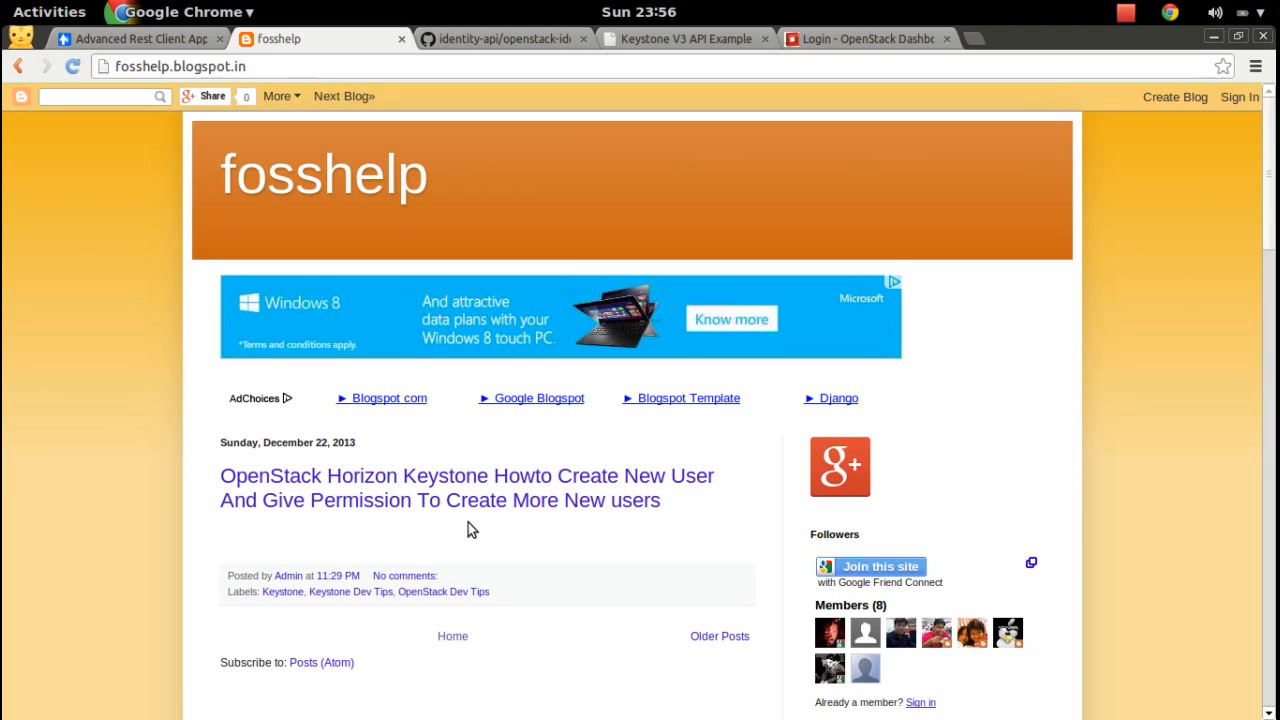
Sign in to the OpenStack dashboard as admin with the admin password.
left_click(850, 45)
left_click(628, 418)
type("admin")
key("Tab")
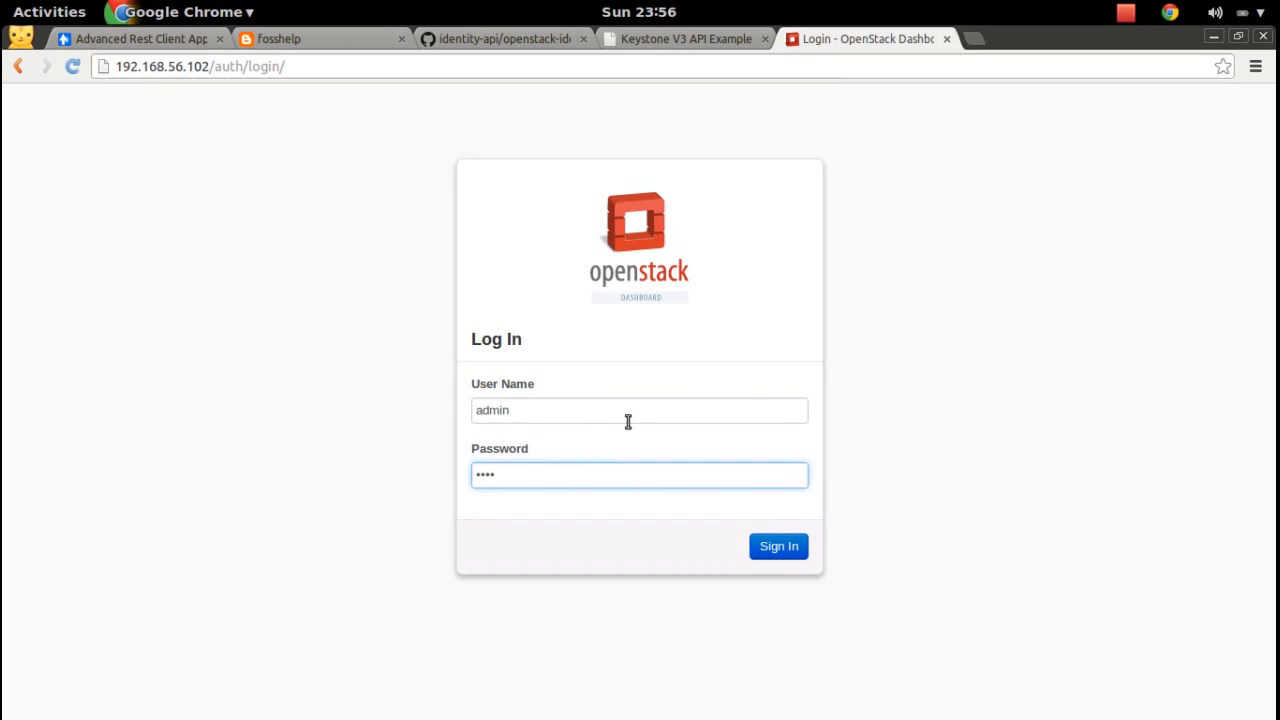
type("••••••••")
left_click(795, 549)
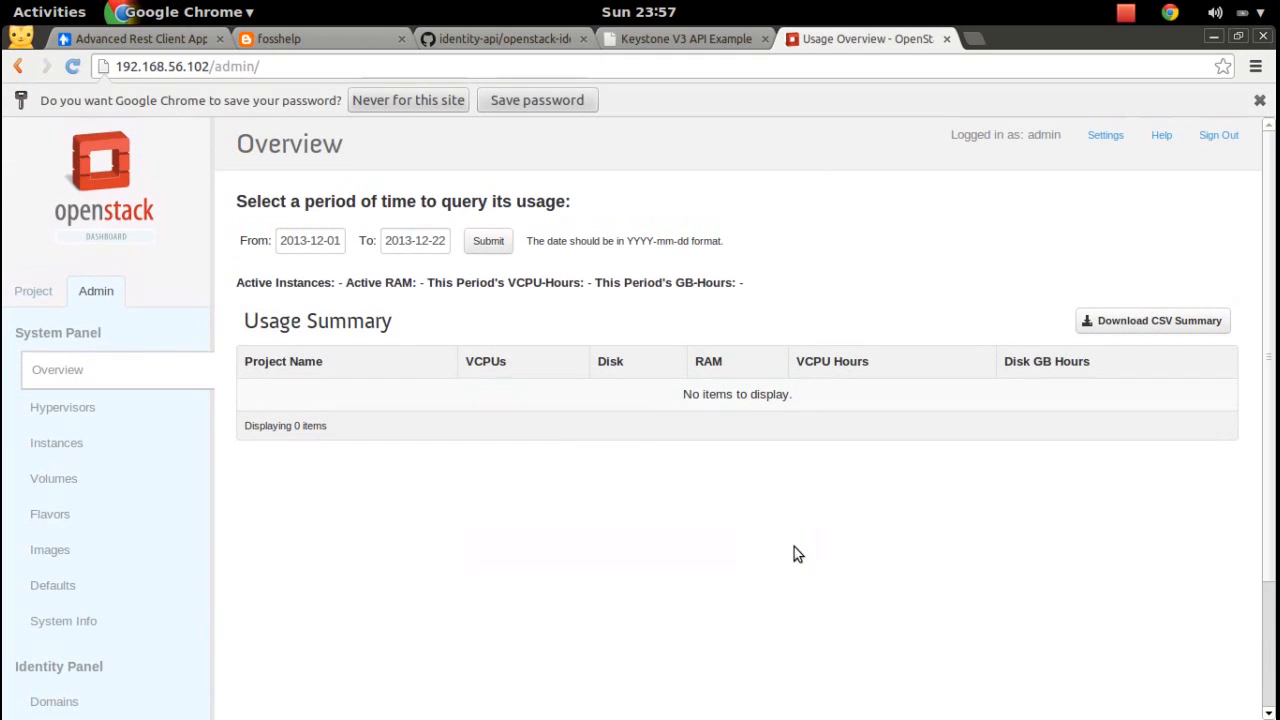
Open the Users page from the Identity Panel, showing six accounts.
scroll(1274, 237, "down", 1)
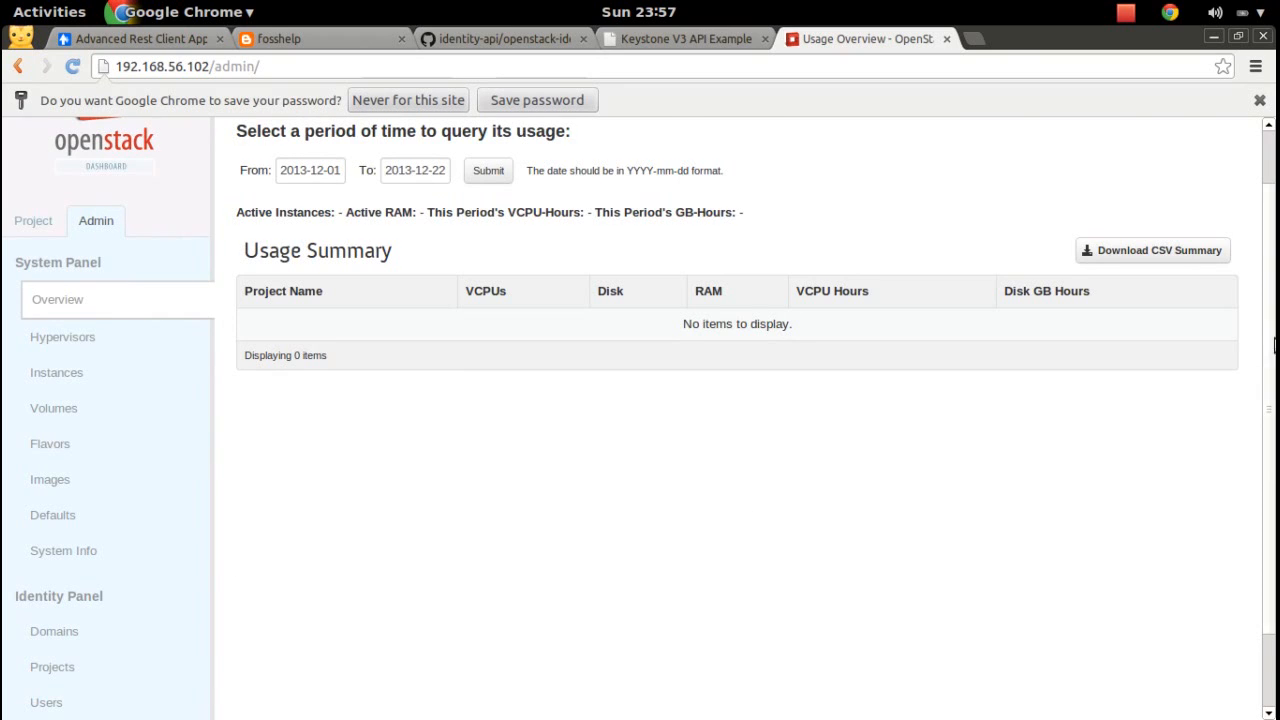
scroll(1270, 400, "down", 1)
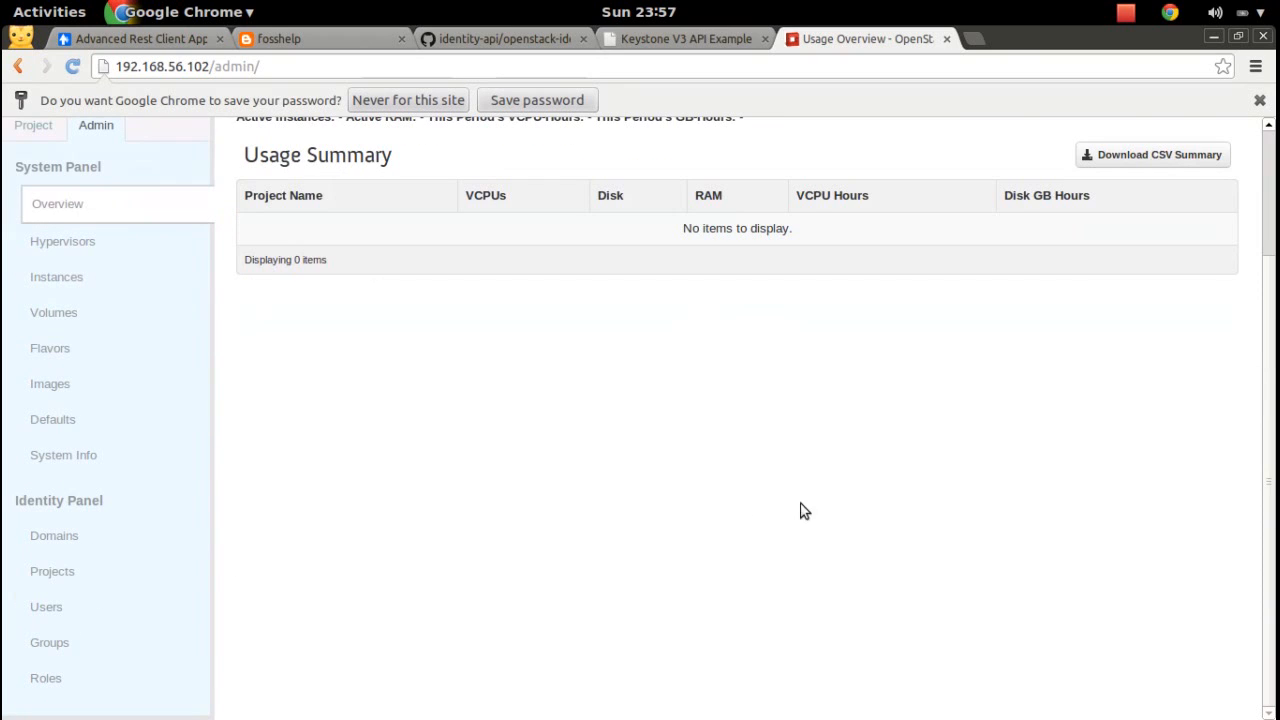
left_click(46, 609)
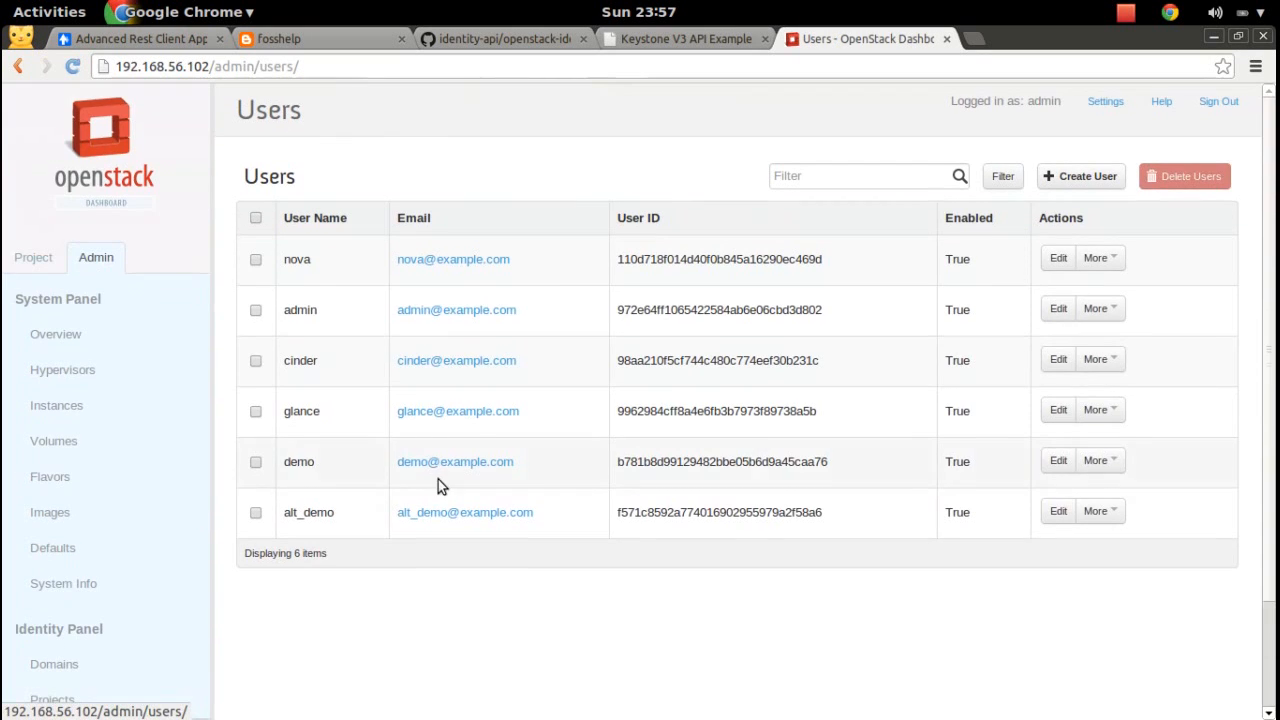
Enter the new user's name, e-mail address and password in the Create User form.
left_click(1088, 177)
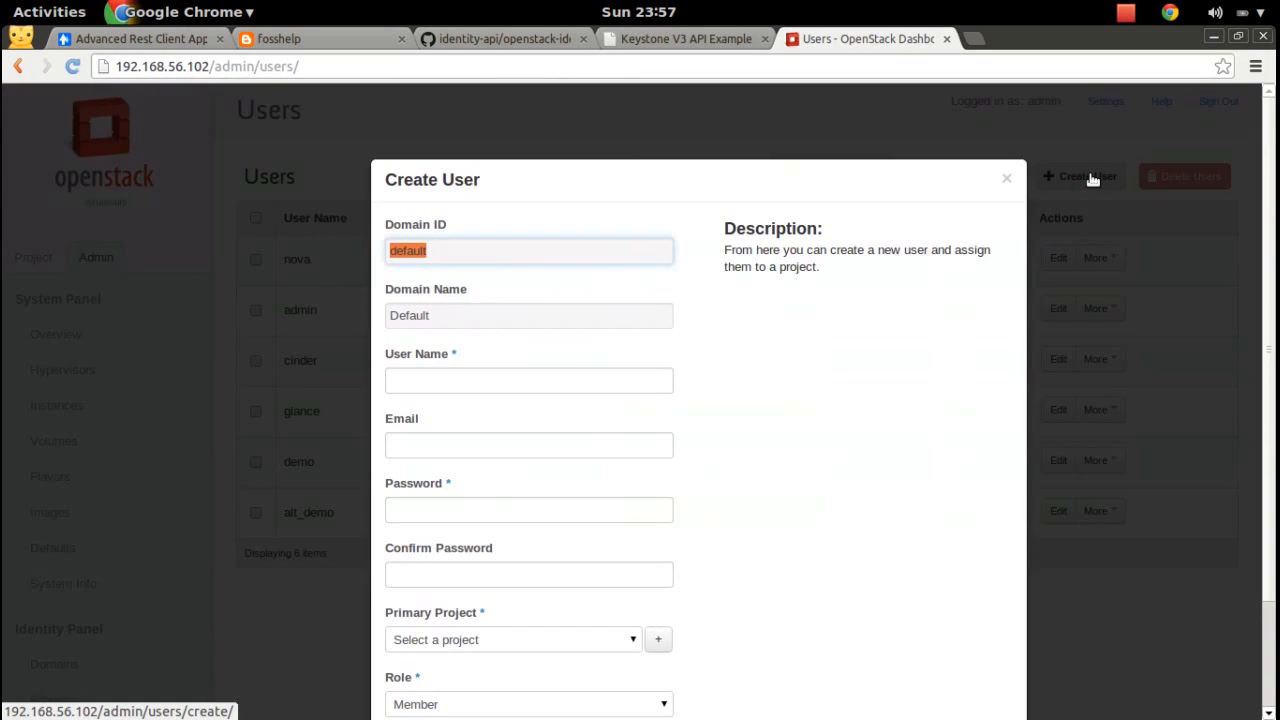
left_click(510, 391)
key("Tab")
key("Tab")
key("Tab")
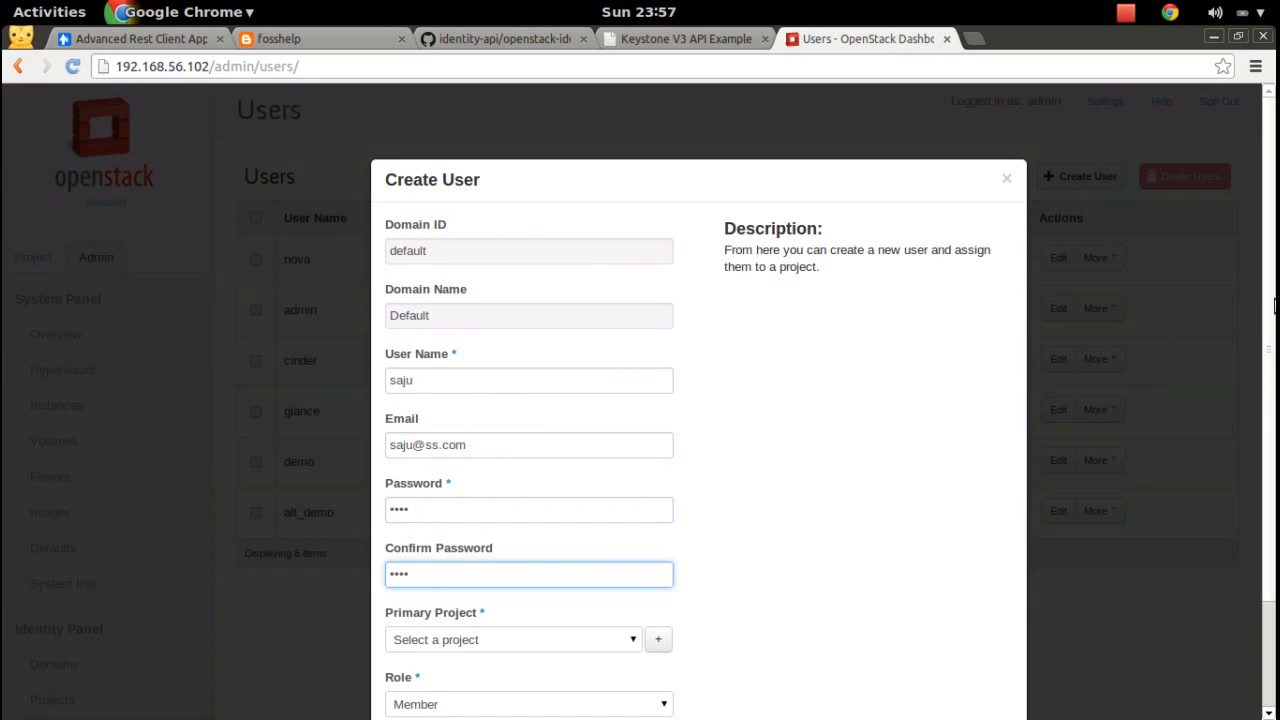
Choose admin as the primary project and submit the new user.
left_click_drag(1273, 288, 1275, 433)
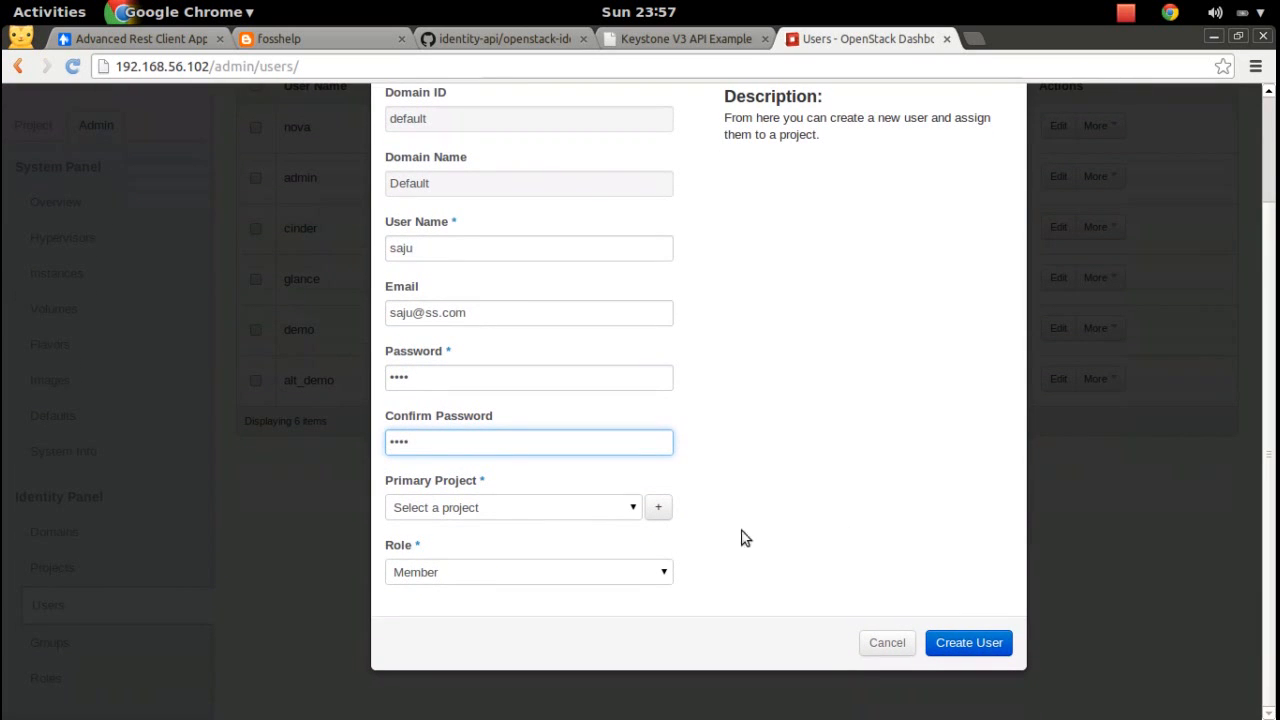
left_click(628, 508)
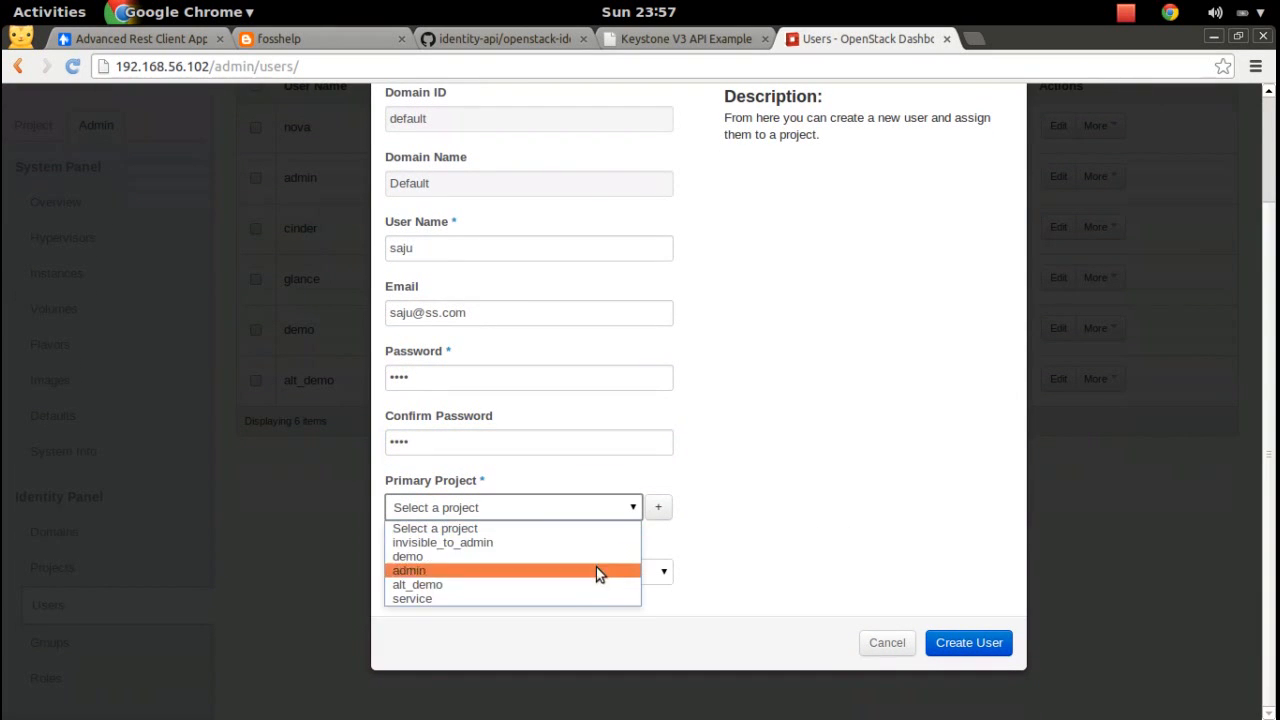
left_click(555, 570)
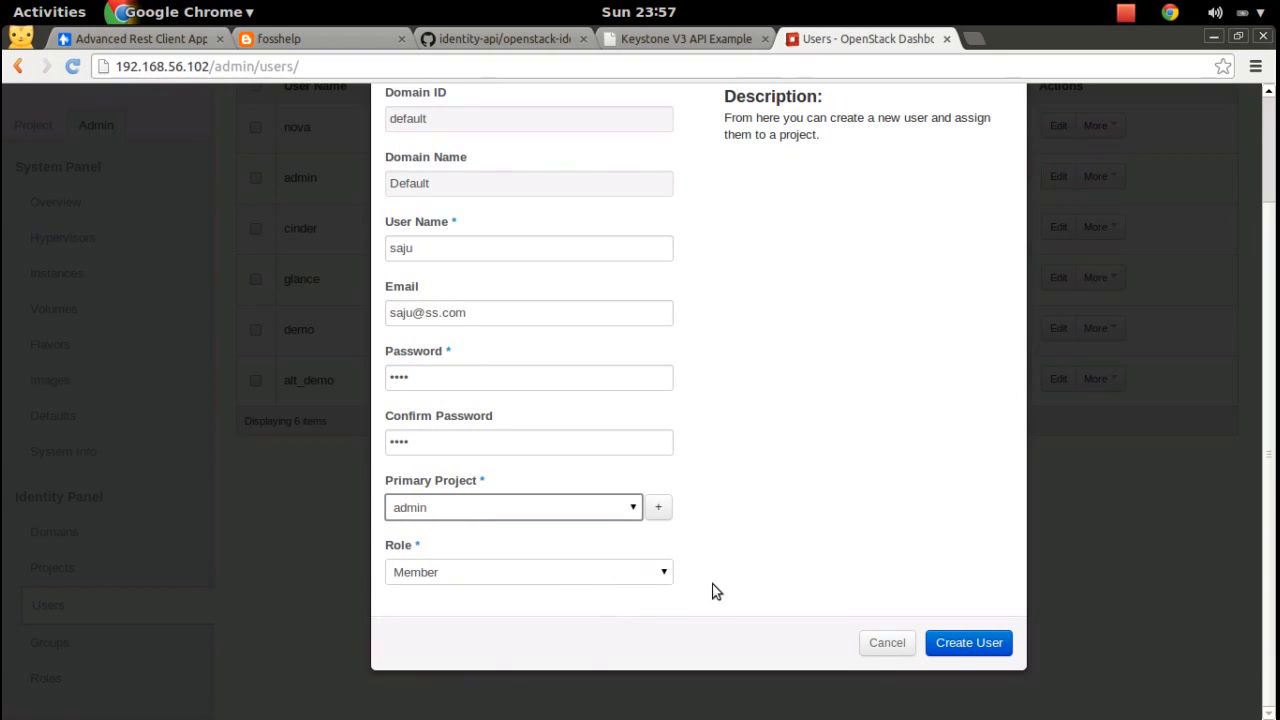
left_click(970, 643)
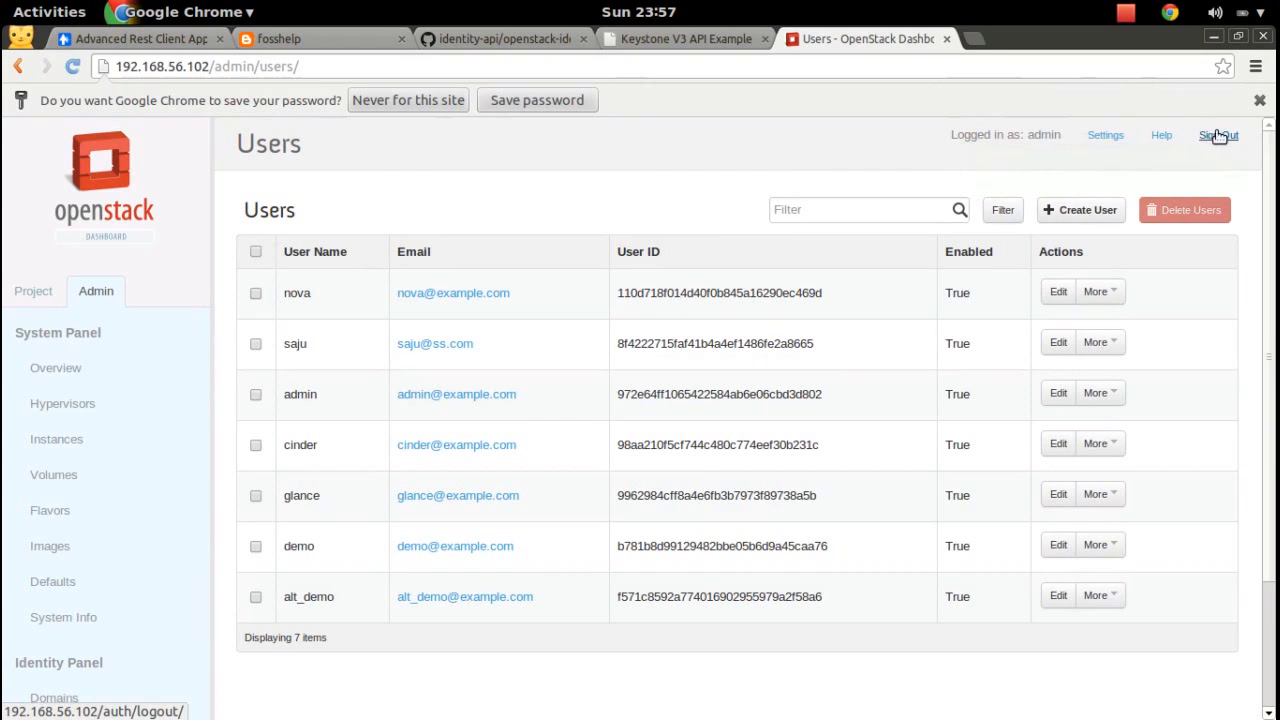
Sign out of admin and sign back in with the new user's name and password.
left_click(1220, 138)
left_click(752, 410)
type("saju")
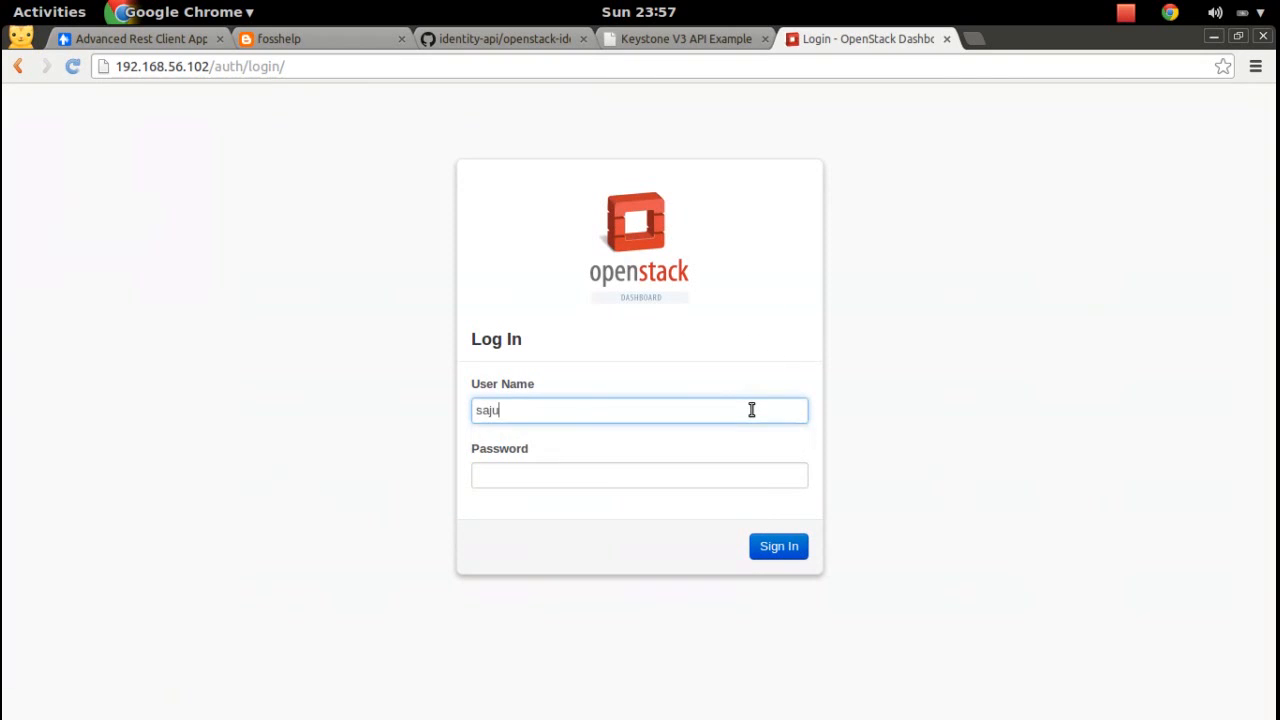
key("Tab")
type("s")
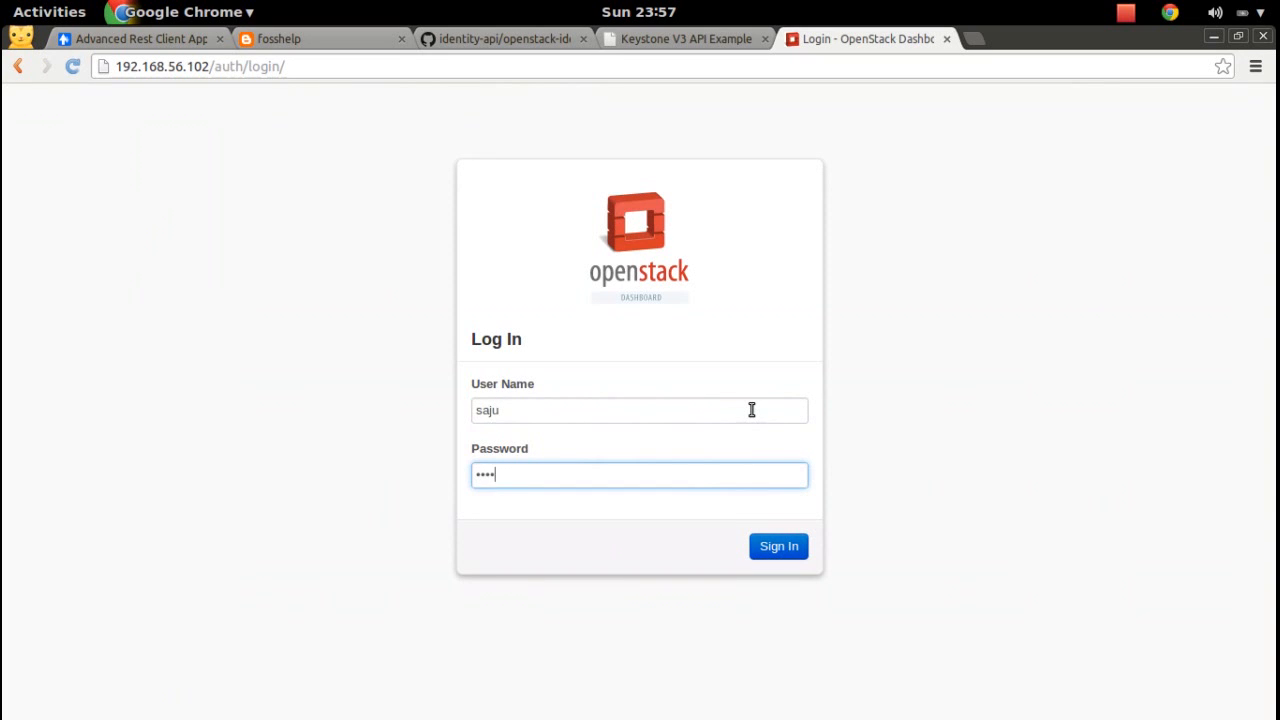
left_click(779, 546)
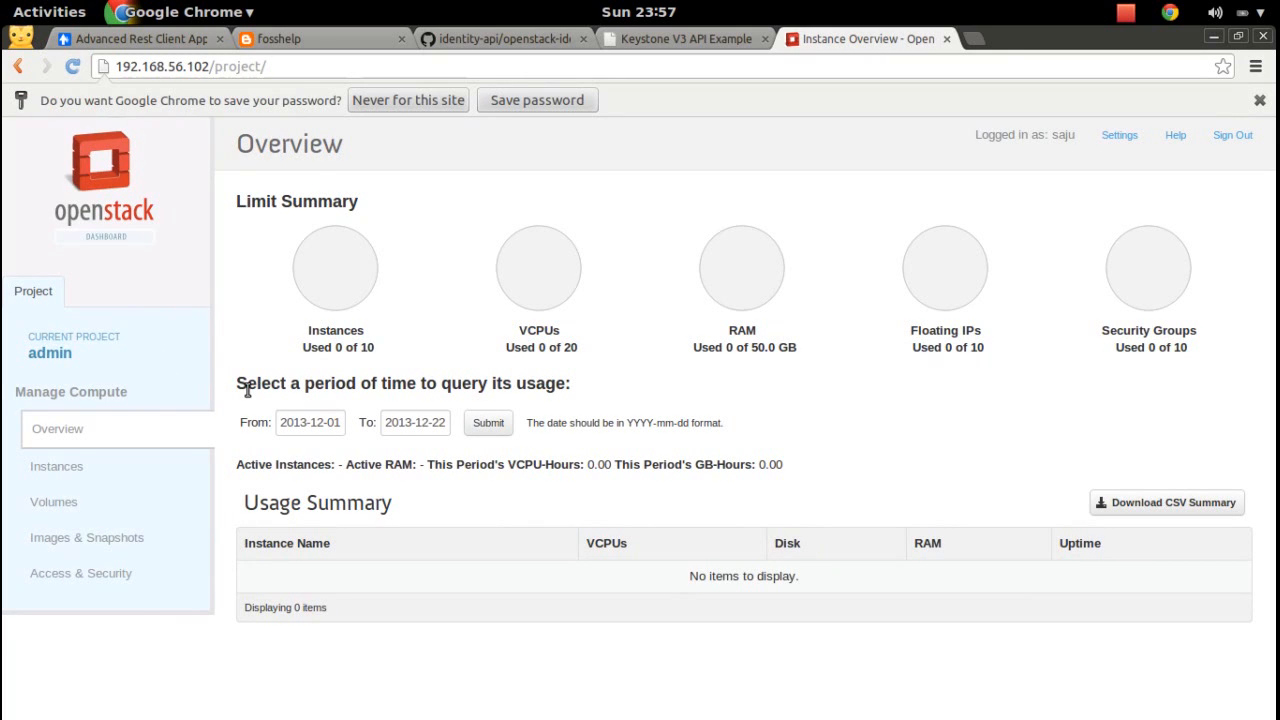
key("super")
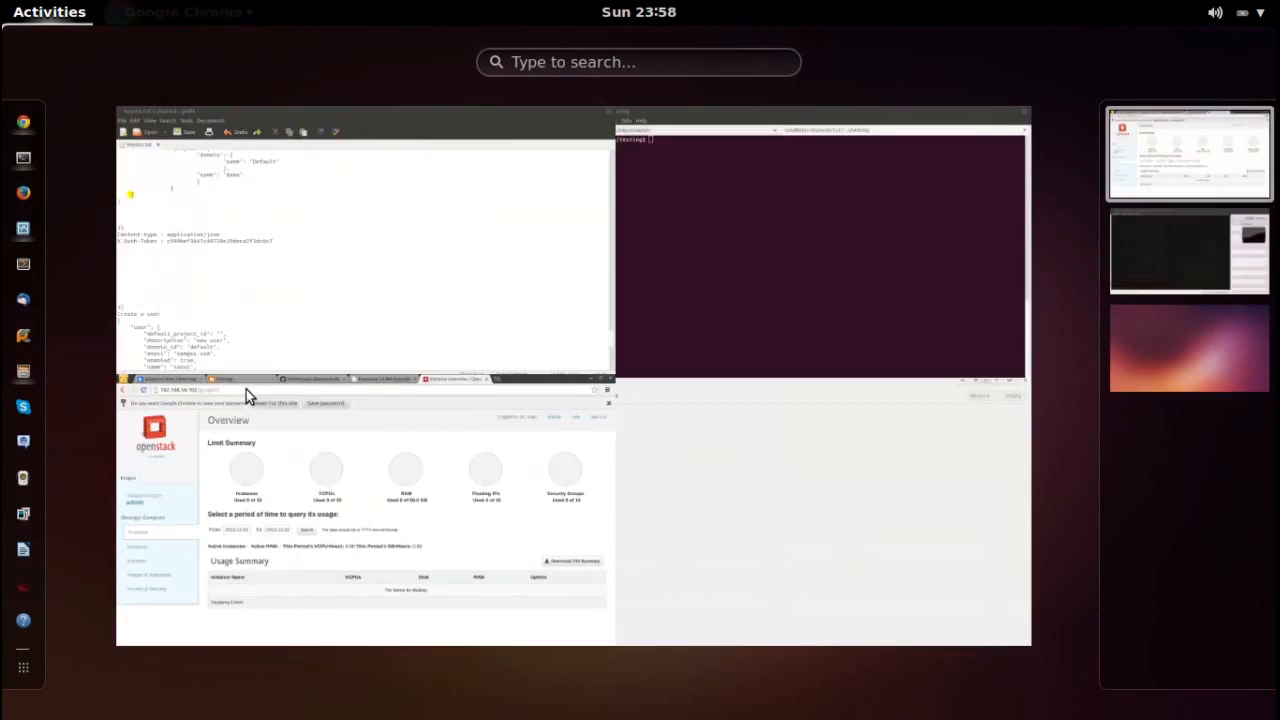
Switch to the Advanced Rest Client tab and focus its empty URL field.
key("super")
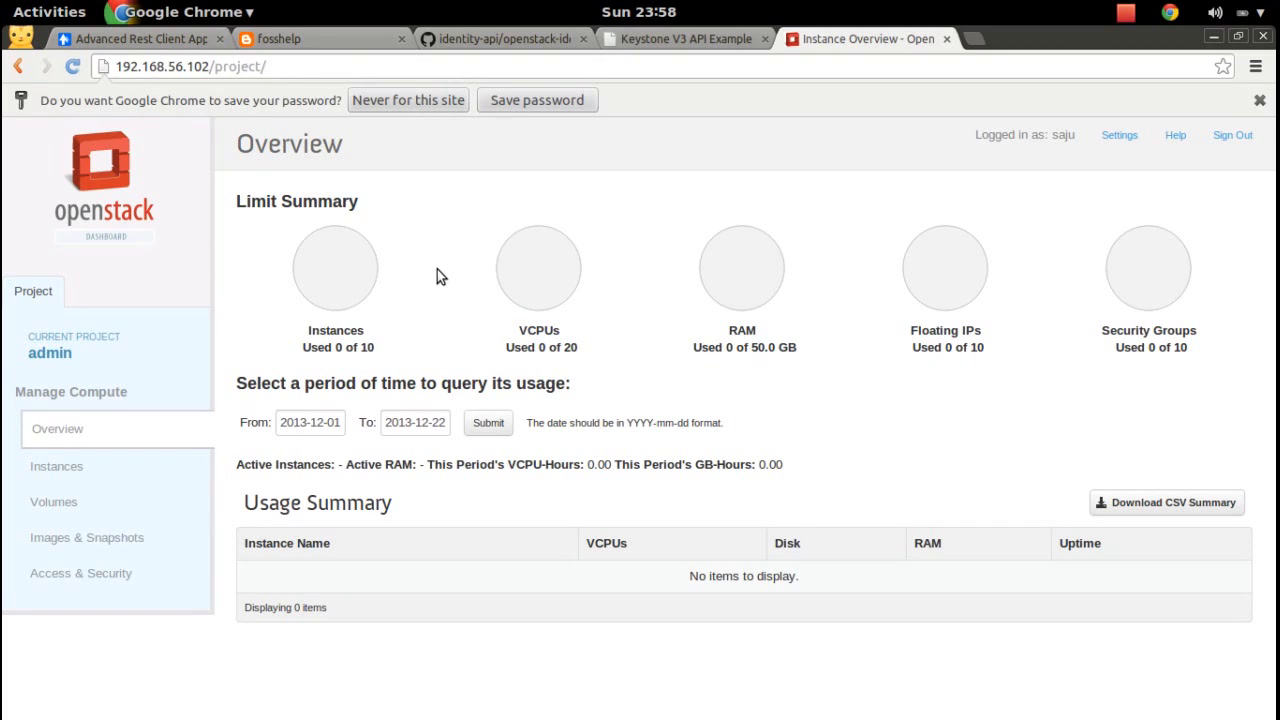
left_click(131, 38)
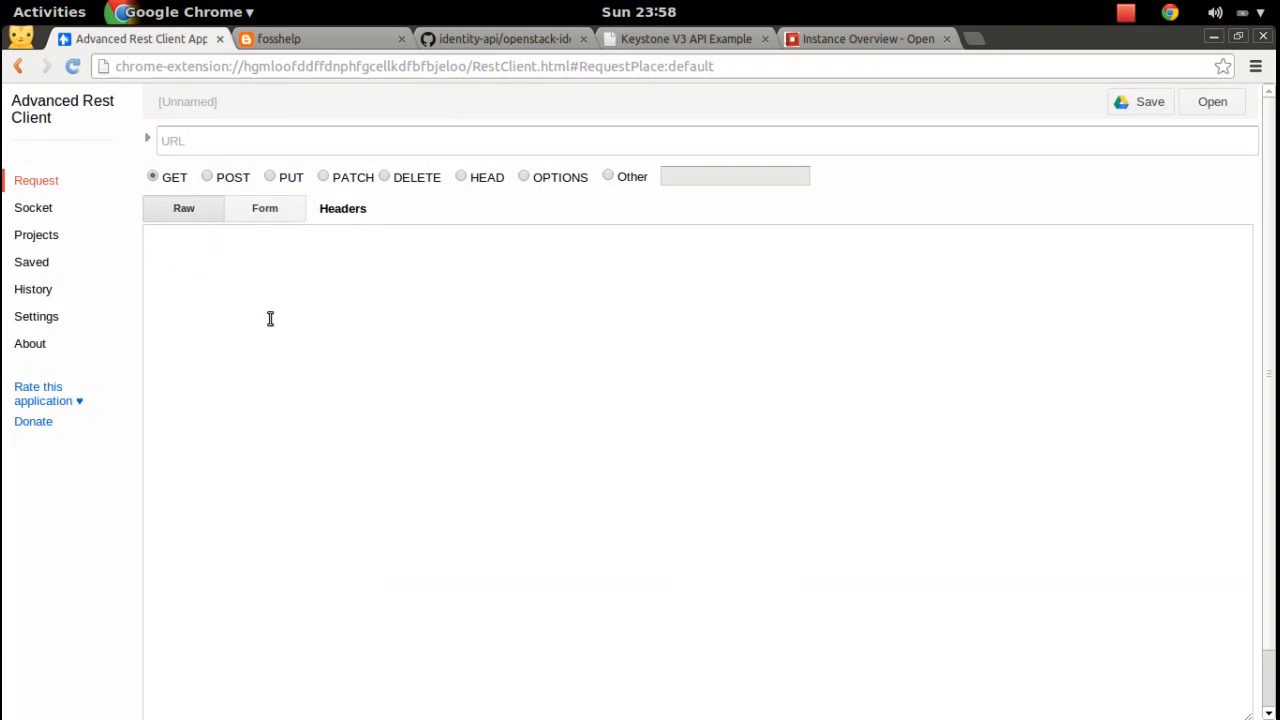
left_click(747, 145)
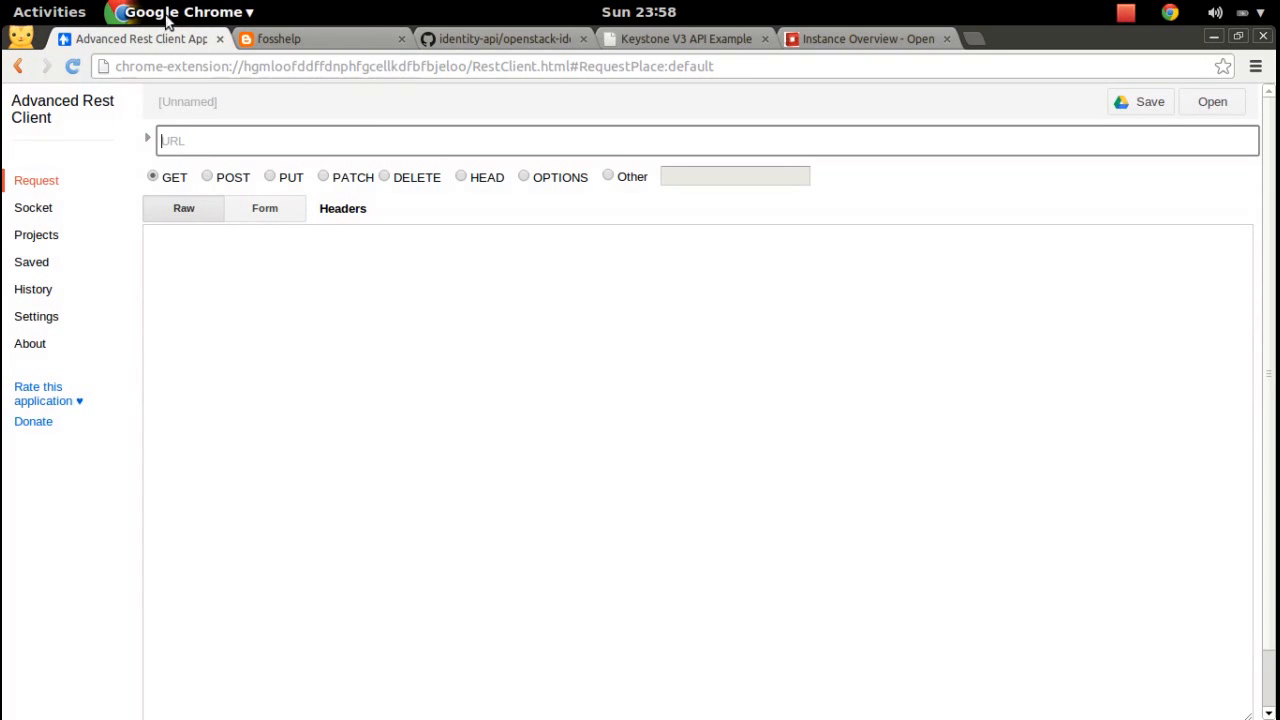
Copy the 'Authentication With Scope' JSON block from section 2 of keysto.txt.
left_click(367, 462)
key("super")
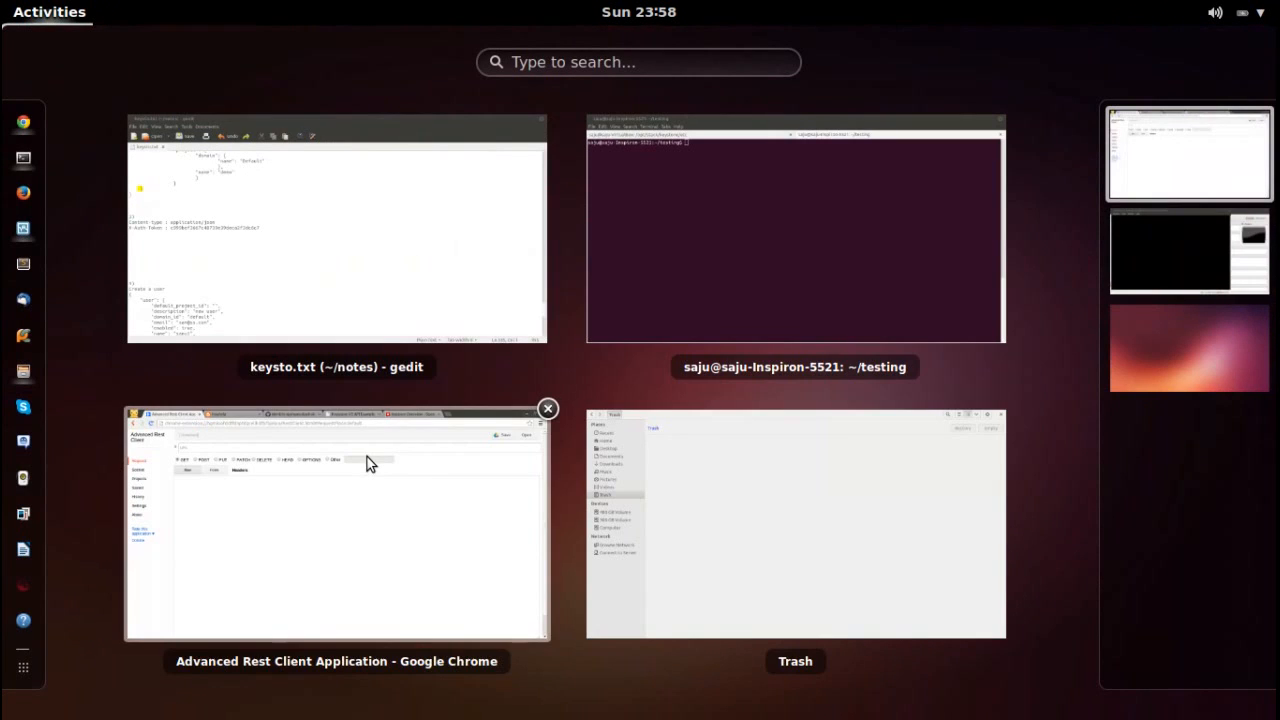
left_click(393, 322)
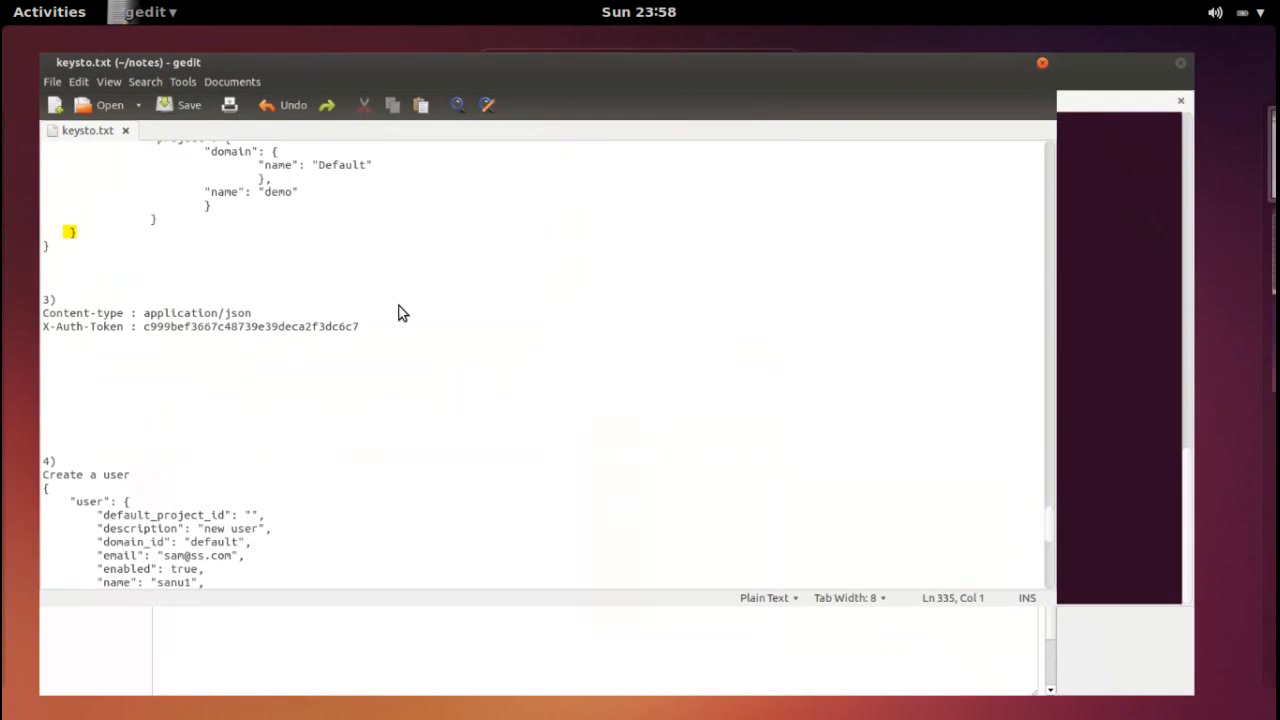
left_click_drag(1273, 617, 1273, 537)
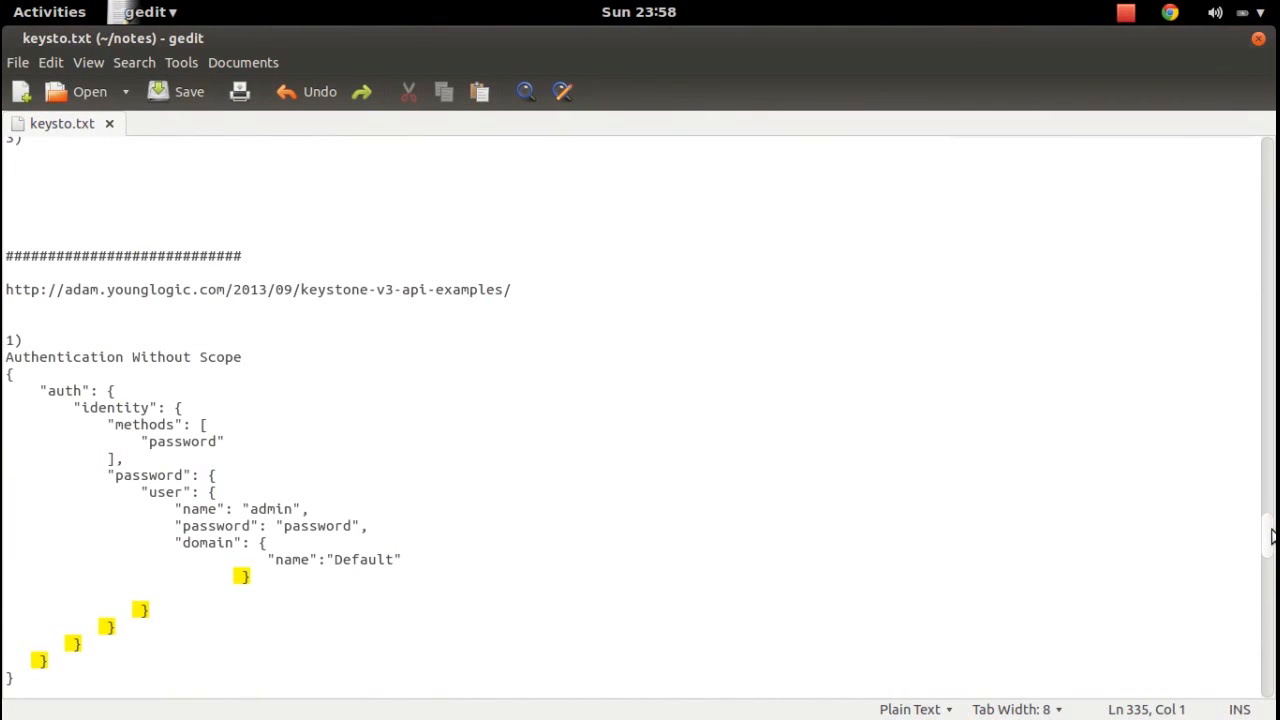
left_click_drag(1273, 537, 1273, 591)
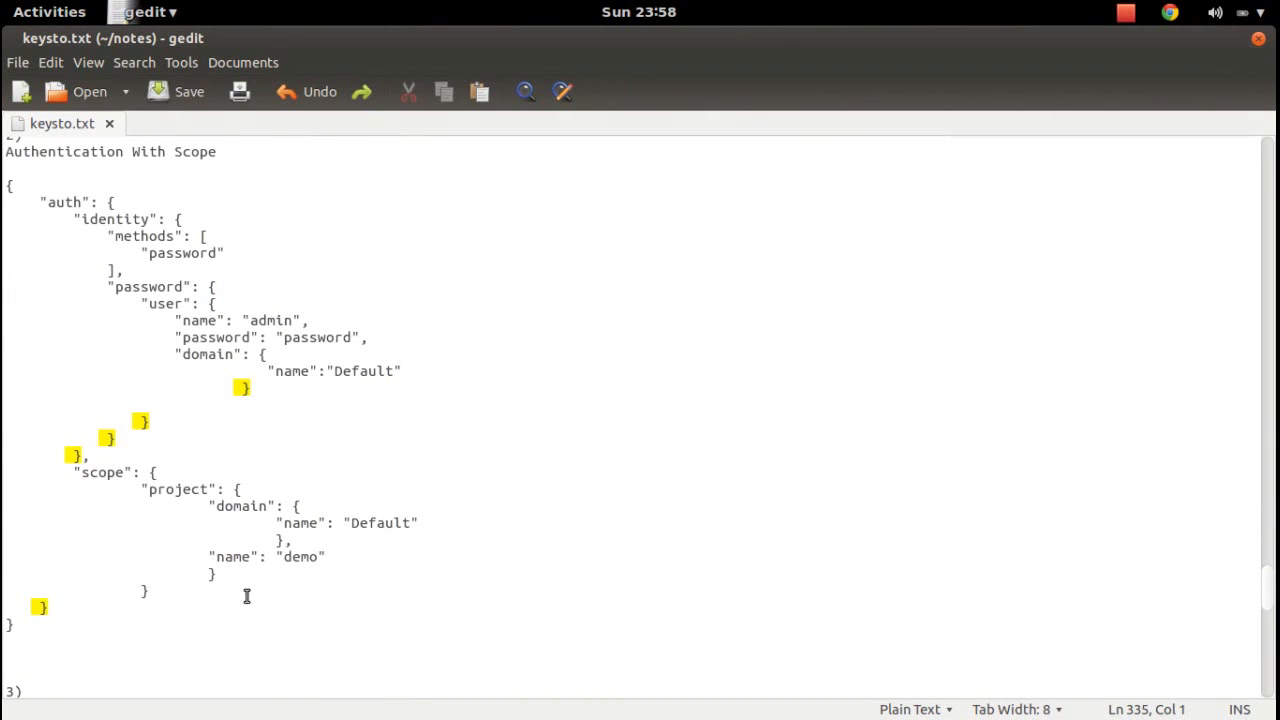
left_click_drag(34, 628, 5, 186)
right_click(128, 280)
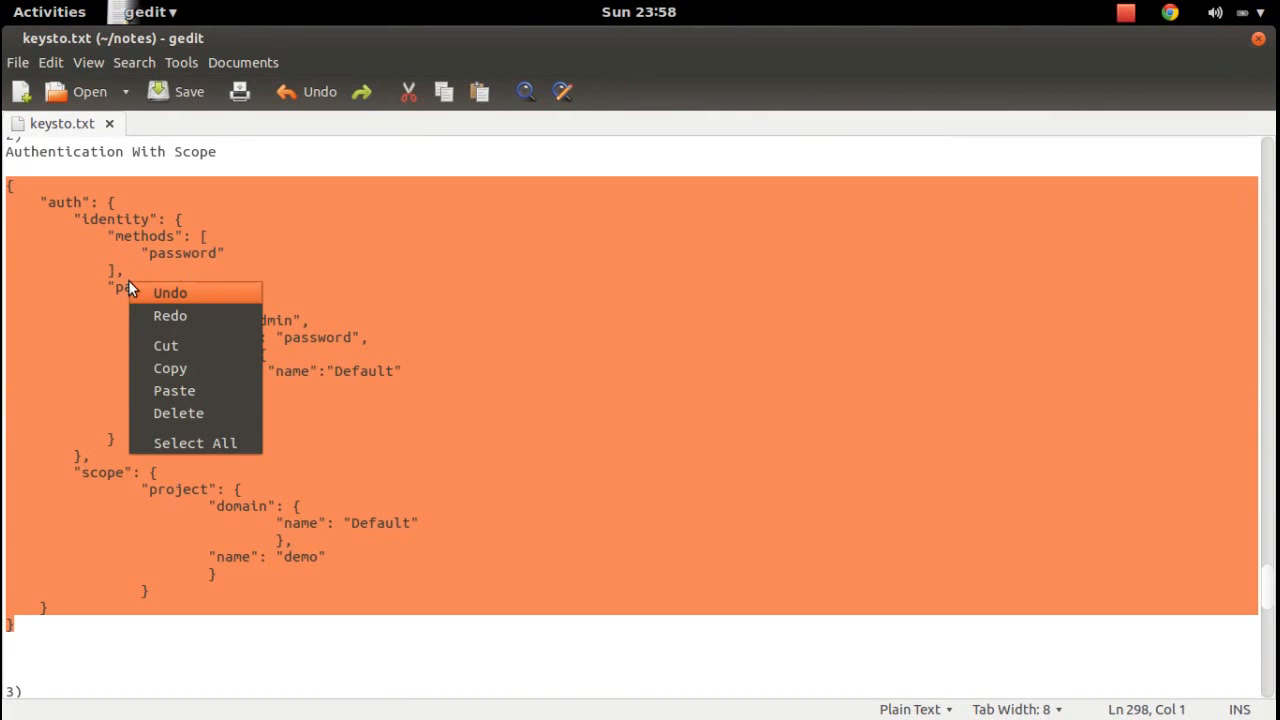
left_click(197, 370)
key("super")
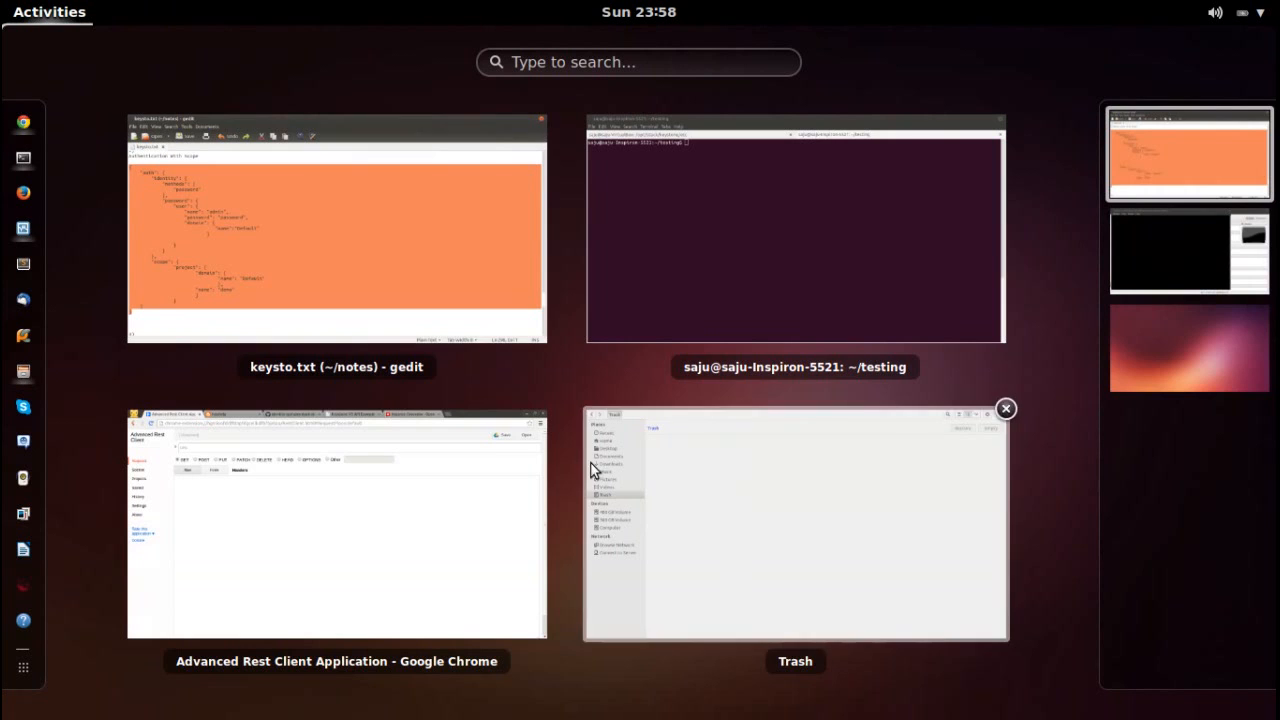
left_click(431, 500)
left_click(474, 139)
type("19")
key("BackSpace")
key("BackSpace")
type("ht")
key("Down")
key("Down")
key("Down")
key("Return")
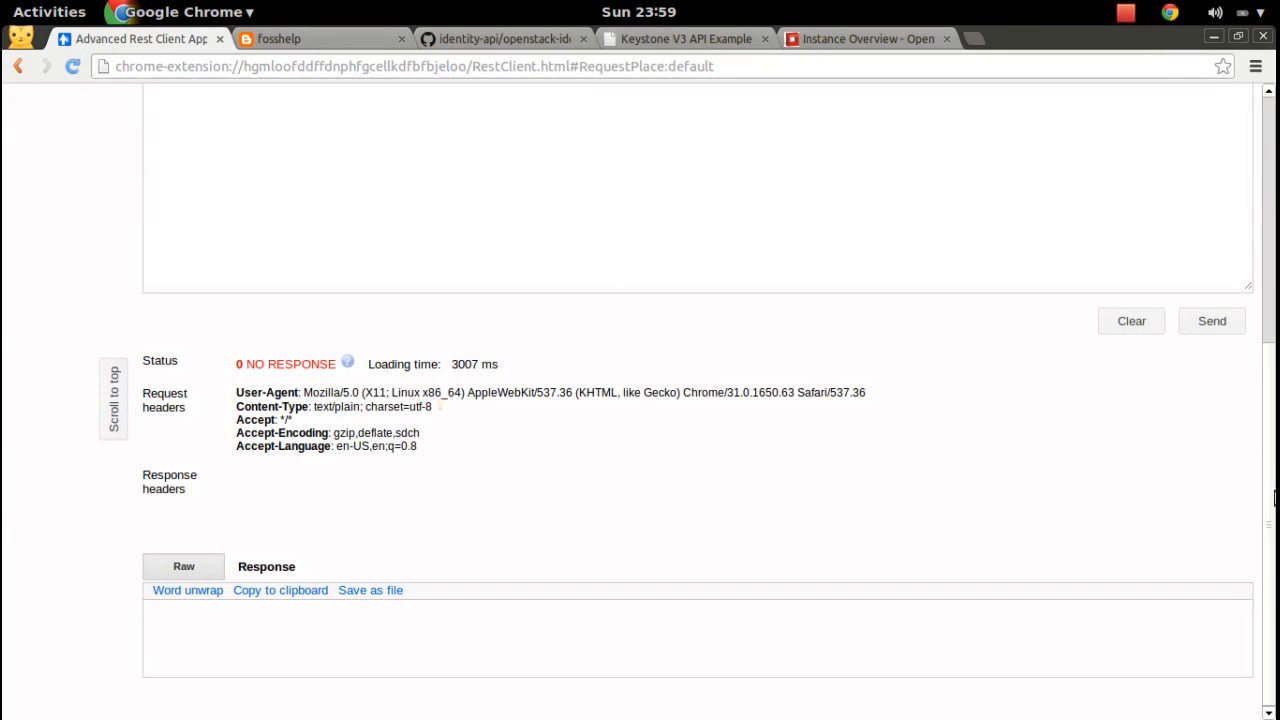
left_click_drag(1270, 488, 1272, 207)
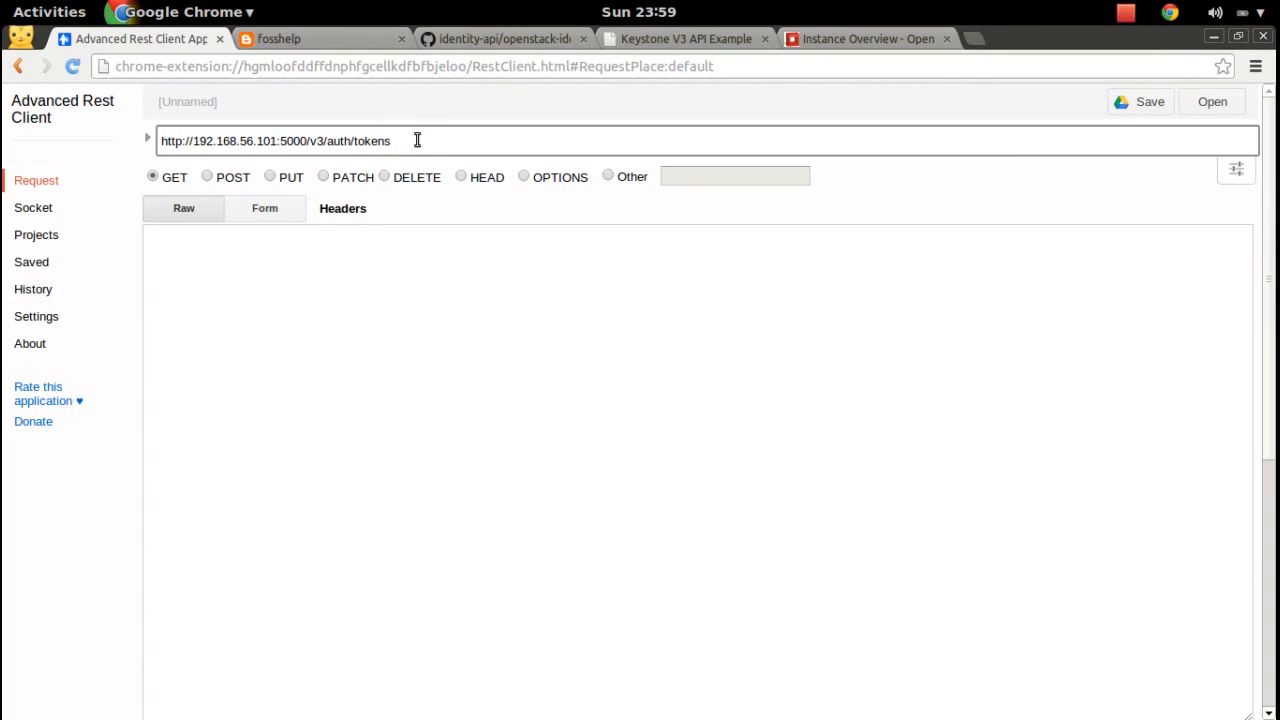
left_click(208, 176)
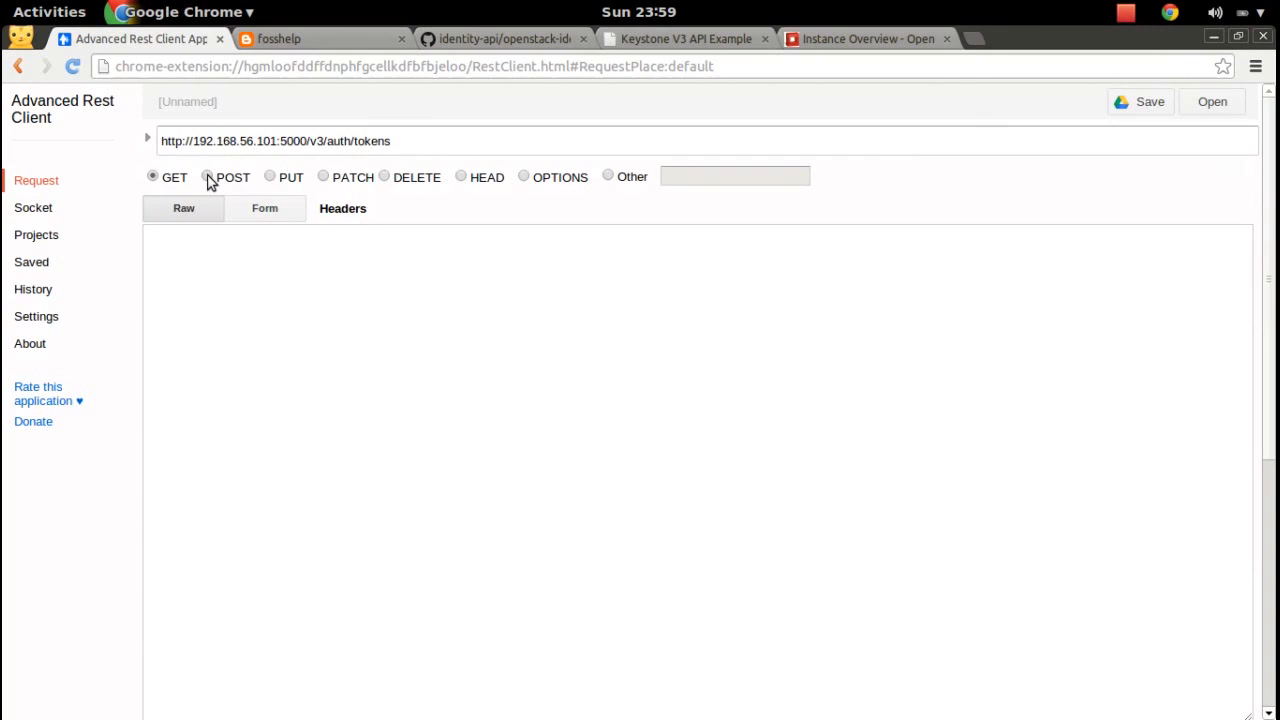
left_click(276, 141)
key("BackSpace")
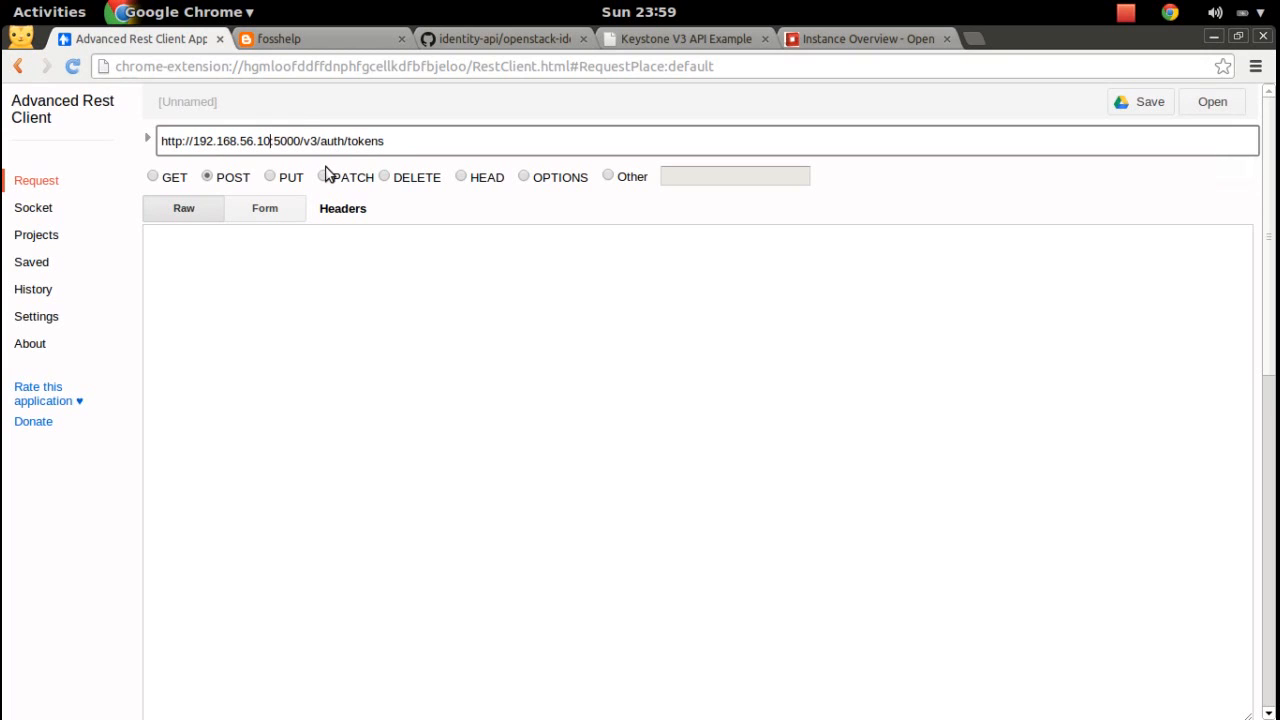
type("2")
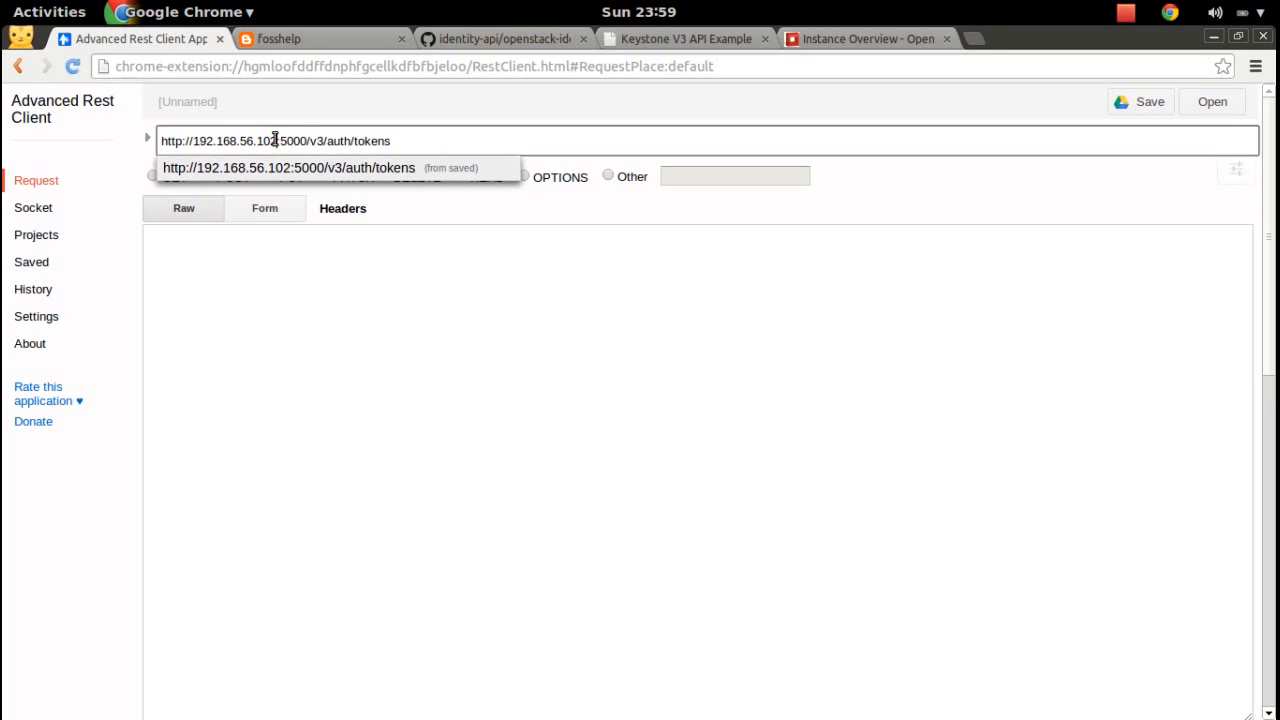
left_click(391, 141)
Paste the scoped authentication JSON into the payload and enlarge the payload box.
left_click(540, 372)
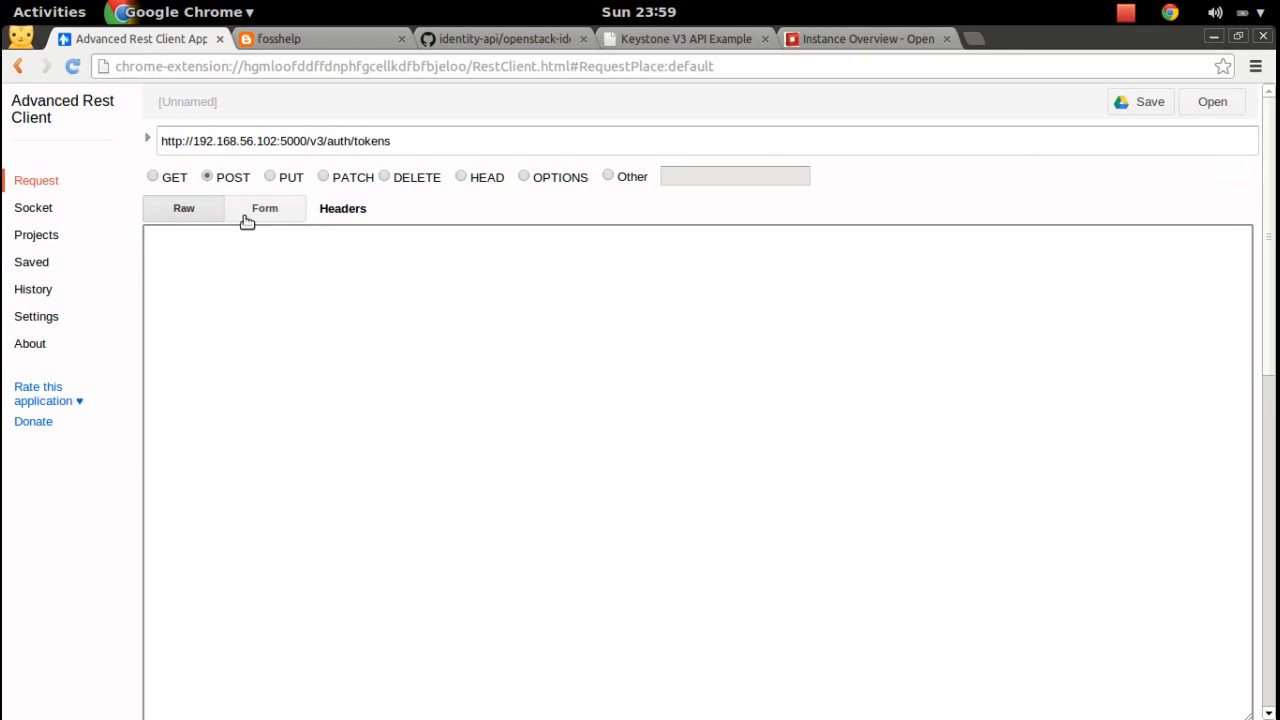
left_click_drag(1274, 388, 1274, 503)
left_click(820, 414)
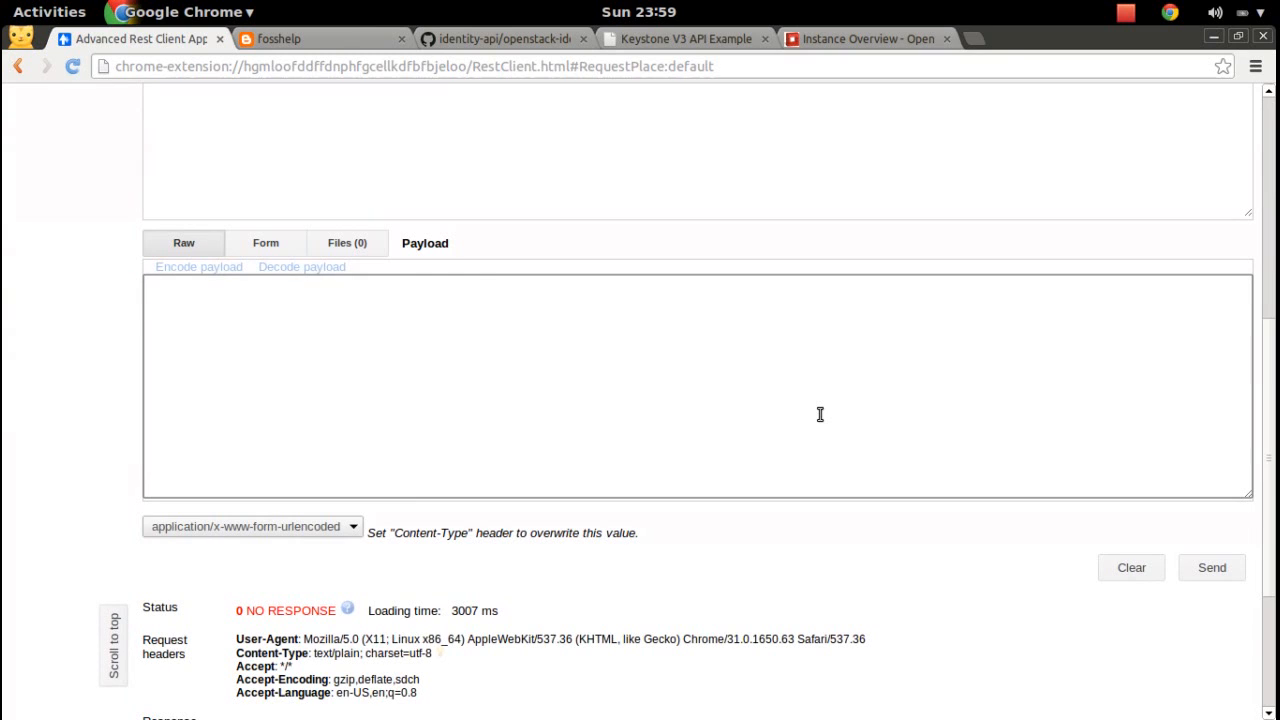
key("ctrl+v")
left_click_drag(1258, 492, 1207, 683)
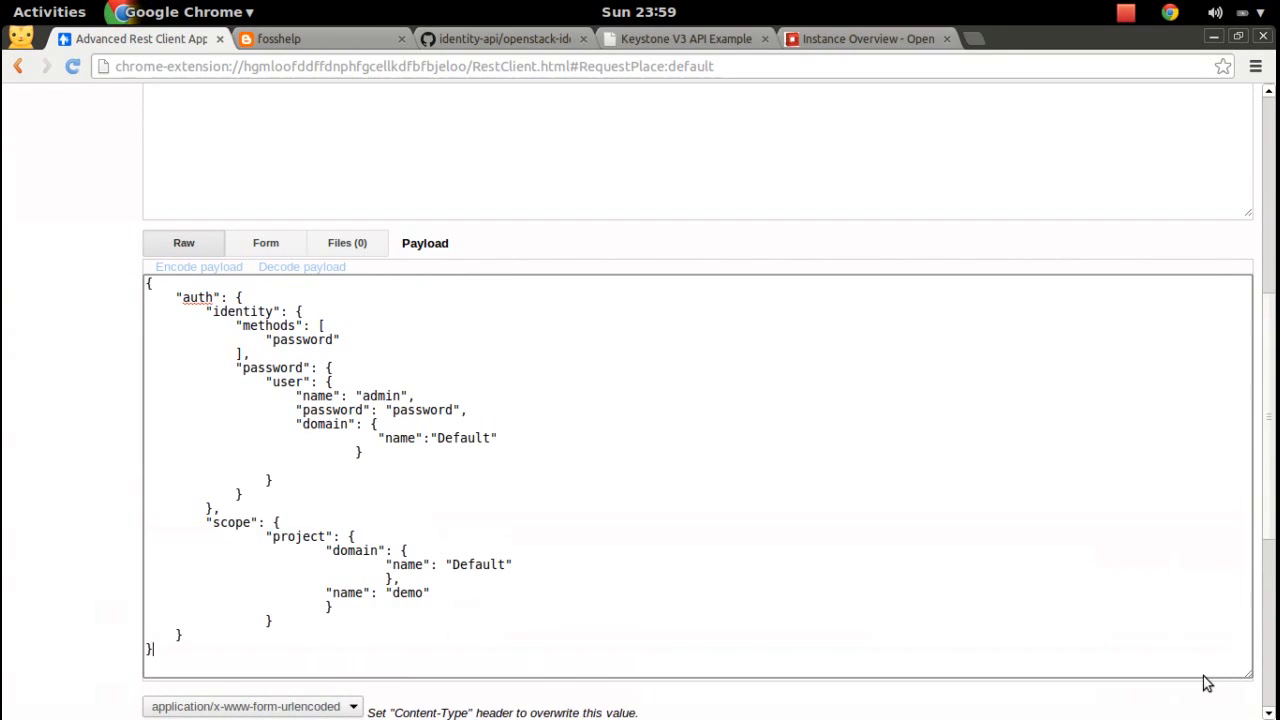
key("super")
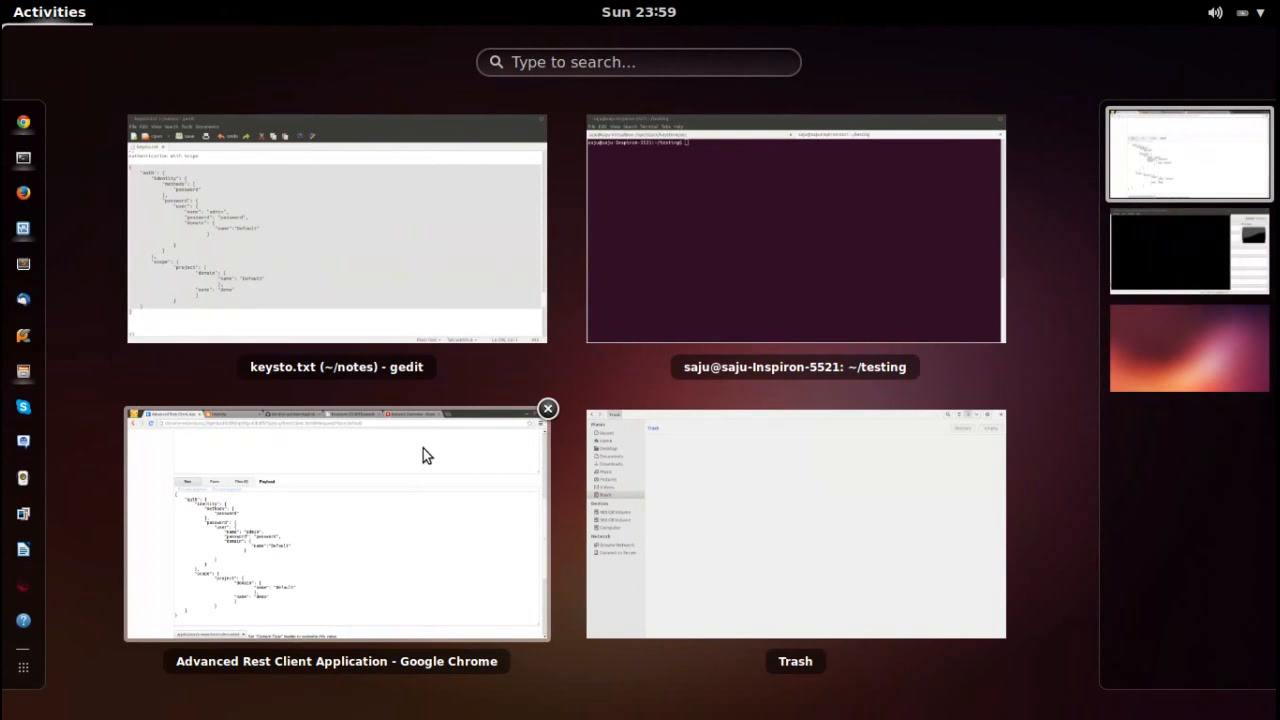
Add the Content-type : application/json header, taken from section 3 of the notes.
left_click(401, 221)
left_click(882, 397)
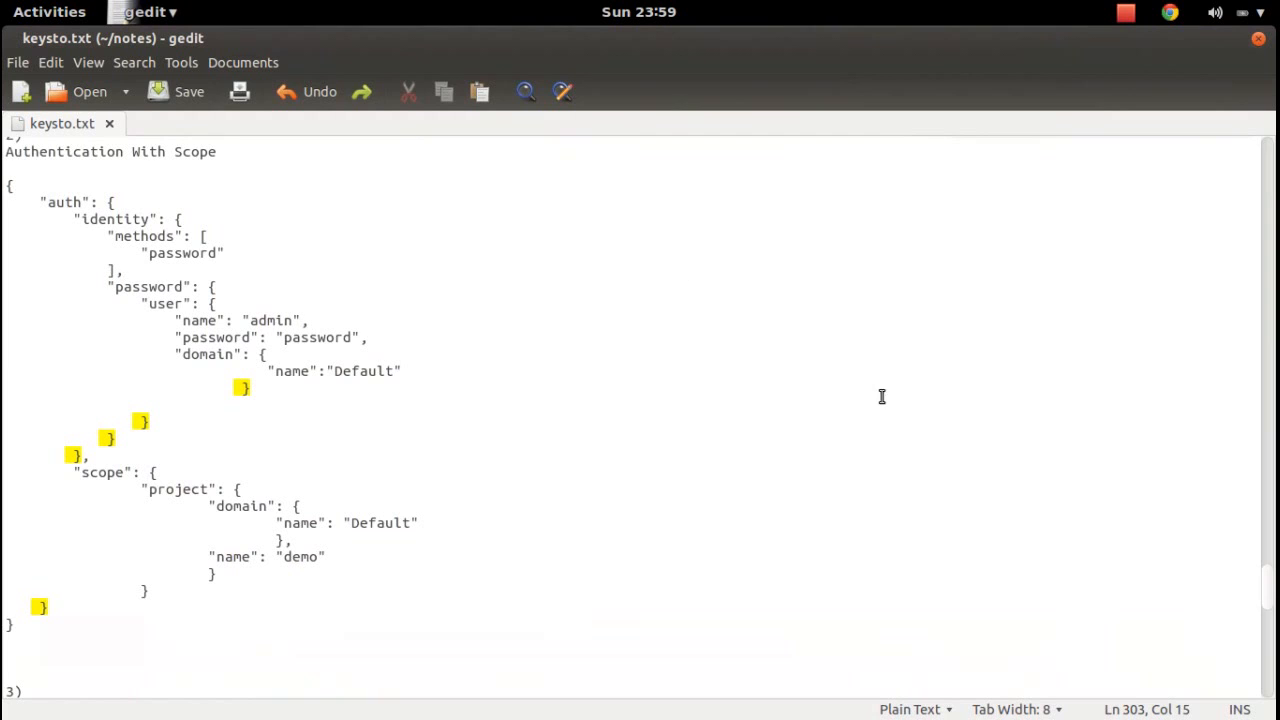
scroll(1273, 611, "down", 6)
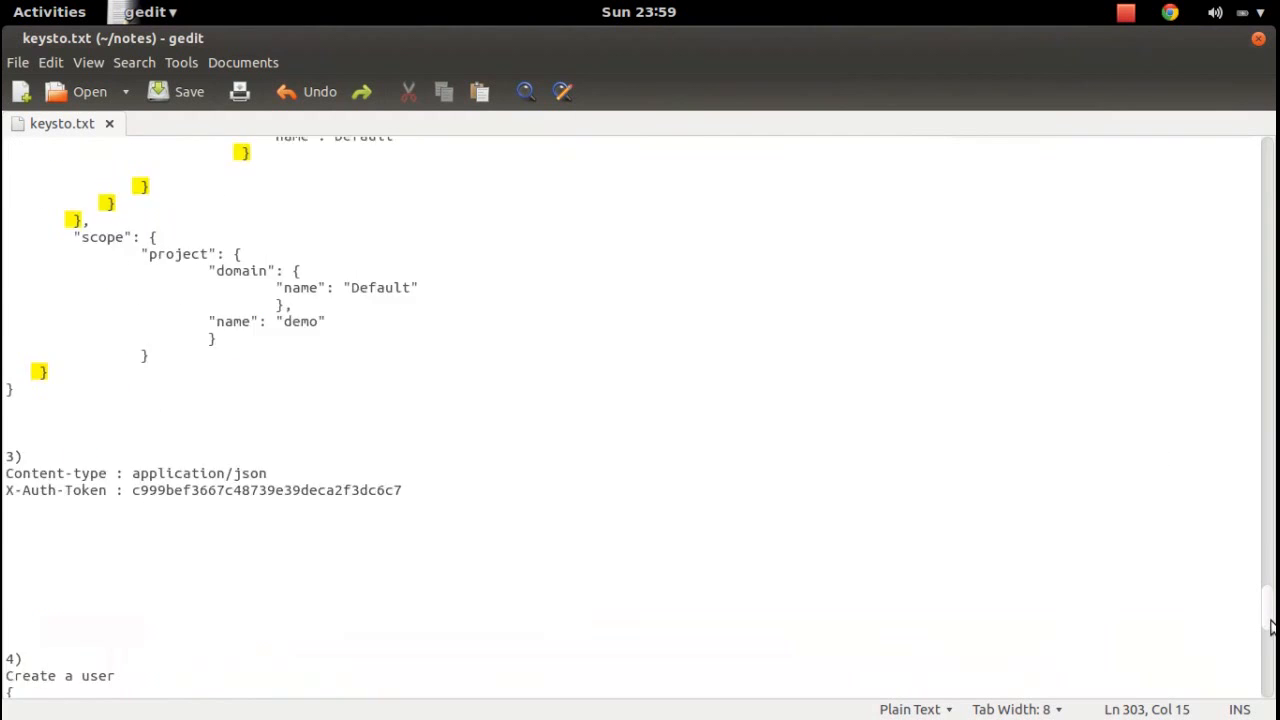
left_click_drag(284, 316, 4, 320)
key("super")
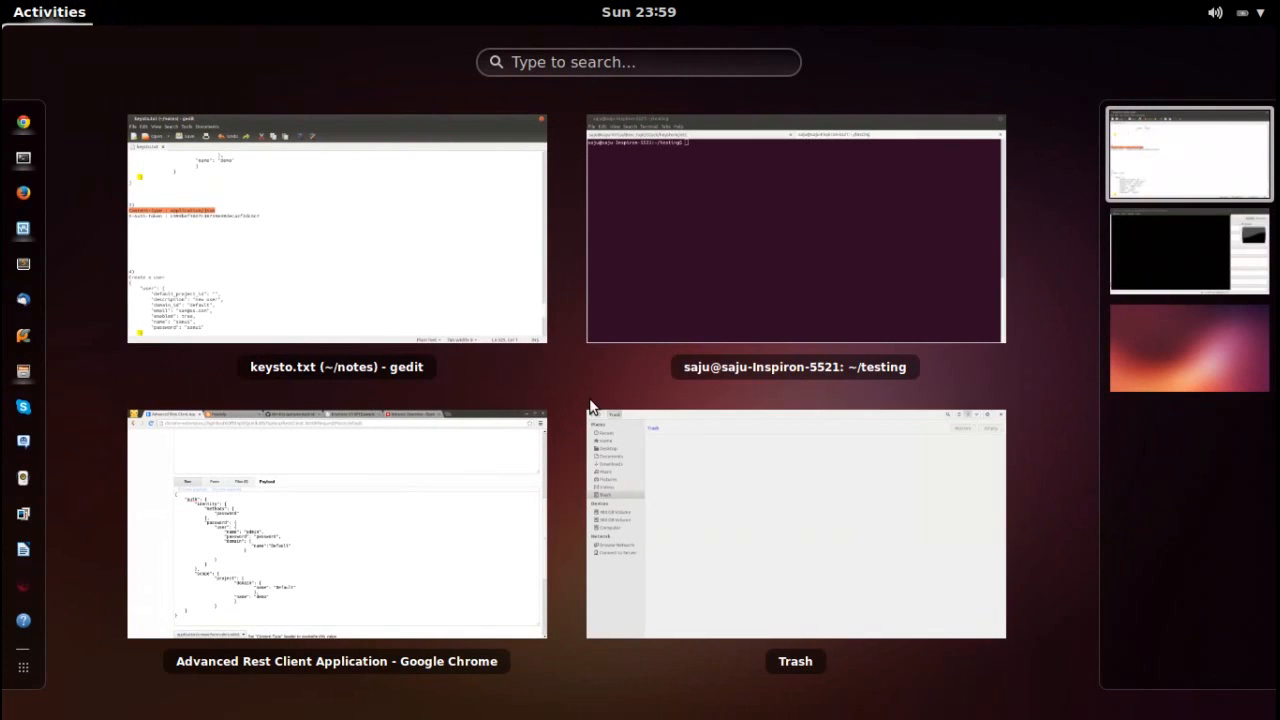
left_click(390, 473)
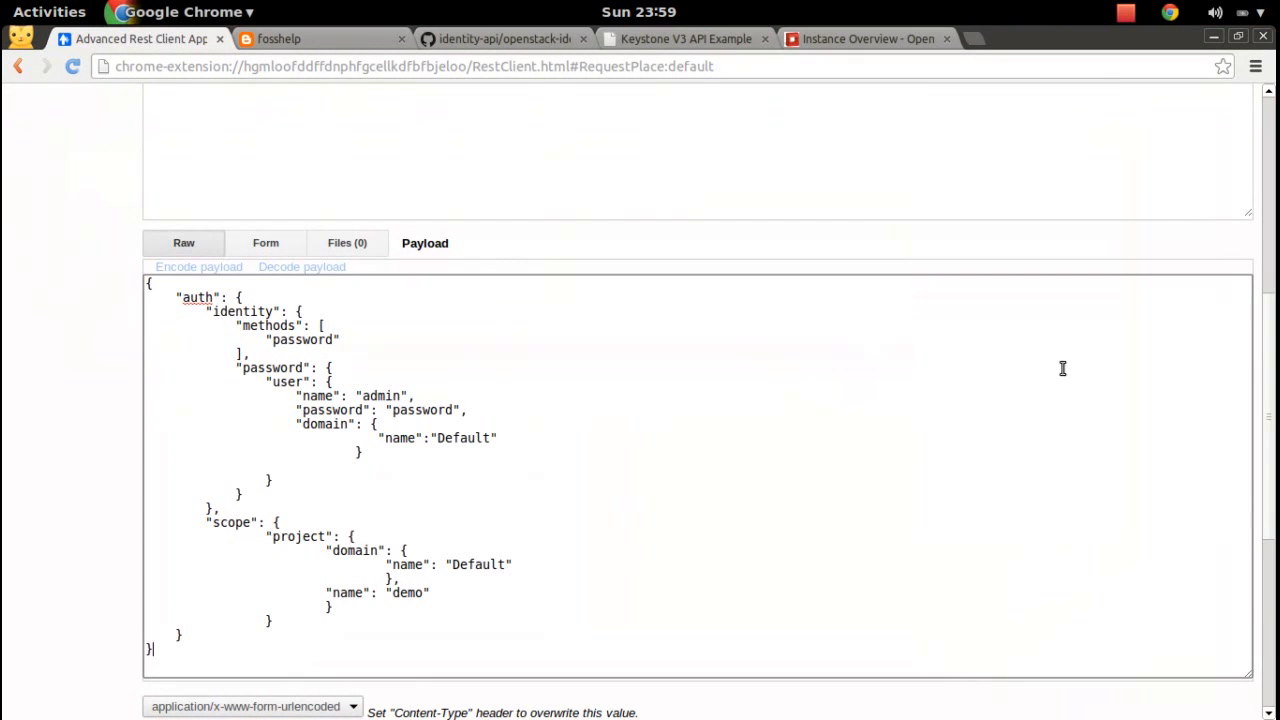
scroll(1247, 349, "up", 5)
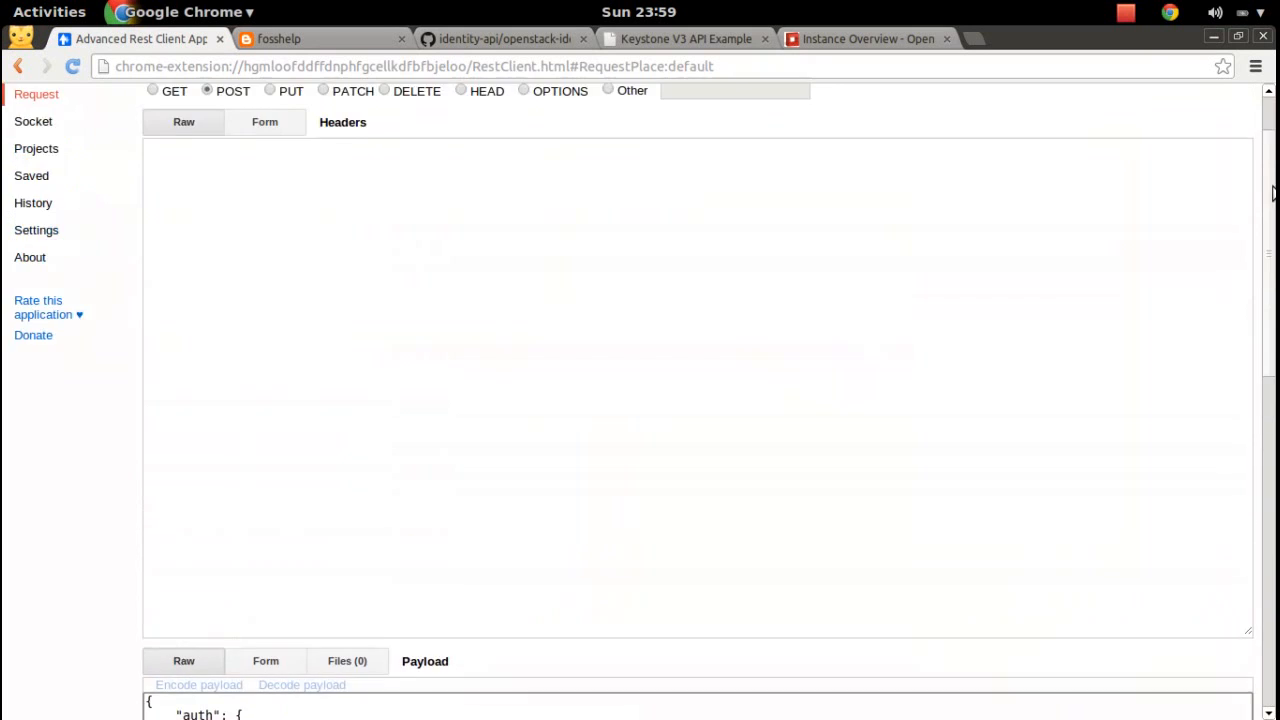
left_click(315, 258)
key("ctrl+v")
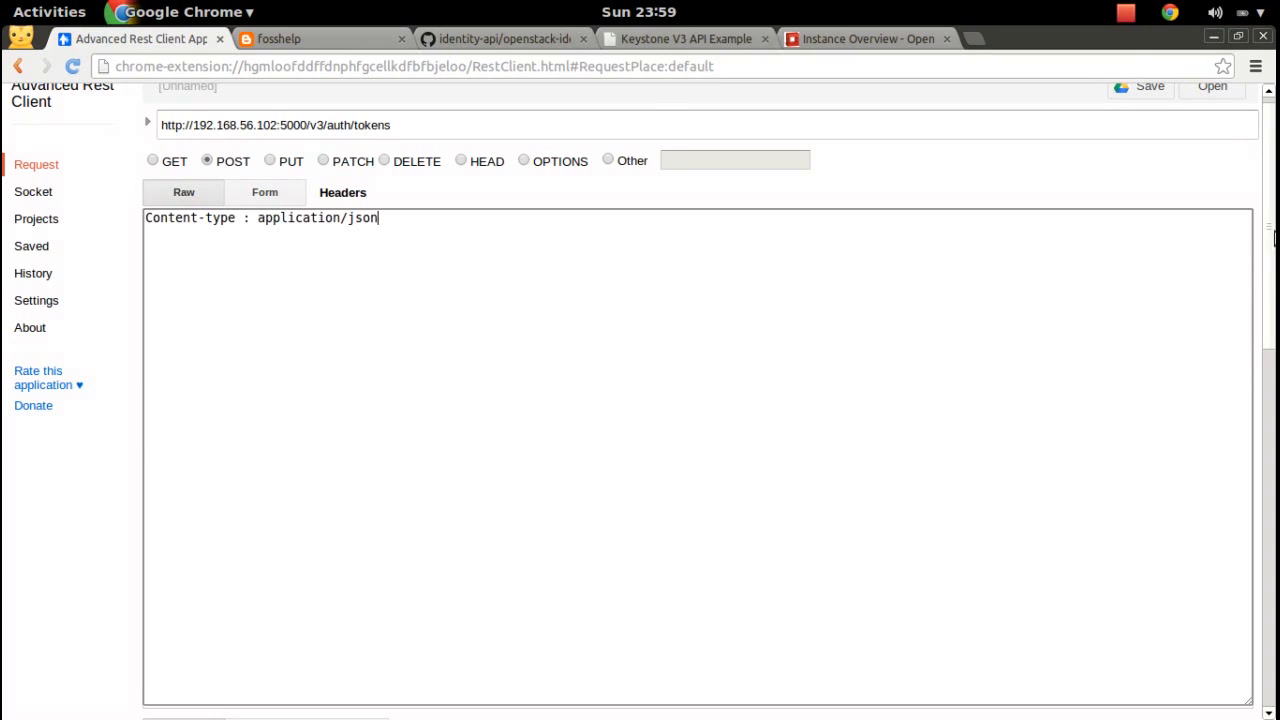
Highlight the password method, user, domain and scope parts of the payload JSON.
scroll(863, 369, "down", 6)
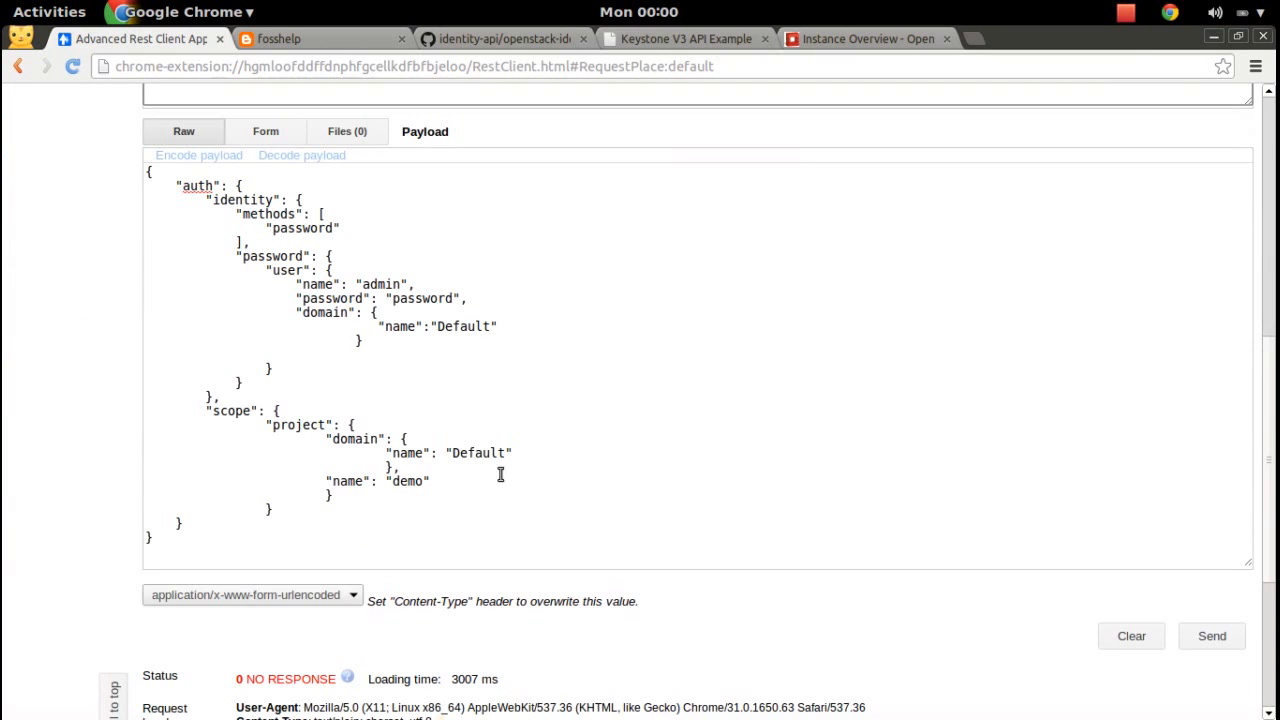
double_click(300, 229)
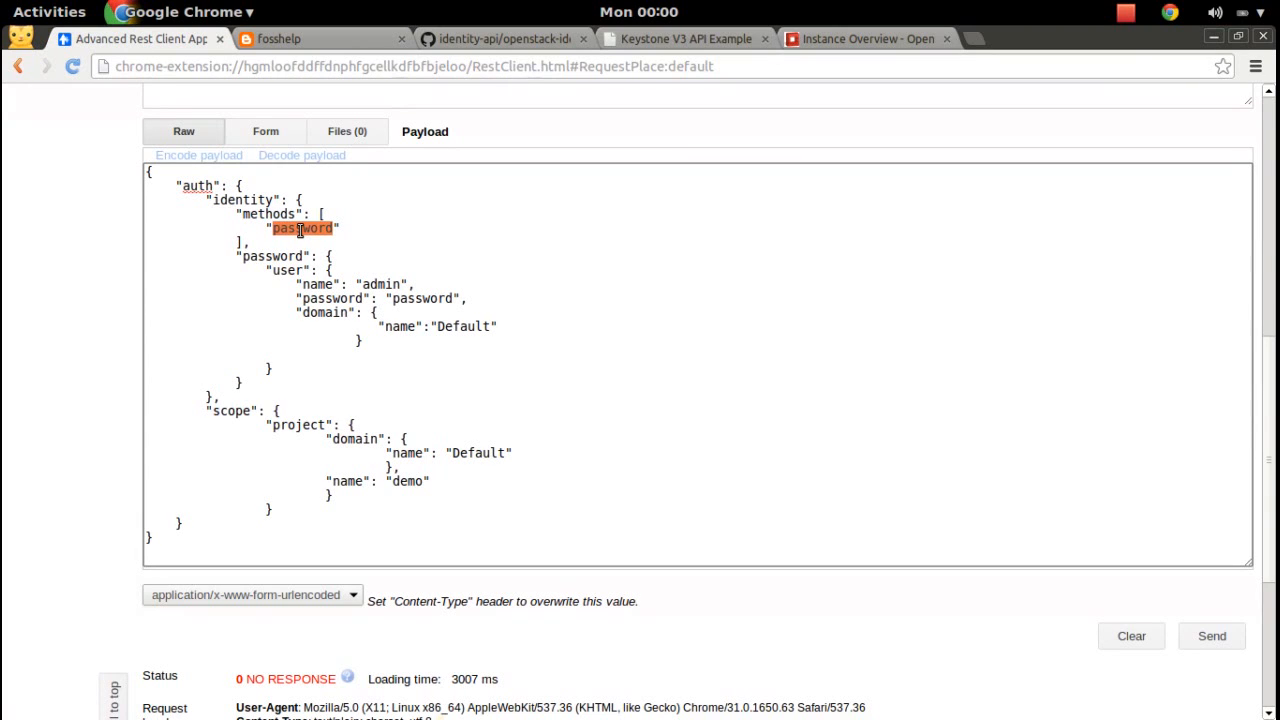
double_click(268, 257)
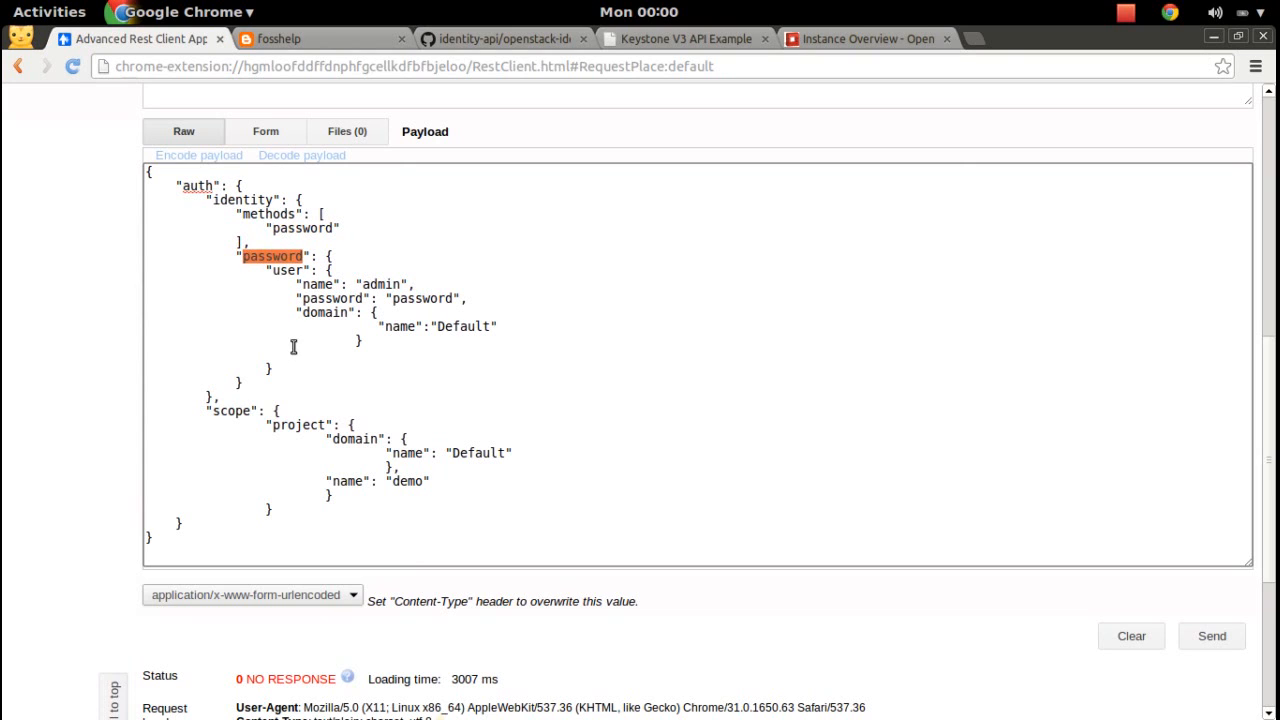
double_click(290, 270)
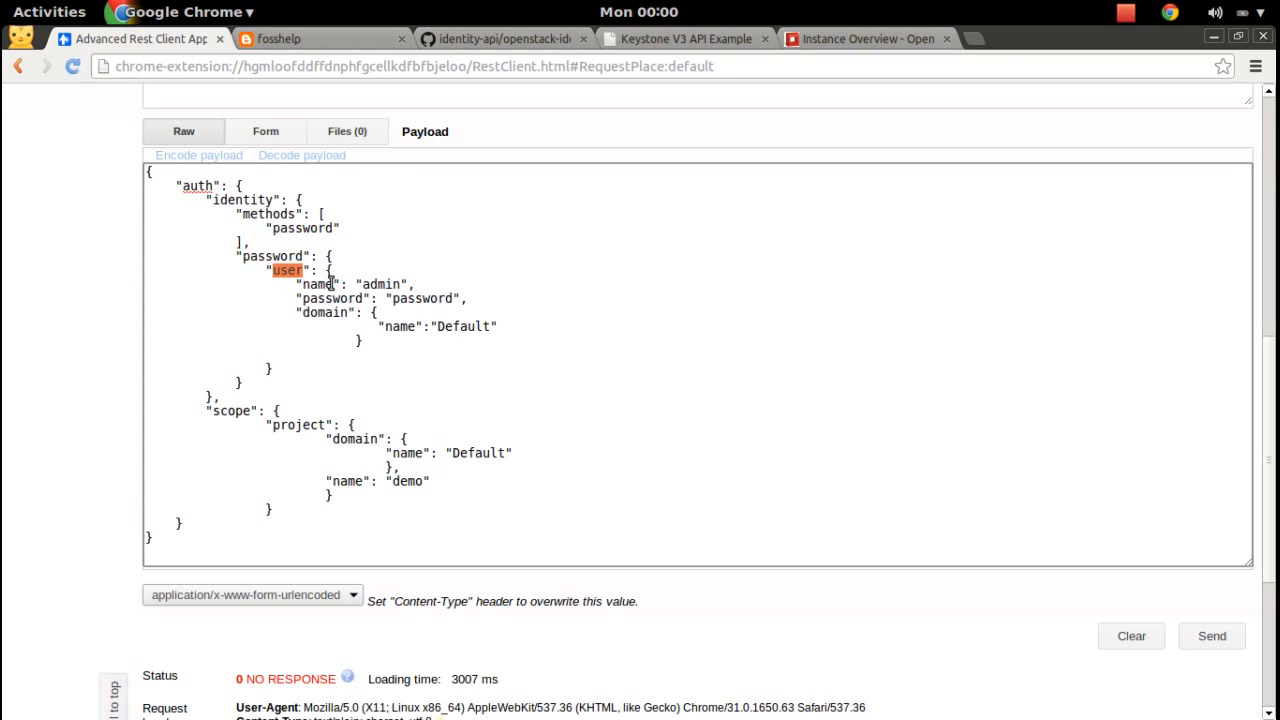
left_click_drag(305, 284, 130, 309)
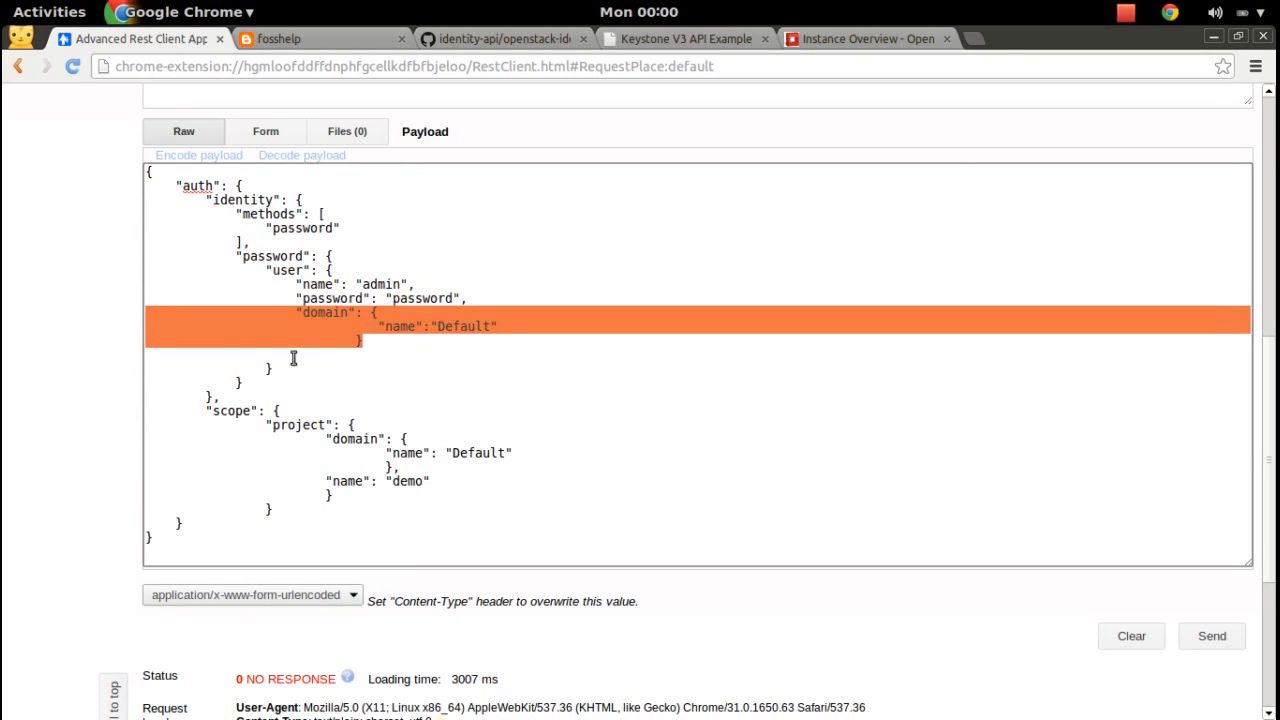
left_click(229, 397)
left_click_drag(152, 411, 394, 504)
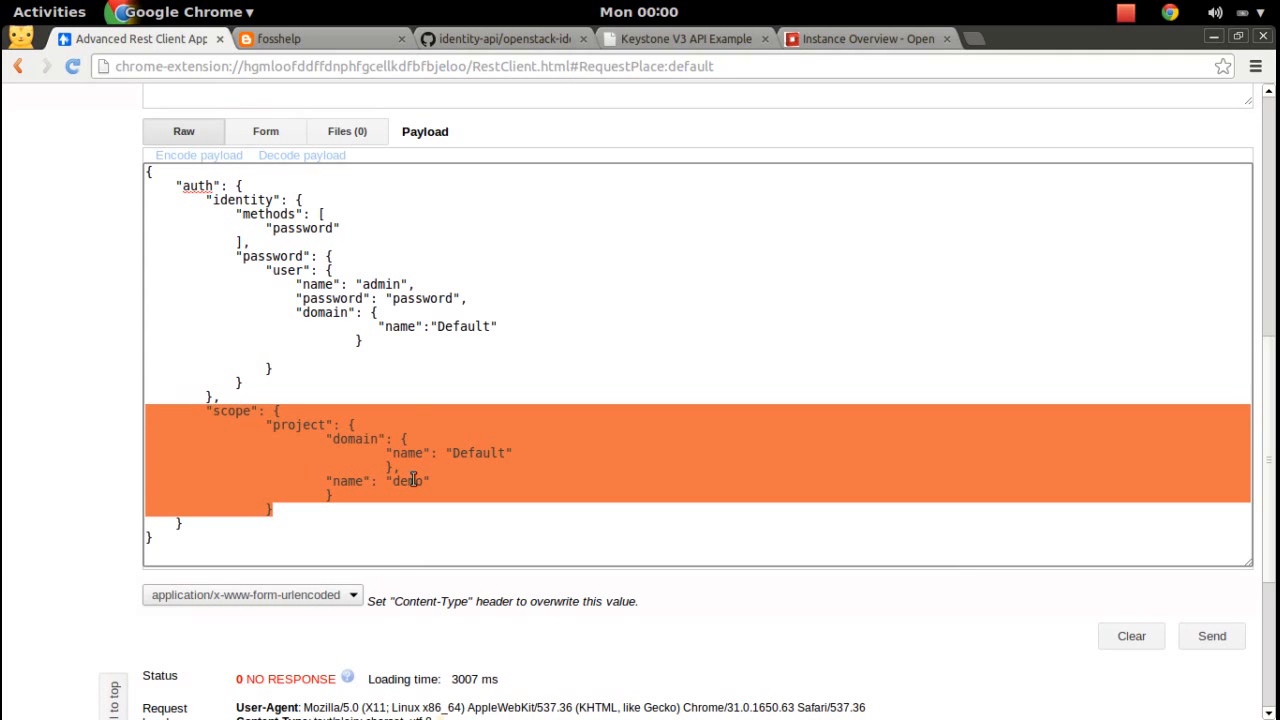
left_click(385, 286)
Replace the admin name and password with the new user's, then send the request.
double_click(385, 286)
type("saju")
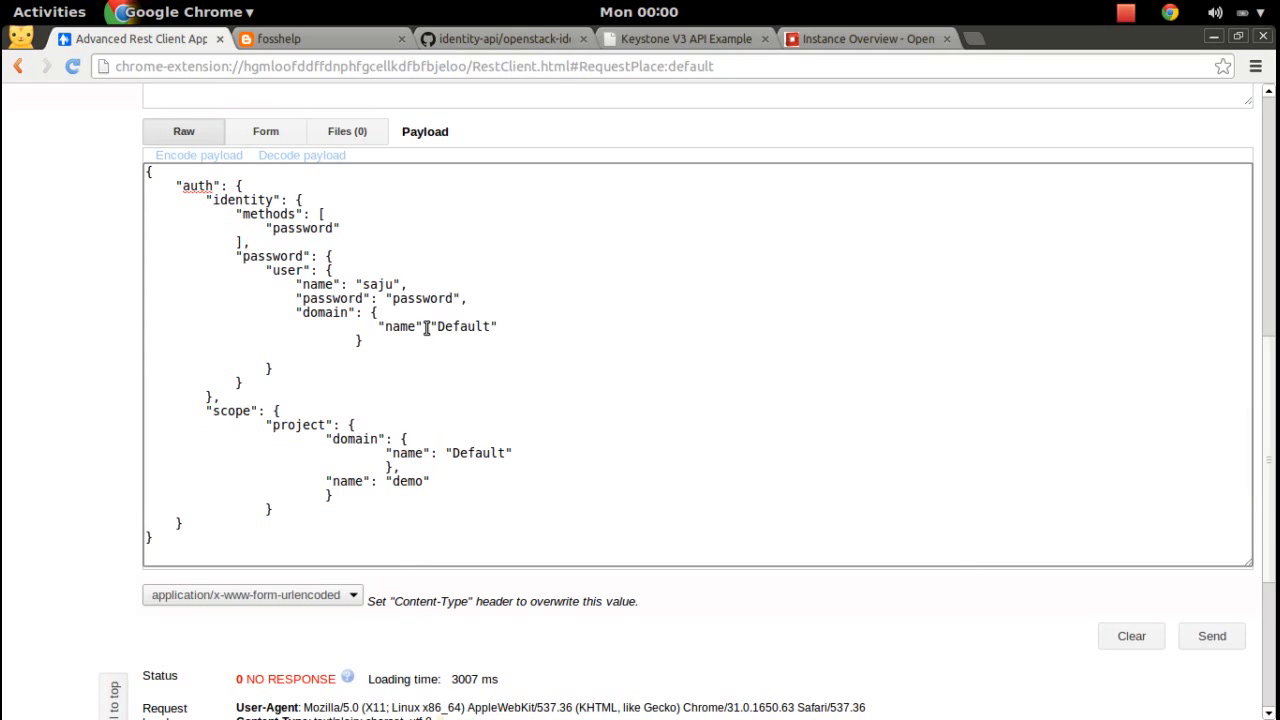
double_click(433, 297)
scroll(1274, 548, "down", 3)
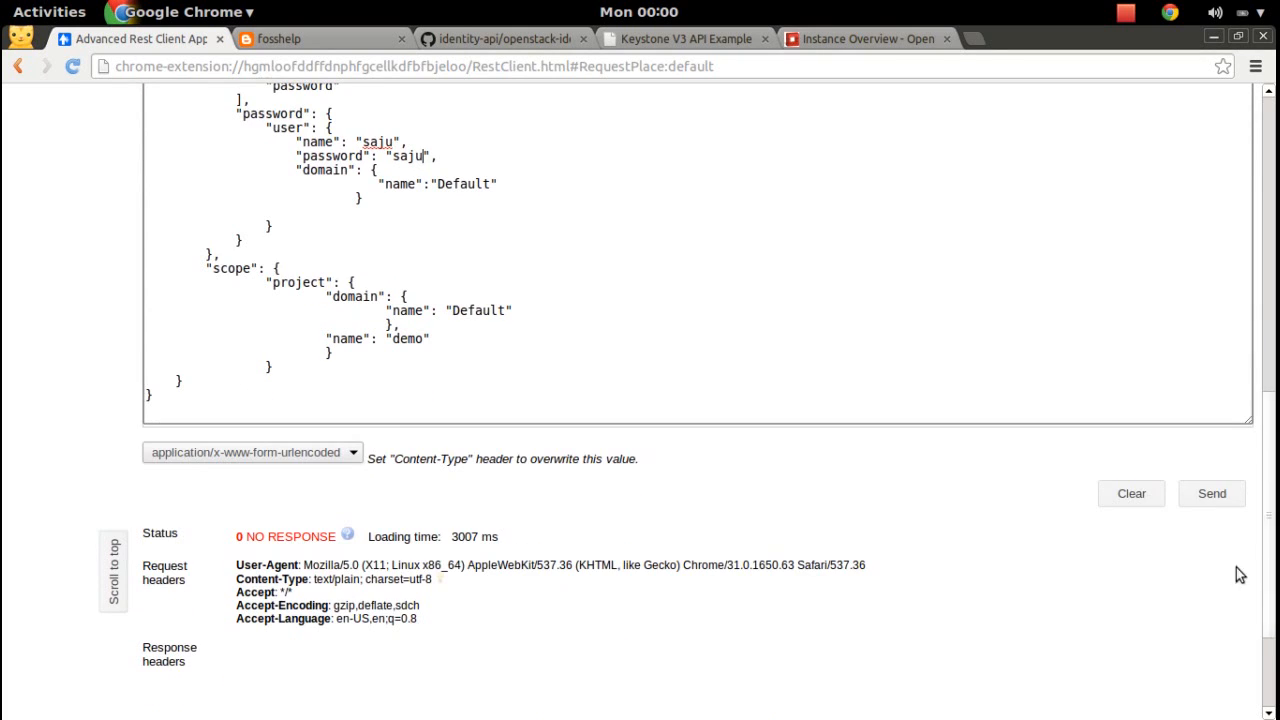
left_click(1220, 496)
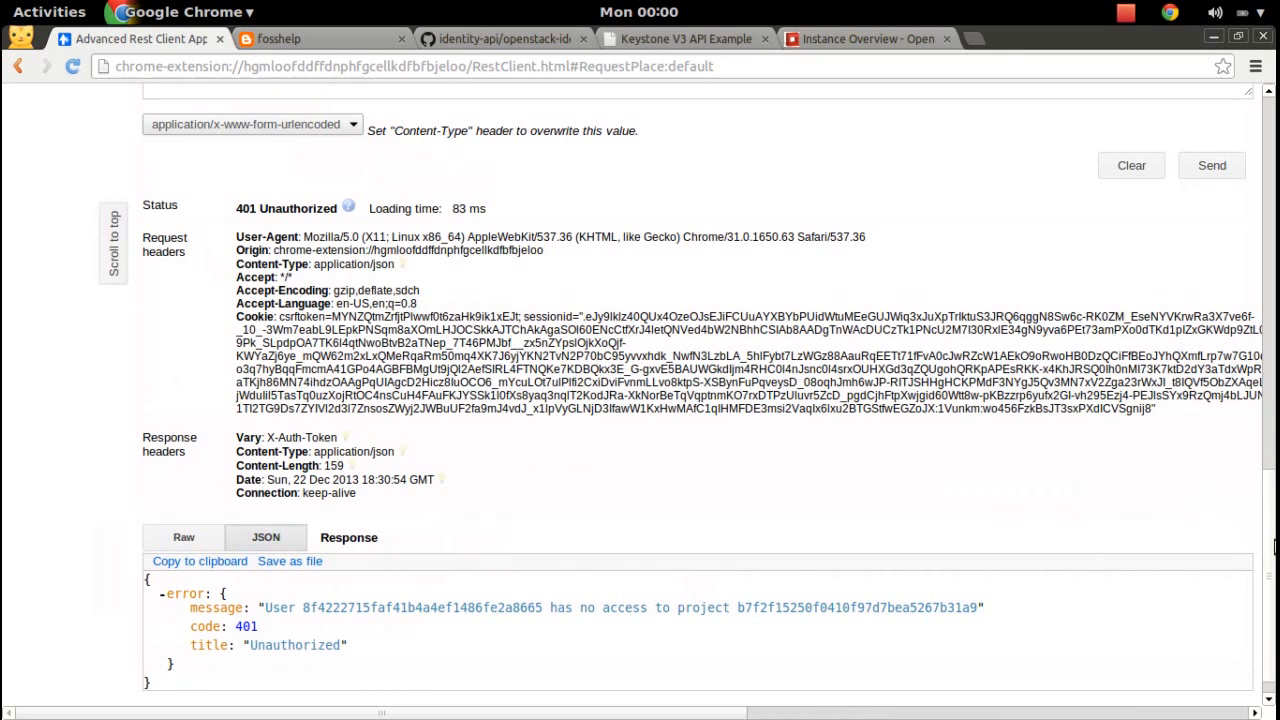
Review the 401 response and mark the project ID the user cannot access.
left_click_drag(1274, 555, 1274, 166)
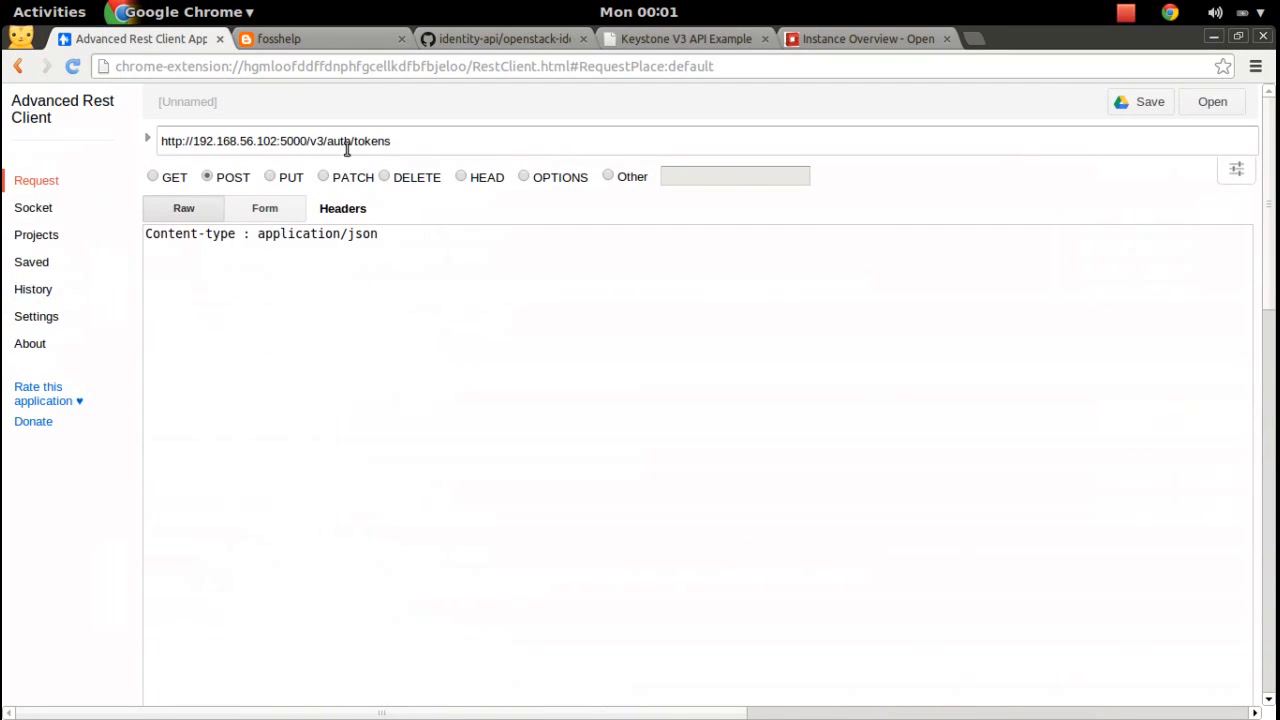
left_click_drag(1274, 225, 1274, 617)
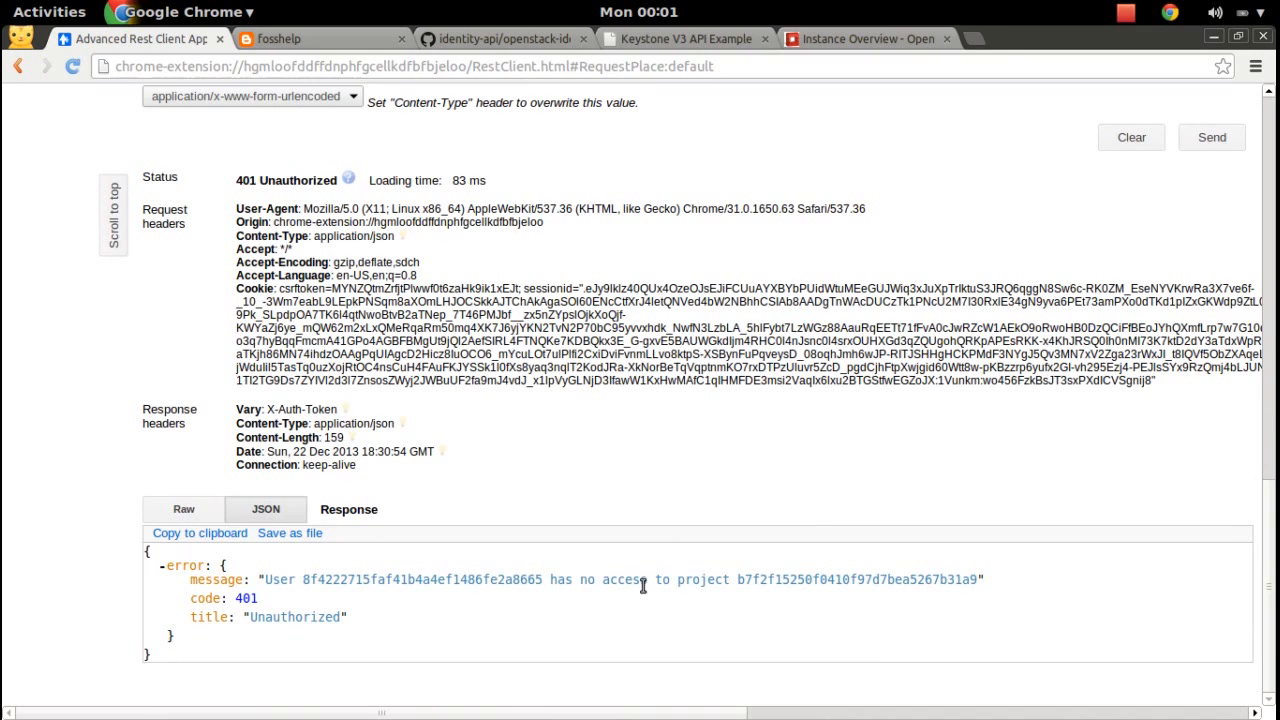
double_click(760, 579)
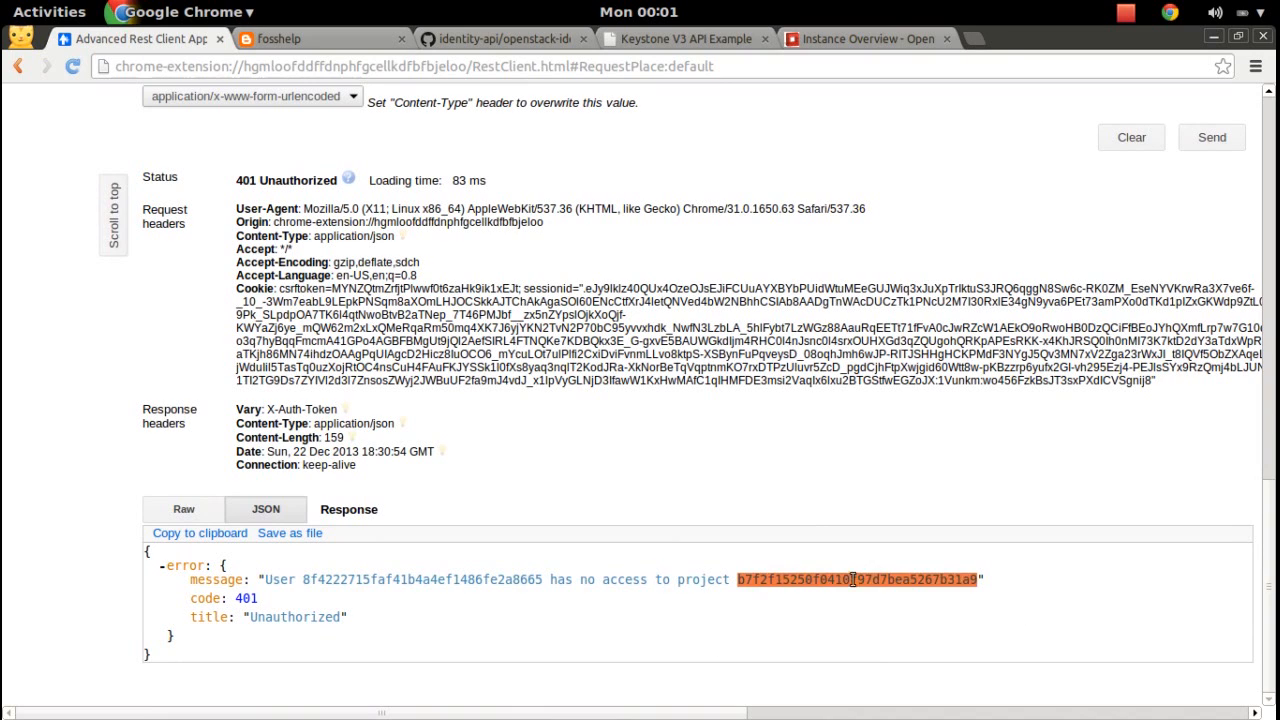
Change the payload's scoped project name from demo to admin.
left_click_drag(1274, 520, 1274, 330)
double_click(405, 542)
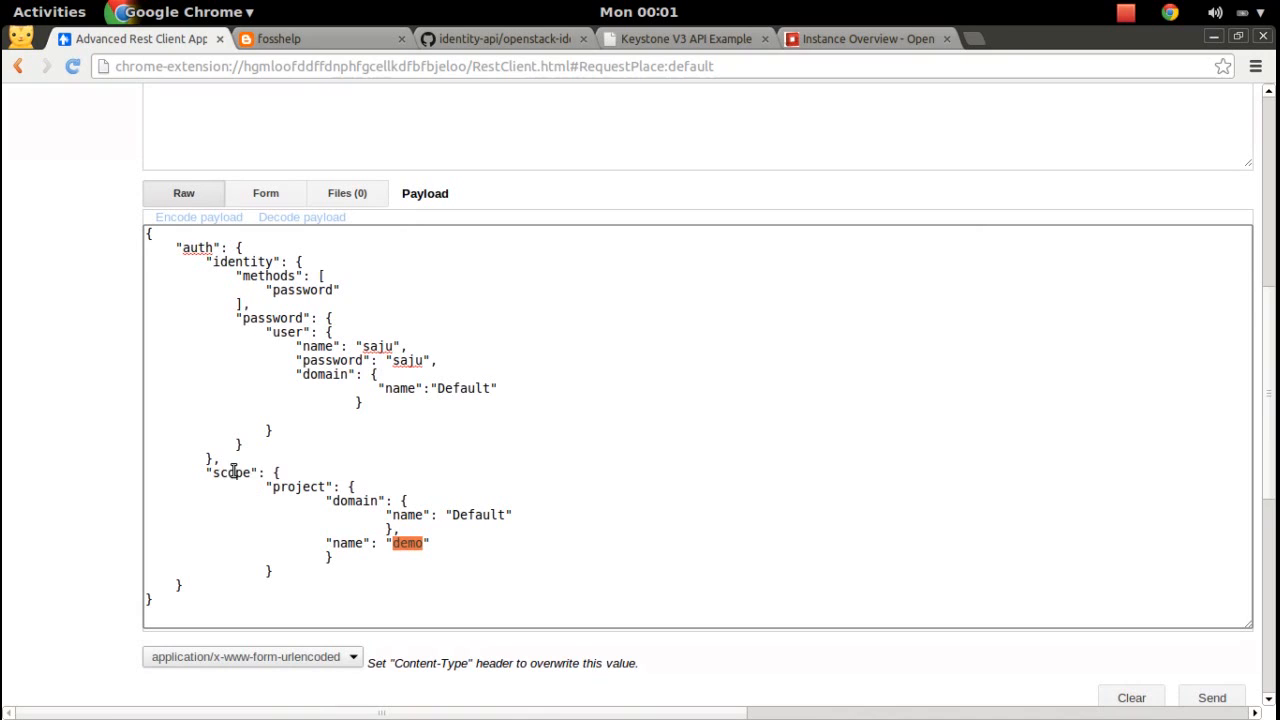
left_click(417, 538)
double_click(417, 538)
type("admin")
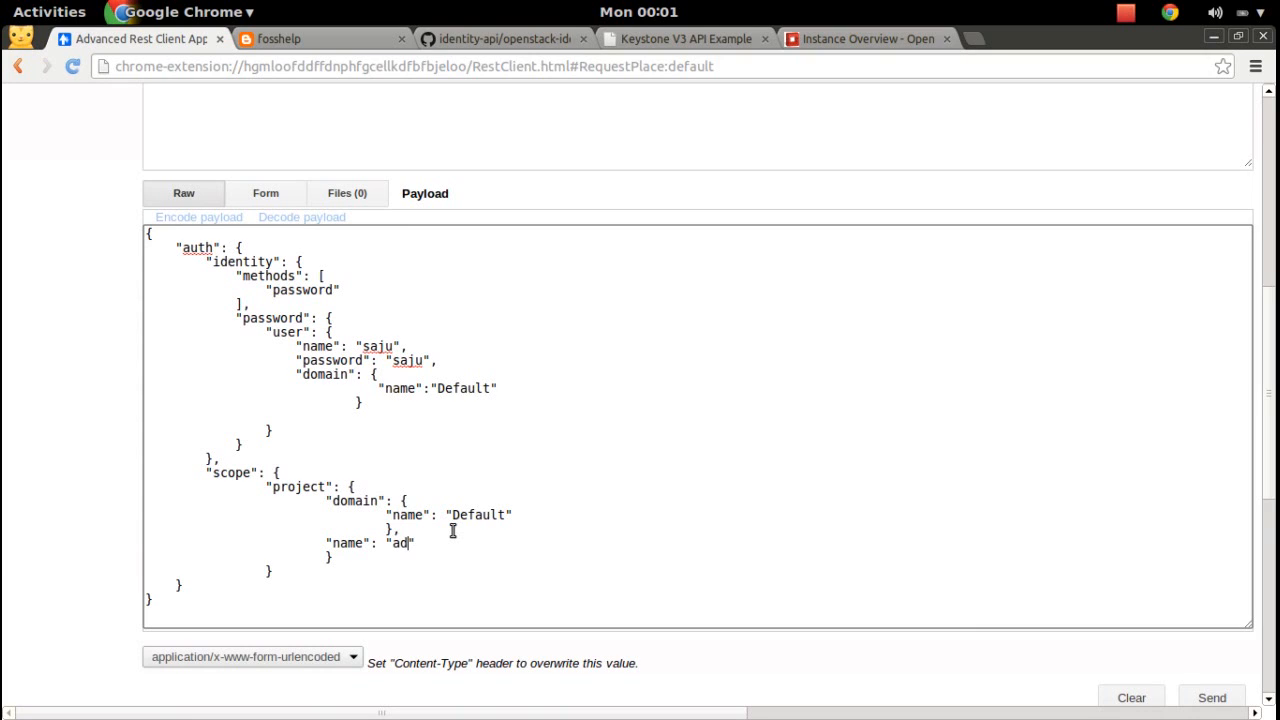
double_click(296, 487)
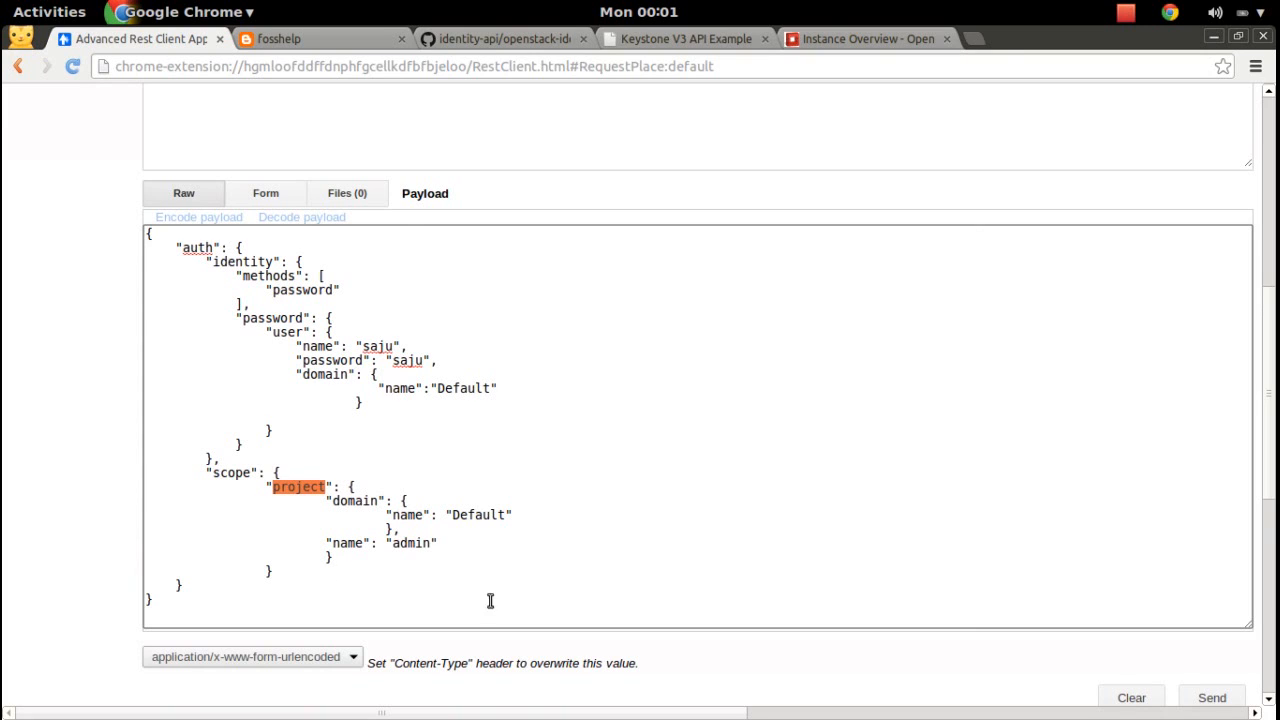
double_click(385, 345)
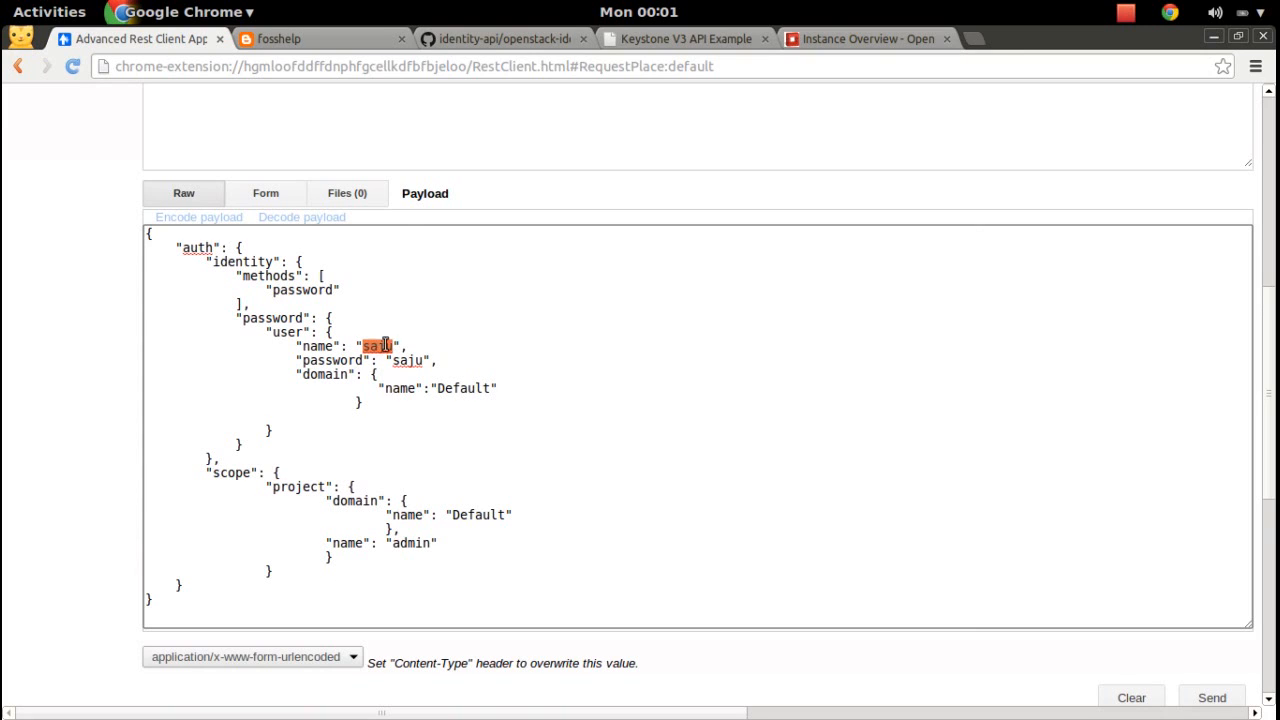
left_click_drag(1274, 372, 1275, 568)
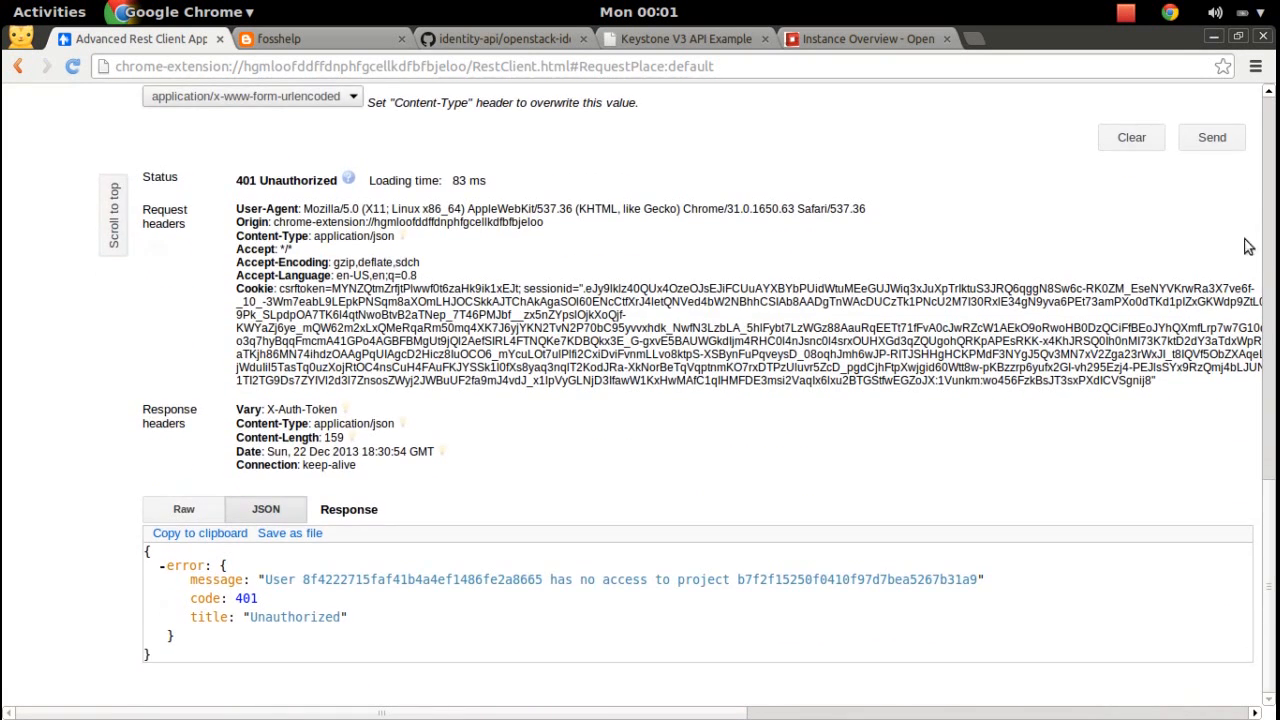
Resend the admin-scoped token request and locate the X-Subject-Token header in the 201 response.
left_click(1224, 143)
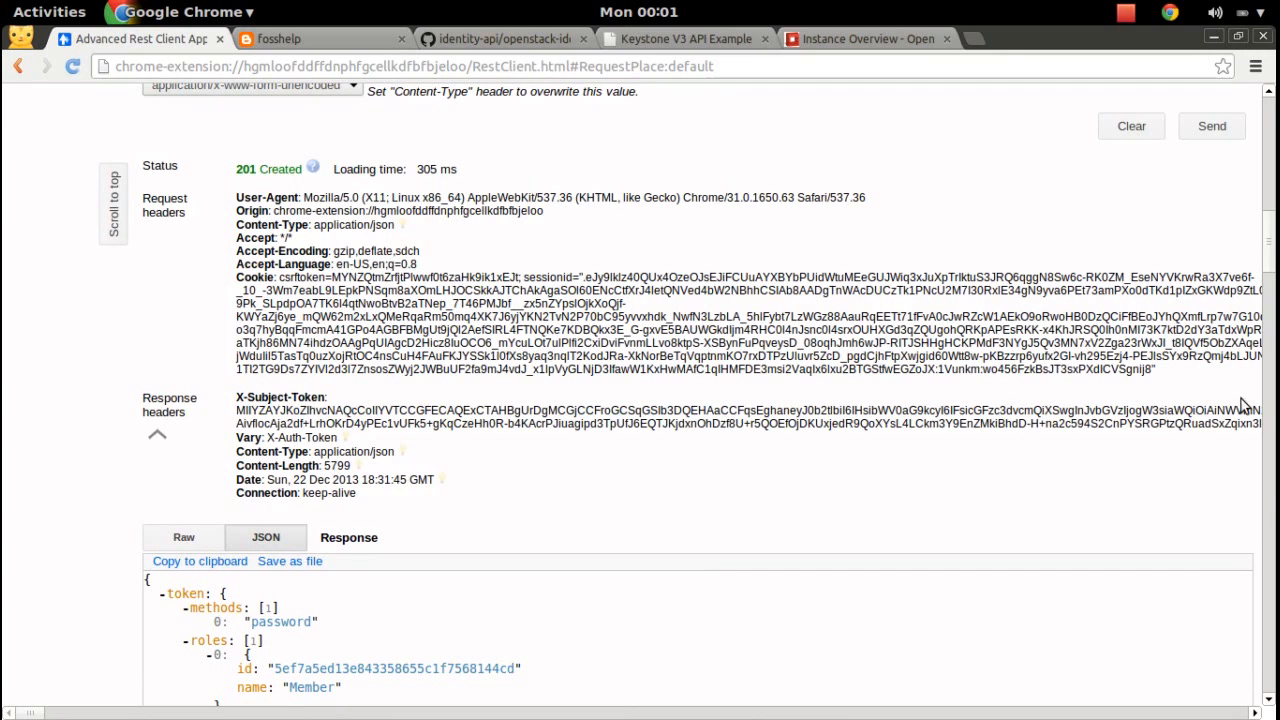
left_click_drag(236, 397, 326, 398)
left_click(372, 410)
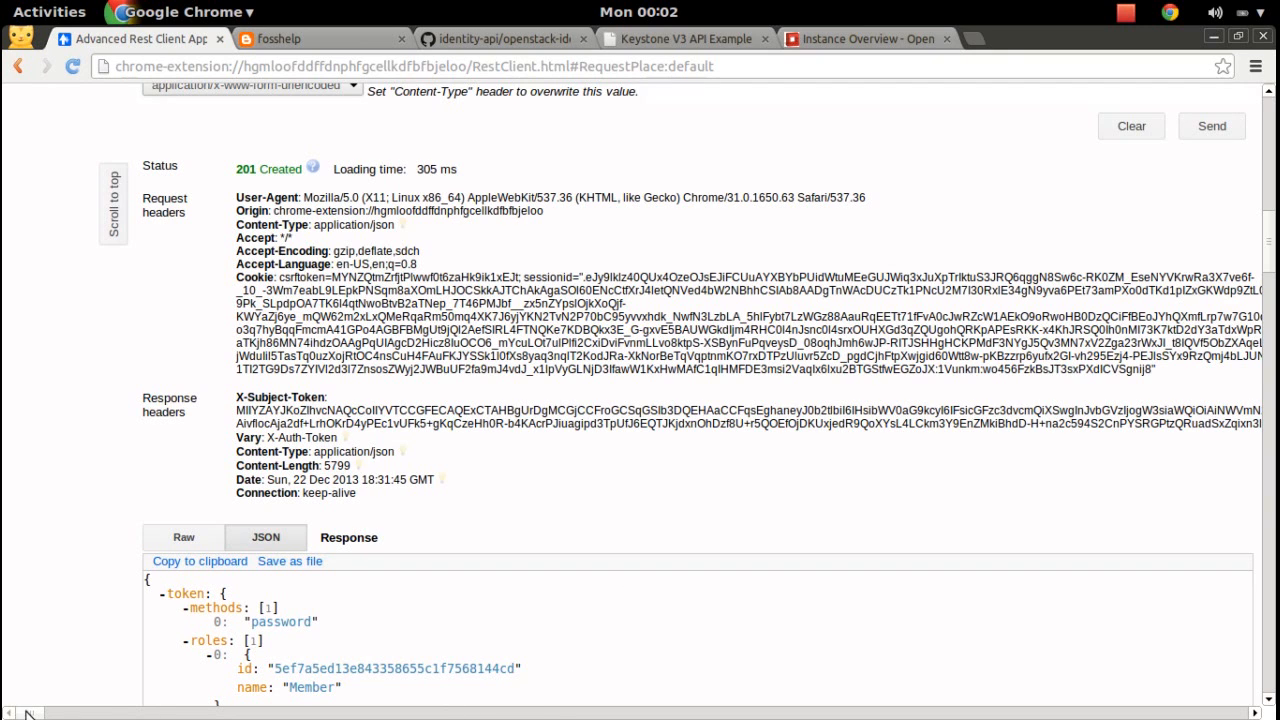
Select the X-Subject-Token value and open its context menu.
left_click_drag(33, 713, 73, 713)
left_click_drag(499, 427, 4, 422)
left_click_drag(82, 403, 242, 409)
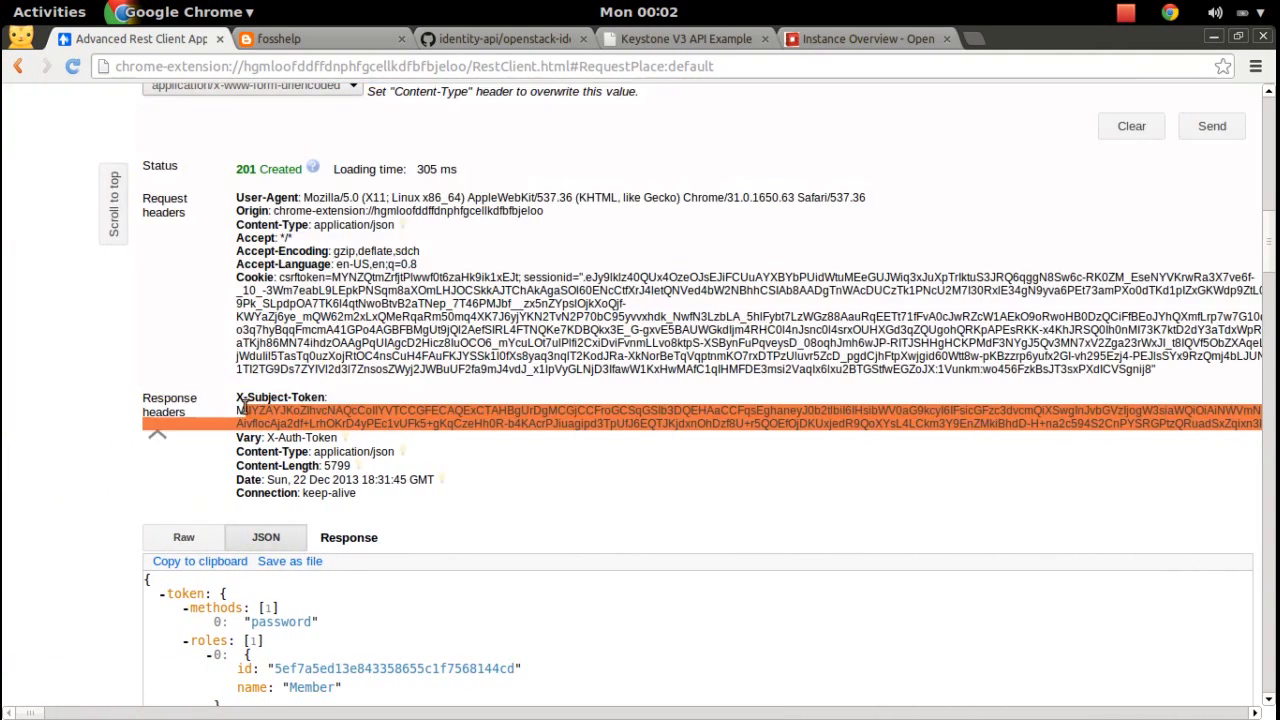
right_click(285, 416)
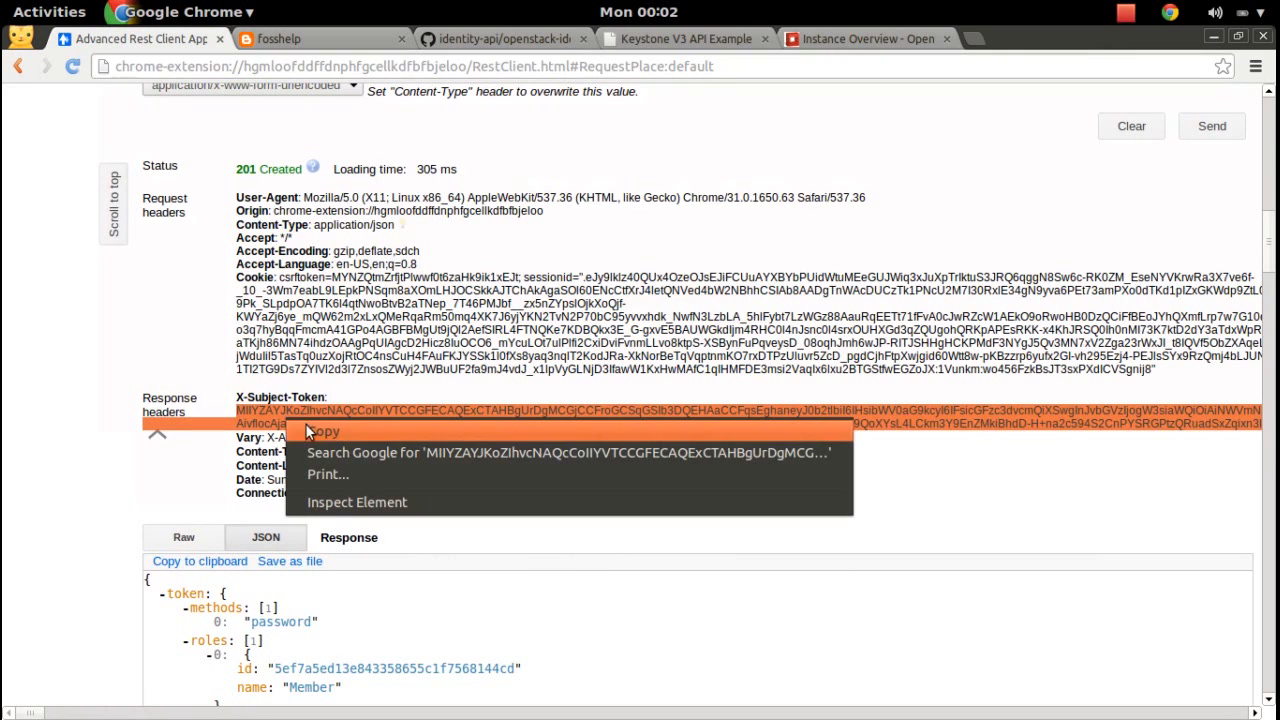
Copy the new token and paste it onto empty line 334 of keysto.txt.
left_click(332, 431)
key("super")
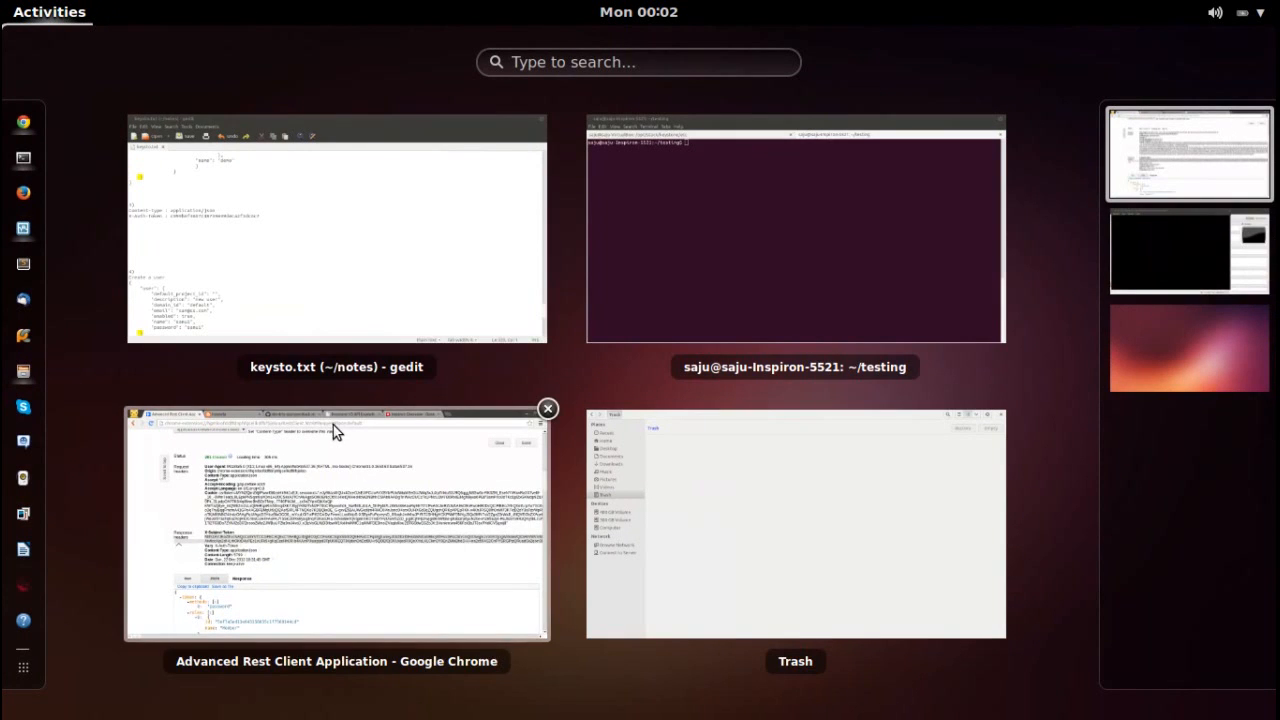
left_click(298, 284)
left_click(222, 399)
key("ctrl+v")
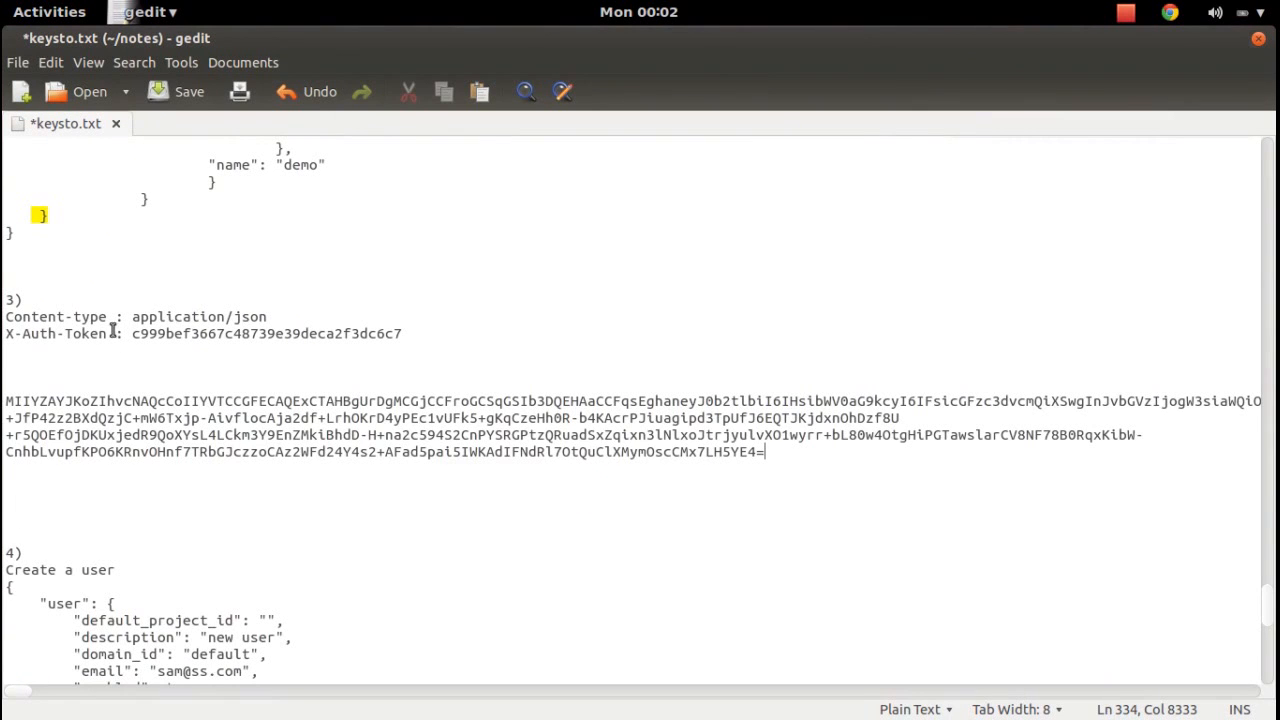
Prefix the token with 'X-Auth-Token : ' and copy the complete header line.
left_click_drag(130, 333, 8, 338)
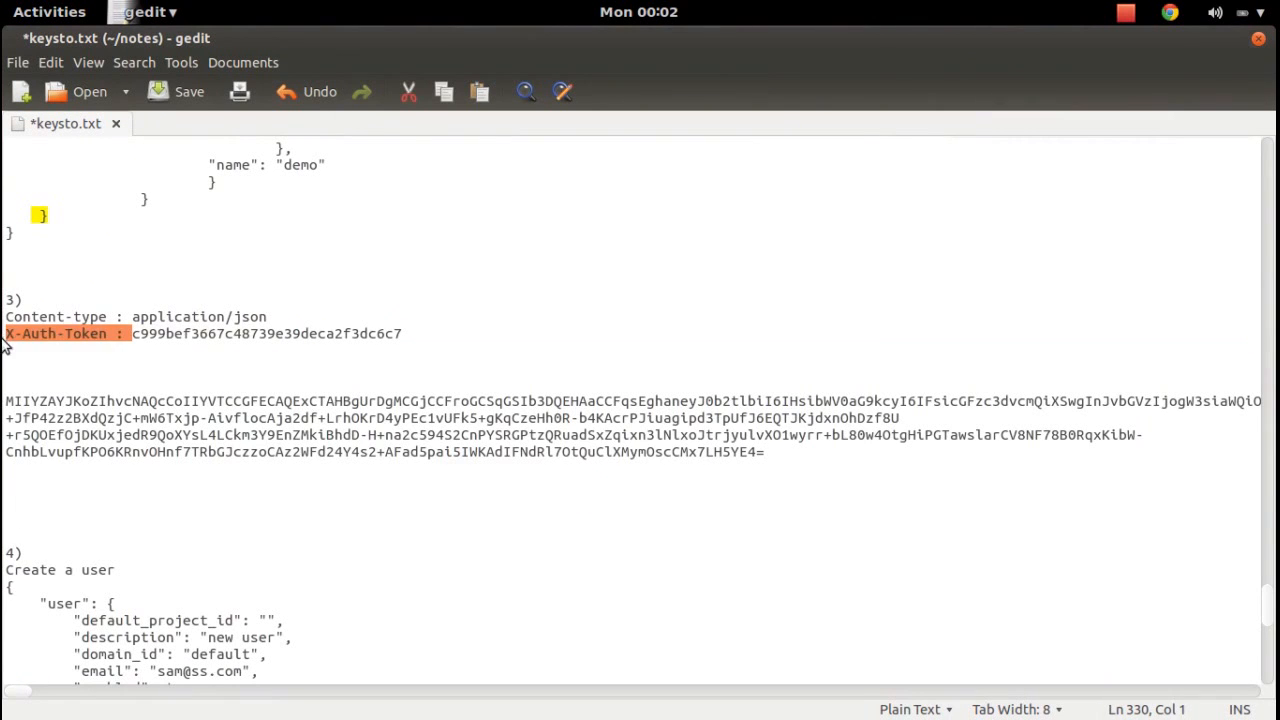
left_click(8, 404)
key("ctrl+v")
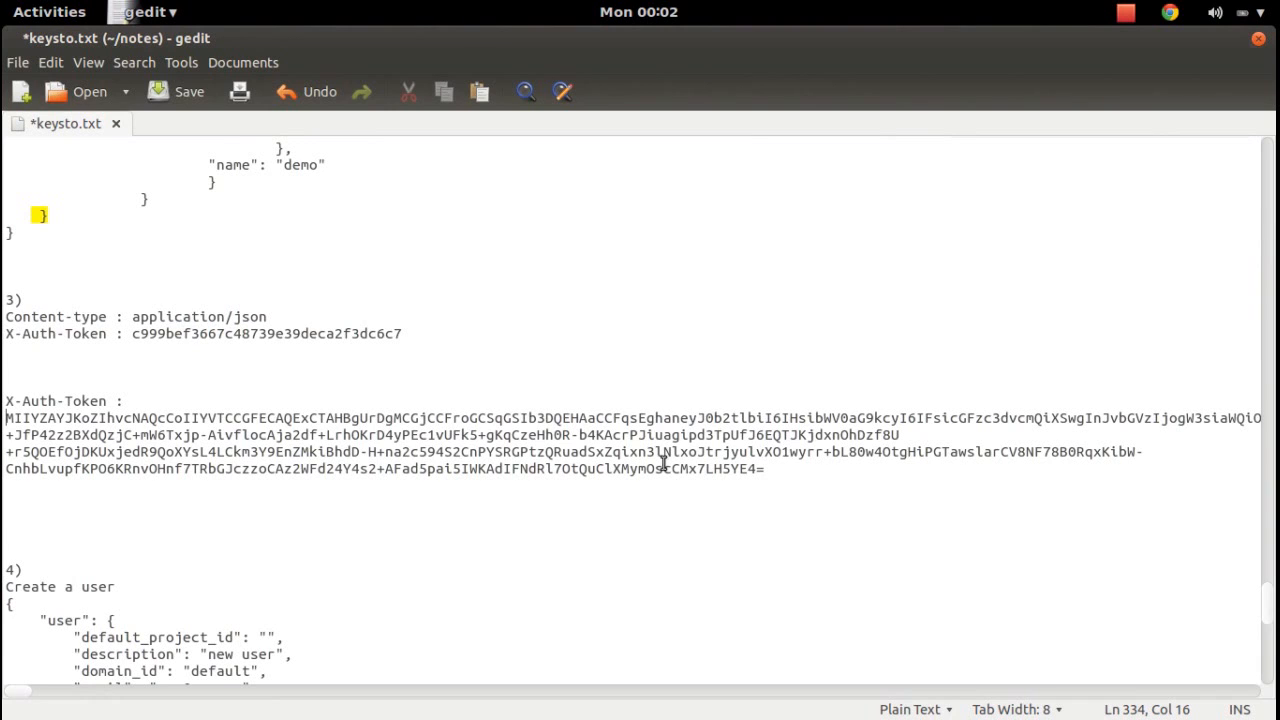
left_click_drag(765, 468, 6, 402)
key("super")
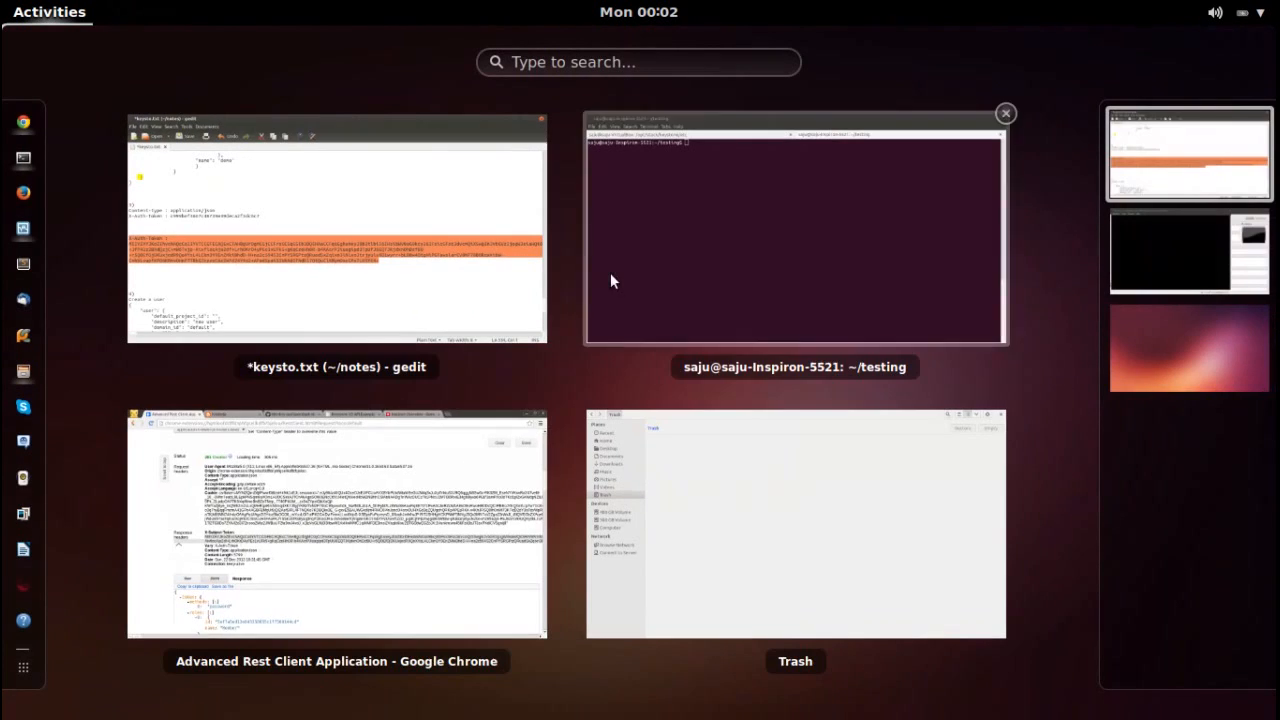
left_click(336, 578)
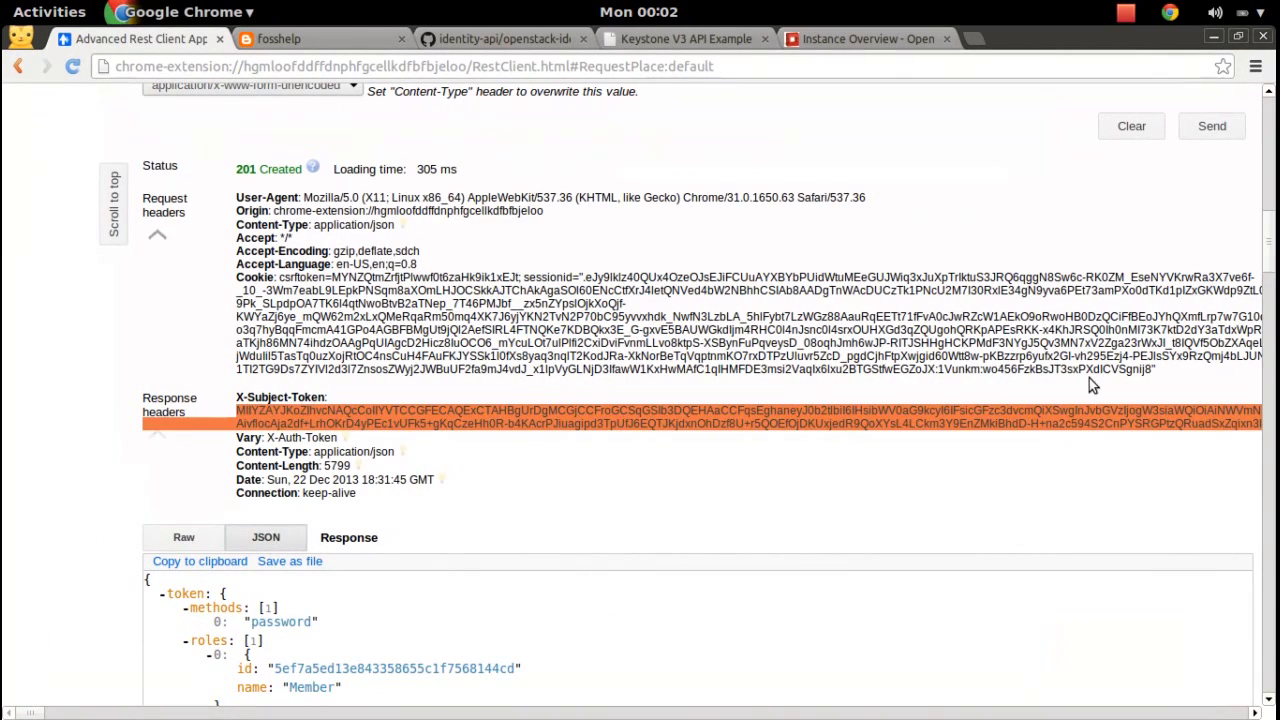
Add the X-Auth-Token header with the new token beneath the Content-type header.
scroll(1263, 275, "up", 15)
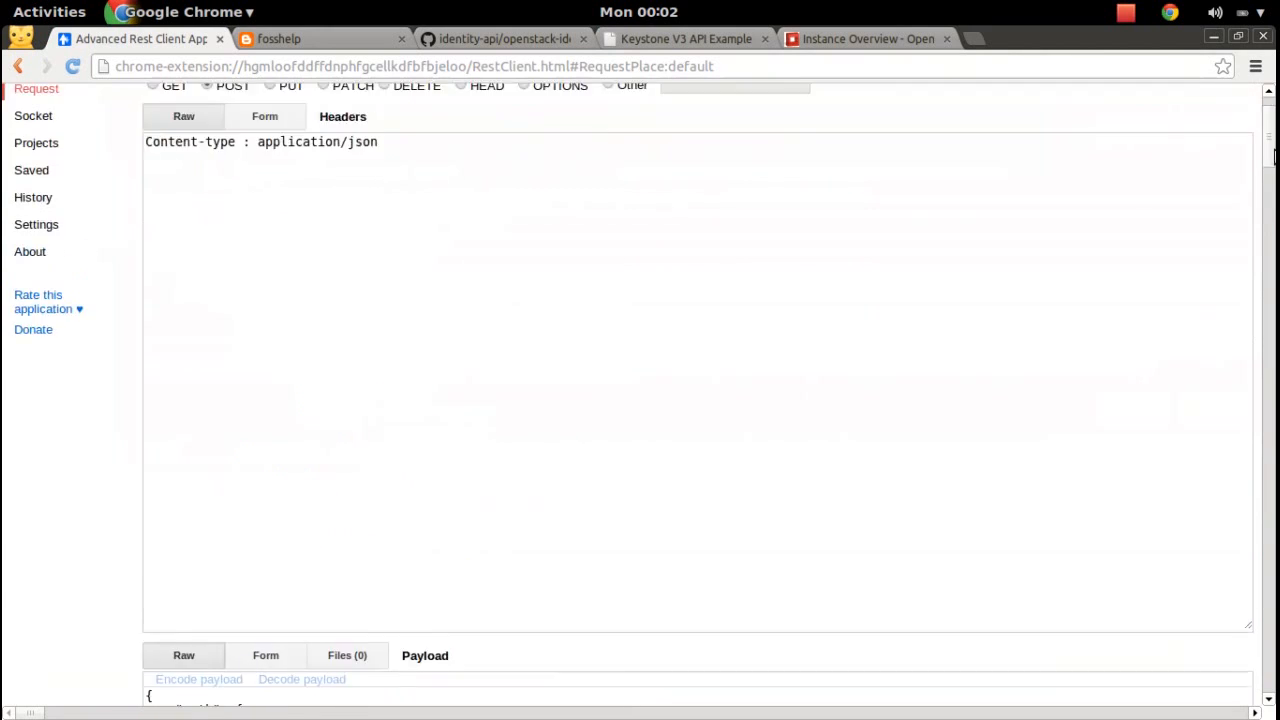
left_click(589, 302)
key("Return")
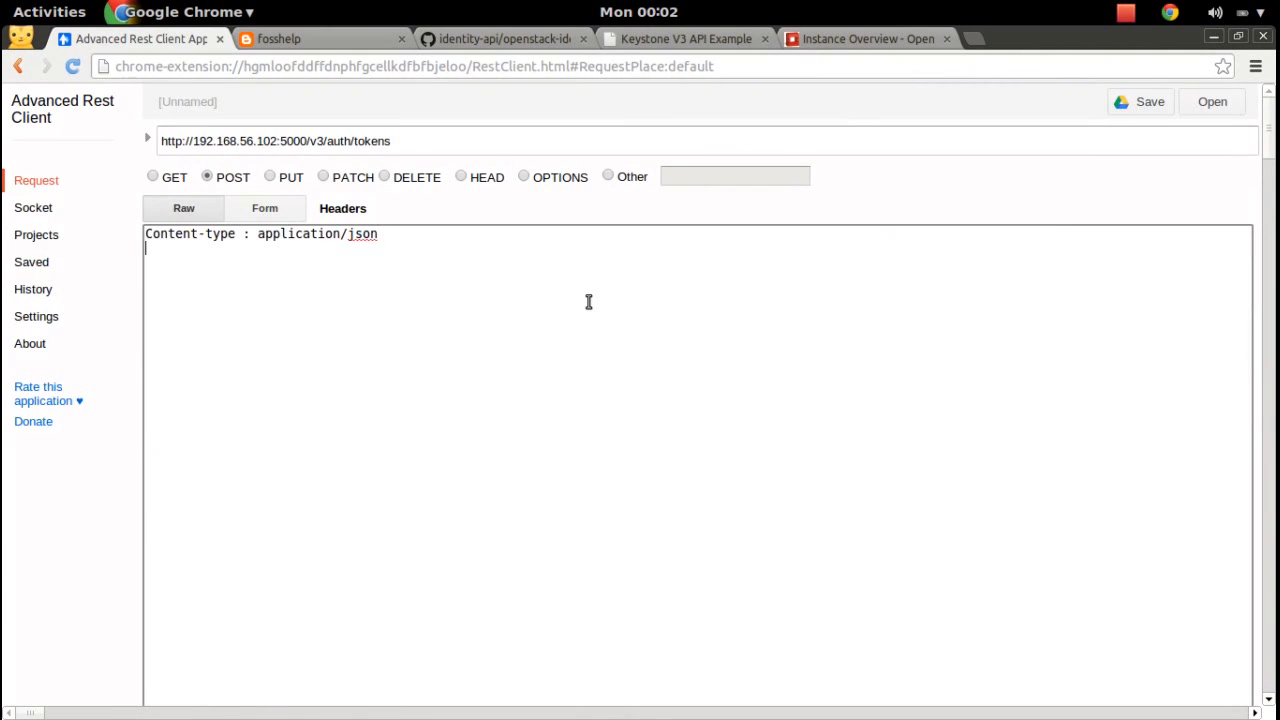
key("ctrl+v")
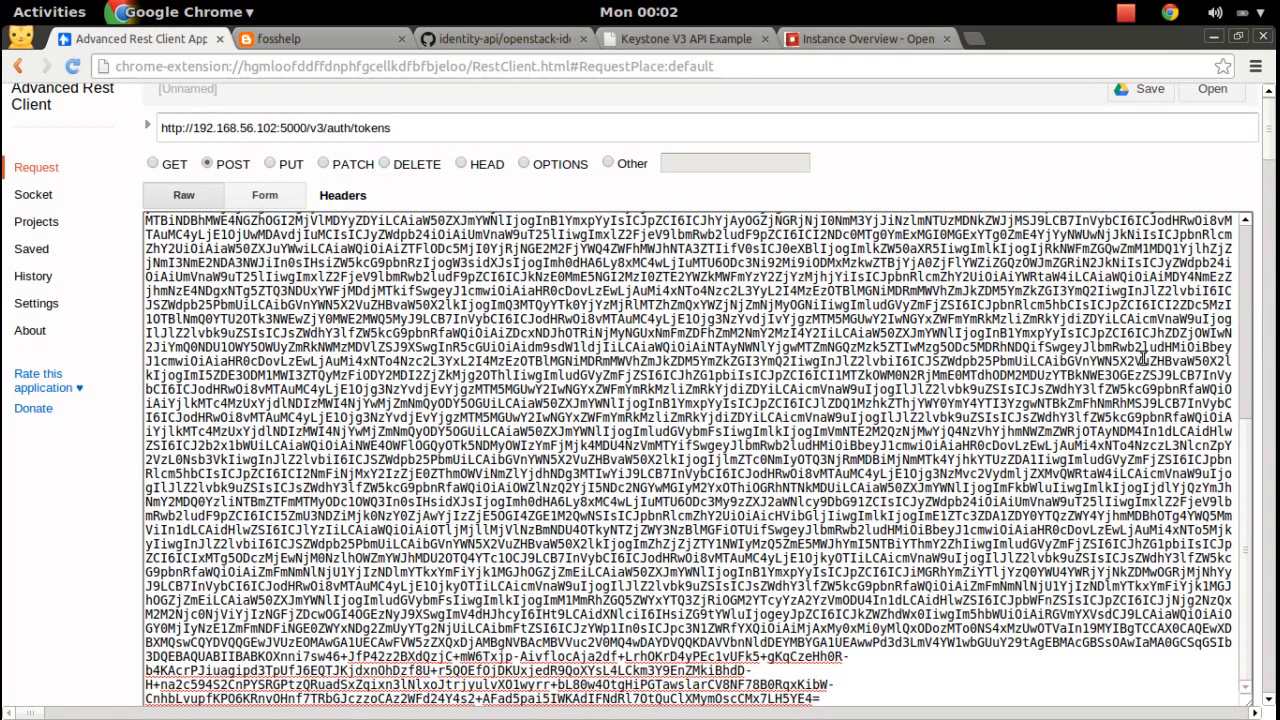
Shrink the headers box and delete the old authentication payload JSON.
left_click_drag(1247, 447, 1241, 527)
mouse_move(1270, 117)
left_mouse_down()
mouse_move(1270, 152)
mouse_move(1270, 140)
left_mouse_up()
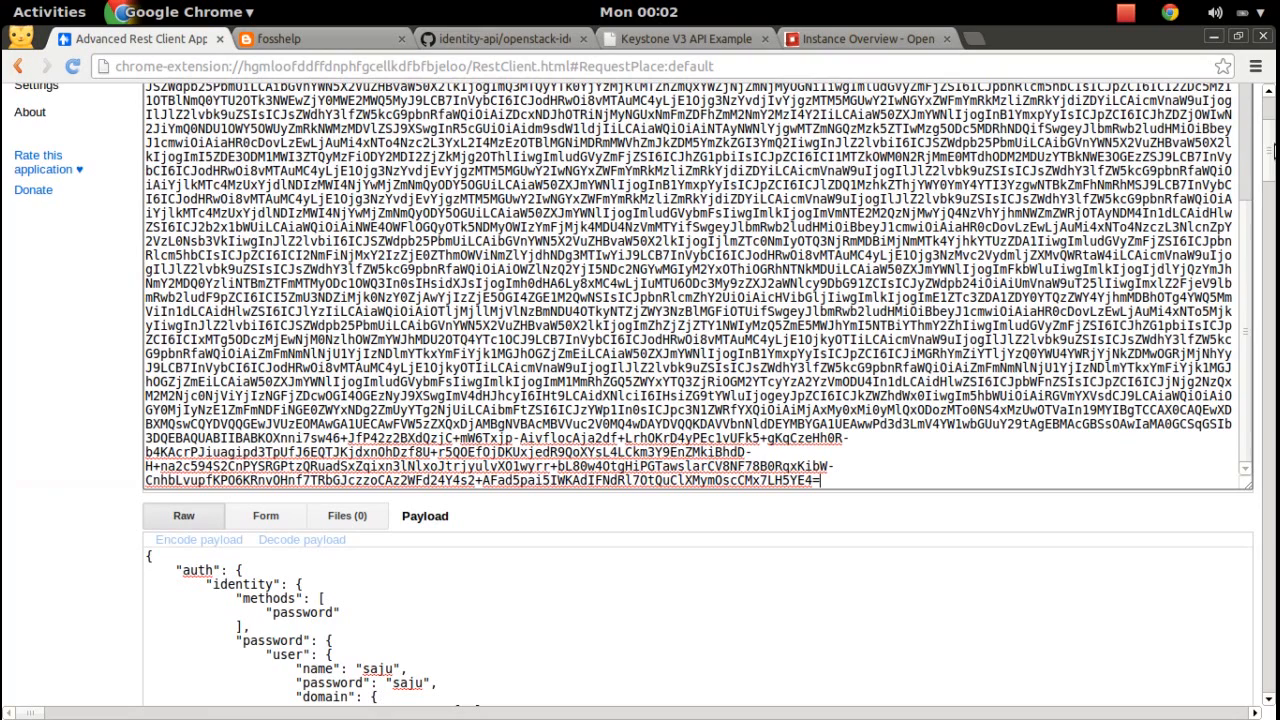
left_click_drag(1249, 486, 1147, 146)
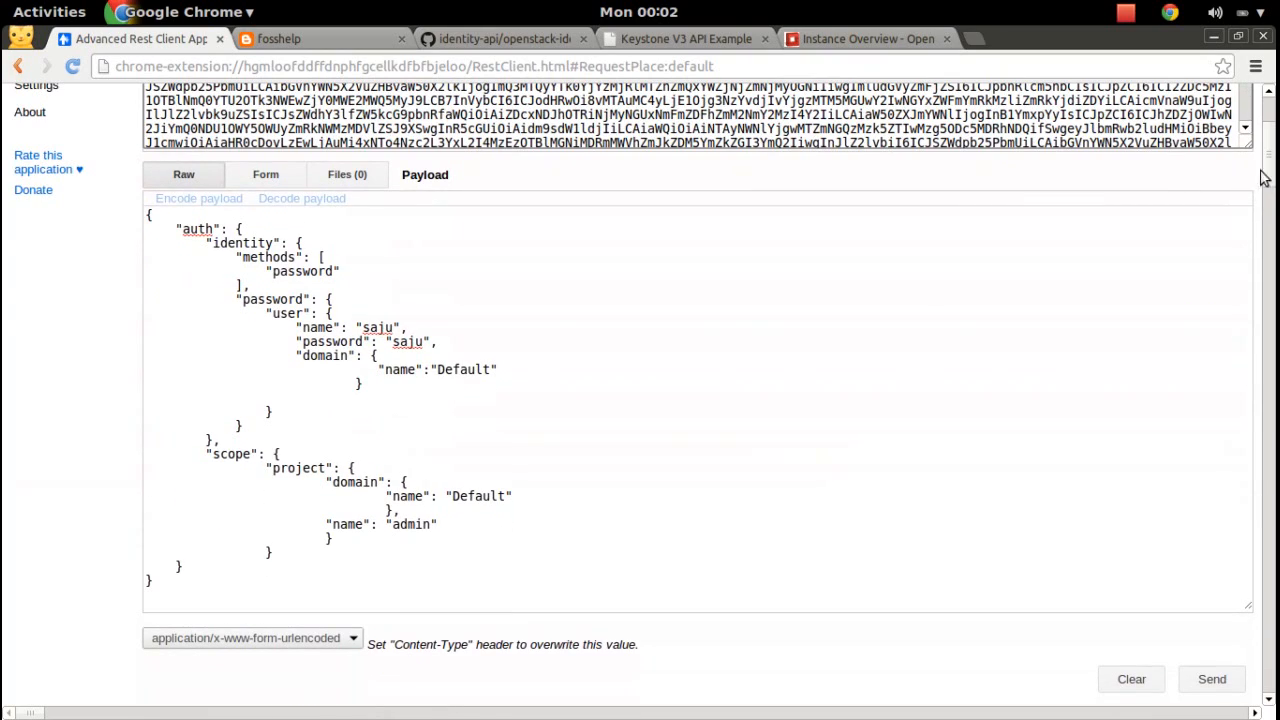
left_click_drag(1268, 176, 1270, 127)
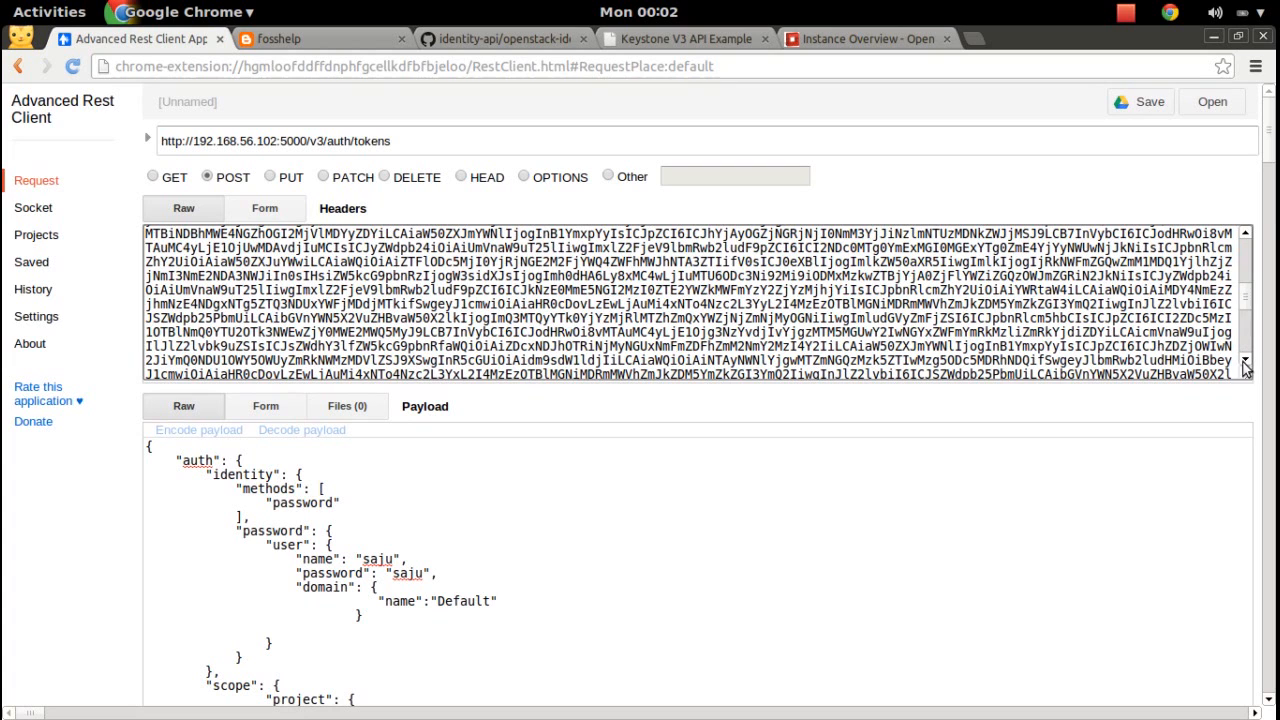
left_click_drag(1245, 315, 1246, 242)
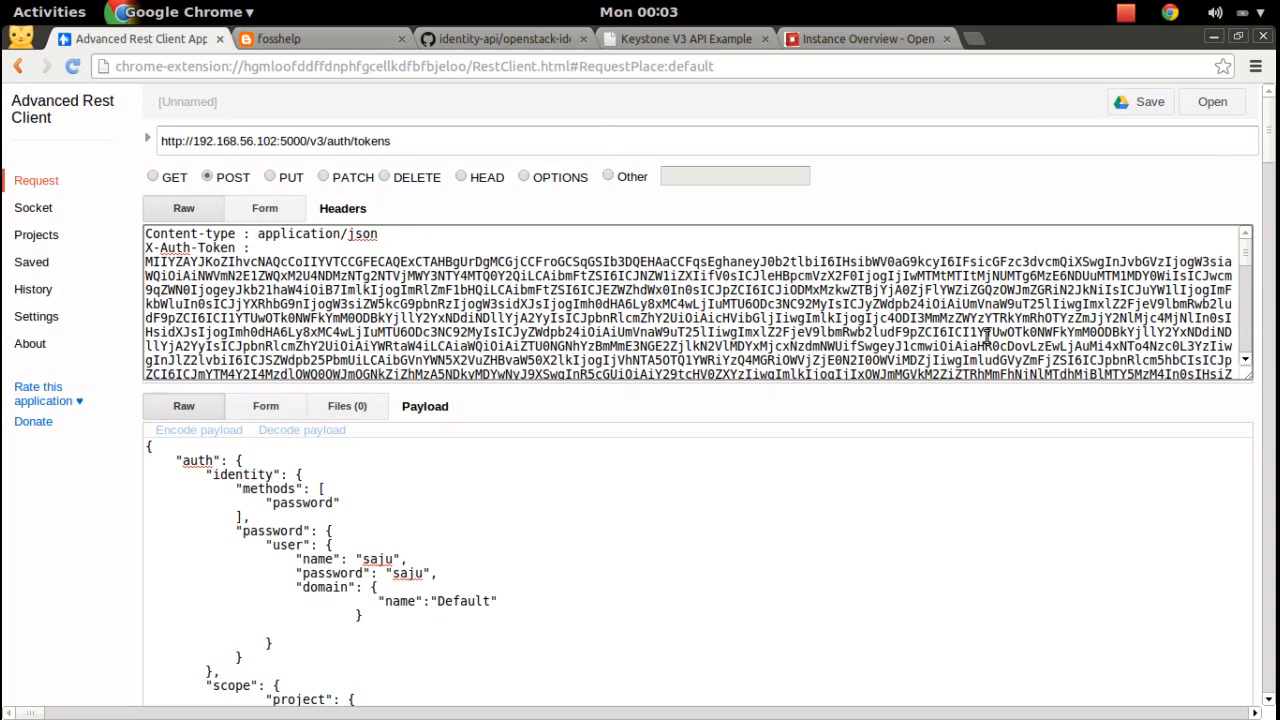
left_click(697, 591)
key("ctrl+a")
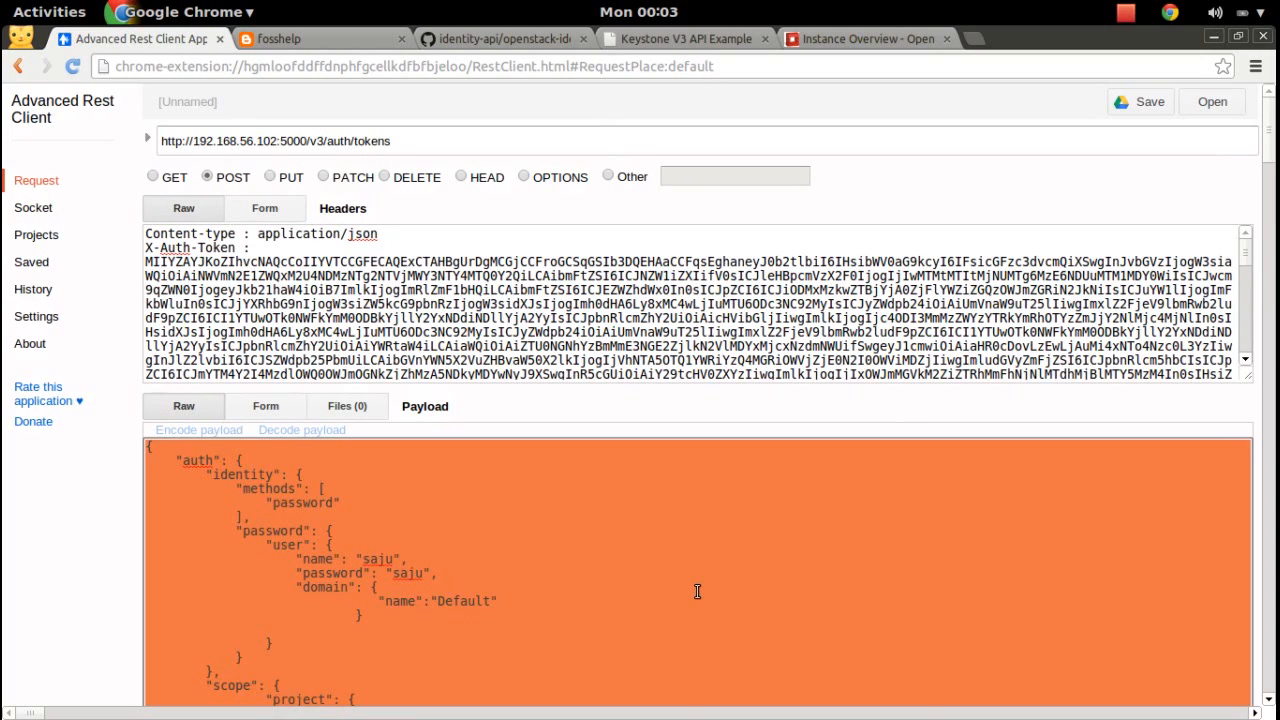
key("BackSpace")
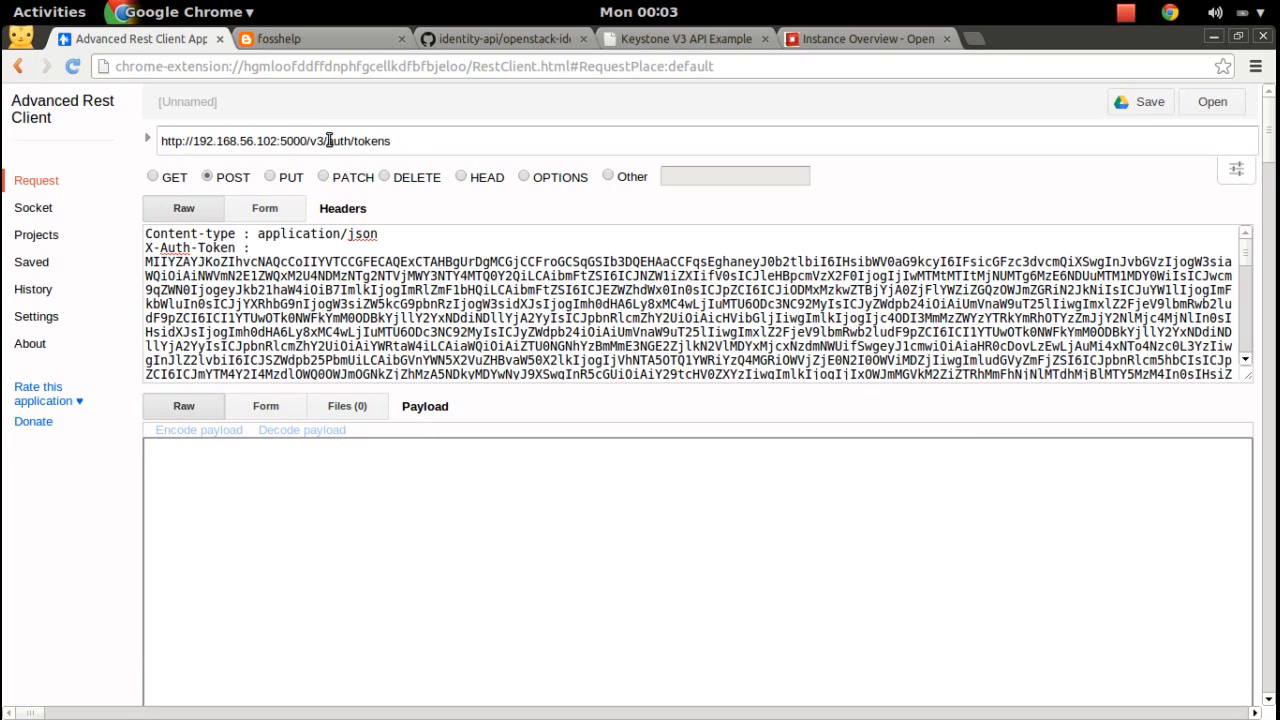
Change the URL ending from auth/tokens to domains and set the method to GET.
left_click_drag(328, 141, 404, 135)
type("d")
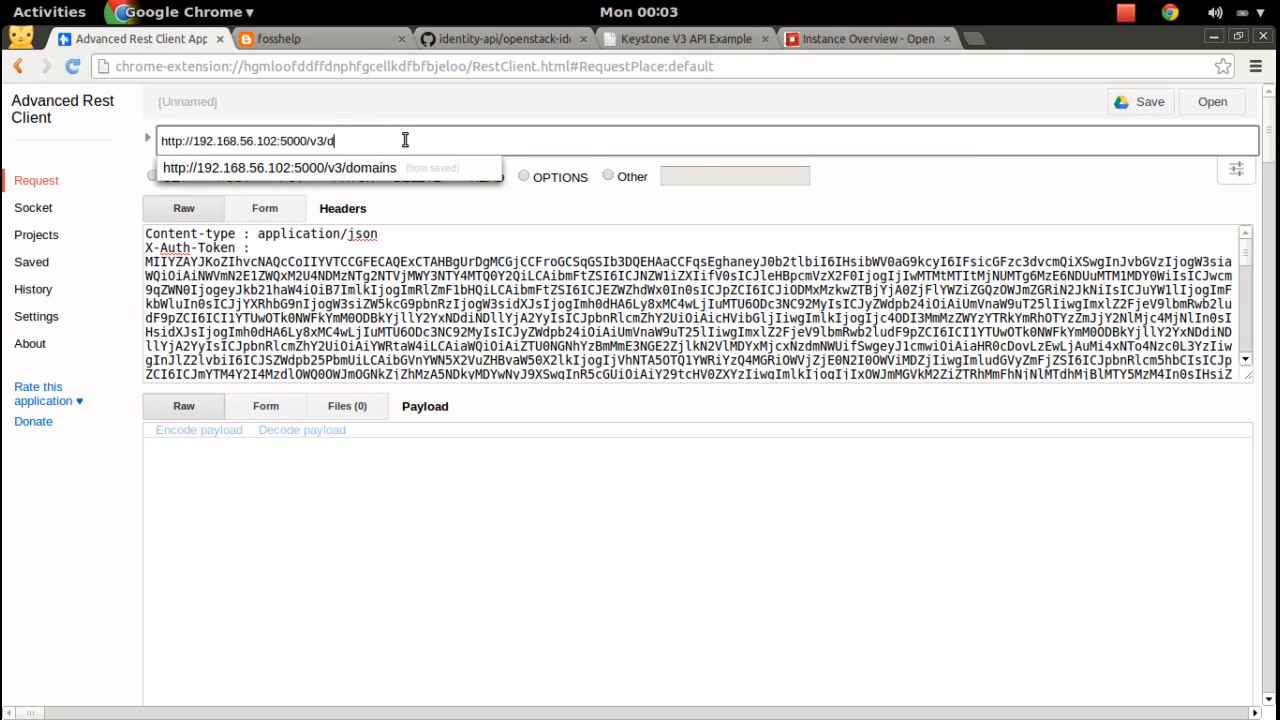
type("omi")
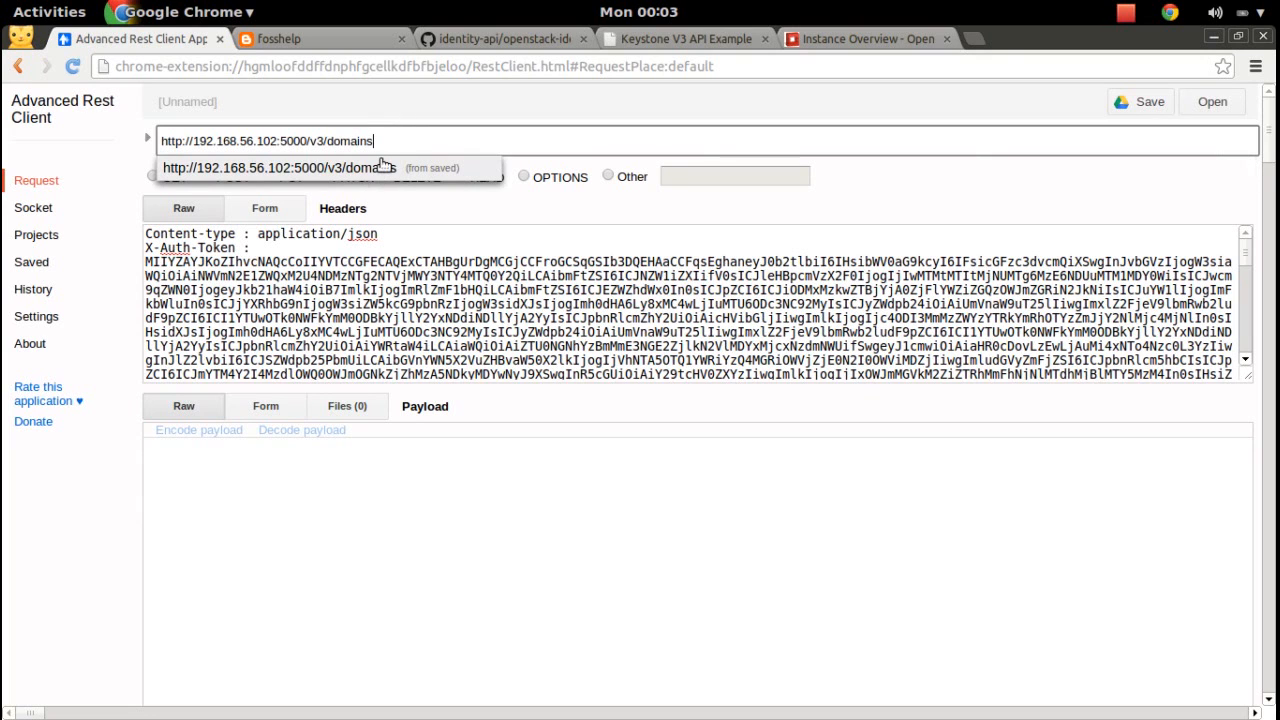
left_click(383, 167)
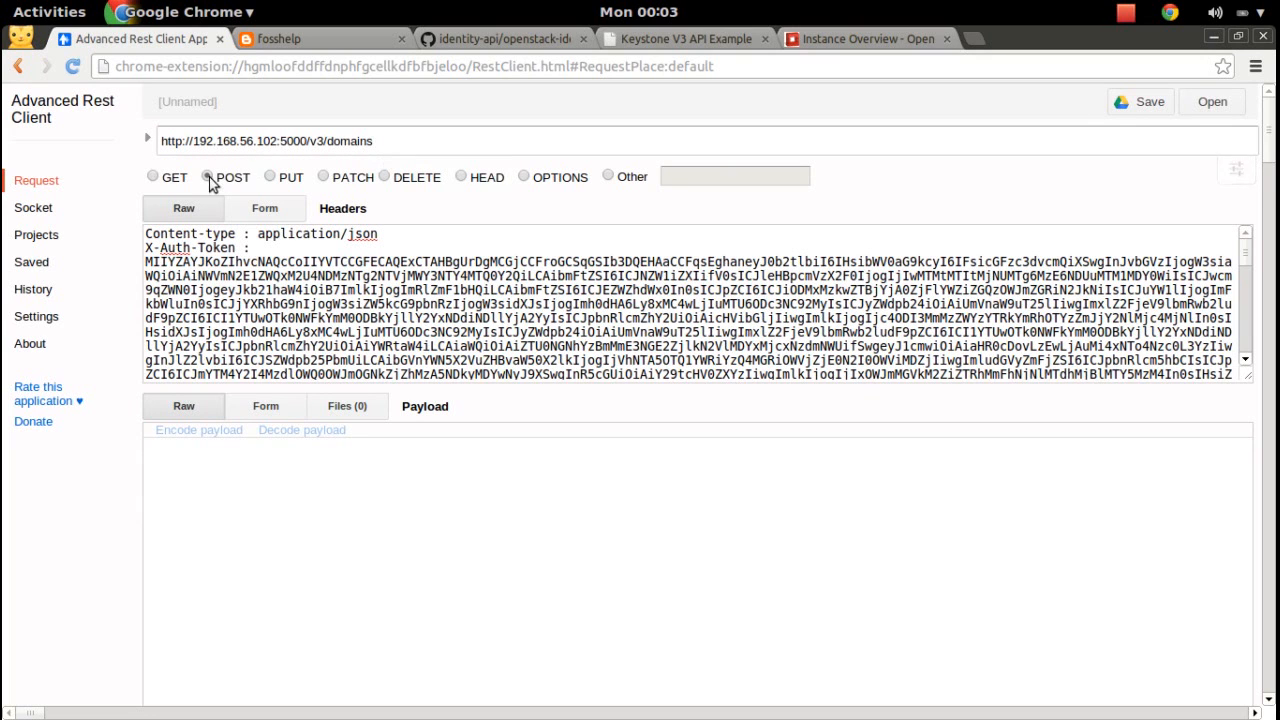
left_click(154, 179)
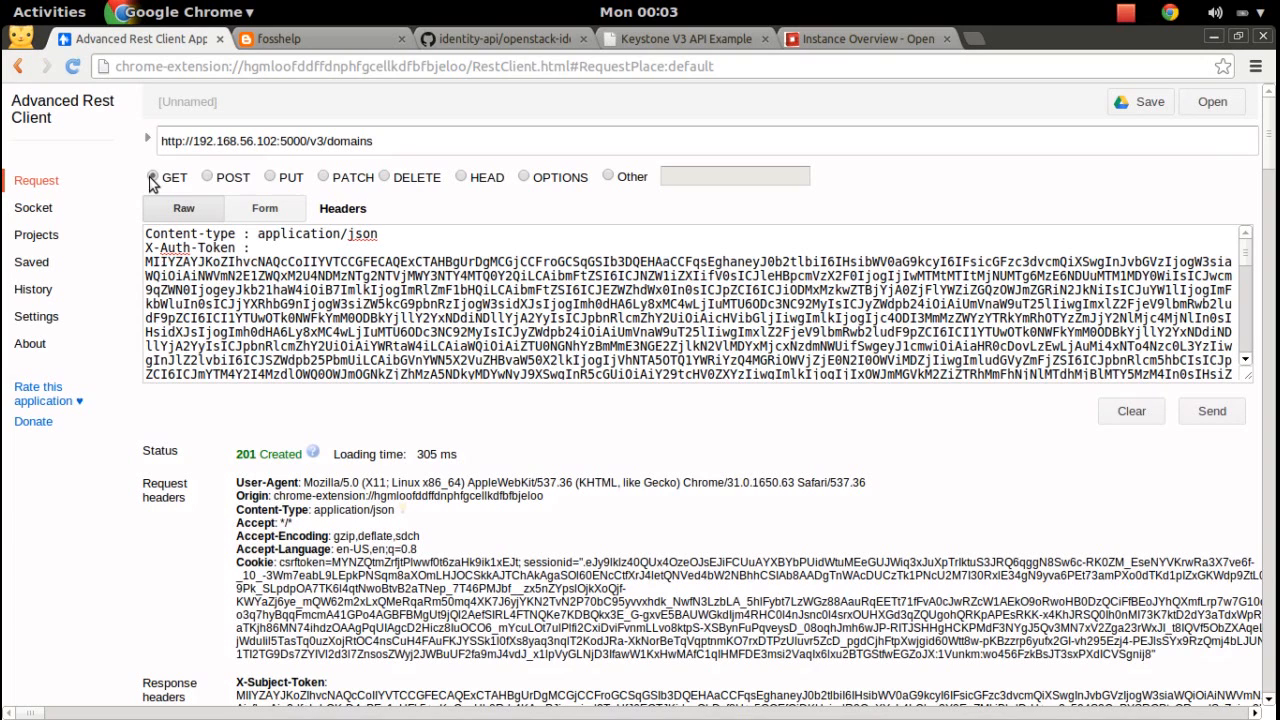
double_click(386, 140)
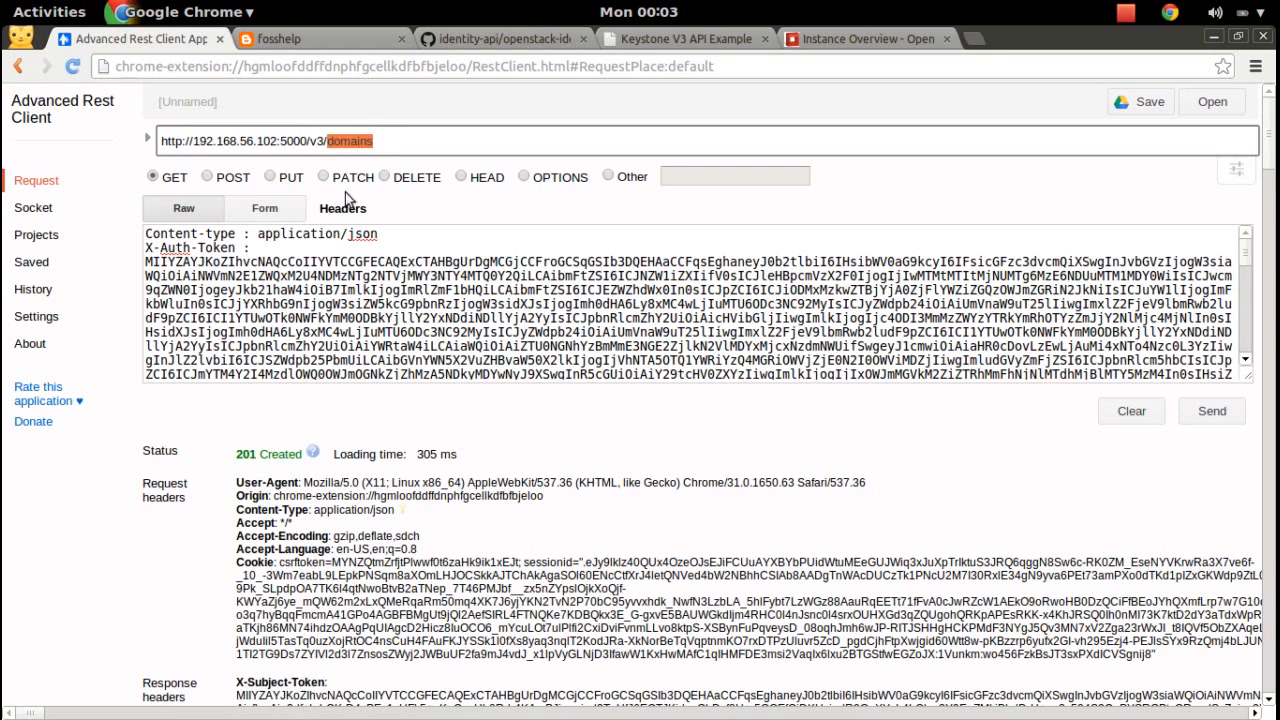
Send the request and read the 403 Forbidden error for identity:list_domains.
left_click(1210, 414)
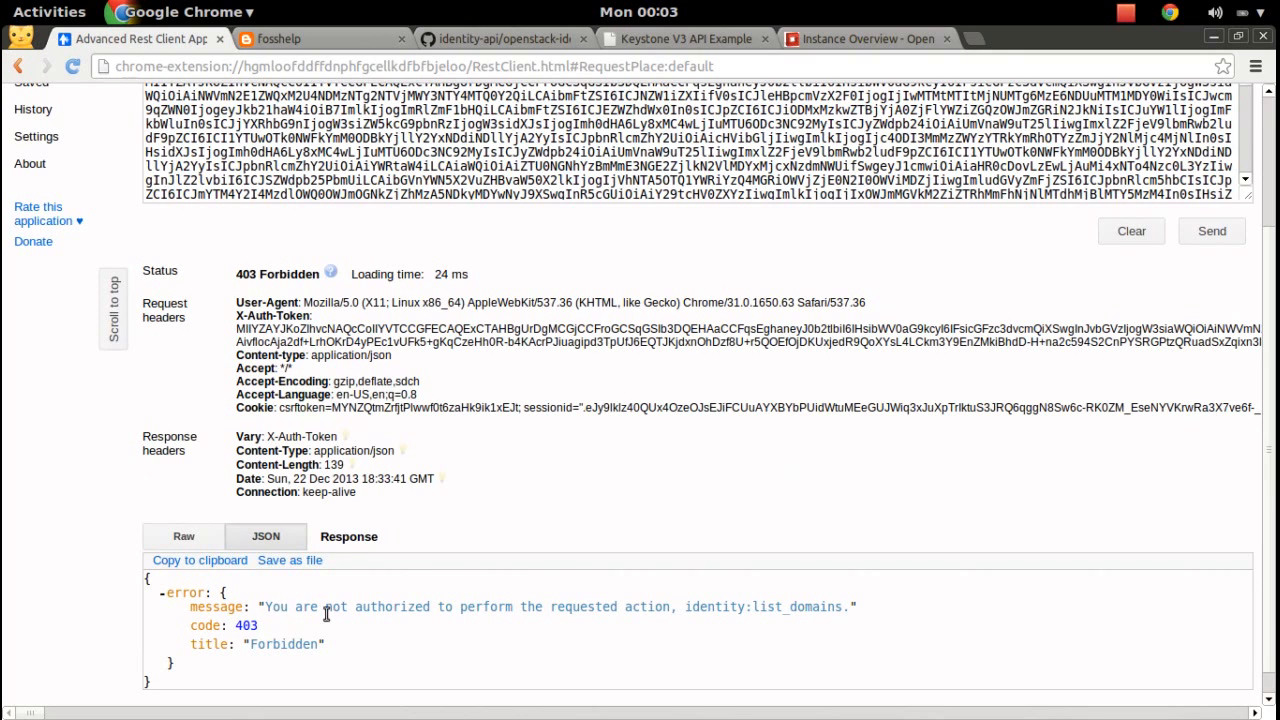
left_click_drag(266, 607, 753, 608)
left_click(748, 607)
double_click(697, 607)
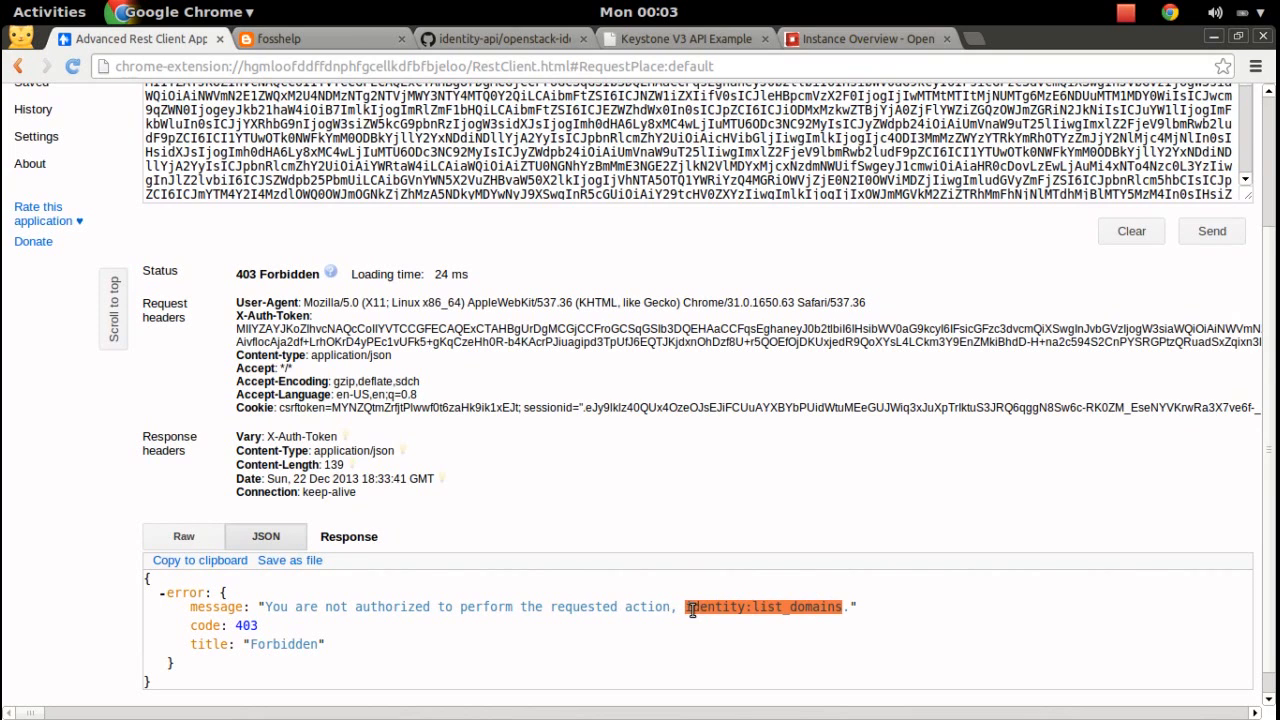
left_click(758, 606)
left_click_drag(753, 607, 844, 607)
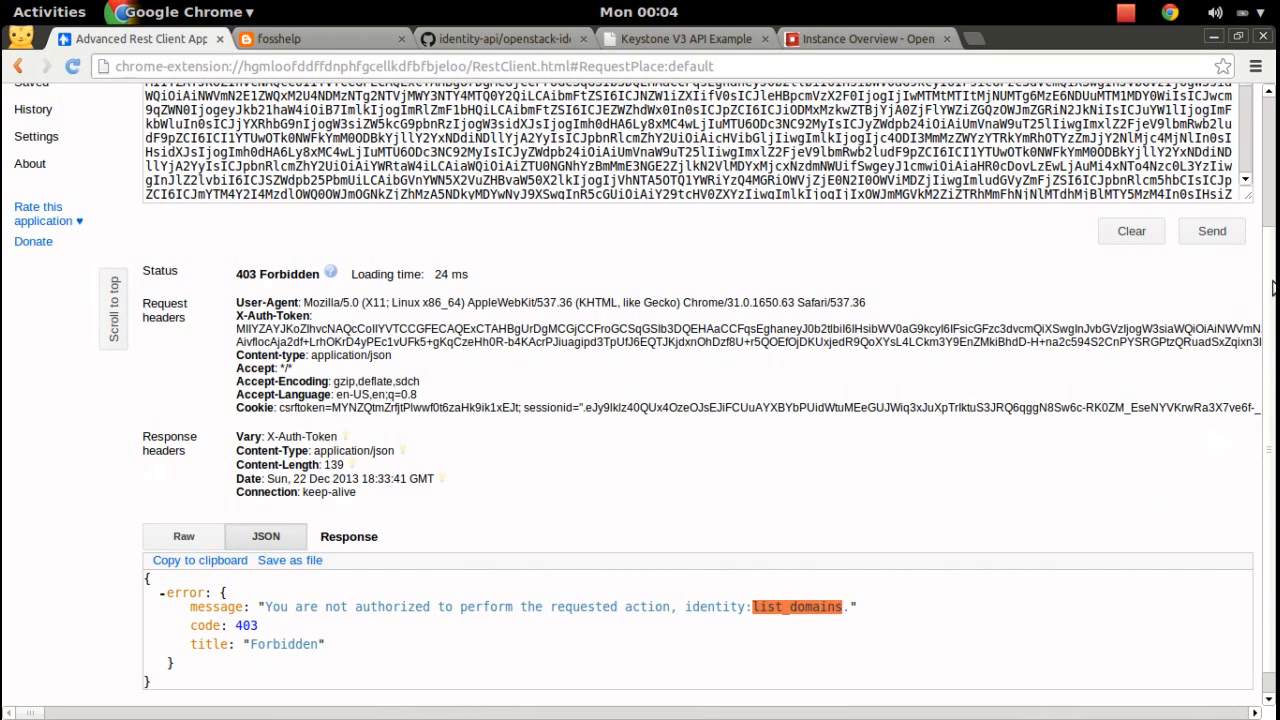
scroll(1272, 288, "up", 4)
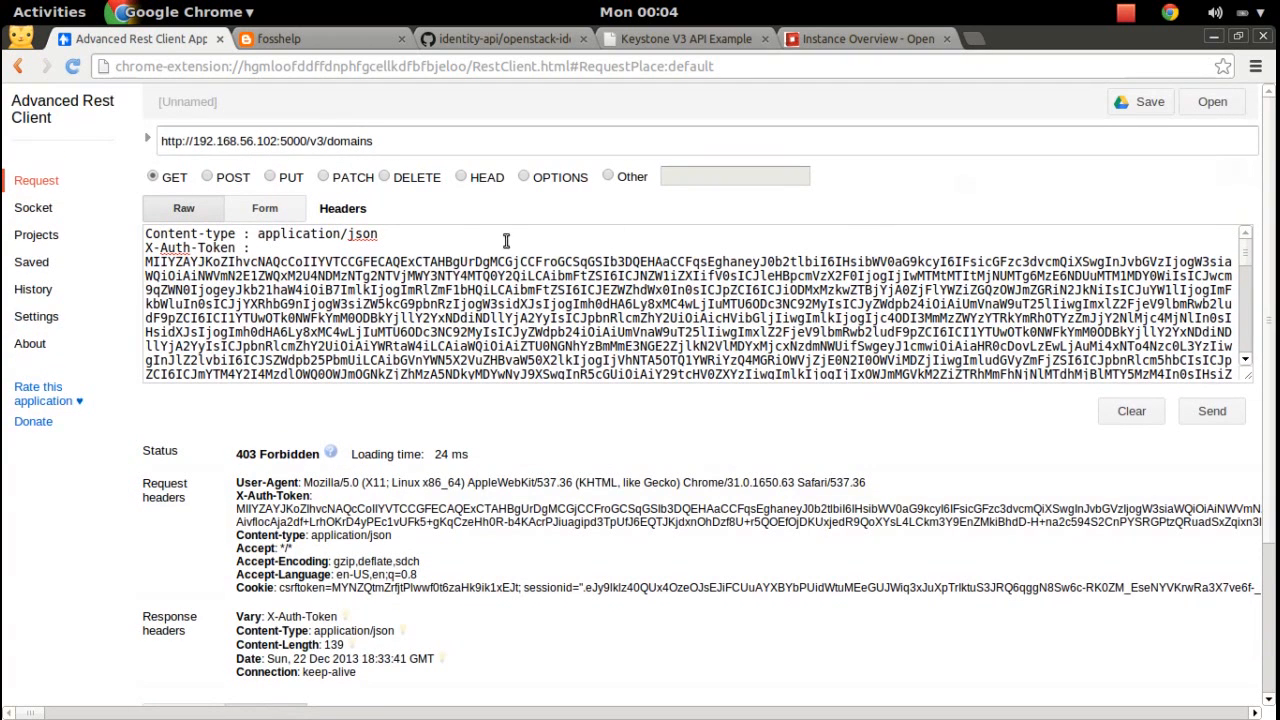
Change the URL ending from domains to users and set the method to POST.
left_click_drag(328, 141, 372, 138)
type("users")
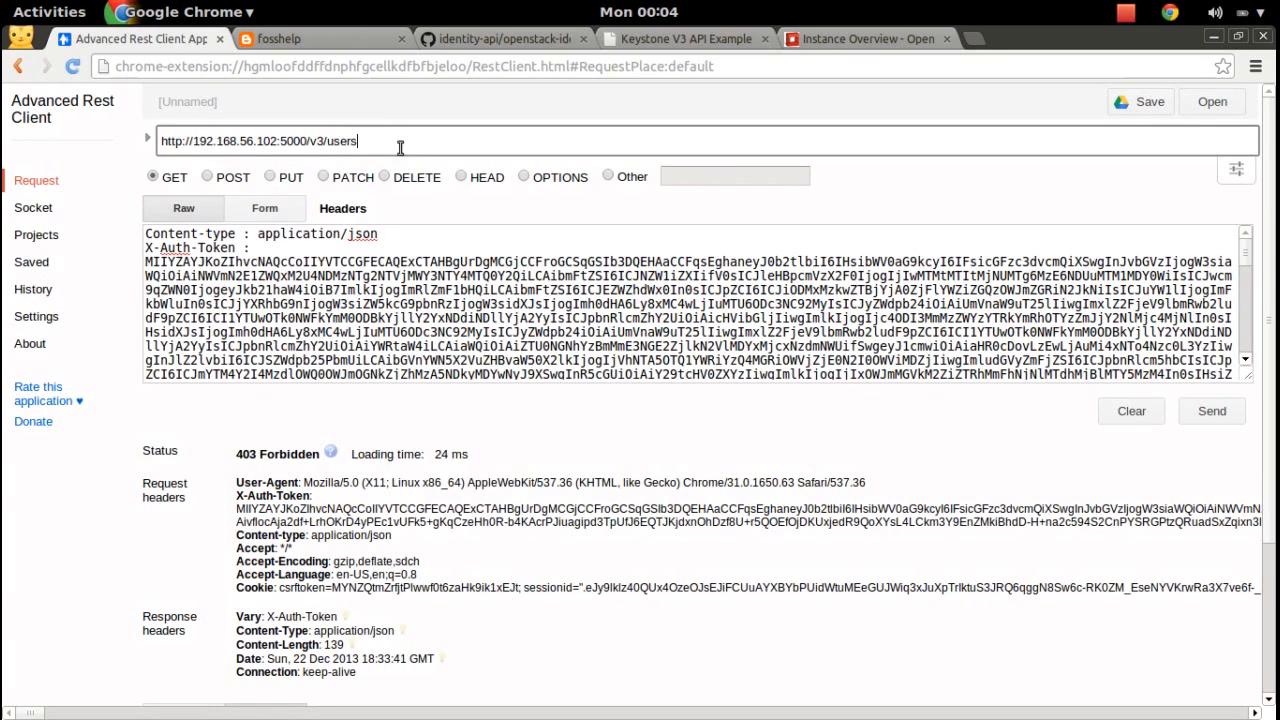
left_click(206, 177)
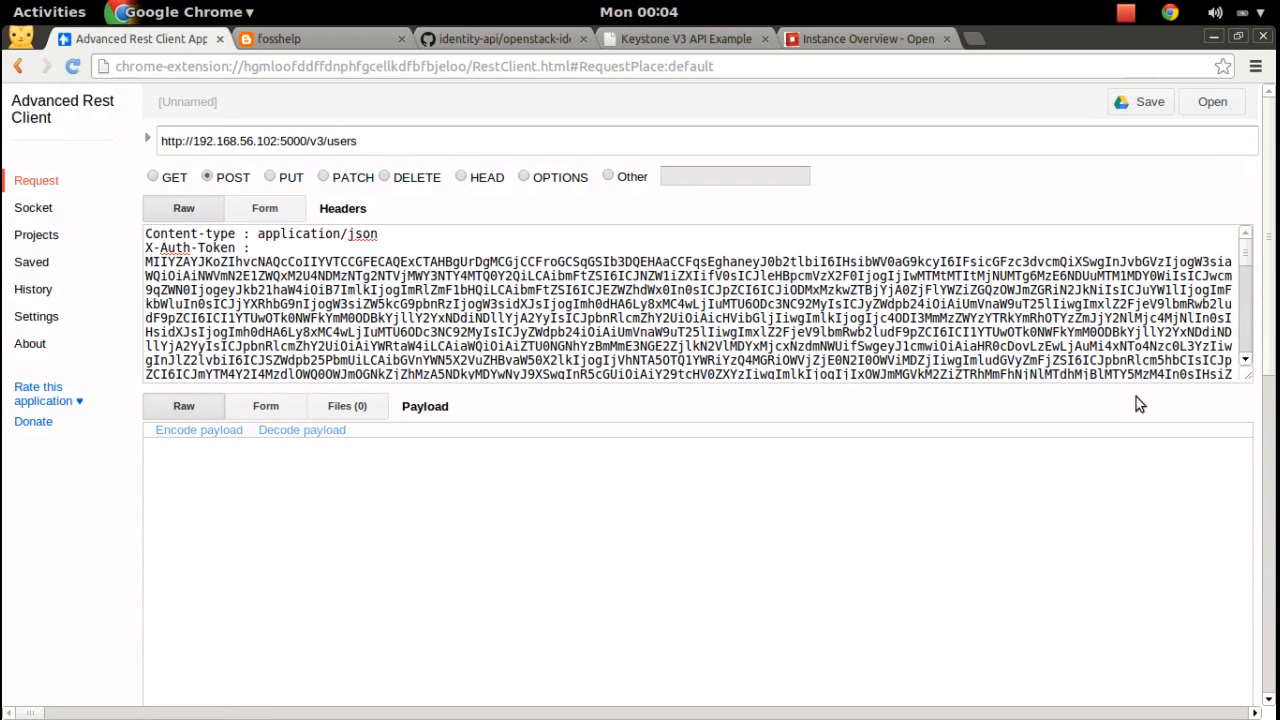
Send the request and read the 403 Forbidden error for identity:create_user.
left_click_drag(1272, 259, 1272, 492)
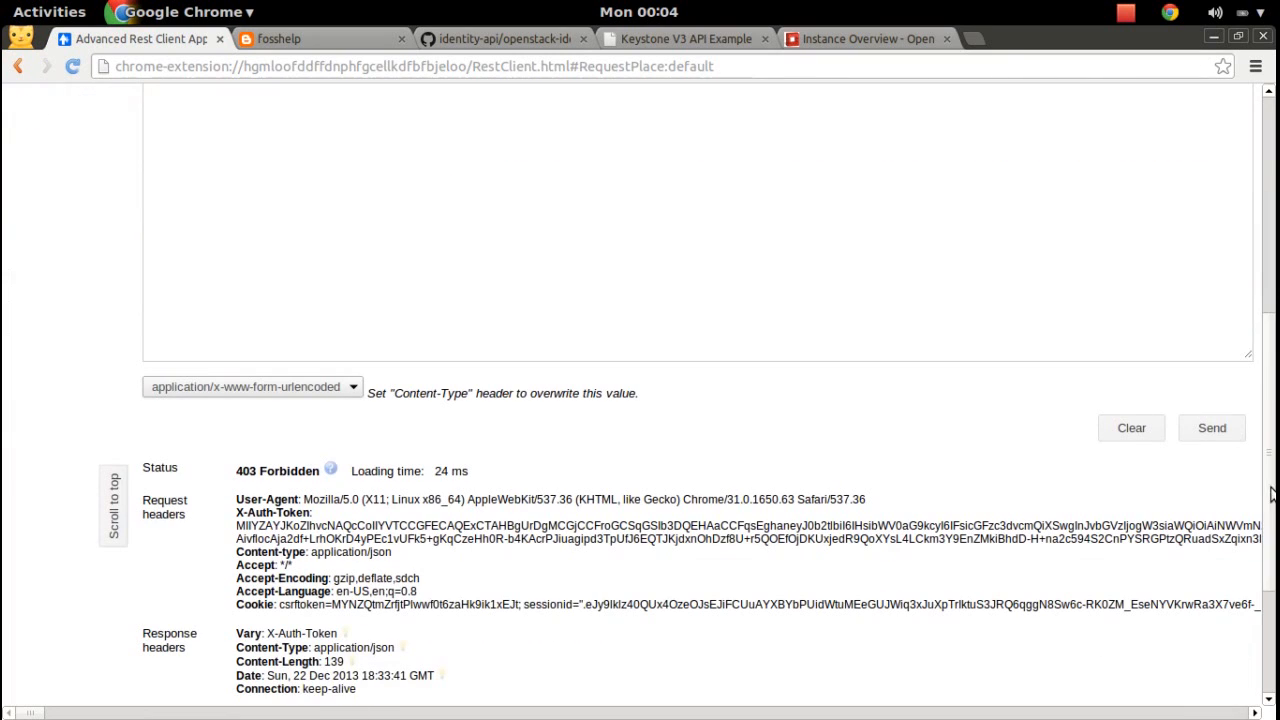
left_click(1212, 428)
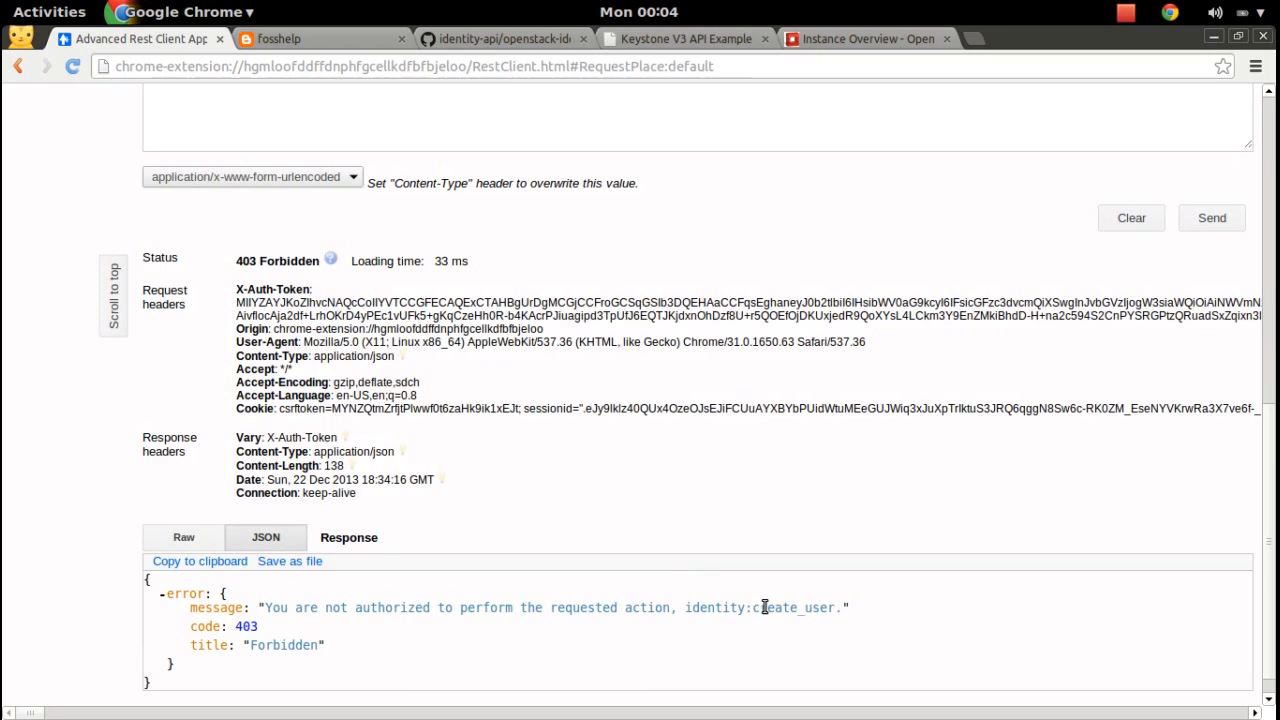
left_click_drag(751, 607, 834, 608)
left_click_drag(1274, 458, 1274, 125)
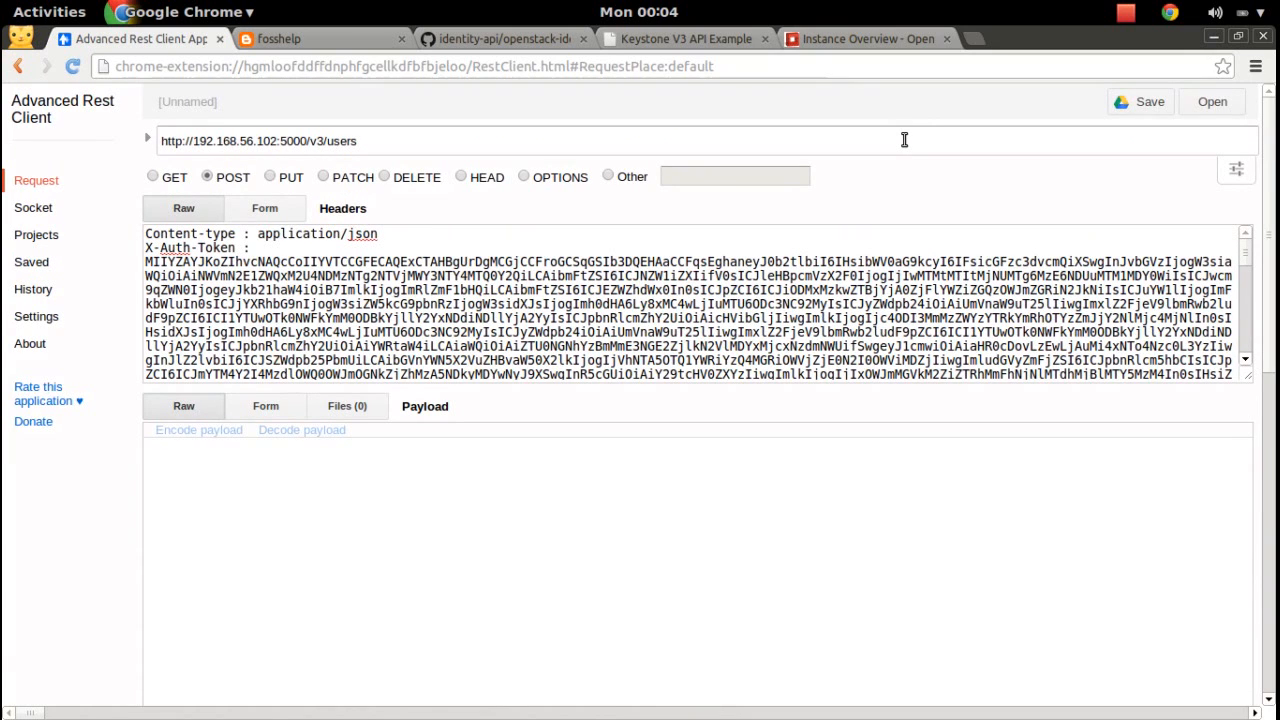
Sign out of the dashboard session and clear the Advanced Rest Client request form.
left_click(872, 47)
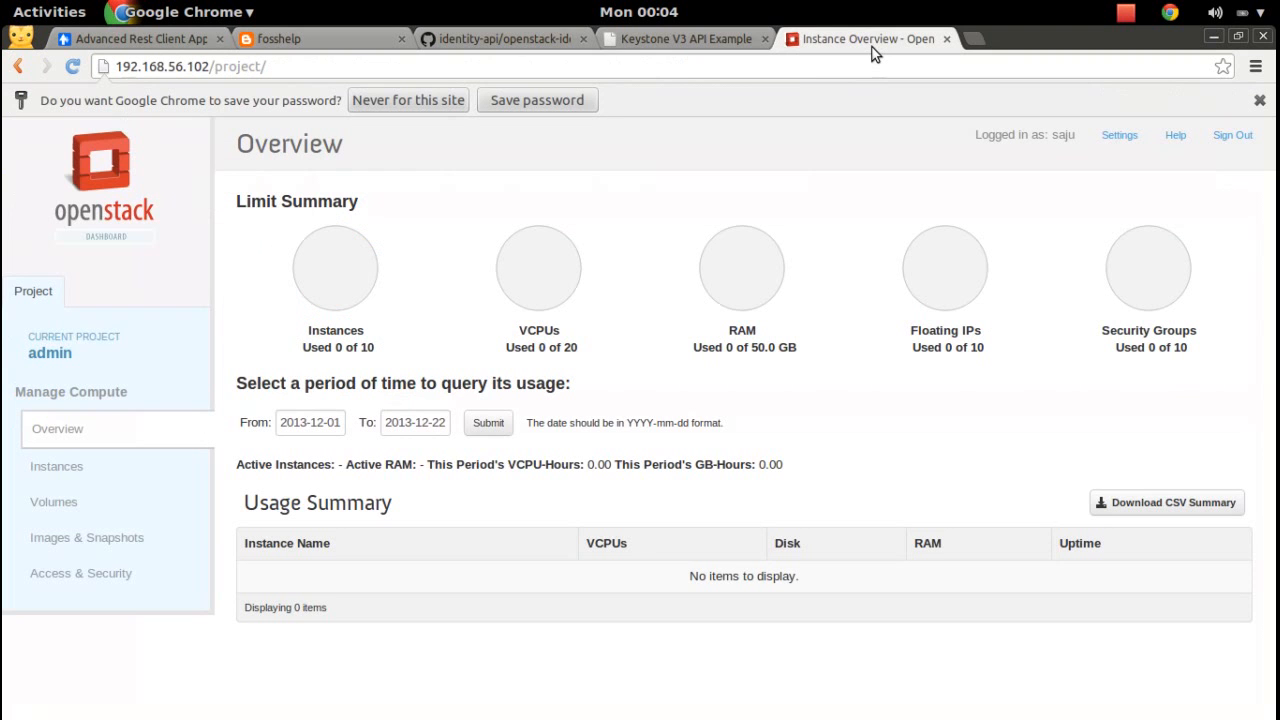
left_click(1230, 135)
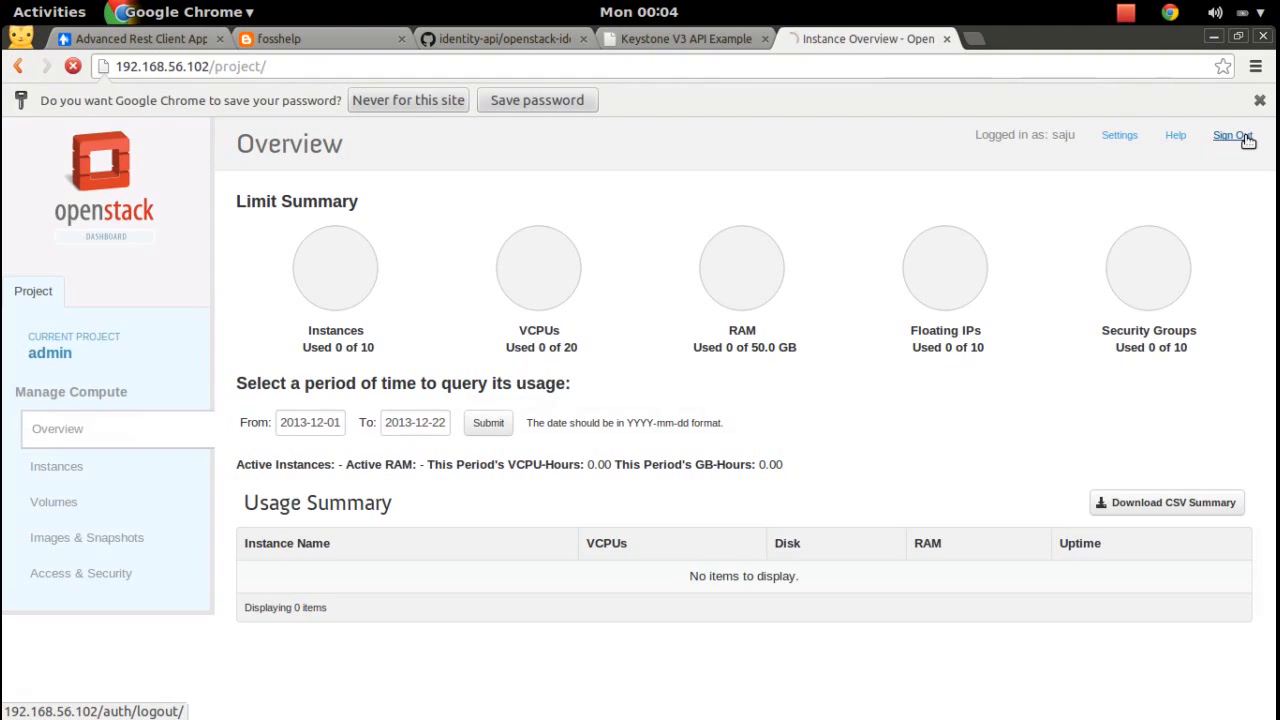
left_click(160, 38)
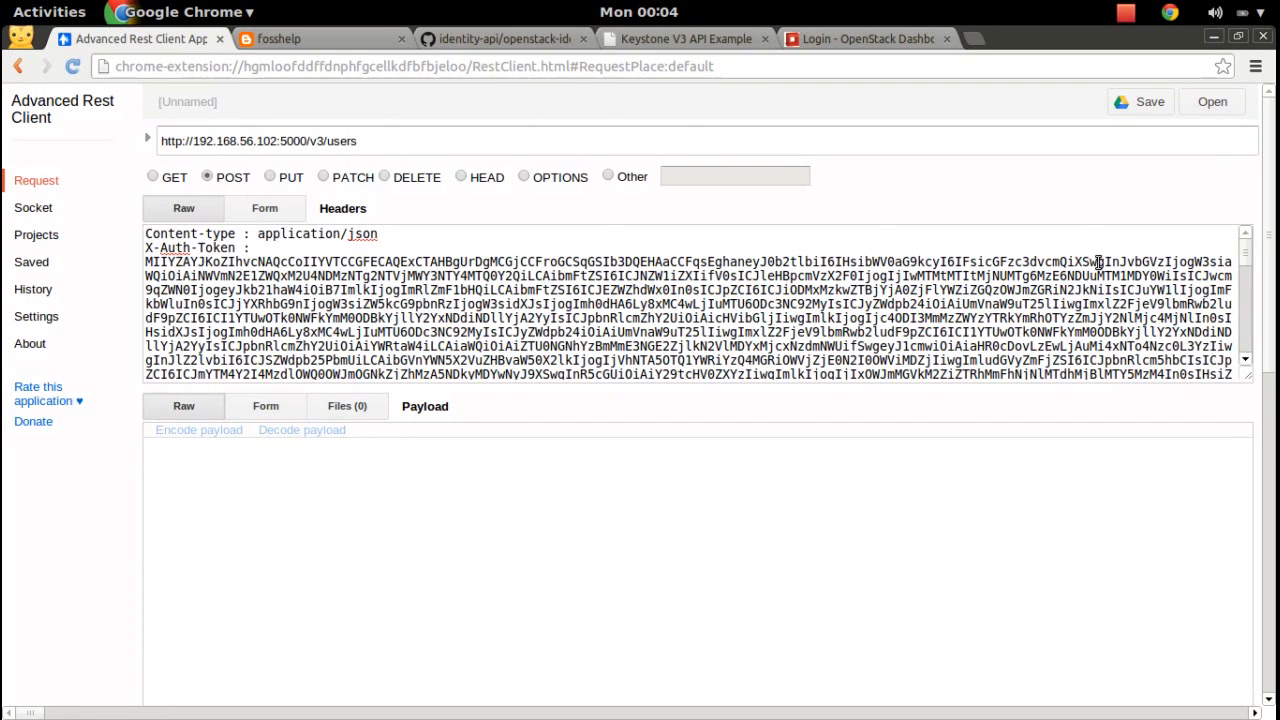
scroll(1270, 283, "down", 5)
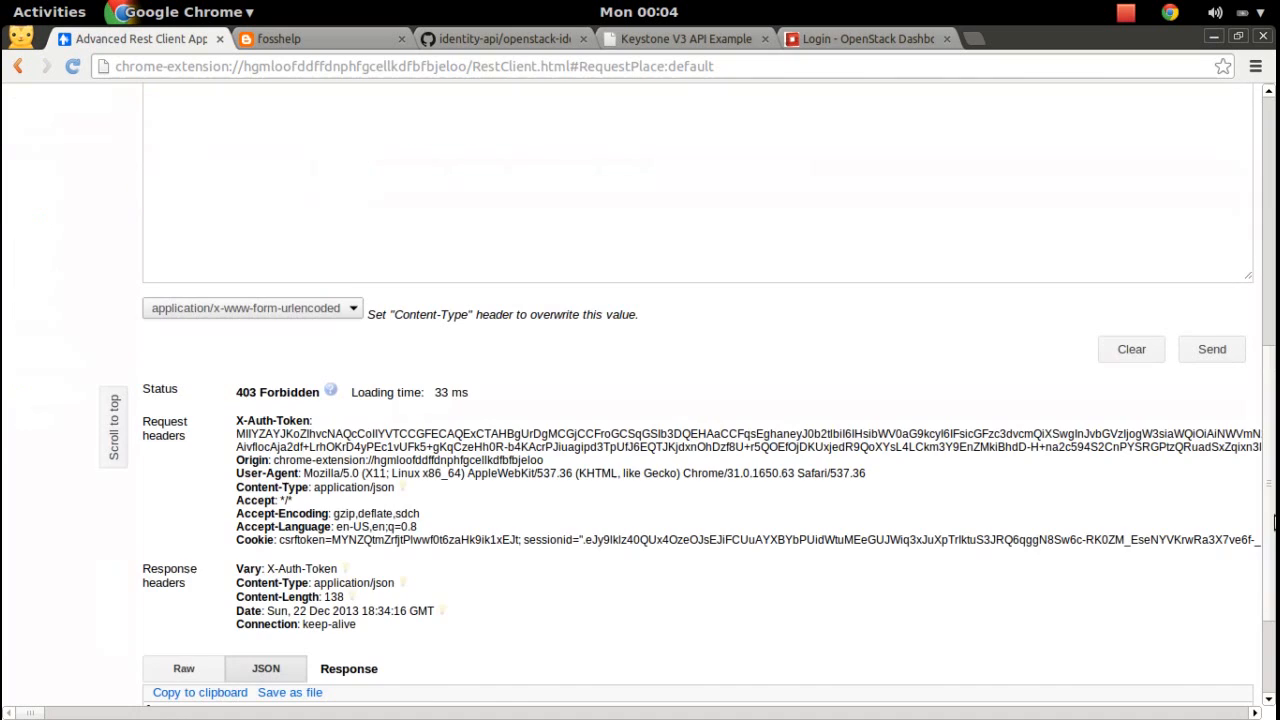
left_click(1133, 346)
left_click(870, 38)
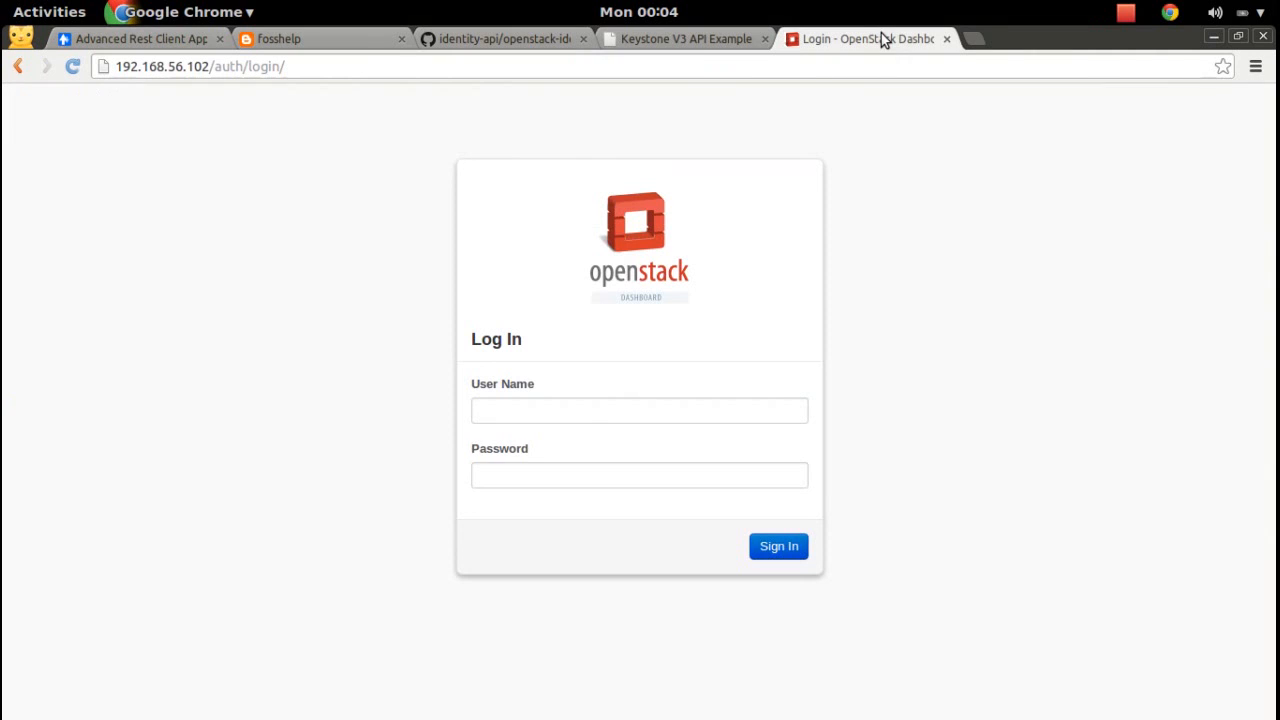
Sign back in to the dashboard as admin with its password.
left_click(575, 419)
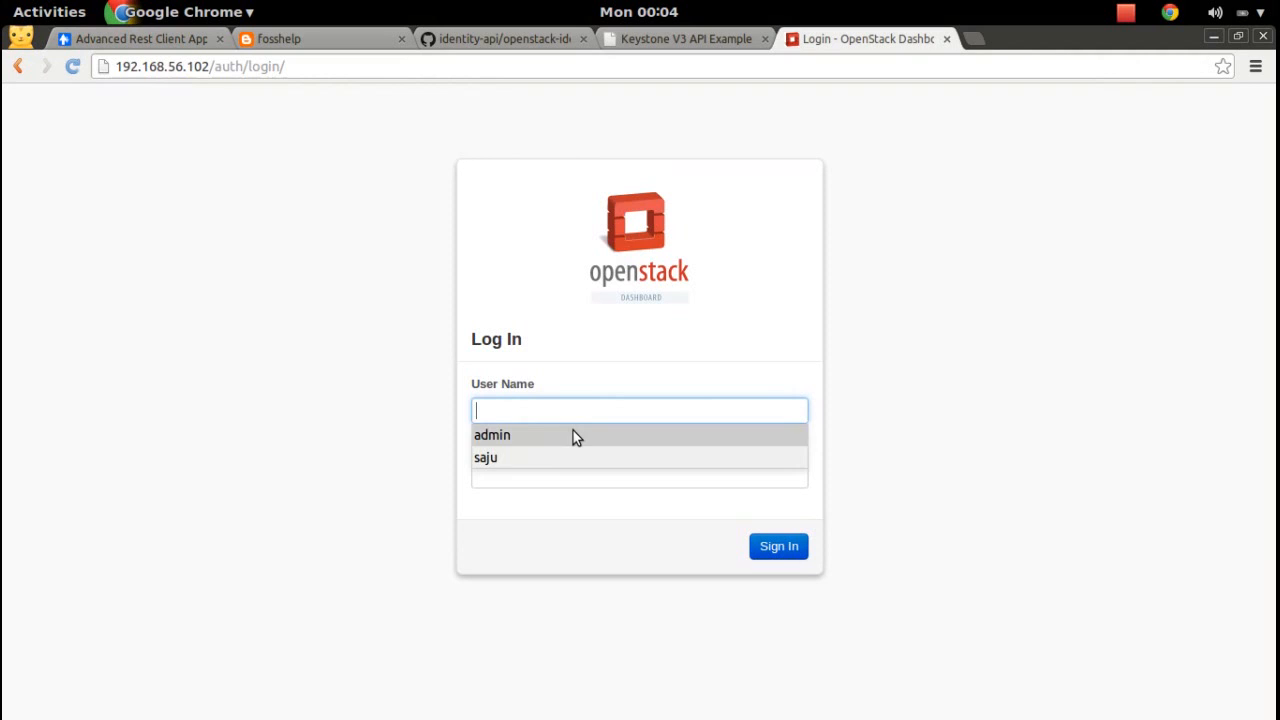
left_click(572, 431)
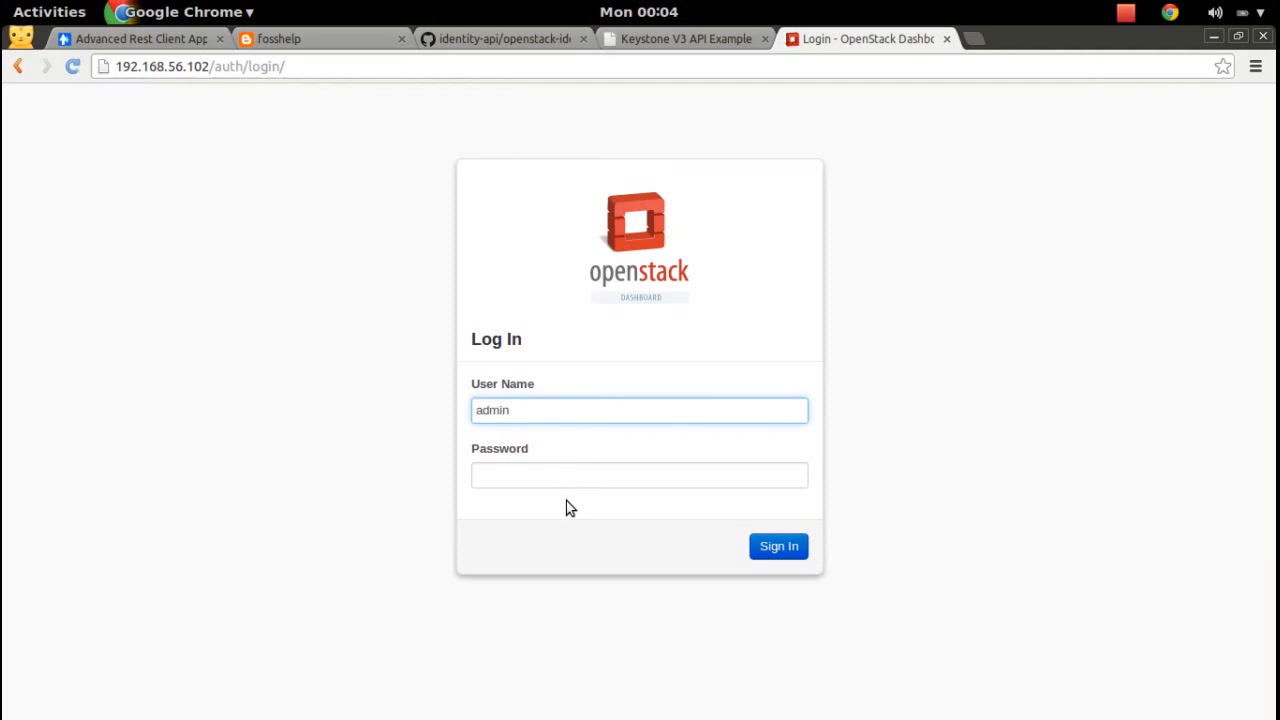
left_click(577, 480)
type("••")
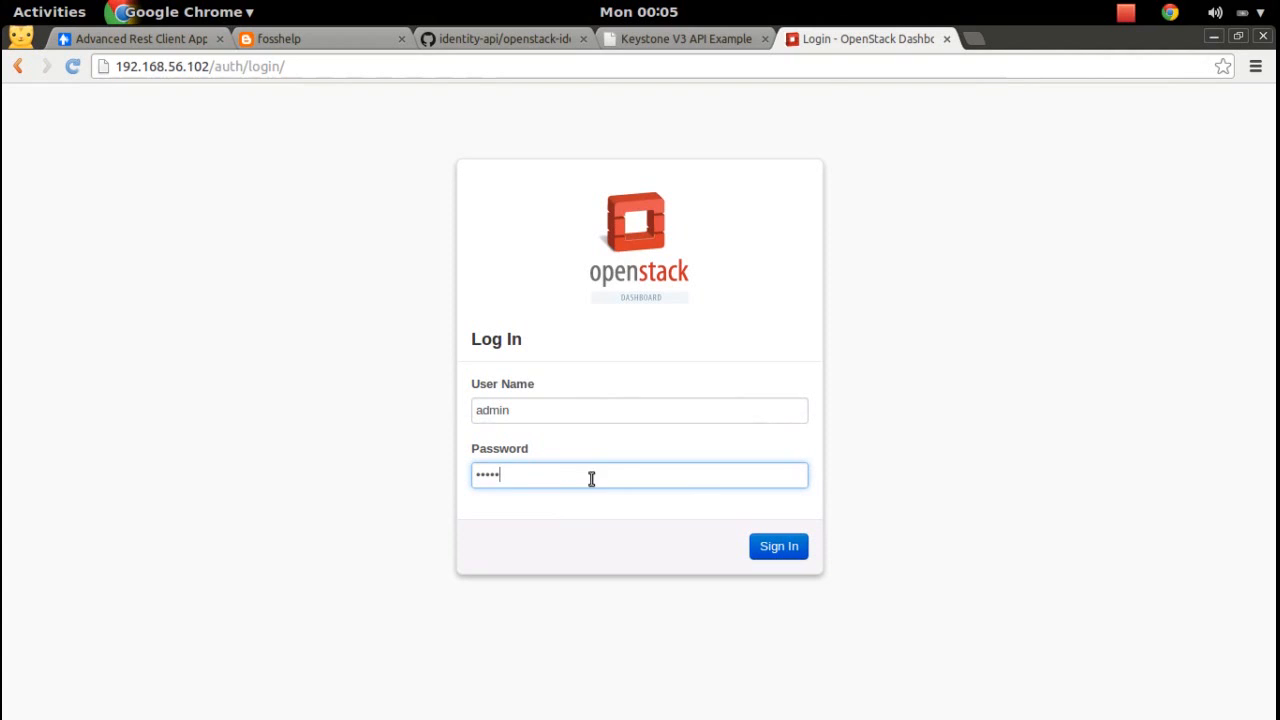
double_click(570, 469)
type("••")
left_click(764, 545)
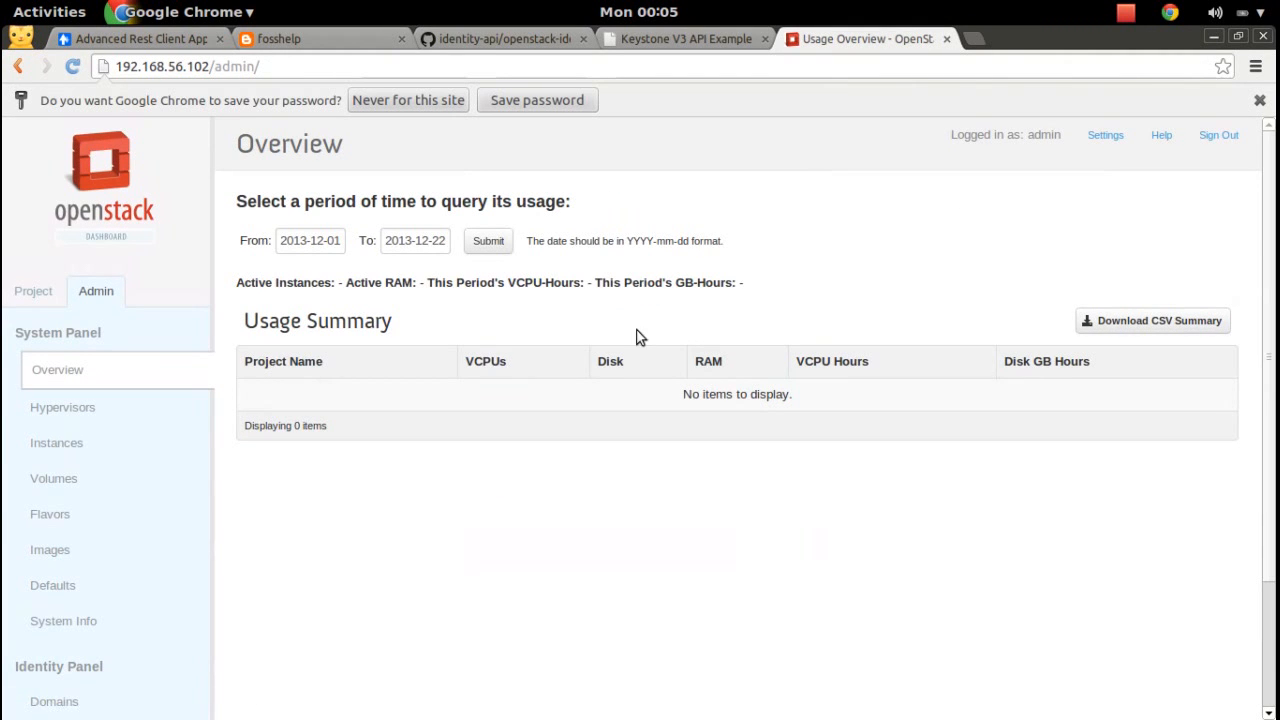
scroll(1272, 389, "down", 3)
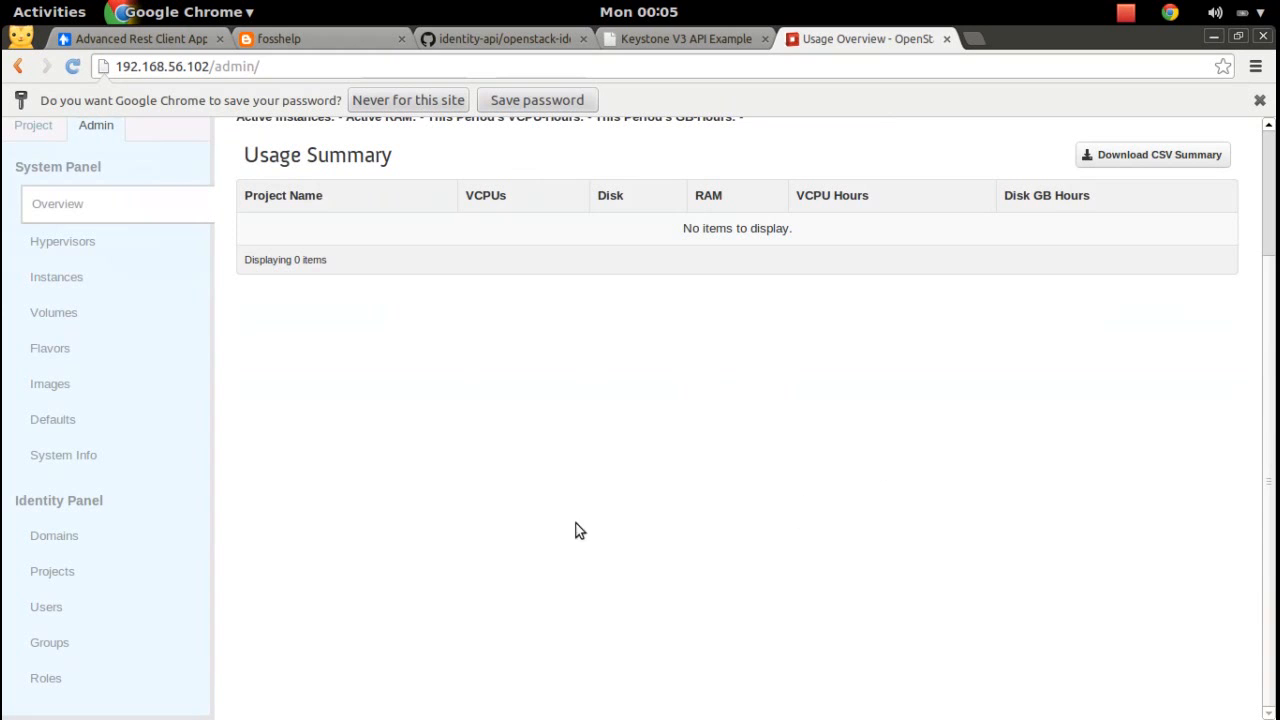
From Identity Panel > Roles, create a role named create_user_role.
left_click(64, 681)
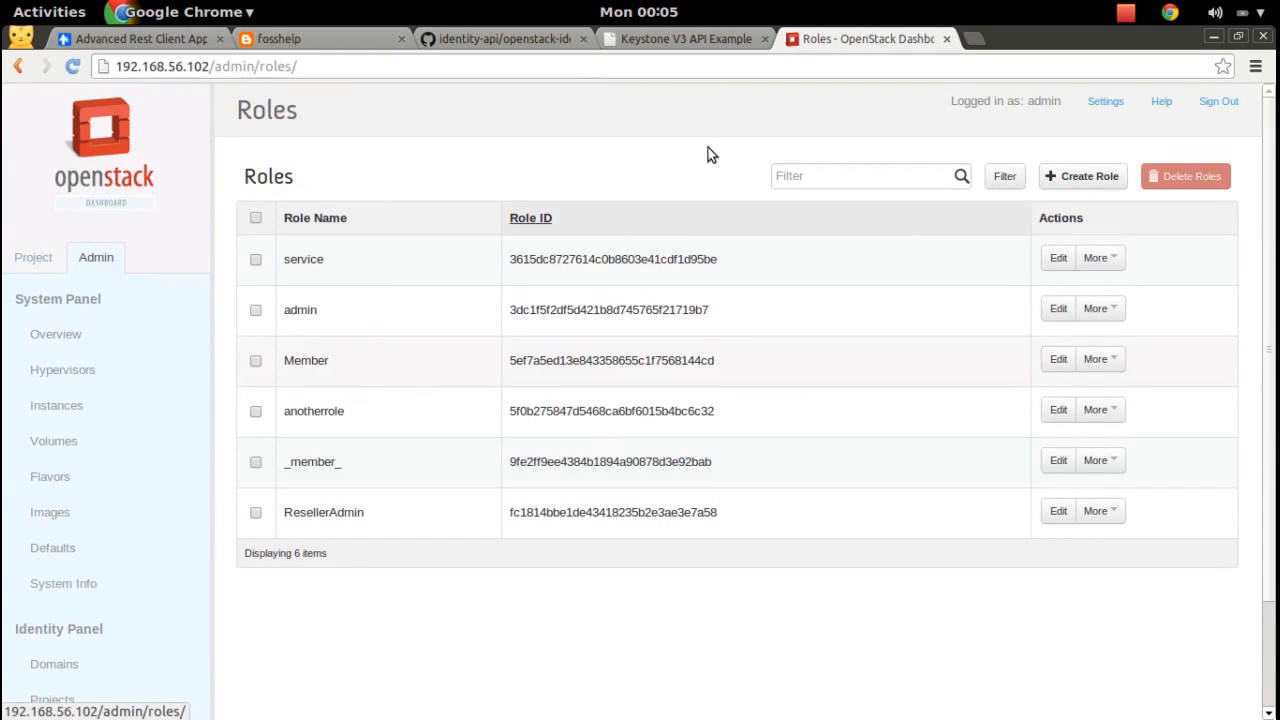
left_click(1080, 176)
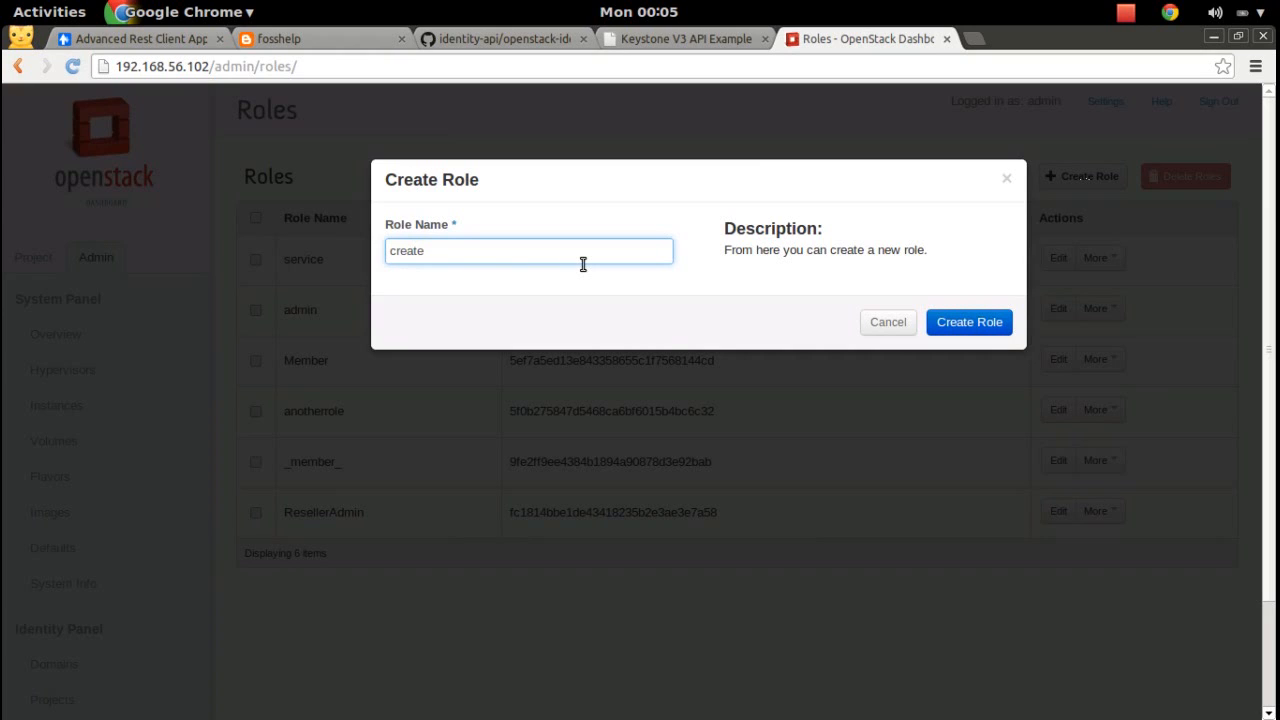
type("create_user_role")
left_click(966, 326)
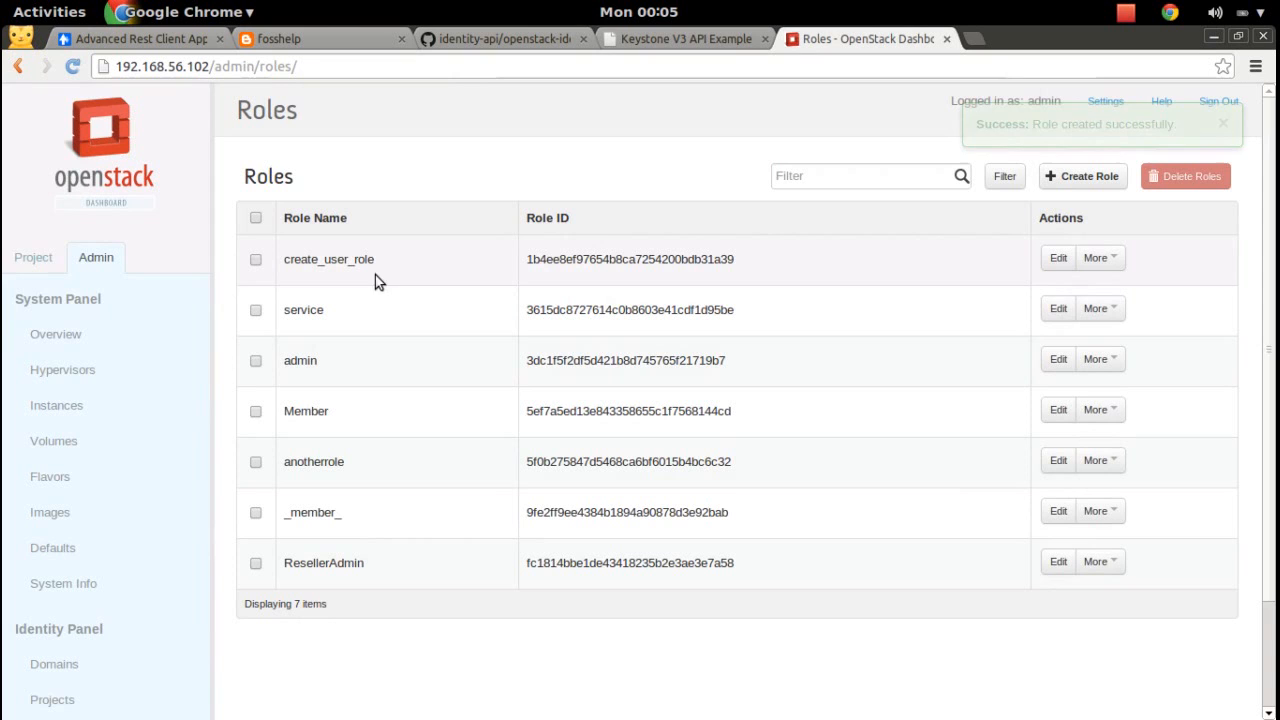
scroll(1274, 290, "down", 3)
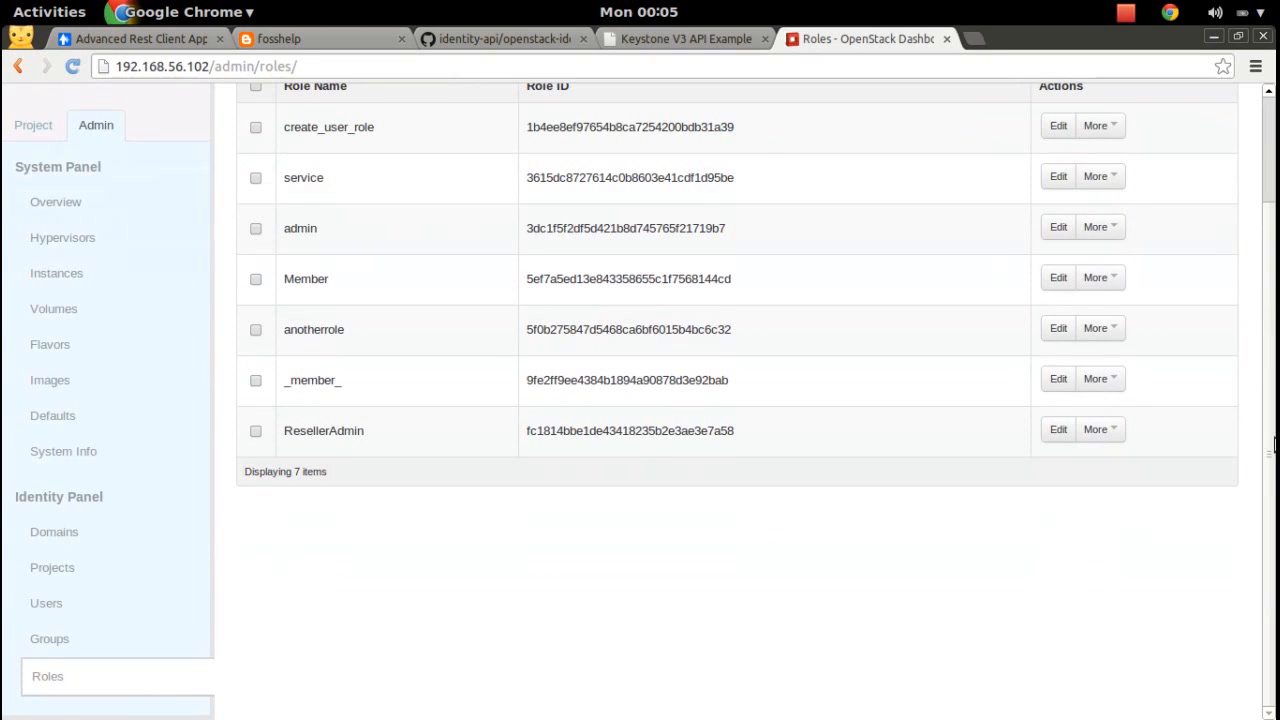
Start a new user in Users, filling in the user name, e-mail and password.
left_click(50, 603)
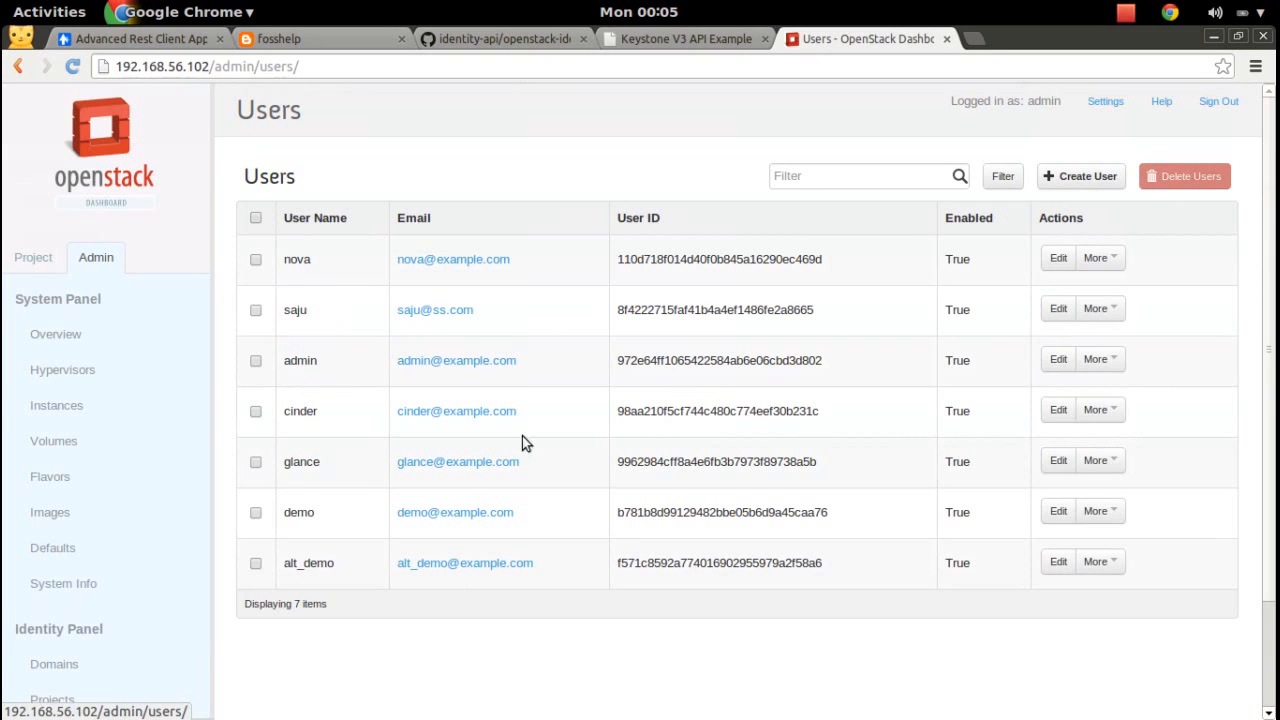
left_click(1085, 176)
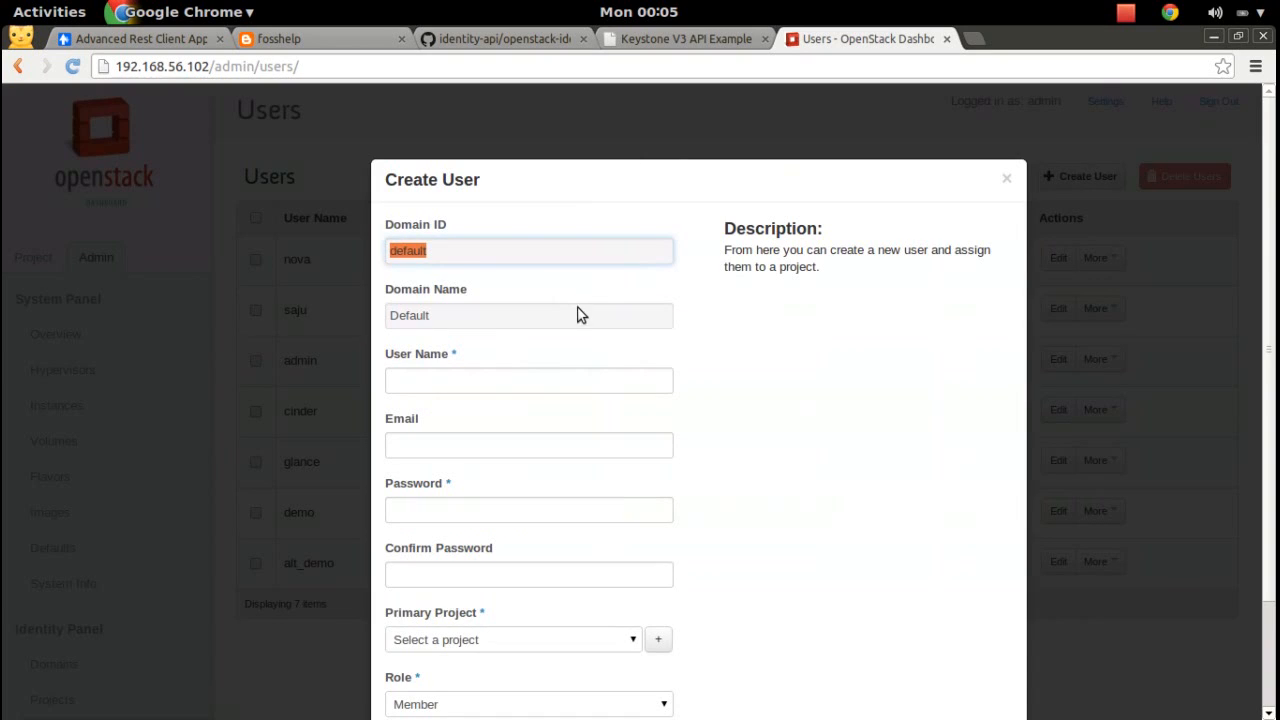
left_click(535, 375)
key("Tab")
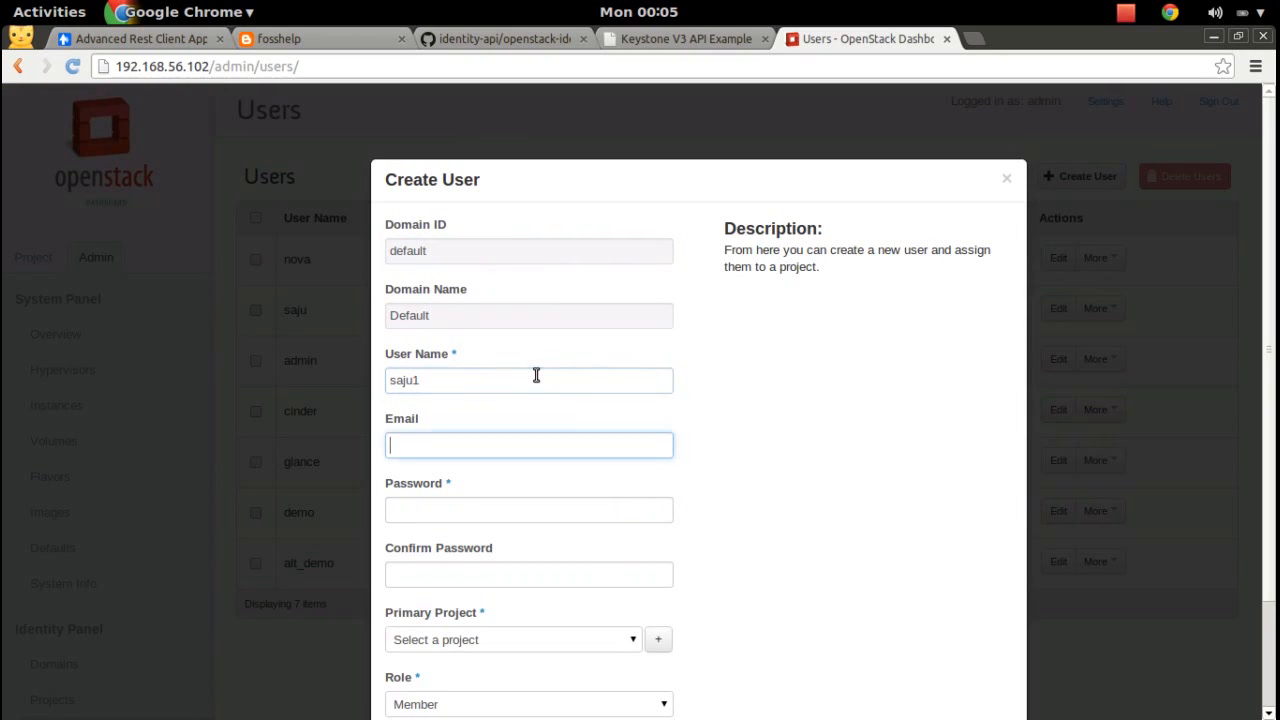
key("Tab")
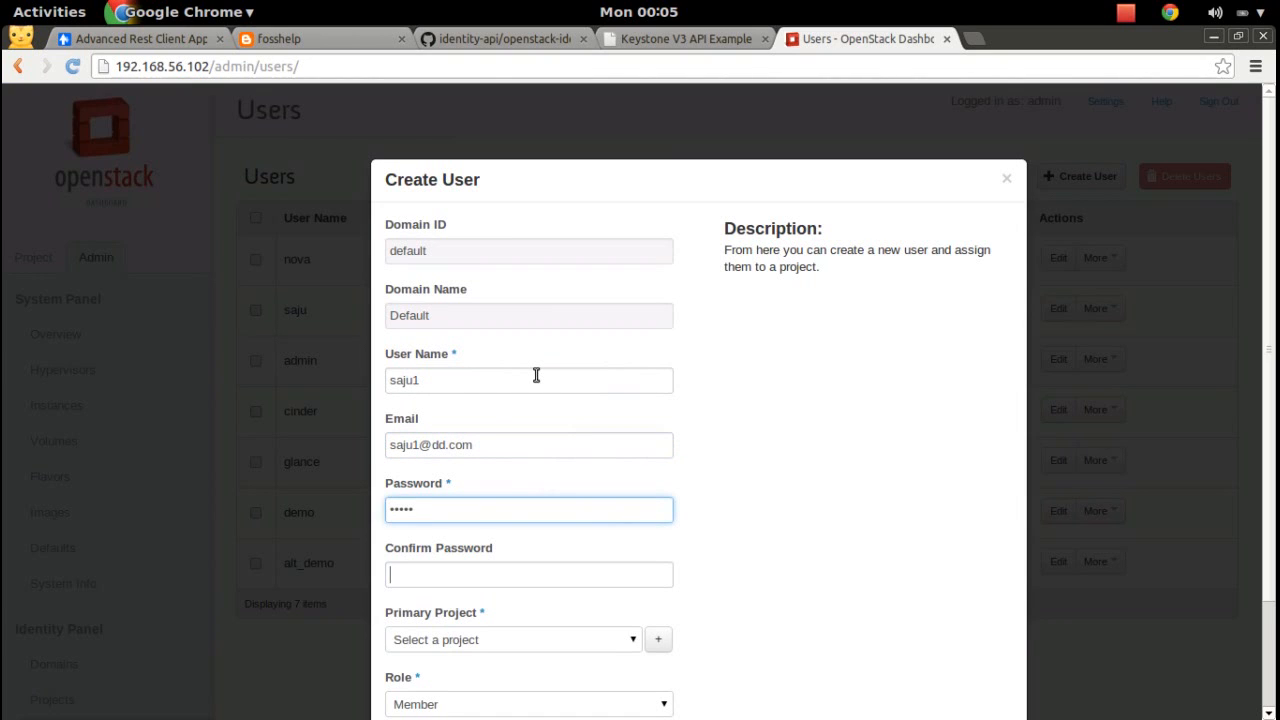
Give the user primary project admin and role create_user_role, create it, and sign out.
scroll(757, 446, "down", 3)
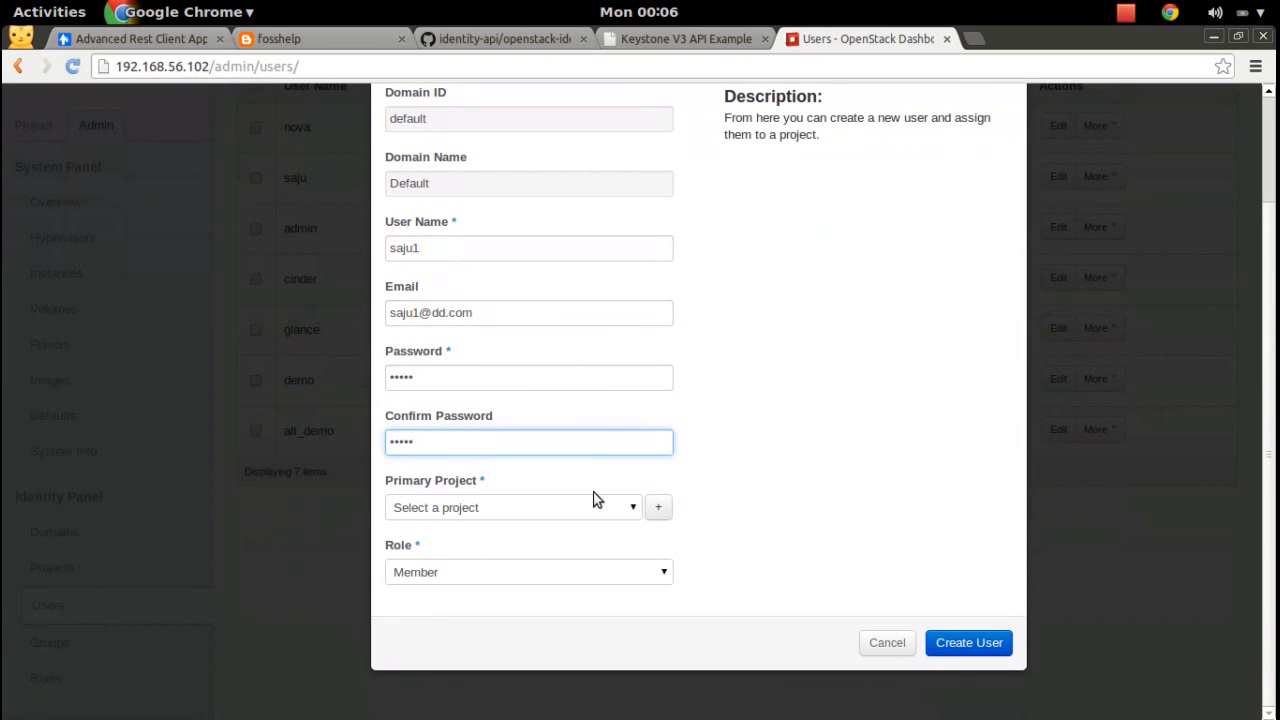
left_click(624, 505)
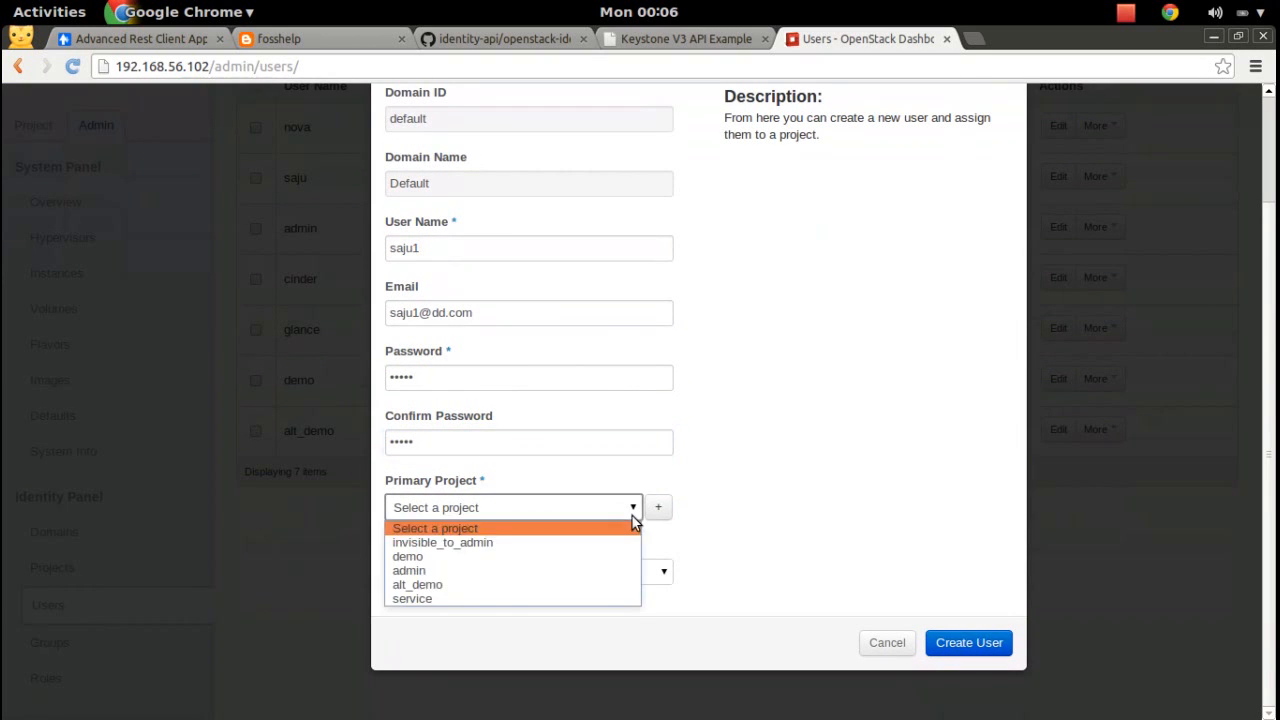
left_click(490, 570)
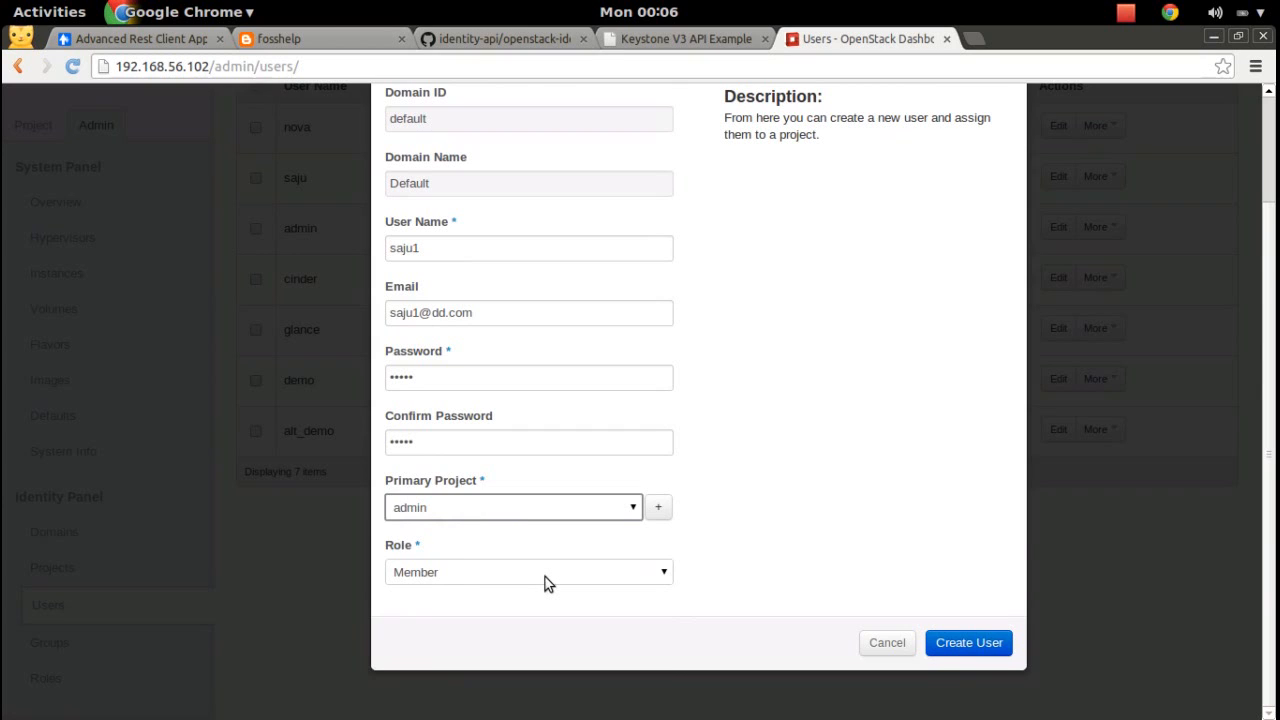
left_click(545, 577)
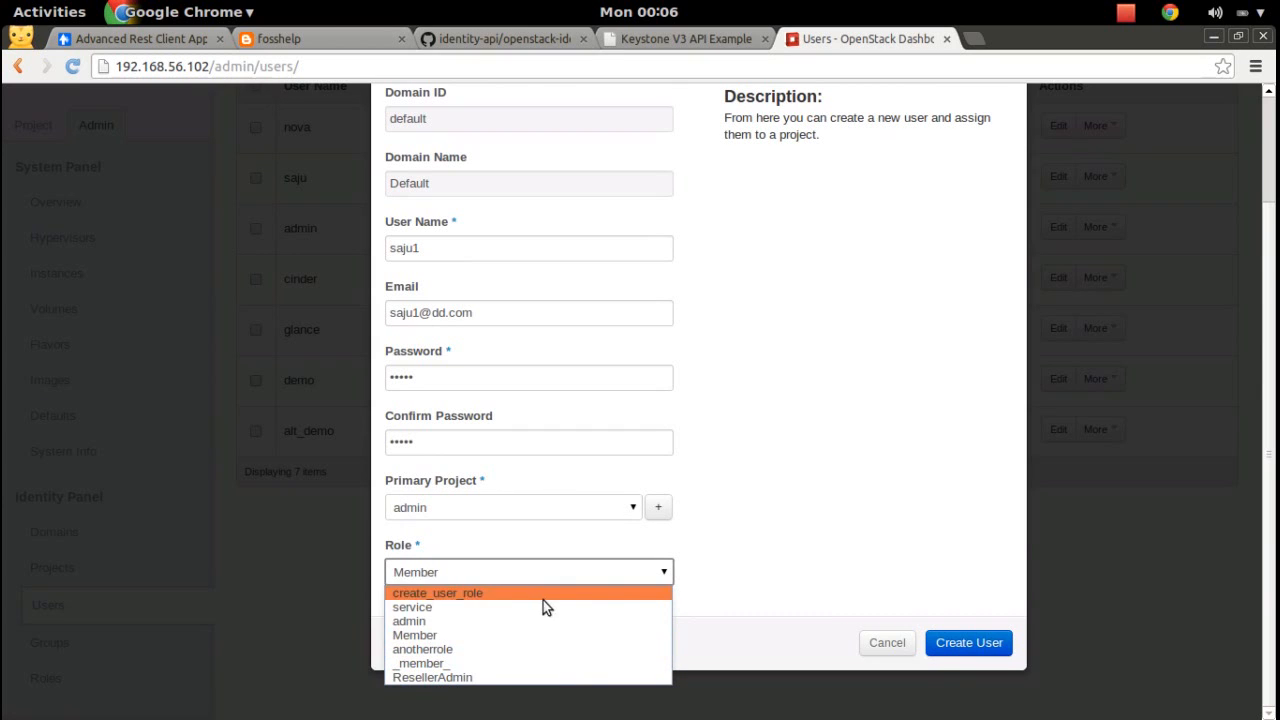
left_click(450, 594)
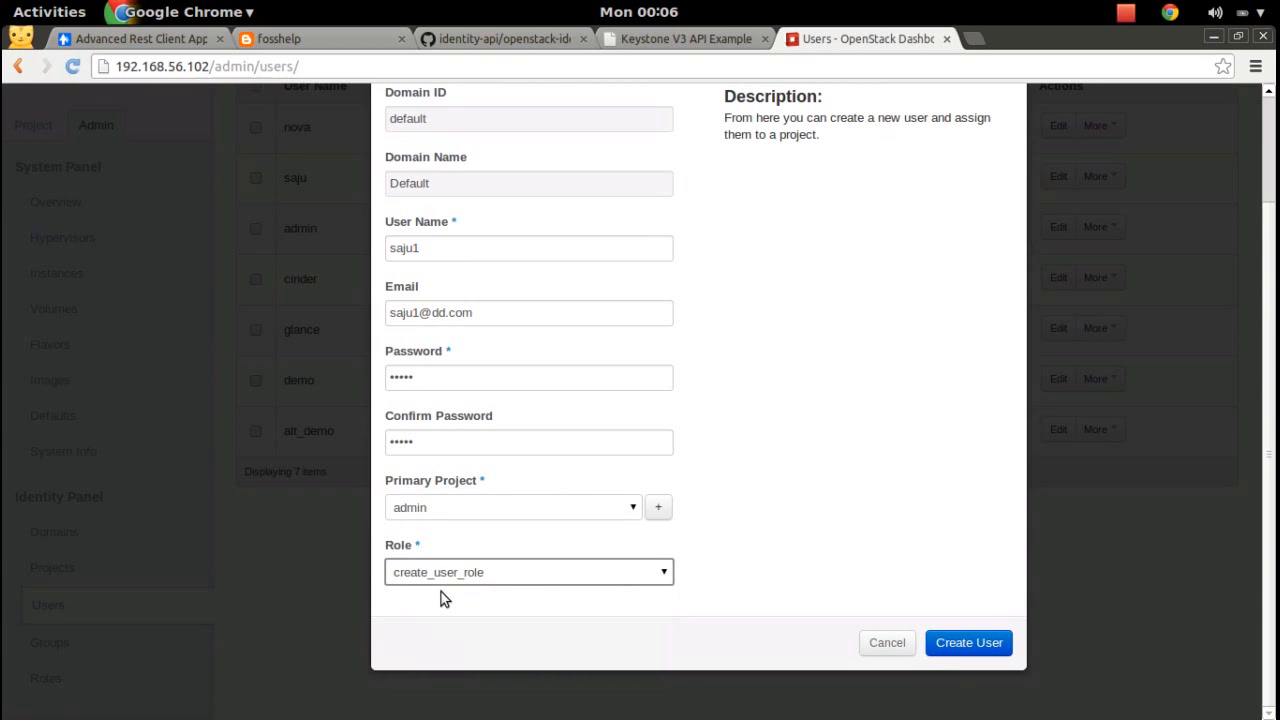
left_click(977, 645)
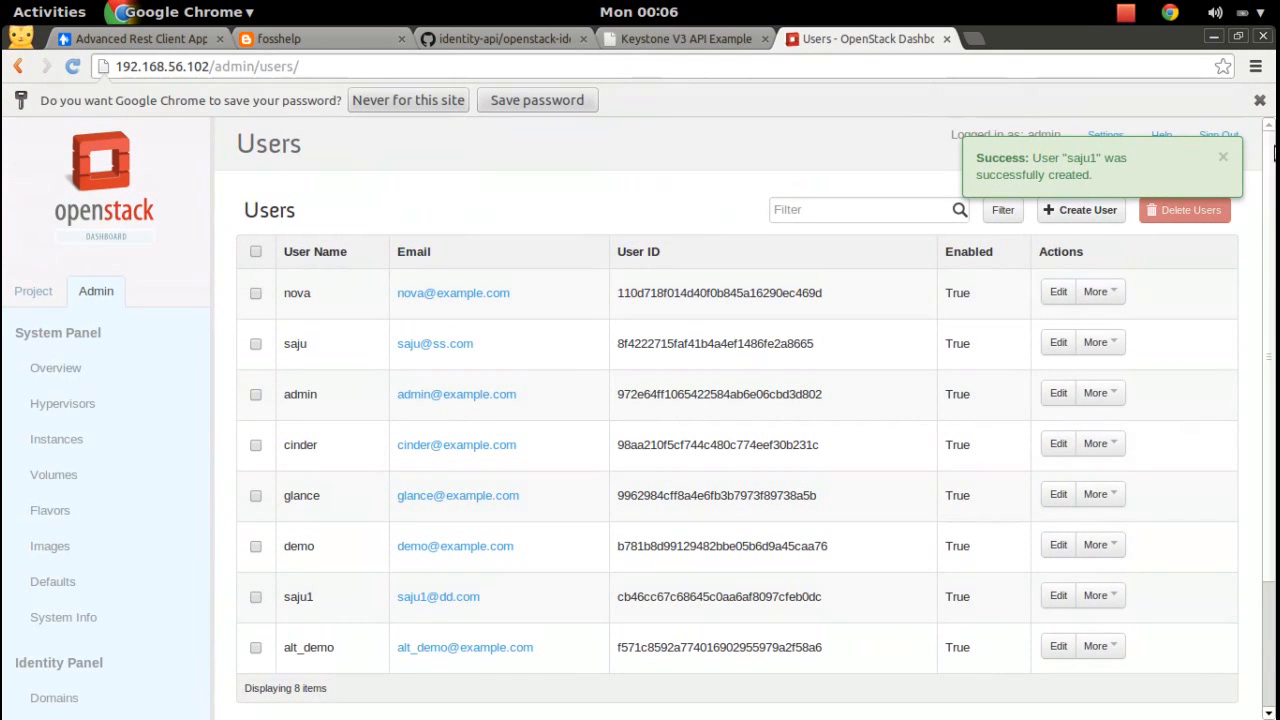
left_click(1226, 136)
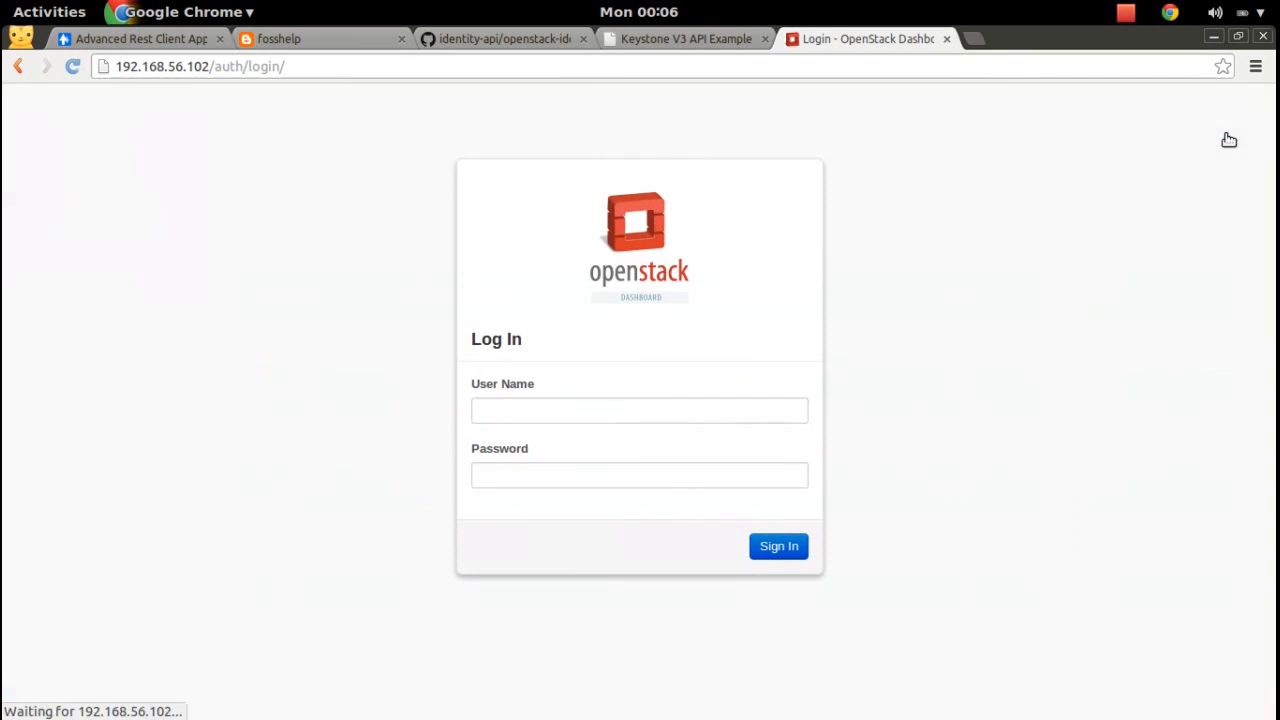
Try signing in as the new user and read the invalid user name or password error.
left_click(734, 412)
type("saju1")
key("Tab")
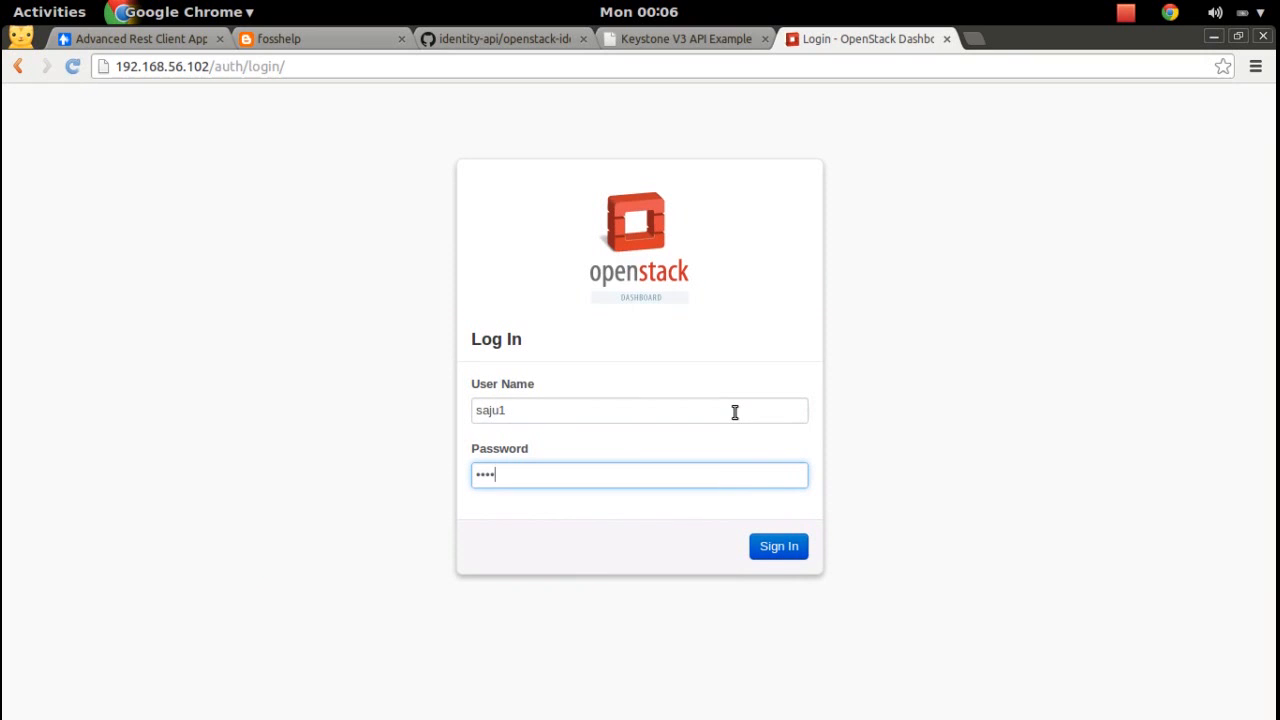
left_click(782, 547)
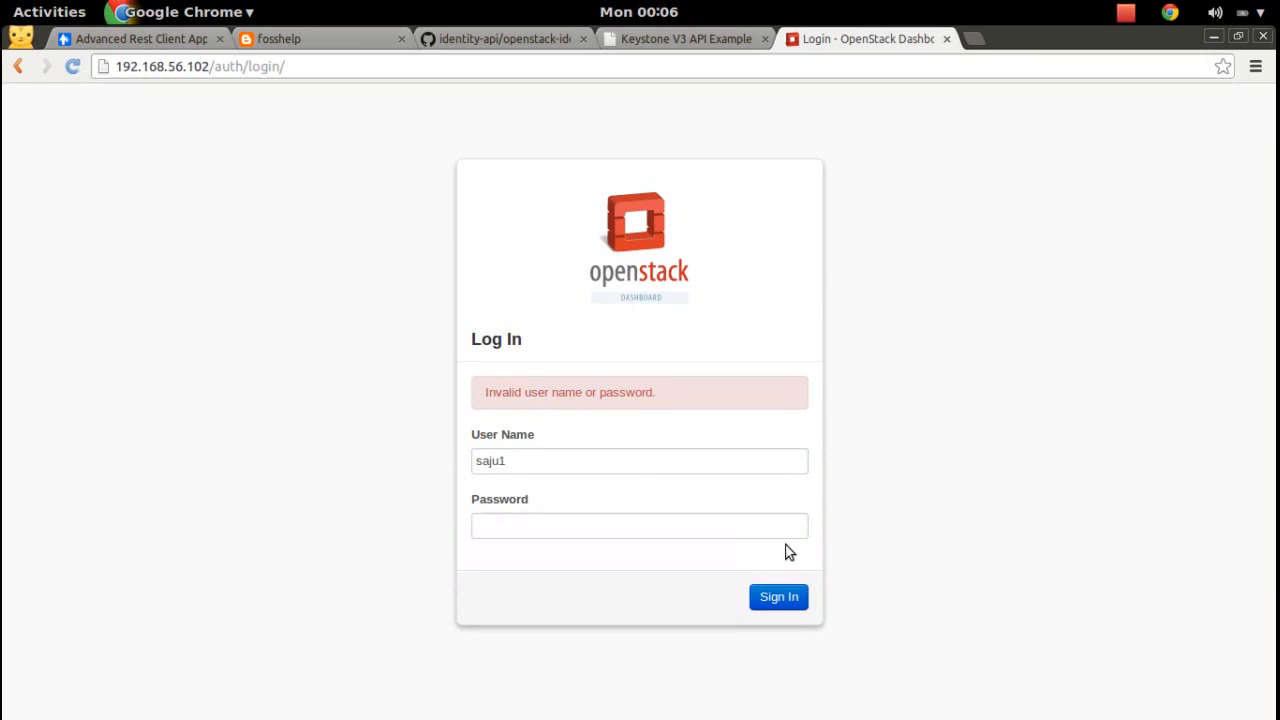
left_click_drag(485, 392, 673, 391)
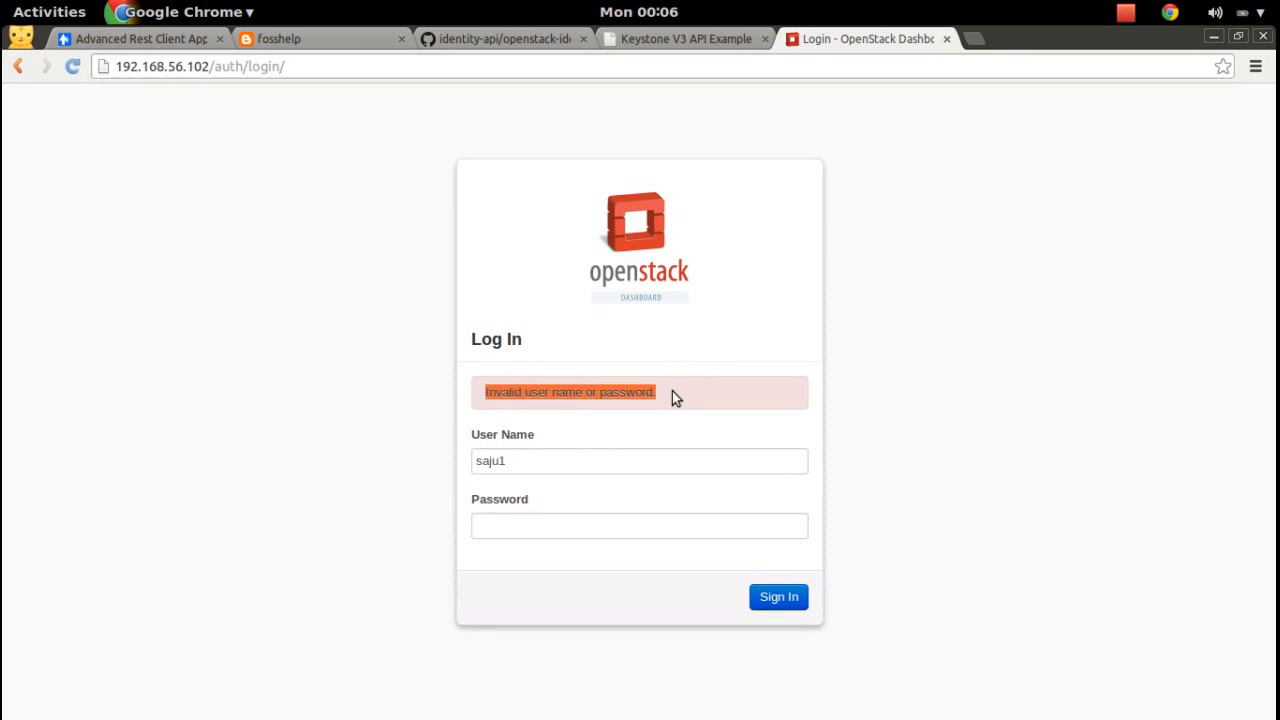
left_click(982, 414)
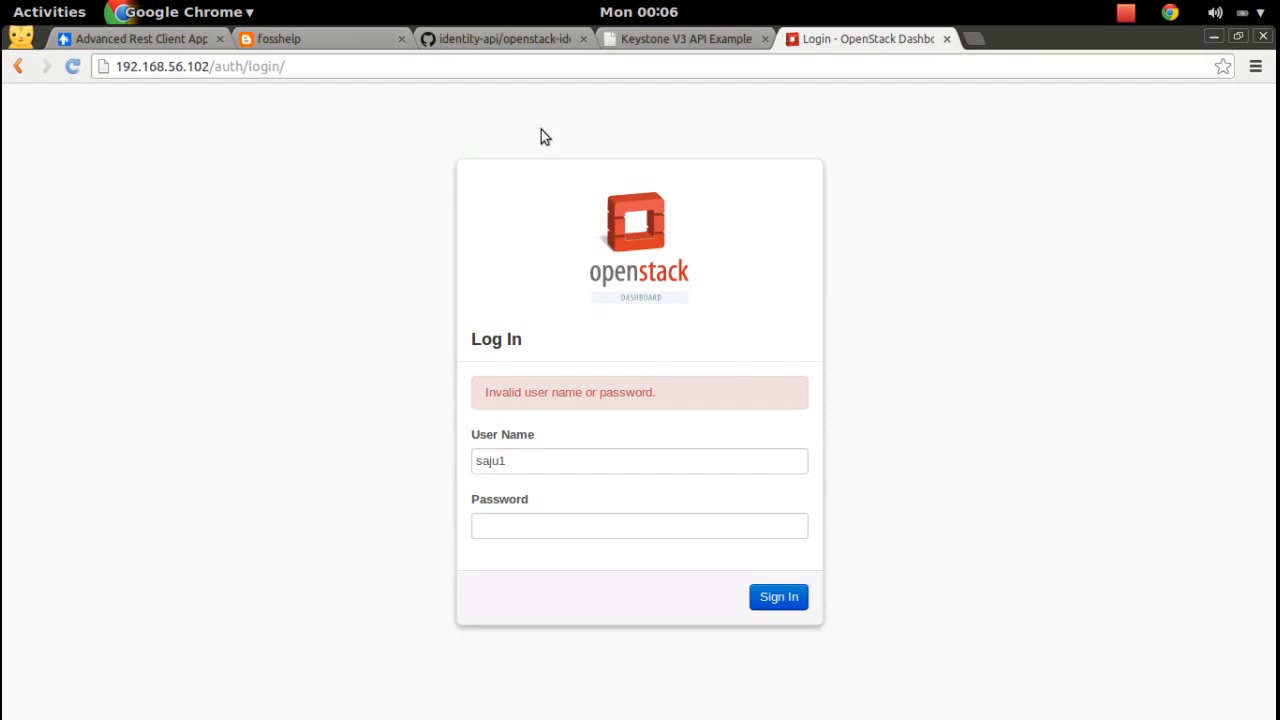
left_click(178, 40)
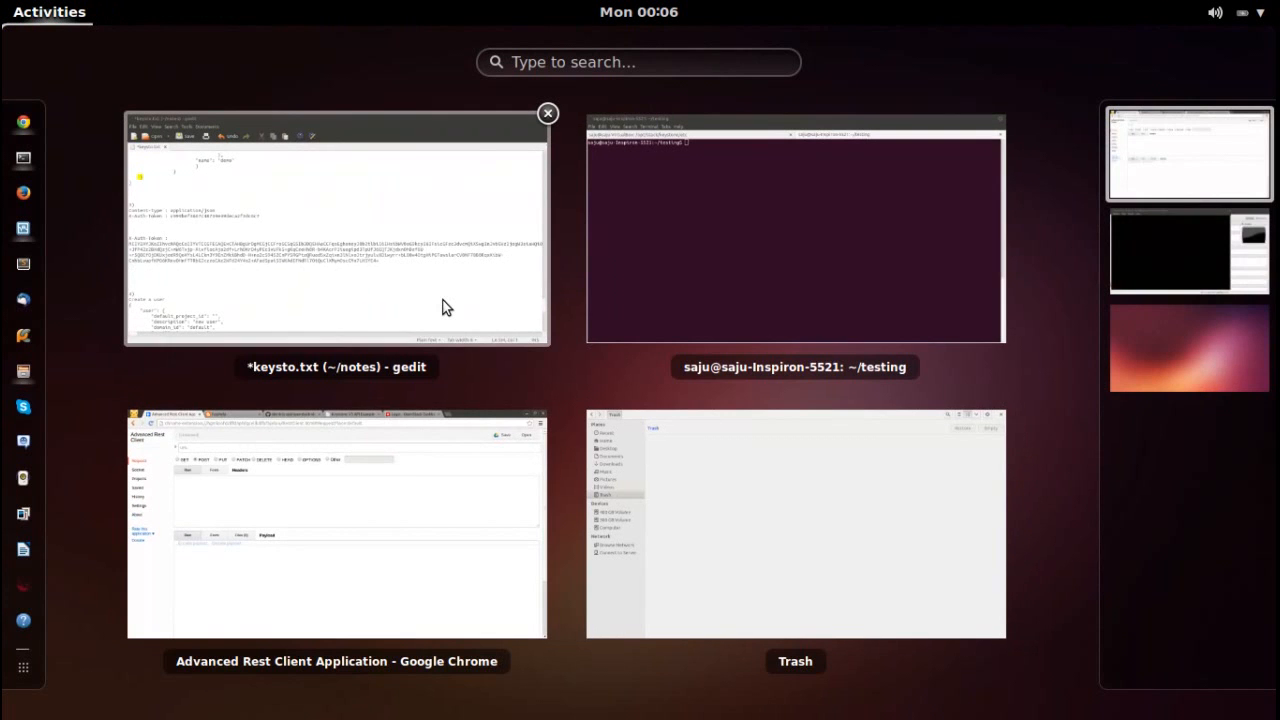
Undo the pasted X-Auth-Token label and token in keysto.txt and save the file.
left_click(445, 307)
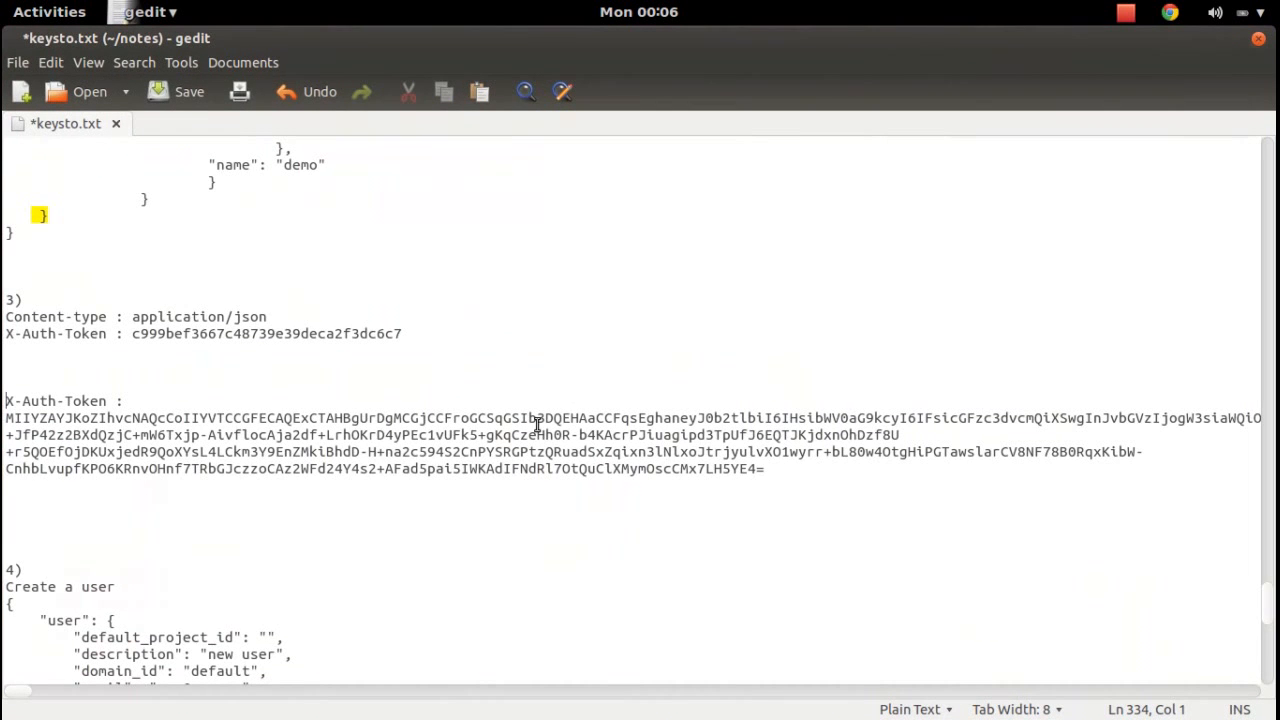
key("ctrl+z")
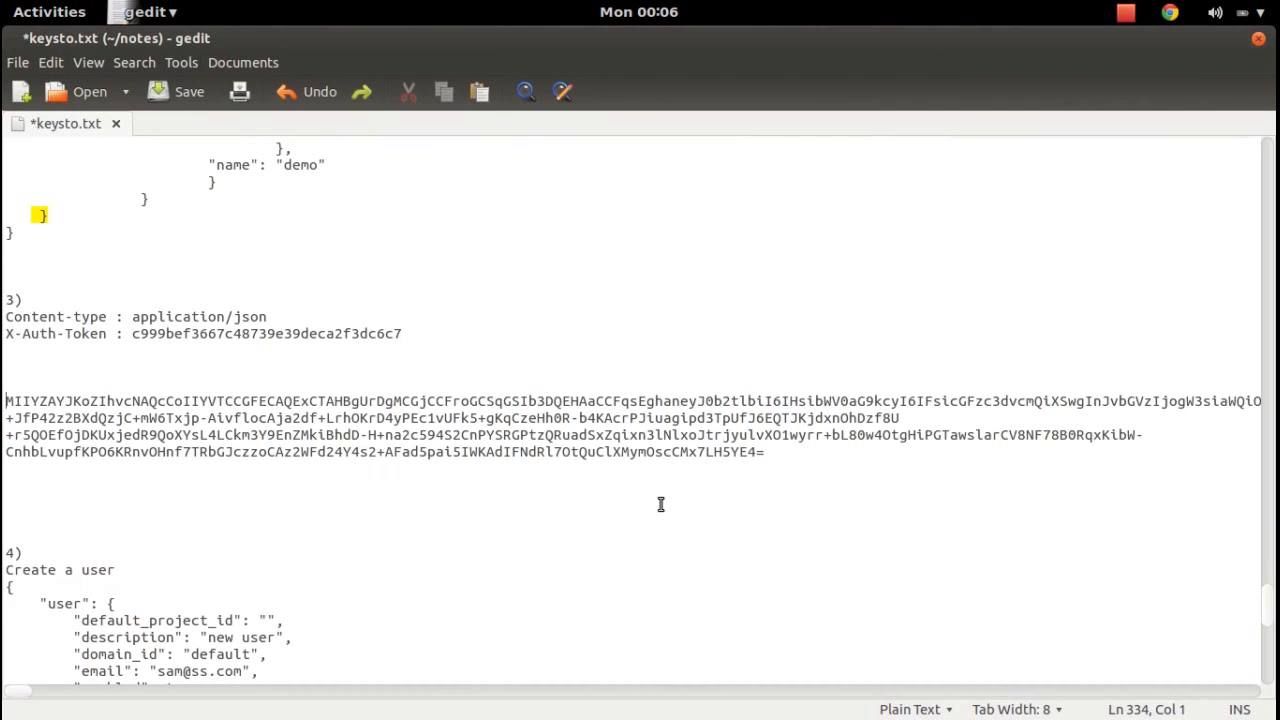
key("ctrl+z")
key("ctrl+s")
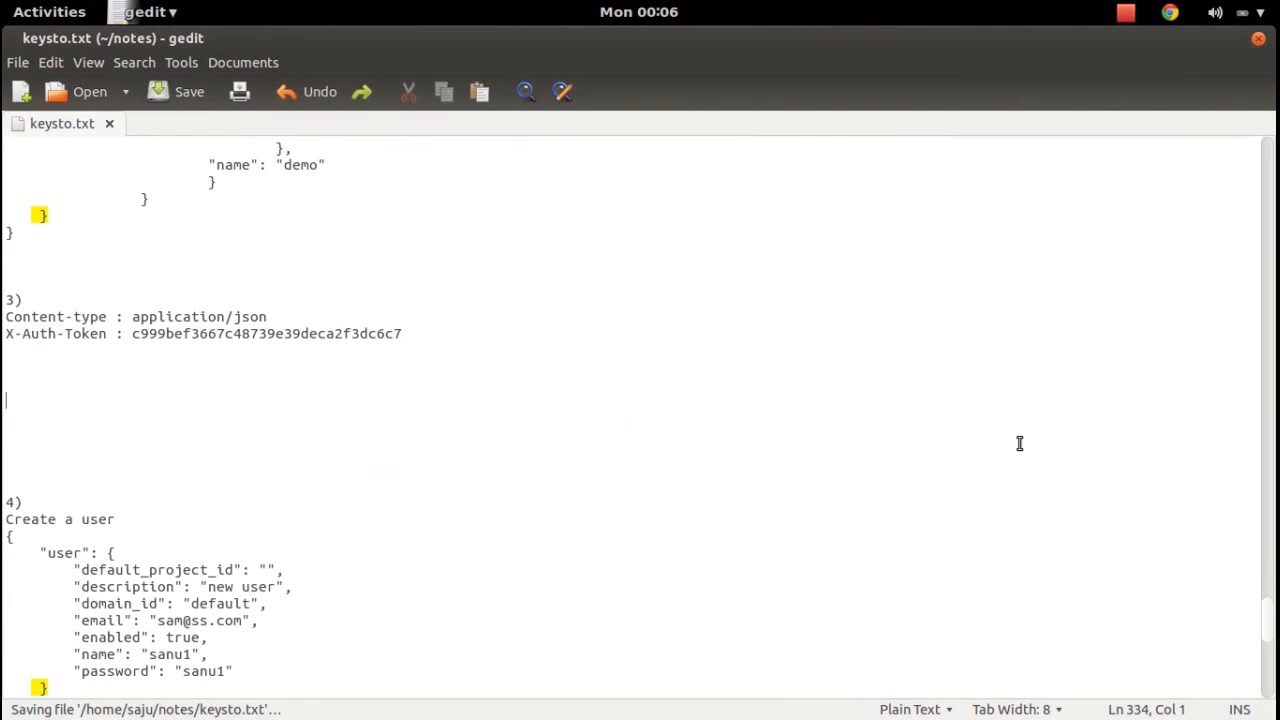
Select the scoped authentication JSON block in section 2 of the notes.
left_click_drag(1273, 612, 1273, 593)
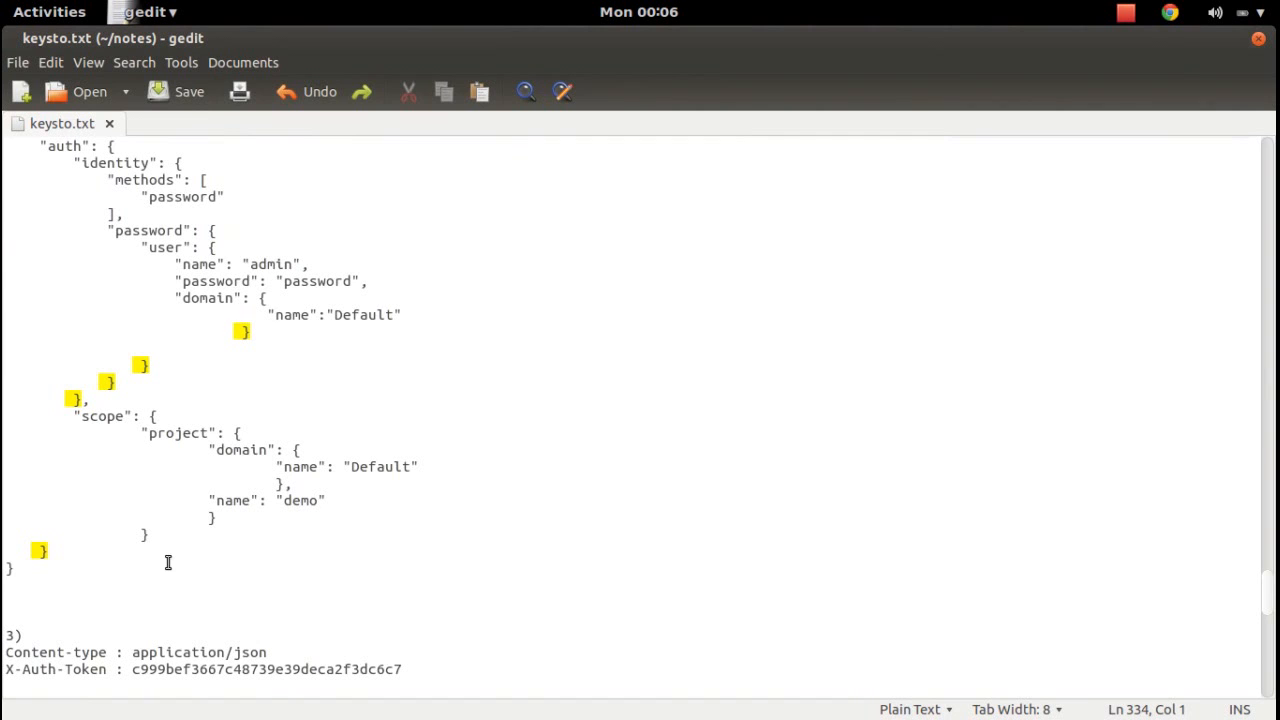
left_click_drag(137, 571, 5, 297)
key("ctrl+c")
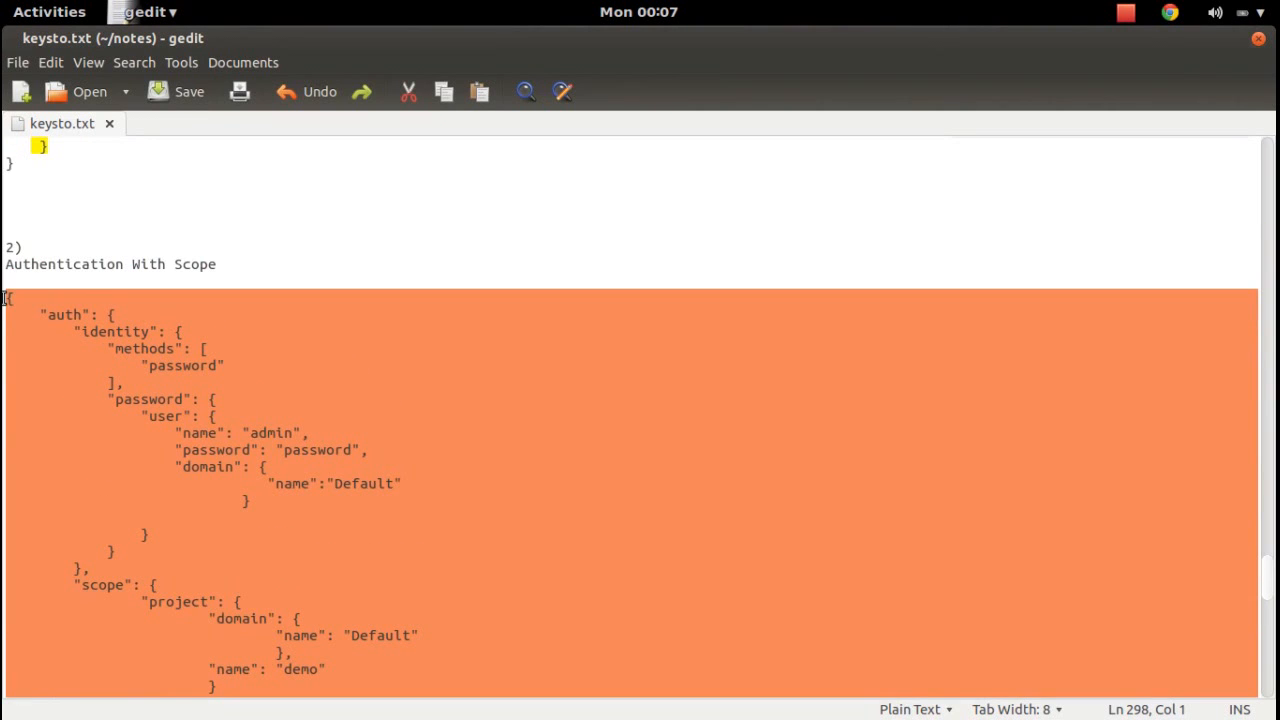
key("super")
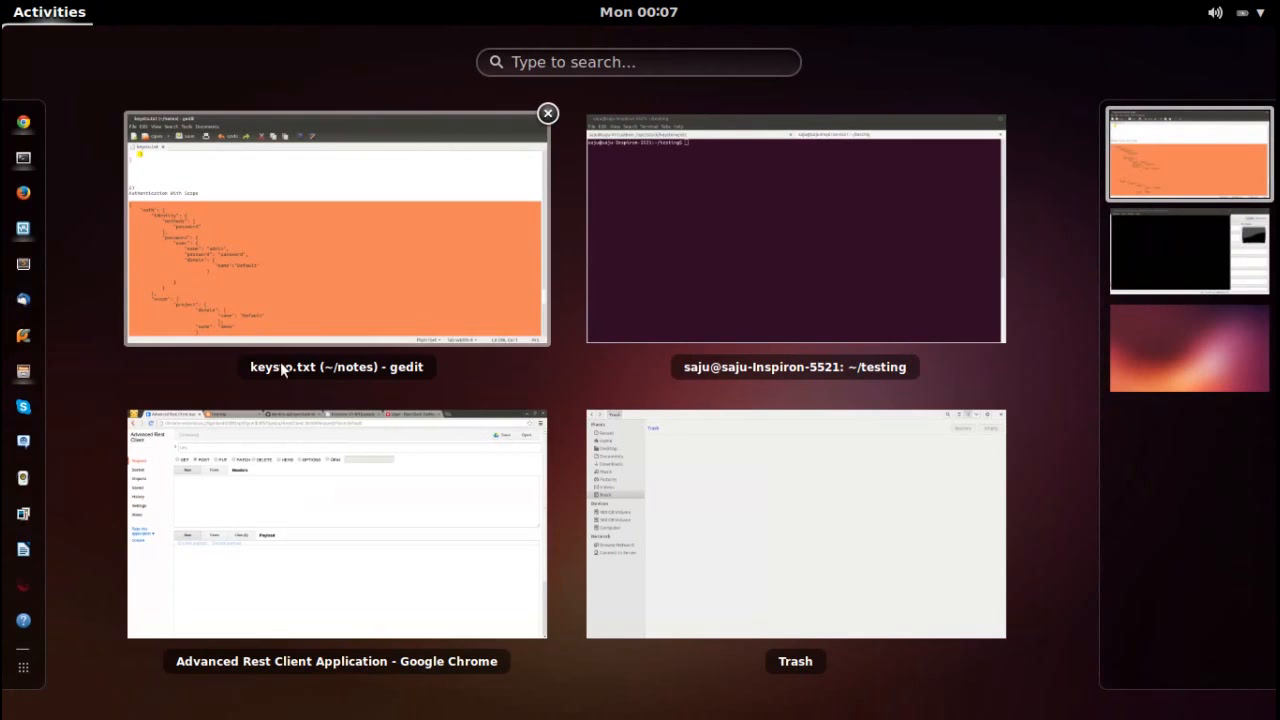
left_click(319, 439)
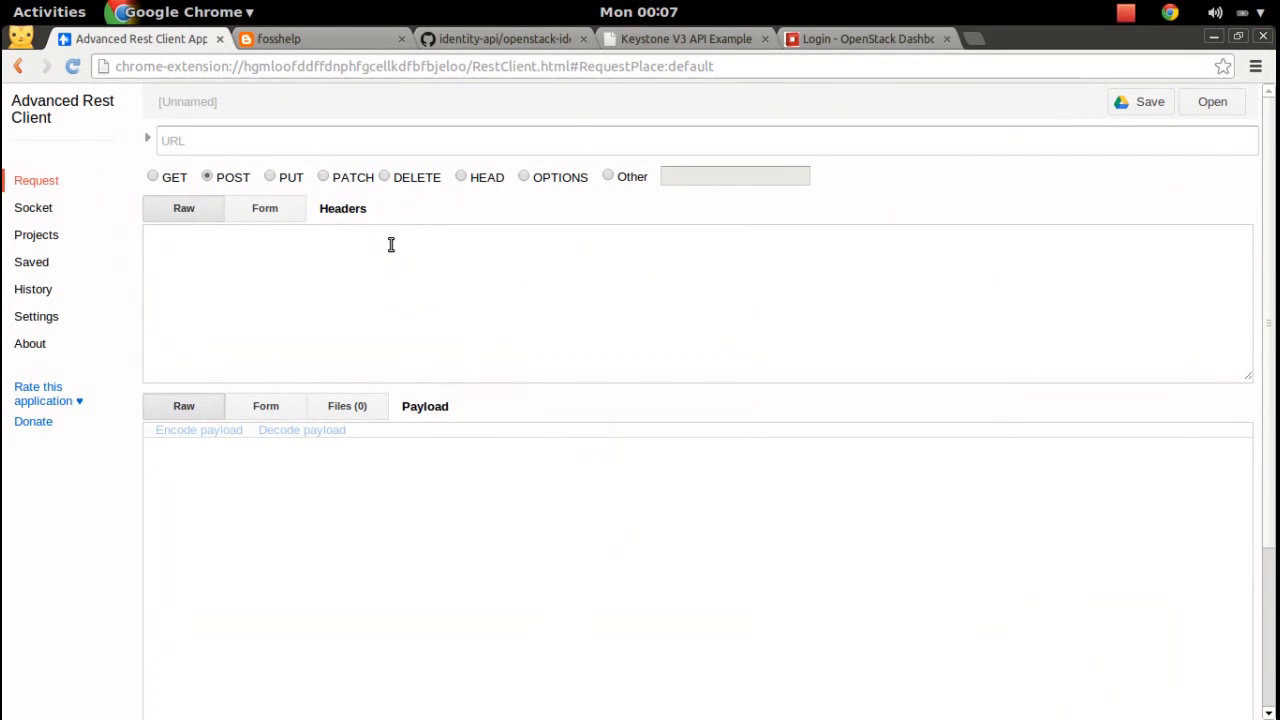
right_click(392, 250)
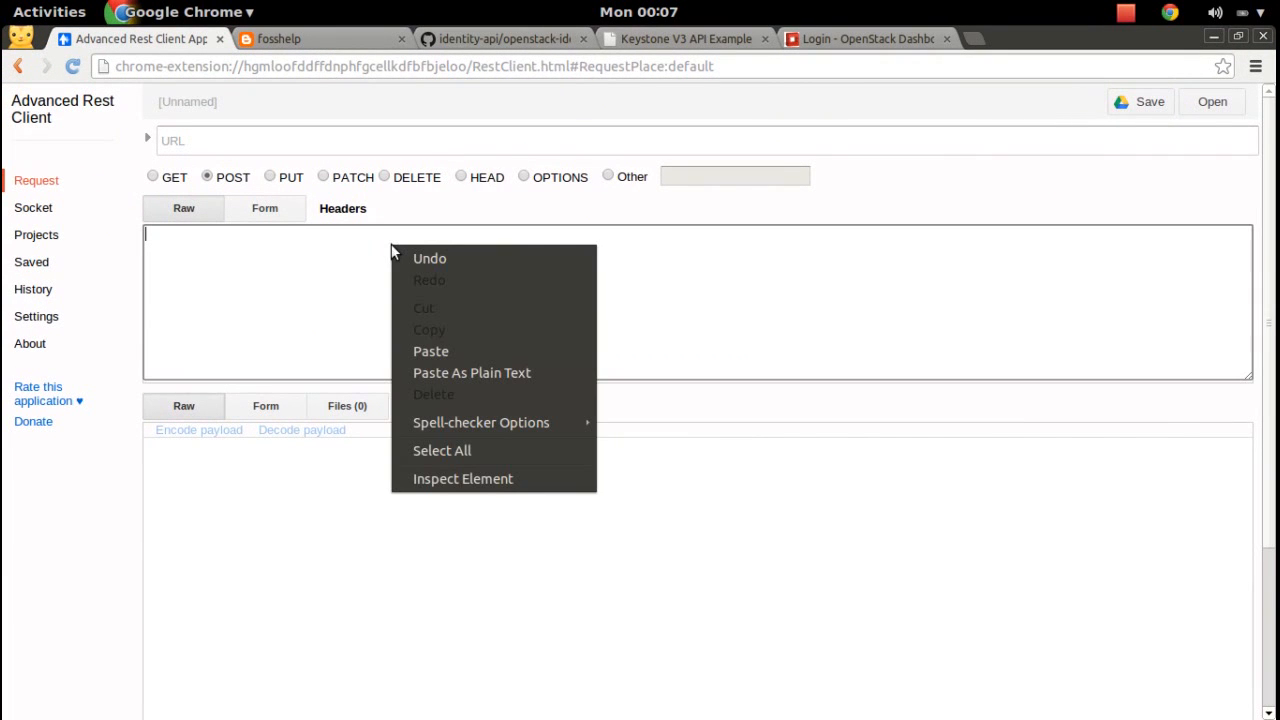
left_click(411, 145)
left_click(411, 145)
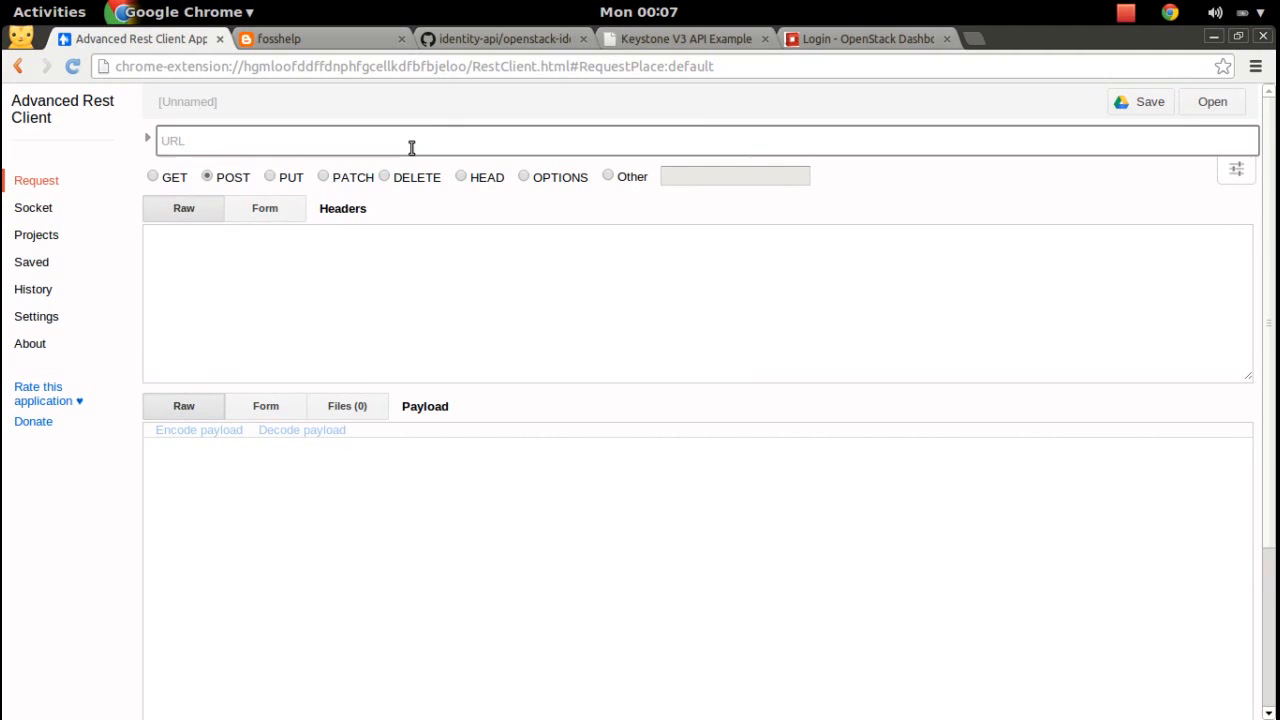
type("htt")
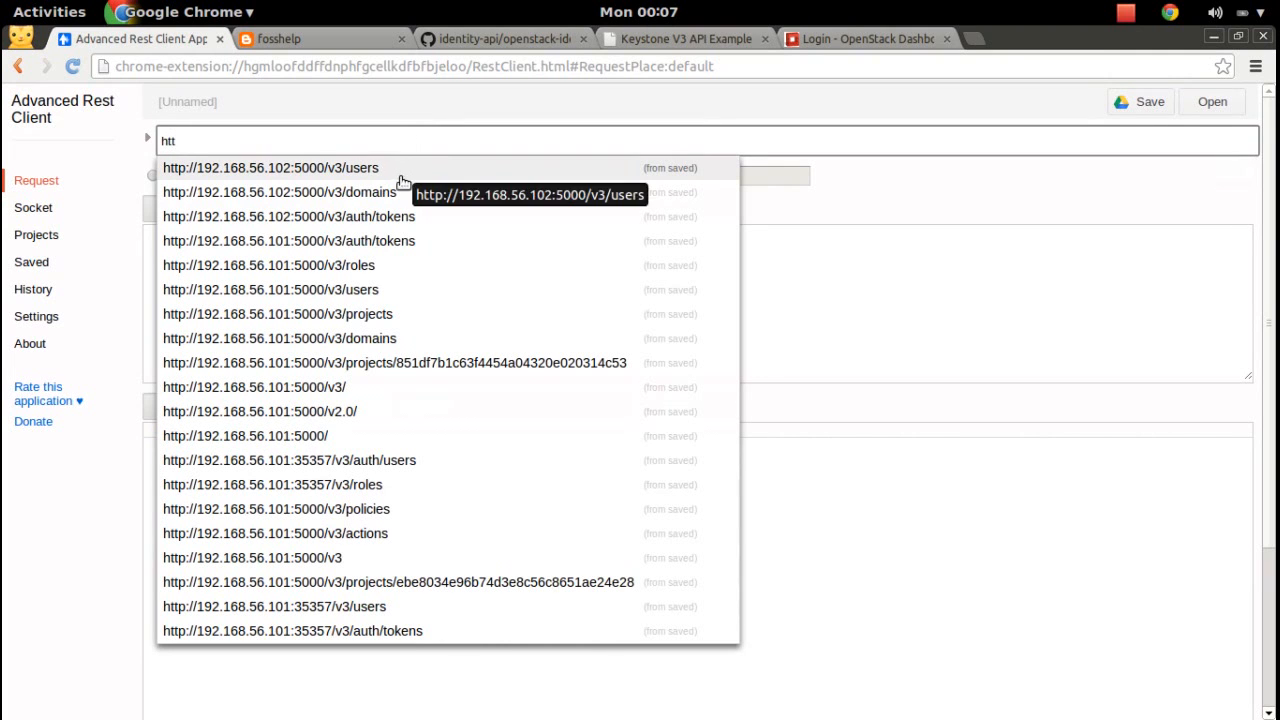
left_click(400, 218)
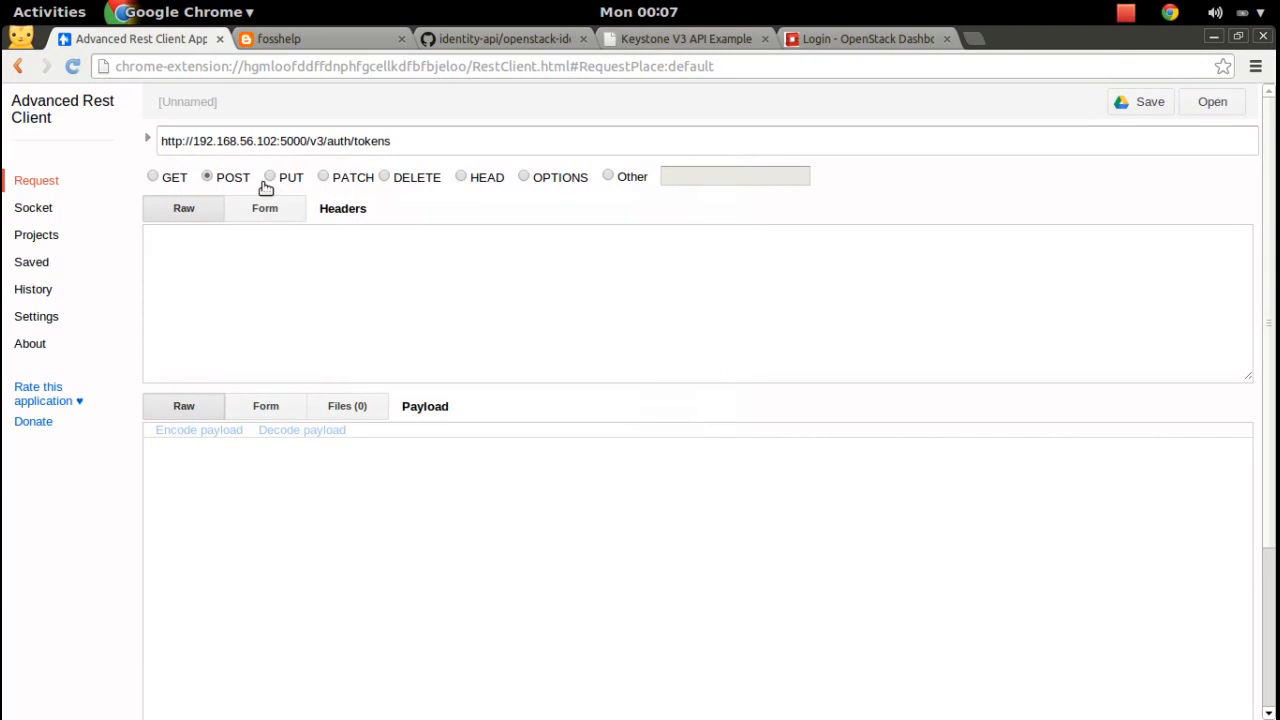
Paste the scoped authentication JSON into the request payload.
left_click(263, 280)
left_click(331, 469)
key("ctrl+v")
key("alt+Tab")
Select the 'Content-type : application/json' line in keysto.txt and return to the REST client.
key("super")
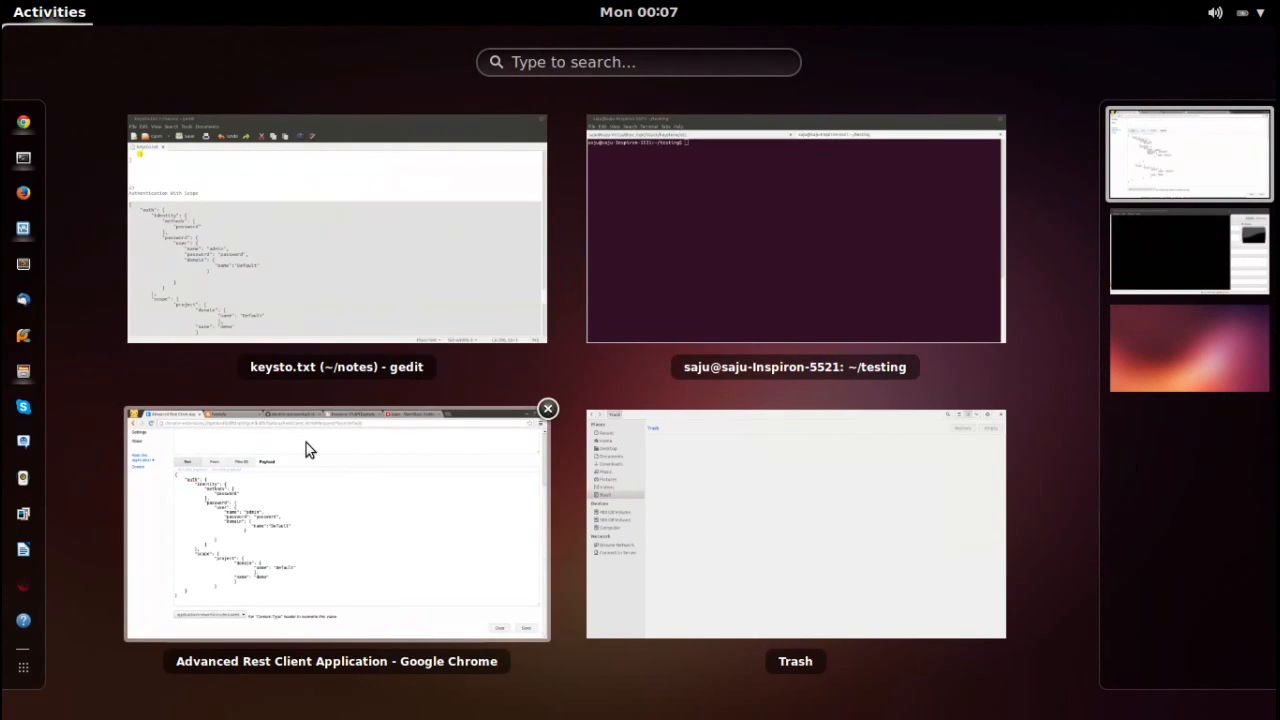
left_click(357, 306)
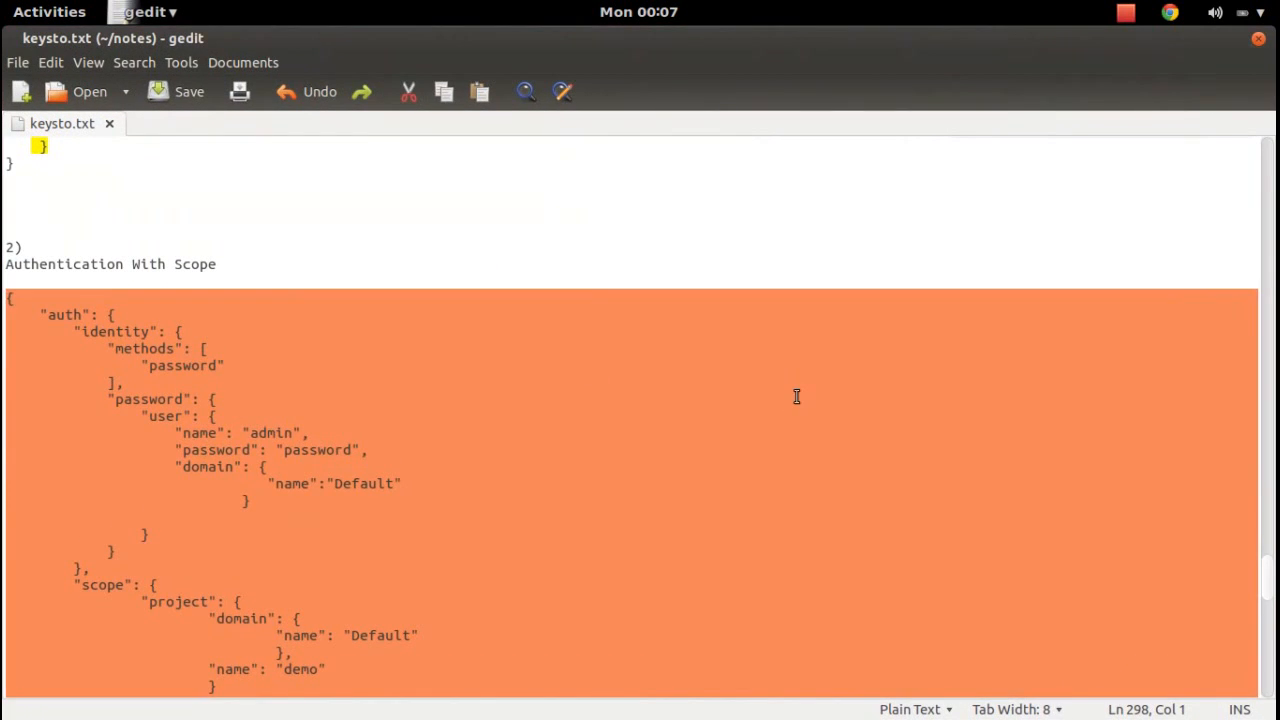
left_click(1064, 392)
scroll(1270, 585, "down", 7)
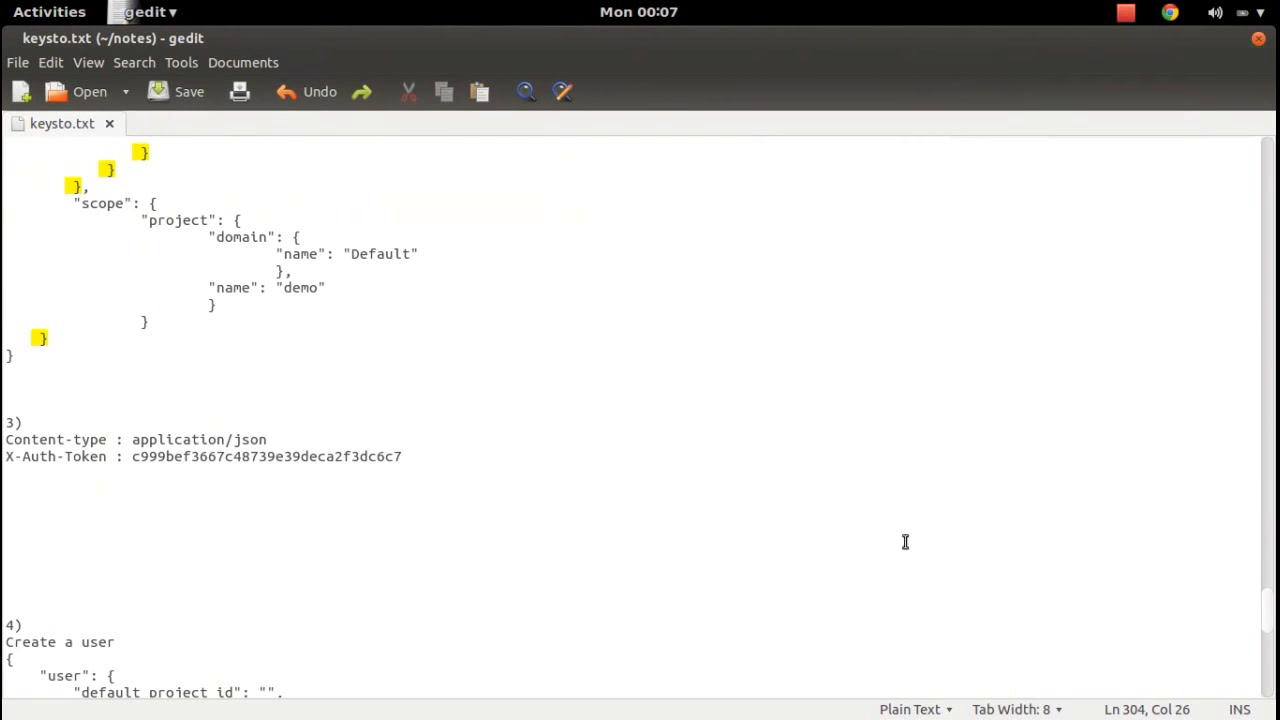
left_click(268, 440)
key("shift+Home")
key("ctrl+c")
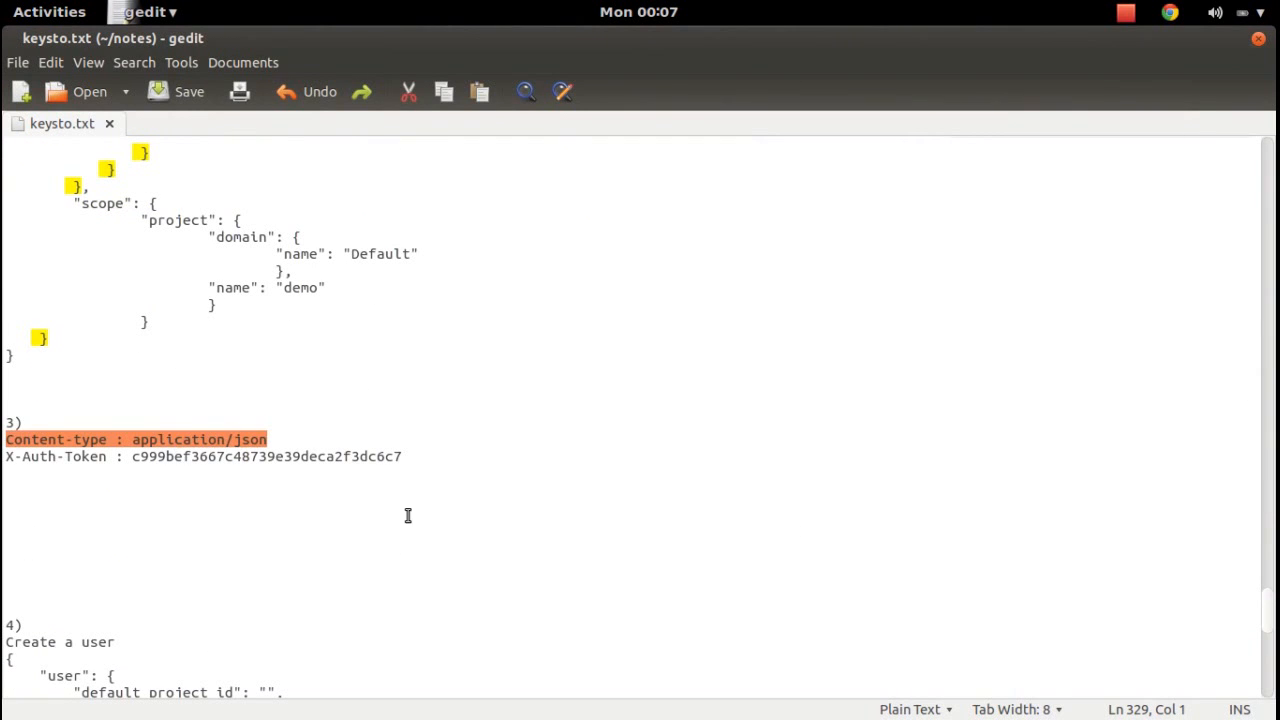
key("super")
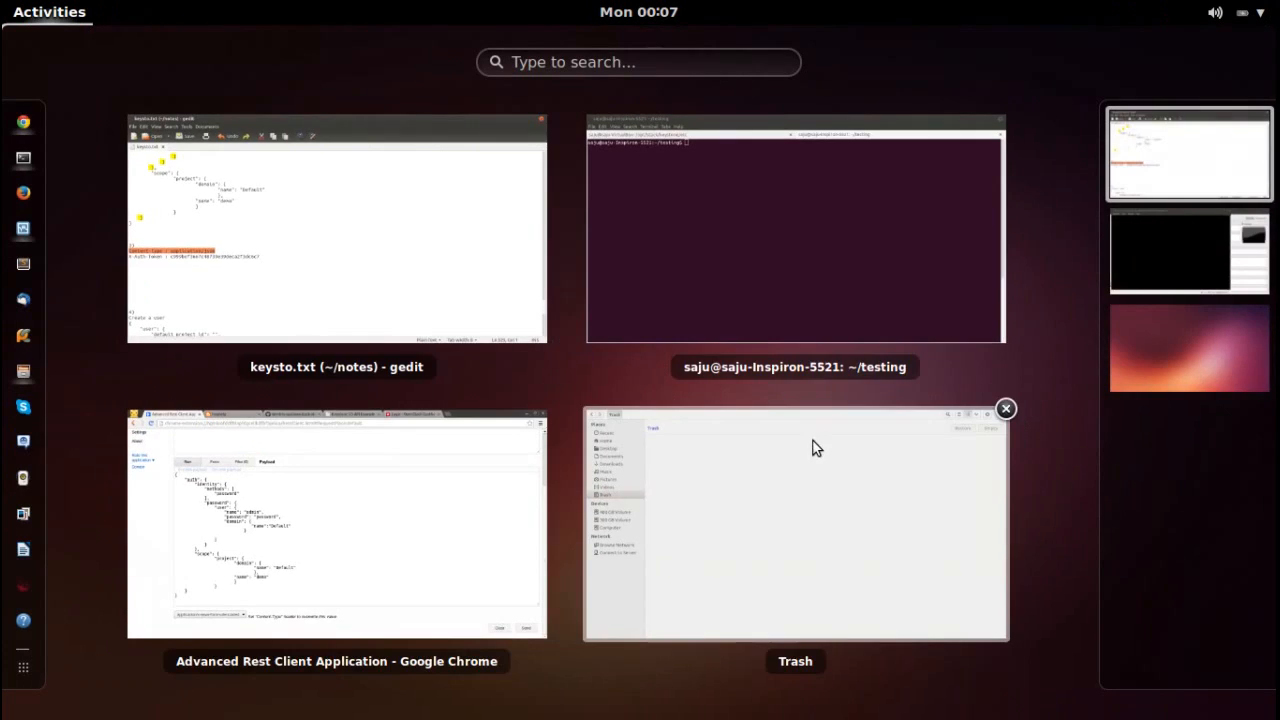
left_click(471, 515)
scroll(1274, 280, "up", 3)
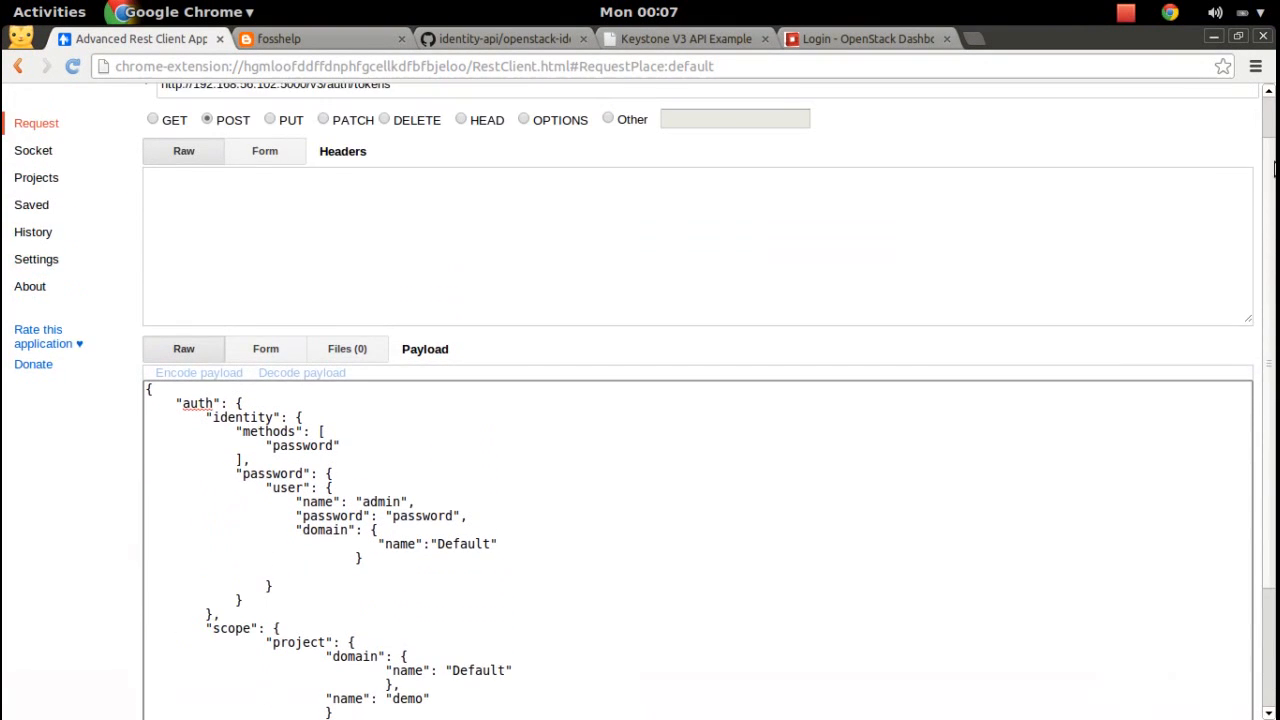
Add the Content-type: application/json header and set the payload to the new user's credentials, scoped to the admin project.
left_click(1037, 234)
key("ctrl+v")
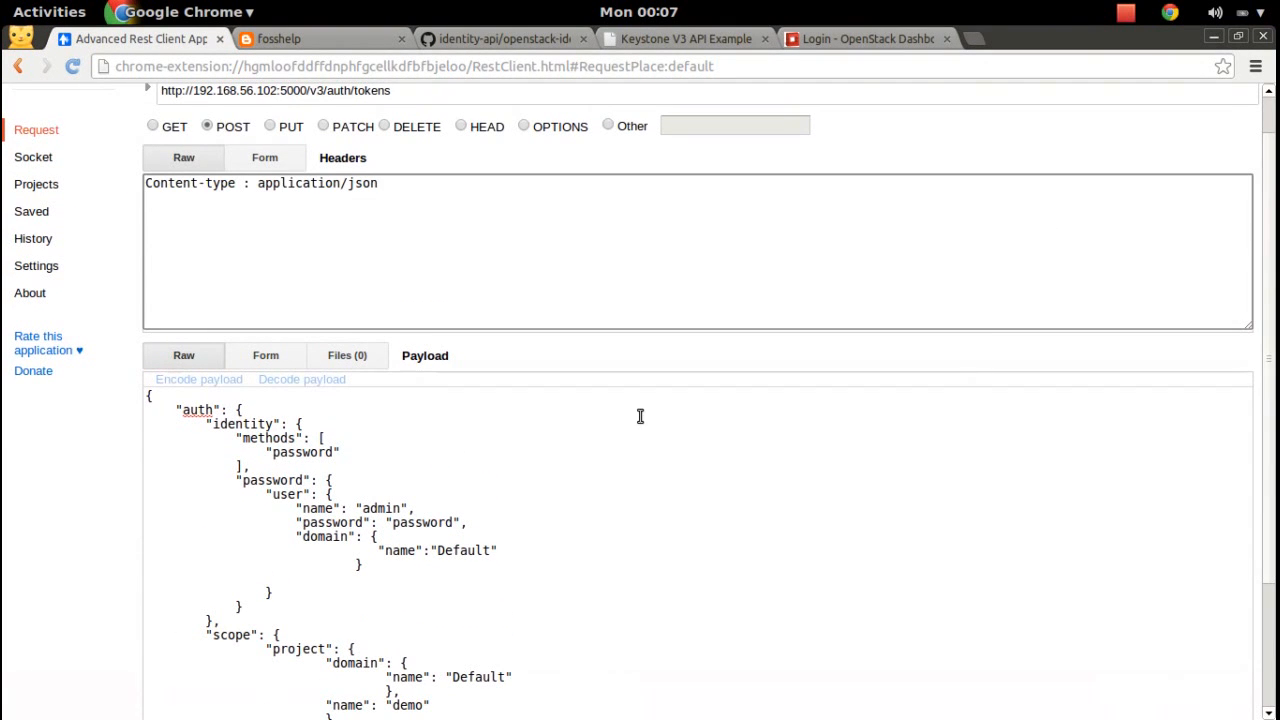
double_click(390, 509)
type("saju1")
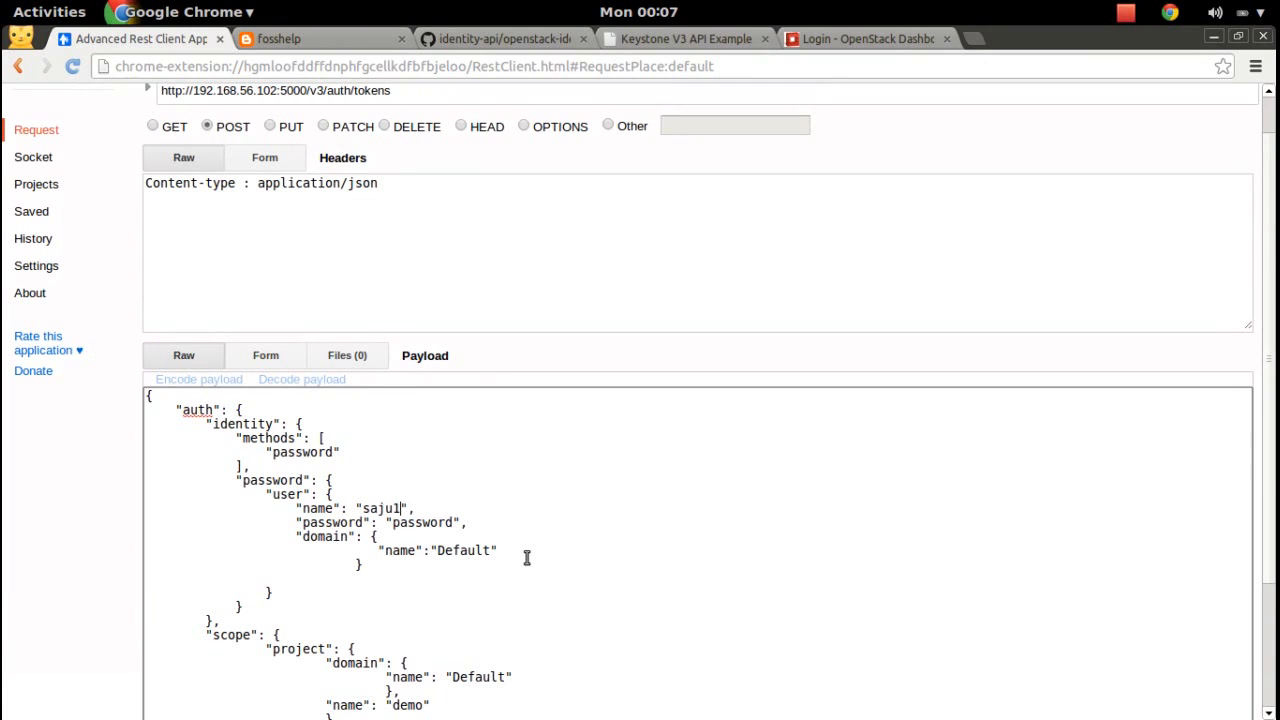
scroll(527, 557, "down", 3)
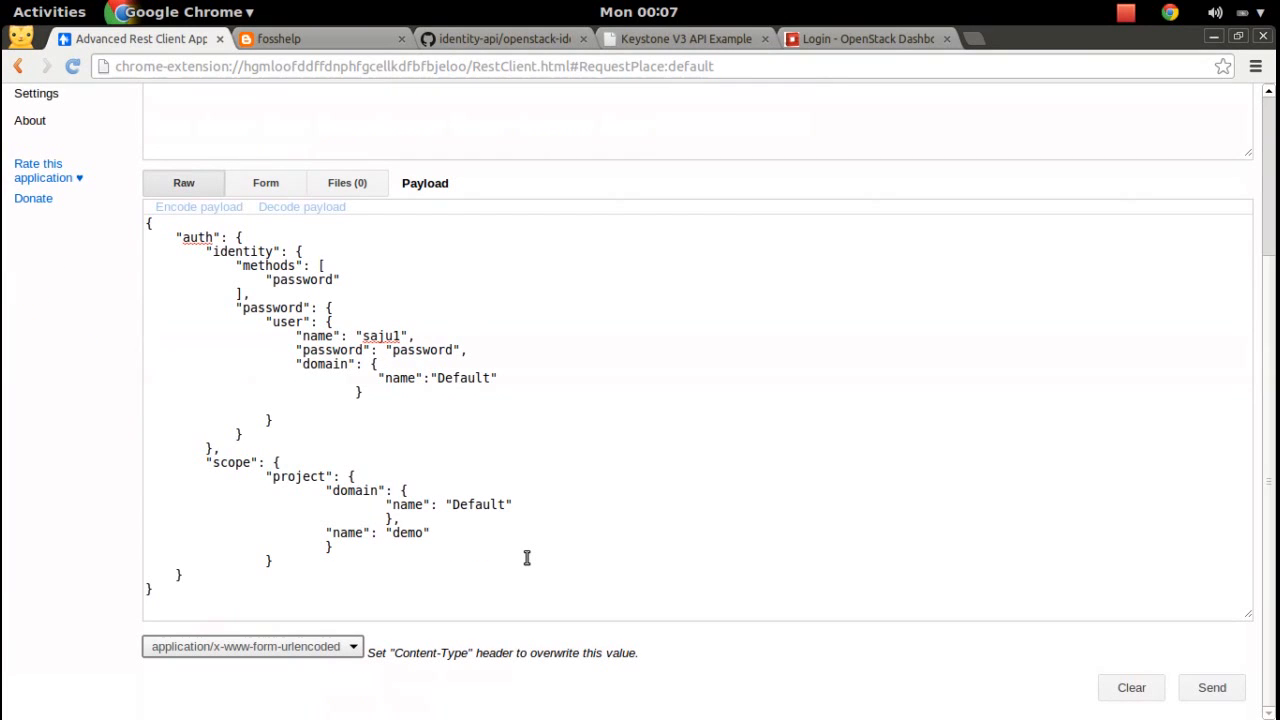
double_click(424, 347)
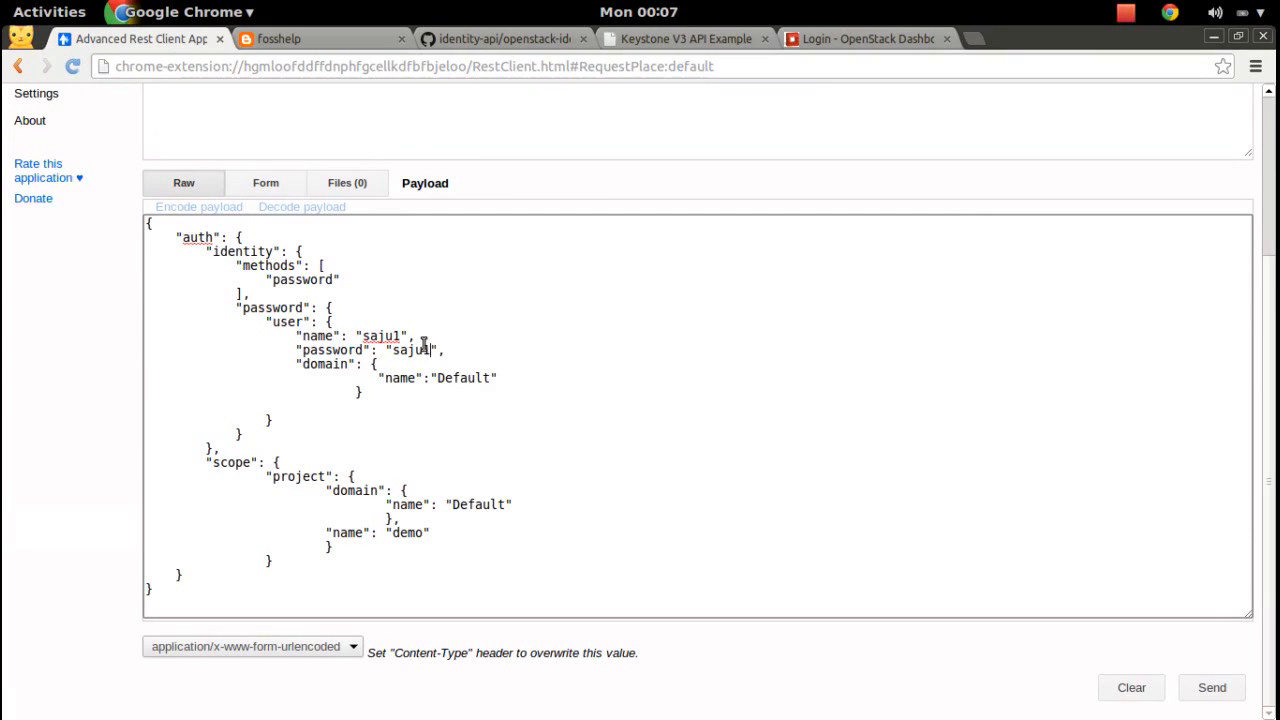
double_click(408, 532)
type("admin")
Send the token request and confirm the 201 Created status.
scroll(901, 533, "up", 5)
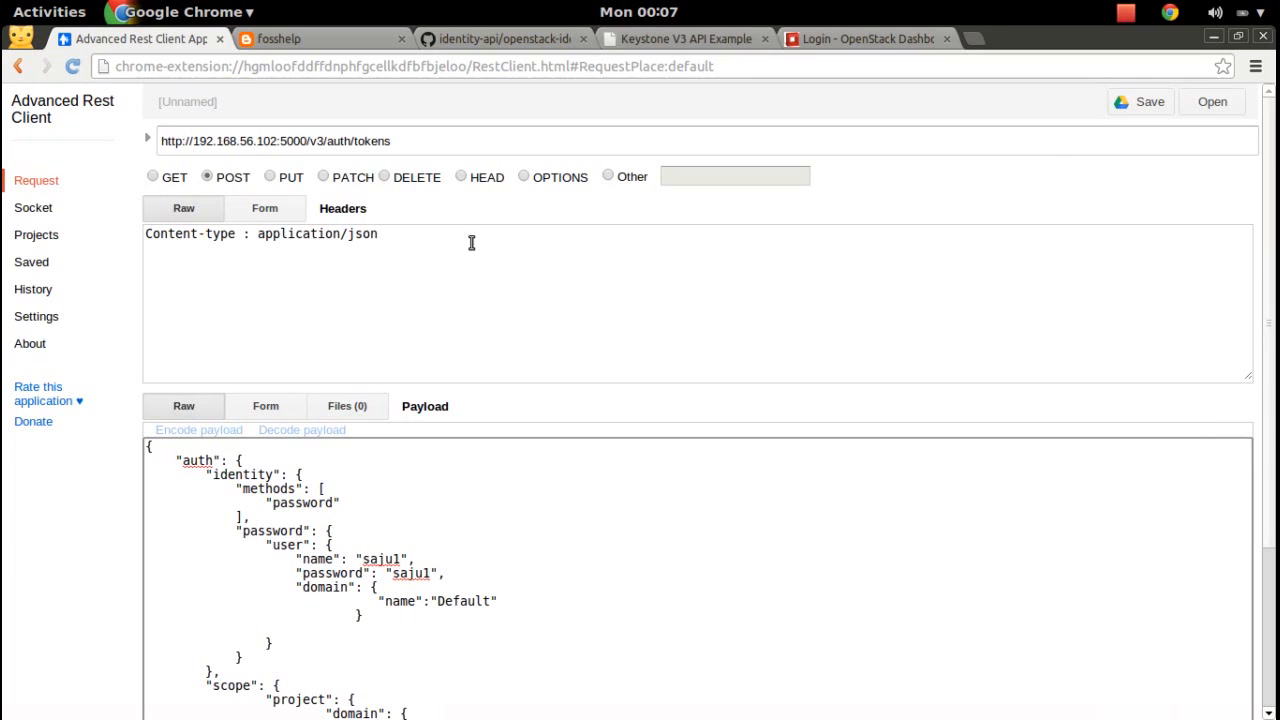
scroll(1159, 359, "down", 5)
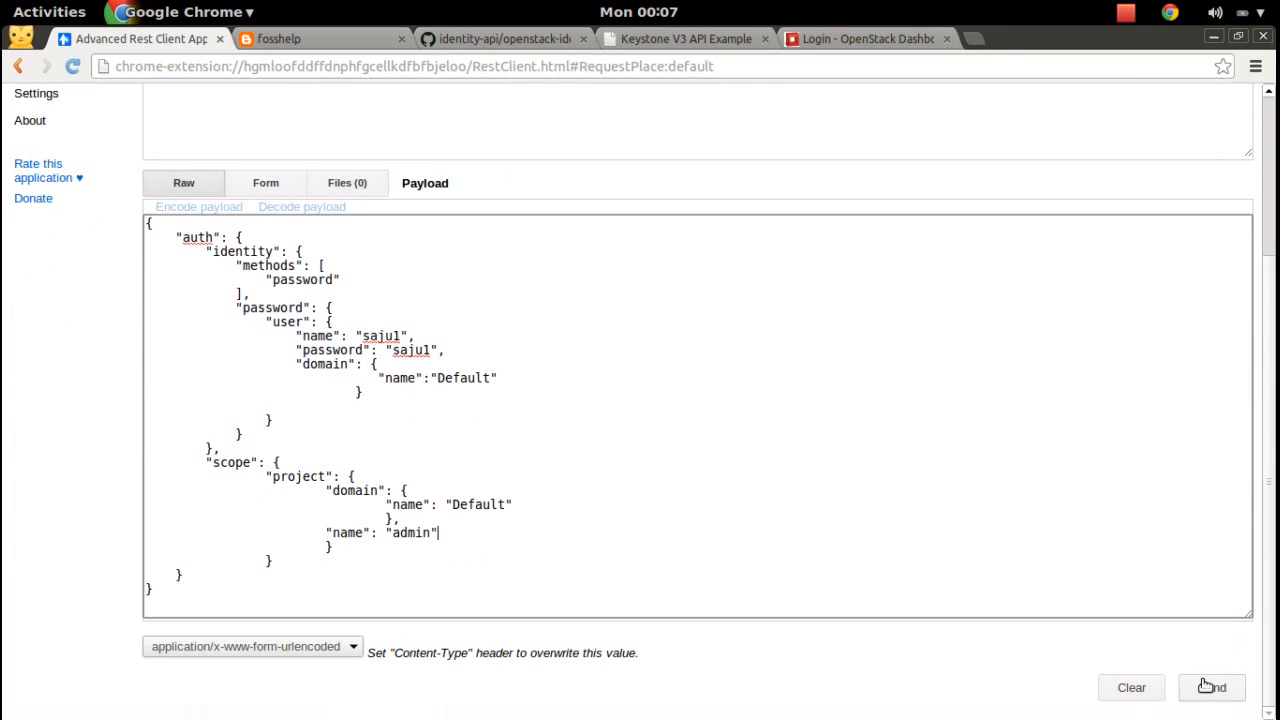
left_click(1210, 687)
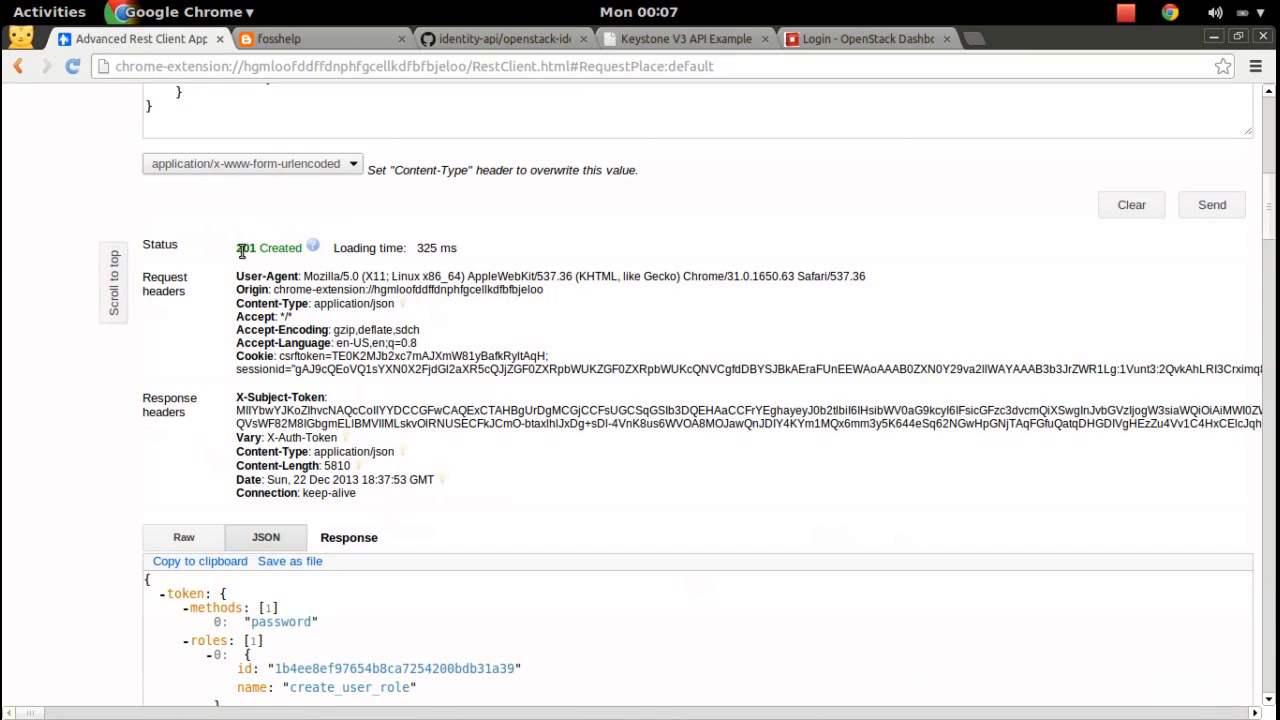
left_click_drag(241, 252, 298, 248)
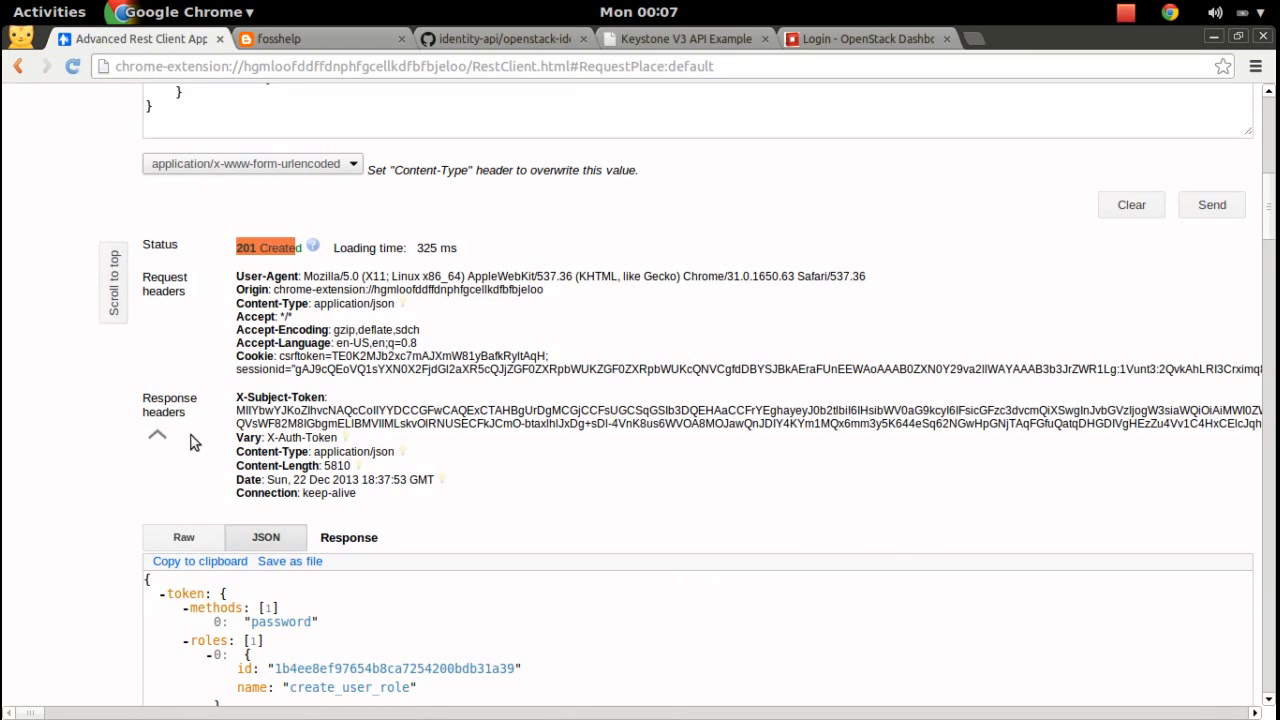
Copy the new X-Subject-Token value from the response headers and switch to the keysto.txt notes.
left_click_drag(252, 408, 304, 420)
left_click(614, 523)
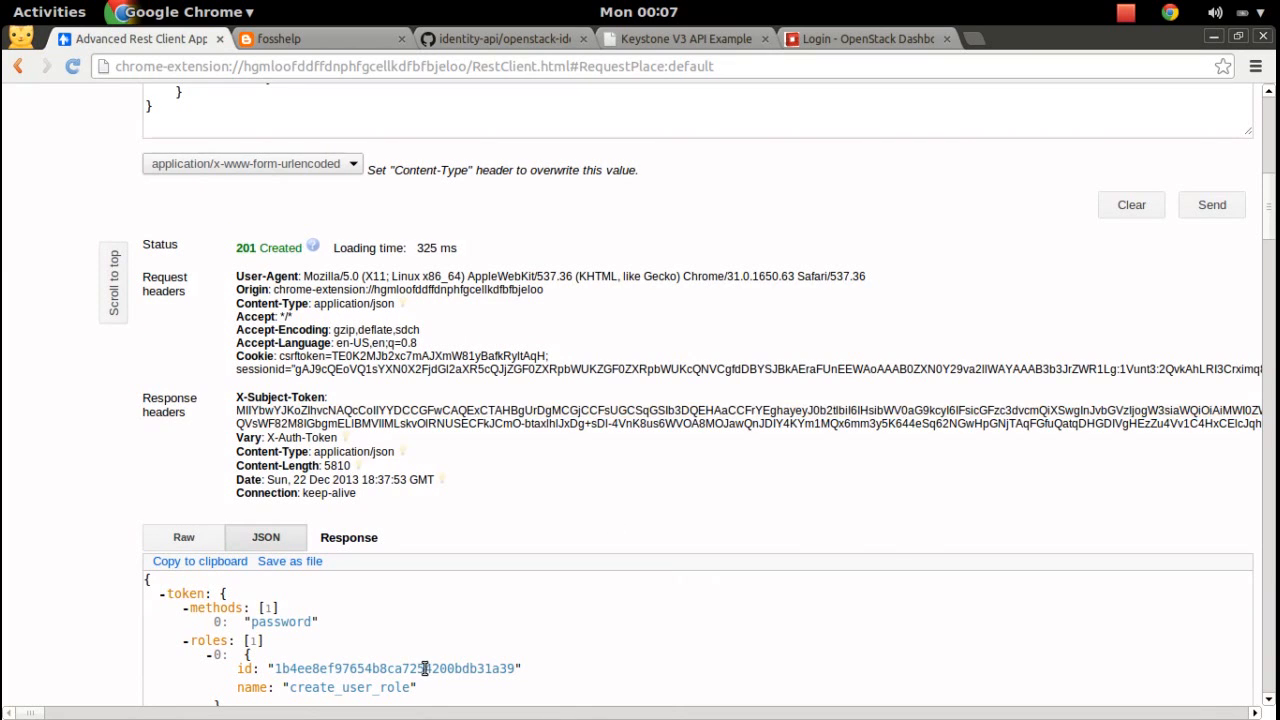
left_click_drag(240, 396, 334, 398)
left_click(343, 401)
left_click_drag(30, 714, 88, 710)
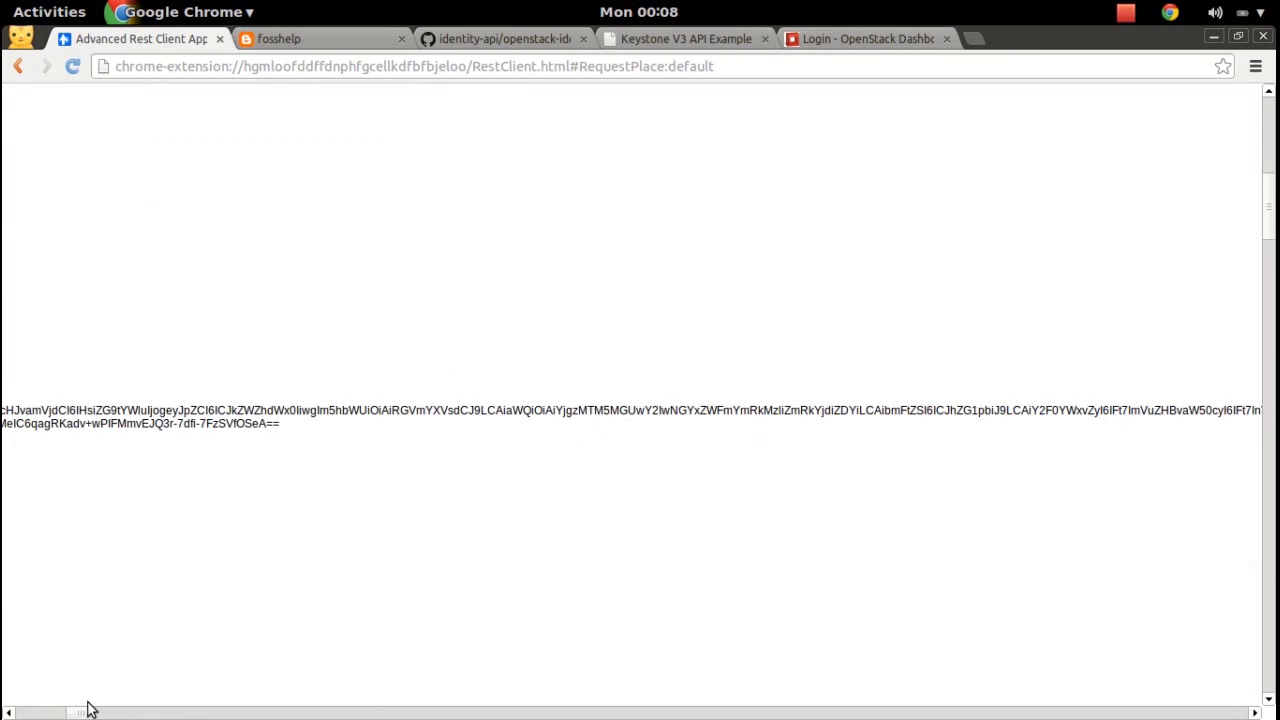
mouse_move(284, 423)
left_mouse_down()
mouse_move(4, 408)
mouse_move(222, 393)
mouse_move(276, 412)
left_mouse_up()
right_click(281, 409)
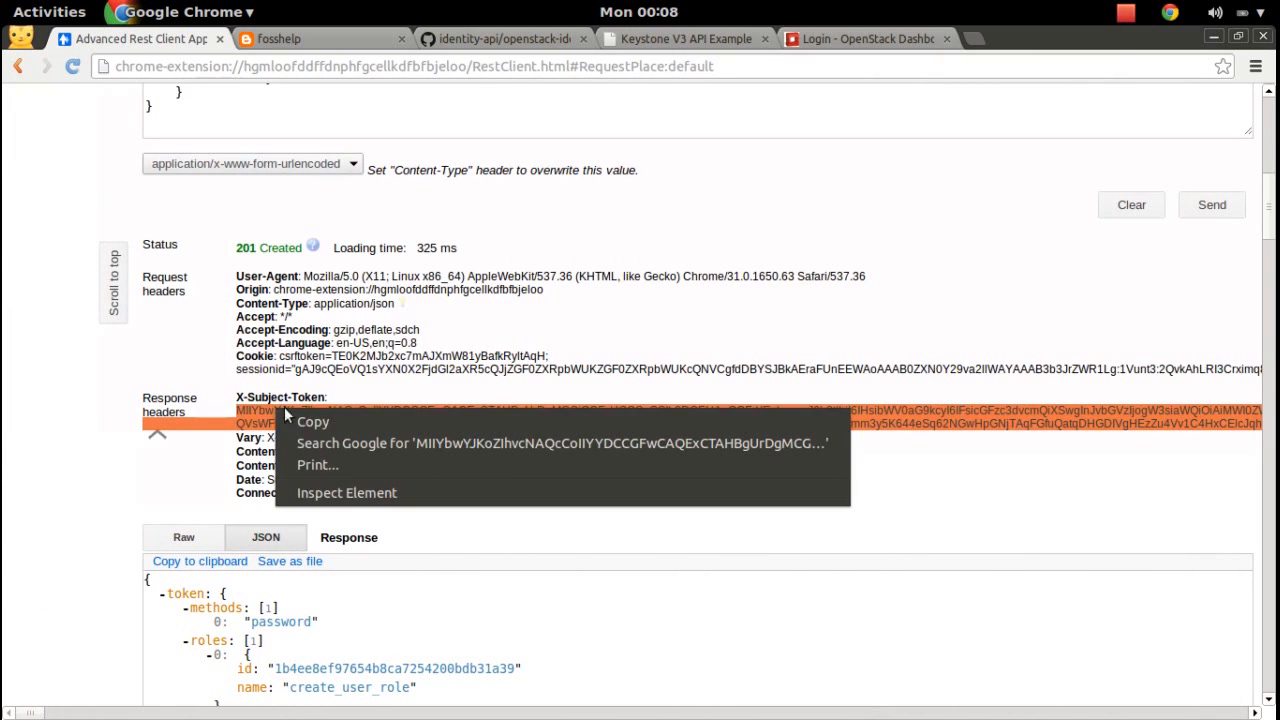
left_click(335, 421)
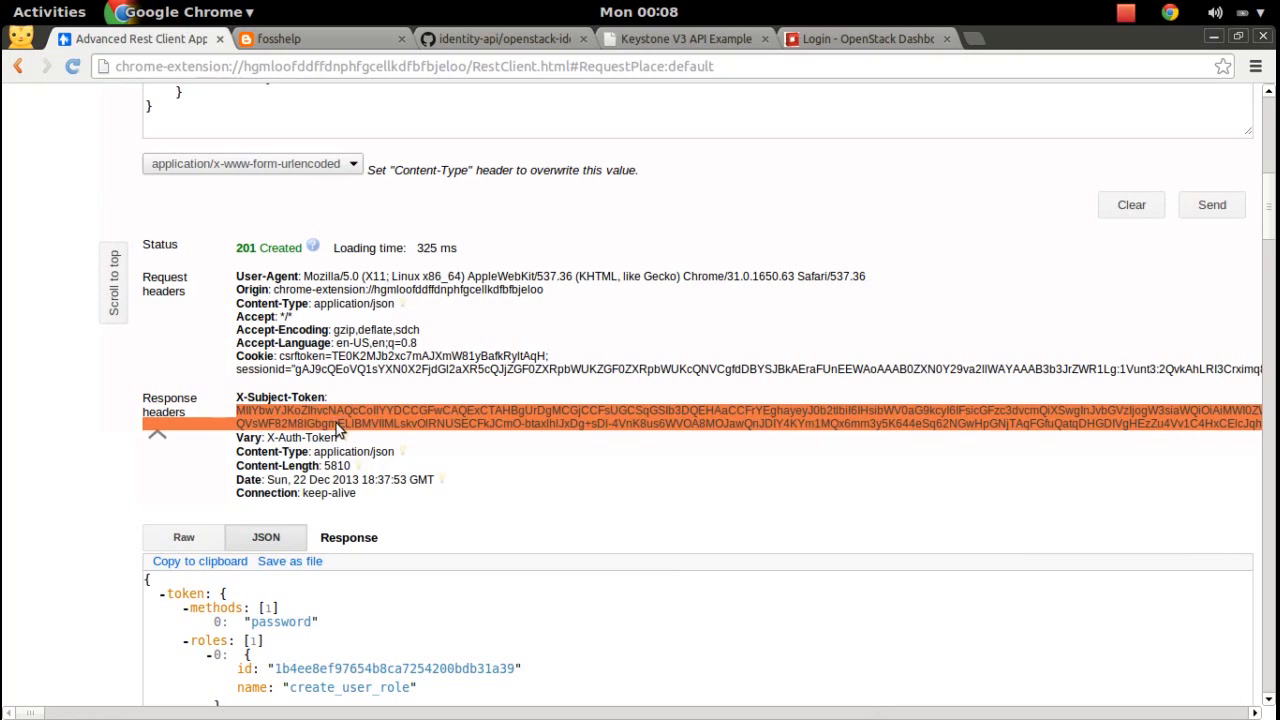
key("super")
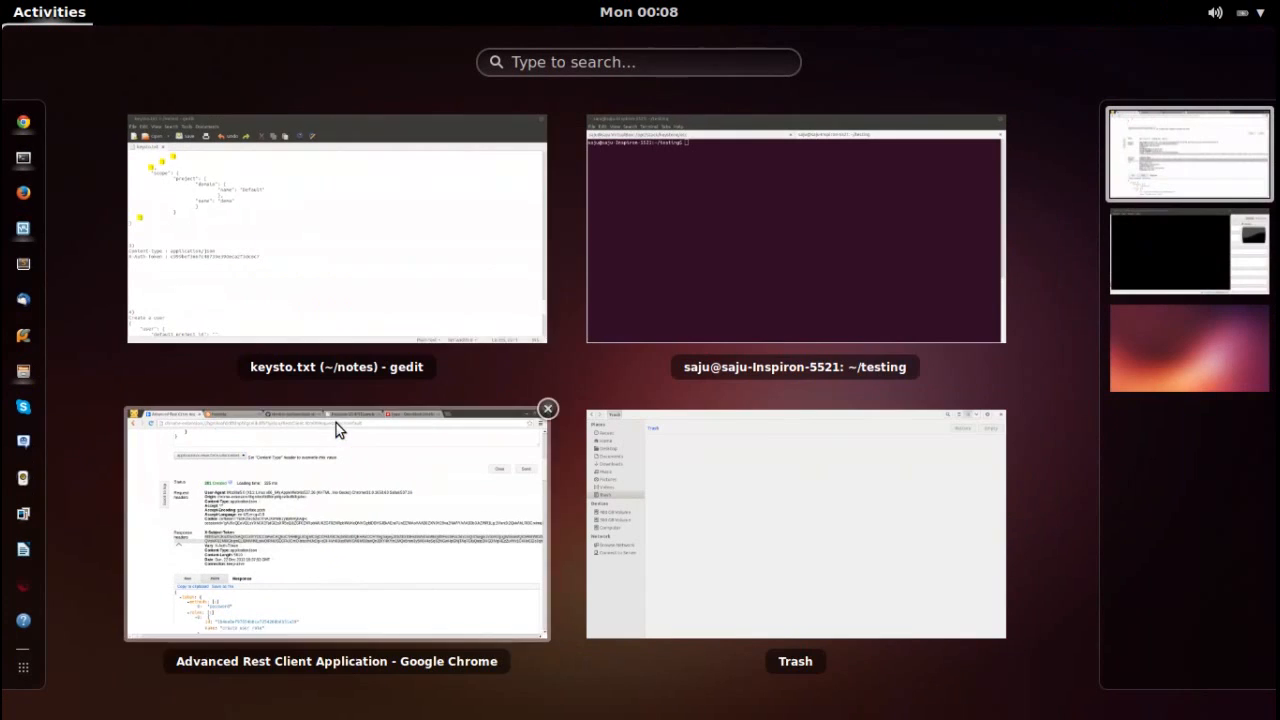
left_click(417, 277)
Paste the new token into keysto.txt behind an 'X-Auth-Token : ' label and select that header line.
left_click(185, 520)
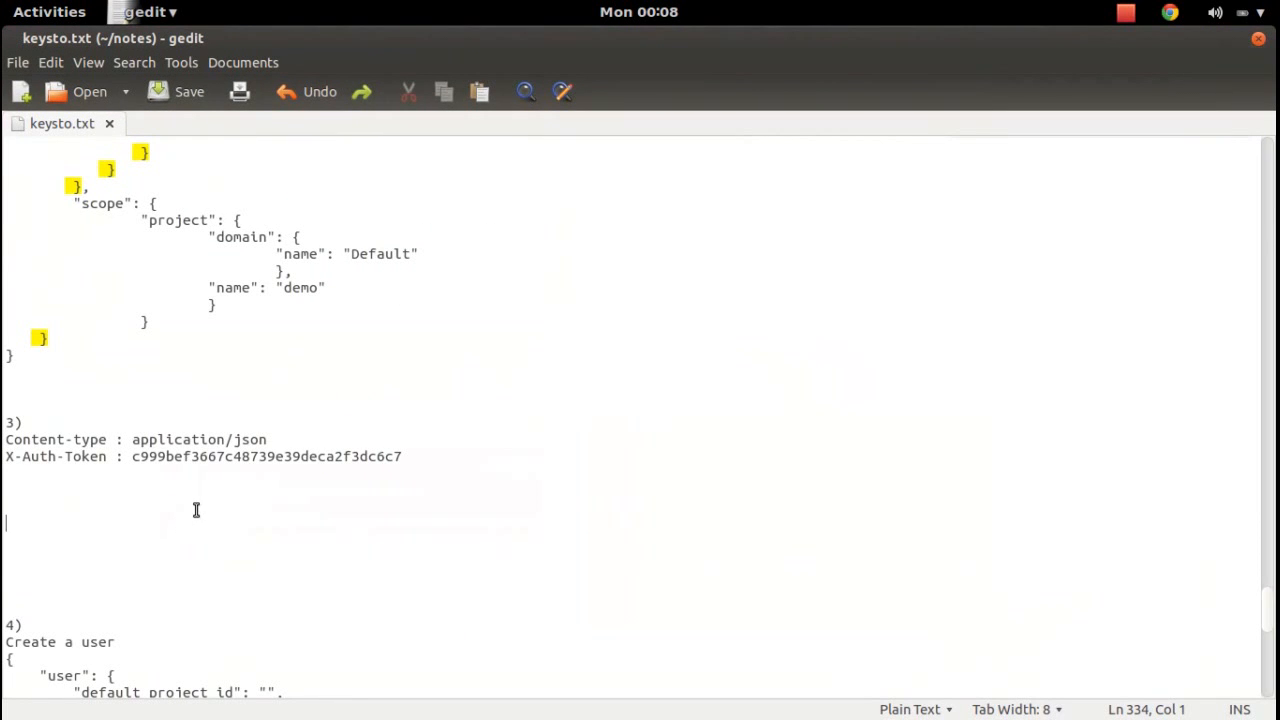
key("ctrl+v")
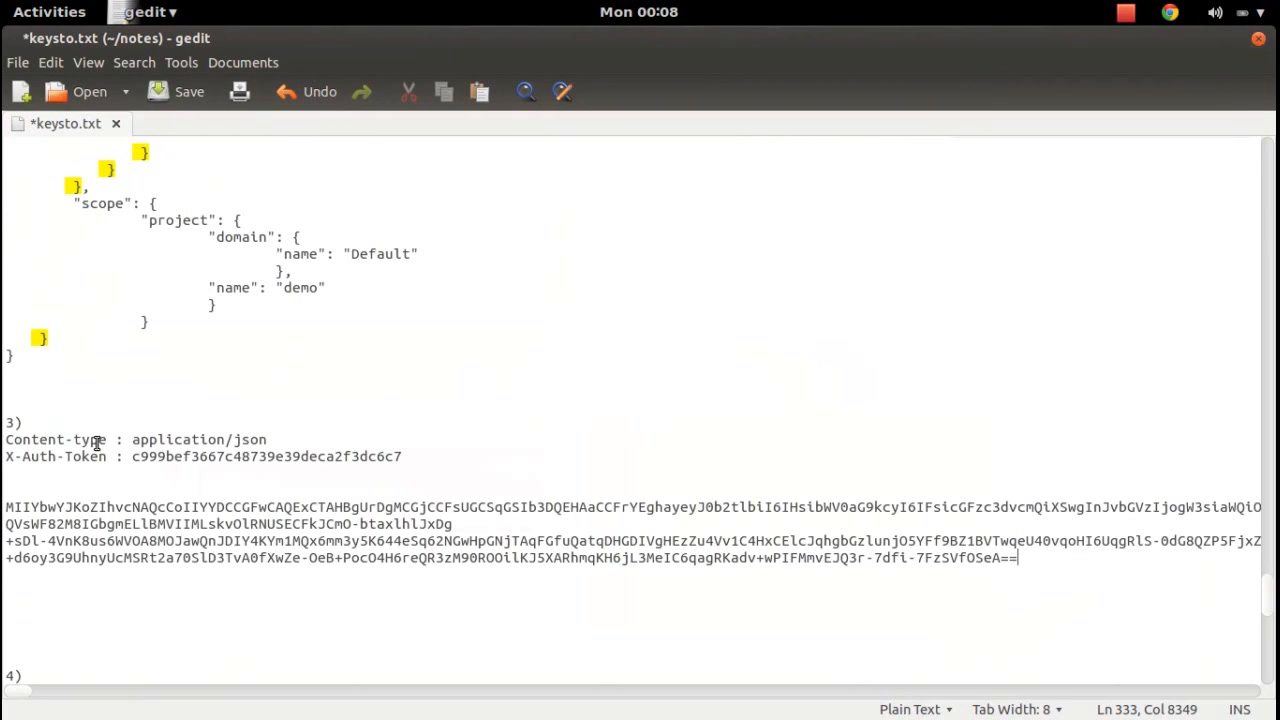
left_click(133, 456)
left_click_drag(133, 456, 5, 458)
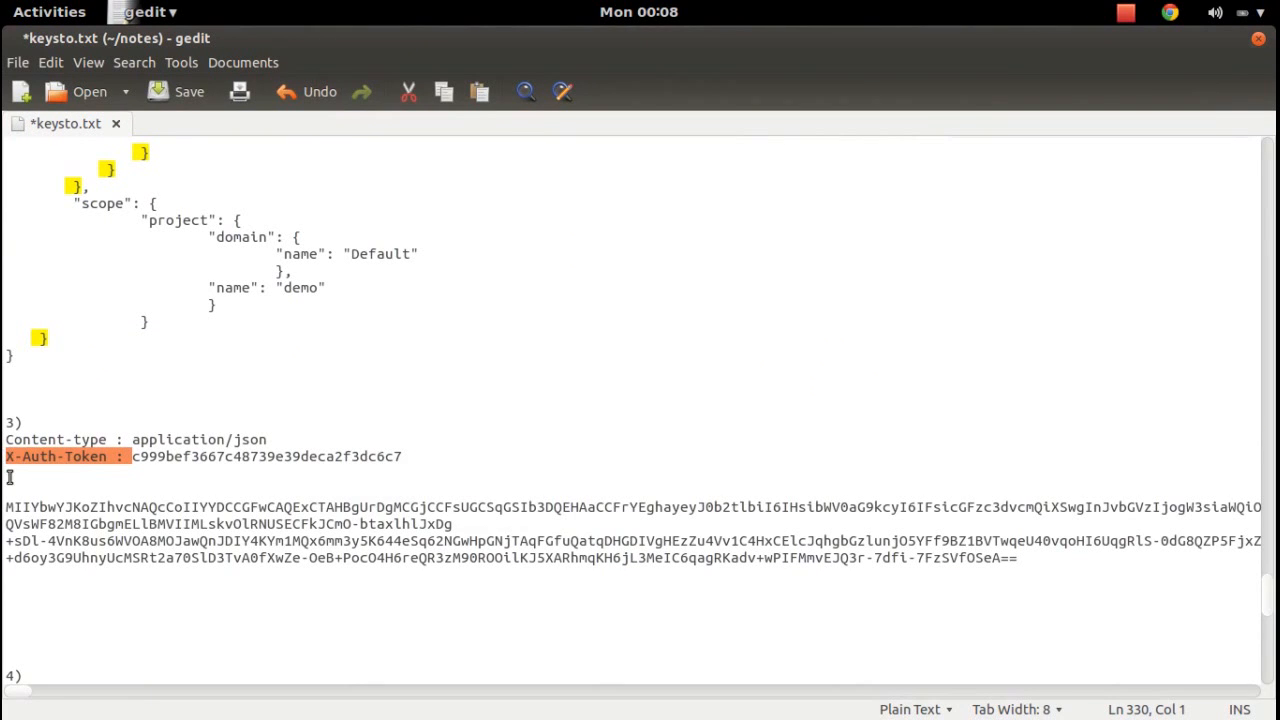
key("ctrl+c")
left_click(5, 507)
key("ctrl+v")
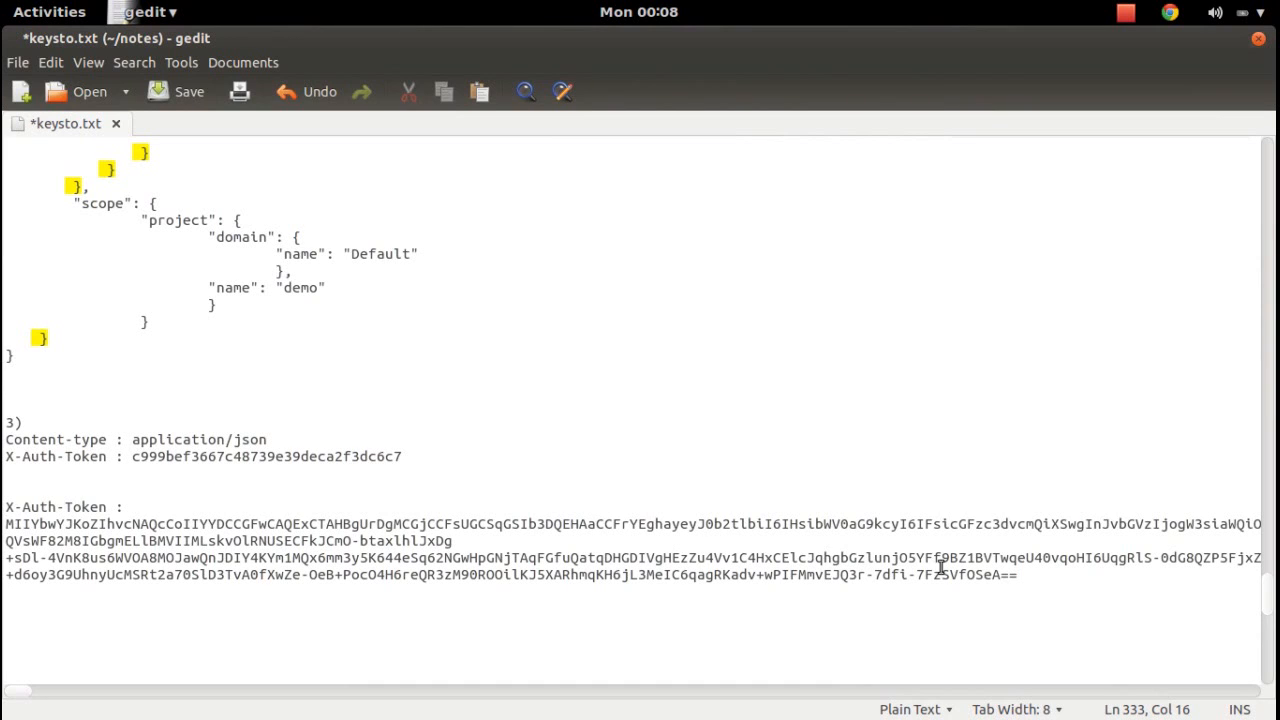
left_click_drag(1027, 579, 5, 512)
key("super")
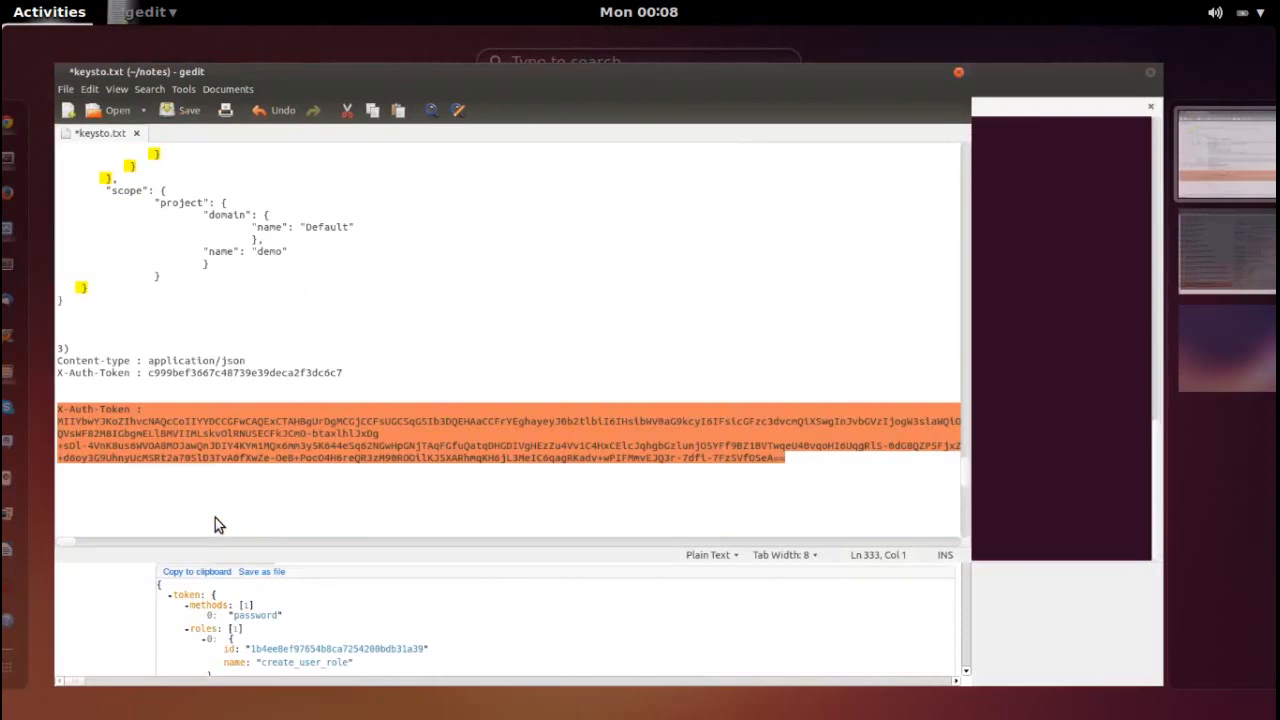
Paste the X-Auth-Token header below Content-type in the request headers.
left_click(389, 500)
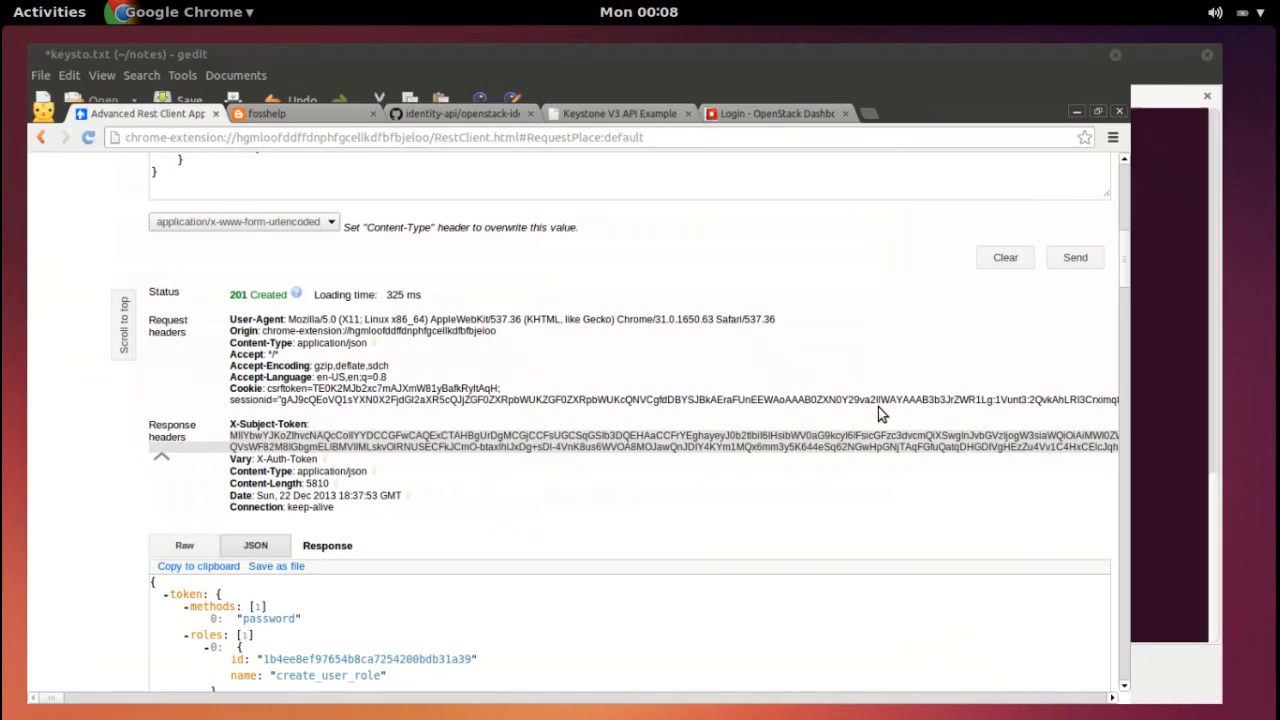
left_click(1268, 247)
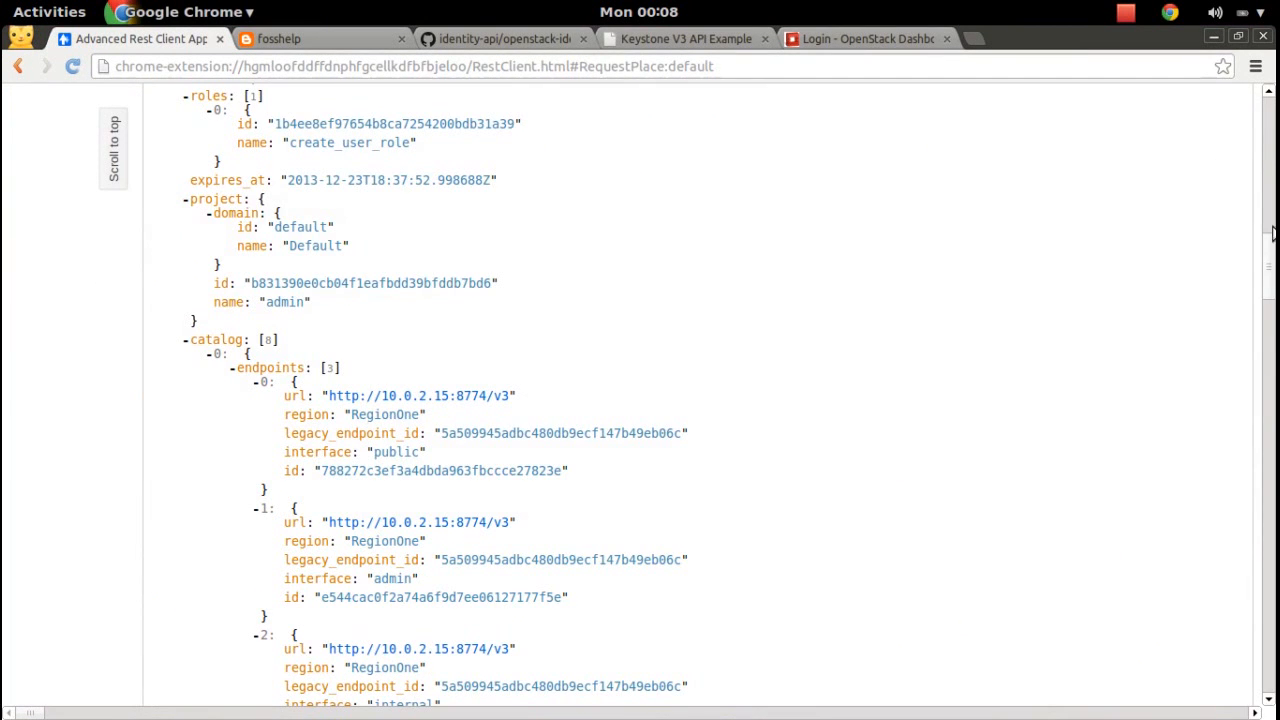
left_click_drag(1272, 233, 1258, 70)
left_click(762, 286)
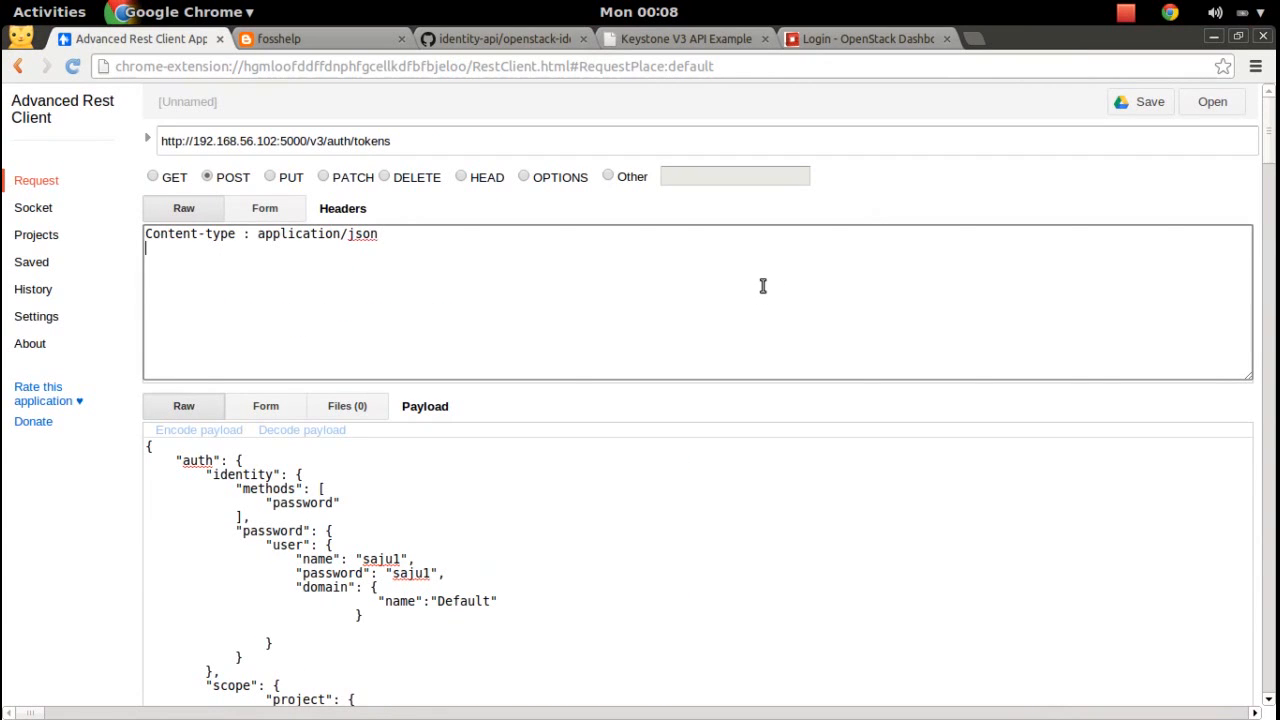
key("ctrl+v")
left_click_drag(1249, 334, 1255, 230)
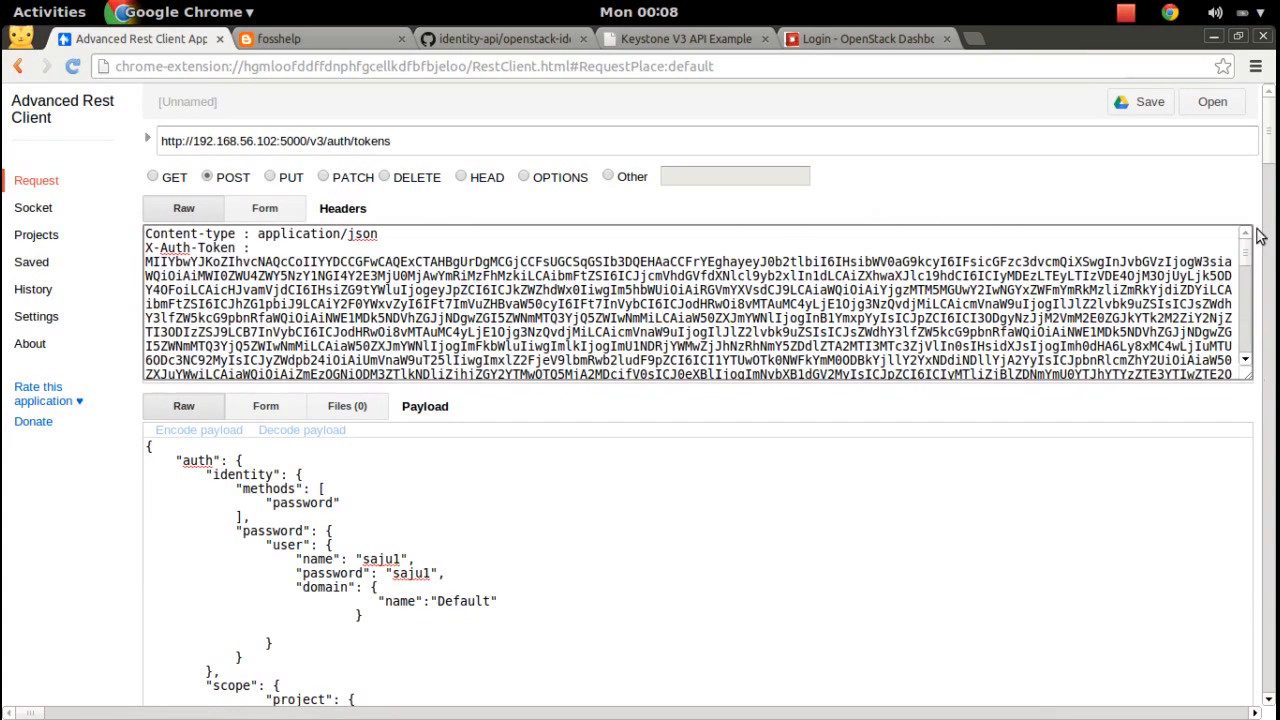
Empty the payload, change the URL ending to /v3/users, and send the POST.
left_click(858, 598)
key("ctrl+a")
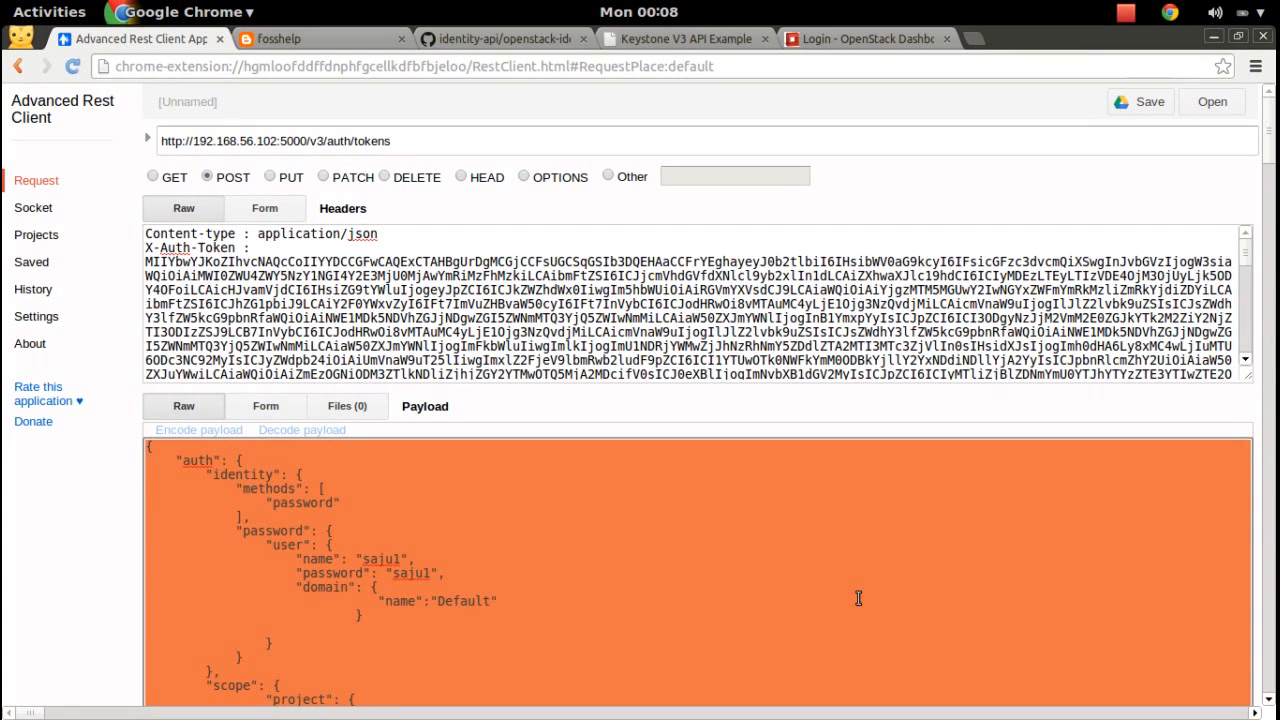
key("BackSpace")
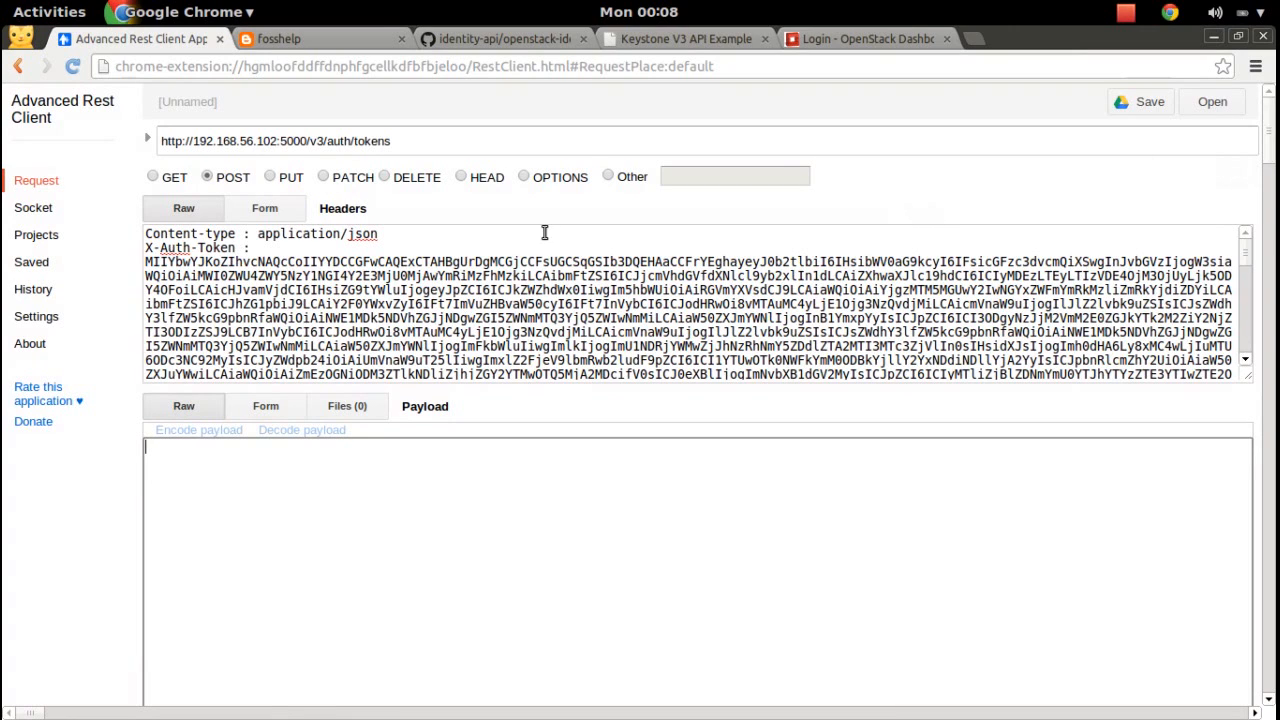
left_click_drag(328, 140, 388, 140)
type("users")
key("Return")
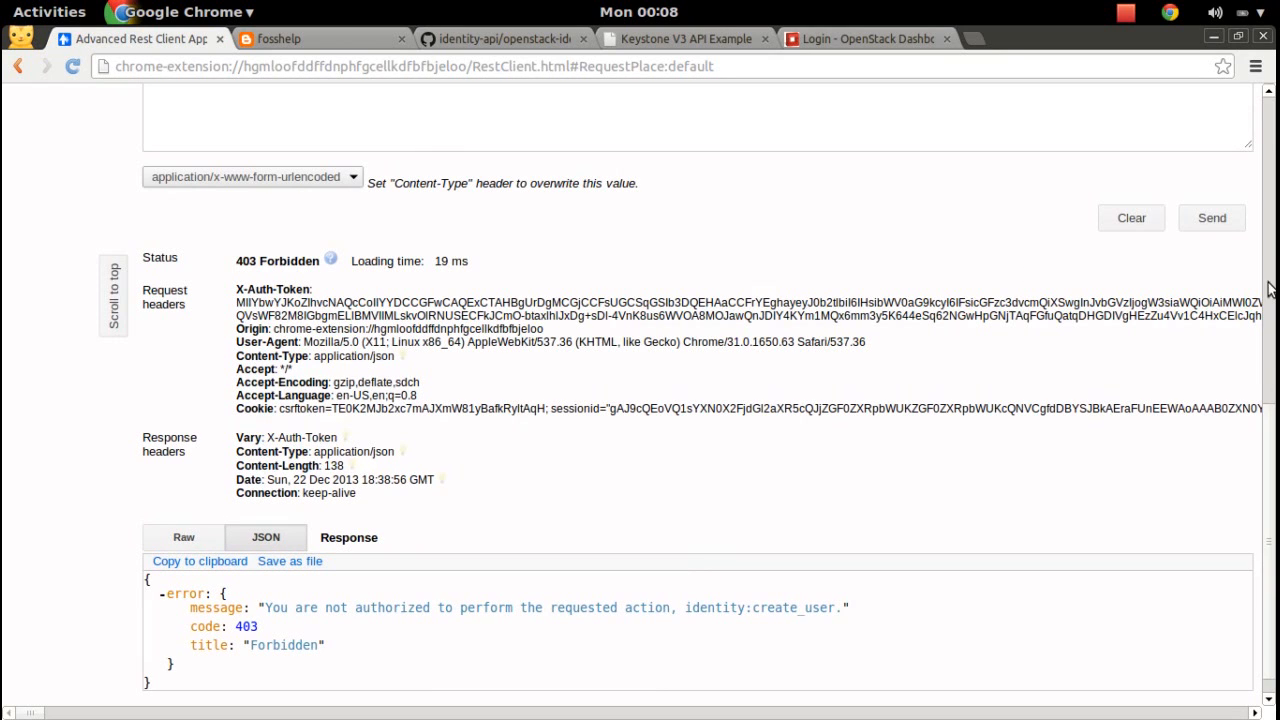
Resend the POST create-user request to /v3/users.
left_click_drag(1274, 430, 1273, 62)
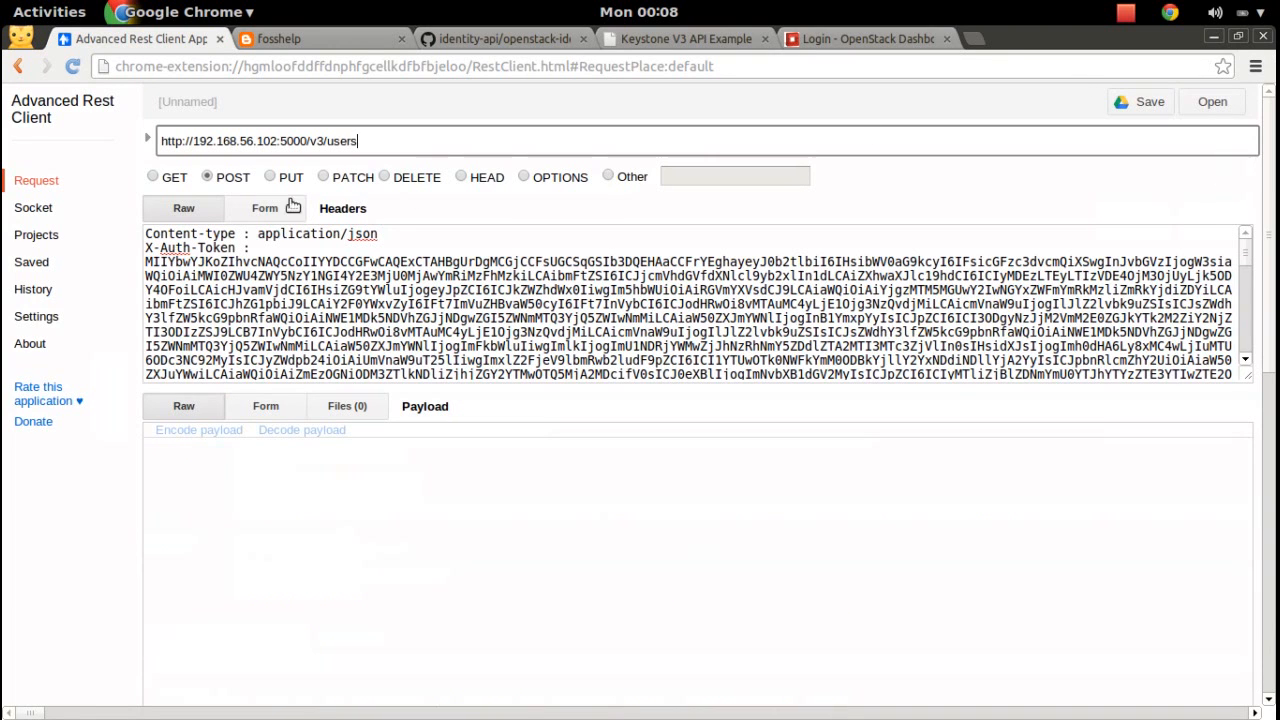
left_click(210, 177)
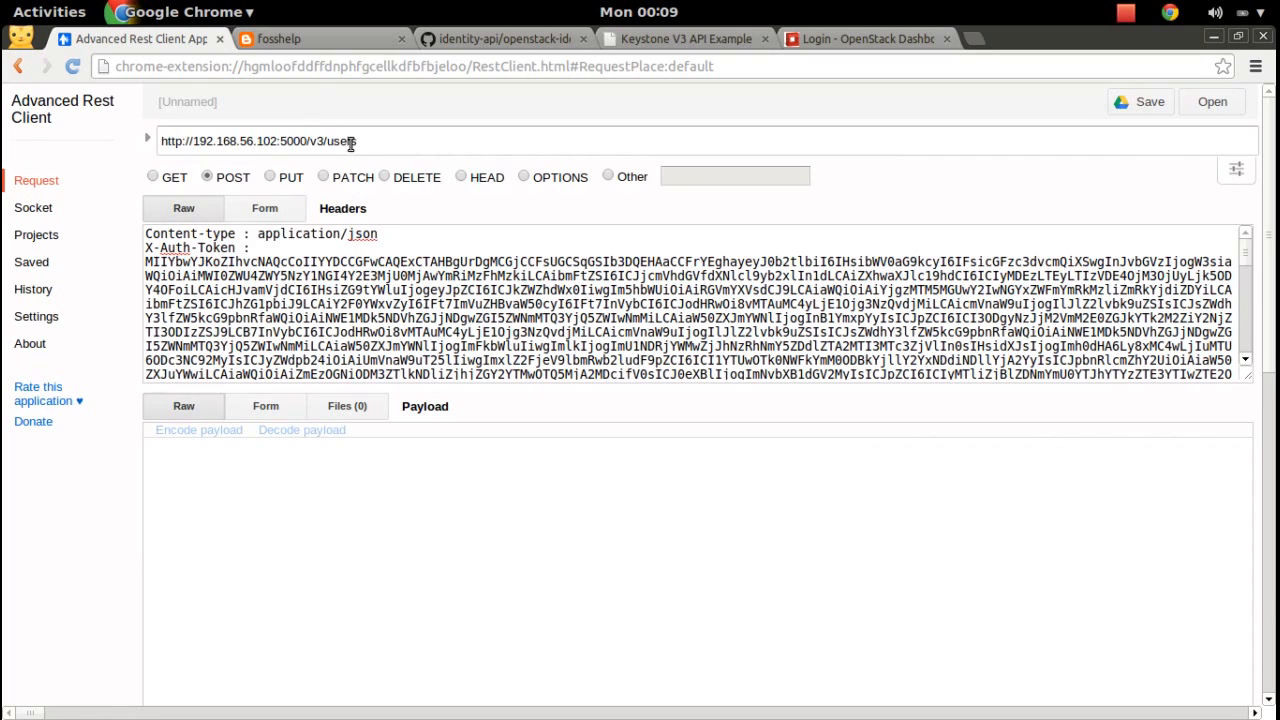
left_click_drag(365, 141, 160, 145)
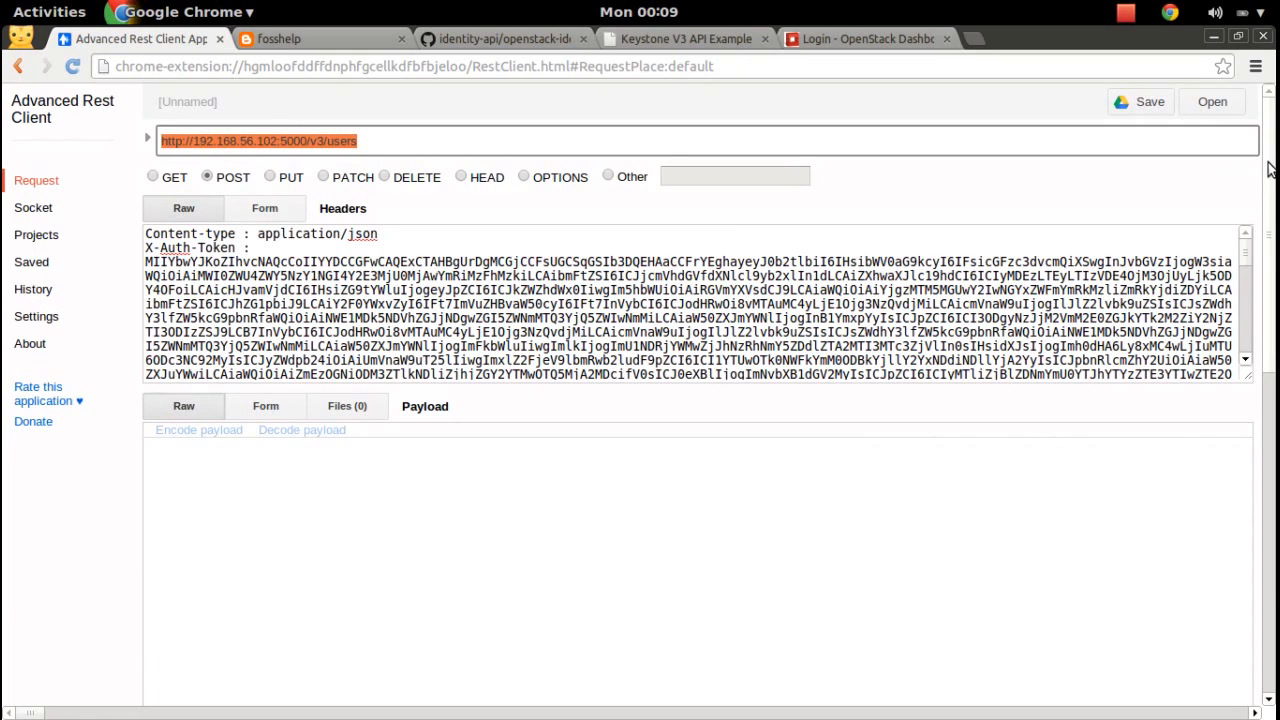
left_click_drag(1270, 168, 1272, 302)
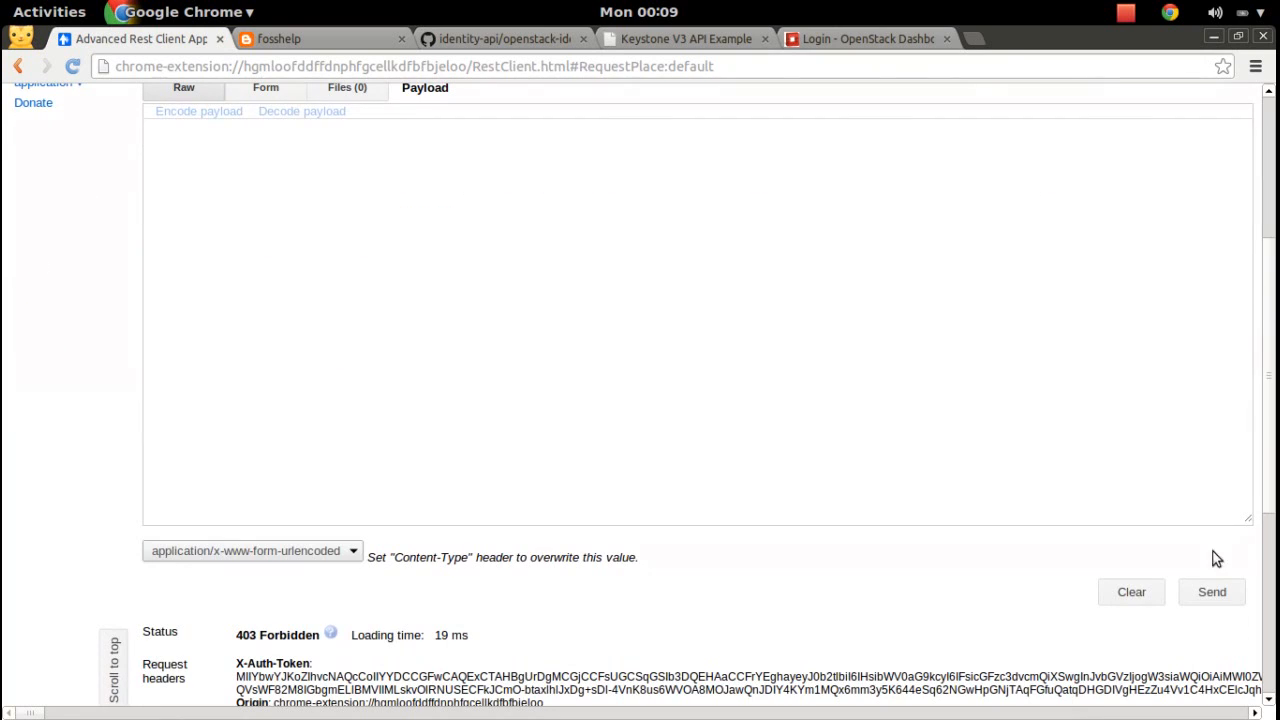
left_click(1211, 592)
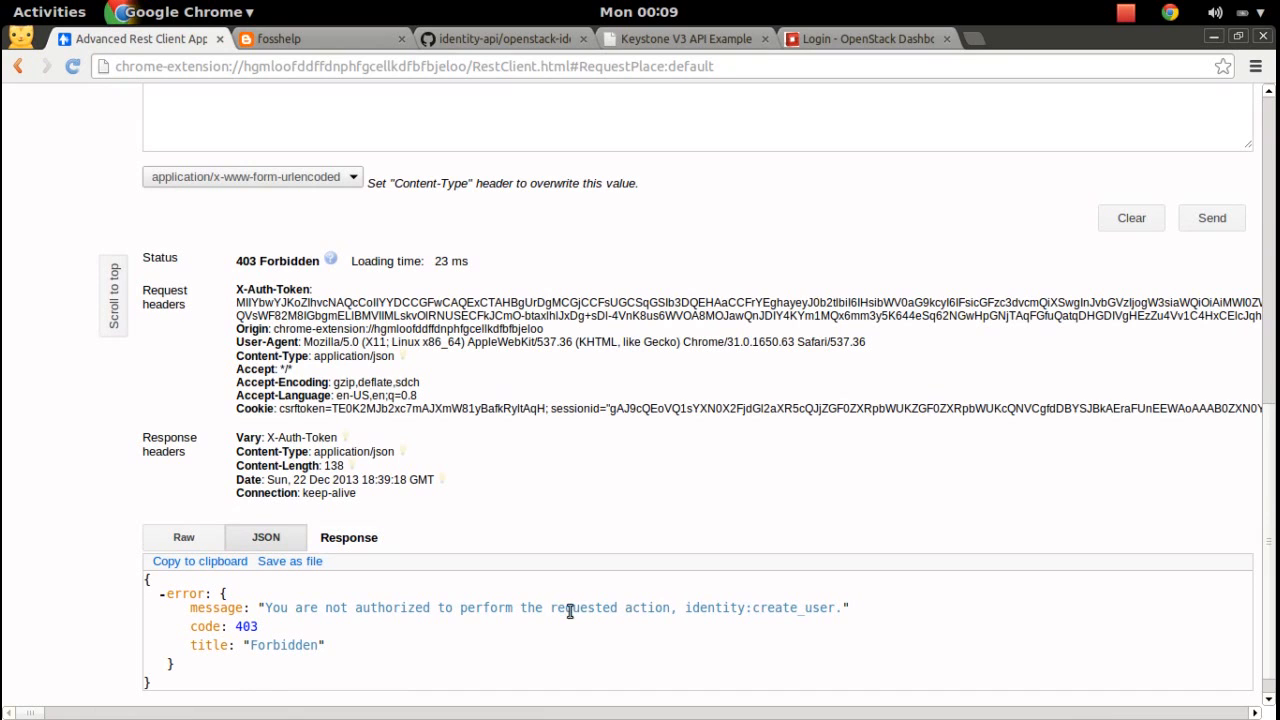
Check that the 403 error still names create_user, then open the window overview.
left_click_drag(549, 608, 618, 608)
left_click_drag(753, 608, 835, 608)
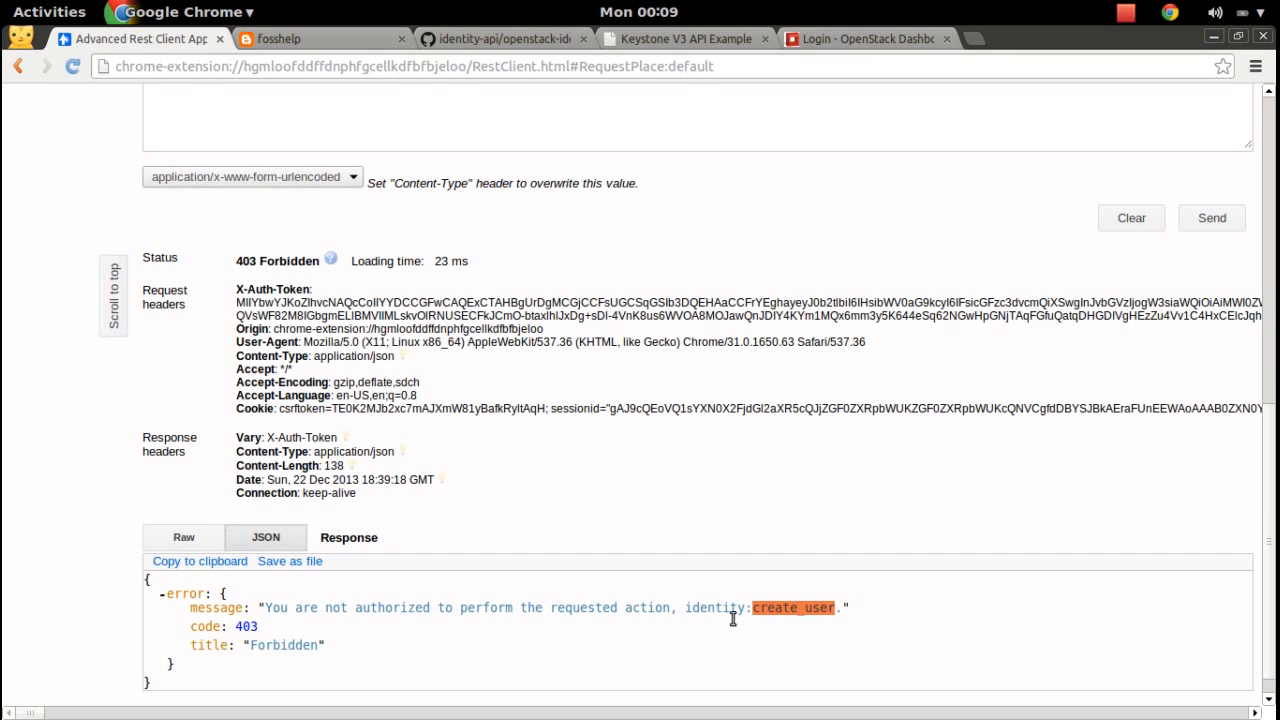
left_click(813, 598)
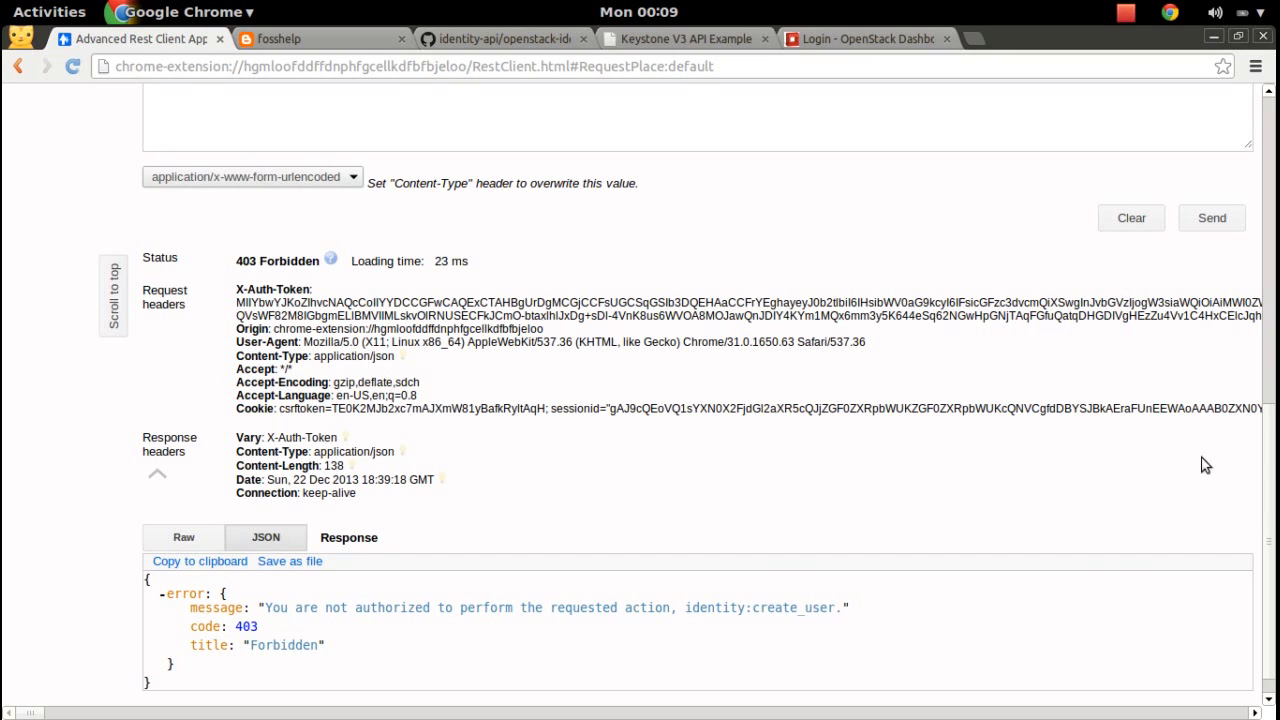
scroll(1205, 465, "up", 10)
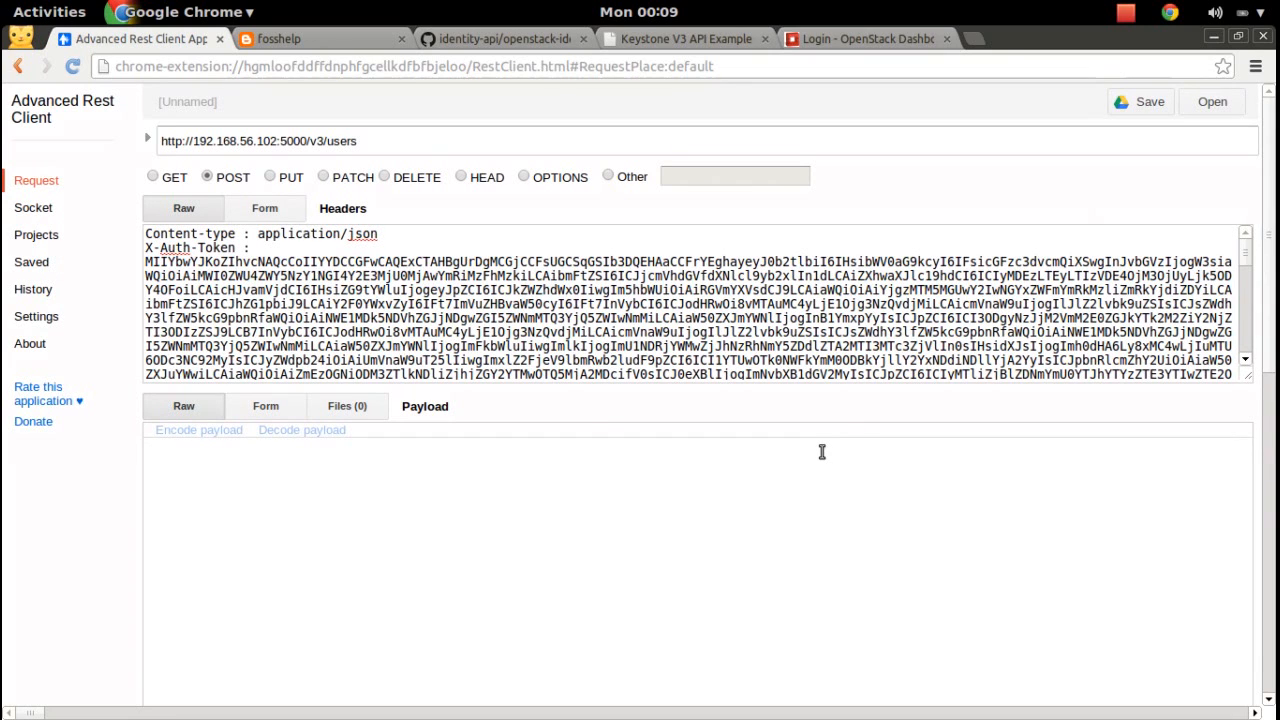
mouse_move(1267, 114)
left_mouse_down()
mouse_move(1267, 432)
mouse_move(1273, 118)
left_mouse_up()
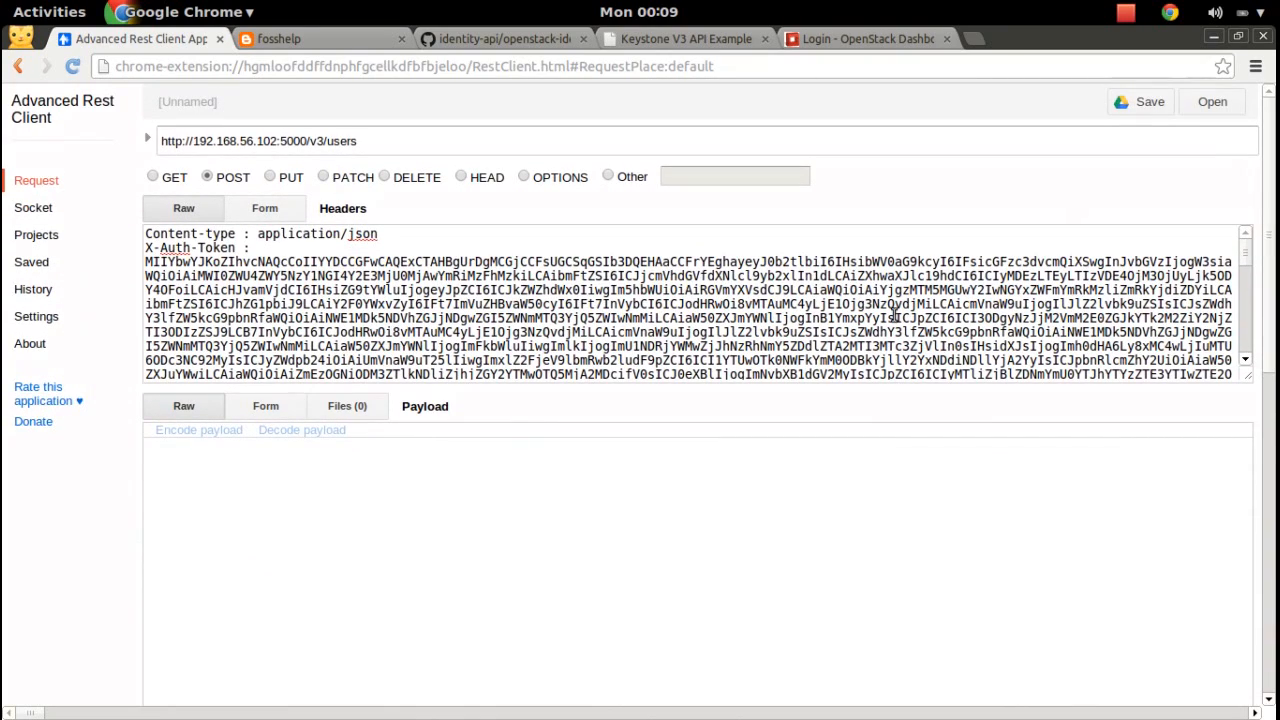
key("super")
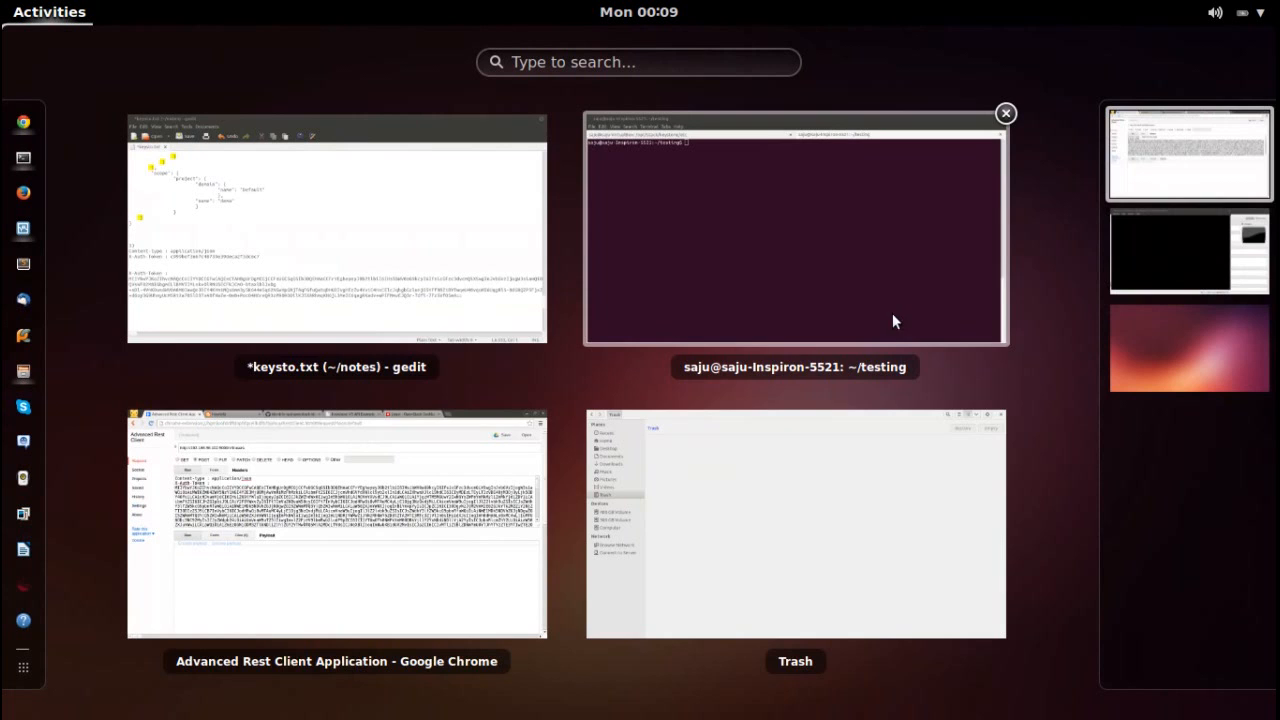
Bring up the VM window on workspace 2 and unlock its desktop with the password.
left_click(1121, 264)
left_click(800, 383)
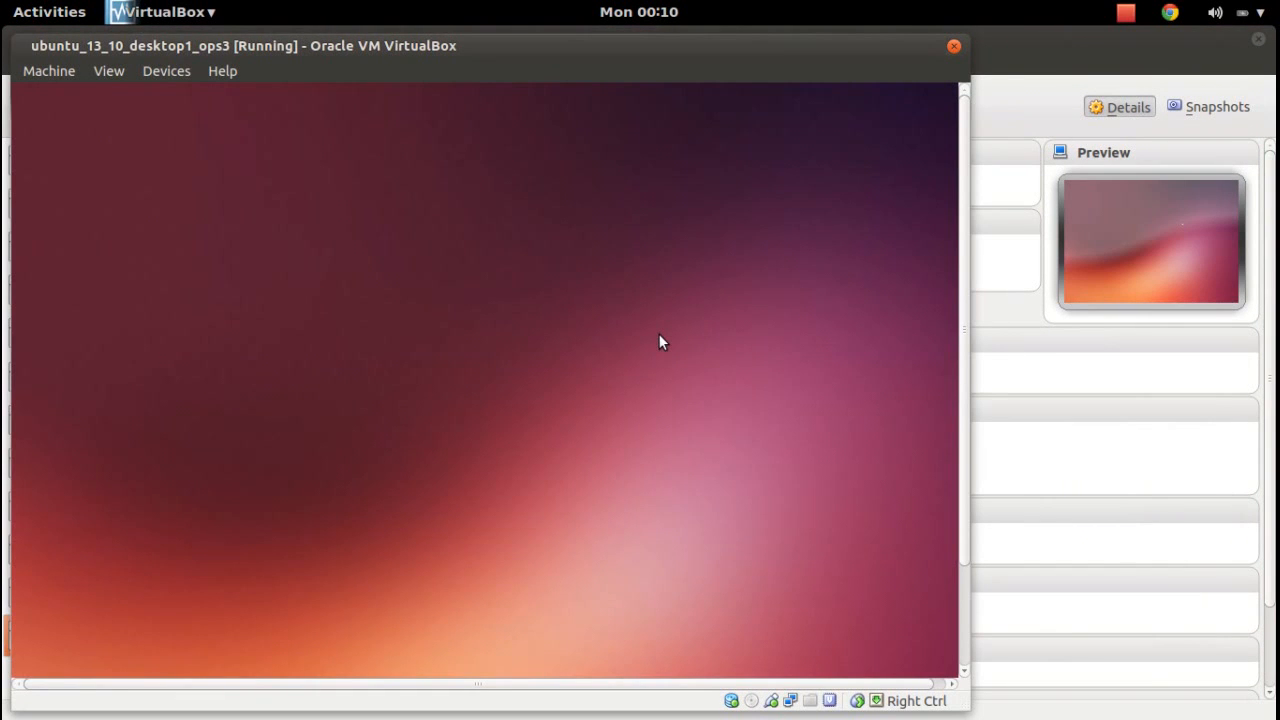
left_click(561, 374)
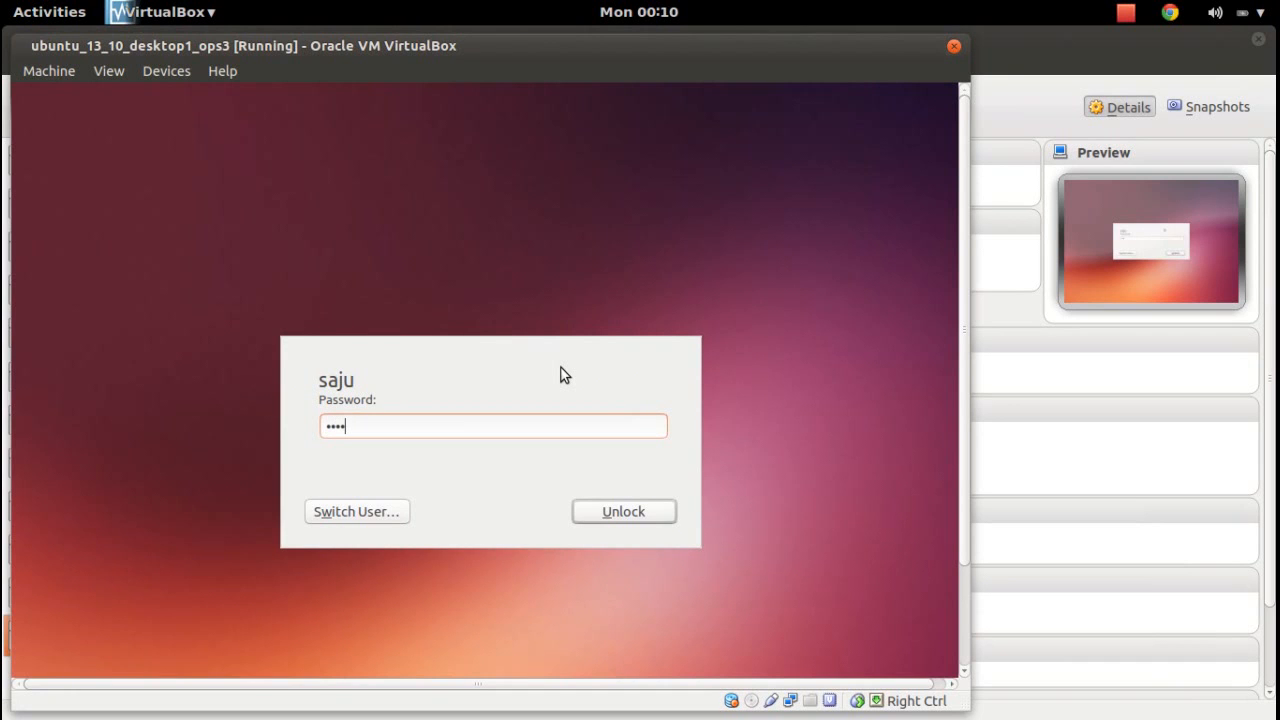
key("Return")
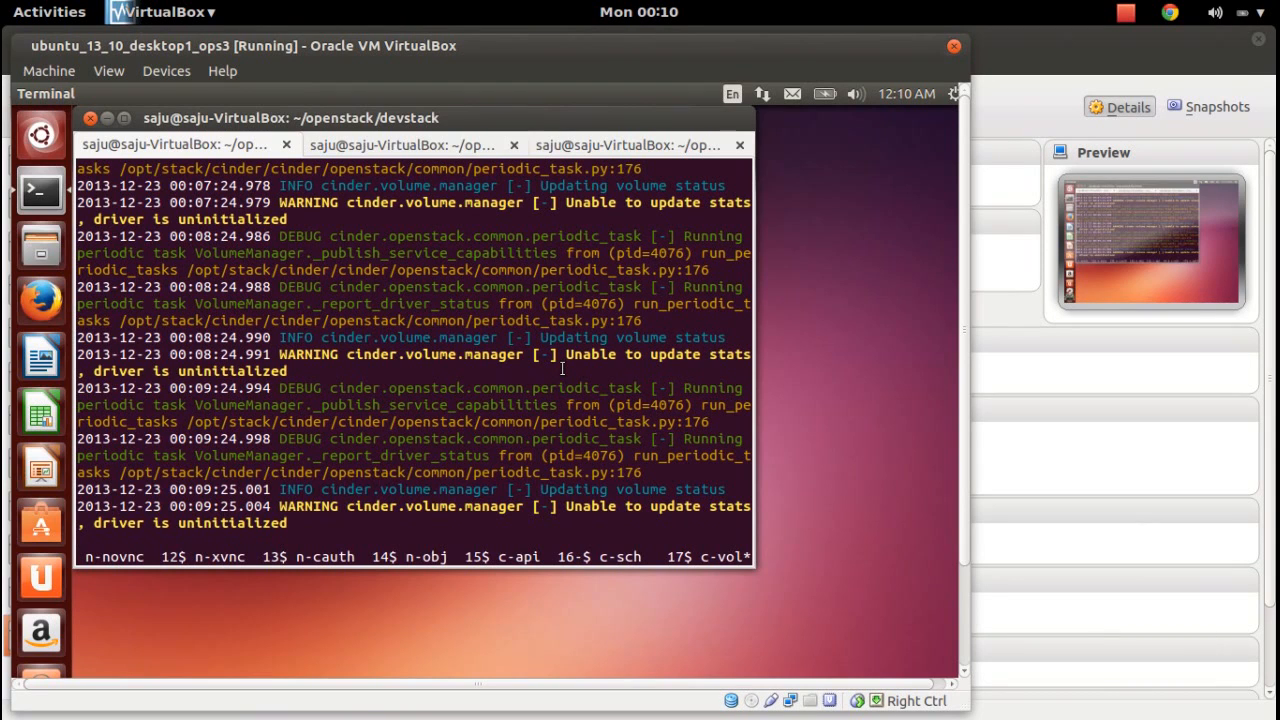
Open a second terminal tab at the ~/openstack/devstack prompt.
key("ctrl+shift+t")
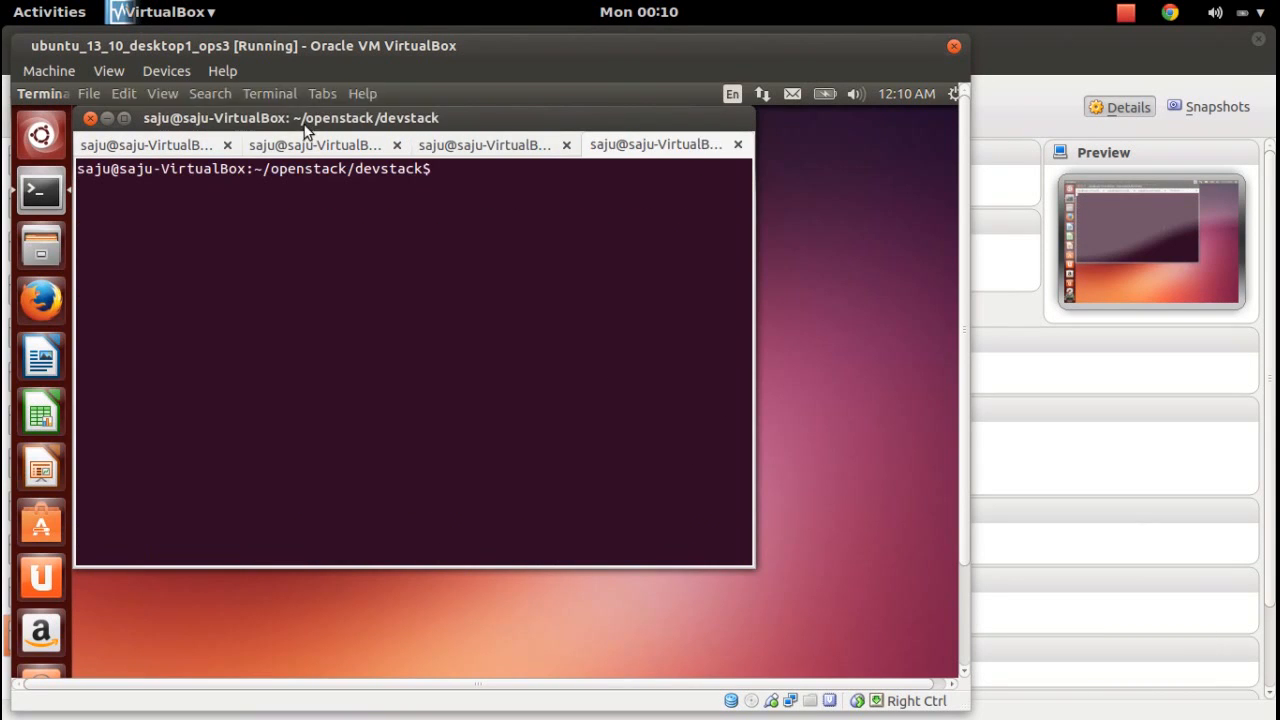
left_click(313, 145)
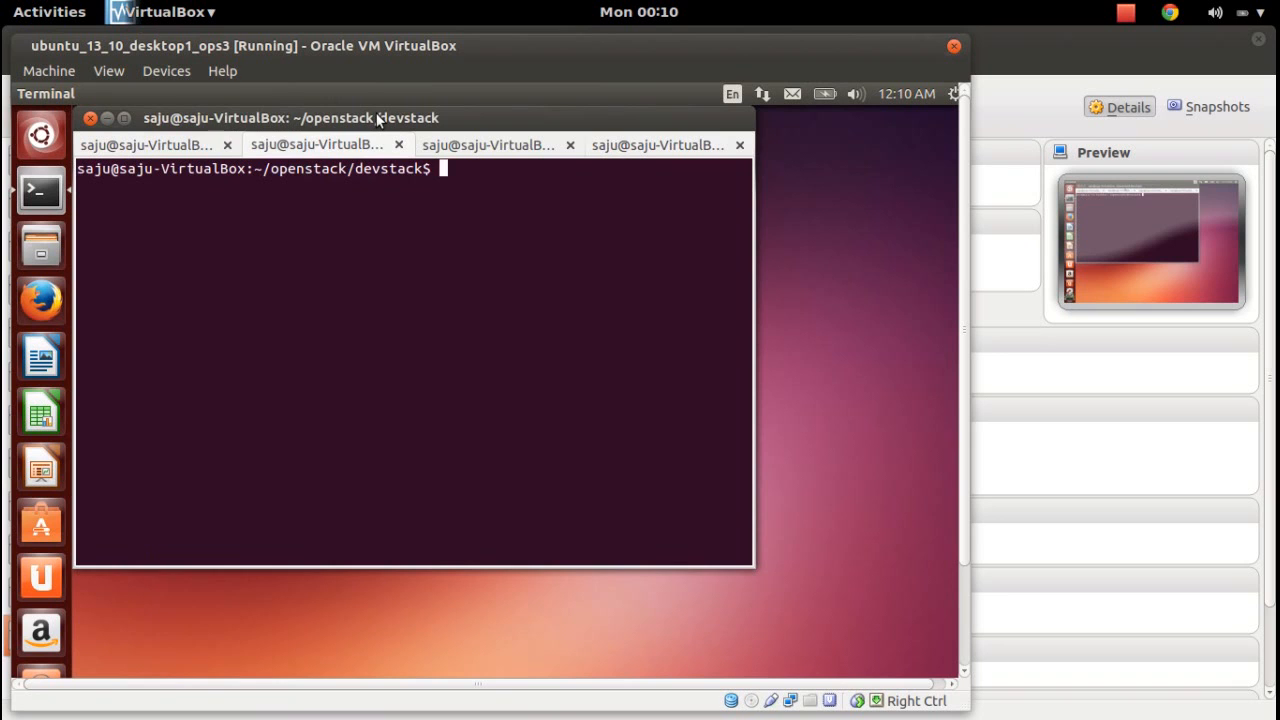
key("Return")
key("Return")
key("Return")
key("Return")
key("Return")
key("Return")
key("Return")
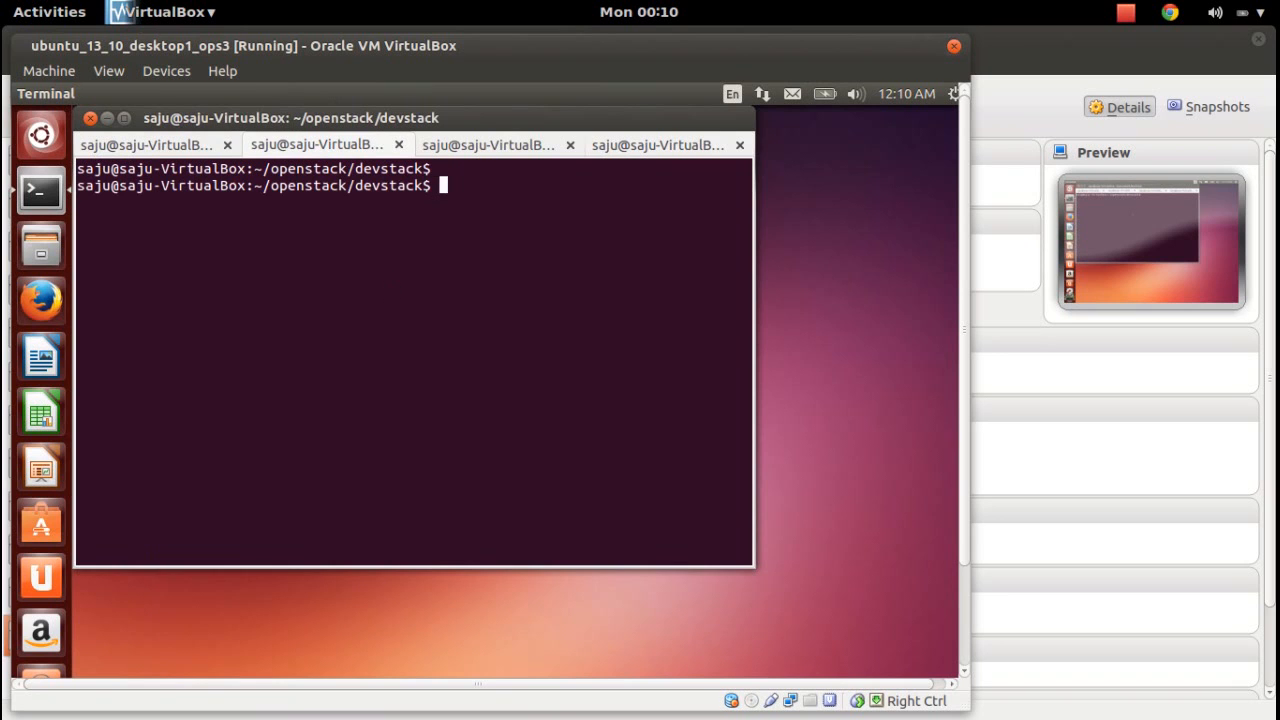
key("super")
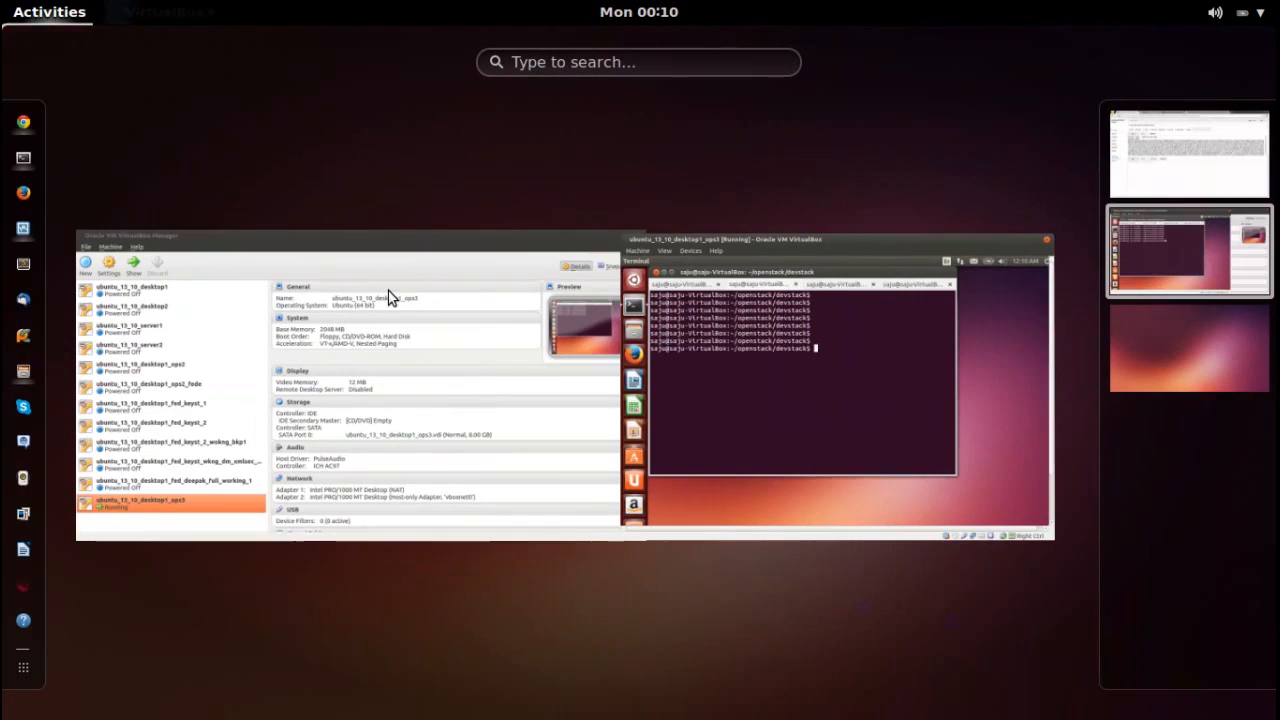
From the host terminal, ssh as the VM user to 192.168.56.102 and close the old tab.
left_click(1197, 163)
left_click(808, 262)
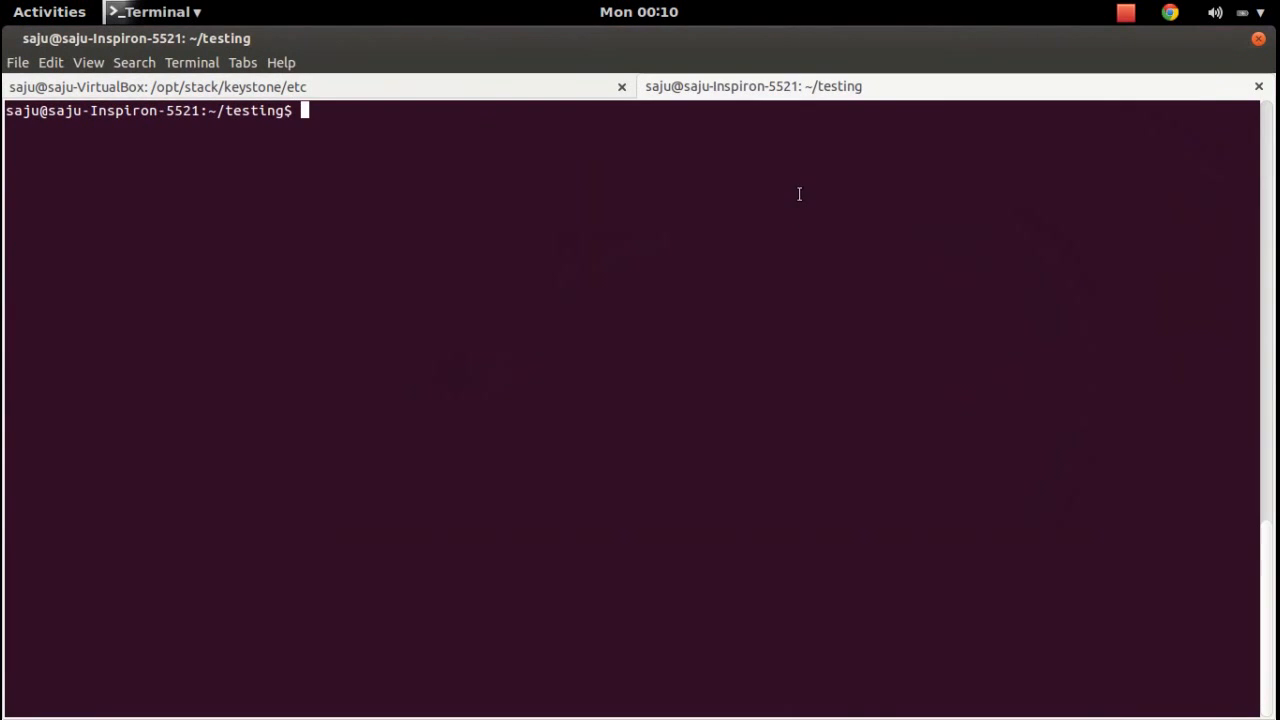
key("Return")
key("Return")
key("Return")
key("Return")
key("Return")
key("Return")
key("Return")
key("Return")
key("Return")
key("Return")
key("Return")
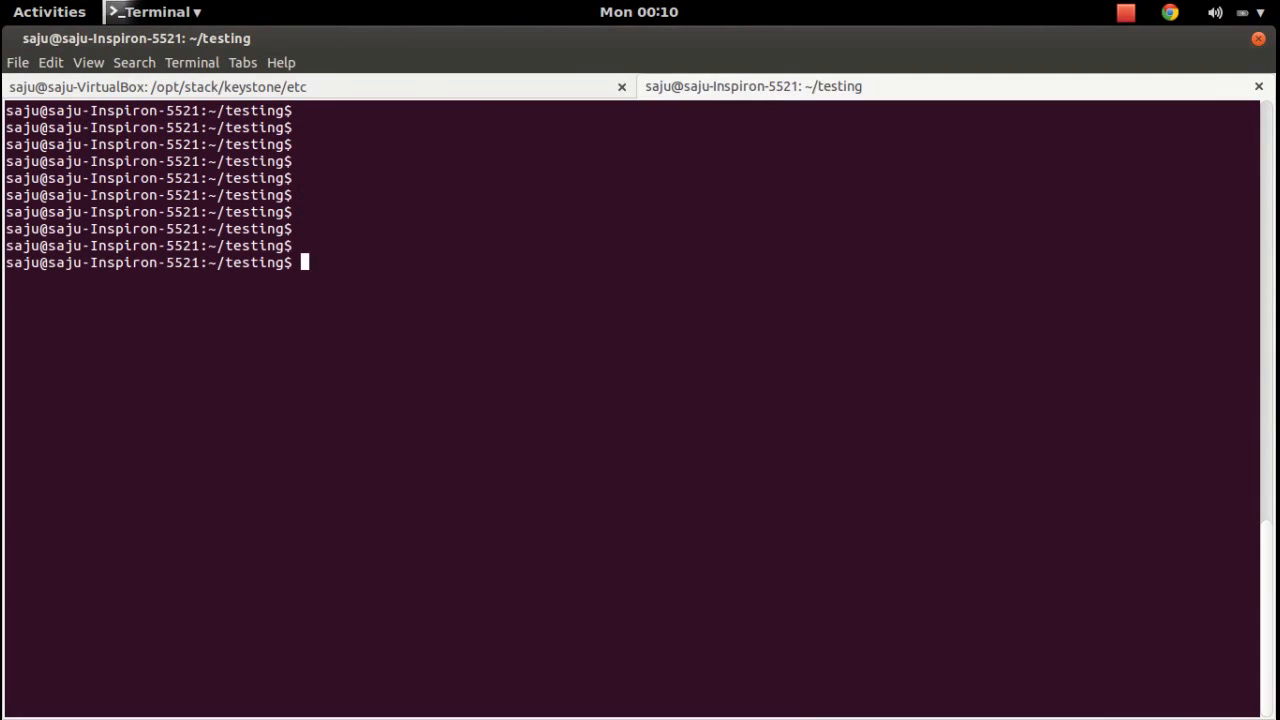
type("sssh")
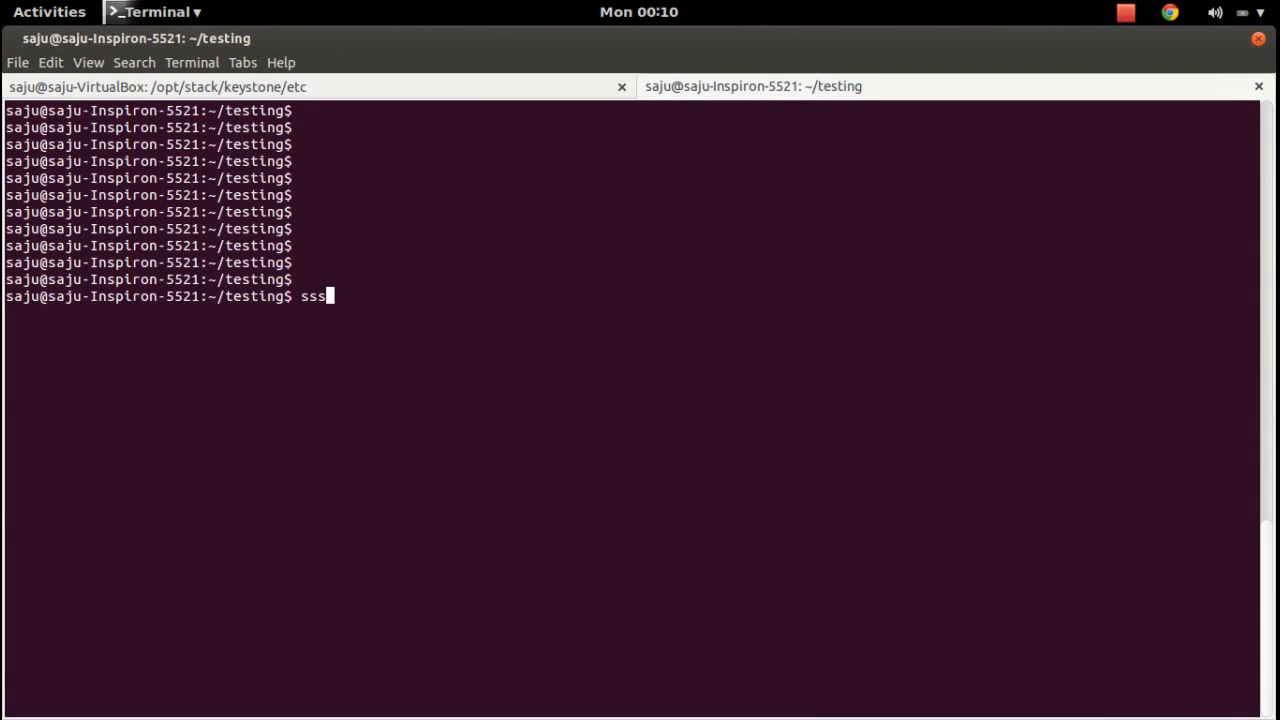
key("BackSpace")
key("BackSpace")
key("BackSpace")
type("sh saju@192.16")
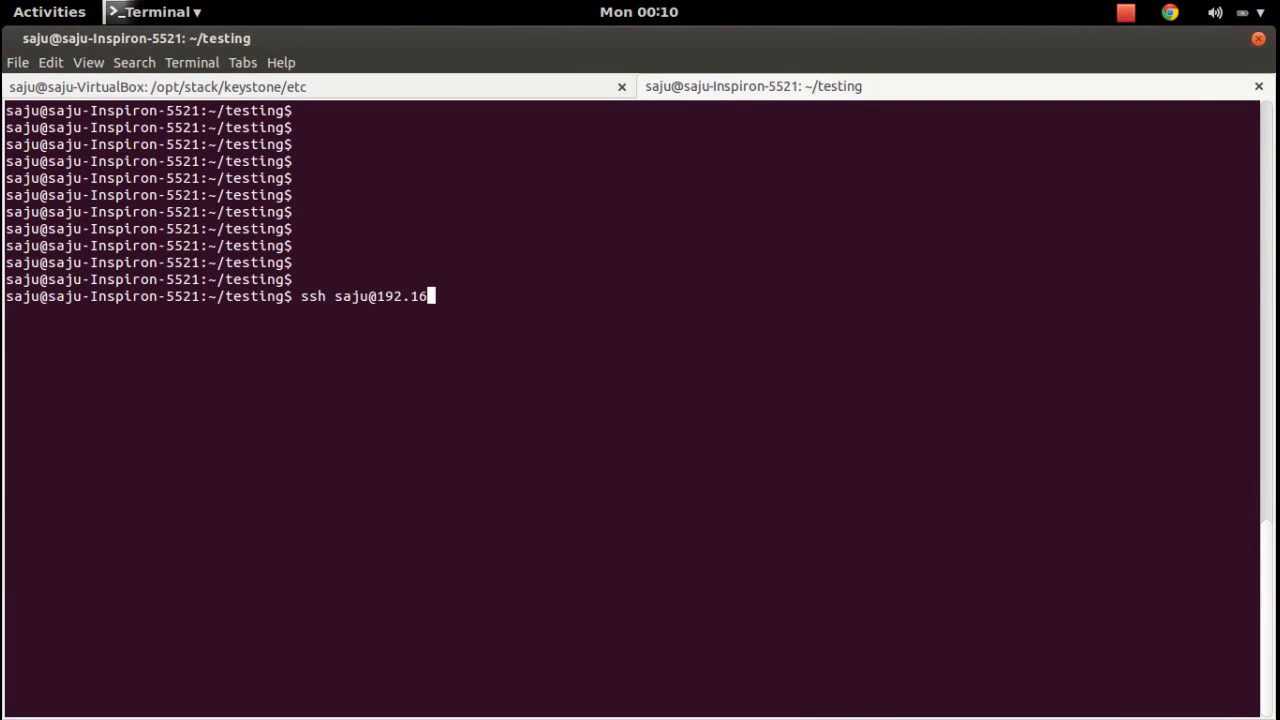
type("8.56.102")
key("Return")
left_click(621, 87)
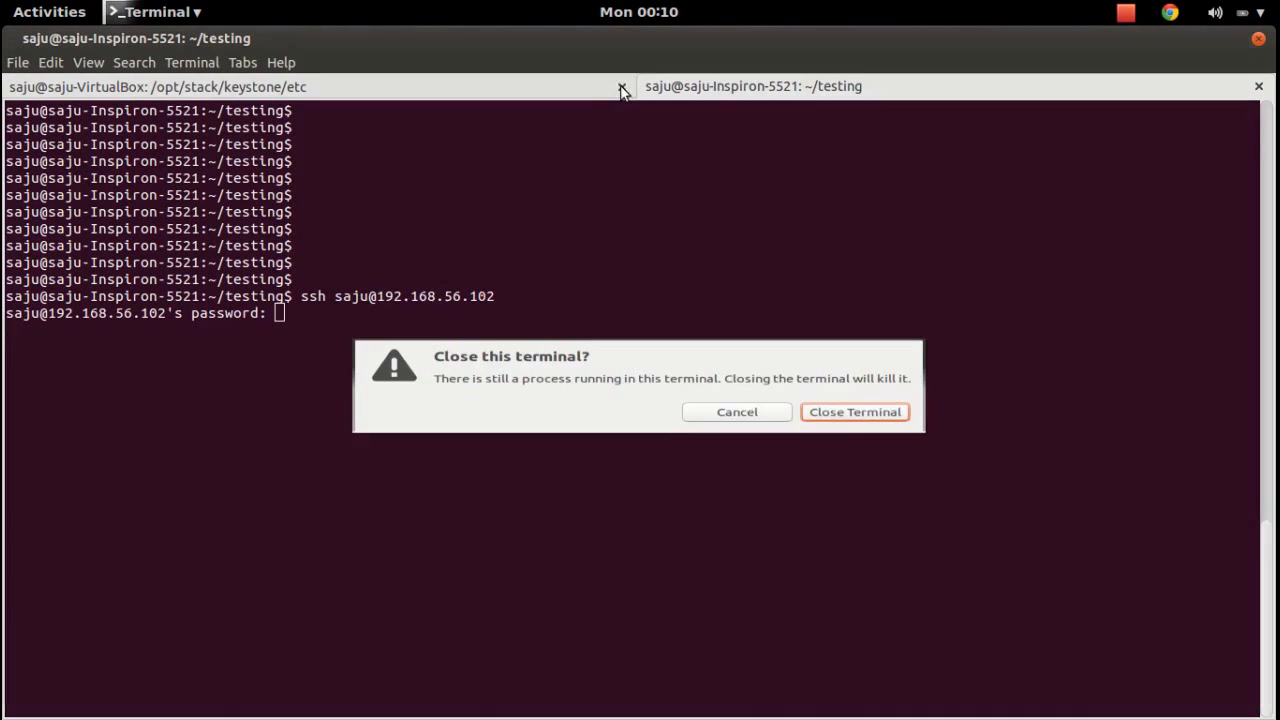
left_click(832, 426)
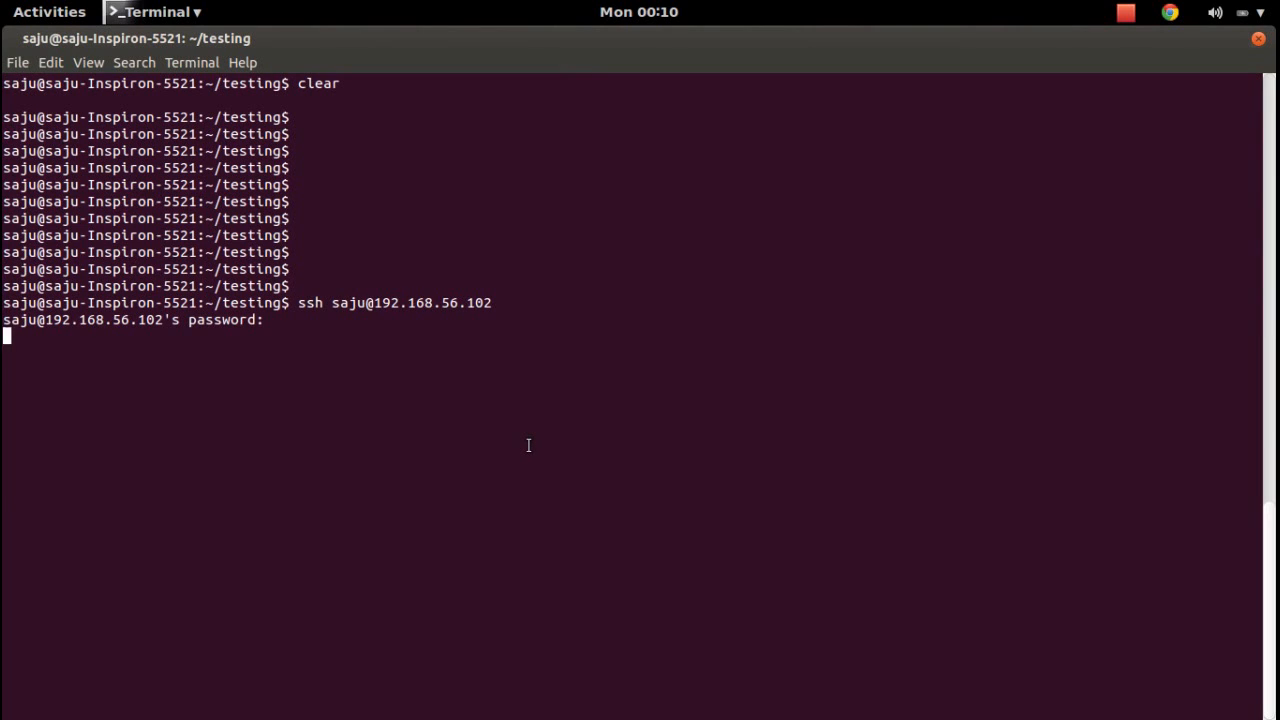
Finish the login, clear the screen and change into /opt/stack/keystone.
key("Return")
key("Return")
key("Return")
key("Return")
key("Return")
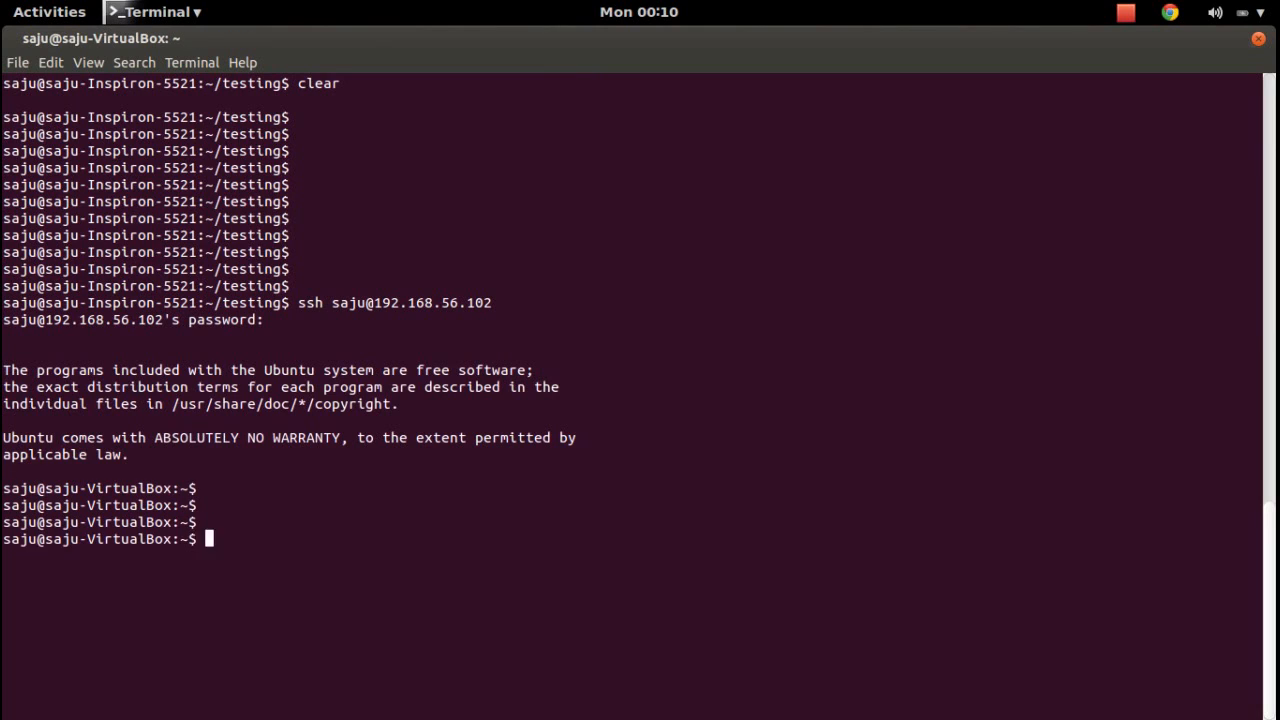
type("clear")
key("Return")
key("Return")
key("Return")
key("Return")
key("Return")
key("Return")
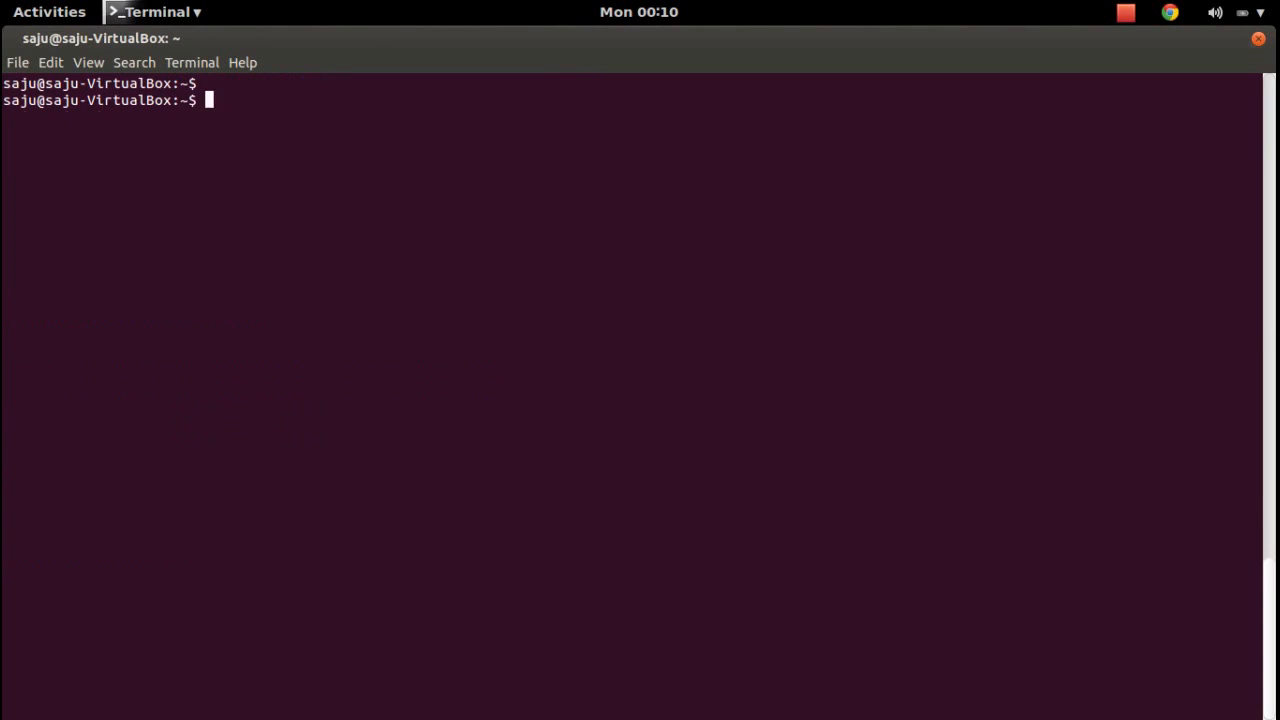
type("cd /opt/")
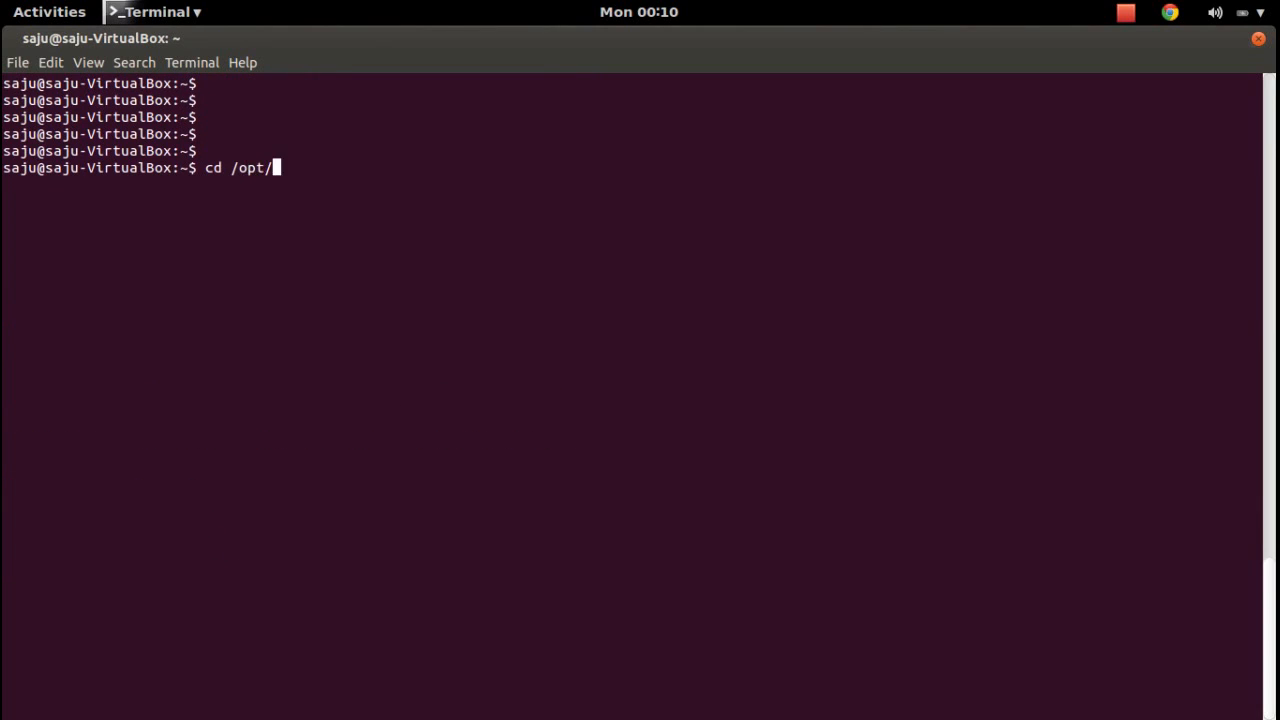
type("st")
key("Tab")
type("k")
key("Tab")
key("Return")
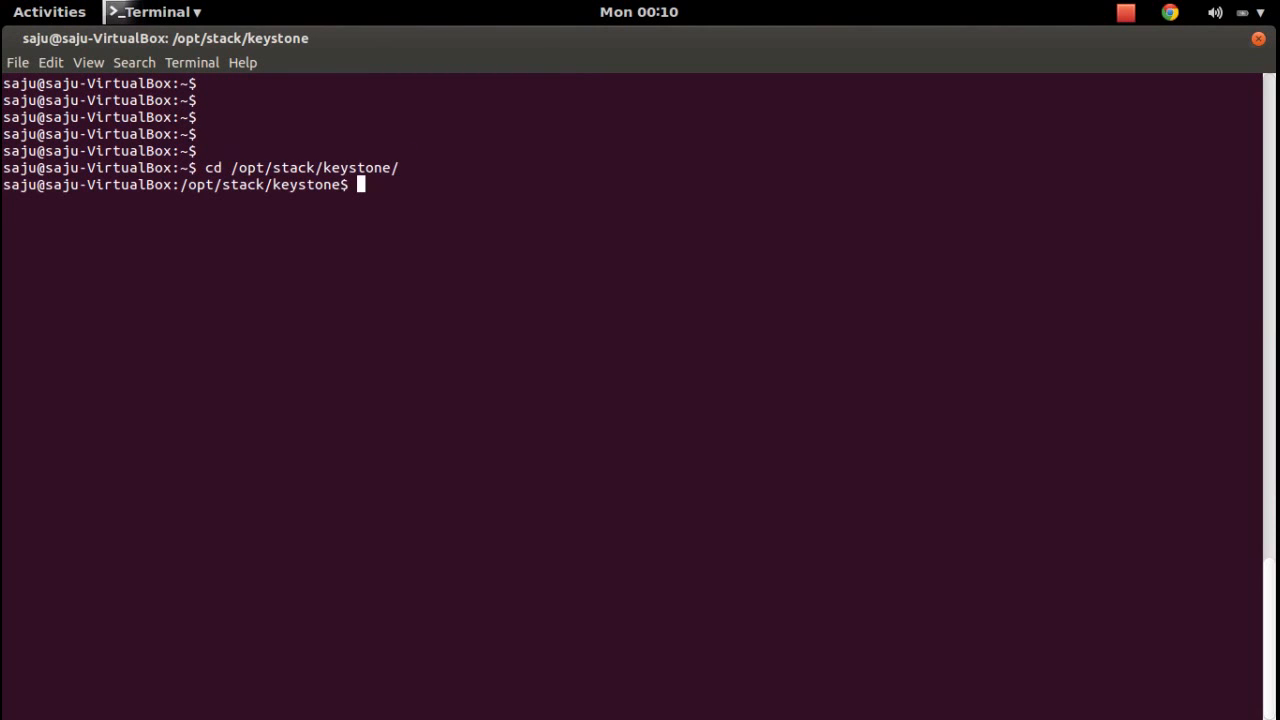
key("Return")
key("Return")
key("Return")
Change into /etc/keystone.
type("ls")
key("BackSpace")
key("BackSpace")
type("cd /e")
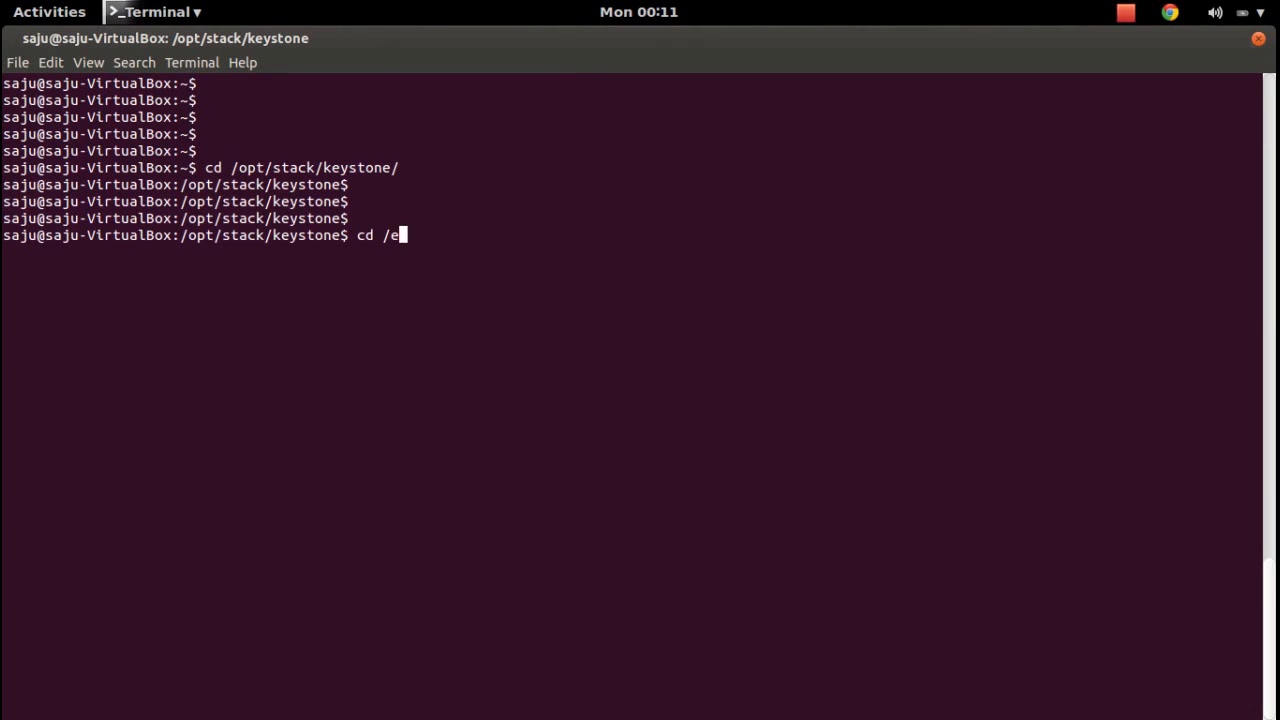
key("Tab")
type("key")
key("Tab")
key("Return")
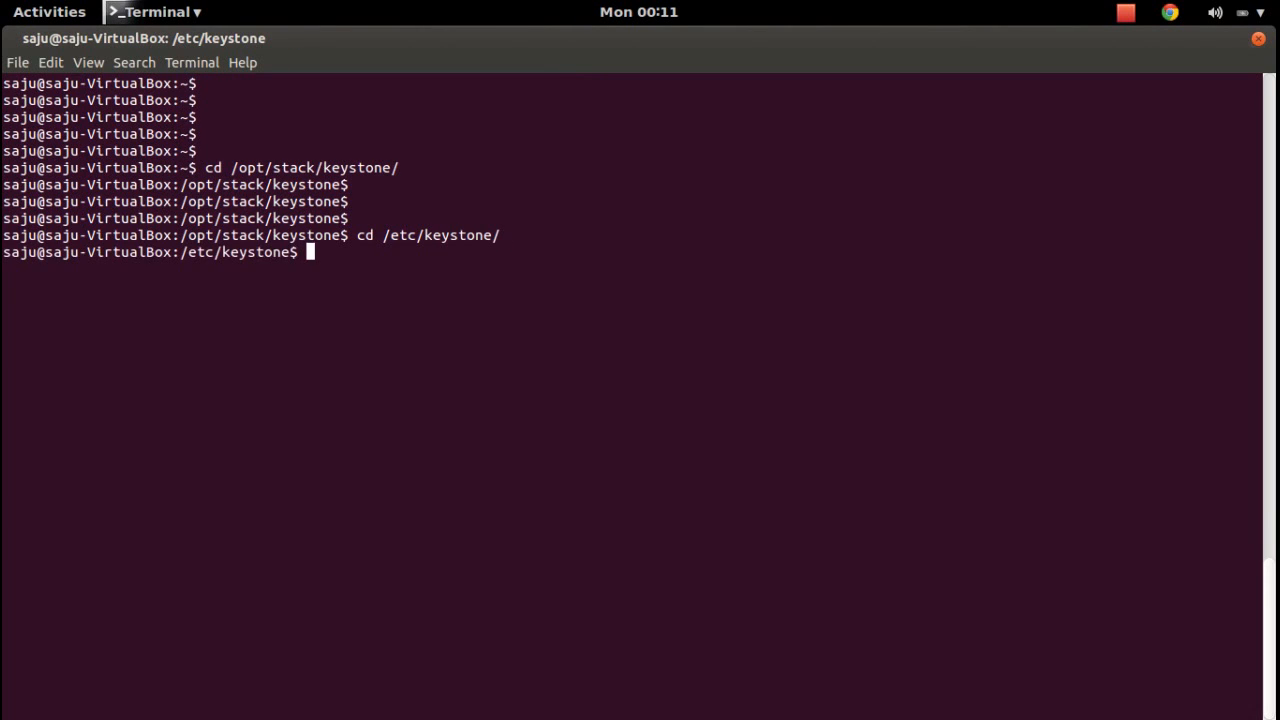
key("Return")
key("Return")
List the /etc/keystone files, print the directory, and open policy.json in vim.
type("ls")
key("Return")
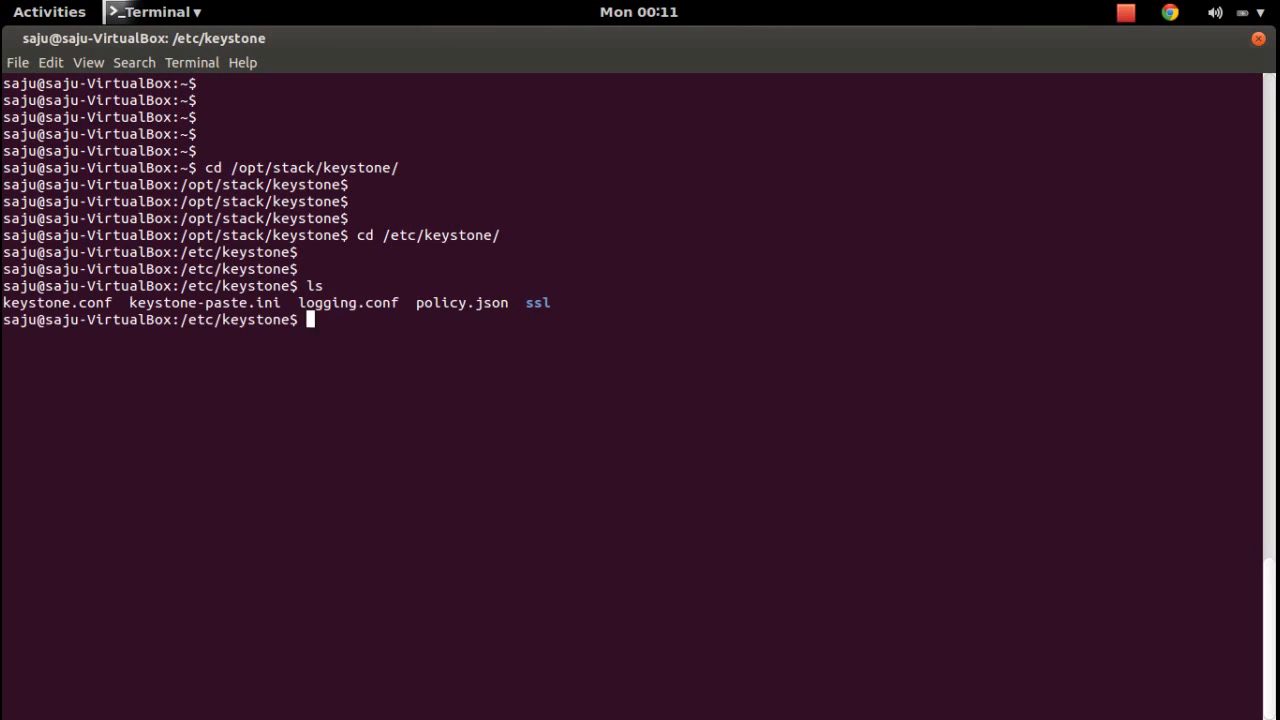
key("Return")
key("Return")
type("pwd")
key("Return")
key("Return")
key("Return")
key("Return")
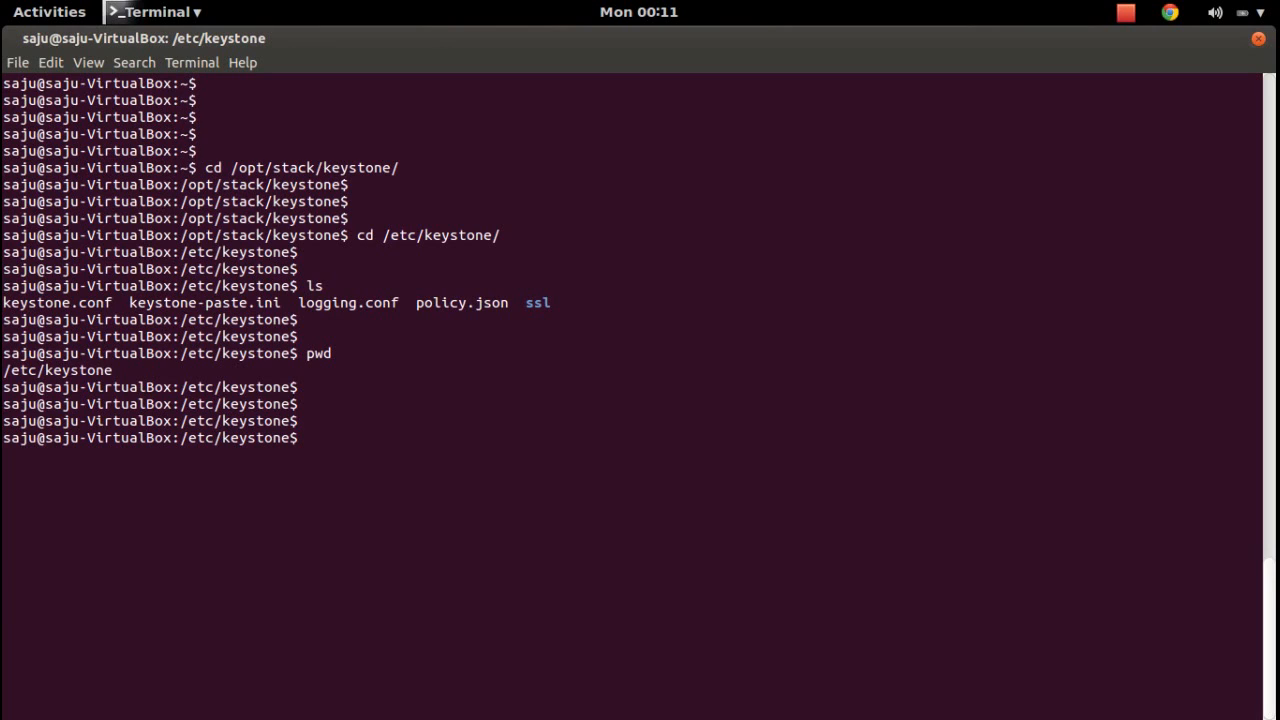
type("vim policy.json")
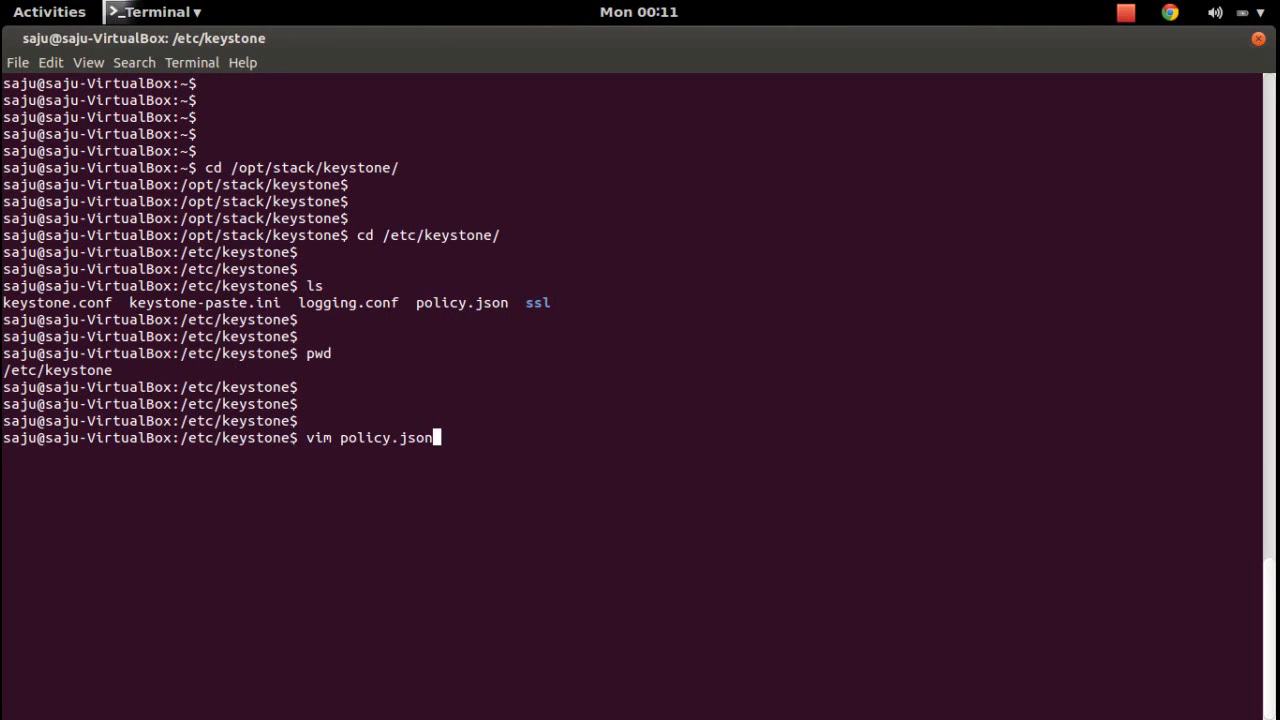
key("Return")
Open a new line below admin_required and enter the "create_user_rule" key.
key("Down")
key("Right")
key("Right")
key("Right")
key("Right")
key("Right")
key("Right")
key("Right")
key("Right")
key("Right")
key("Right")
key("Right")
key("Right")
key("Right")
key("Right")
key("Right")
key("Right")
key("Right")
key("Right")
key("Right")
key("Right")
key("Right")
key("Right")
key("Right")
key("Right")
key("Right")
key("Right")
key("Right")
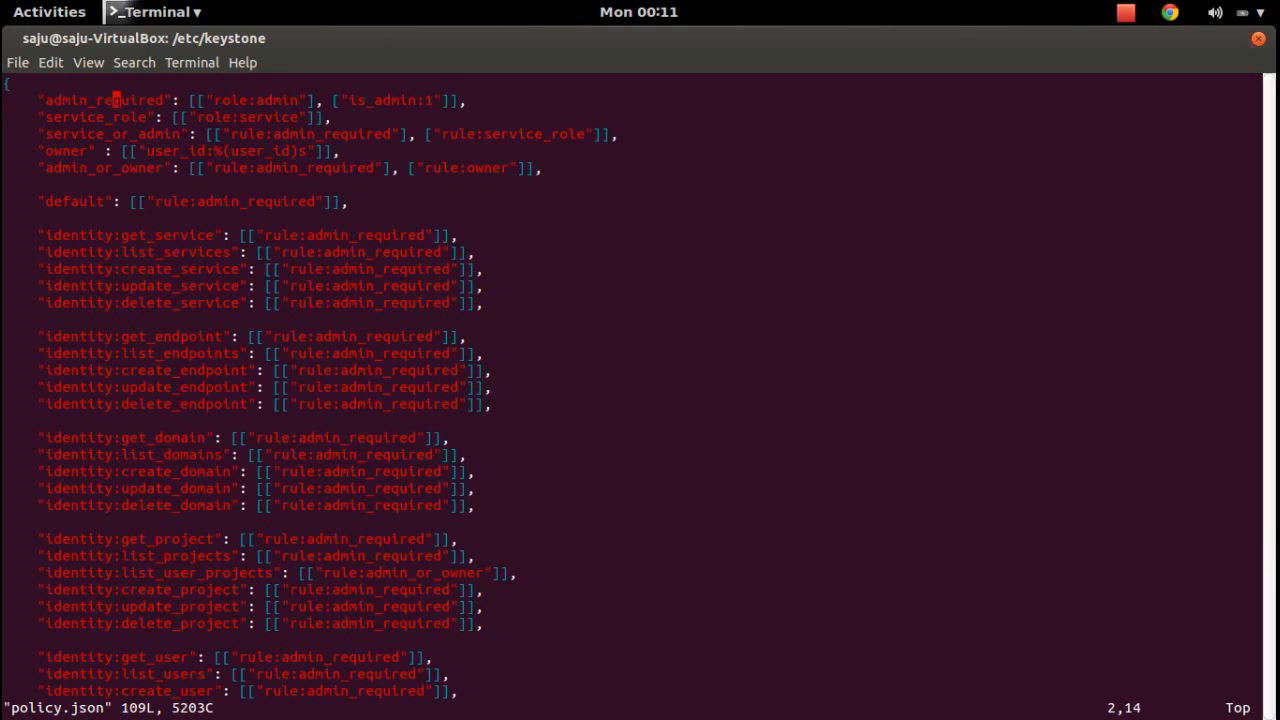
key("i")
key("Right")
key("Return")
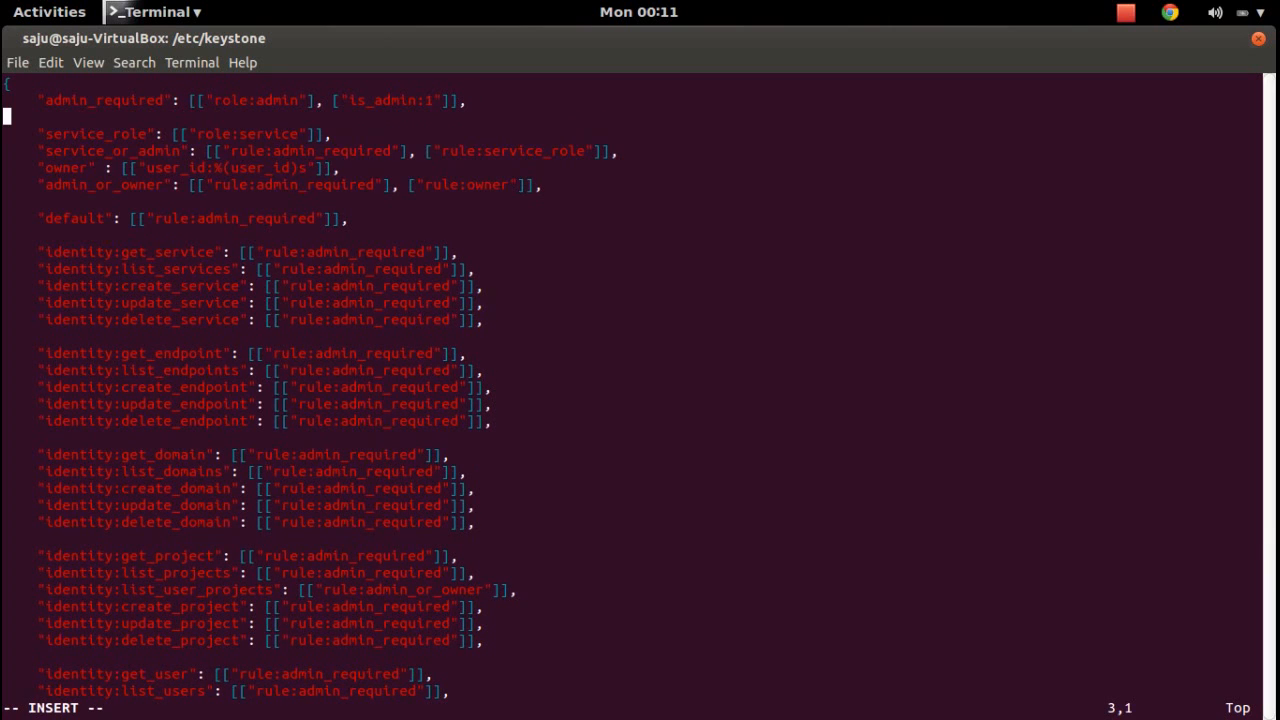
key("Tab")
key("BackSpace")
type("\"\"")
key("Left")
type("create_user_rule\"")
Give create_user_rule the value [["role:create_user_role"]].
type(": [")
key("Left")
type("[]")
key("Right")
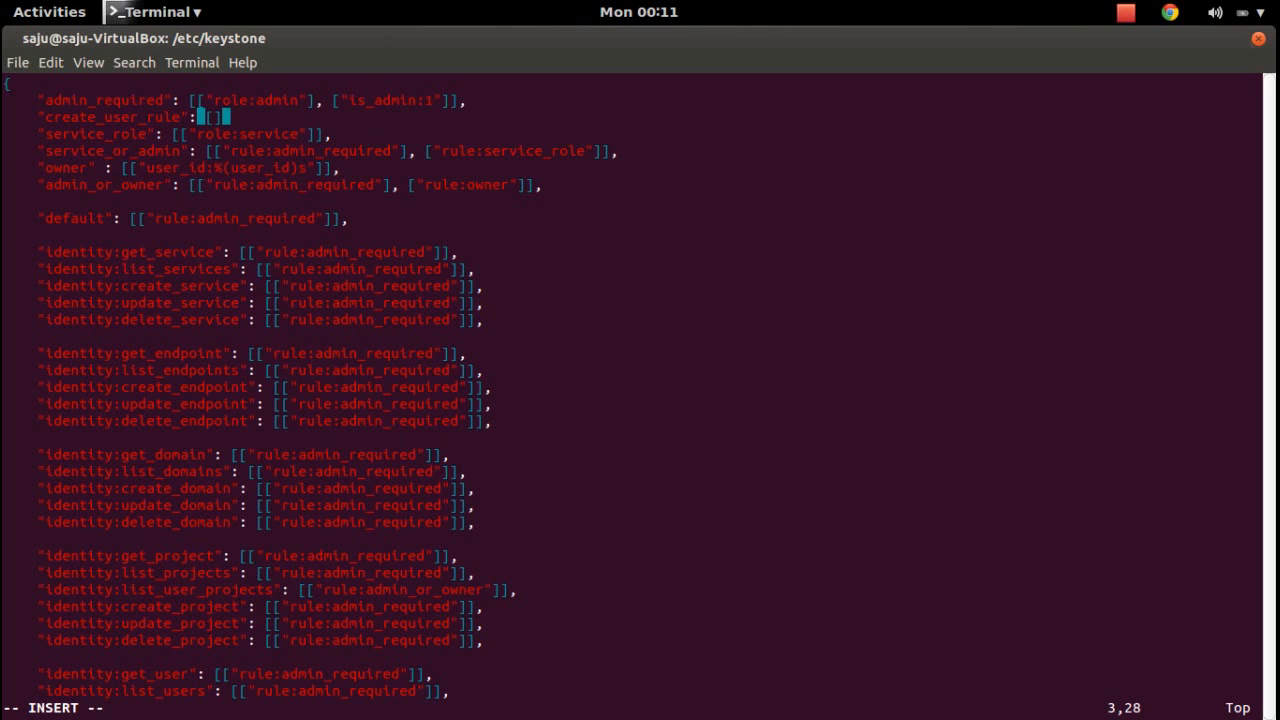
key("Insert")
key("Insert")
key("Left")
key("Left")
type("\"role\":")
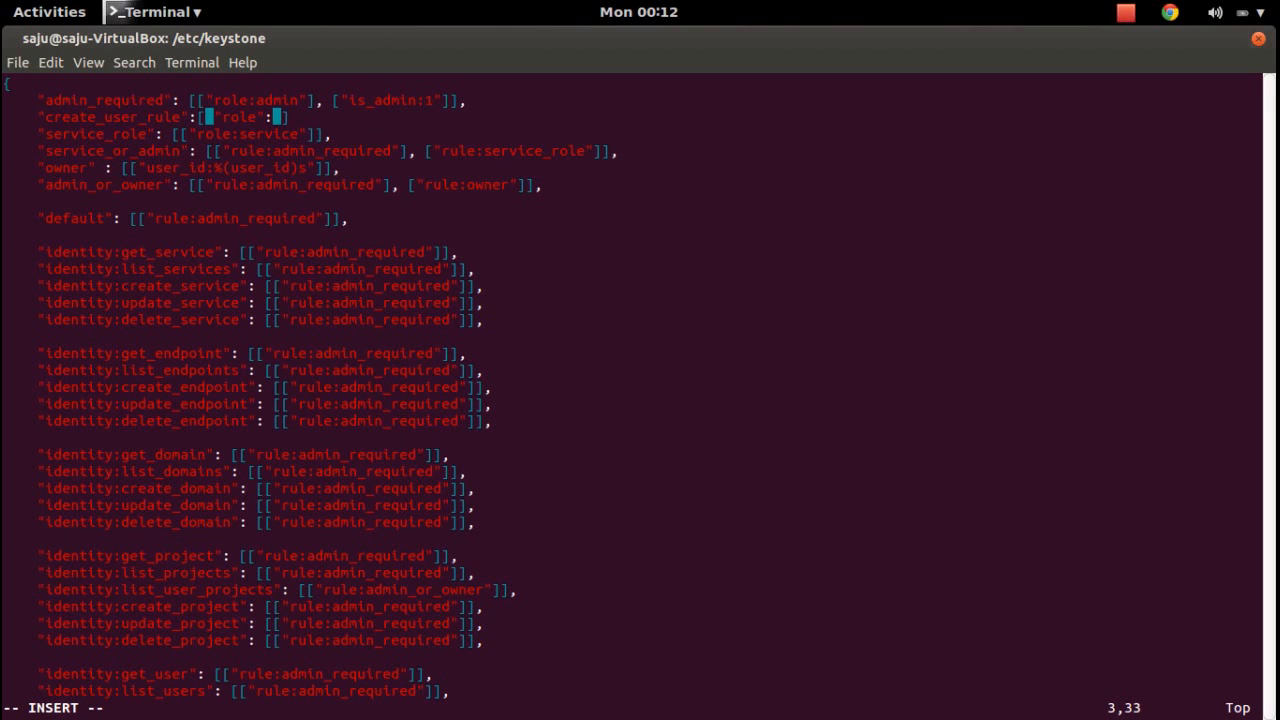
key("BackSpace")
key("BackSpace")
type(":create_us")
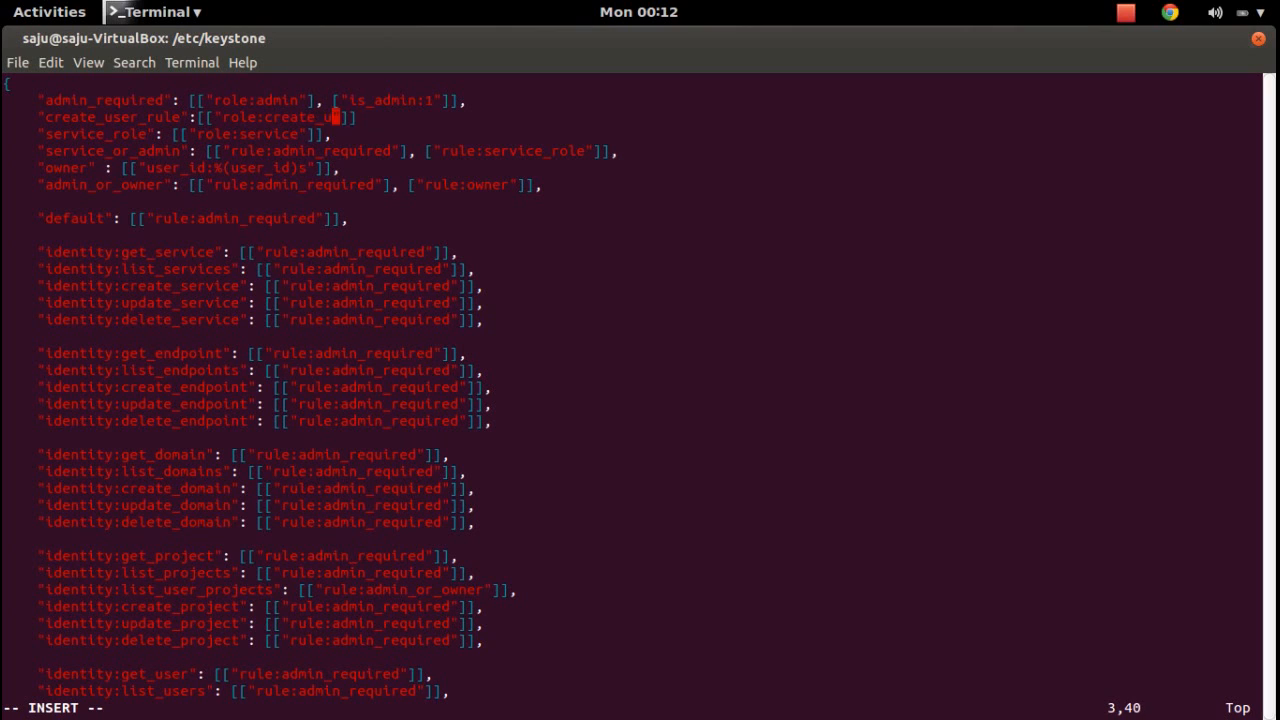
type("er_role")
Remove the extra space before the colon on the create_user_rule line and save policy.json with :w.
key("Left")
key("Left")
key("Left")
key("Left")
key("Left")
key("Left")
key("Left")
key("Left")
key("Left")
key("Left")
key("Left")
key("Left")
key("Left")
key("Left")
key("Left")
key("Left")
key("Left")
key("Left")
key("Left")
key("Left")
key("Left")
key("Left")
key("Left")
key("Left")
key("Left")
key("Left")
key("Left")
key("Left")
key("Left")
key("Left")
key("Left")
key("Left")
key("Left")
key("Right")
key("Right")
key("Right")
key("Right")
key("Right")
key("Right")
key("Right")
key("Right")
key("Right")
key("Right")
key("Right")
key("Right")
key("Left")
key("Left")
key("Right")
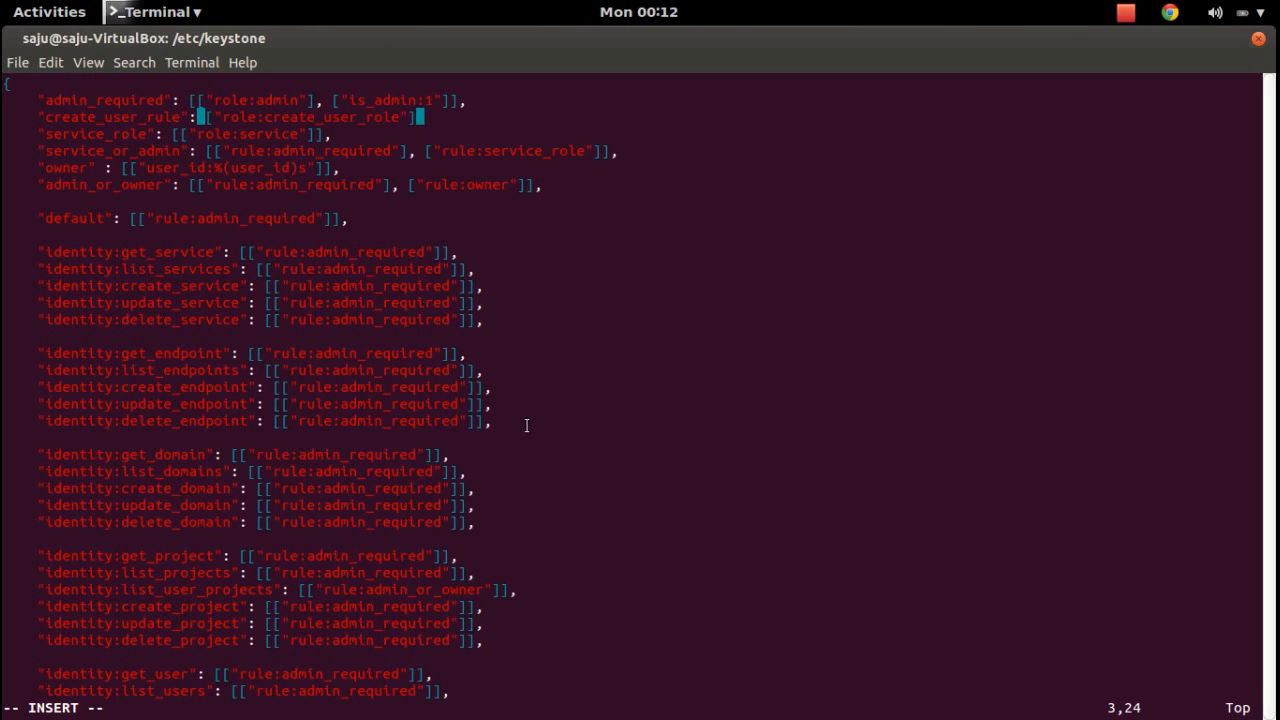
key("Left")
key("Left")
key("Right")
key("Right")
key("Right")
key("Right")
key("Left")
key("Left")
key("Left")
key("Left")
key("BackSpace")
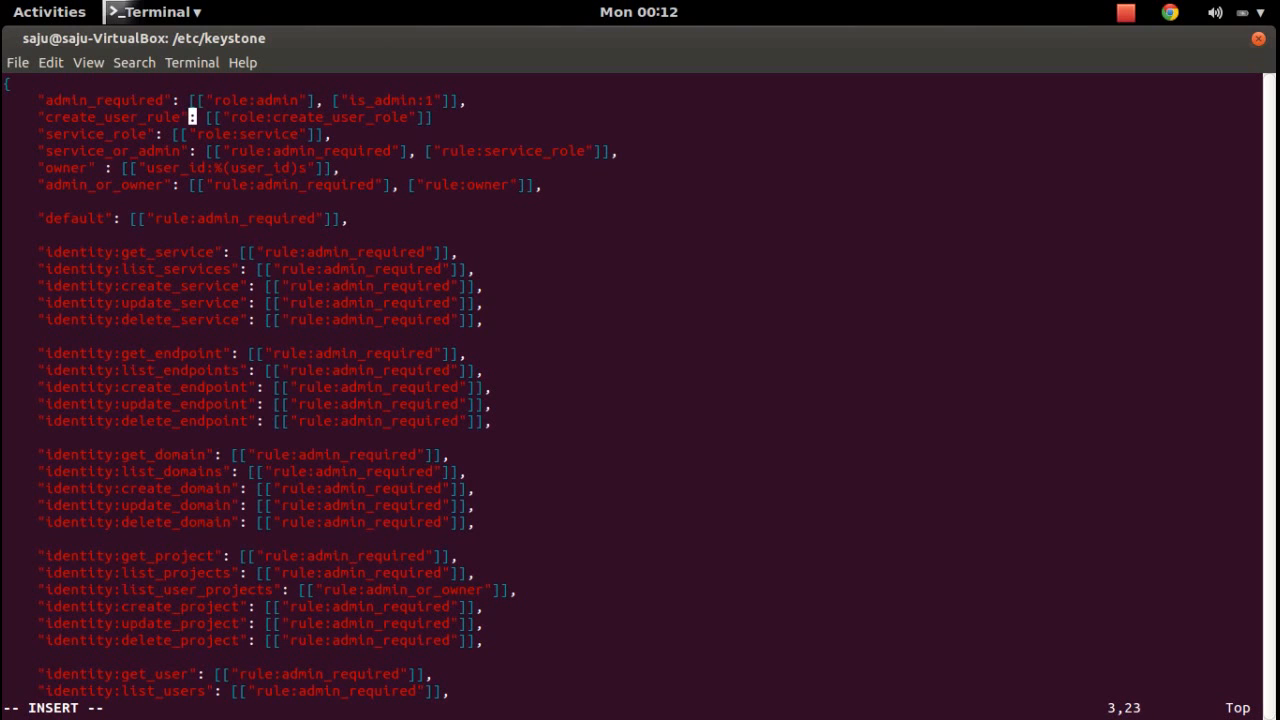
key("Right")
key("Right")
key("Right")
key("Right")
key("Right")
key("Right")
key("Right")
key("Right")
key("Right")
key("Right")
key("Right")
key("Right")
key("Right")
key("Right")
key("Right")
key("Right")
key("Right")
key("Right")
key("Right")
key("Right")
key("Left")
key("Left")
key("Left")
key("Left")
key("Left")
key("Left")
key("Left")
key("Left")
key("Left")
key("Left")
key("Left")
key("Left")
key("Left")
key("Left")
key("Left")
key("Left")
key("Left")
key("Left")
key("Left")
key("Left")
key("Left")
key("Left")
key("Left")
key("Right")
key("Right")
key("Right")
key("Right")
key("Right")
key("Right")
key("Right")
key("Right")
key("Right")
key("Right")
key("Right")
key("Right")
key("Right")
key("Right")
key("Right")
key("Right")
key("Right")
key("Right")
key("Right")
key("Right")
key("Right")
key("Right")
key("Escape")
type(":w")
key("Return")
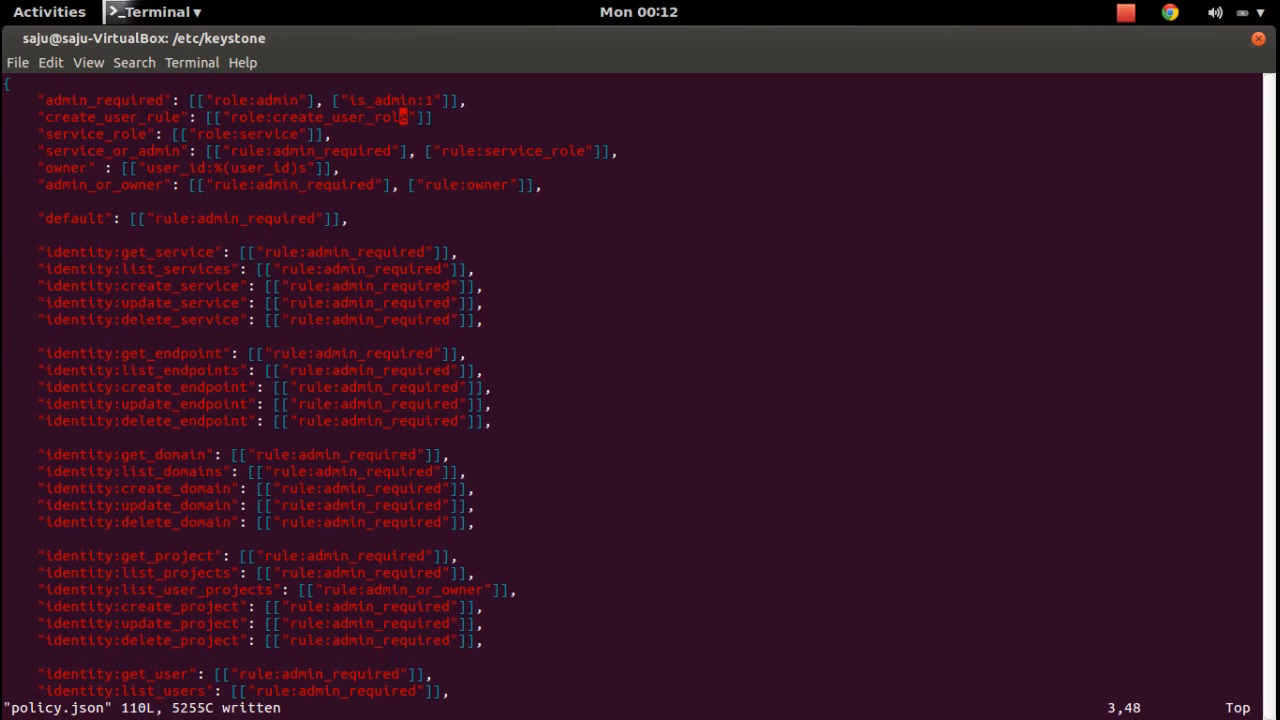
type("/")
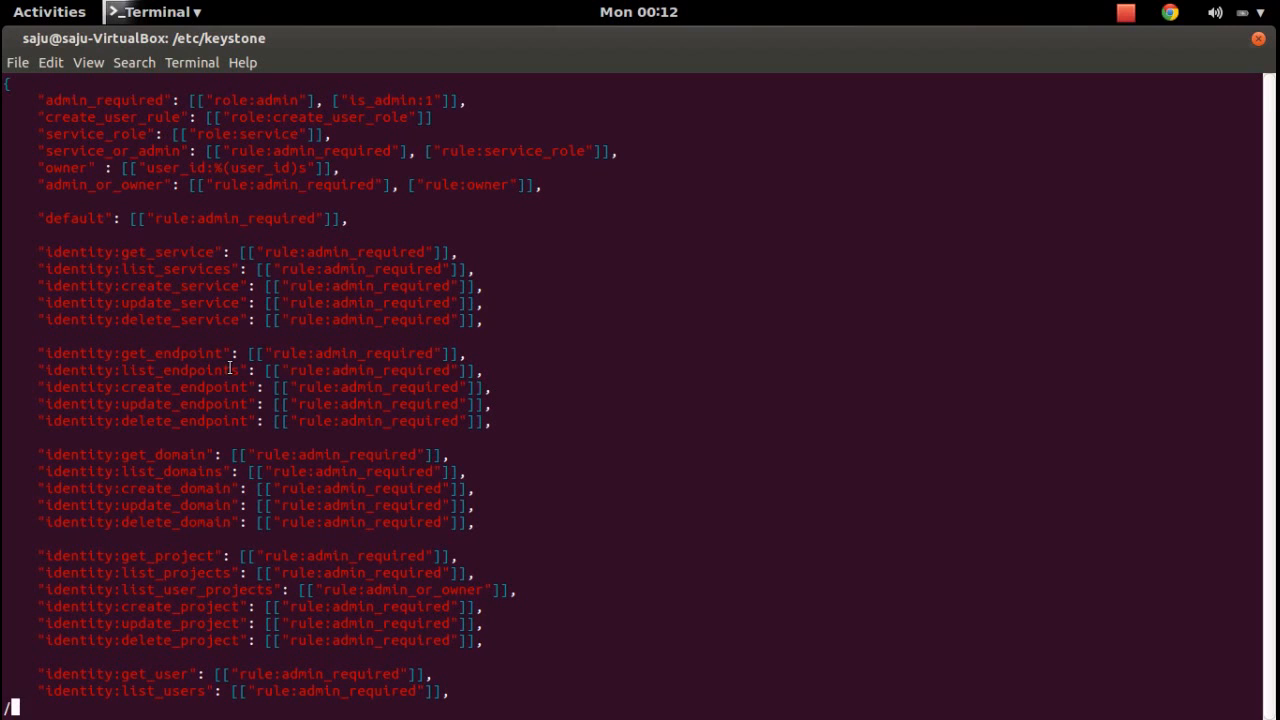
type("create_user")
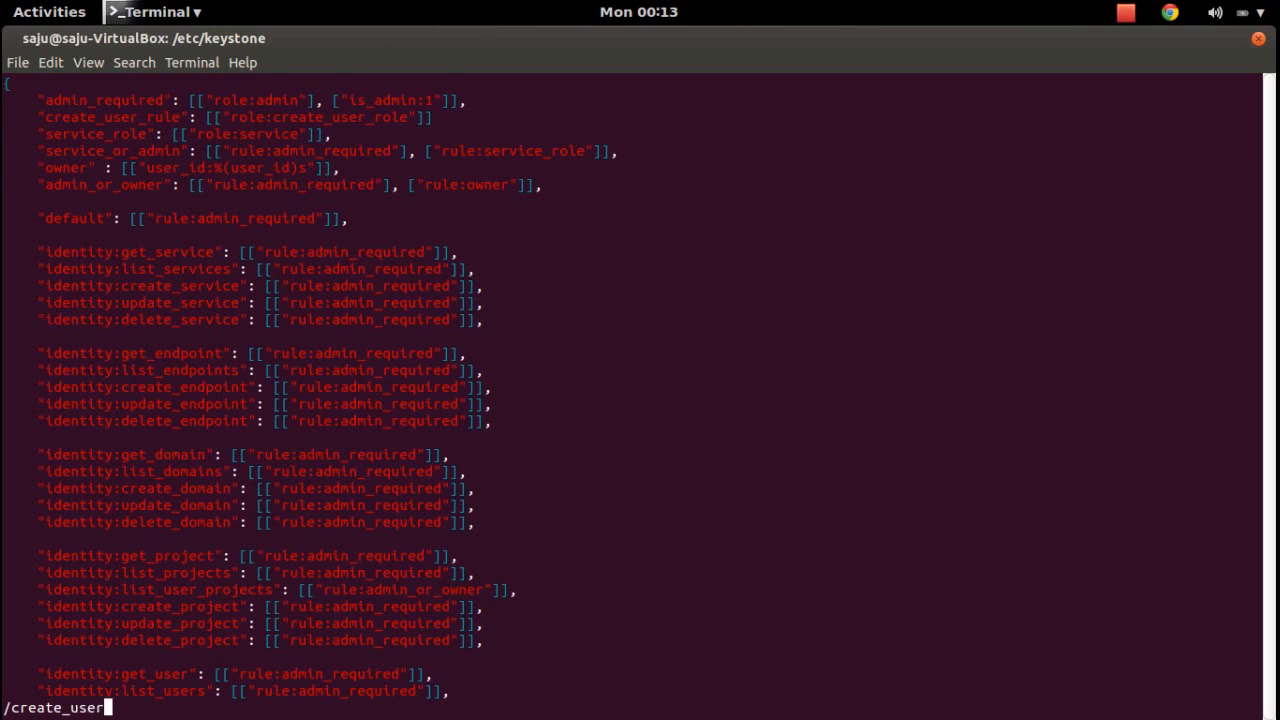
key("Return")
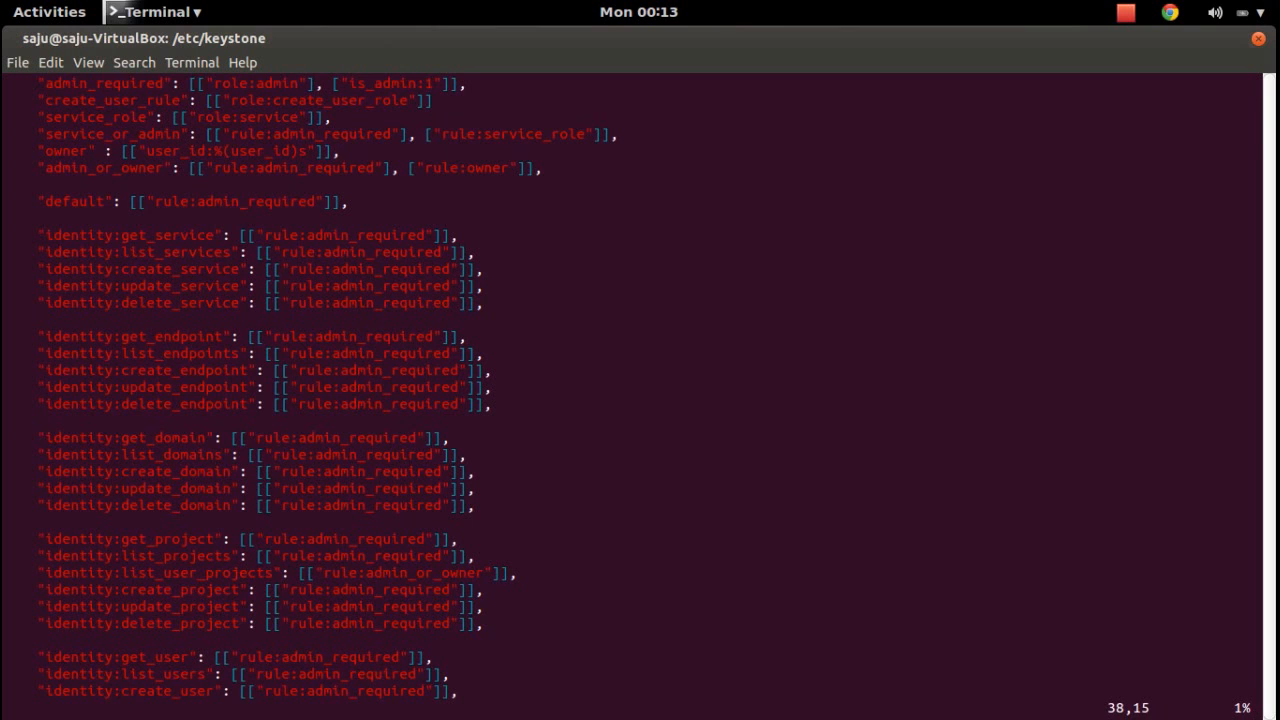
key("Right")
key("Right")
key("Right")
key("Right")
key("Right")
key("Right")
key("Right")
key("Right")
key("Right")
key("Right")
key("Right")
key("Right")
key("Right")
key("Right")
key("Right")
key("Right")
key("Right")
key("Right")
key("Right")
key("Right")
key("Right")
key("Left")
key("Left")
key("Left")
key("Left")
key("Right")
key("Right")
key("Right")
key("Right")
key("Right")
key("Right")
key("Right")
key("Right")
key("Right")
key("Right")
key("Right")
key("Right")
key("Right")
key("Right")
key("Right")
key("Right")
key("Right")
key("Right")
key("Right")
left_click_drag(46, 84, 301, 84)
left_click(220, 82)
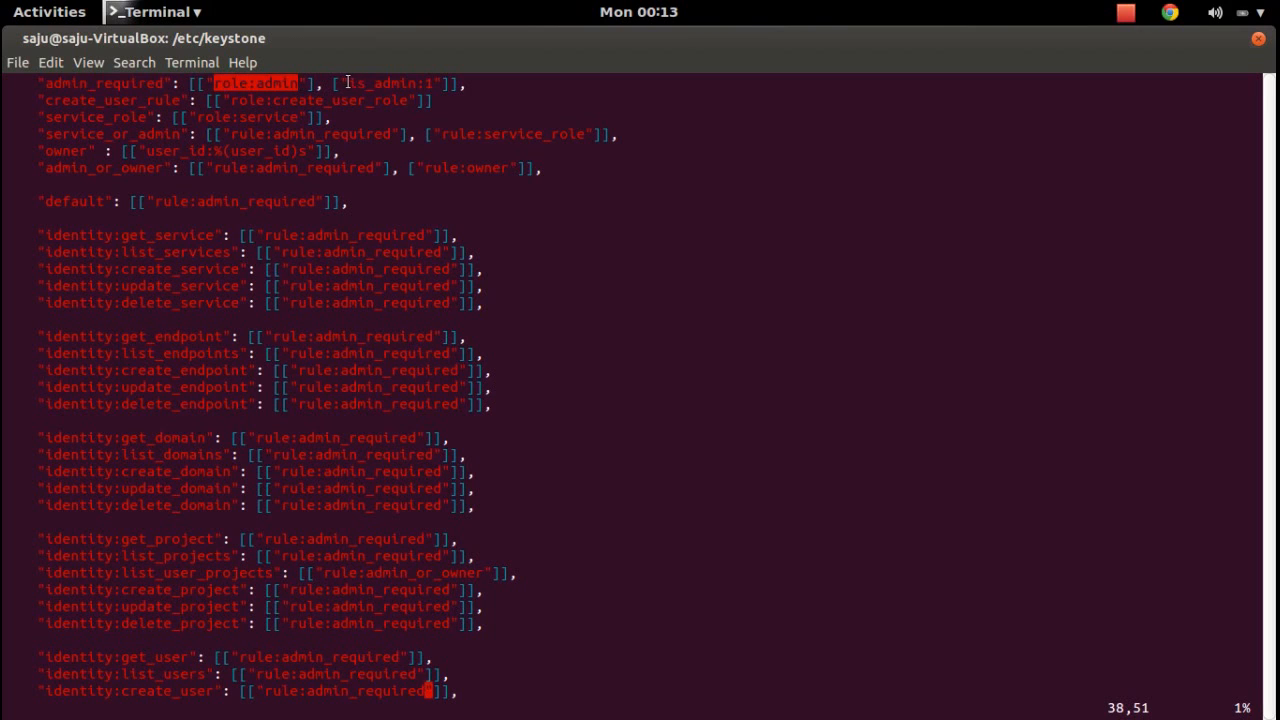
left_click_drag(347, 84, 432, 84)
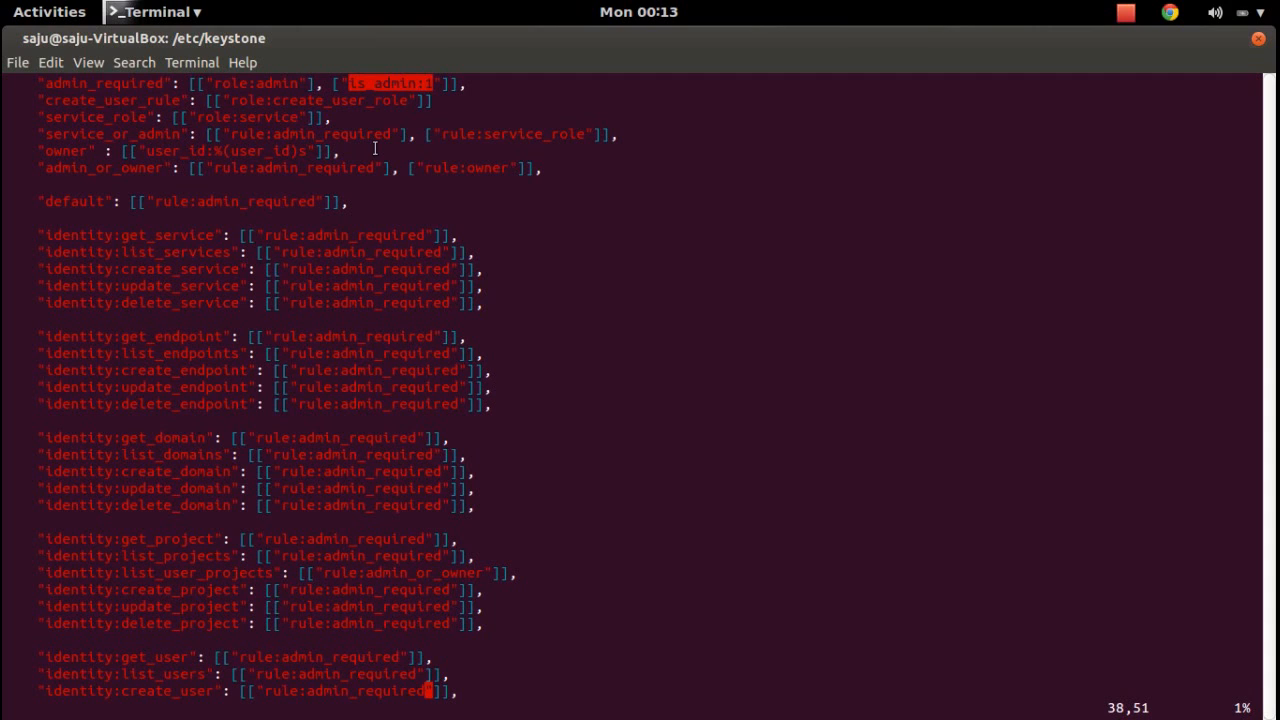
left_click(390, 85)
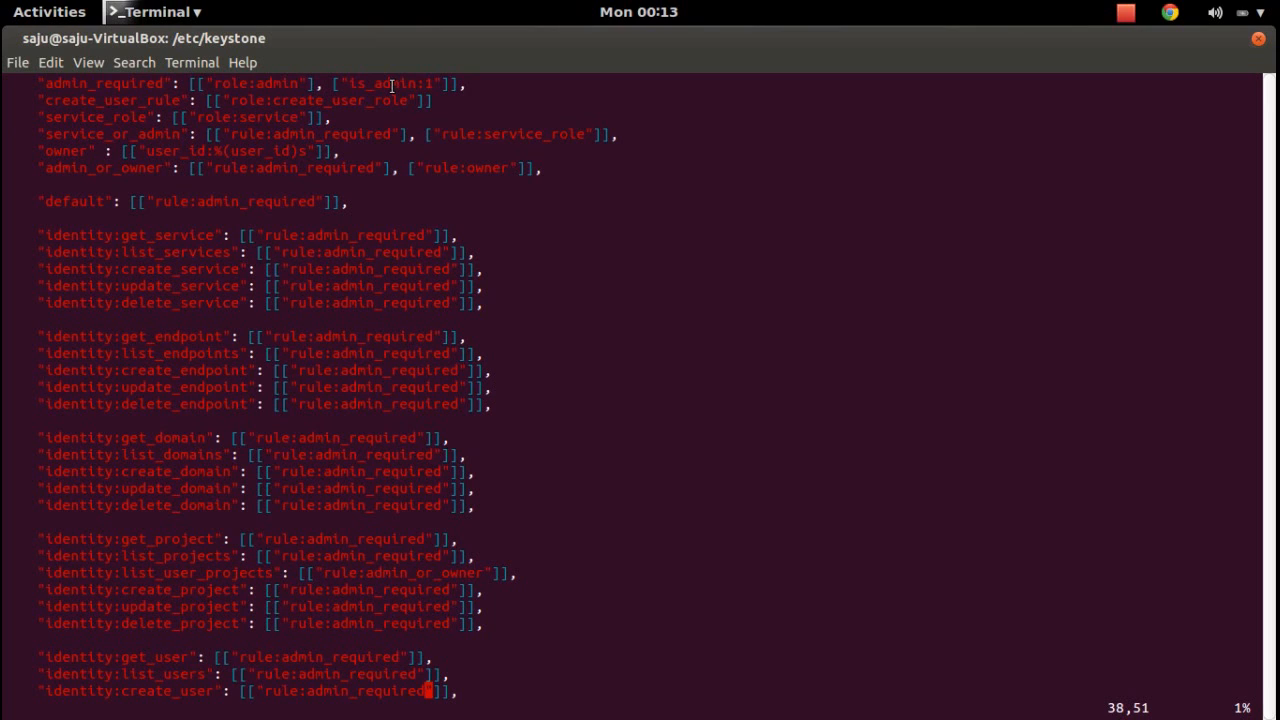
left_click_drag(349, 85, 430, 86)
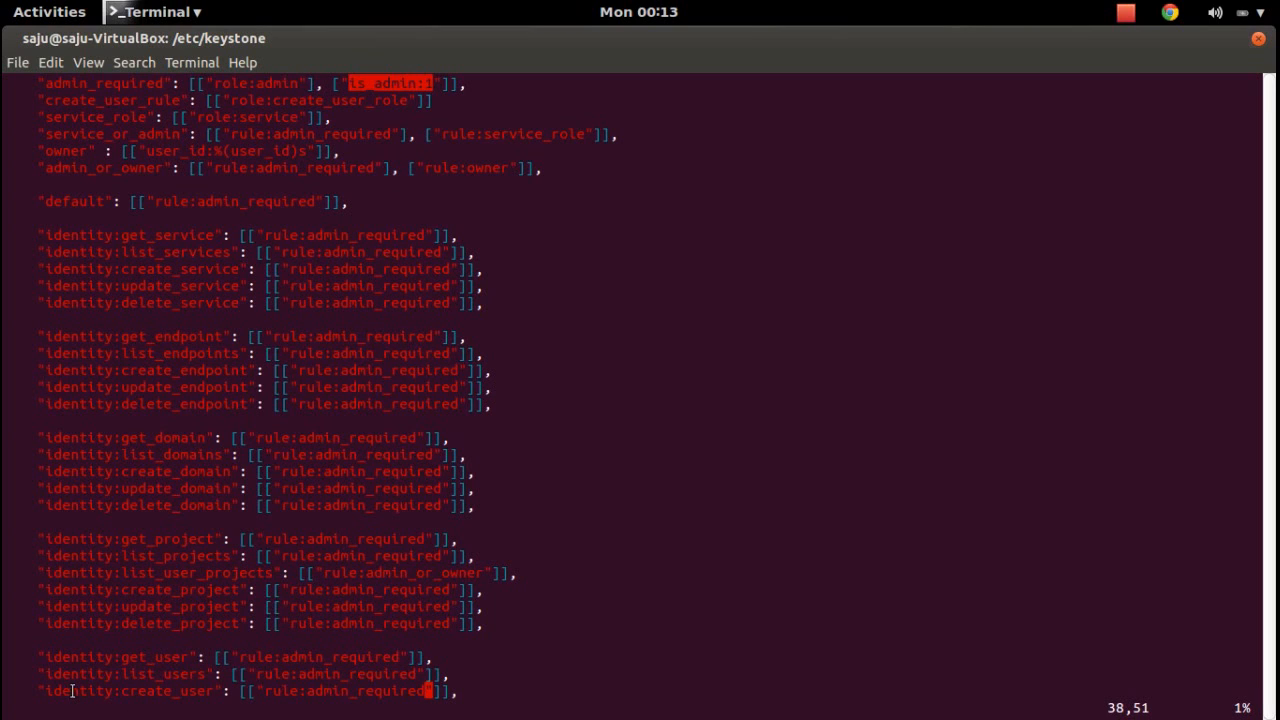
left_click_drag(52, 690, 391, 690)
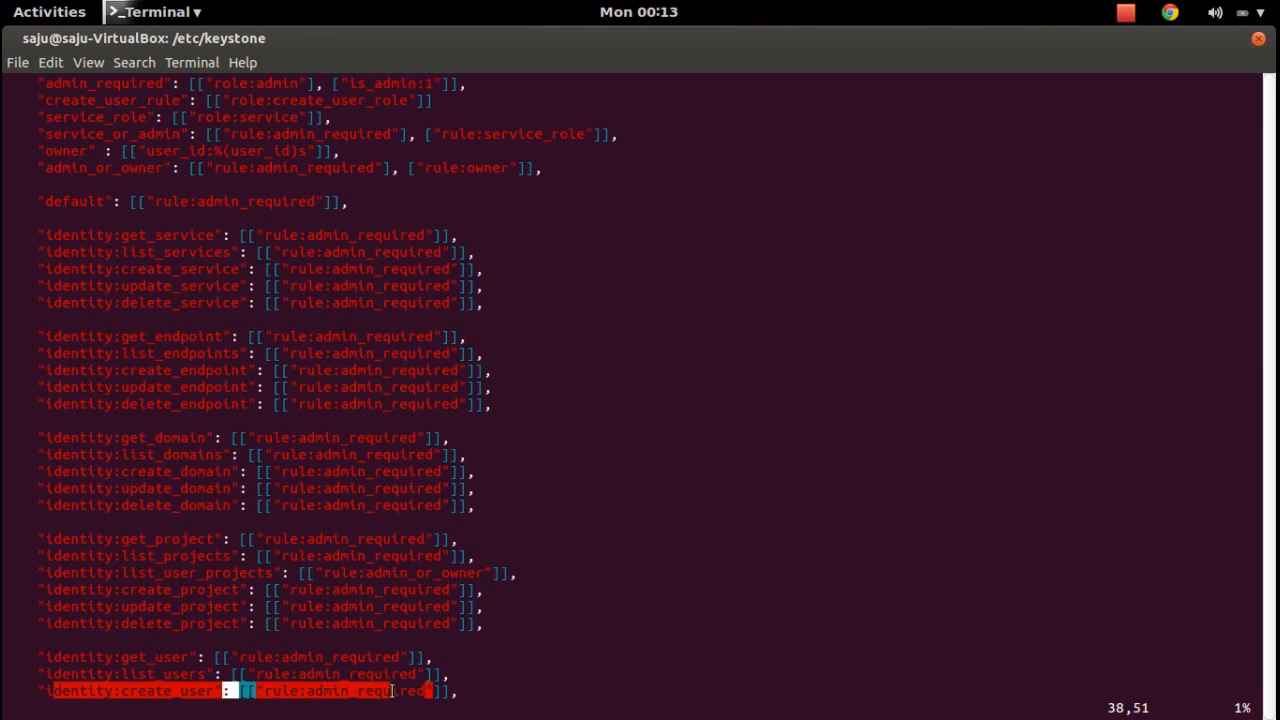
double_click(391, 690)
left_click(452, 688)
key("Right")
key("Right")
key("Right")
key("Left")
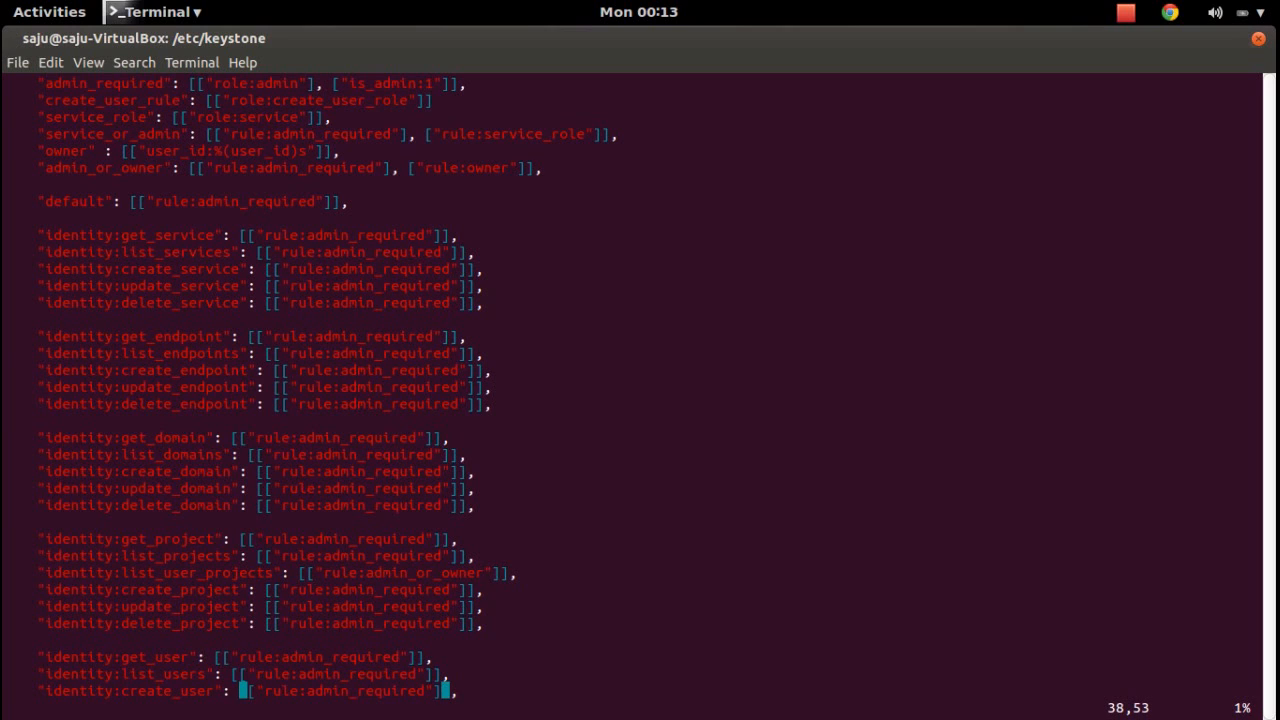
key("Left")
key("Right")
key("Down")
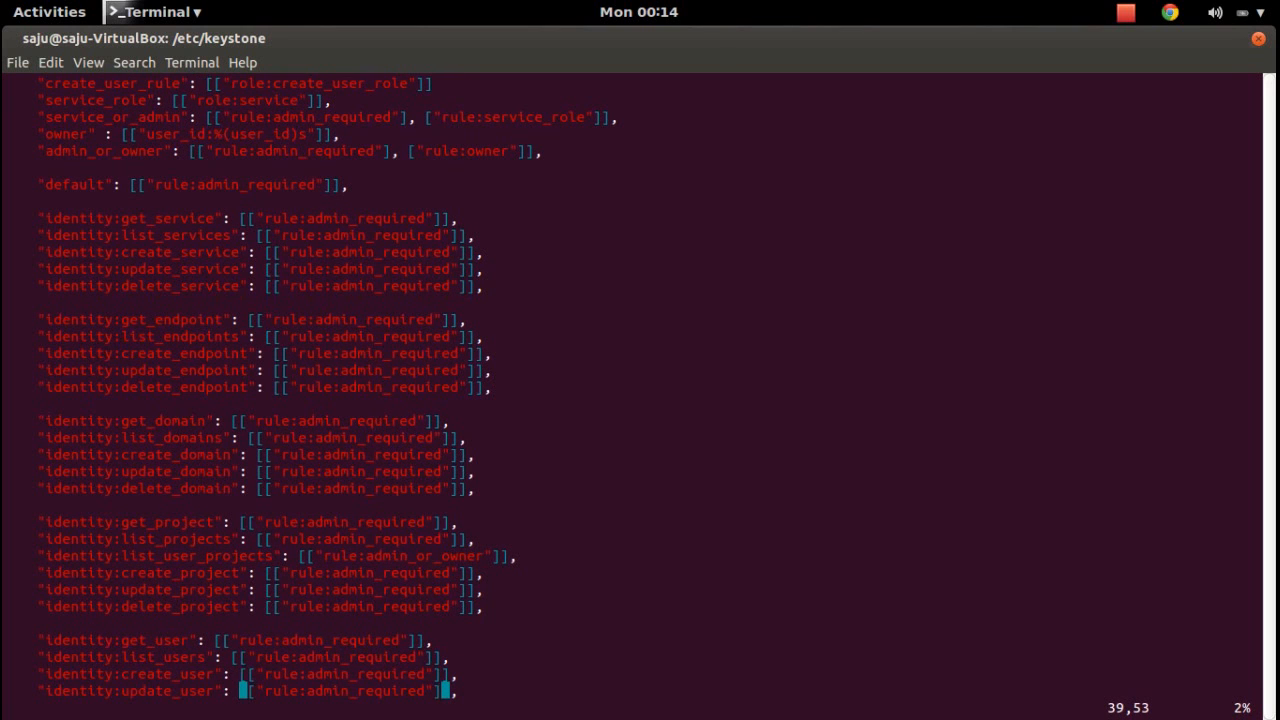
key("Down")
key("Down")
key("Down")
key("Down")
key("Down")
key("Down")
key("Down")
key("Down")
key("Down")
key("Down")
key("Down")
key("Down")
key("Down")
key("Down")
key("Down")
key("Down")
key("Down")
key("Down")
key("Down")
key("Down")
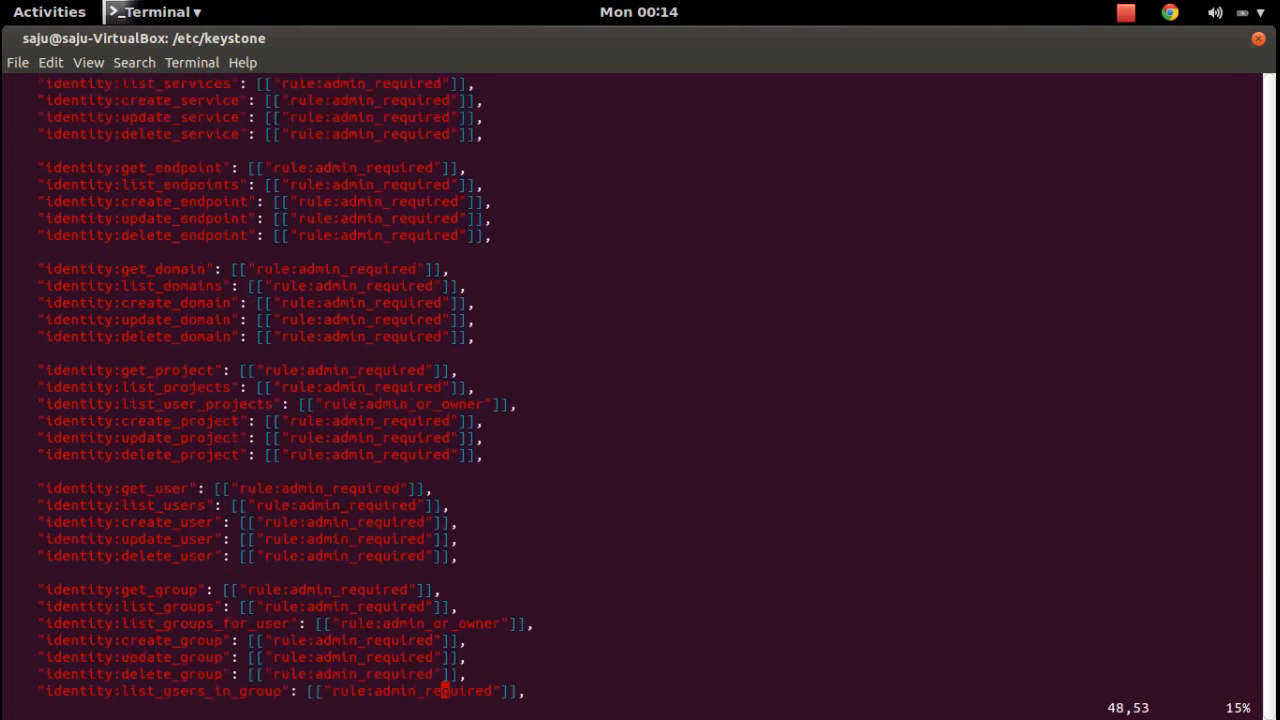
key("Down")
key("Down")
key("Down")
key("Down")
key("Down")
key("Down")
key("Down")
key("Down")
key("Down")
key("Down")
key("Down")
key("Down")
key("Down")
key("Down")
key("Down")
key("Down")
key("Down")
key("Down")
key("Down")
key("Down")
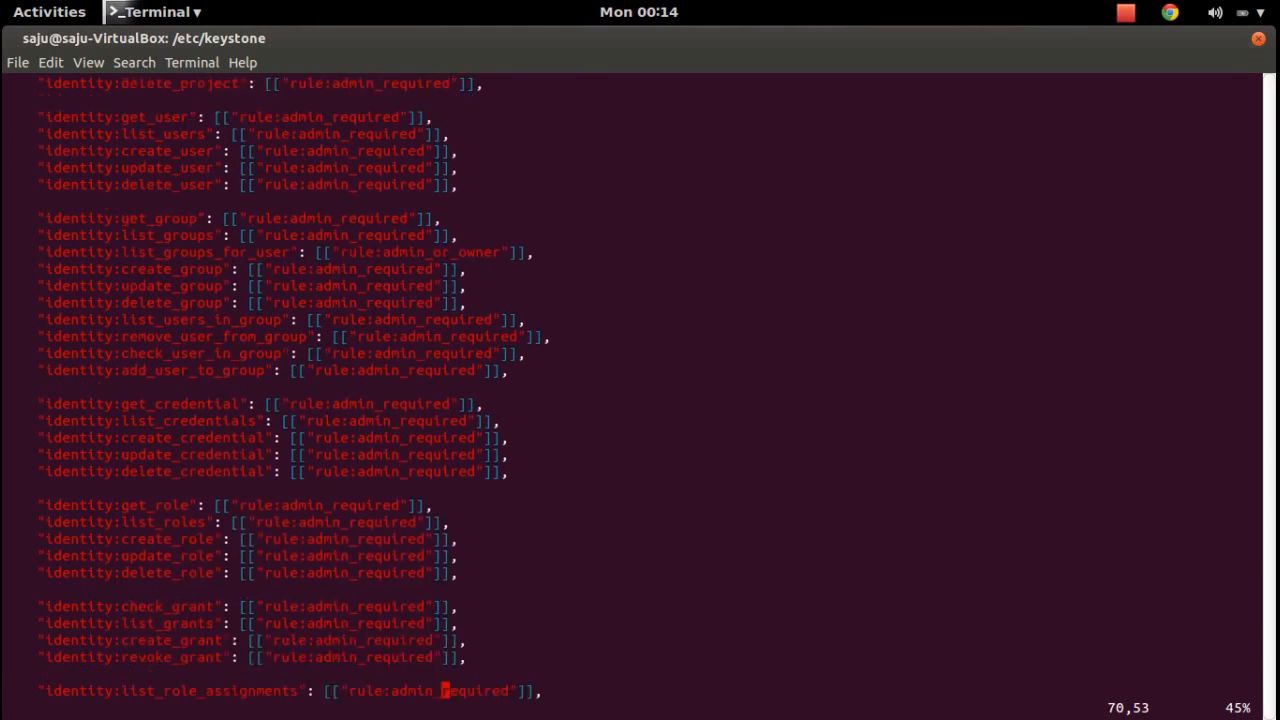
key("Down")
key("Down")
key("Down")
key("Down")
key("Down")
key("Down")
key("Down")
key("Down")
key("Down")
key("Down")
key("Down")
key("Down")
key("Down")
key("Down")
key("Down")
key("Down")
key("Down")
key("Down")
key("Down")
key("Down")
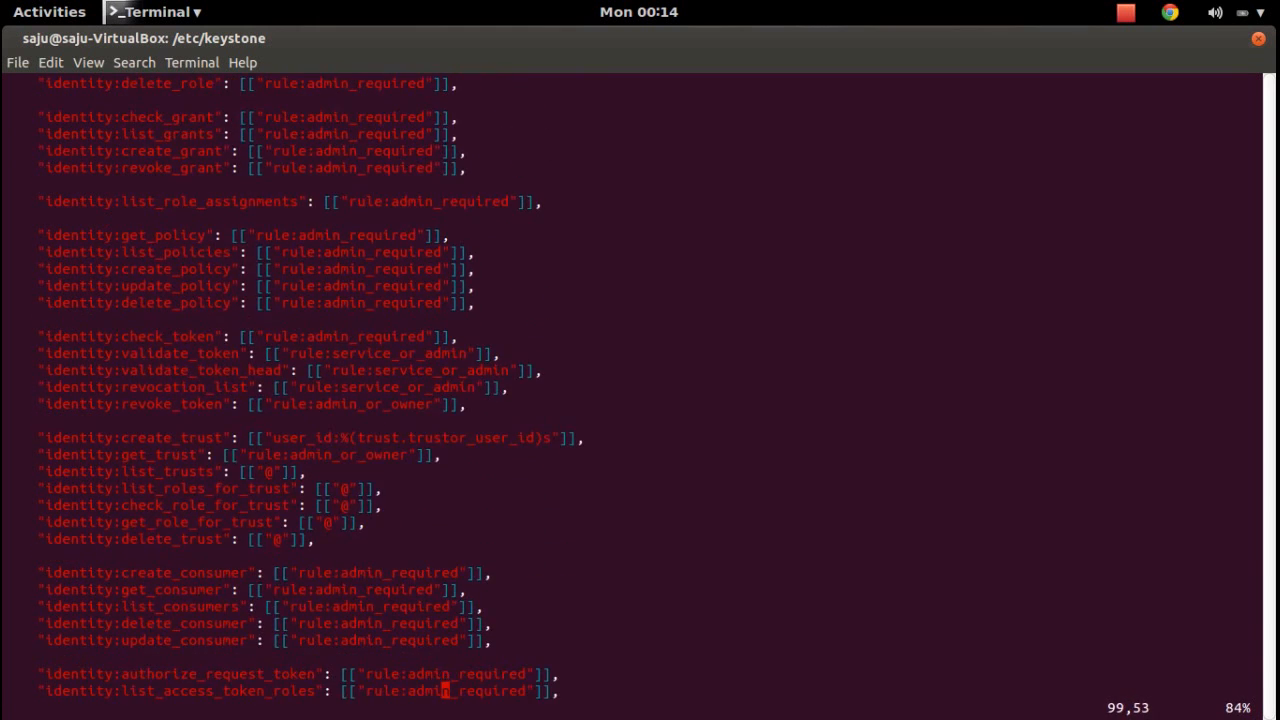
key("Down")
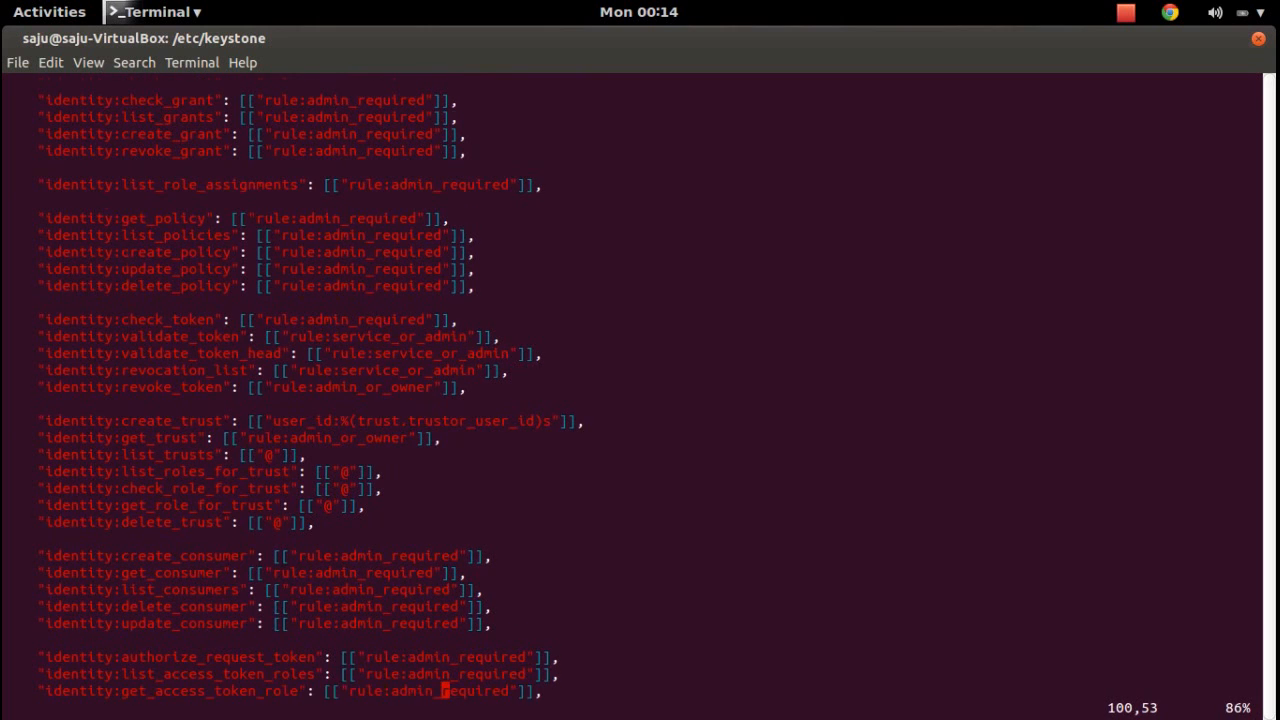
key("Down")
key("Down")
key("Down")
key("Down")
key("Down")
key("Down")
key("Down")
key("Down")
key("Down")
key("Down")
key("Up")
key("Up")
key("Up")
key("Up")
key("Up")
key("Up")
key("Up")
key("Up")
key("Up")
key("Up")
key("Up")
key("Up")
key("Up")
key("Up")
key("Up")
key("Up")
key("Up")
key("Up")
key("Up")
key("Up")
key("Up")
key("Up")
key("Up")
key("Up")
key("Up")
key("Up")
key("Up")
key("Up")
key("Up")
key("Up")
key("Up")
key("Up")
key("Up")
key("Up")
key("Up")
key("Up")
key("Up")
key("Up")
key("Up")
key("Up")
key("Up")
key("Up")
key("Up")
key("Up")
key("Up")
key("Up")
key("Up")
key("Up")
key("Up")
key("Up")
key("Up")
key("Up")
key("Up")
key("Up")
key("Up")
key("Up")
key("Up")
key("Up")
key("Up")
key("Up")
key("Up")
key("Up")
key("Up")
key("Up")
key("Up")
key("Up")
key("Up")
key("Up")
key("Up")
key("Up")
key("Up")
key("Up")
key("Up")
key("Up")
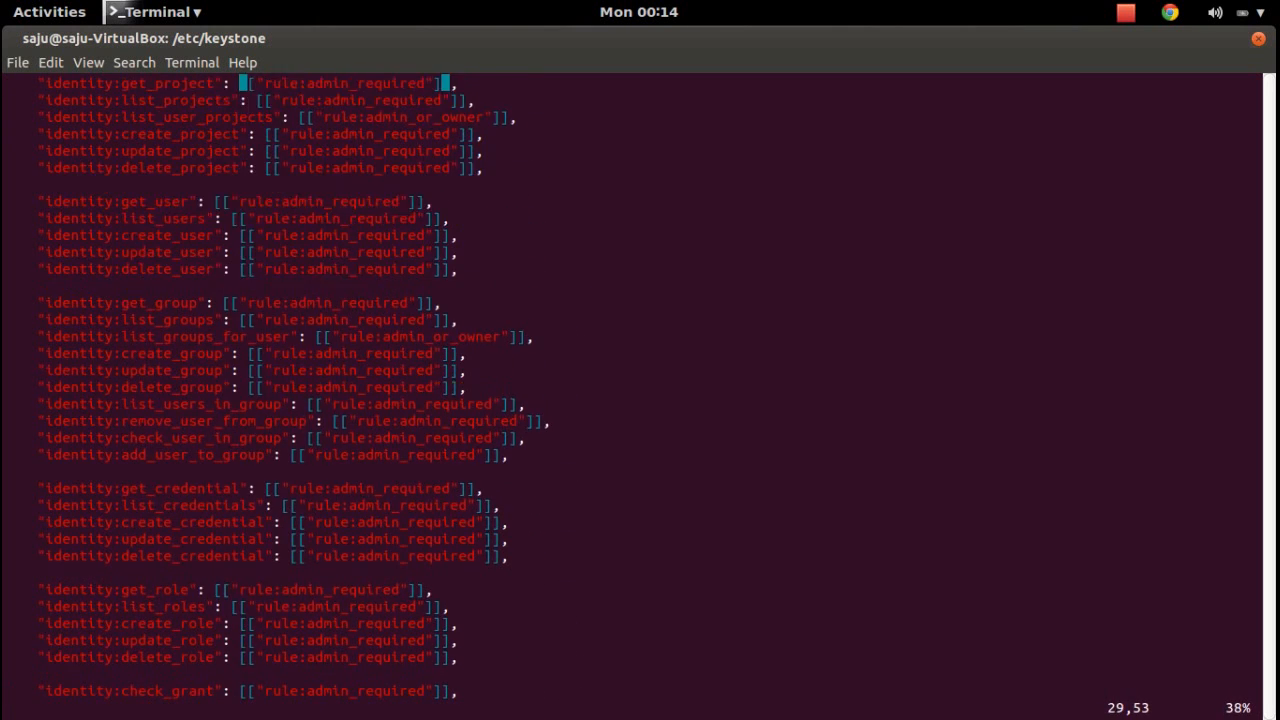
On the identity:create_user line, add a ["rule:create_user_rule"] entry before the final bracket.
type("/create_user")
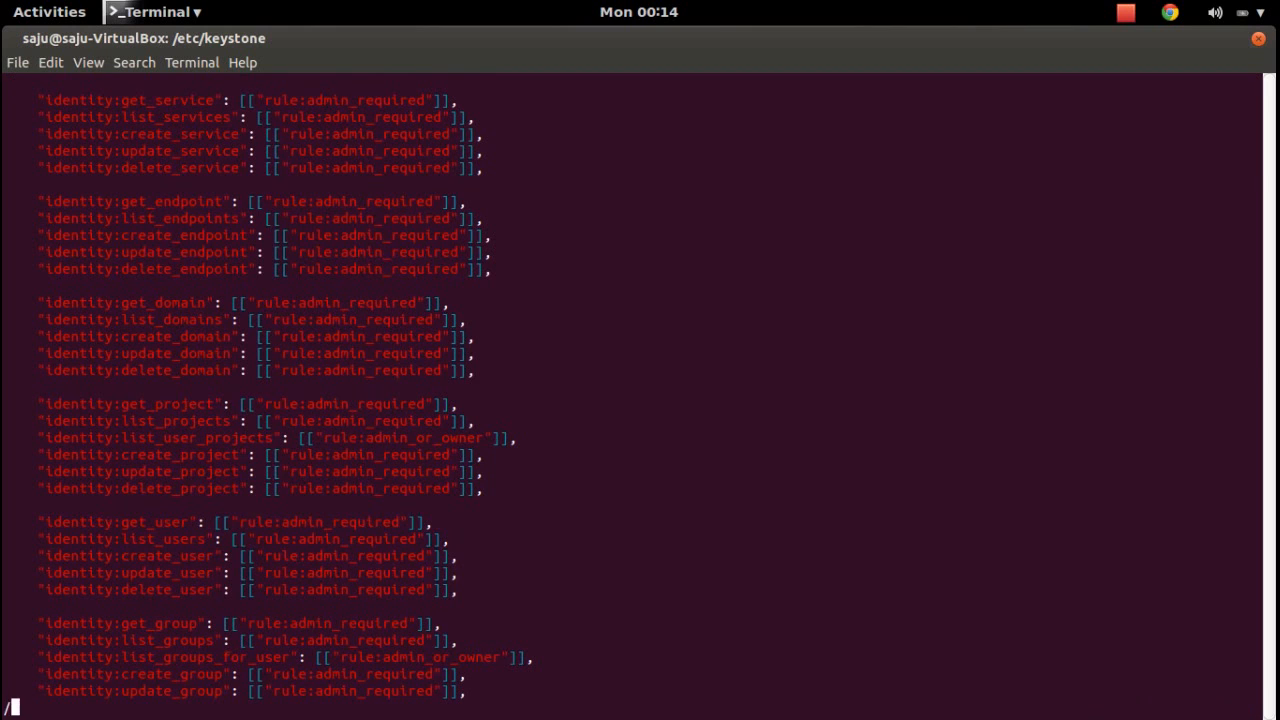
key("Return")
key("Right")
key("Right")
key("Right")
key("Right")
key("Right")
key("Right")
key("Right")
key("Right")
key("Right")
key("Right")
key("Right")
key("Right")
key("Right")
key("Right")
key("Right")
key("Right")
key("Right")
key("Right")
key("Right")
key("Right")
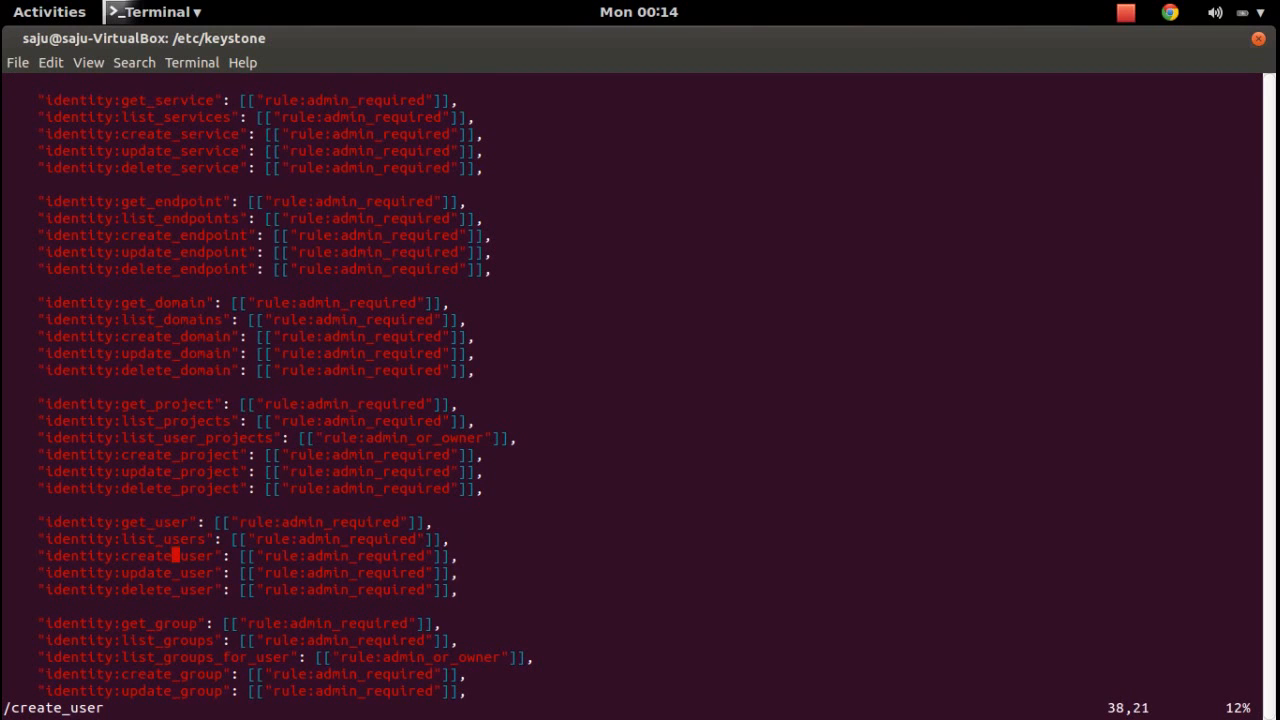
key("Right")
key("Right")
key("Right")
key("Right")
key("Right")
key("Right")
type("ired\"], []")
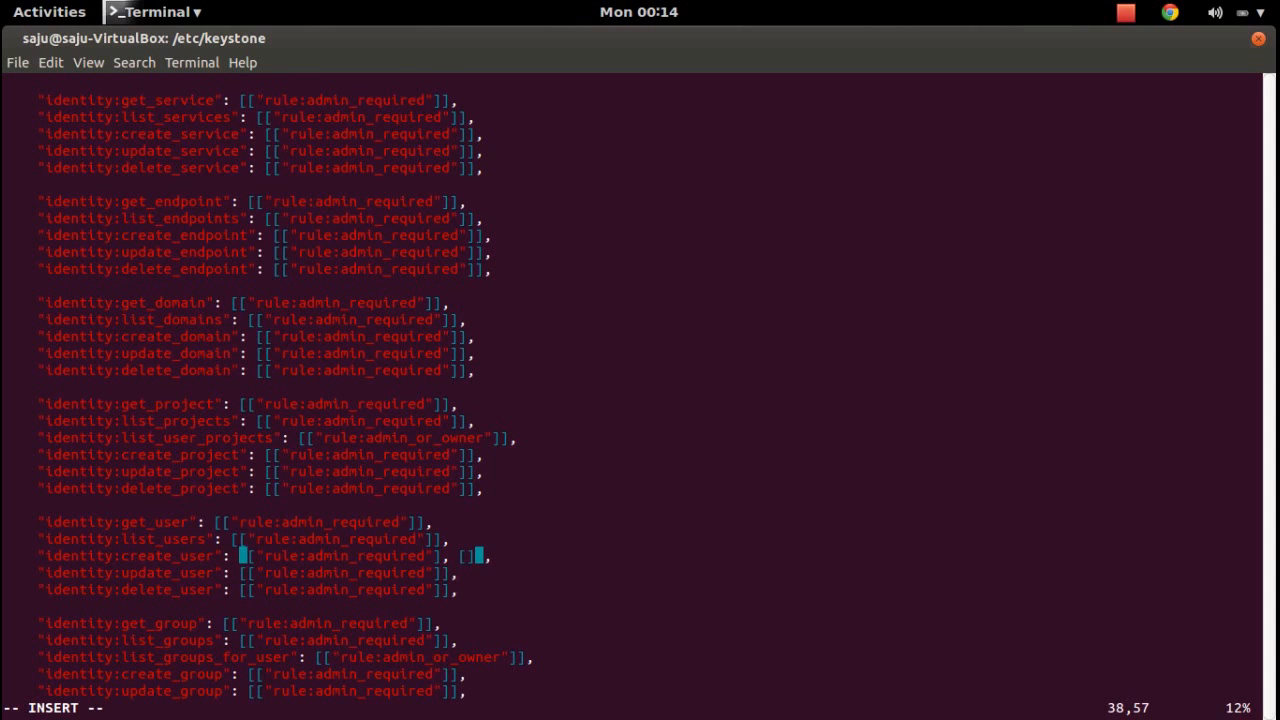
key("Left")
key("Left")
key("Left")
key("Left")
key("Right")
key("Right")
key("Right")
key("Right")
key("Left")
type("\"rule:crea")
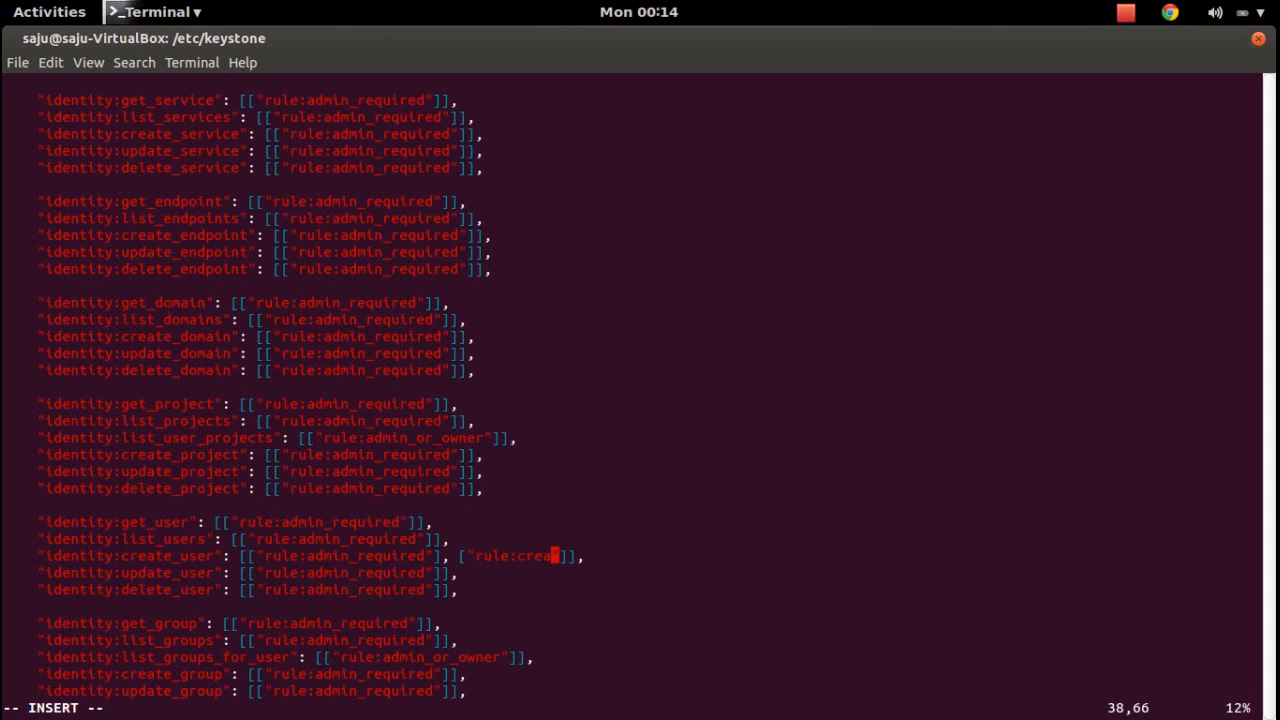
type("te_user_rile")
Compare the added create_user_rule reference with its definition and the existing admin_required rule.
key("Up")
key("Up")
key("Up")
key("Up")
key("Up")
key("Up")
key("Up")
key("Up")
key("Up")
key("Up")
key("Up")
key("Up")
key("Up")
key("Up")
key("Up")
key("Up")
key("Up")
key("Up")
key("Up")
key("Up")
key("Up")
key("Up")
key("Up")
key("Up")
key("Up")
key("Up")
key("Up")
key("Up")
key("Up")
key("Up")
key("Up")
key("Up")
key("Up")
key("Up")
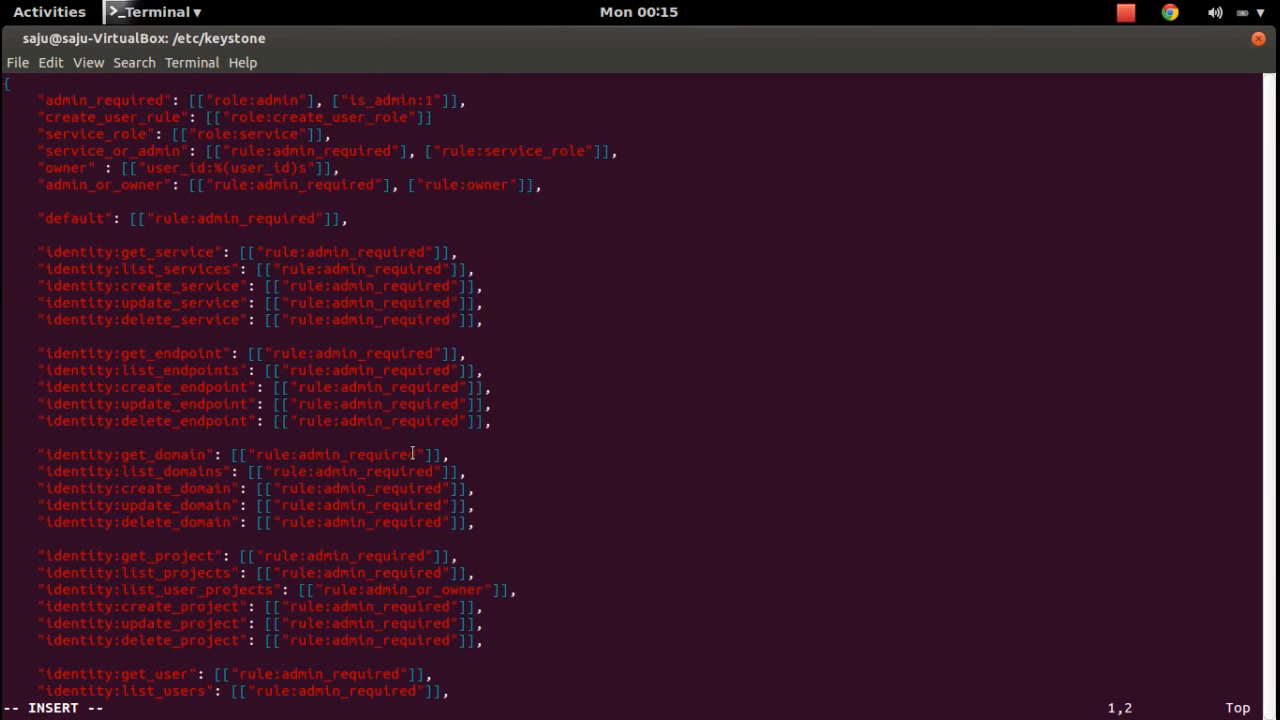
double_click(126, 117)
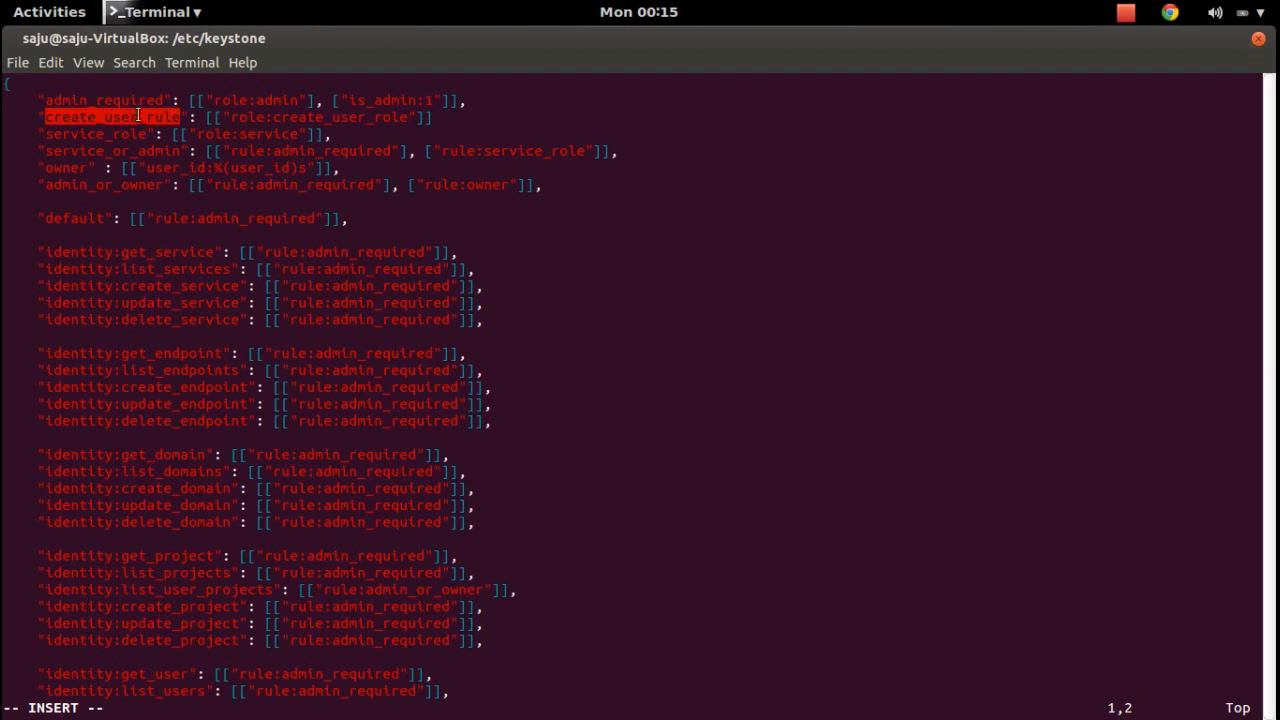
key("Down")
key("Down")
key("Down")
key("Down")
key("Down")
key("Down")
key("Down")
key("Down")
key("Down")
key("Down")
key("Down")
key("Down")
key("Down")
key("Down")
key("Down")
key("Down")
key("Down")
key("Down")
key("Down")
key("Down")
key("Down")
key("Down")
key("Down")
key("Down")
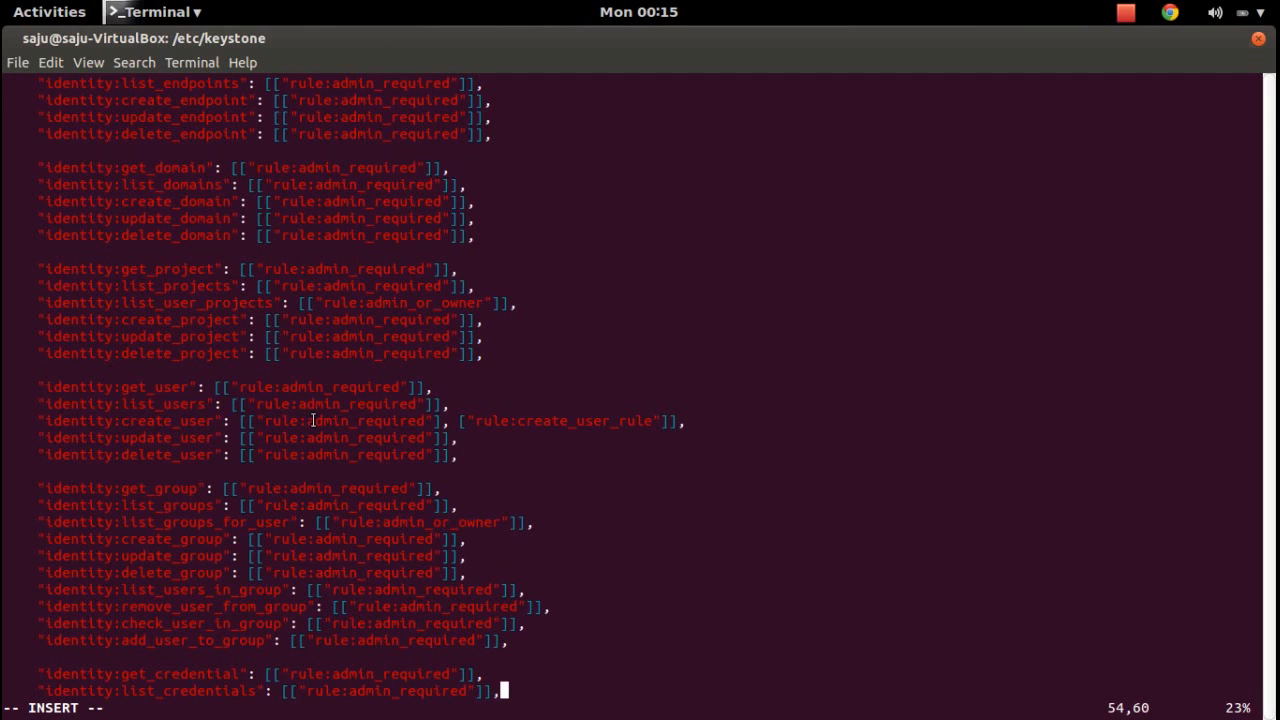
left_click_drag(308, 420, 424, 423)
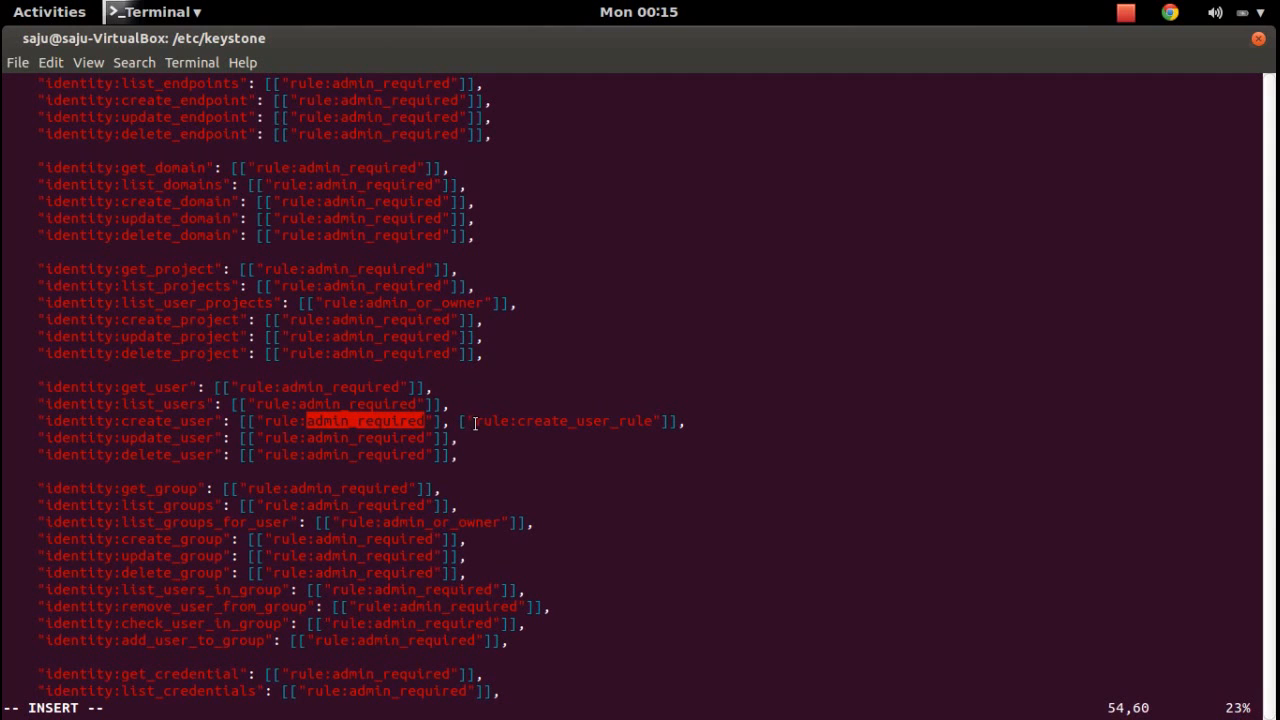
left_click_drag(517, 421, 652, 426)
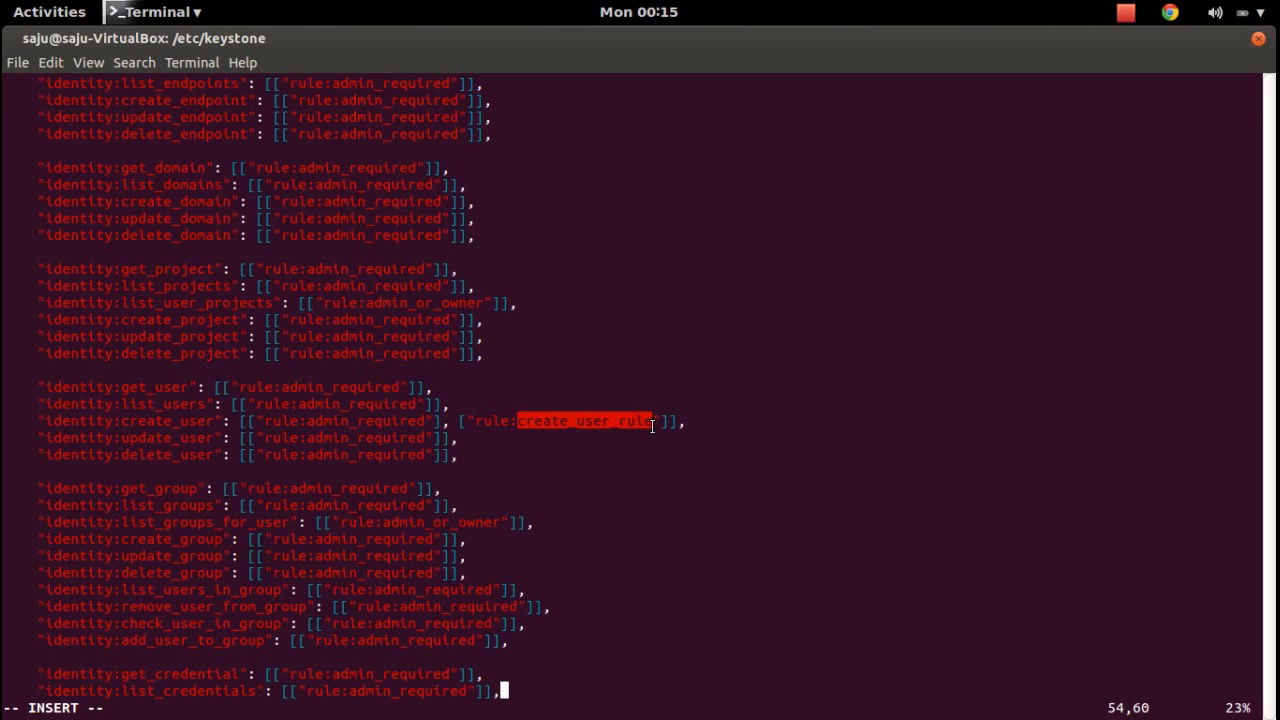
left_click(652, 426)
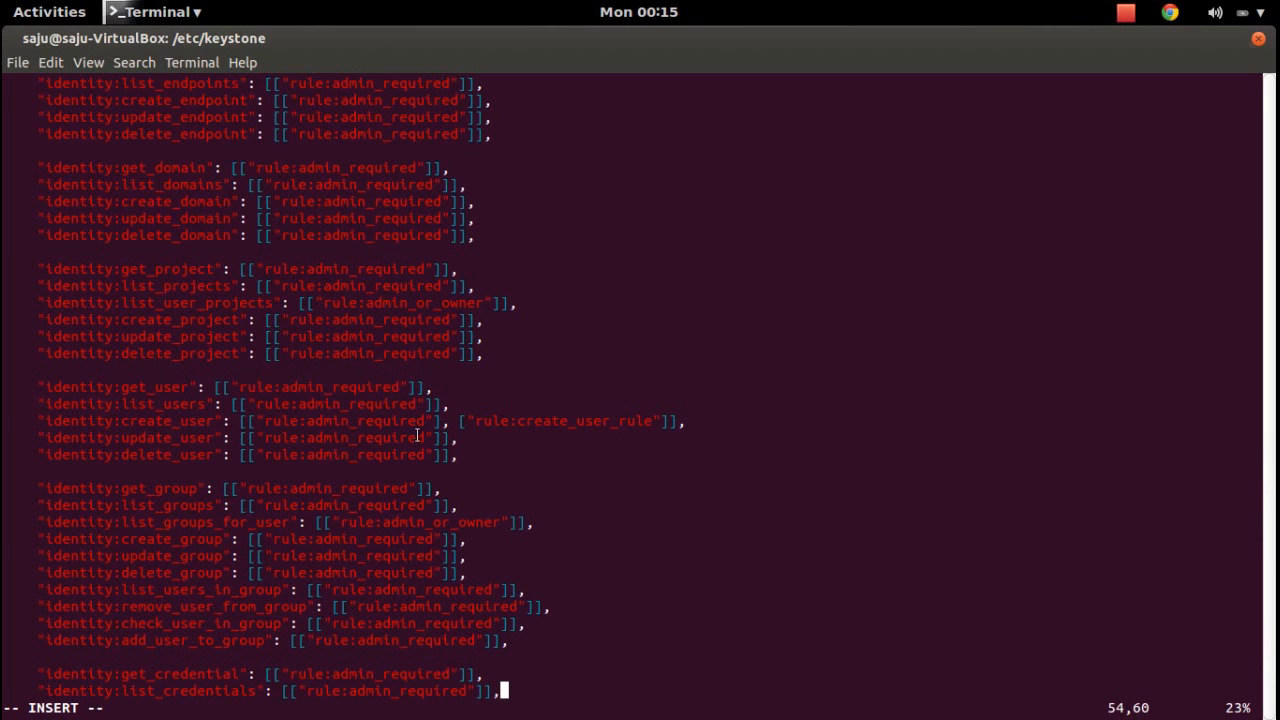
Save policy.json with :w and quit vim with :q, returning to /etc/keystone.
key("Escape")
type(":w")
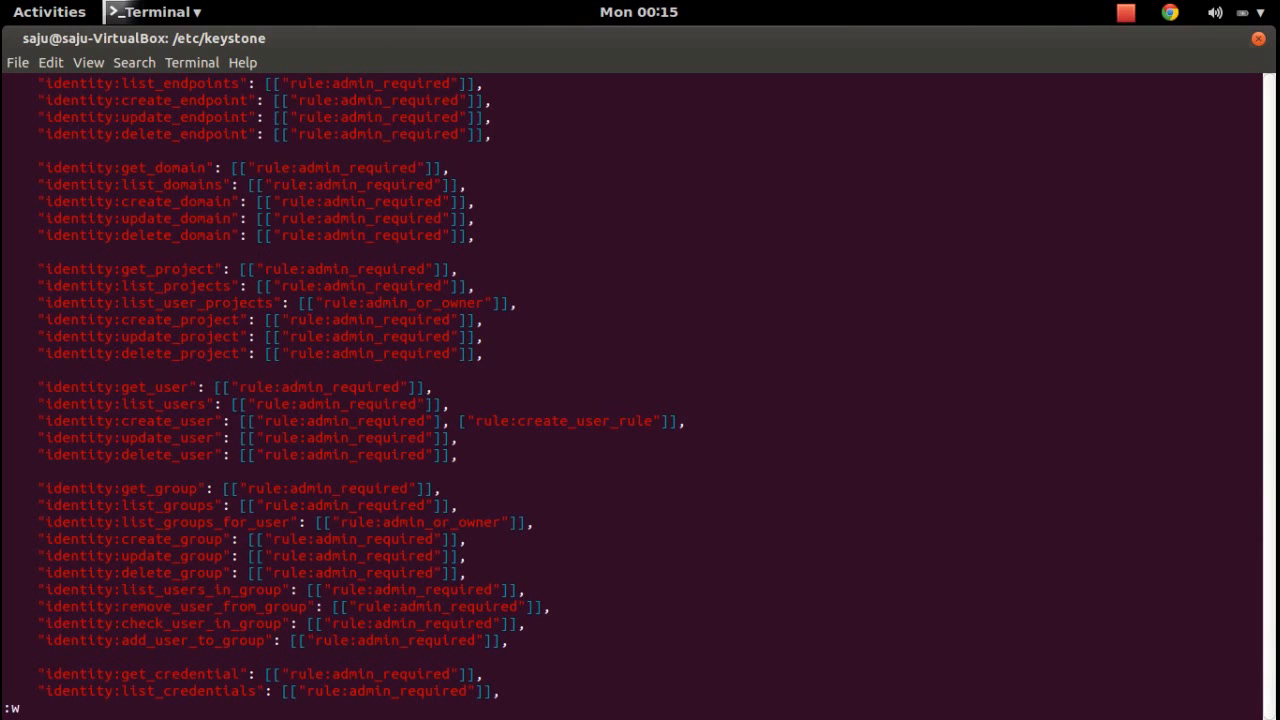
key("Return")
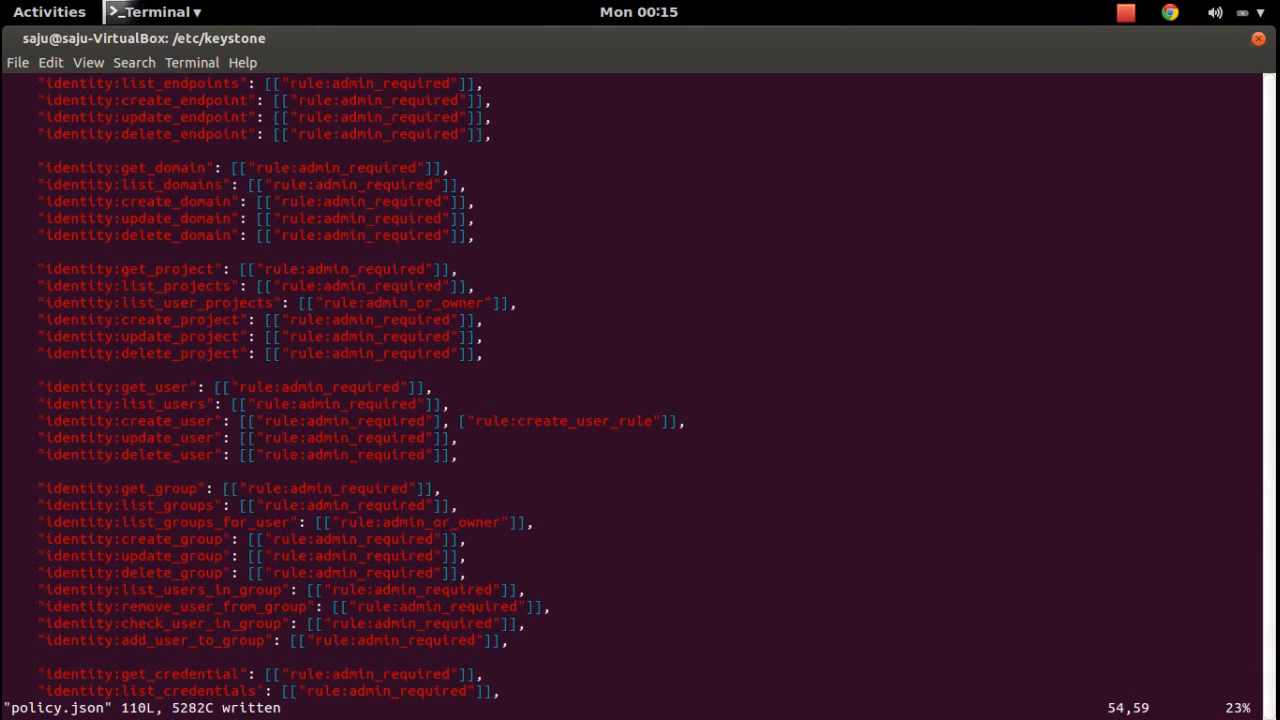
type(":q")
key("Return")
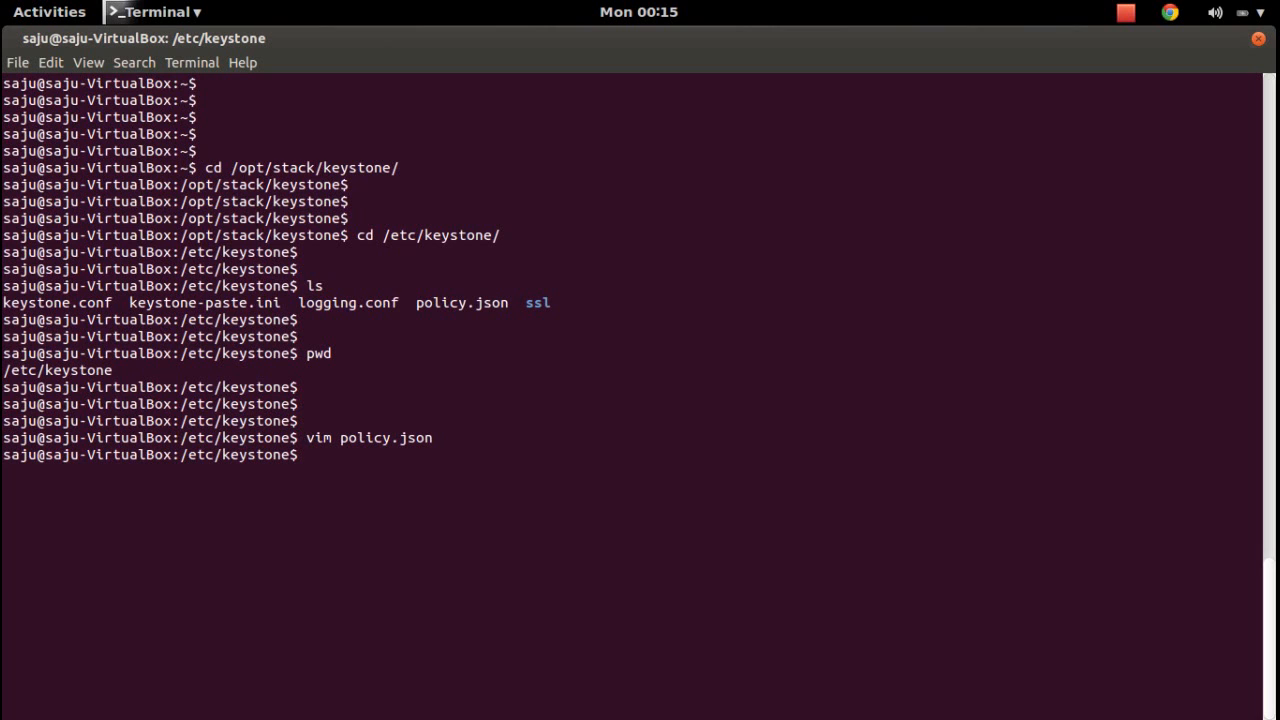
Resend POST /v3/users in Advanced Rest Client, now getting 500 Internal Server Error instead of 403.
key("super")
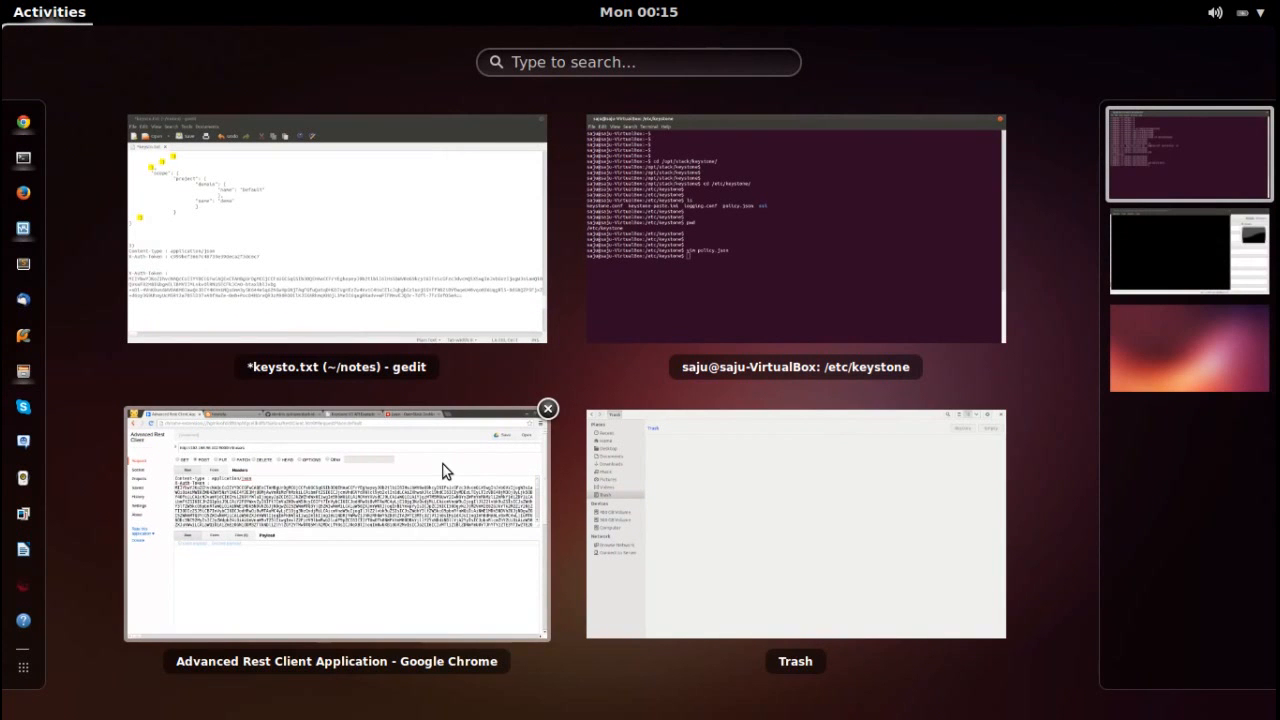
left_click(443, 471)
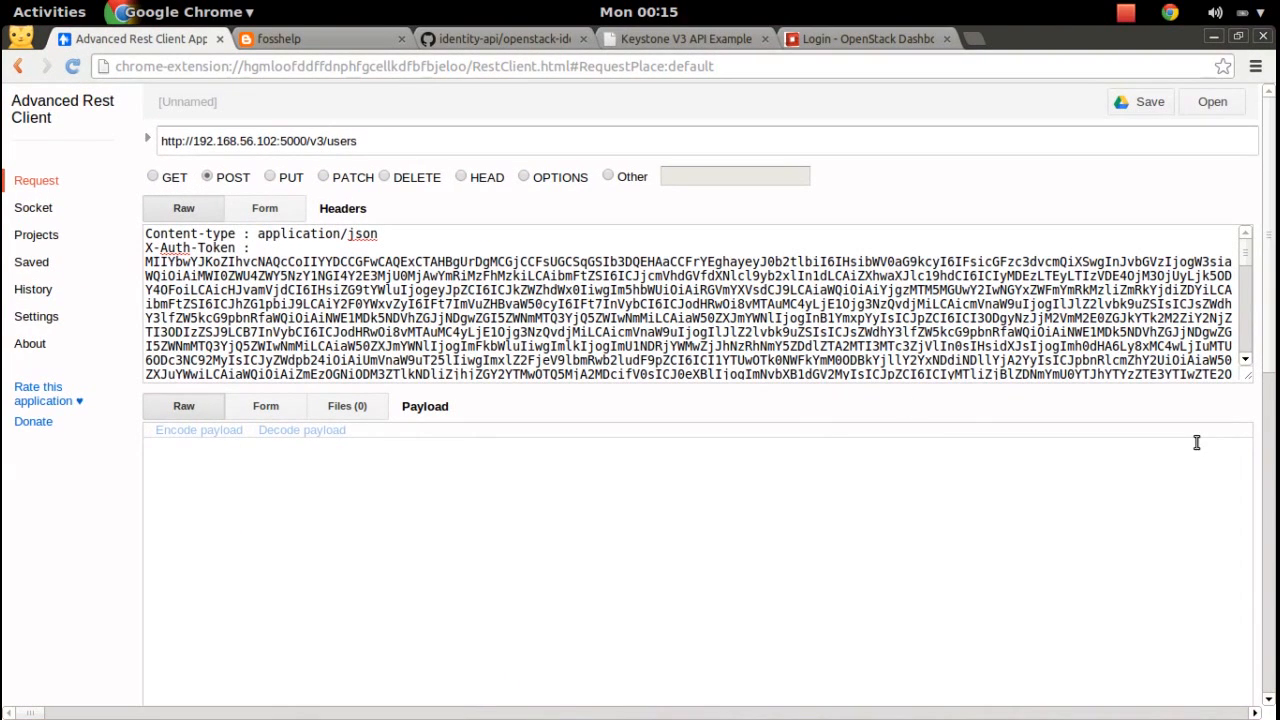
left_click_drag(1275, 319, 1275, 566)
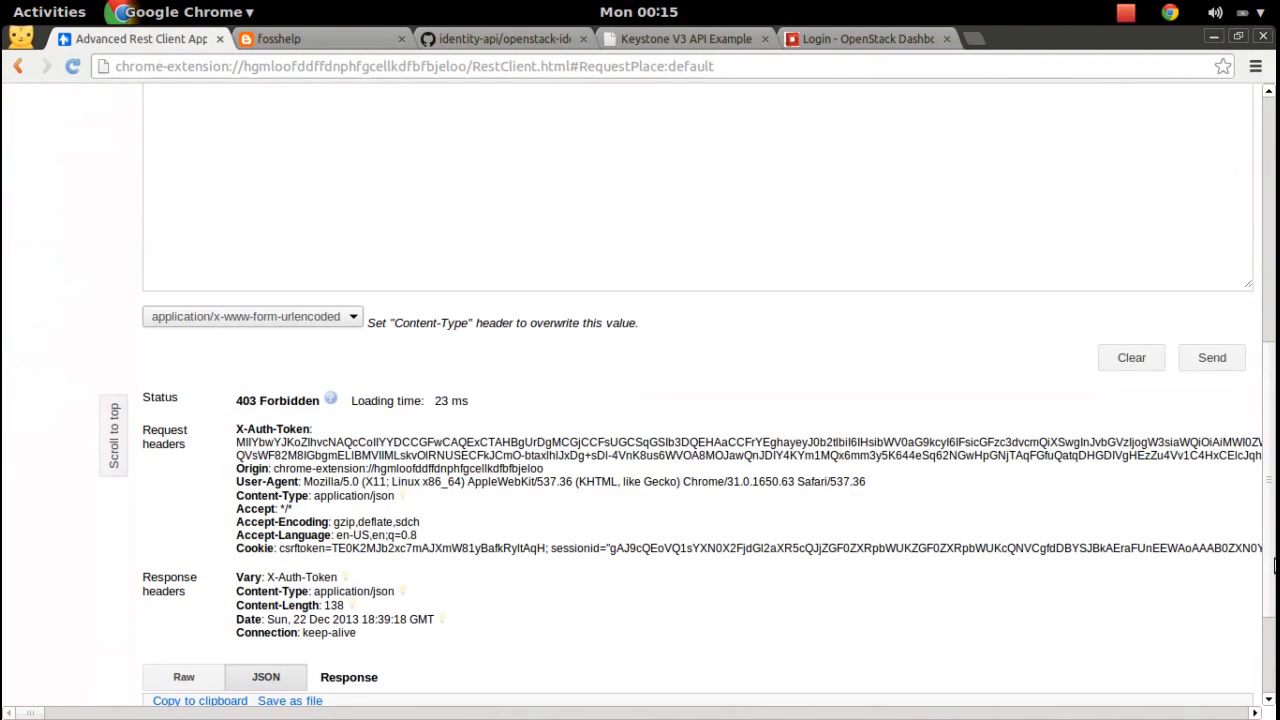
scroll(1275, 566, "down", 3)
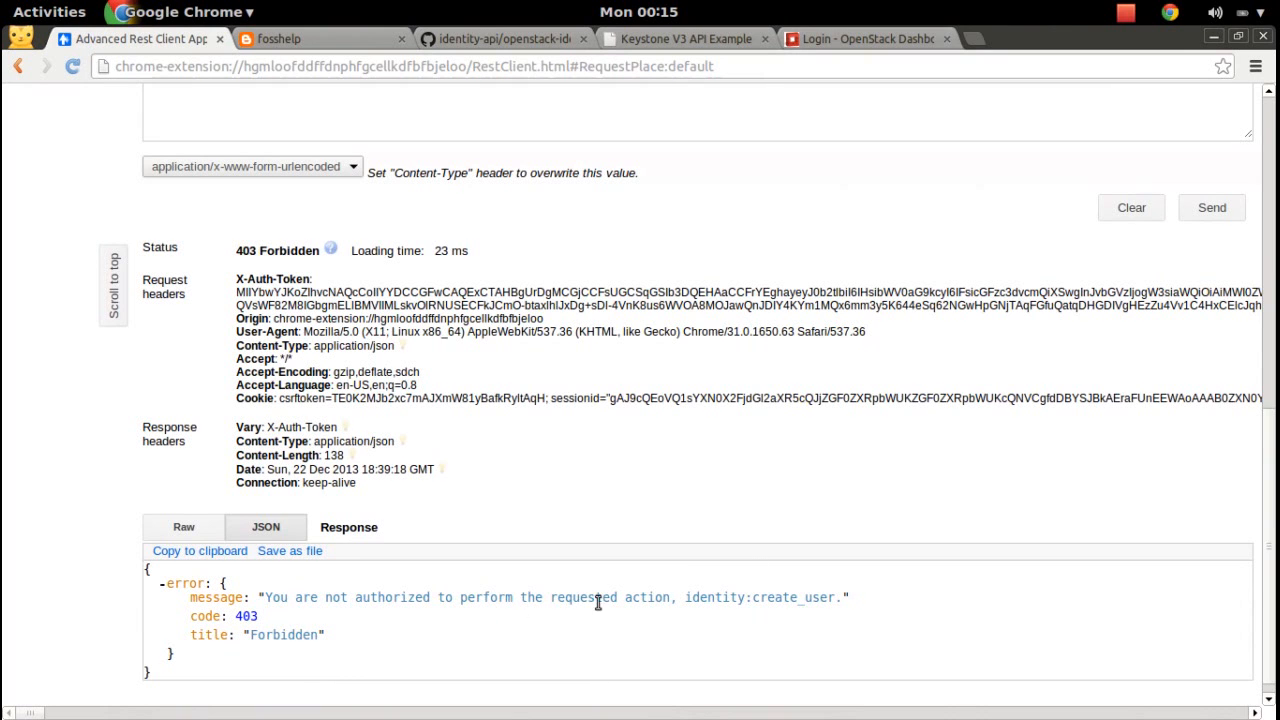
left_click_drag(1273, 640, 1272, 566)
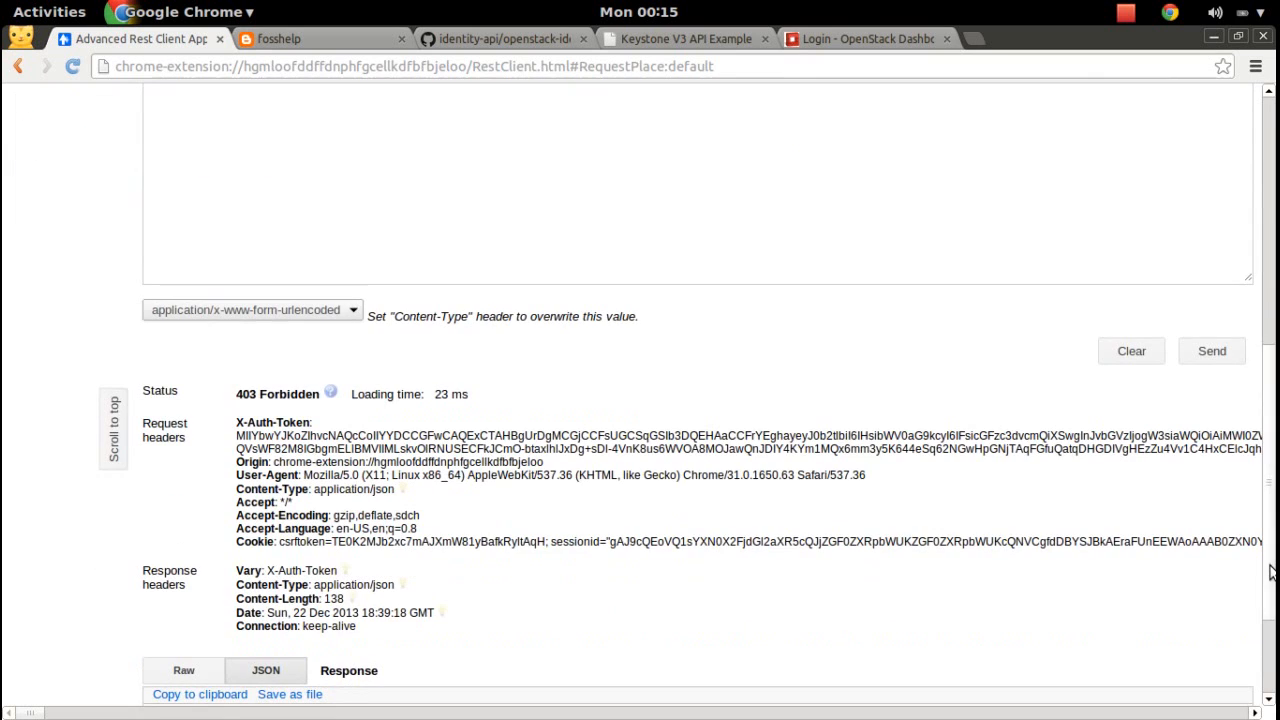
left_click(1211, 352)
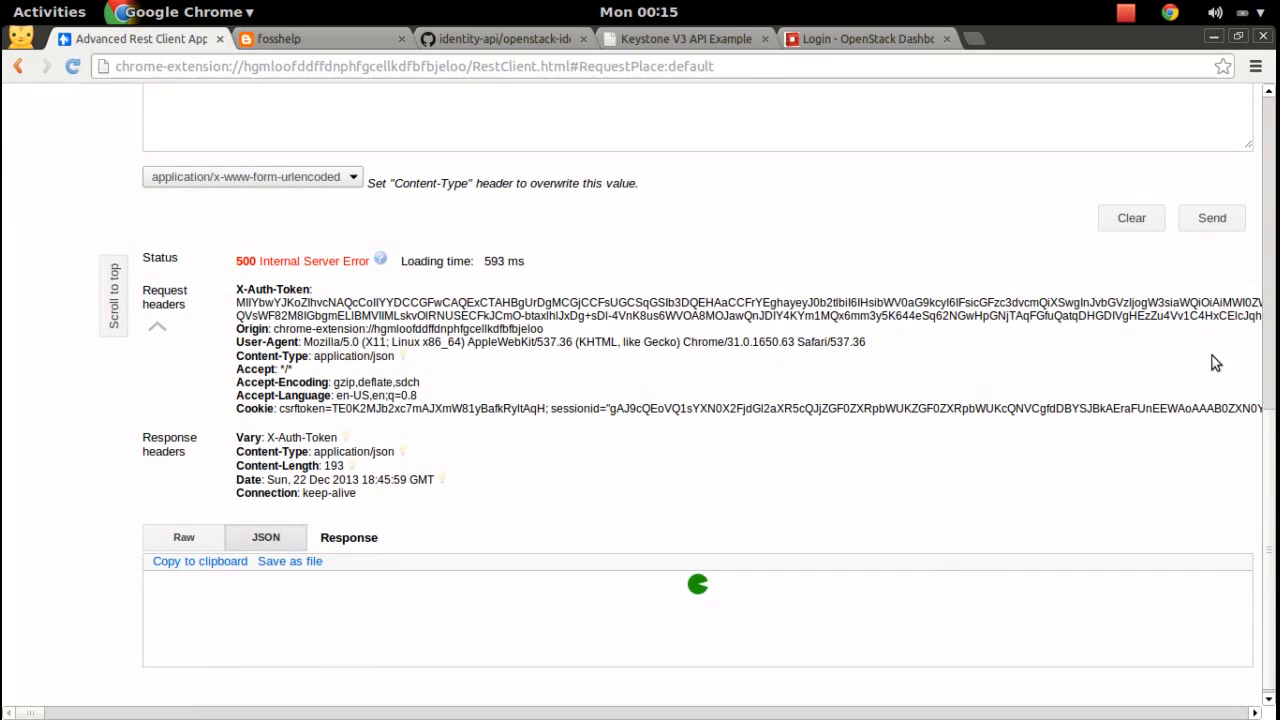
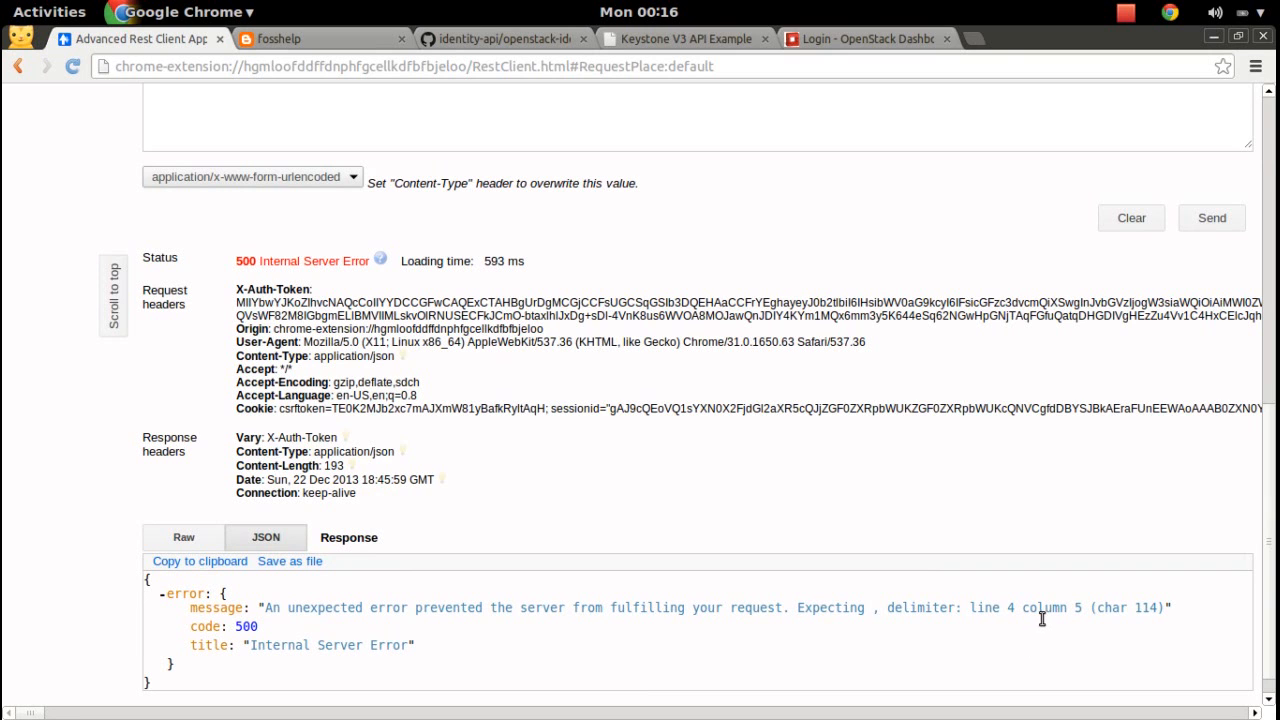
Switch to the VirtualBox virtual machine and unlock it with its password.
left_click_drag(1274, 566, 1274, 216)
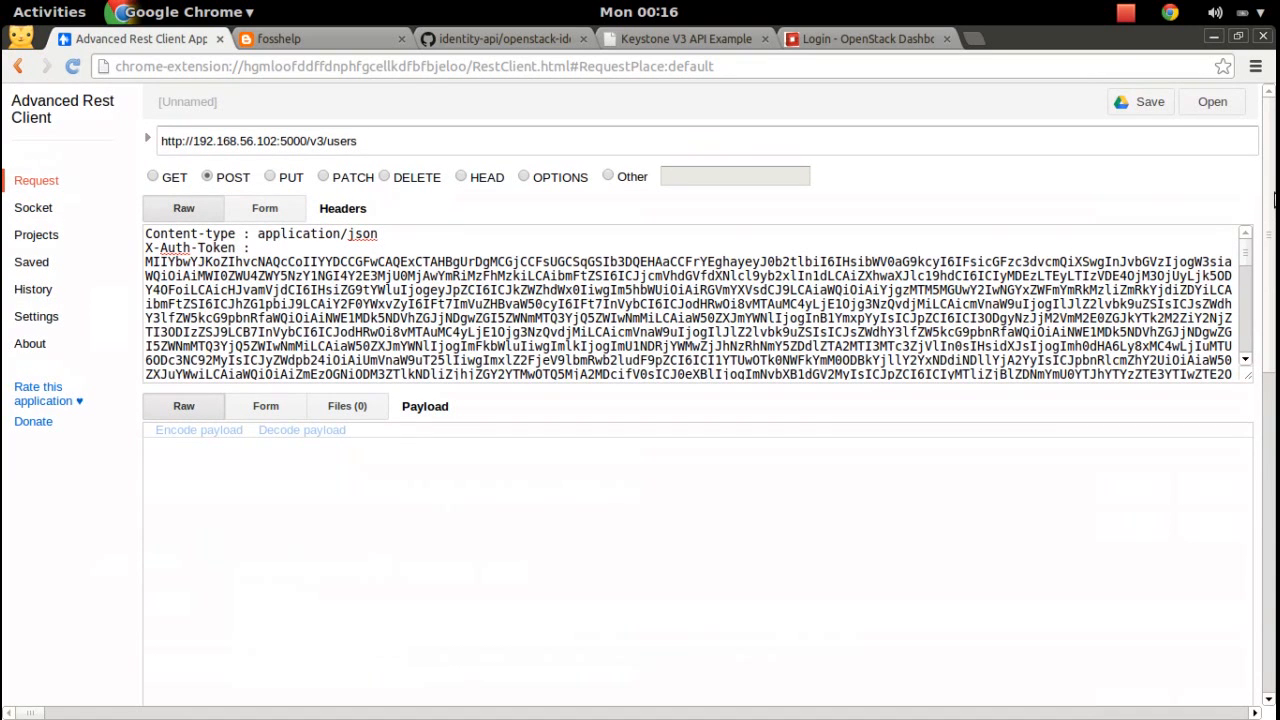
left_click_drag(1274, 201, 1274, 572)
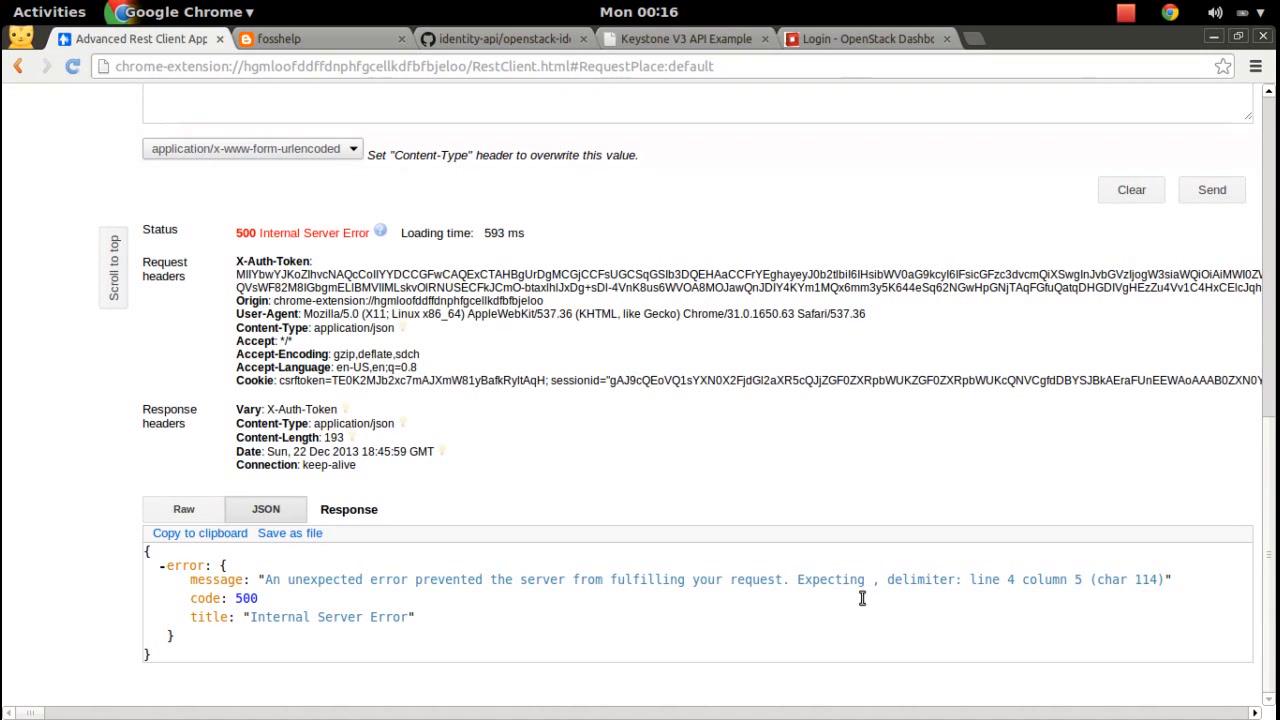
key("super")
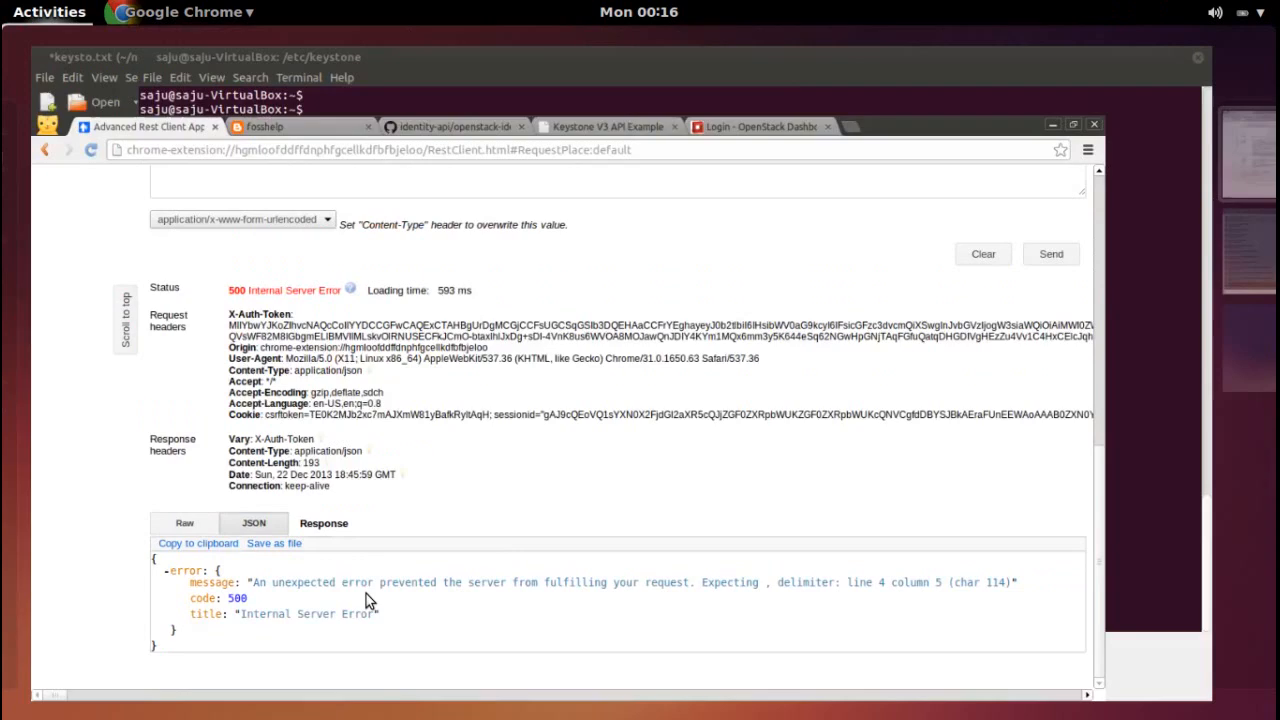
key("super")
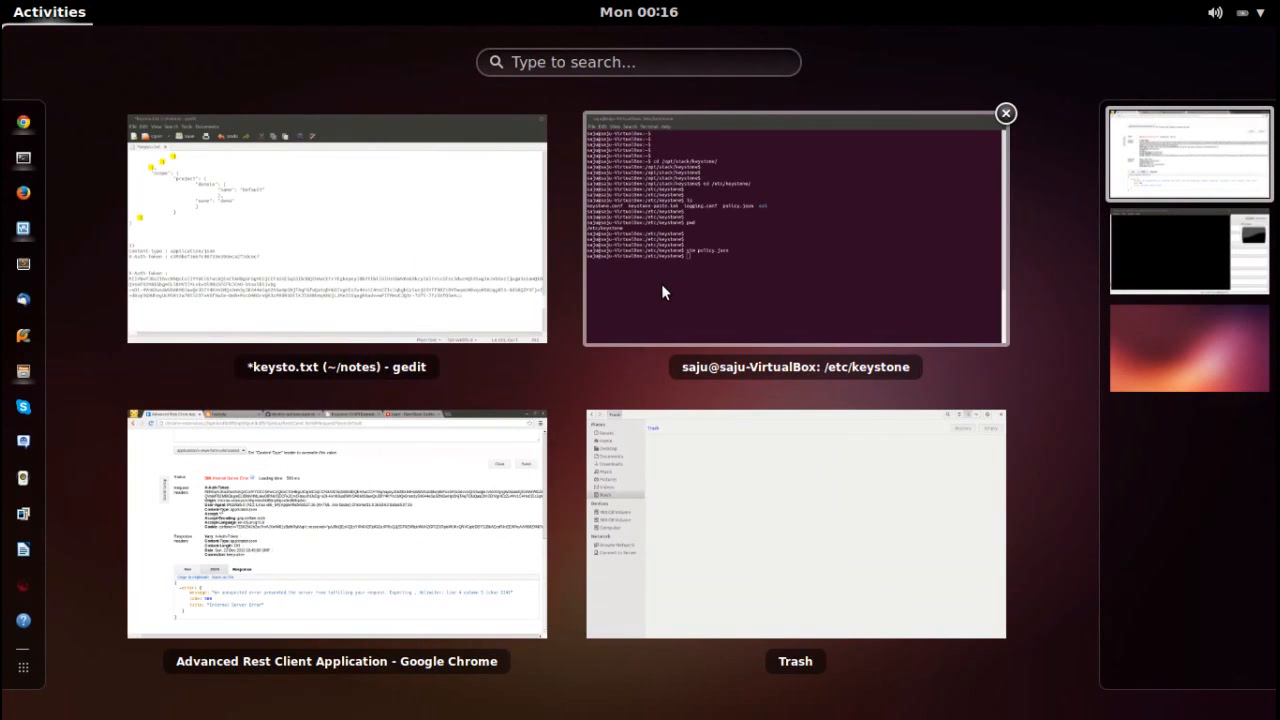
left_click(1183, 245)
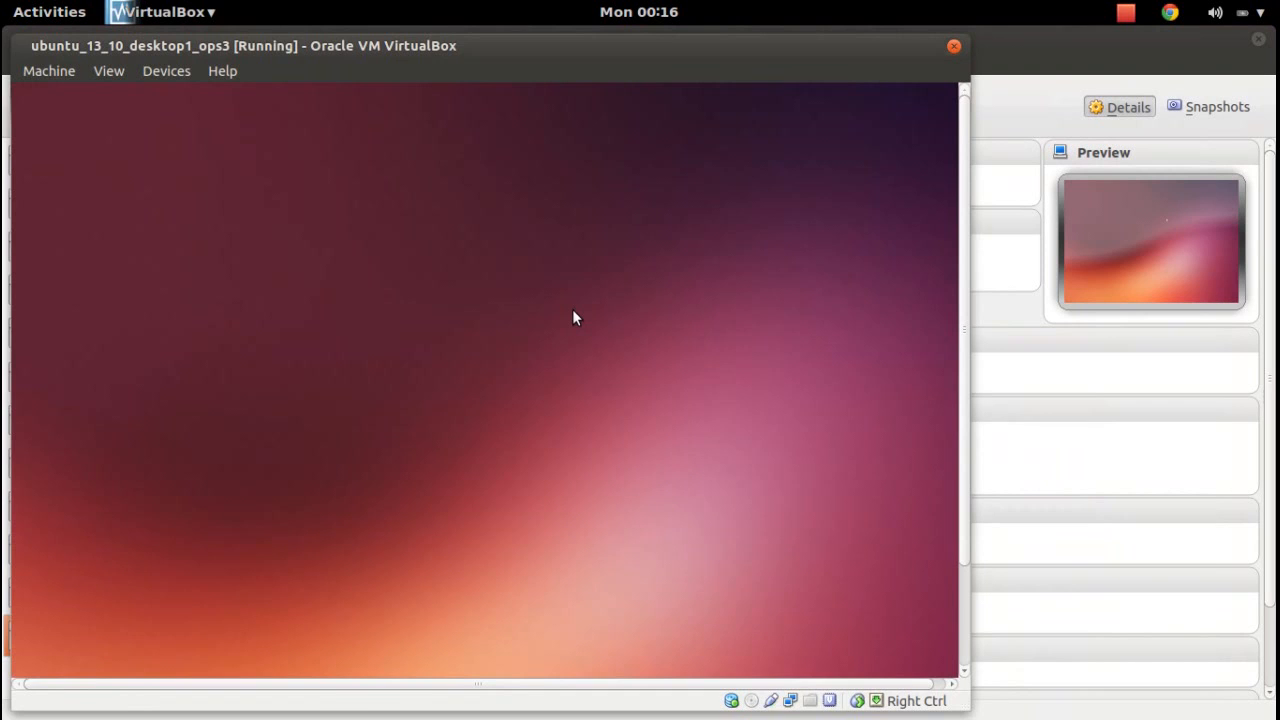
type("••••")
key("Return")
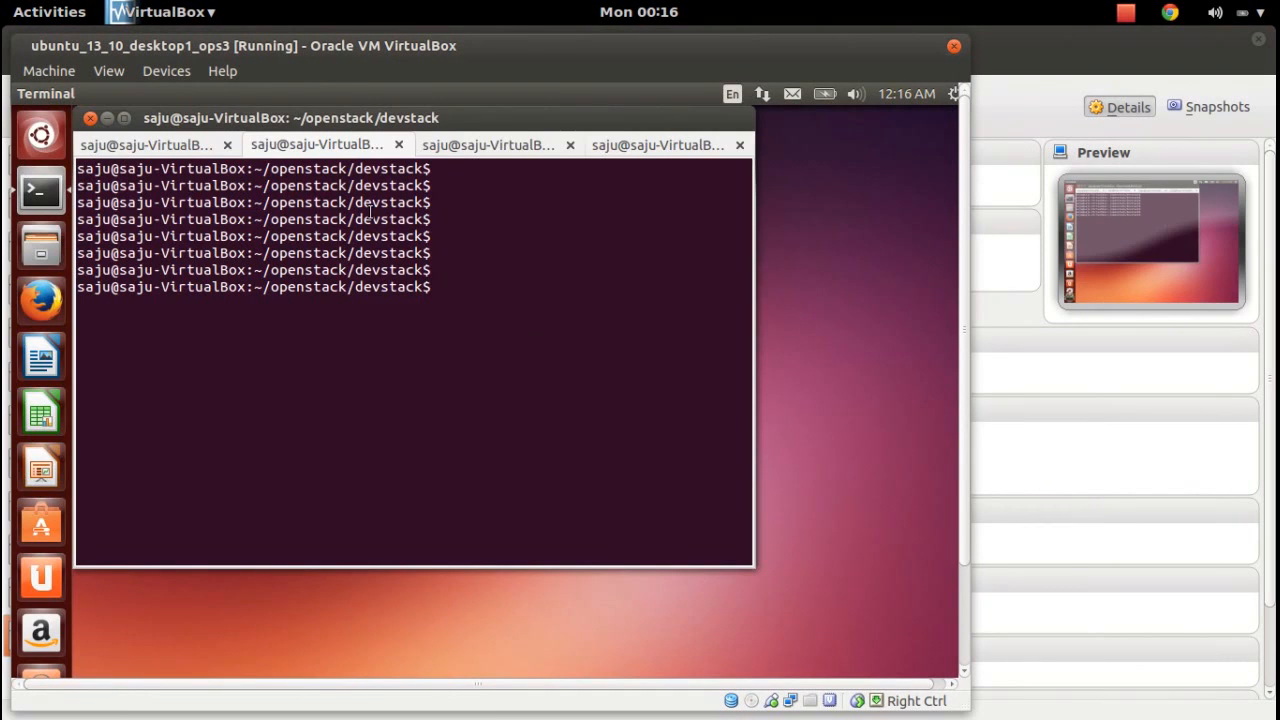
Show the keystone log window and select the ValueError traceback from loading the policy JSON.
left_click(195, 146)
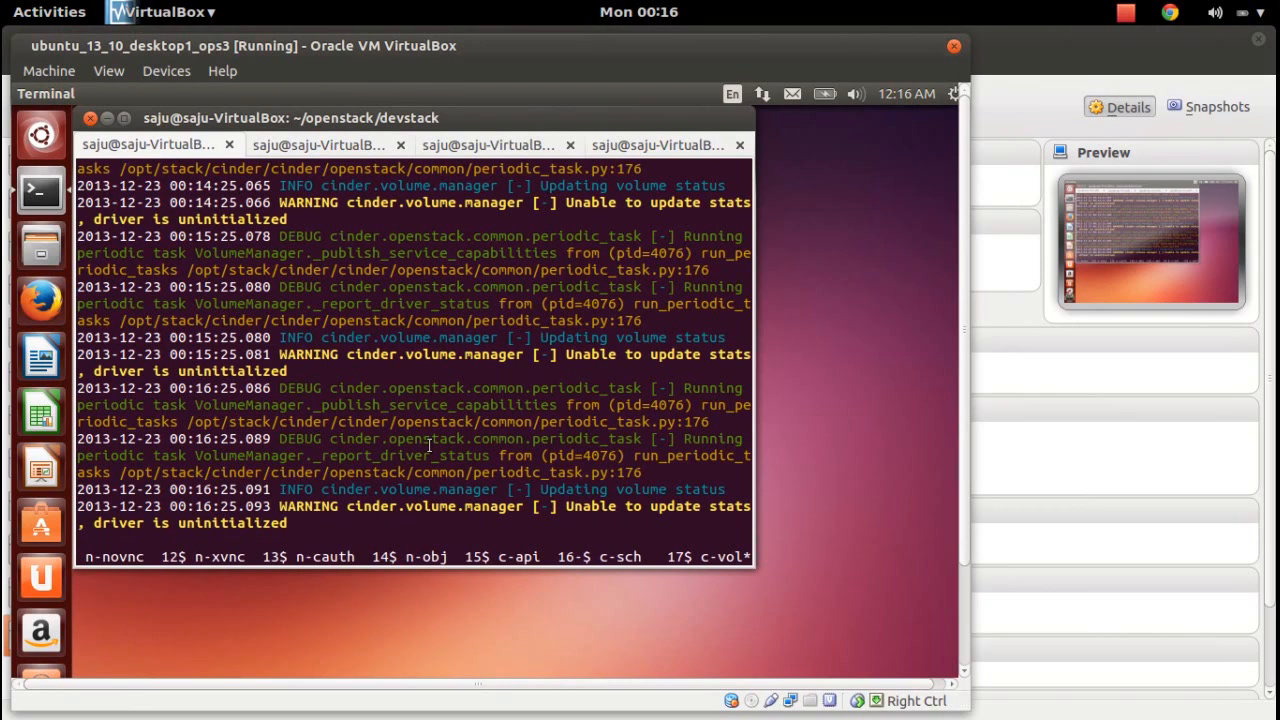
key("ctrl+a")
key("1")
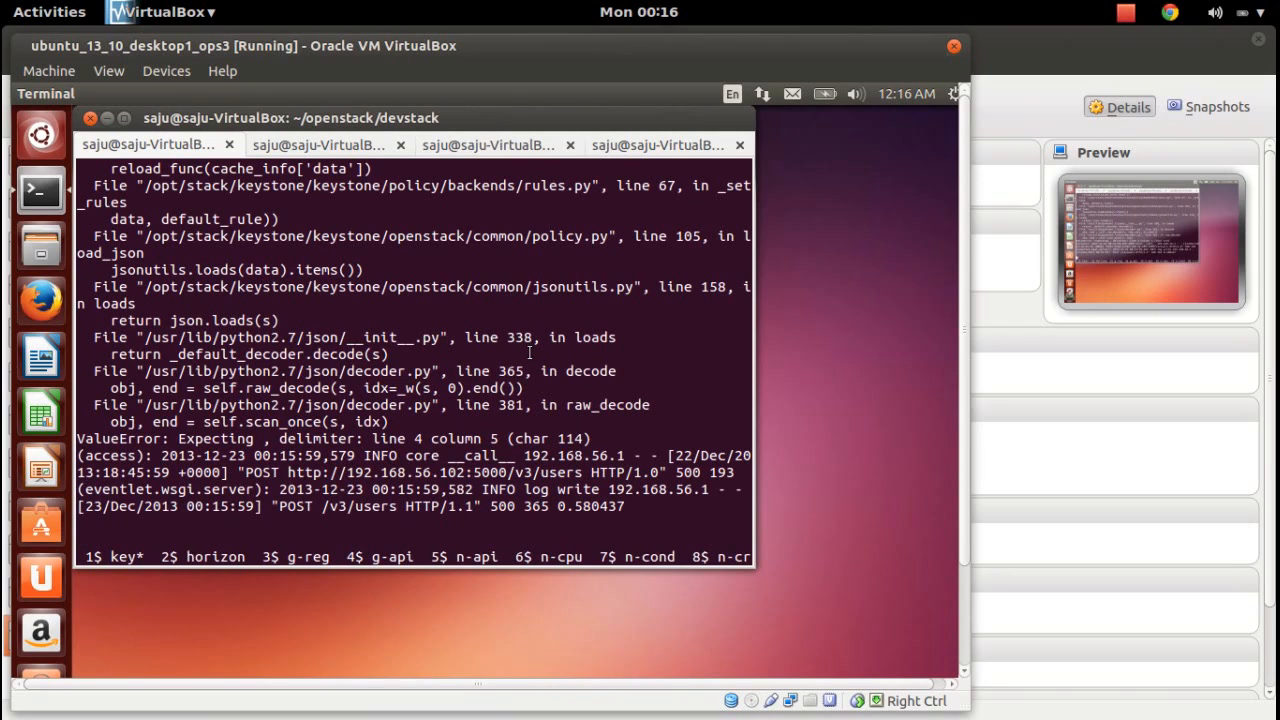
left_click_drag(405, 436, 435, 237)
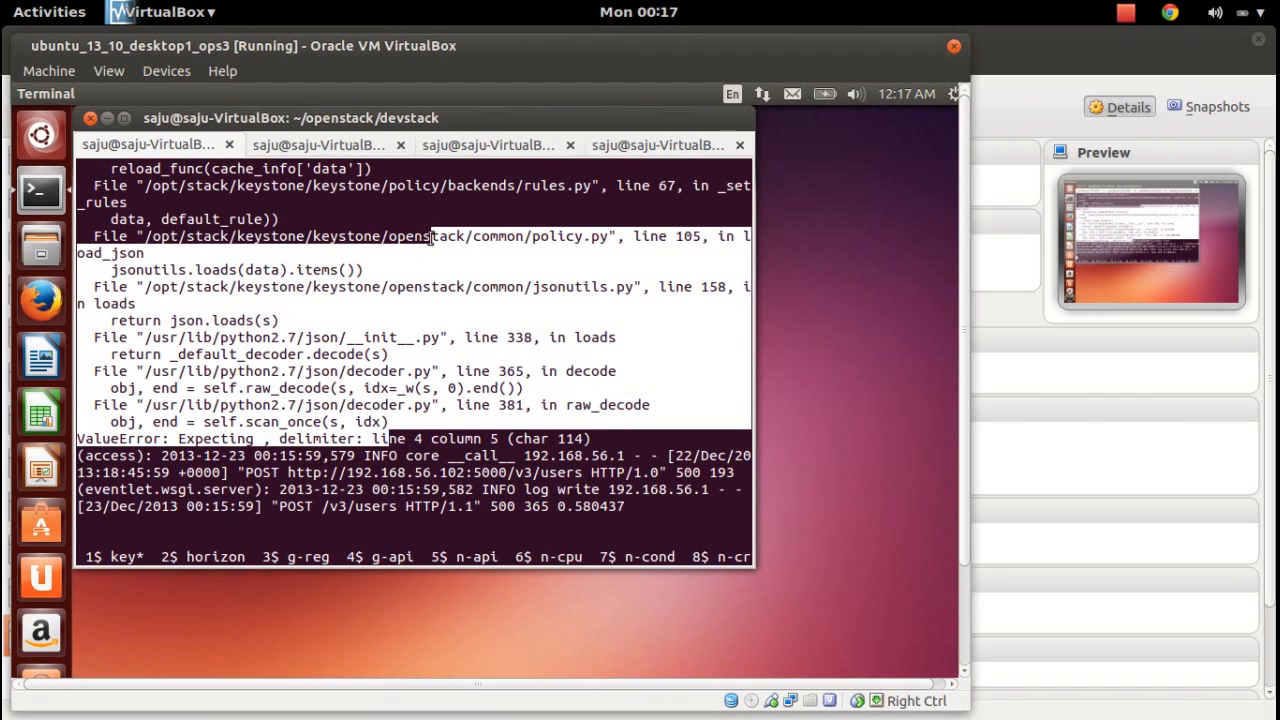
key("super")
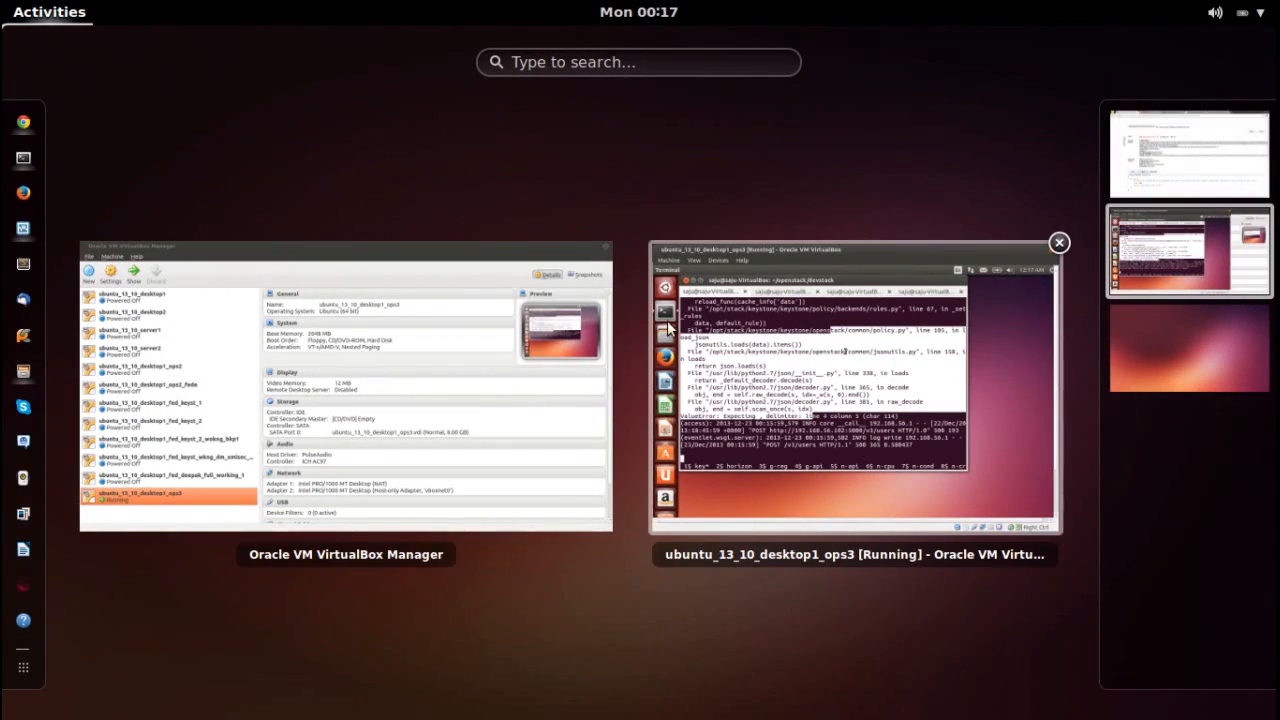
Reopen policy.json in vim, add the missing comma after the create_user_rule entry, and save with :w.
left_click(1165, 154)
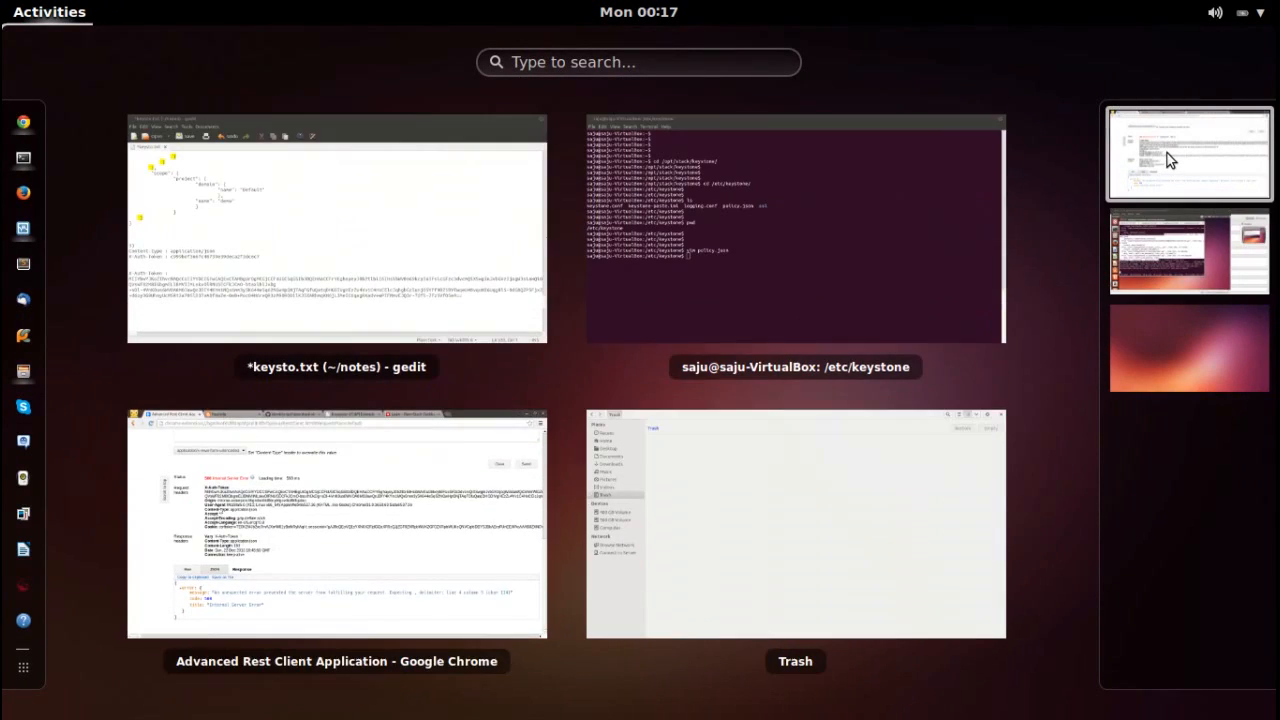
left_click(845, 289)
key("Up")
key("Return")
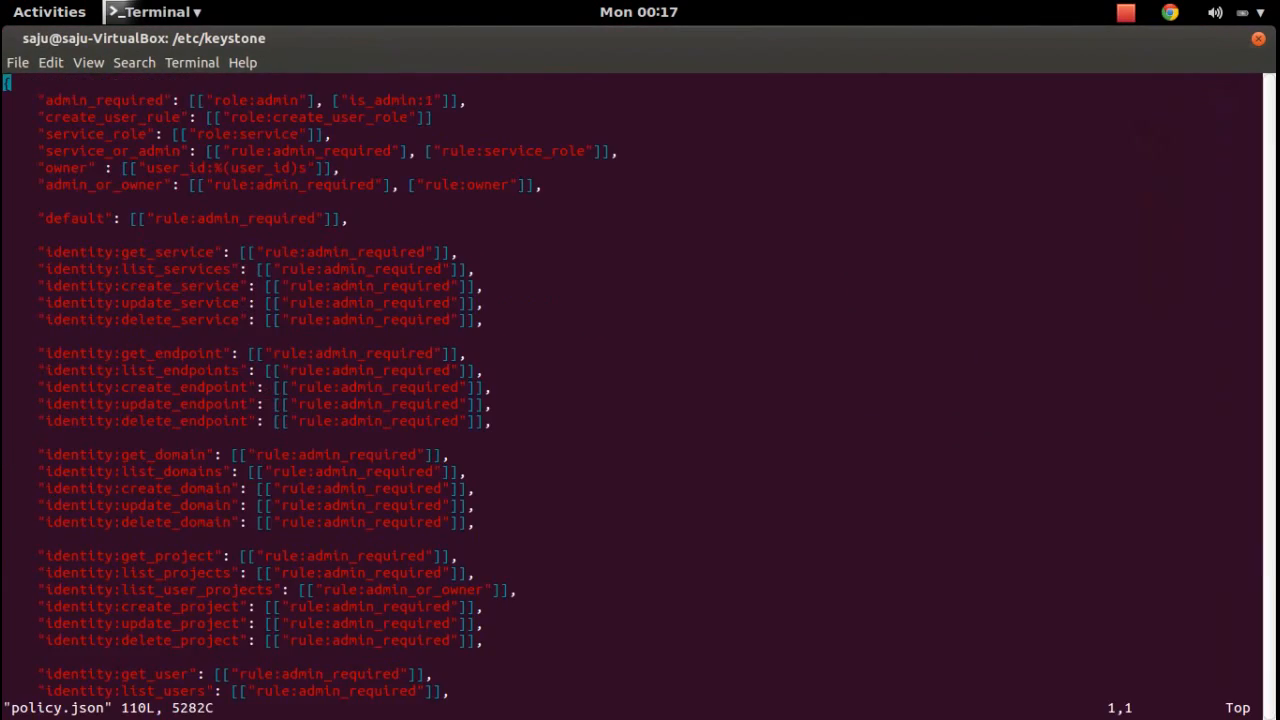
key("Down")
key("Down")
key("Right")
key("Right")
key("Right")
key("Right")
key("Right")
key("Right")
key("Right")
key("Right")
key("Right")
key("Right")
key("Right")
key("Right")
key("Right")
key("Right")
key("Right")
key("Right")
key("Right")
key("Right")
key("Right")
key("Right")
key("Right")
key("Right")
key("Right")
key("Right")
key("Right")
key("Right")
key("Right")
key("Right")
key("Right")
key("Right")
key("Right")
key("Right")
type("in\"],")
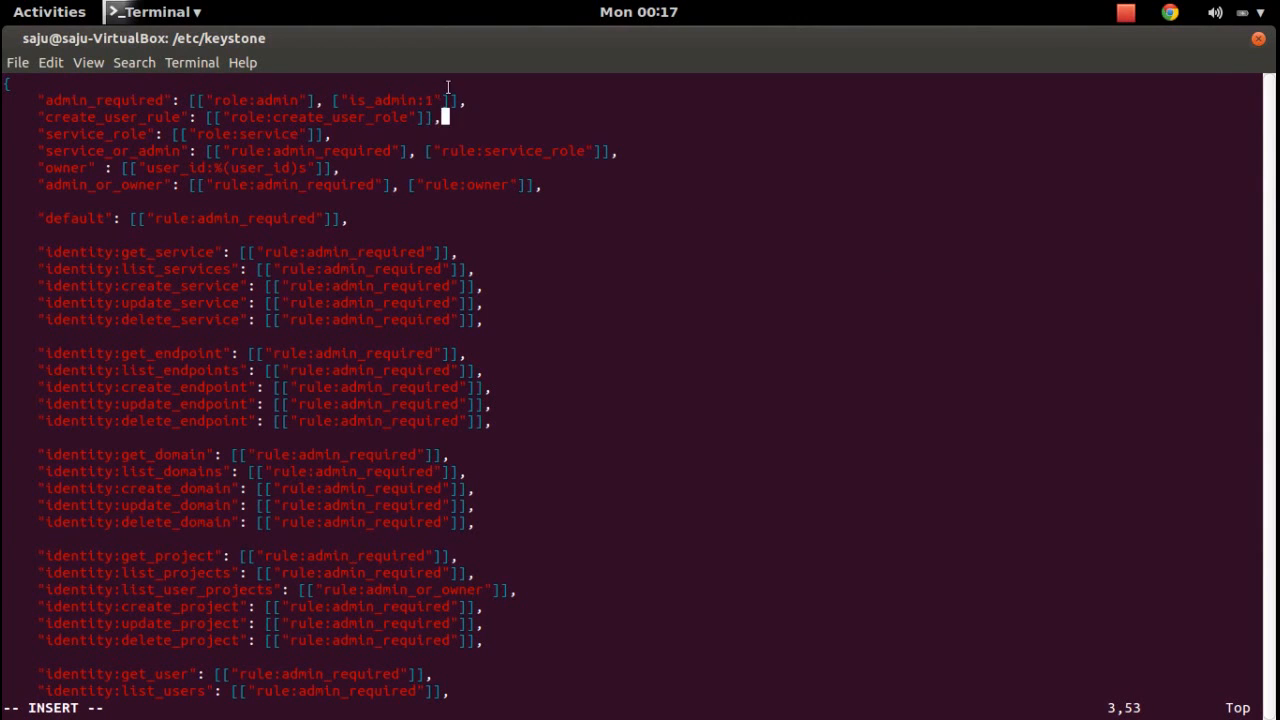
key("Escape")
type(":w")
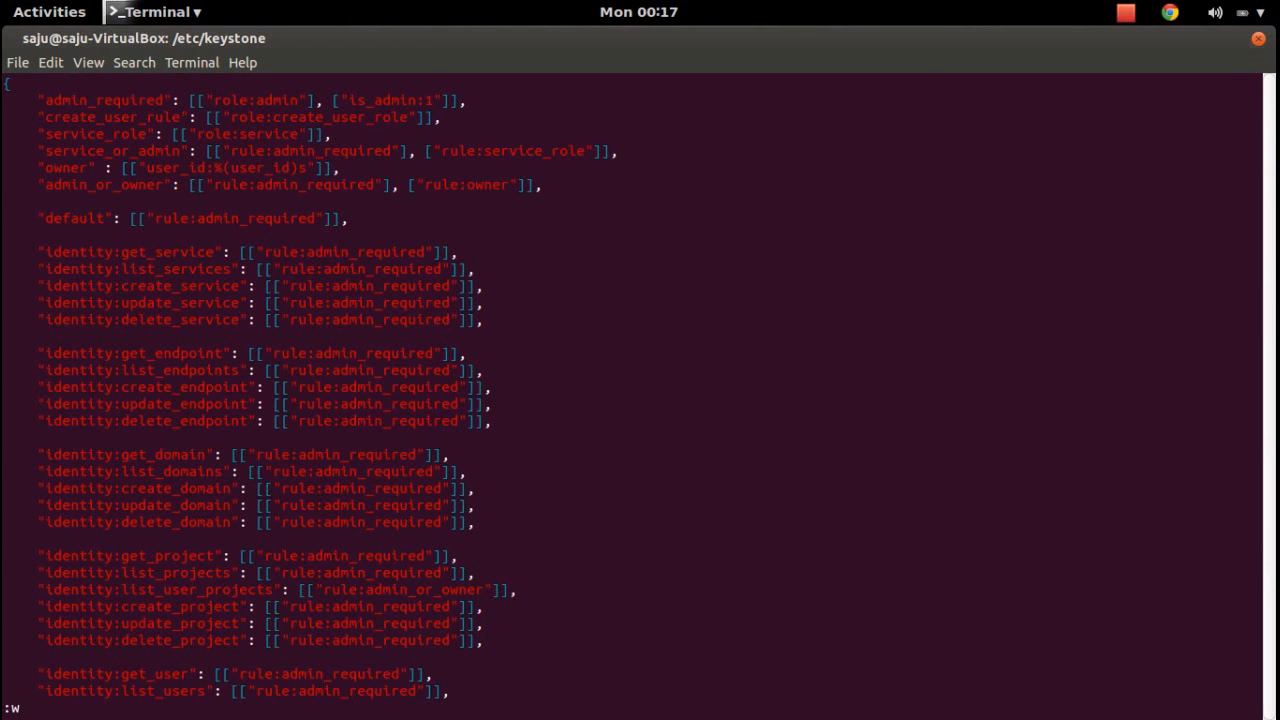
key("Return")
key("super")
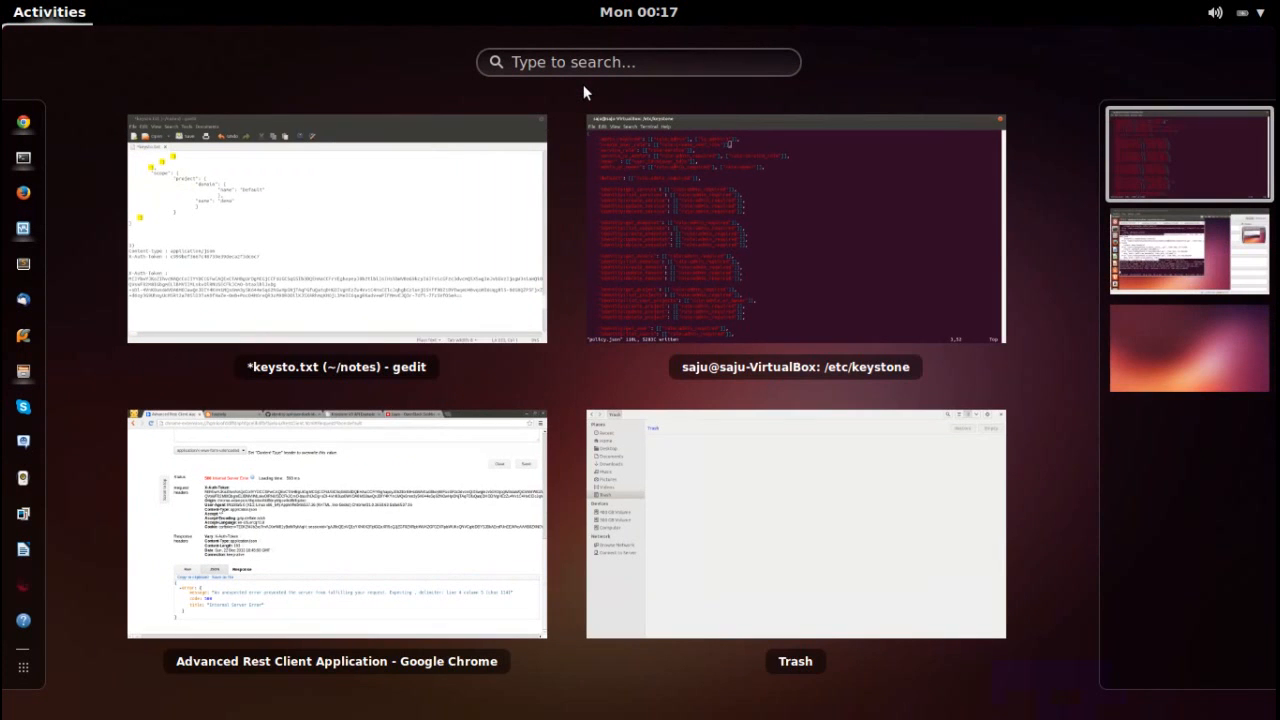
Clear the keystone log output in the VM terminal, then return to the /etc/keystone terminal.
left_click(372, 490)
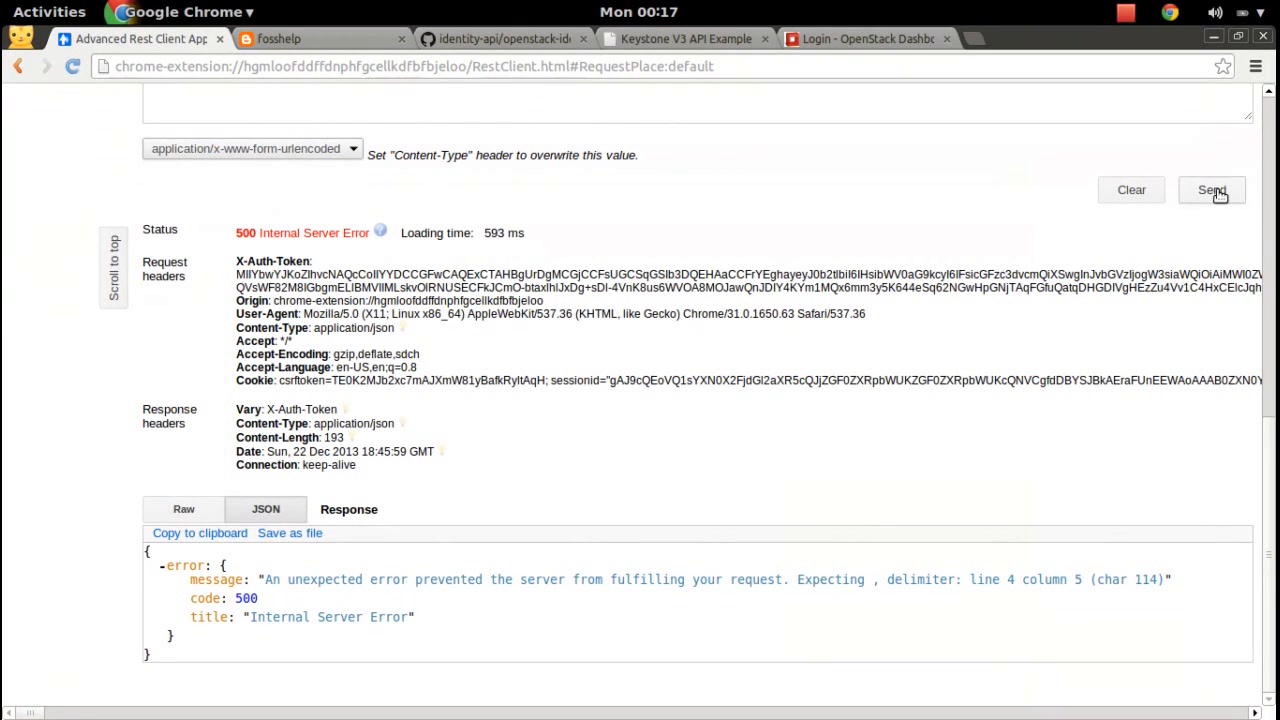
key("super")
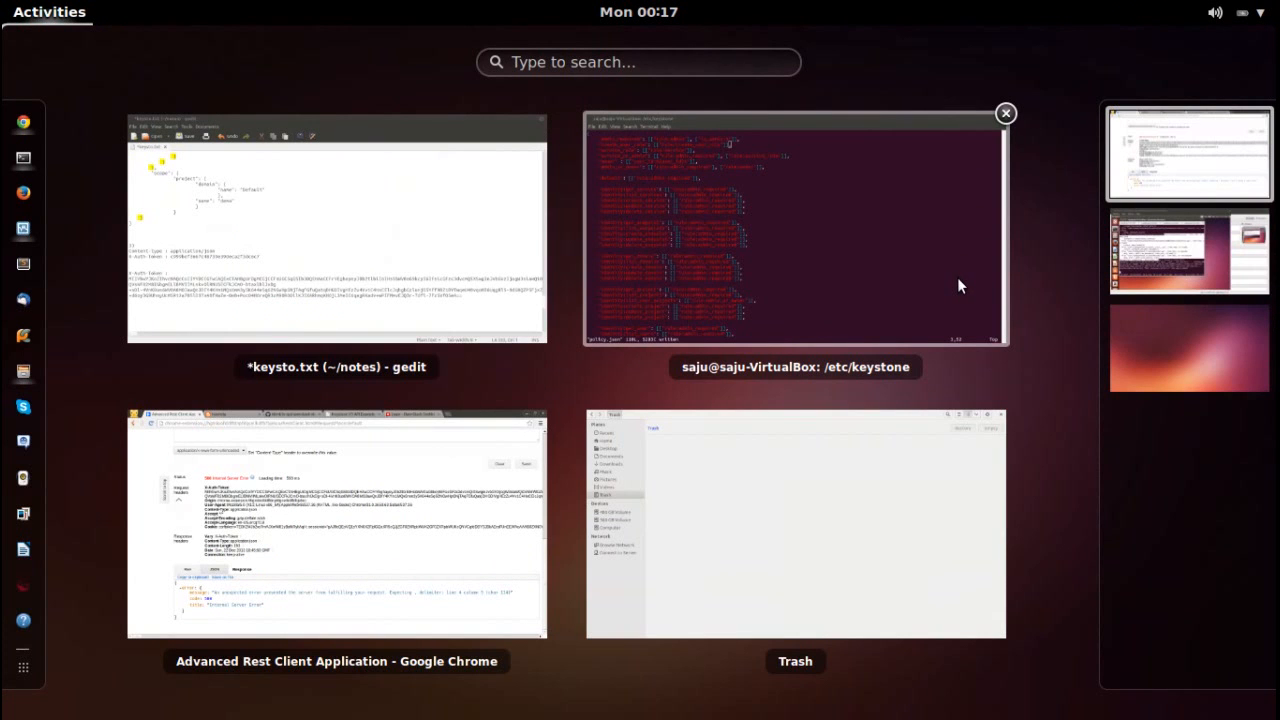
left_click(1171, 258)
left_click(785, 345)
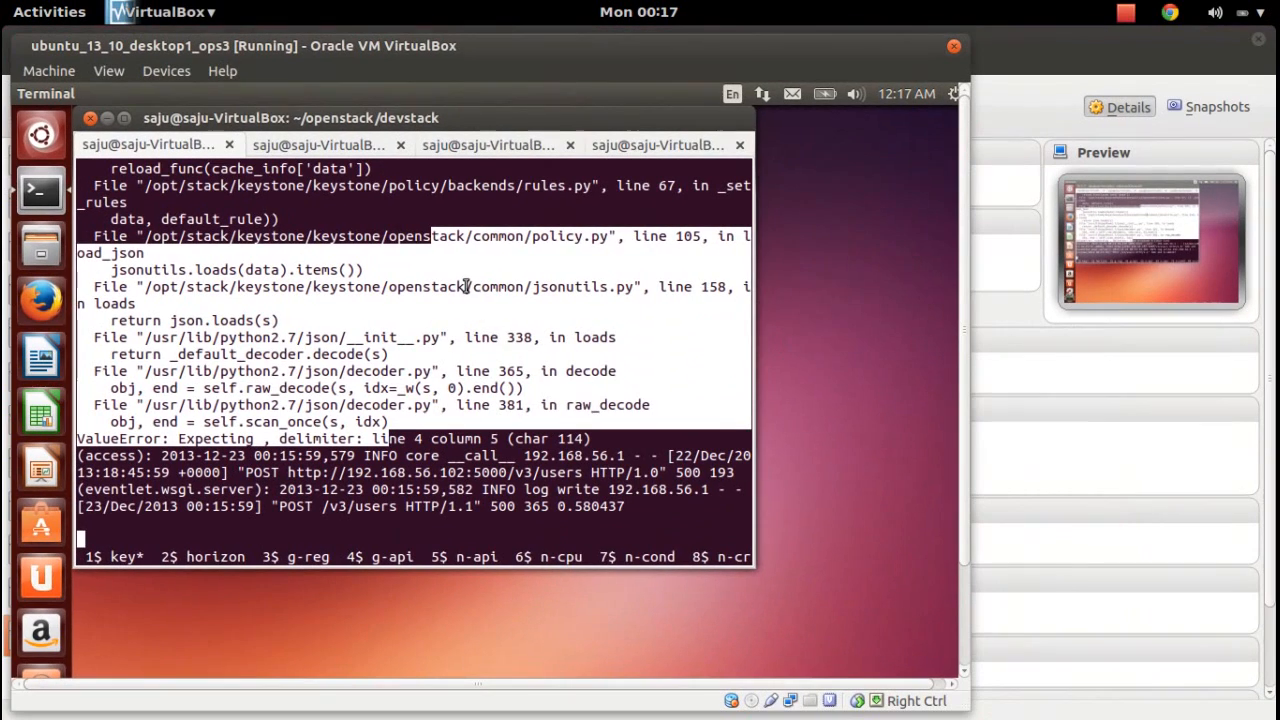
key("Return")
key("Return")
key("Return")
key("Return")
key("Return")
key("Return")
key("Return")
key("Return")
key("Return")
key("Return")
key("Return")
key("Return")
key("Return")
key("Return")
key("Return")
key("Return")
key("Return")
key("Return")
key("Return")
key("Return")
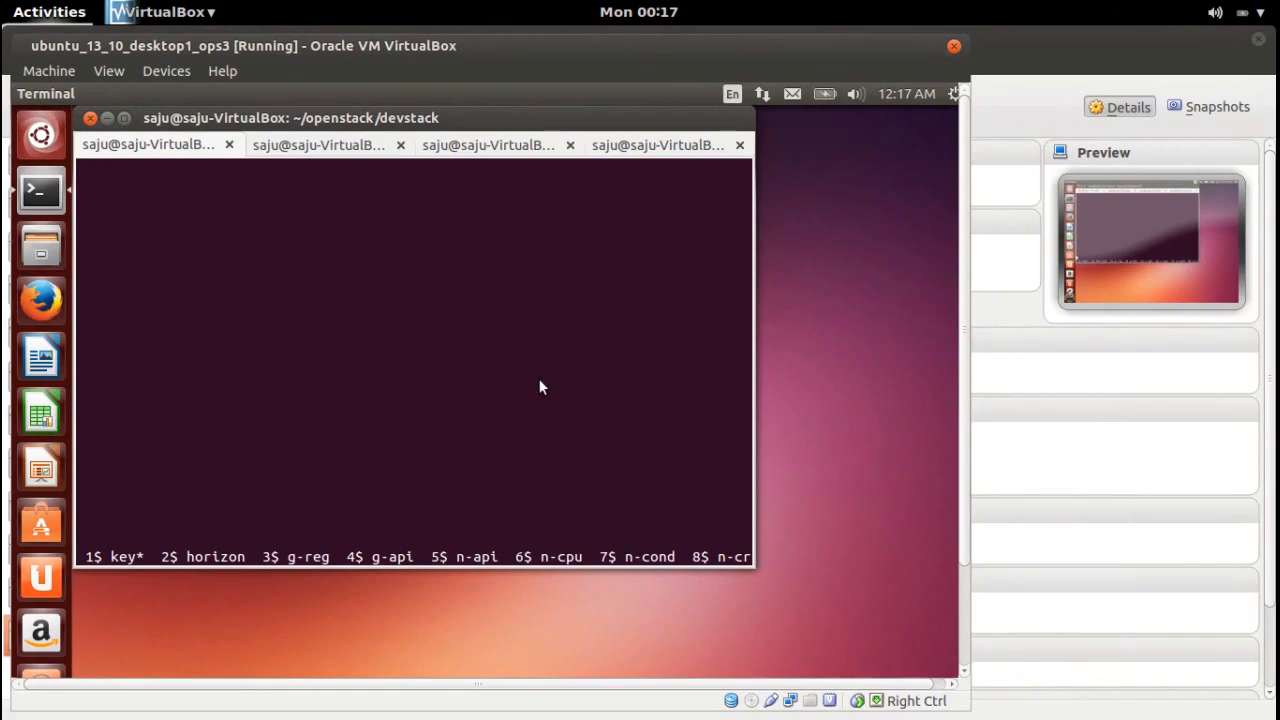
key("super")
left_click(1132, 135)
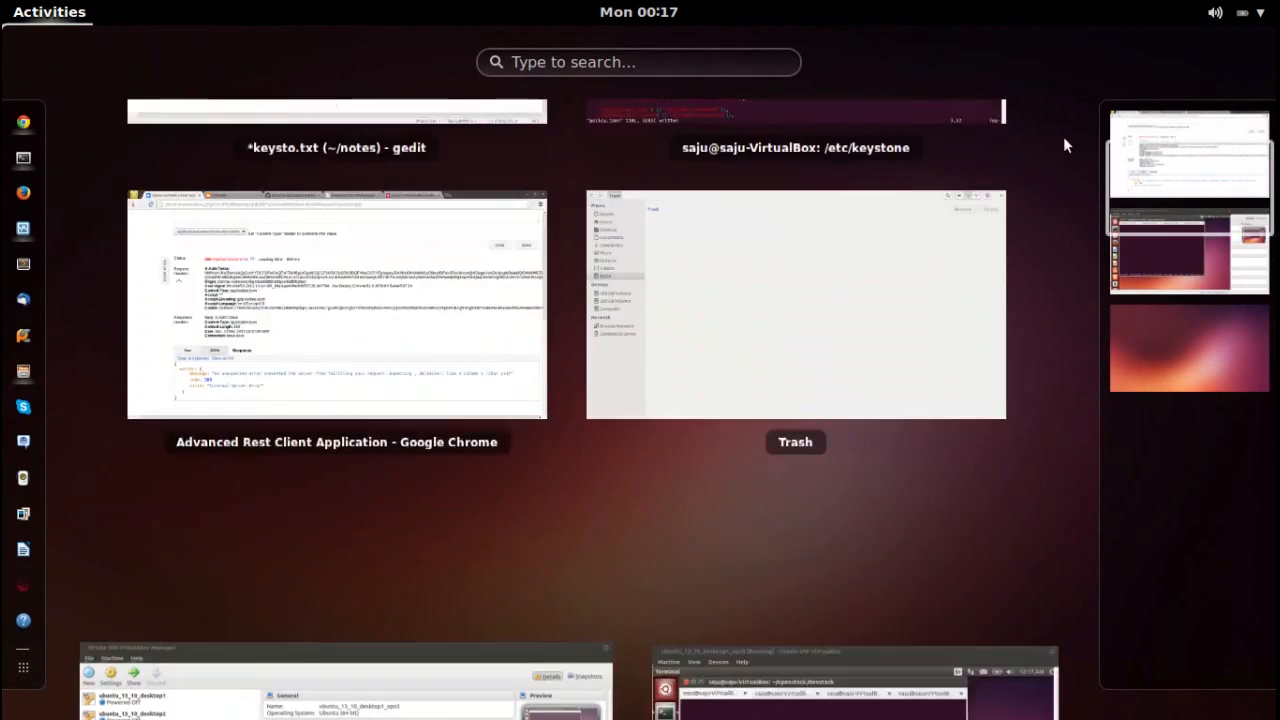
left_click(693, 247)
Resend POST /v3/users, now getting 400 Bad Request: create_user() takes exactly 3 arguments.
key("super")
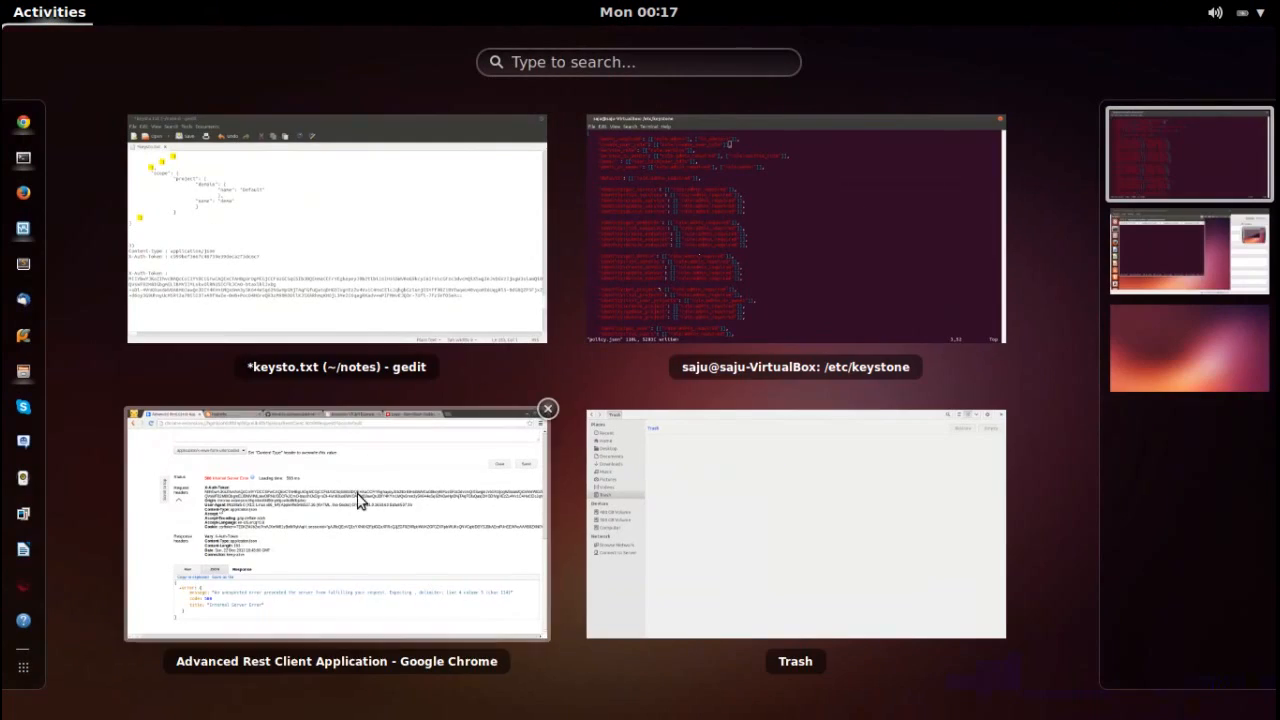
left_click(329, 534)
left_click(1225, 190)
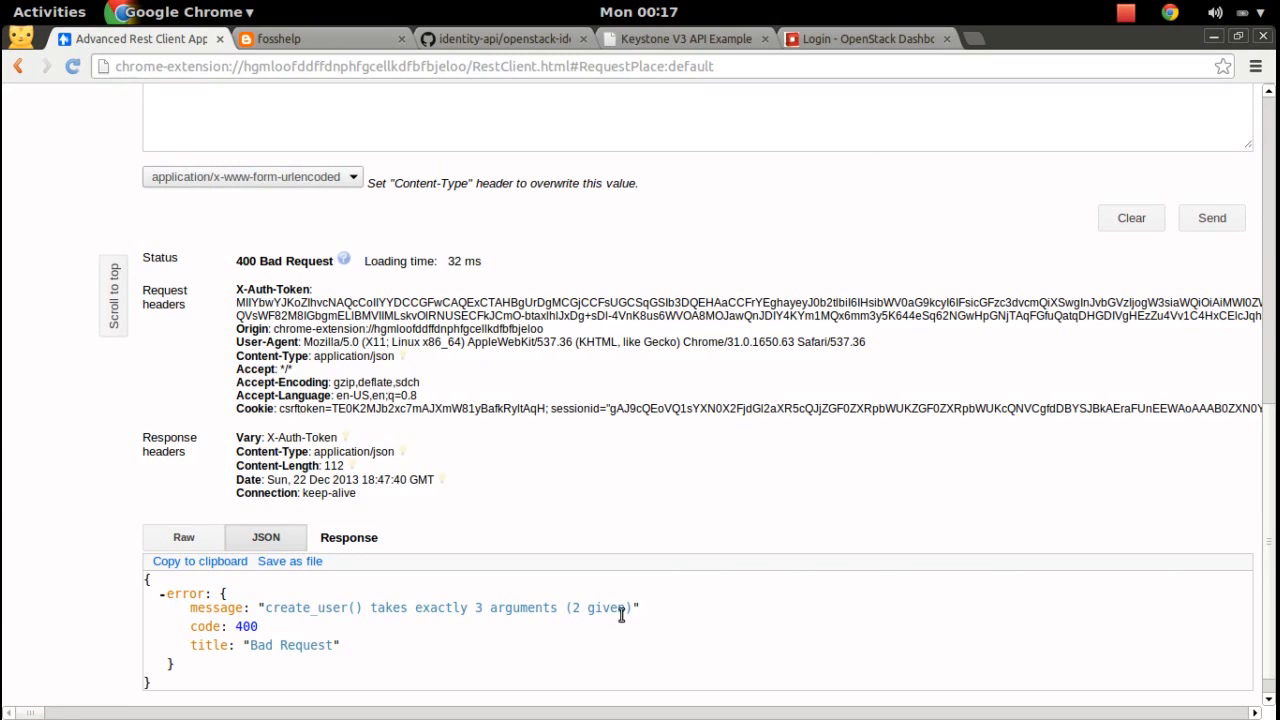
scroll(1008, 446, "up", 5)
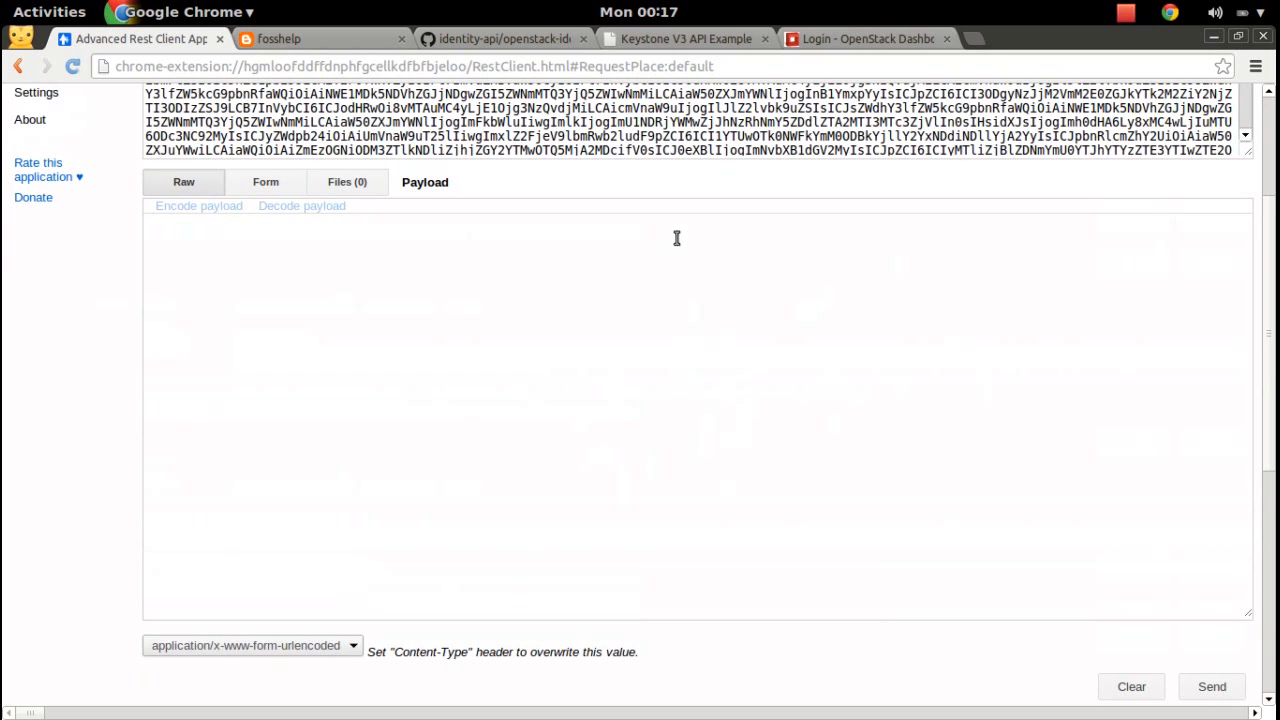
Copy the 'Create a user' JSON block from keysto.txt and paste it into the empty Payload editor.
key("super")
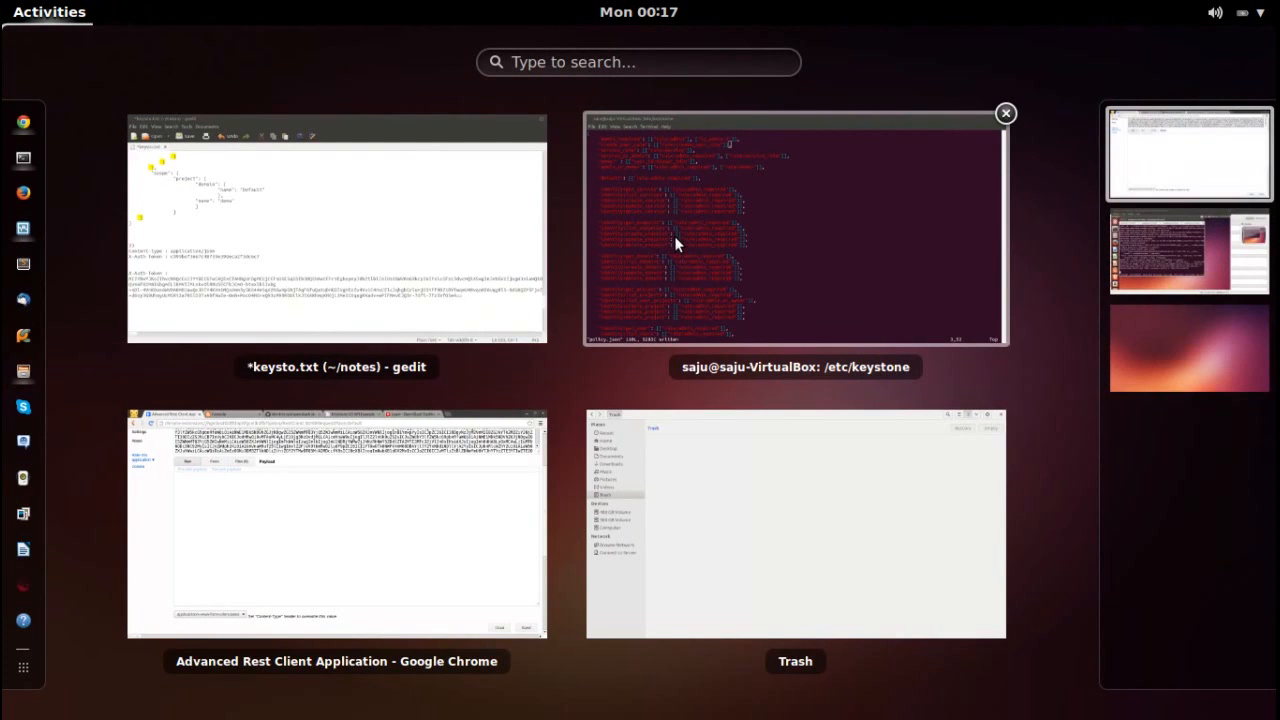
left_click(354, 303)
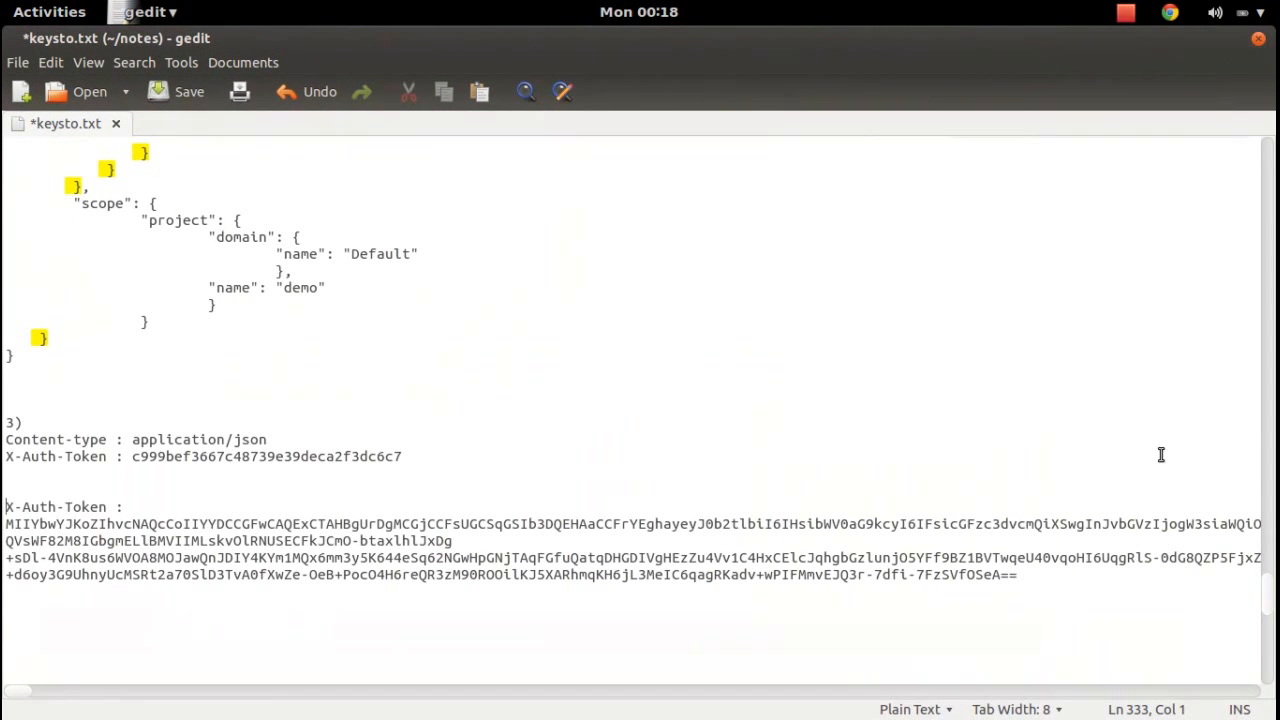
left_click_drag(1270, 599, 1275, 632)
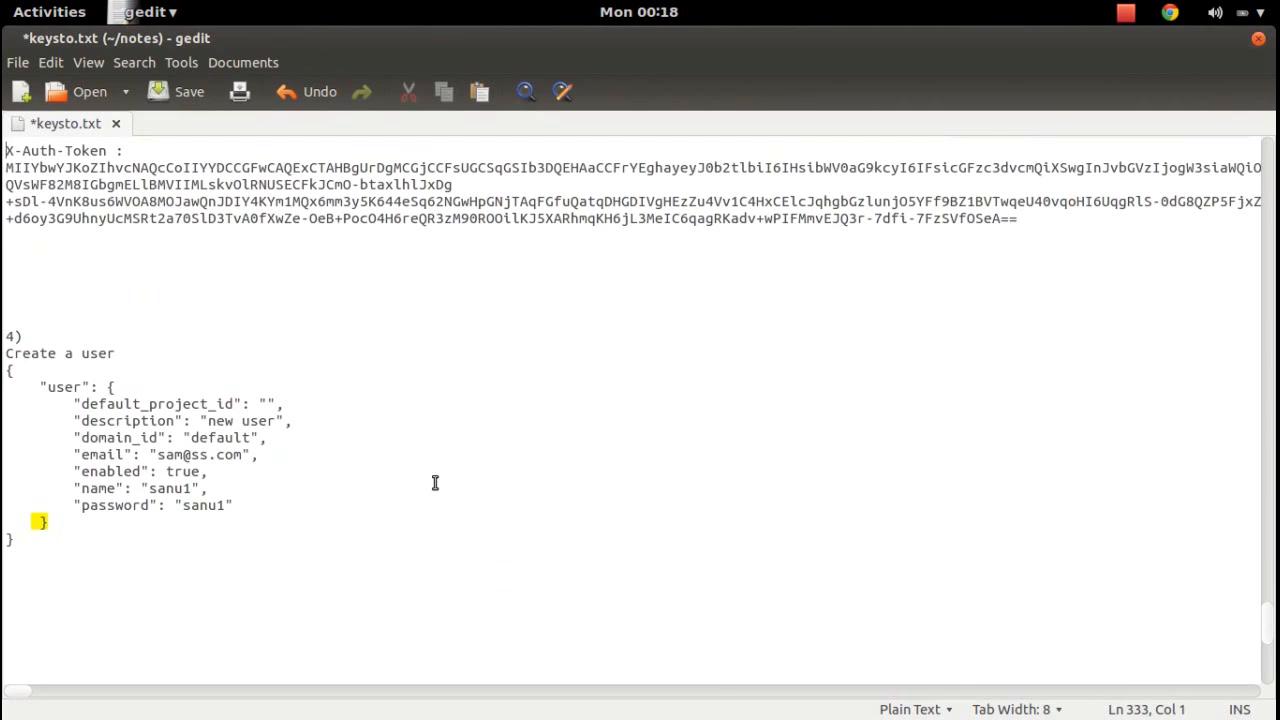
left_click_drag(75, 547, 10, 370)
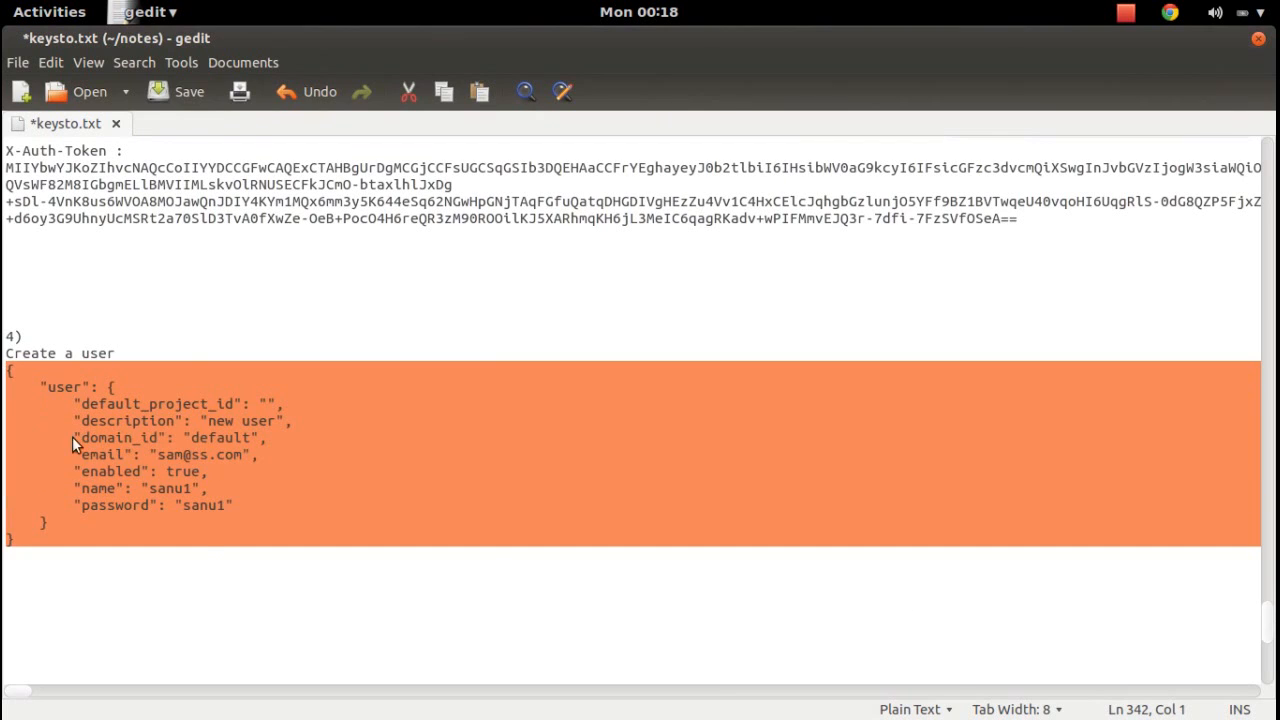
right_click(72, 436)
left_click(123, 528)
key("super")
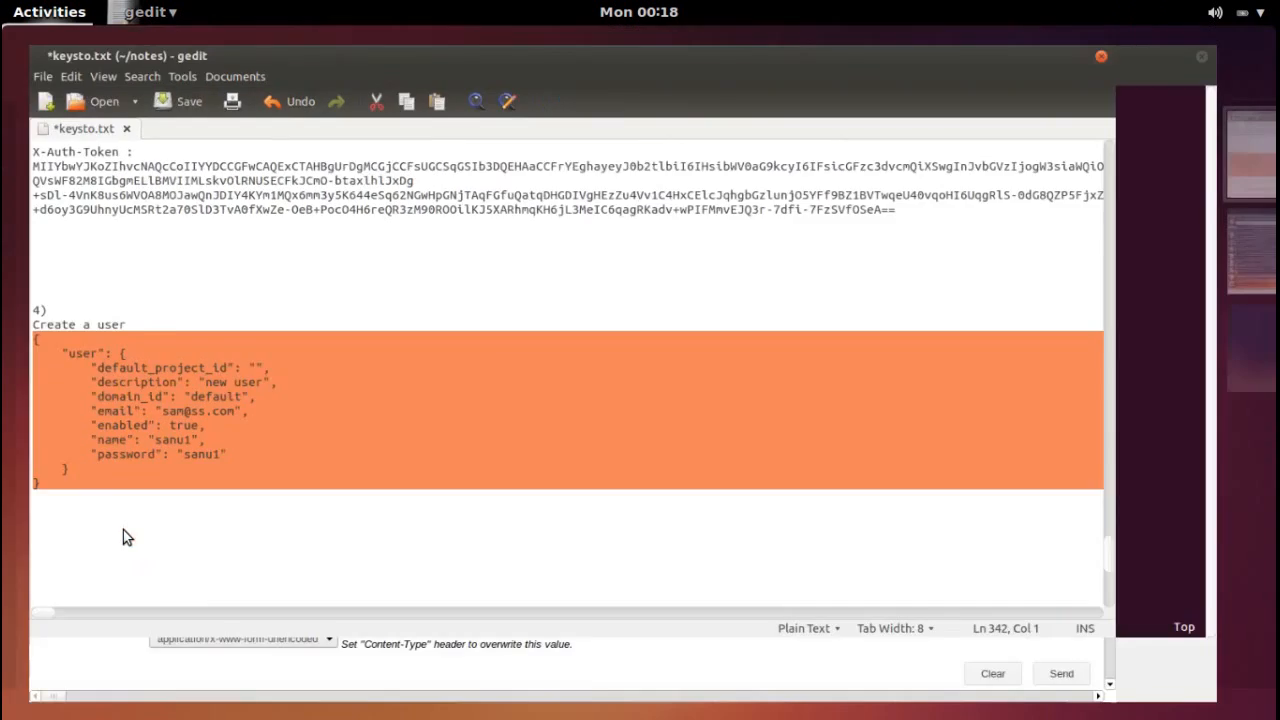
left_click(452, 490)
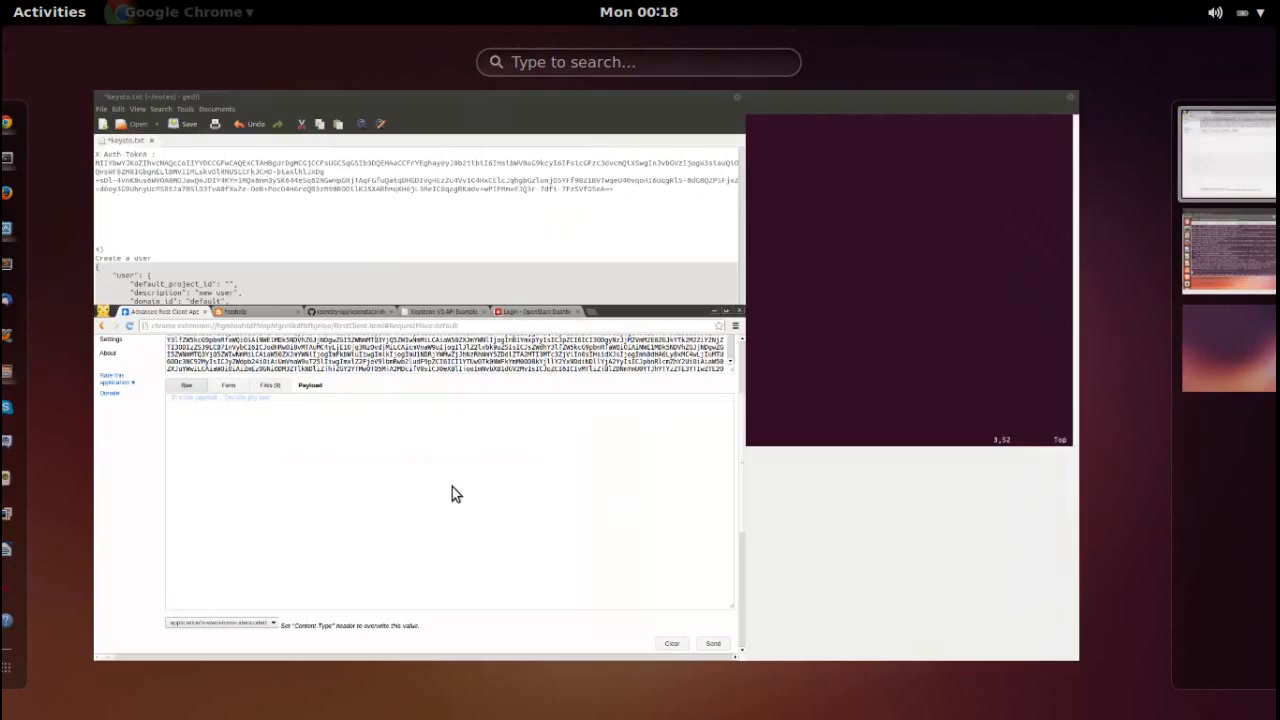
key("ctrl+v")
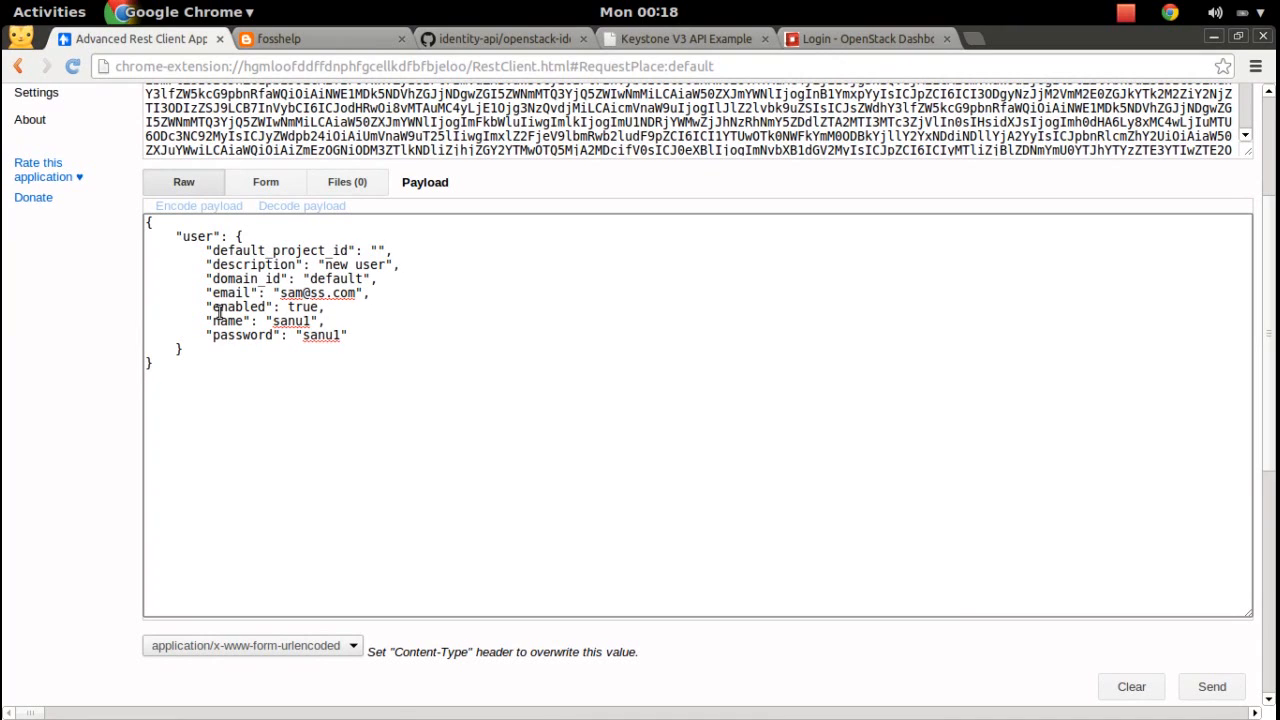
Replace the name and password values in the payload with the new user's credentials.
left_click_drag(309, 321, 274, 321)
left_click_drag(340, 336, 303, 336)
scroll(1274, 470, "down", 2)
scroll(1274, 470, "down", 5)
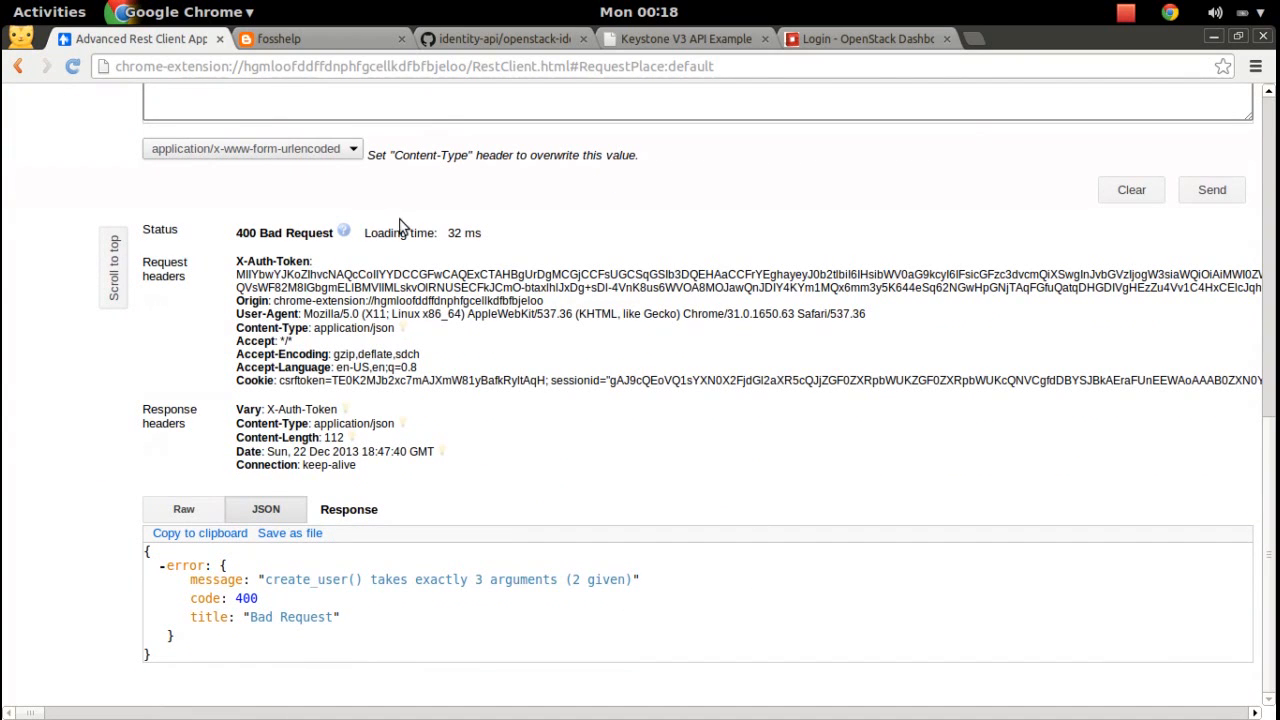
Send the POST /v3/users request and check the 201 Created status and response body.
left_click(1236, 200)
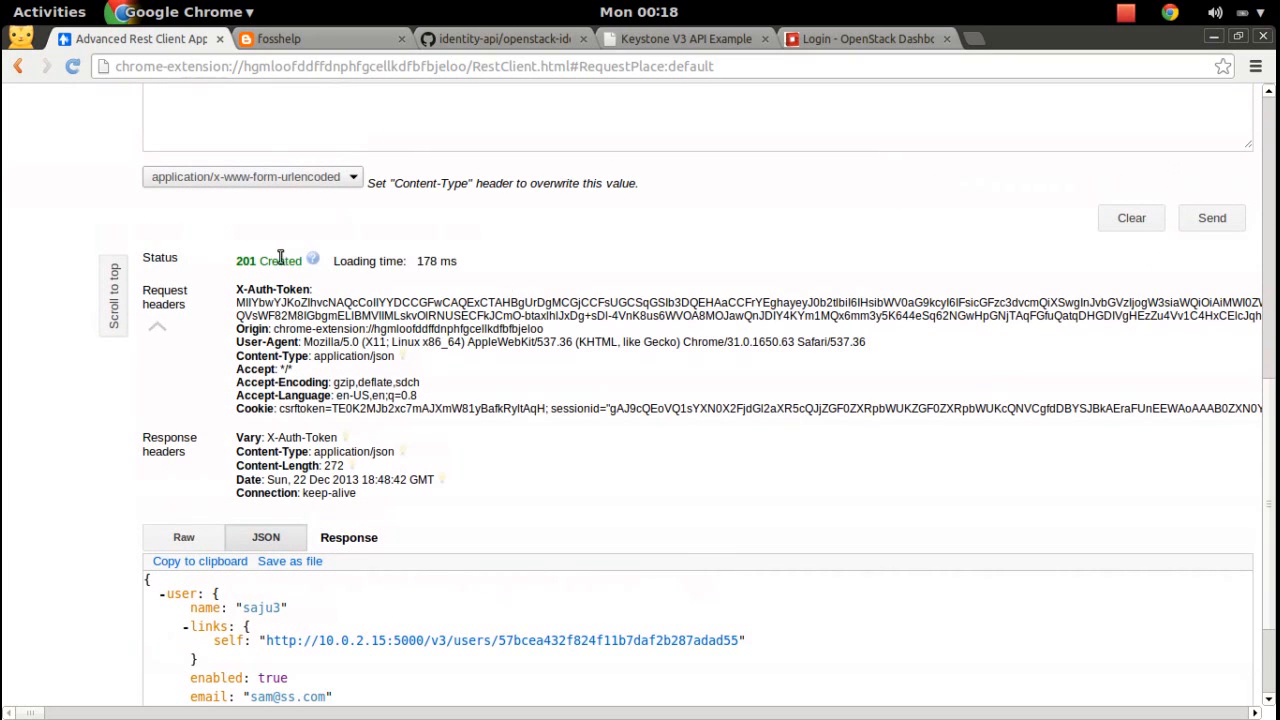
left_click_drag(238, 260, 296, 261)
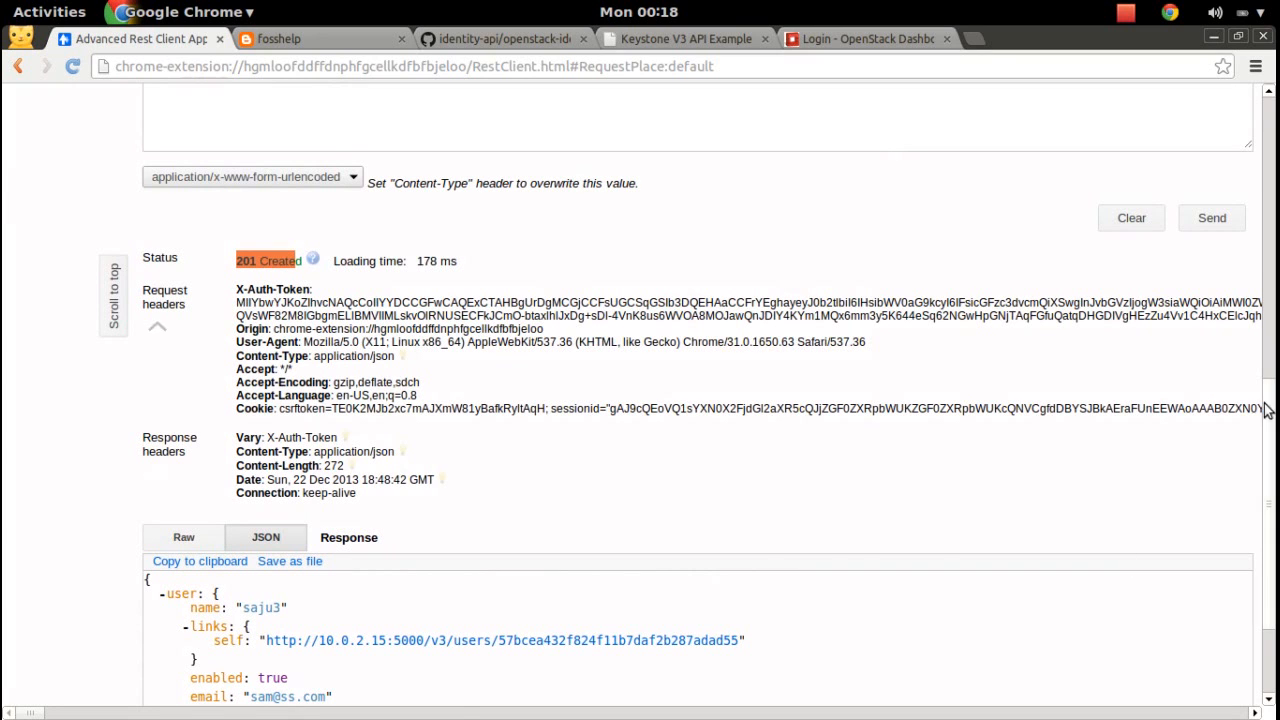
scroll(1265, 440, "down", 3)
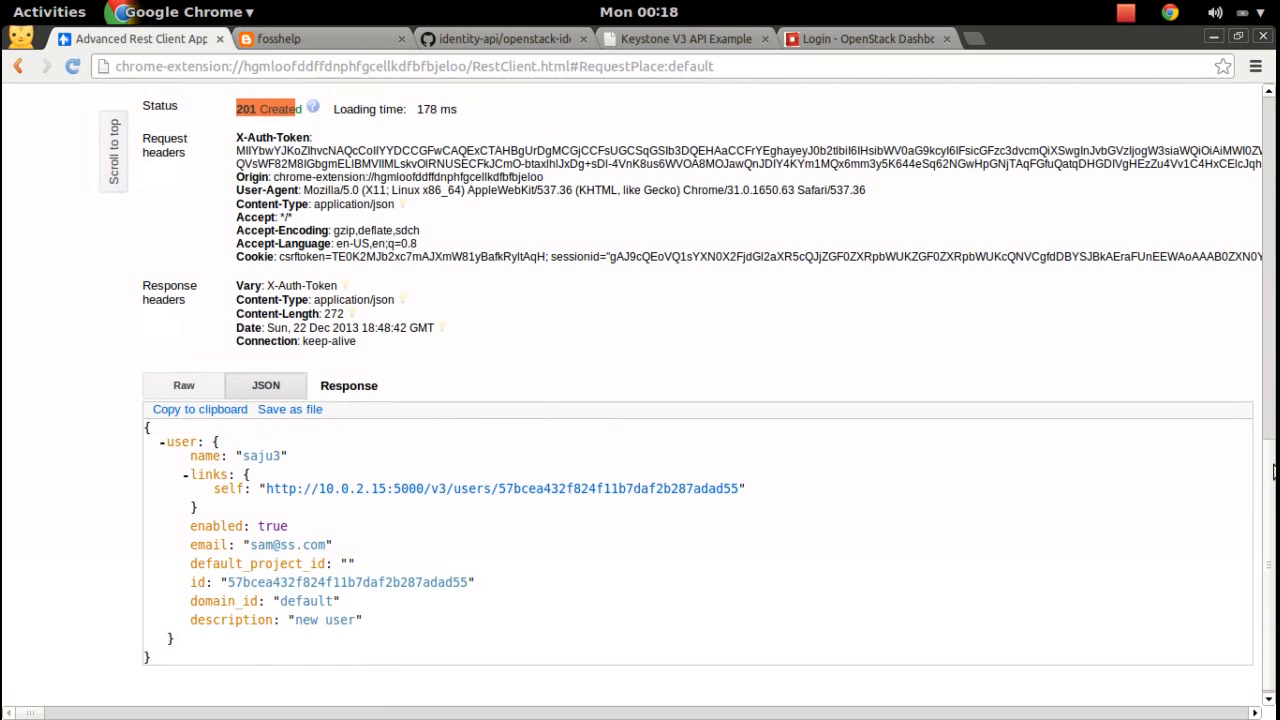
scroll(1274, 342, "up", 6)
left_click_drag(1274, 342, 1272, 127)
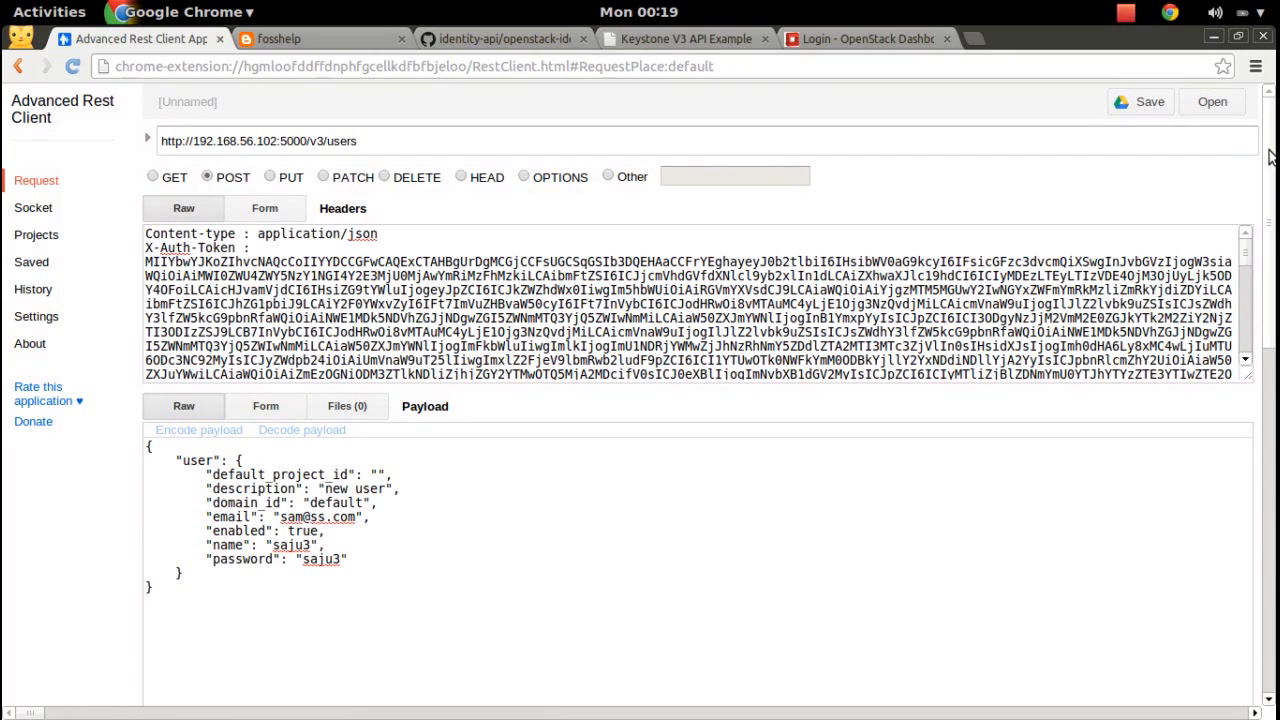
mouse_move(1270, 156)
left_mouse_down()
mouse_move(1272, 203)
mouse_move(1275, 152)
left_mouse_up()
key("super")
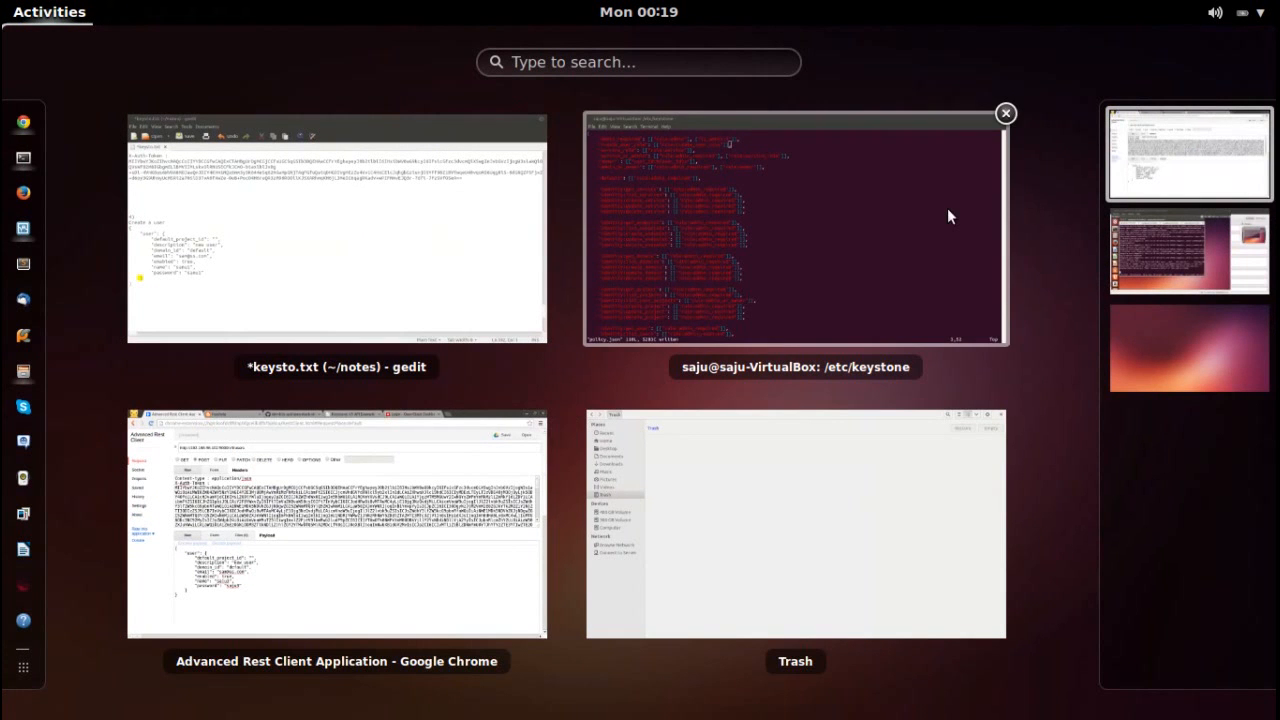
Go to the OpenStack Dashboard login page and select the existing user name, checking the REST client's request details.
left_click(407, 481)
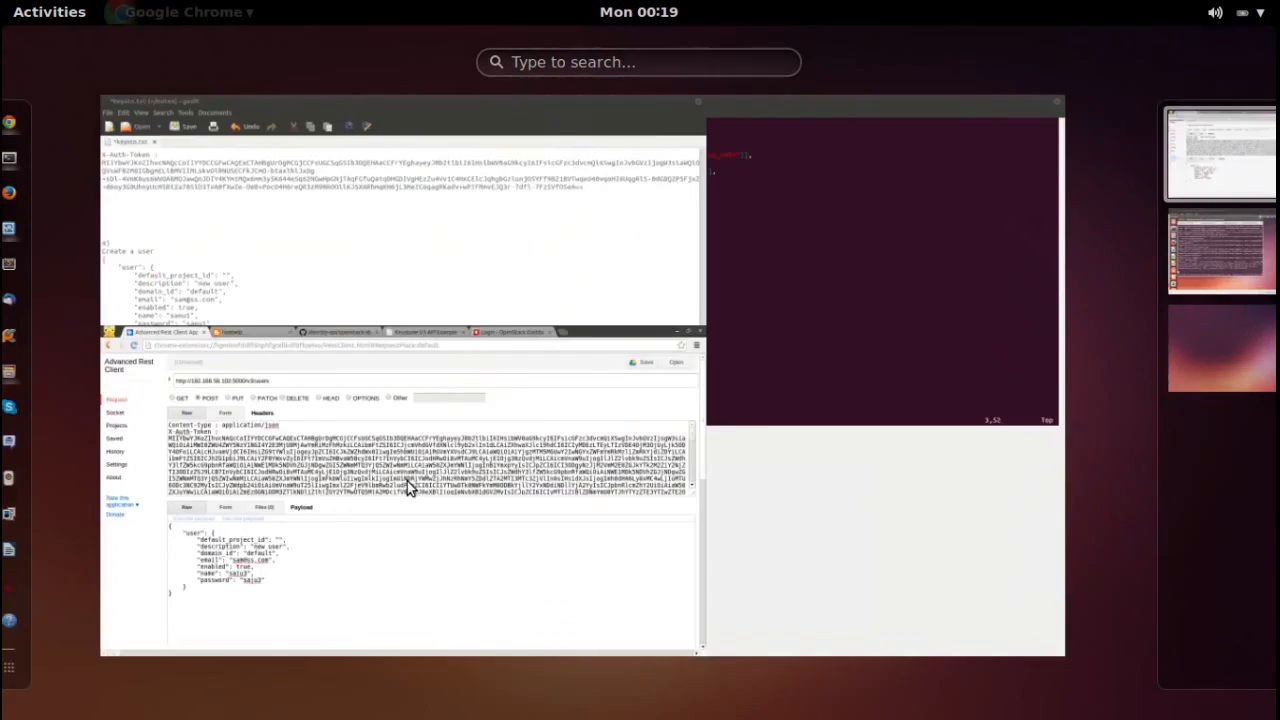
left_click(856, 32)
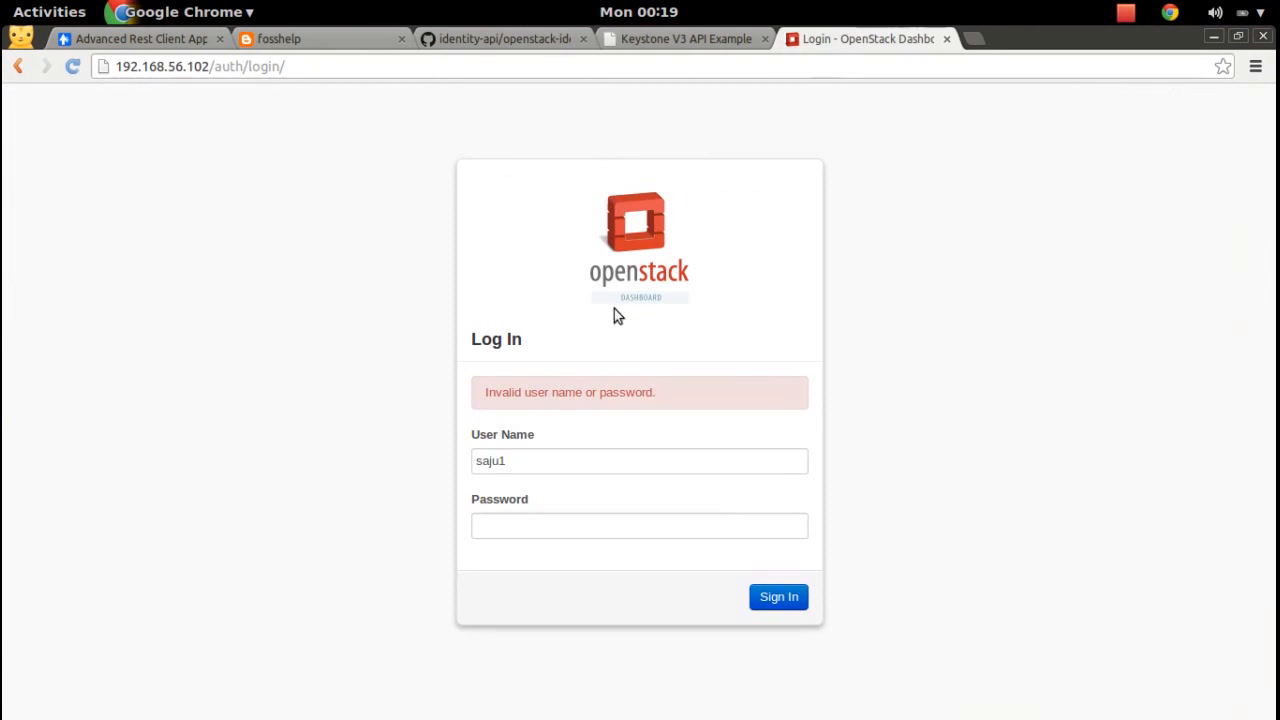
double_click(587, 457)
left_click(590, 457)
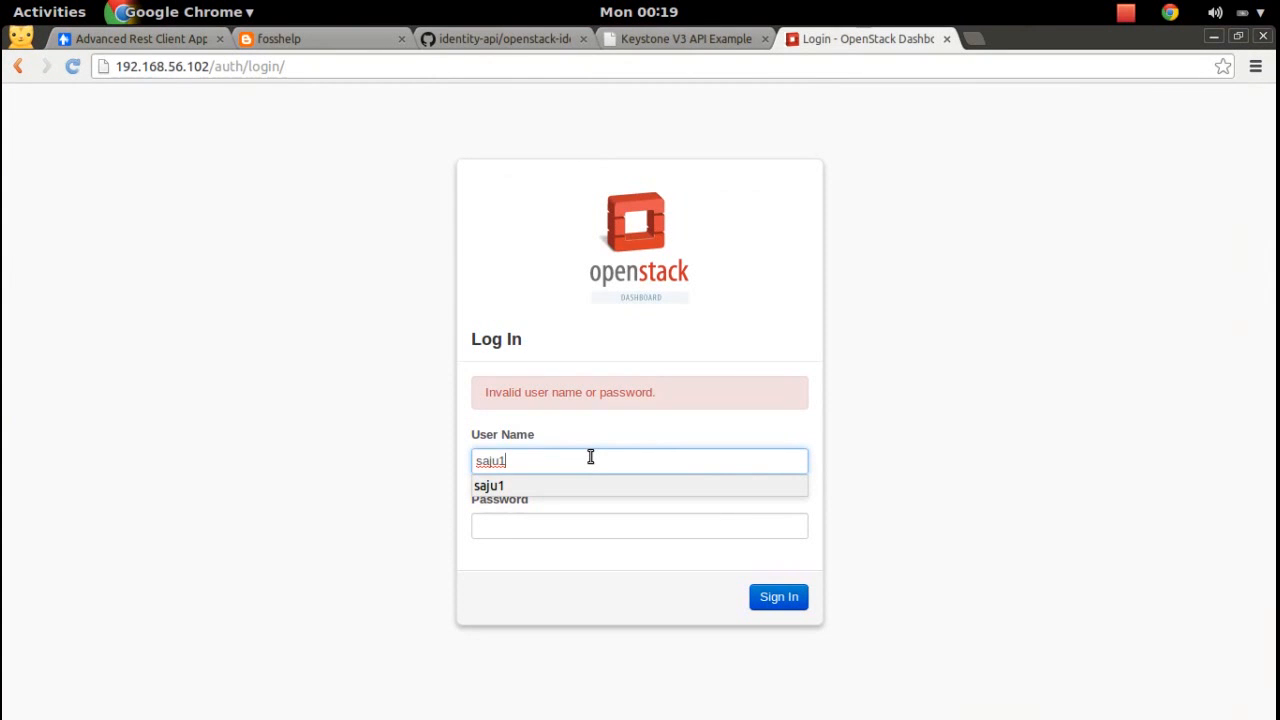
key("super")
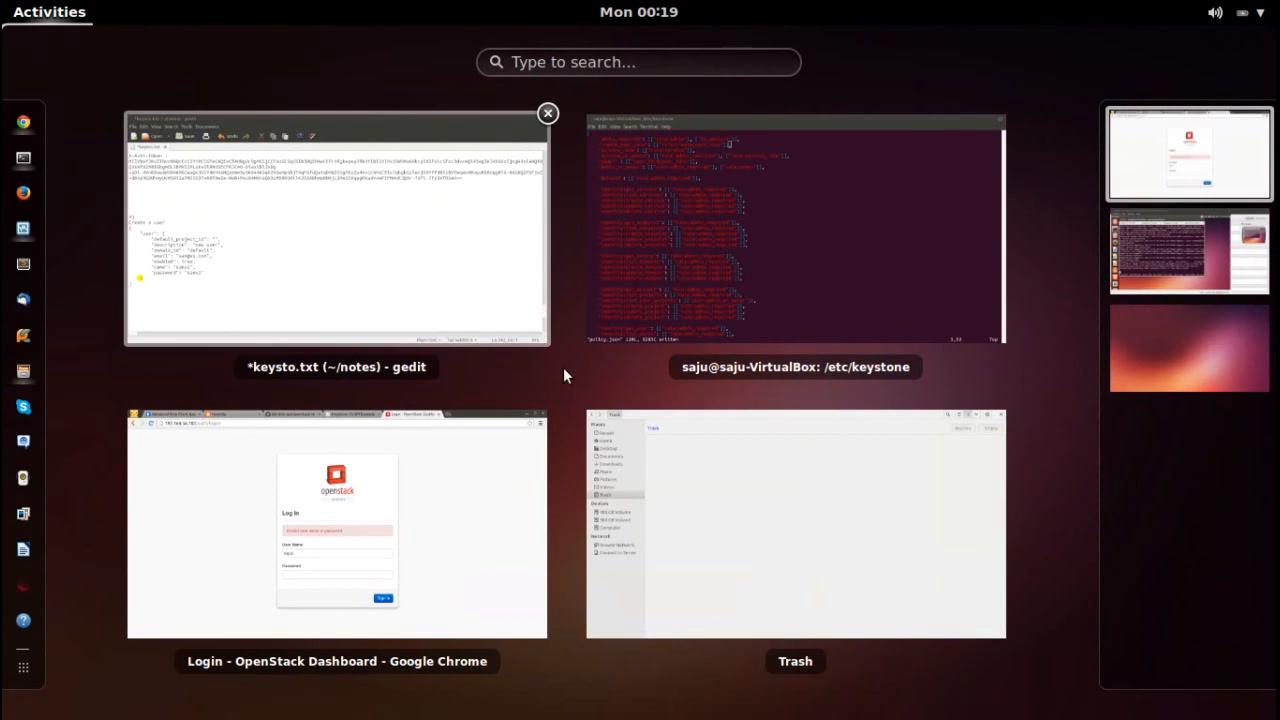
left_click(336, 546)
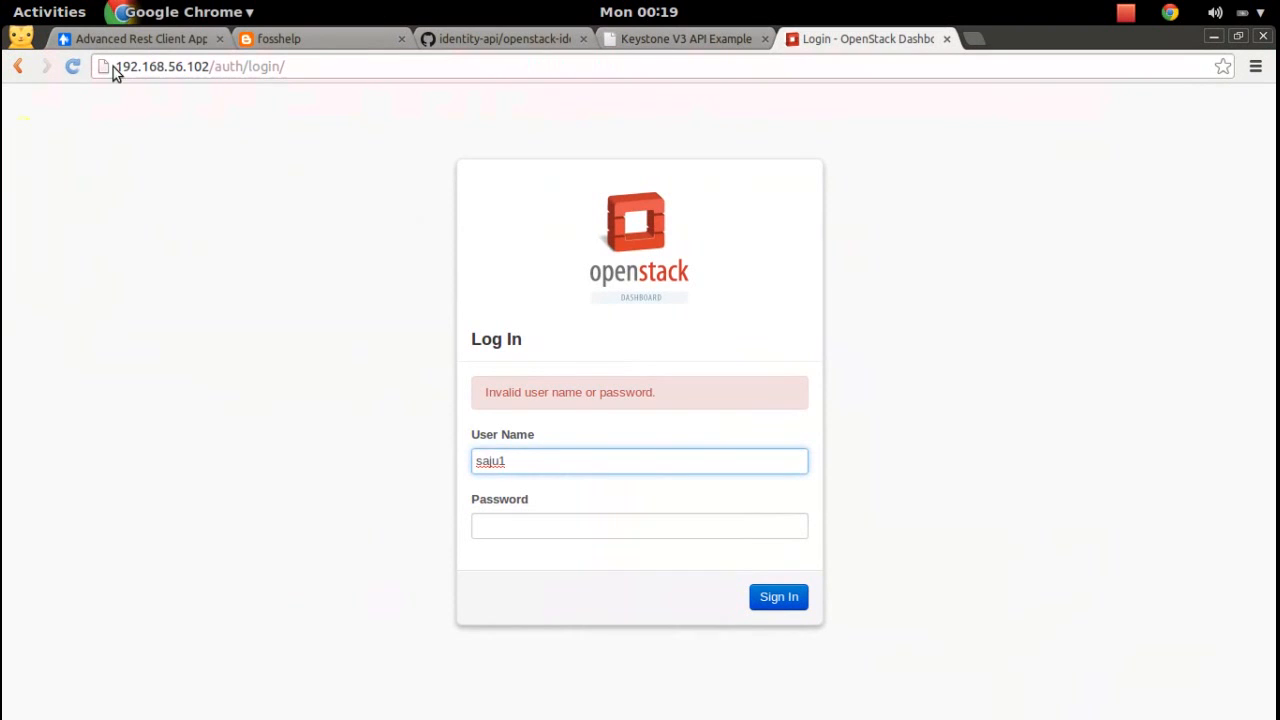
left_click(142, 38)
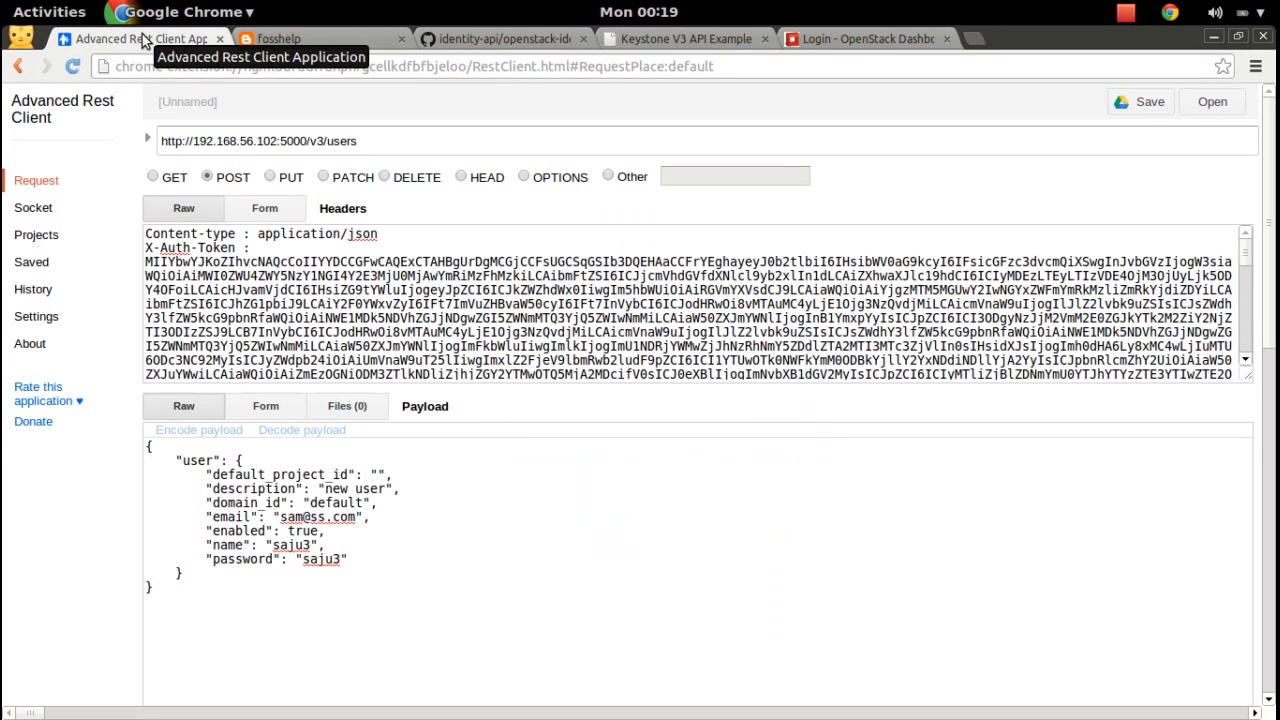
left_click(815, 40)
Change the User Name to the new user by appending 3, enter its password and sign in.
key("BackSpace")
type("3")
left_click(540, 531)
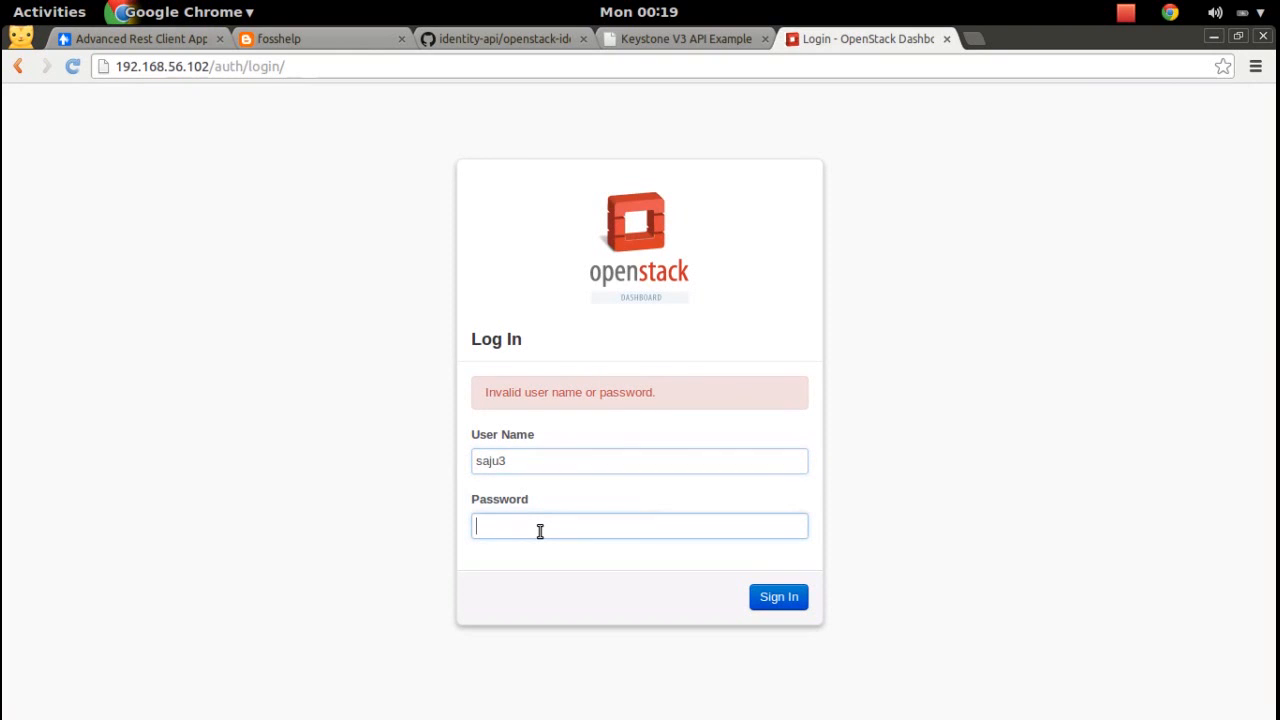
type("•••••")
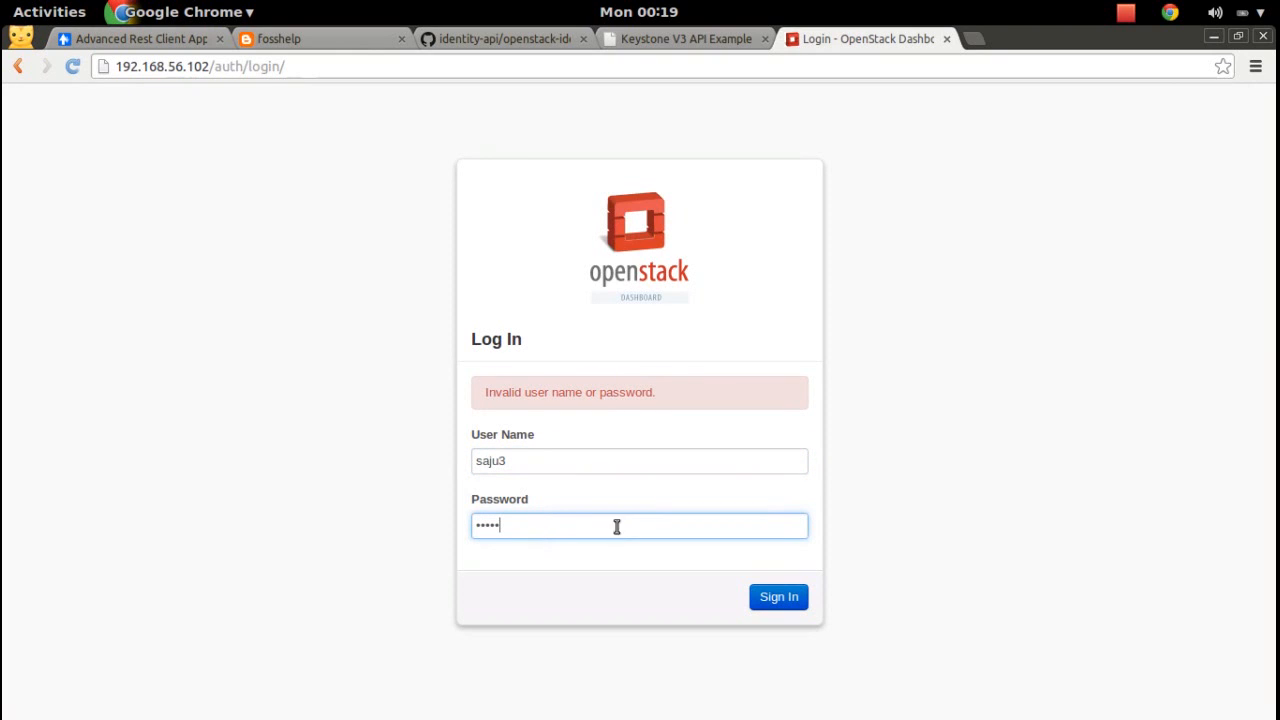
left_click(797, 601)
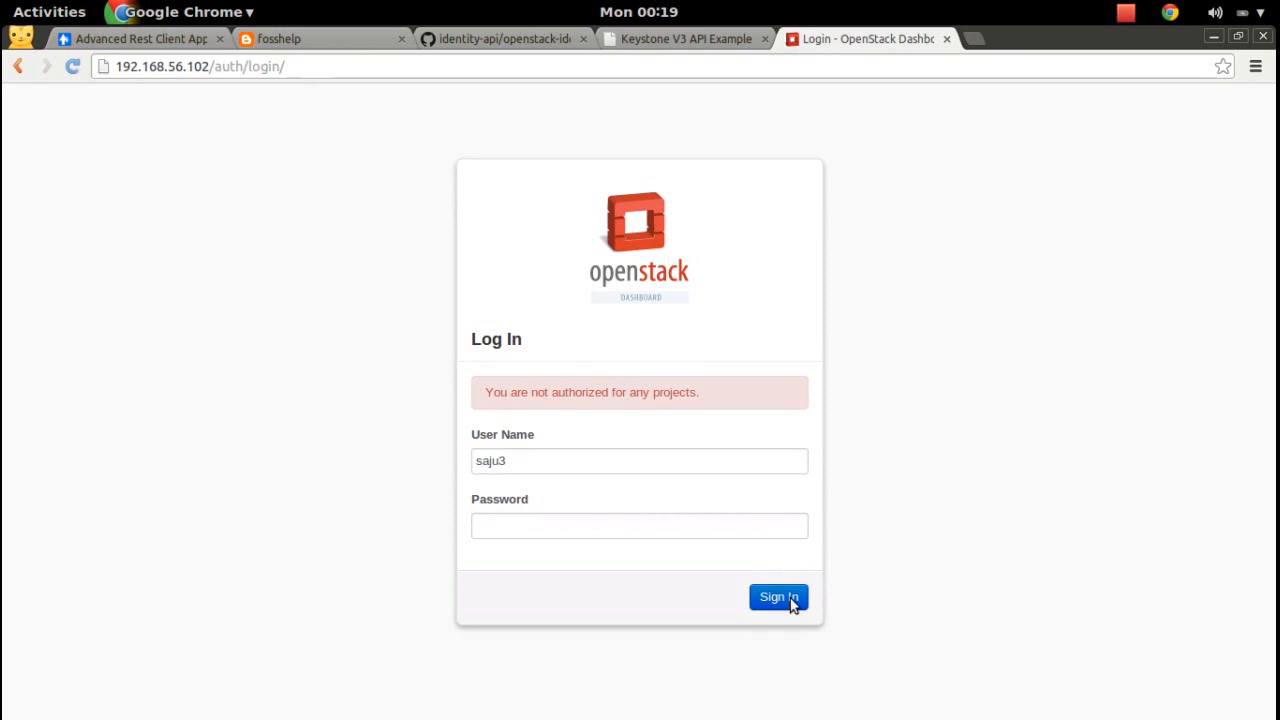
key("super")
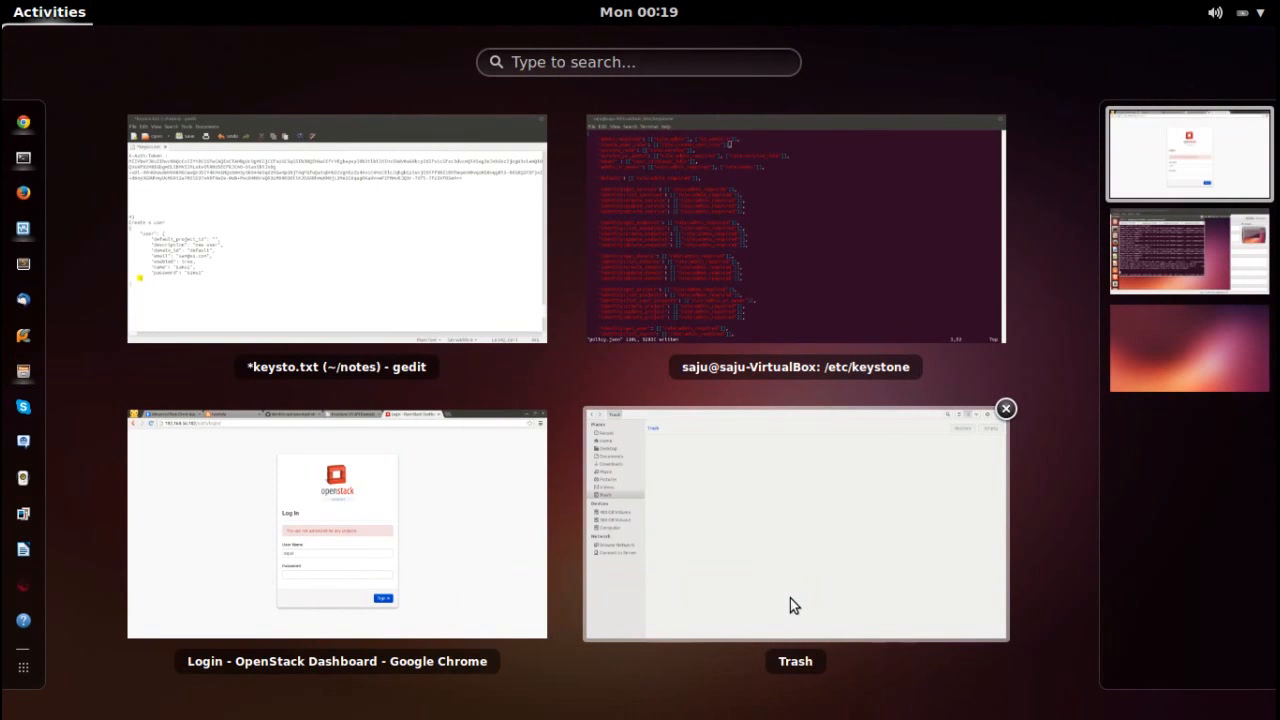
left_click(335, 470)
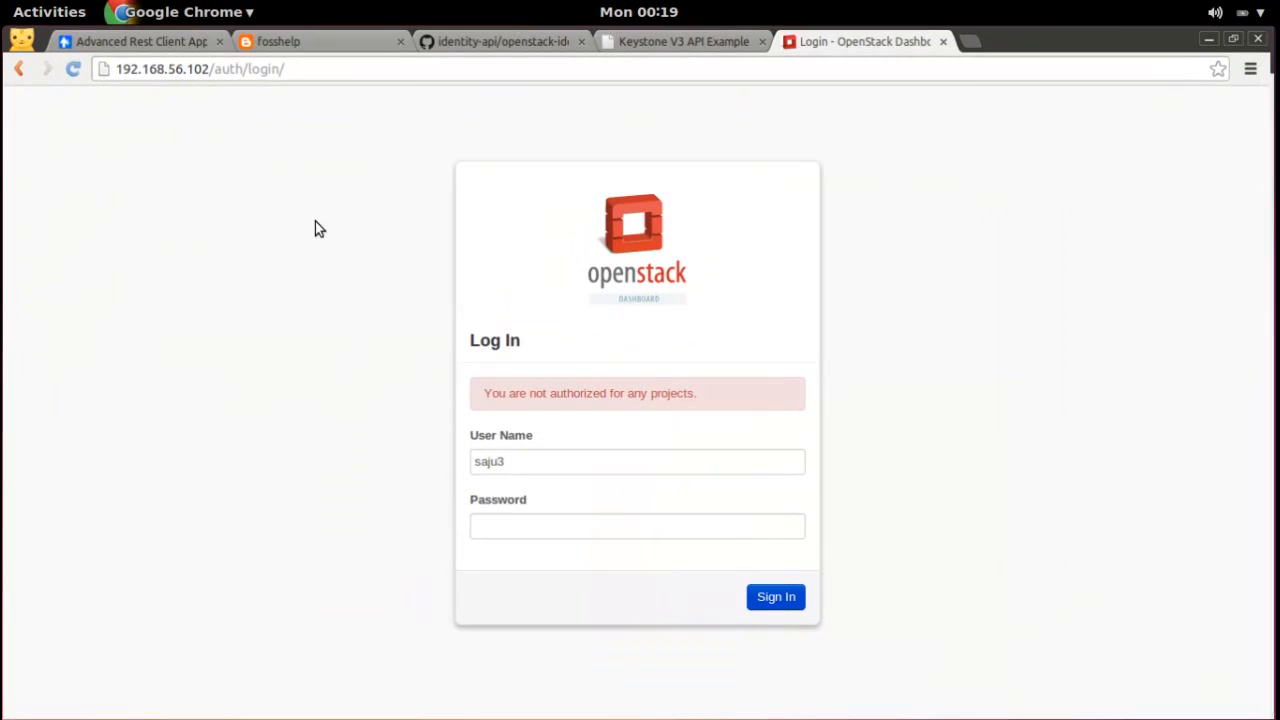
Open the Identity API v3 GitHub document and search it for 'rol'.
left_click(483, 37)
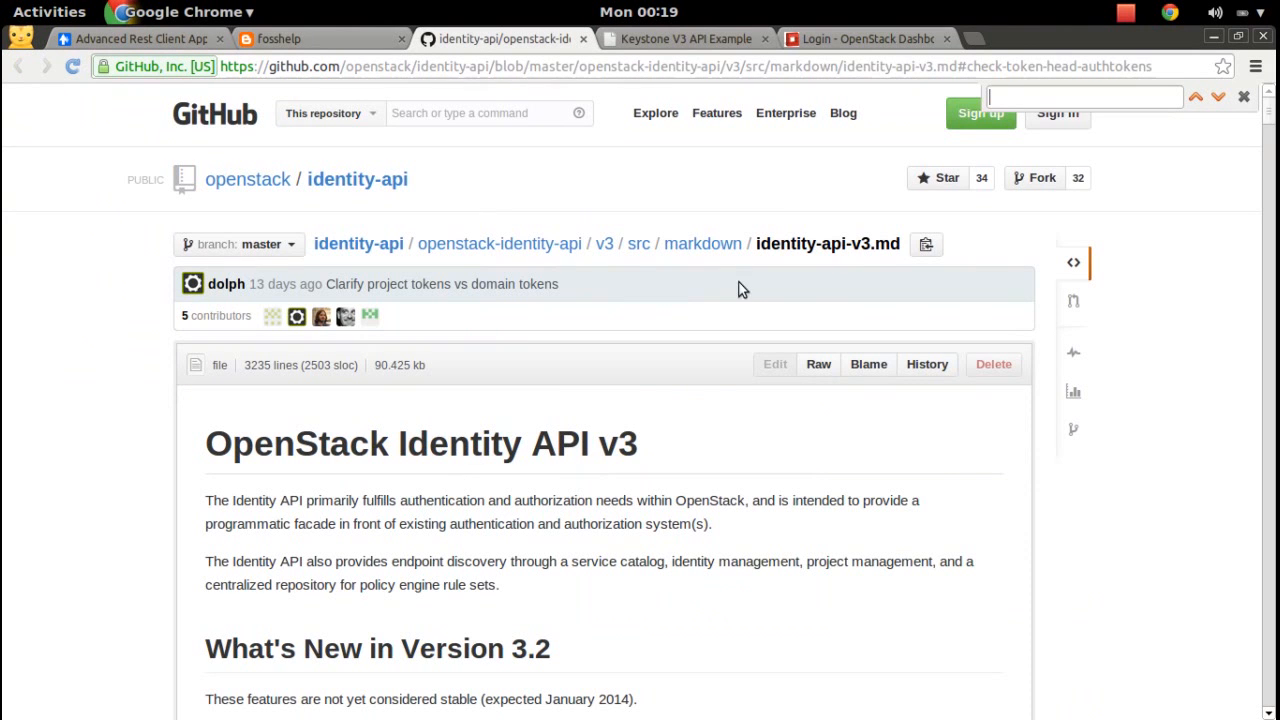
left_click_drag(1270, 125, 1272, 619)
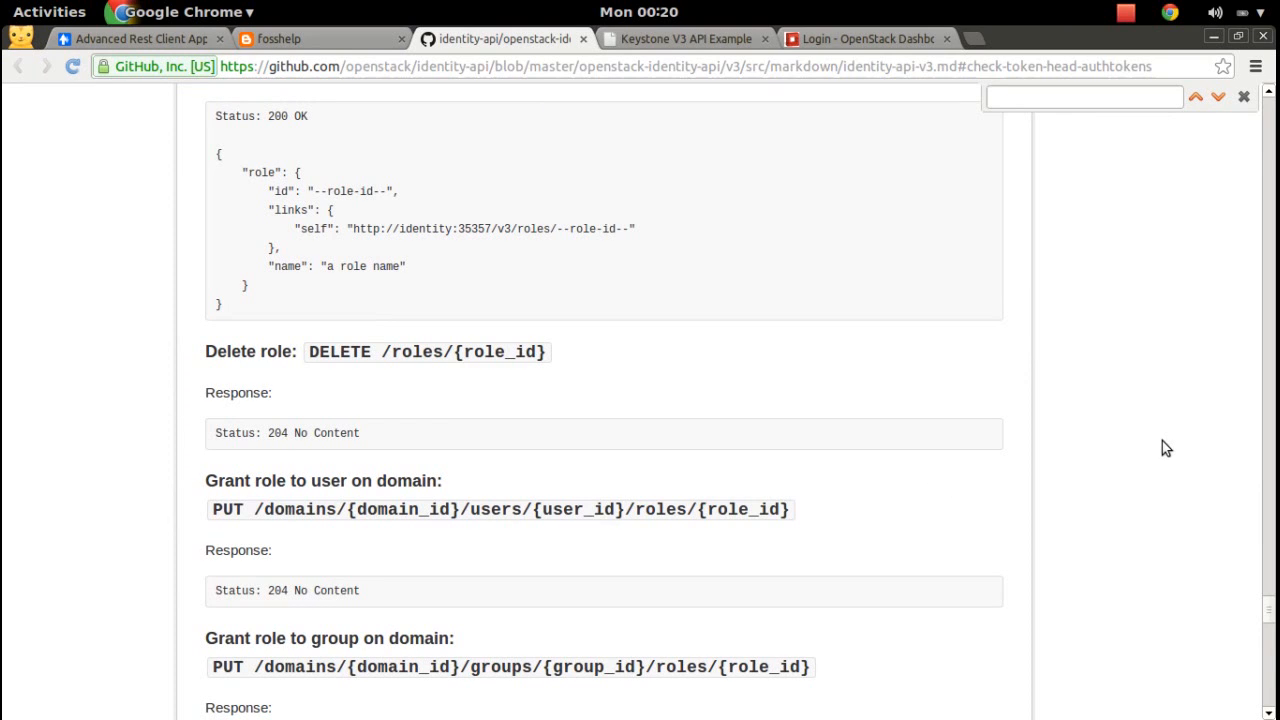
left_click_drag(1268, 616, 1272, 643)
mouse_move(1272, 645)
left_mouse_down()
mouse_move(1273, 668)
mouse_move(1274, 655)
left_mouse_up()
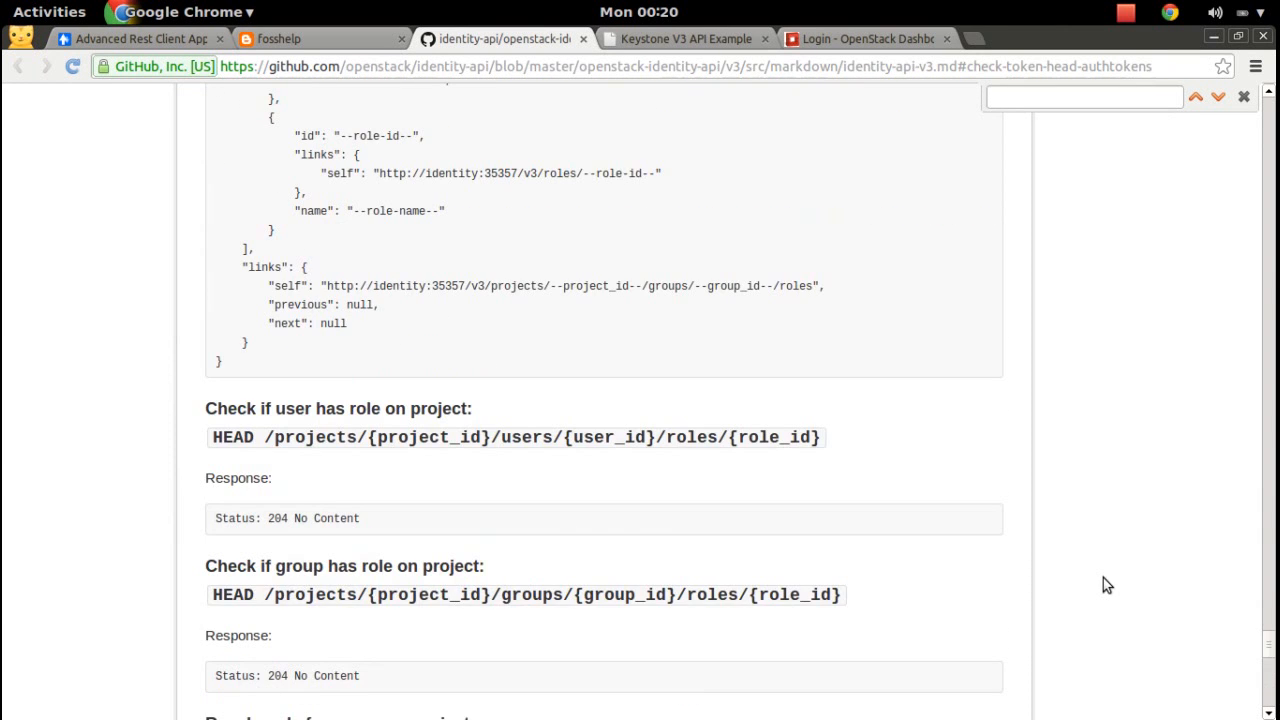
type("ol")
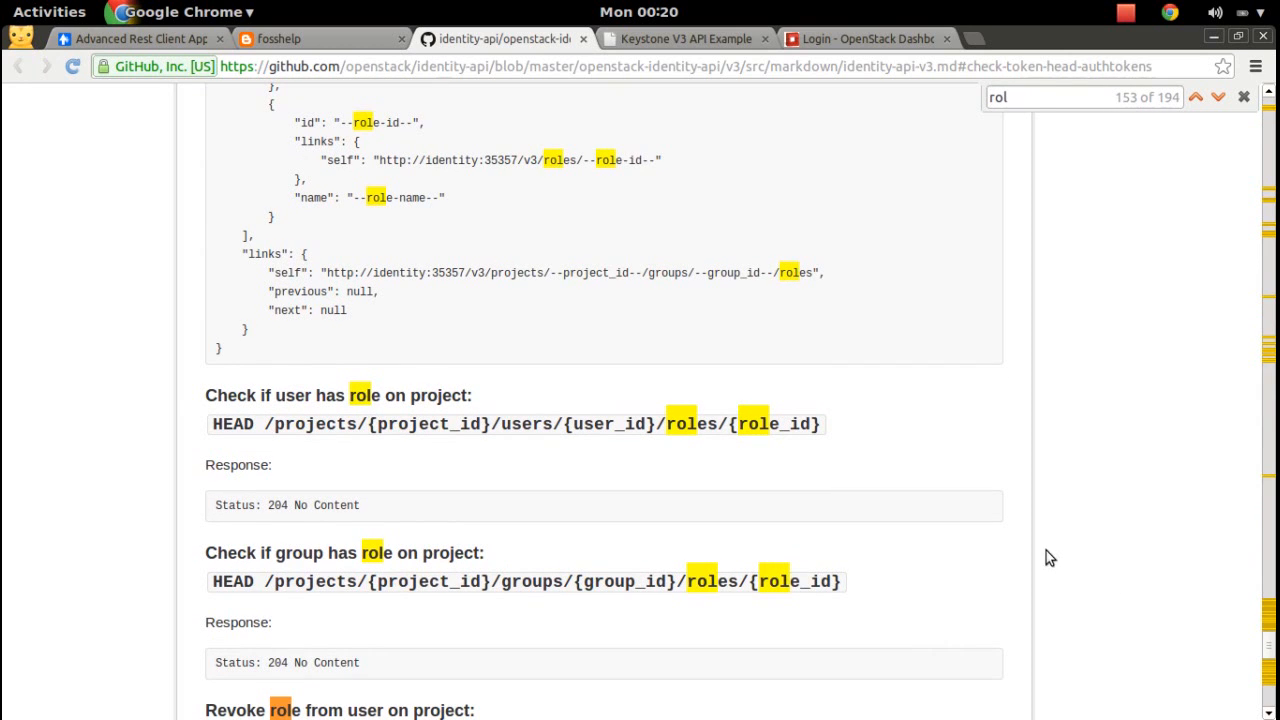
scroll(973, 435, "up", 1)
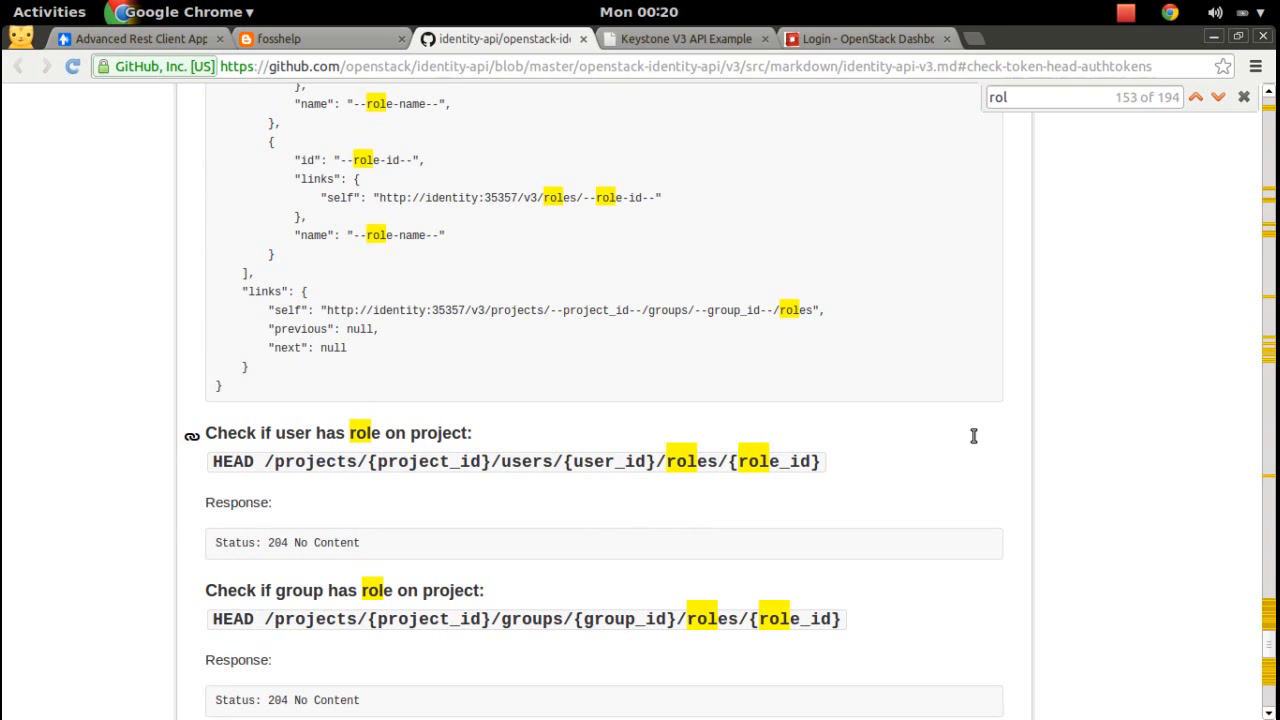
scroll(973, 435, "up", 10)
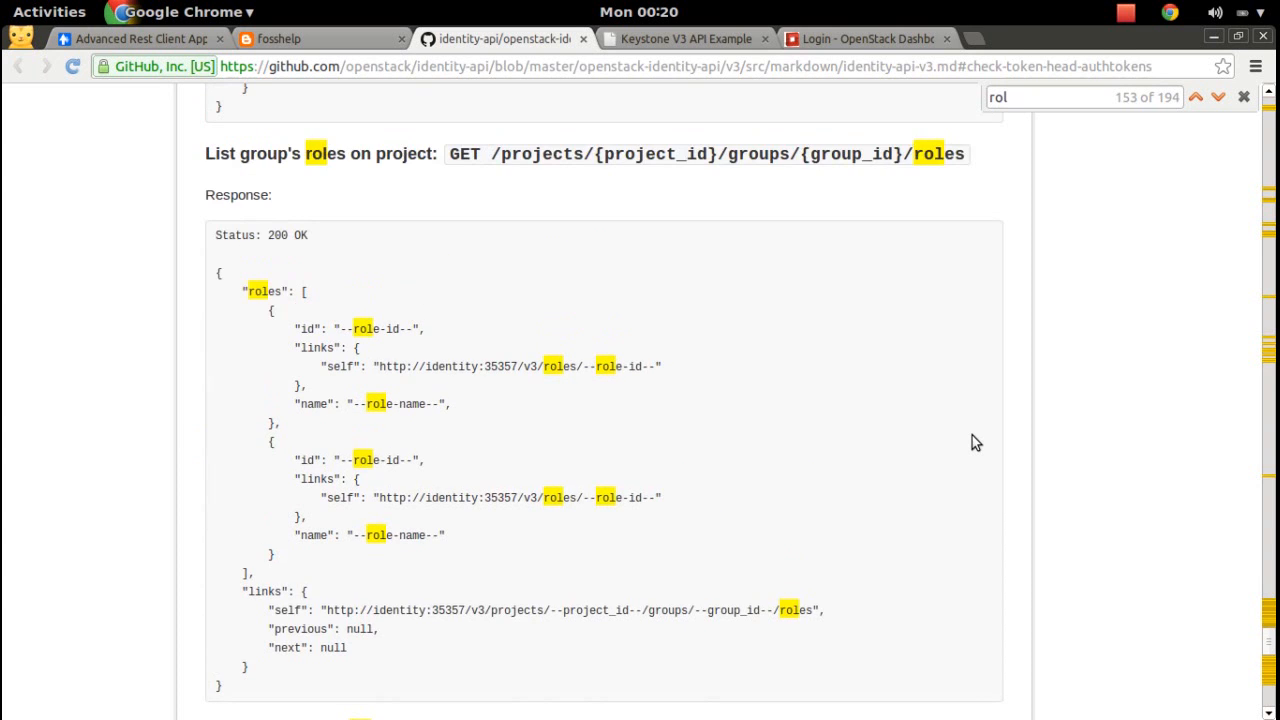
scroll(972, 437, "up", 10)
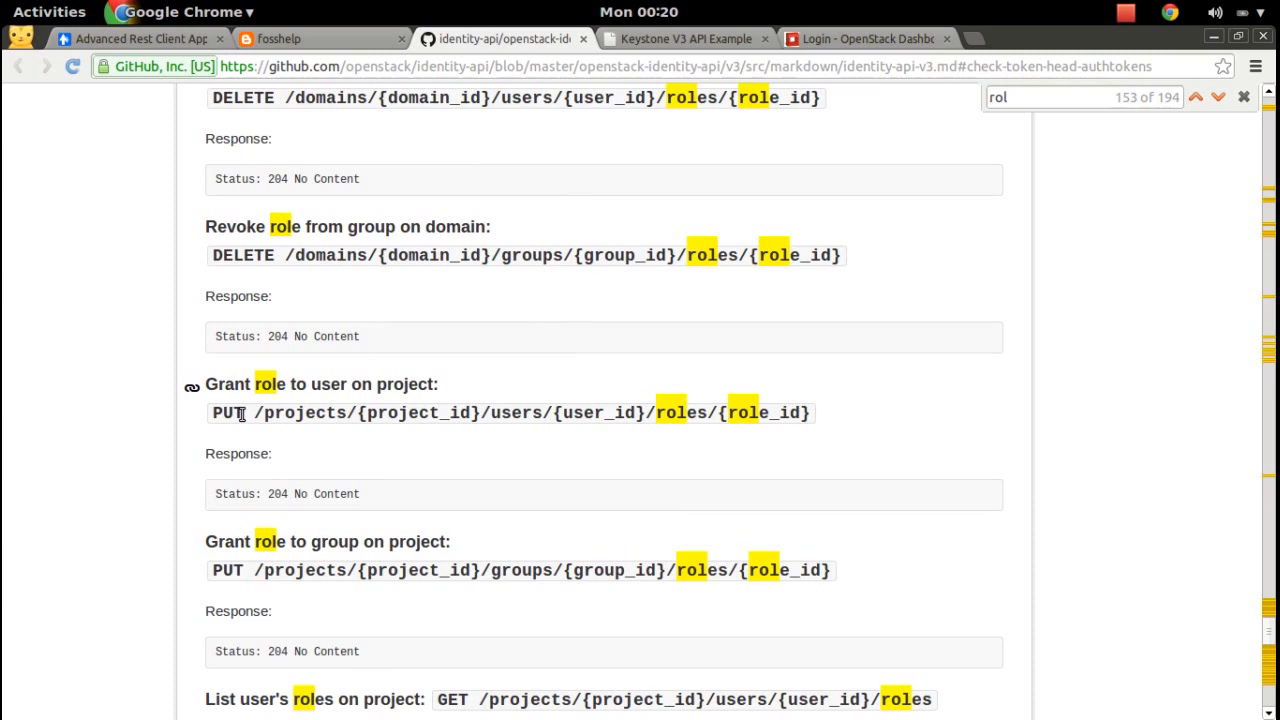
Select the PUT /projects/{project_id}/users/{user_id}/roles/{role_id} path and its three placeholders.
left_click_drag(257, 413, 765, 412)
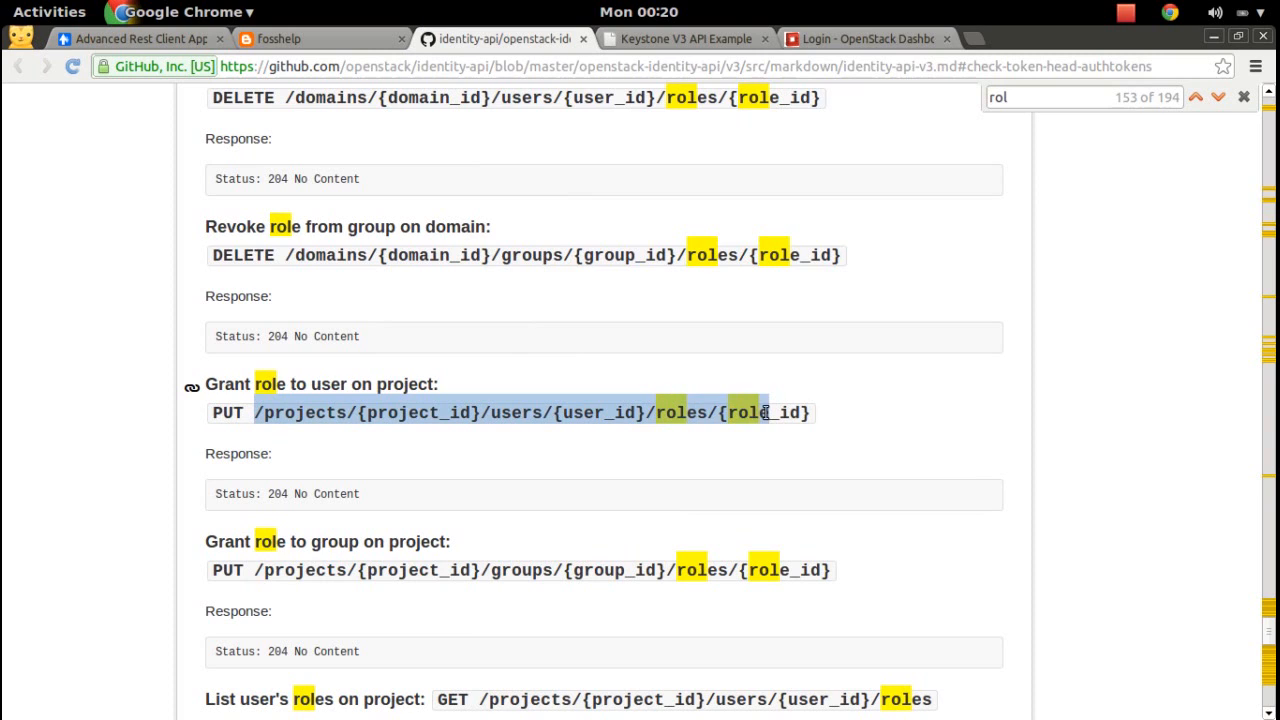
double_click(411, 412)
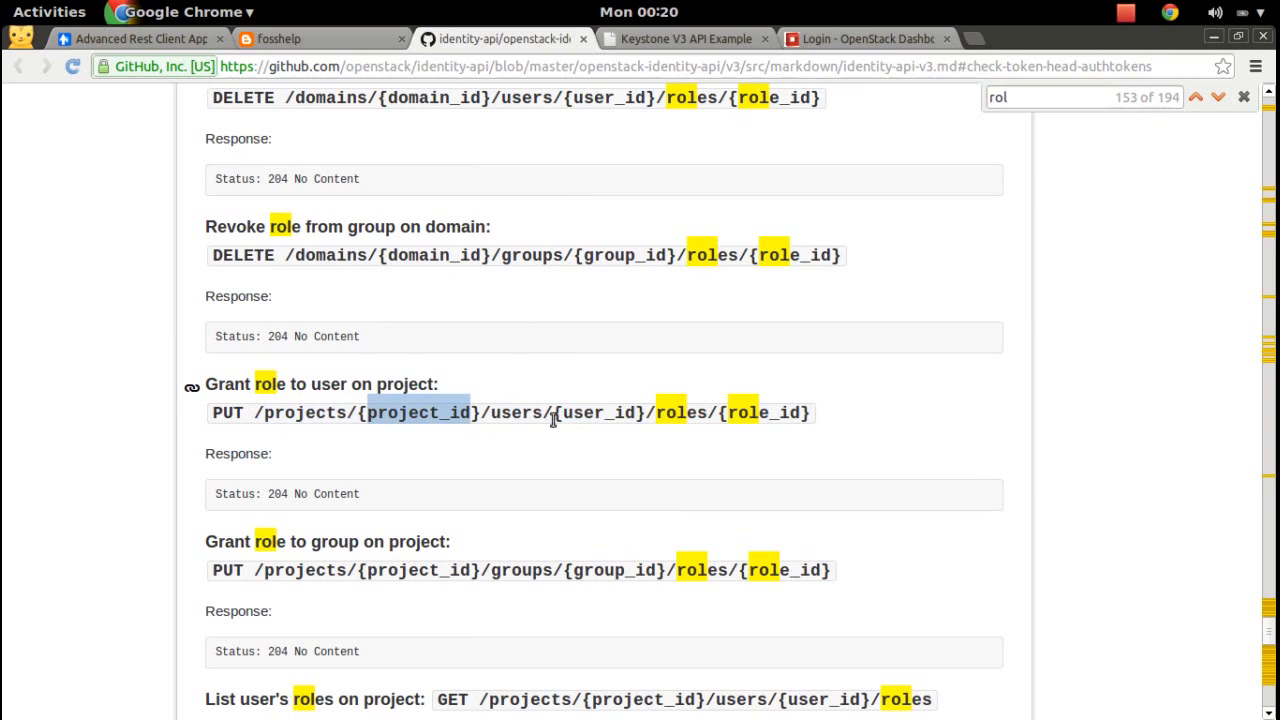
double_click(614, 414)
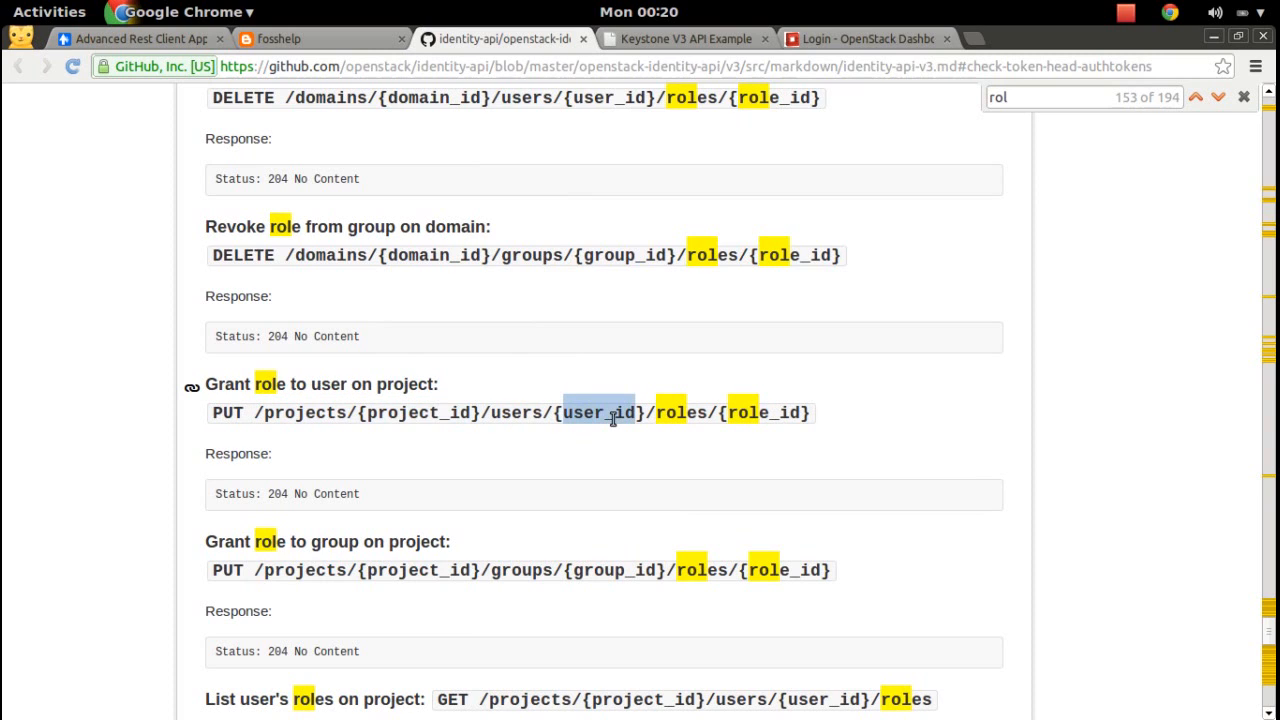
double_click(760, 414)
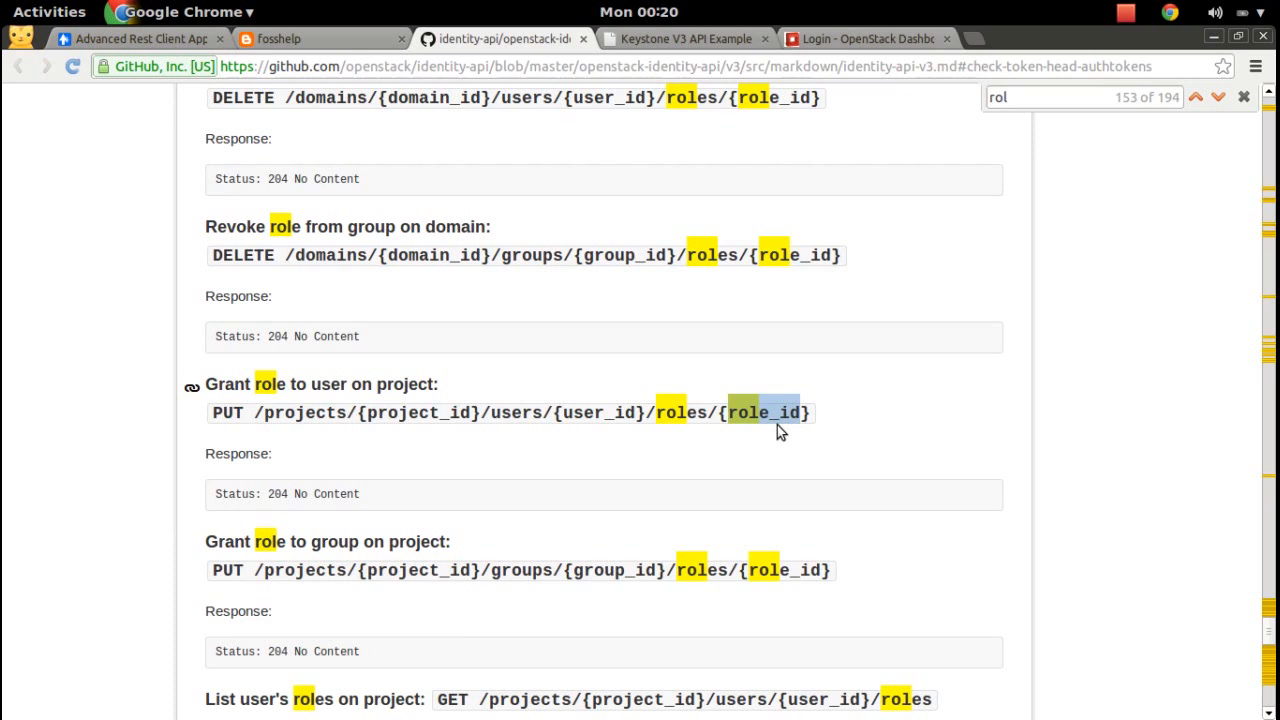
key("super")
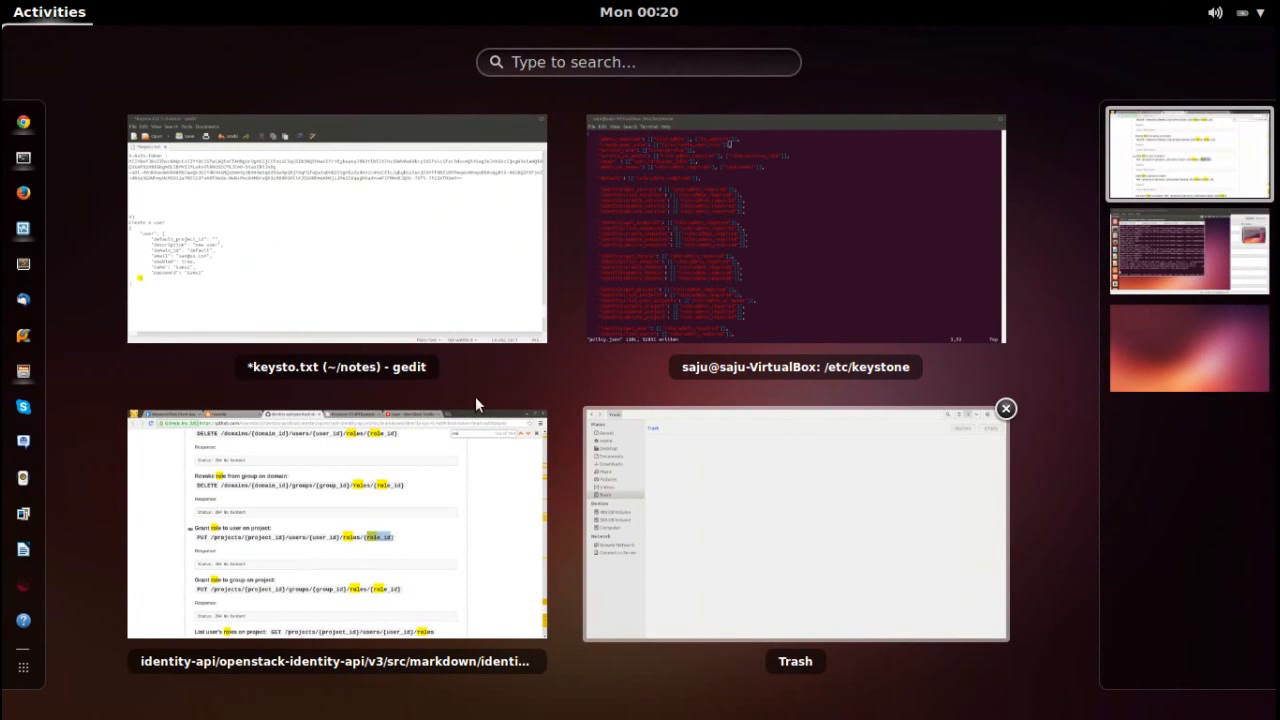
Copy the new user's generated id from the 201 Created response body.
left_click(430, 316)
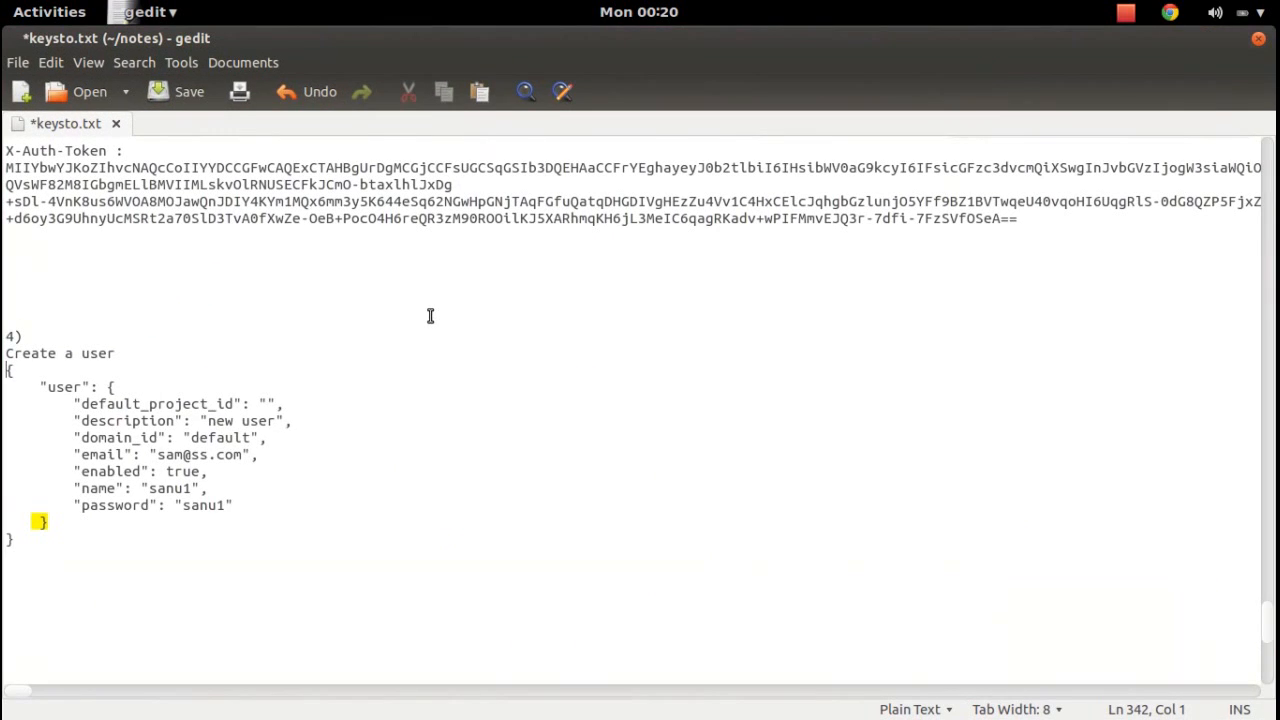
key("super")
key("super")
key("super")
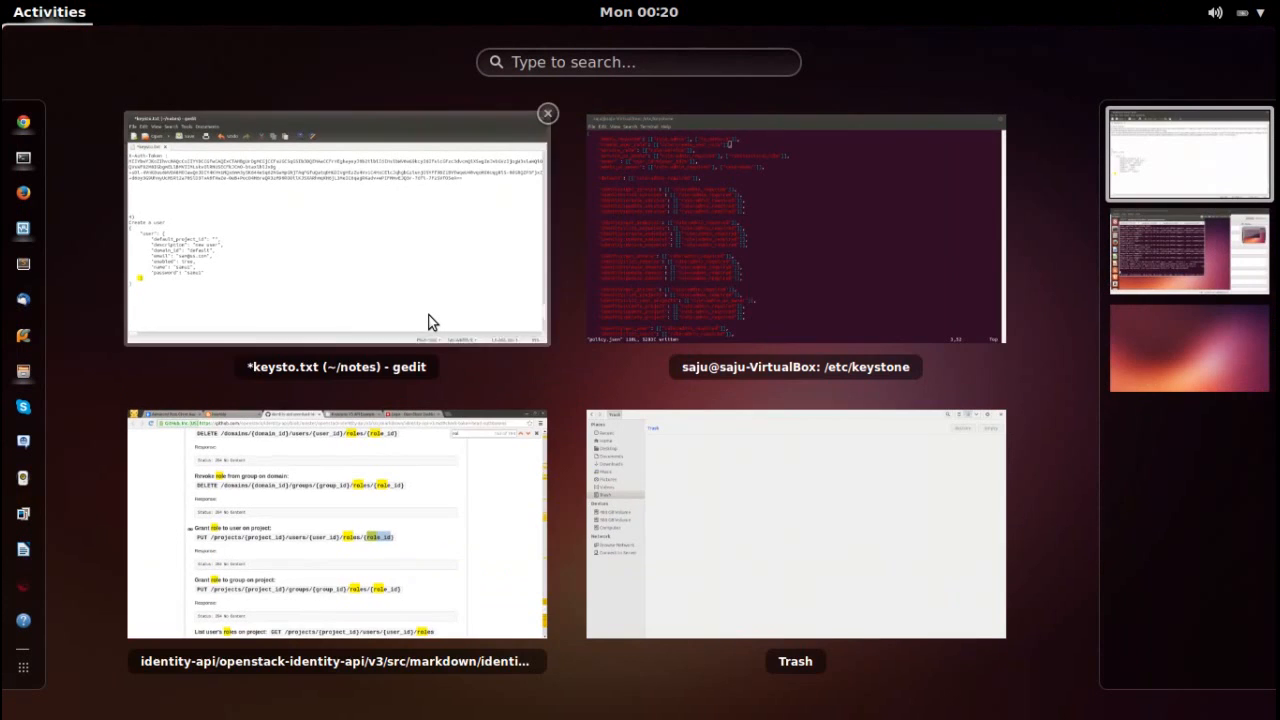
left_click(374, 456)
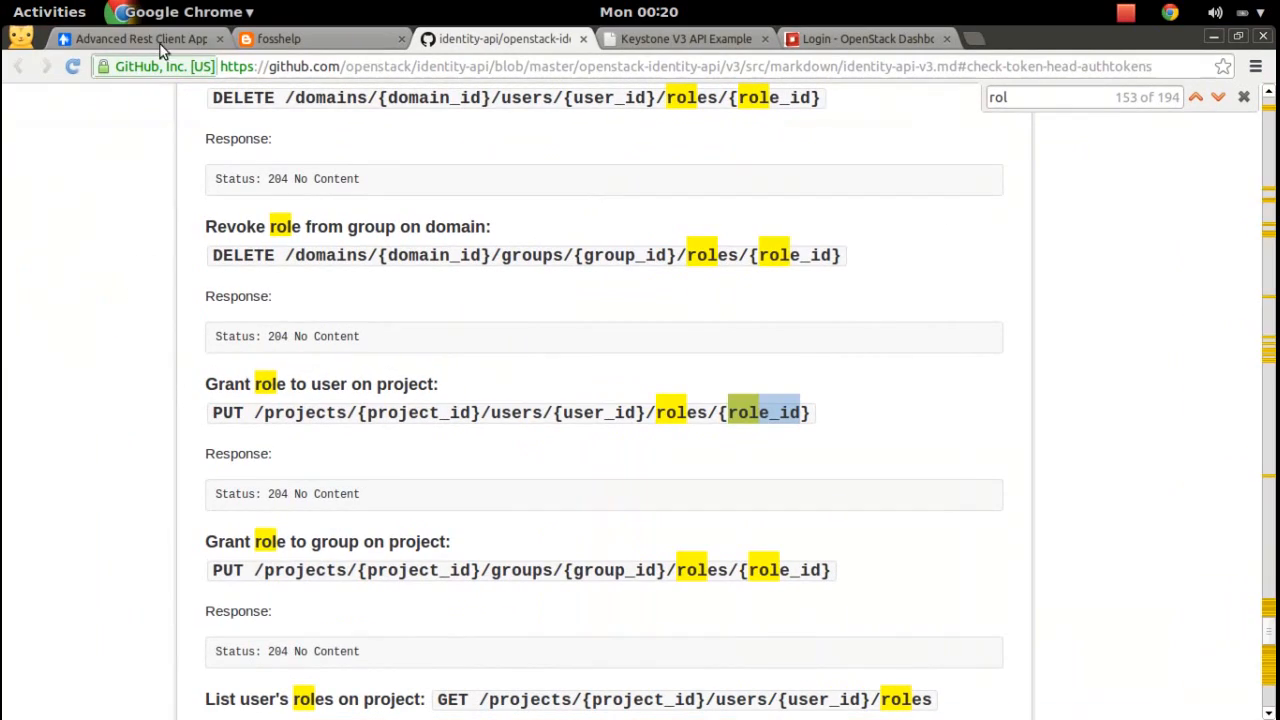
left_click(160, 37)
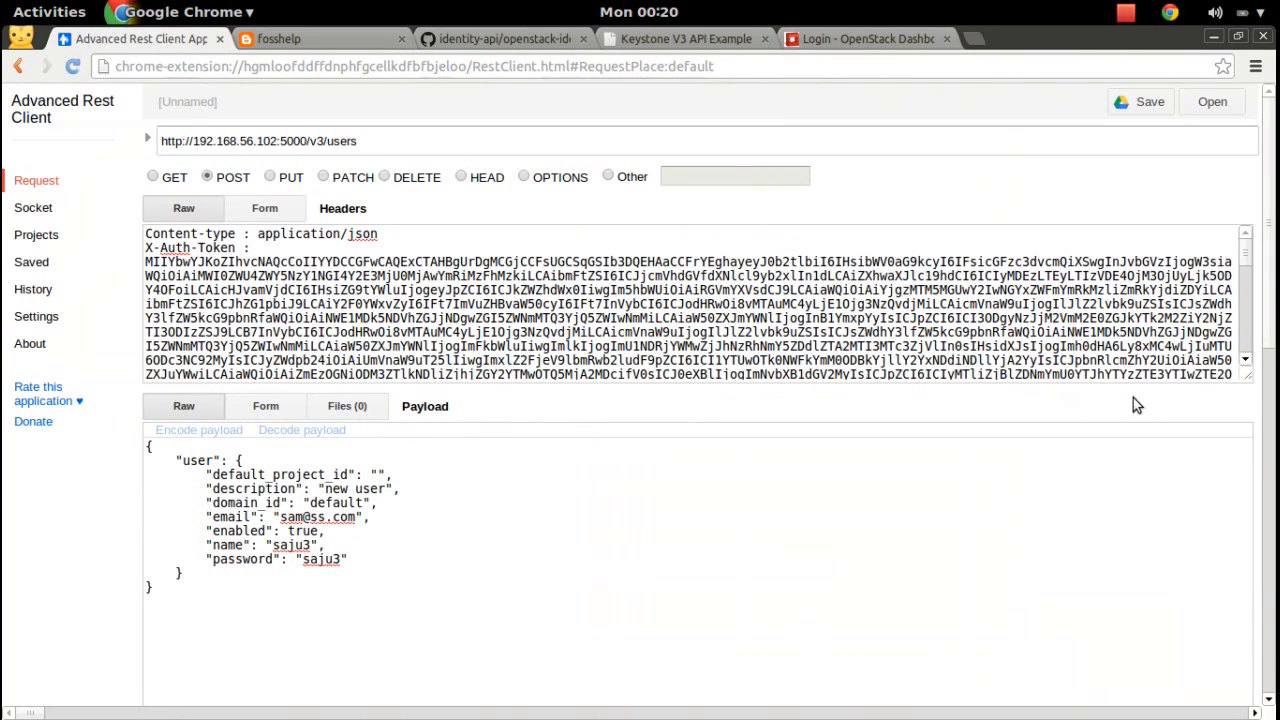
scroll(1274, 360, "down", 5)
scroll(1274, 360, "down", 6)
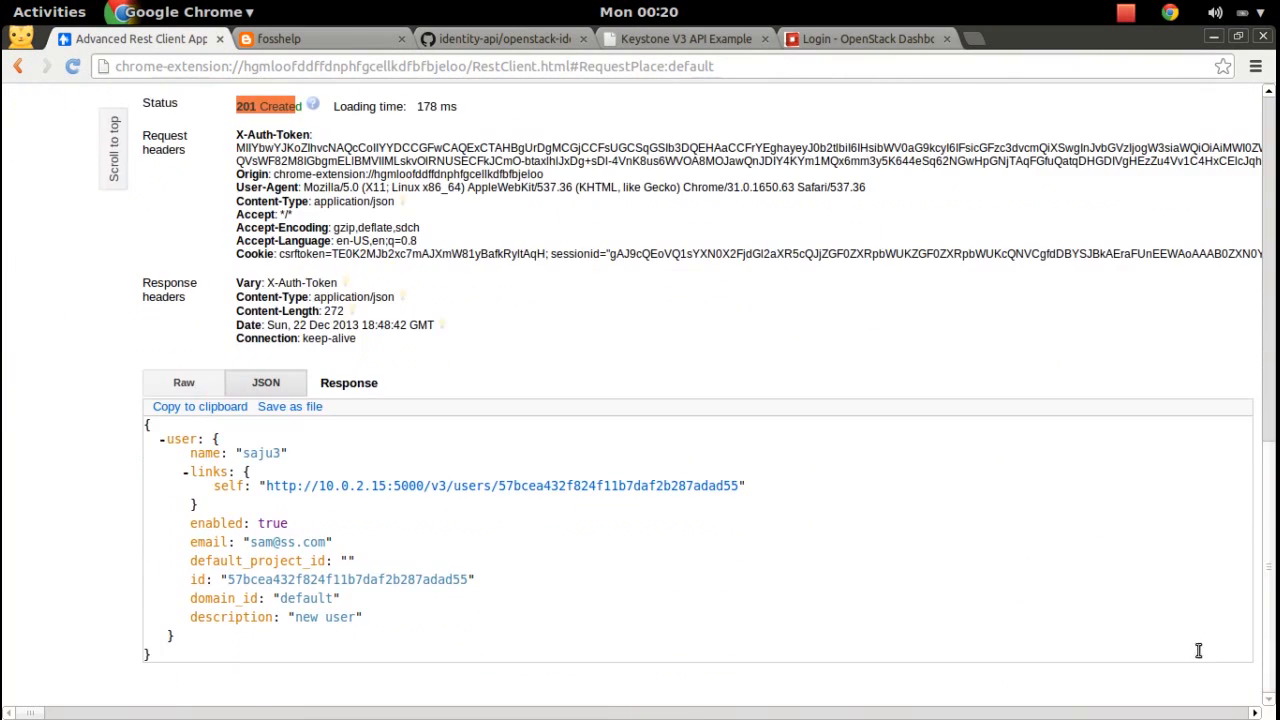
left_click_drag(467, 580, 228, 579)
right_click(242, 575)
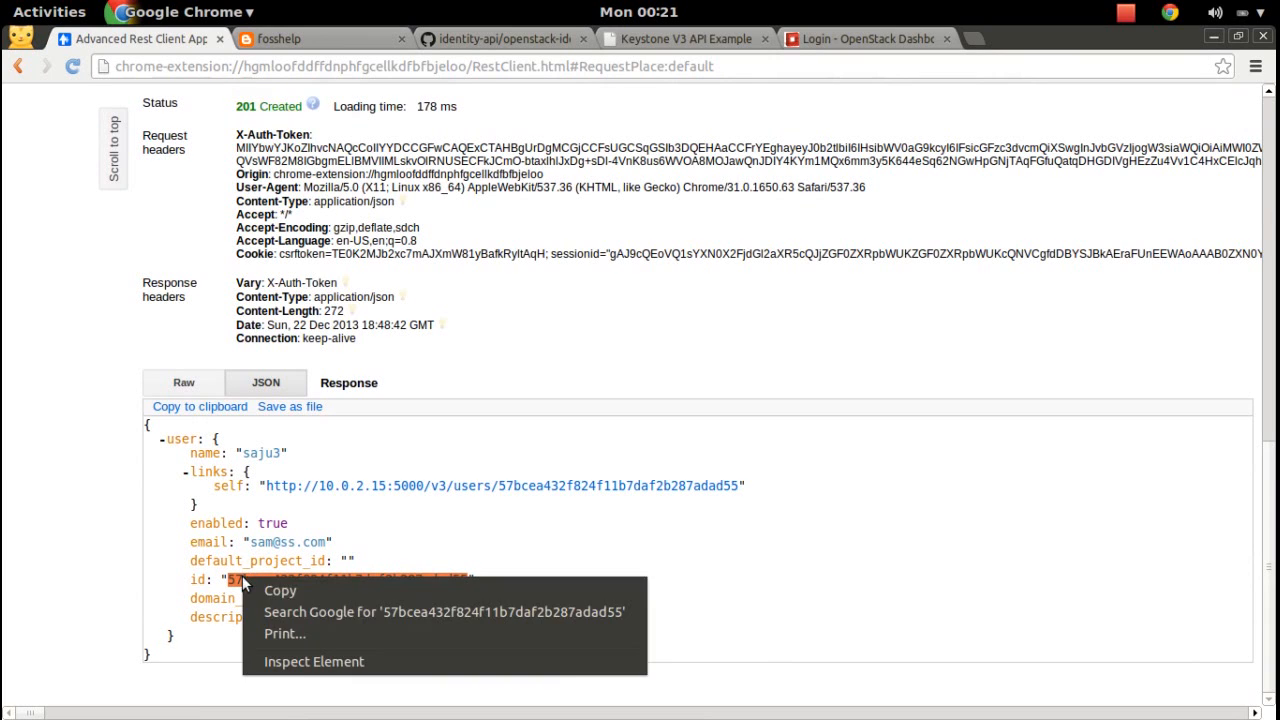
left_click(281, 594)
key("super")
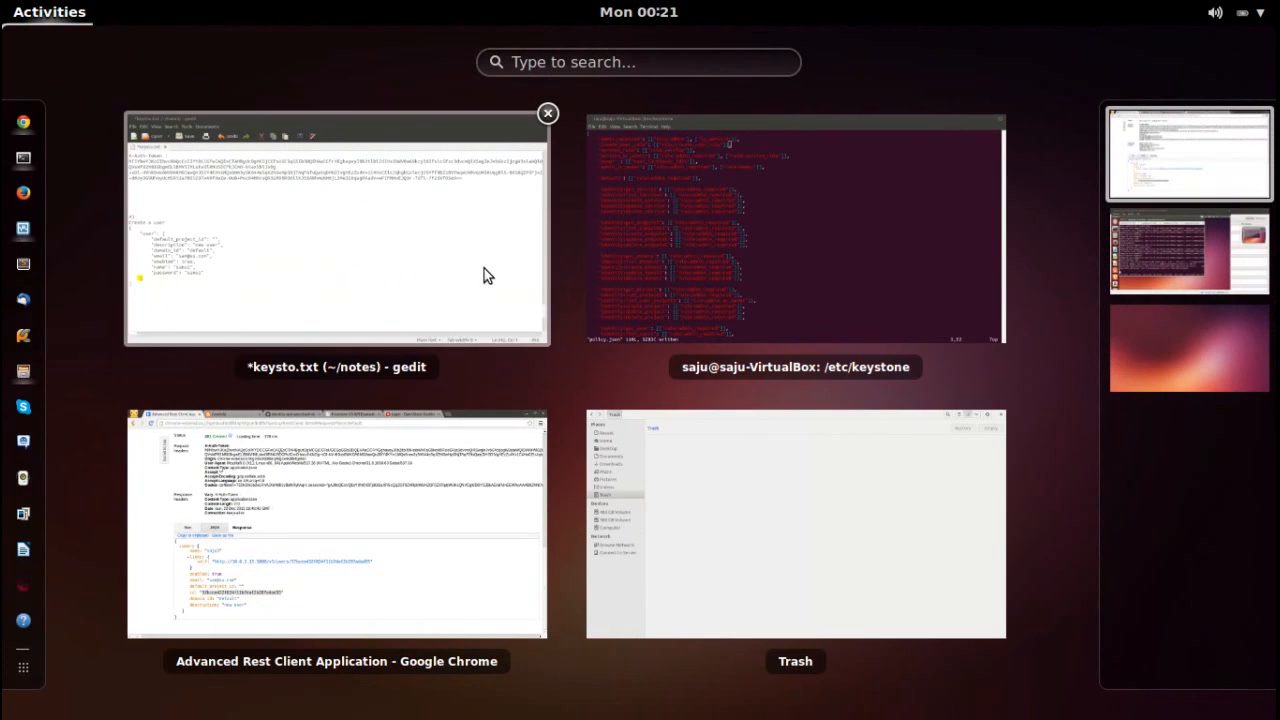
Add 'user id :' with the pasted id, plus 'project_id :' and 'role_id :' lines, then save keysto.txt.
left_click(487, 271)
left_click(224, 586)
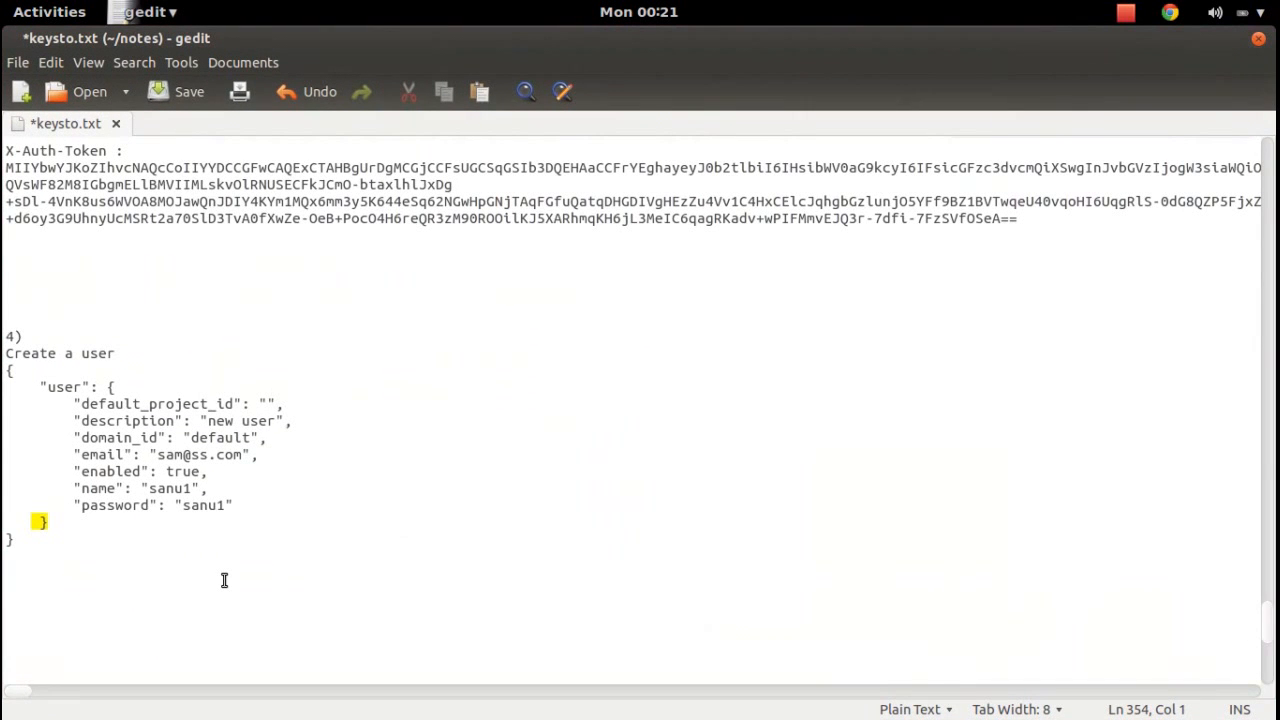
type("user id :")
key("ctrl+v")
key("Return")
key("Return")
key("Return")
key("Return")
key("Return")
key("Return")
key("Return")
key("Up")
key("Up")
key("Up")
type("project_id :")
key("Return")
type("role")
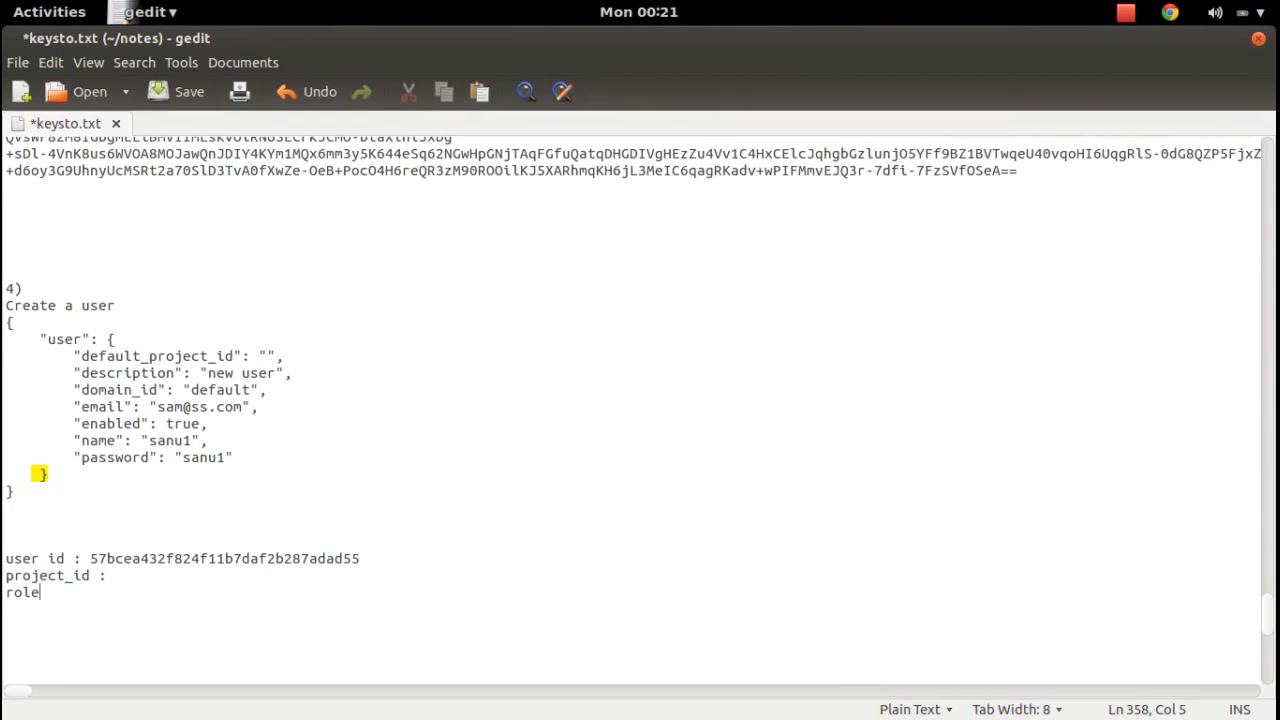
type("_id :")
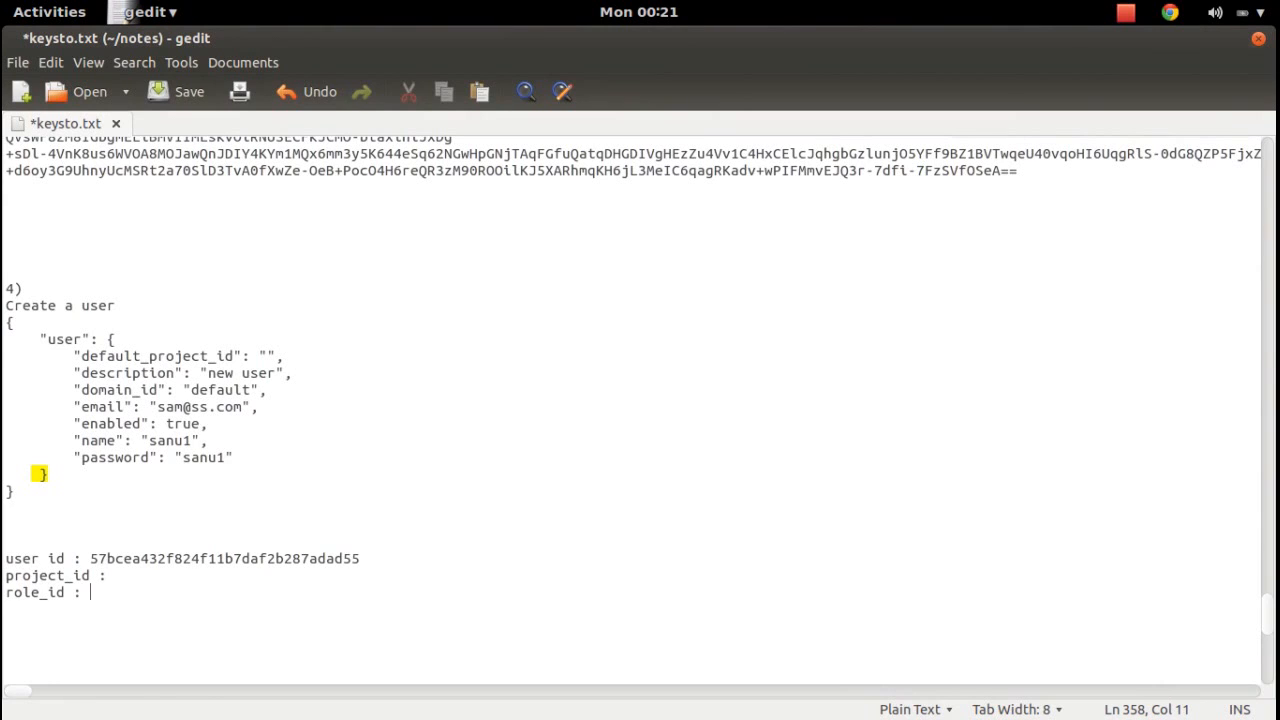
key("ctrl+s")
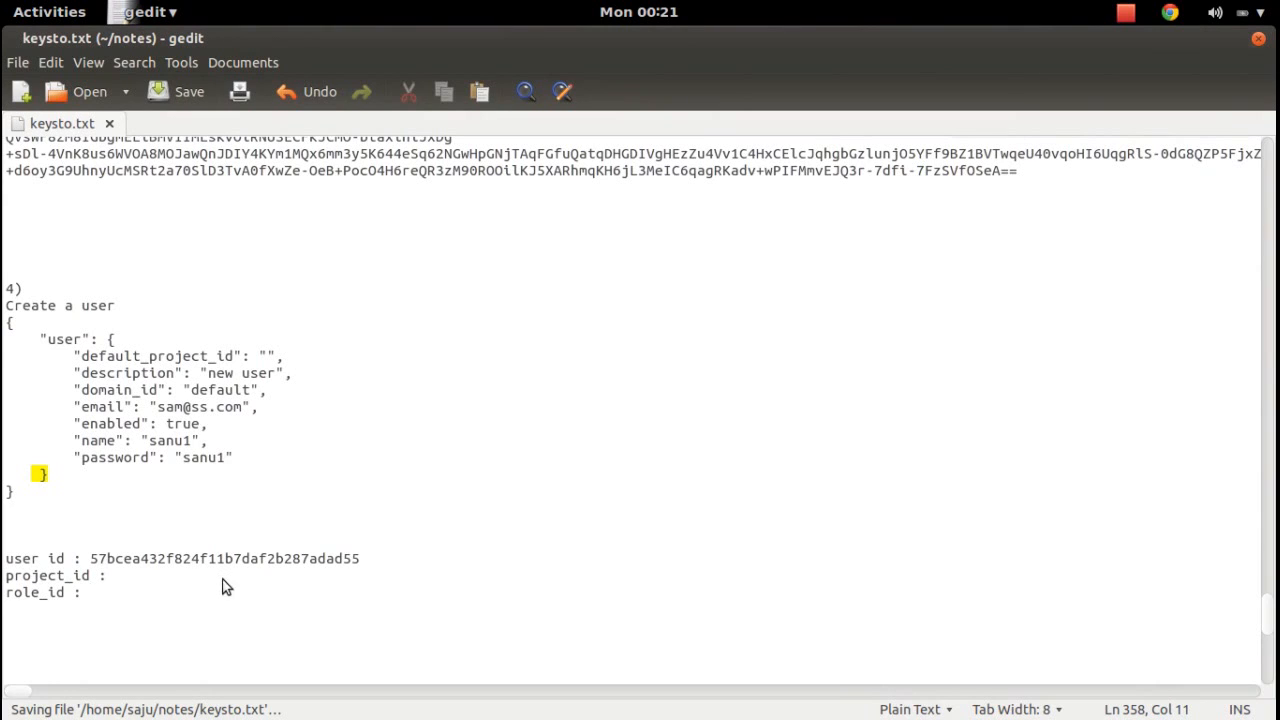
key("super")
left_click(281, 535)
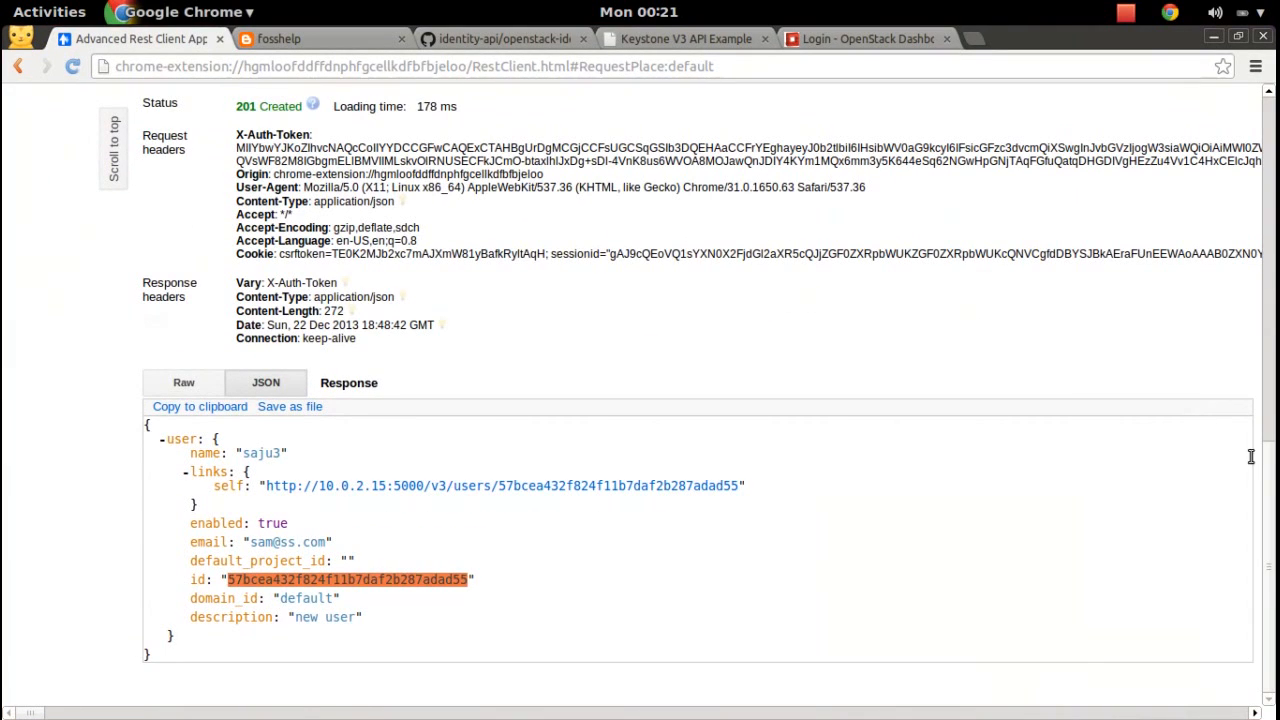
scroll(1250, 460, "up", 10)
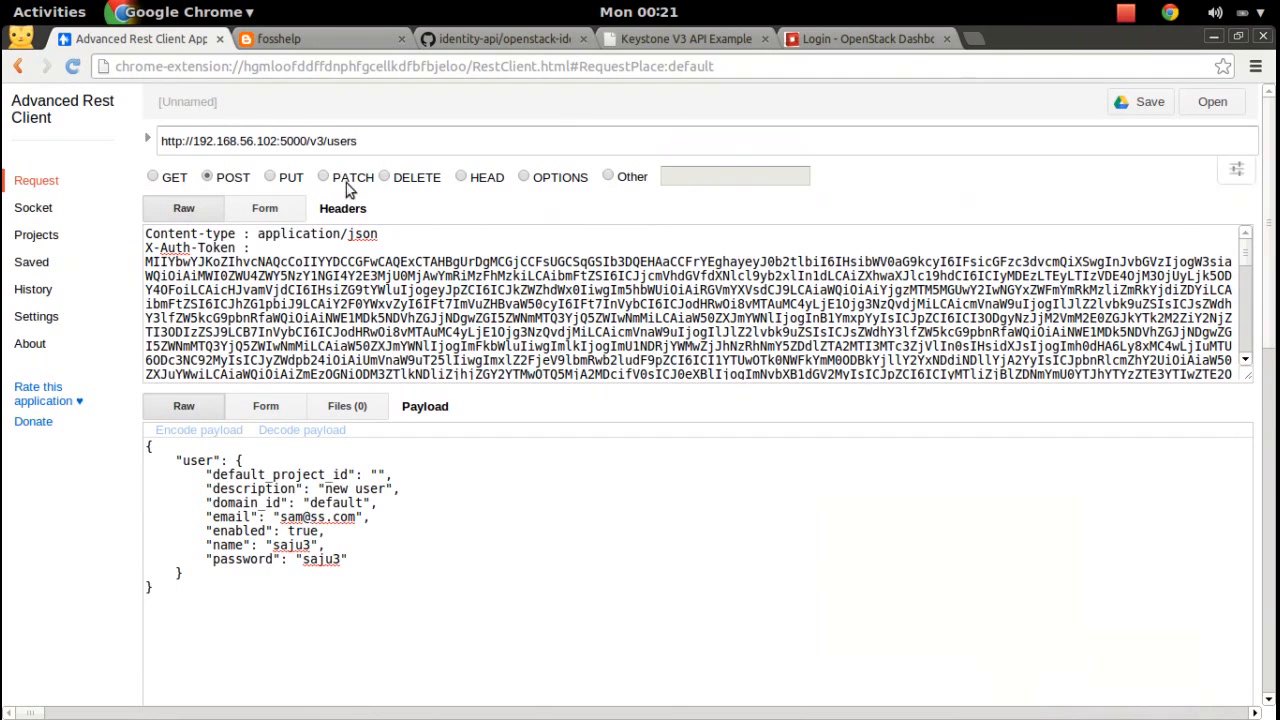
left_click(152, 177)
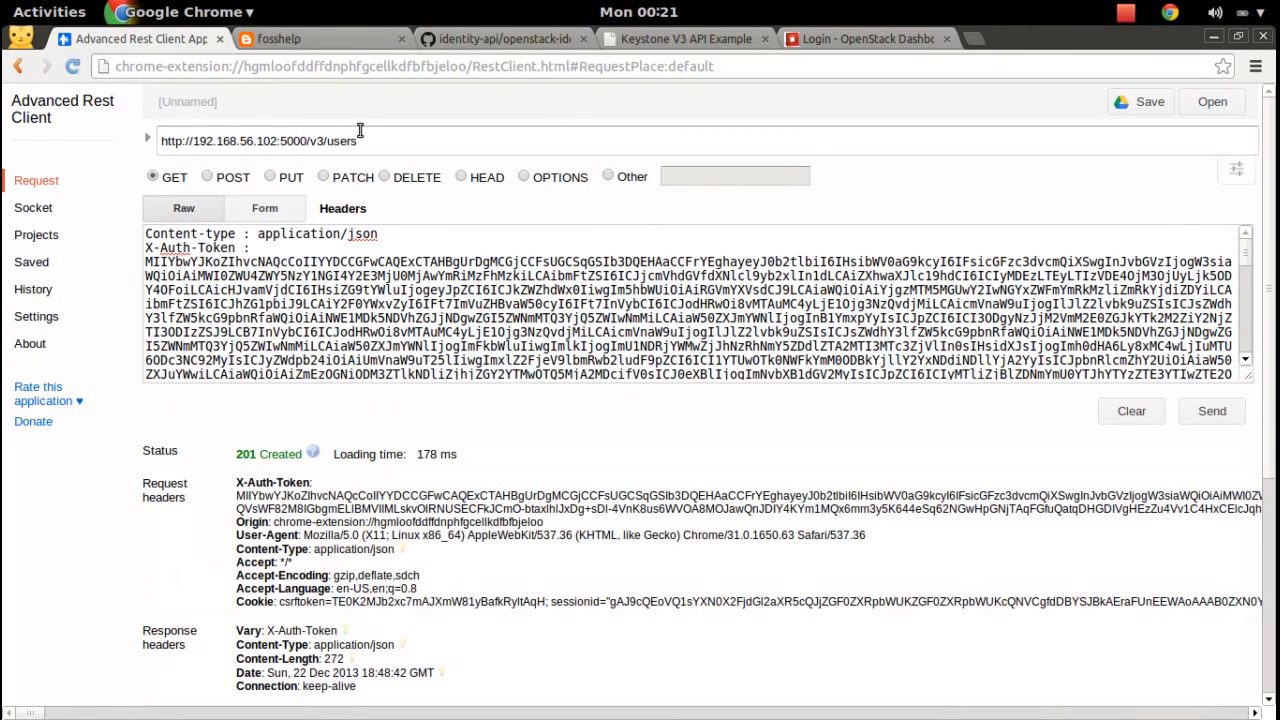
double_click(330, 141)
type("projects")
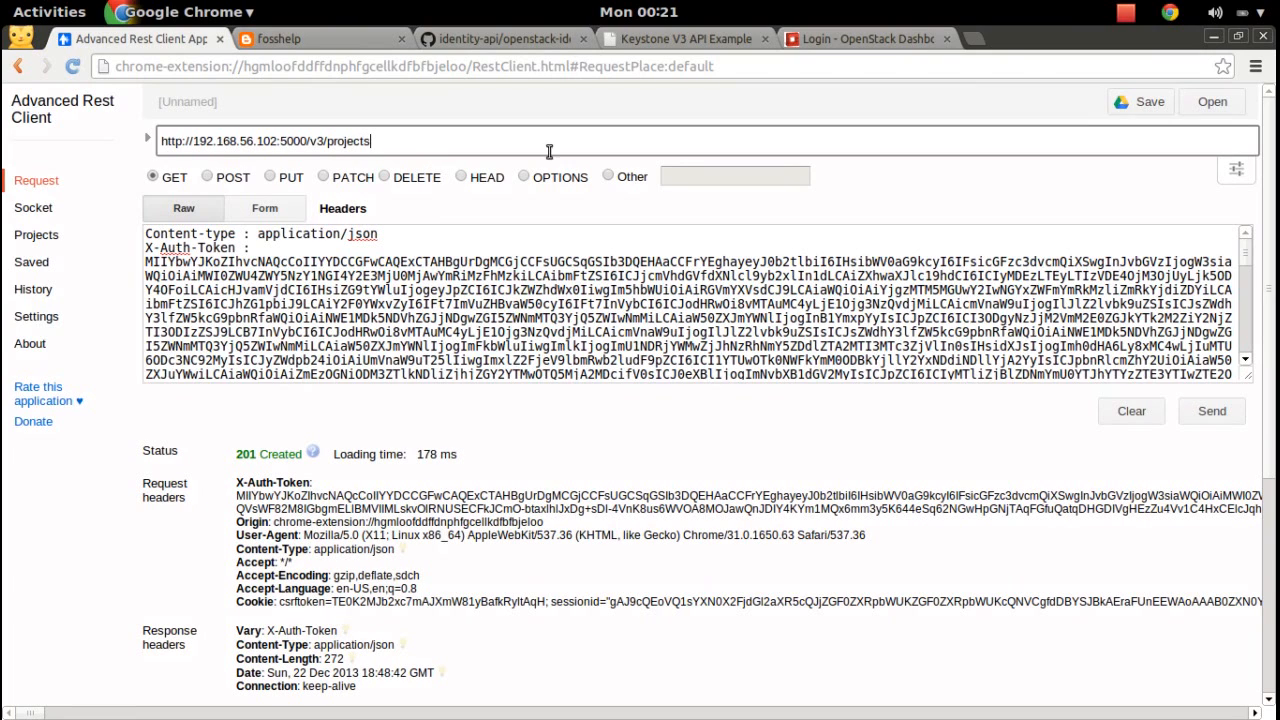
left_click(1222, 412)
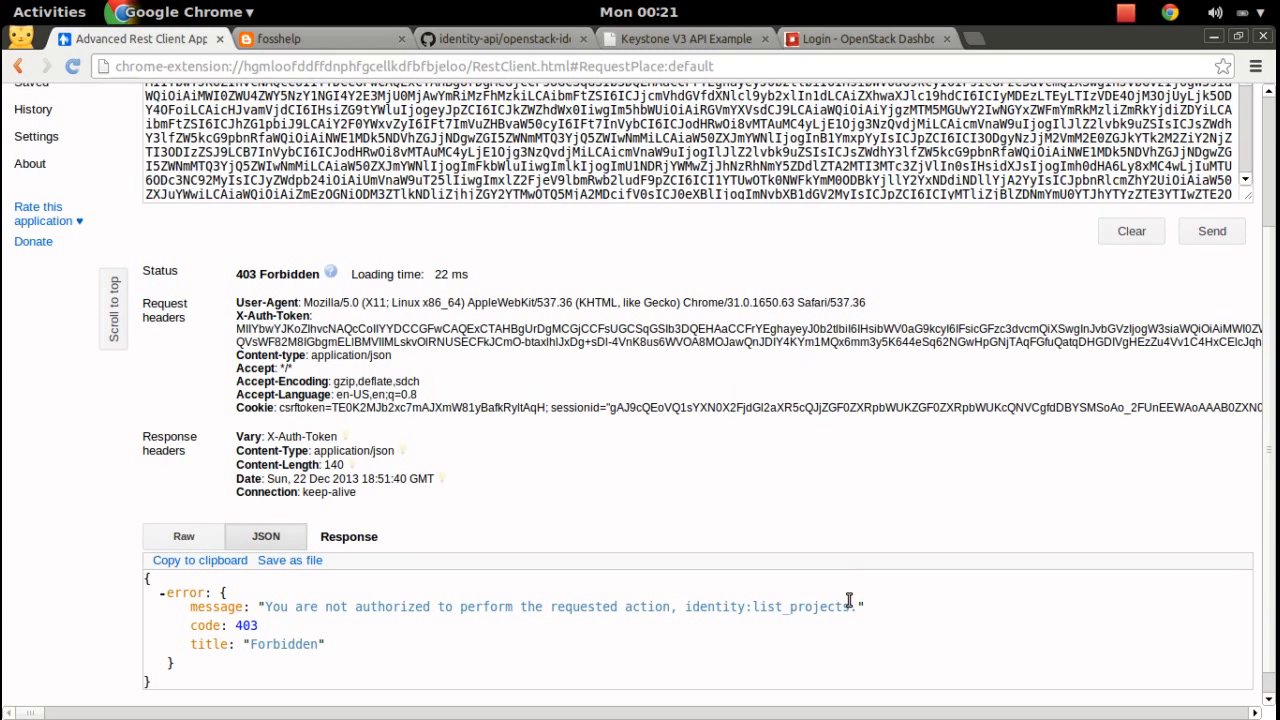
key("super")
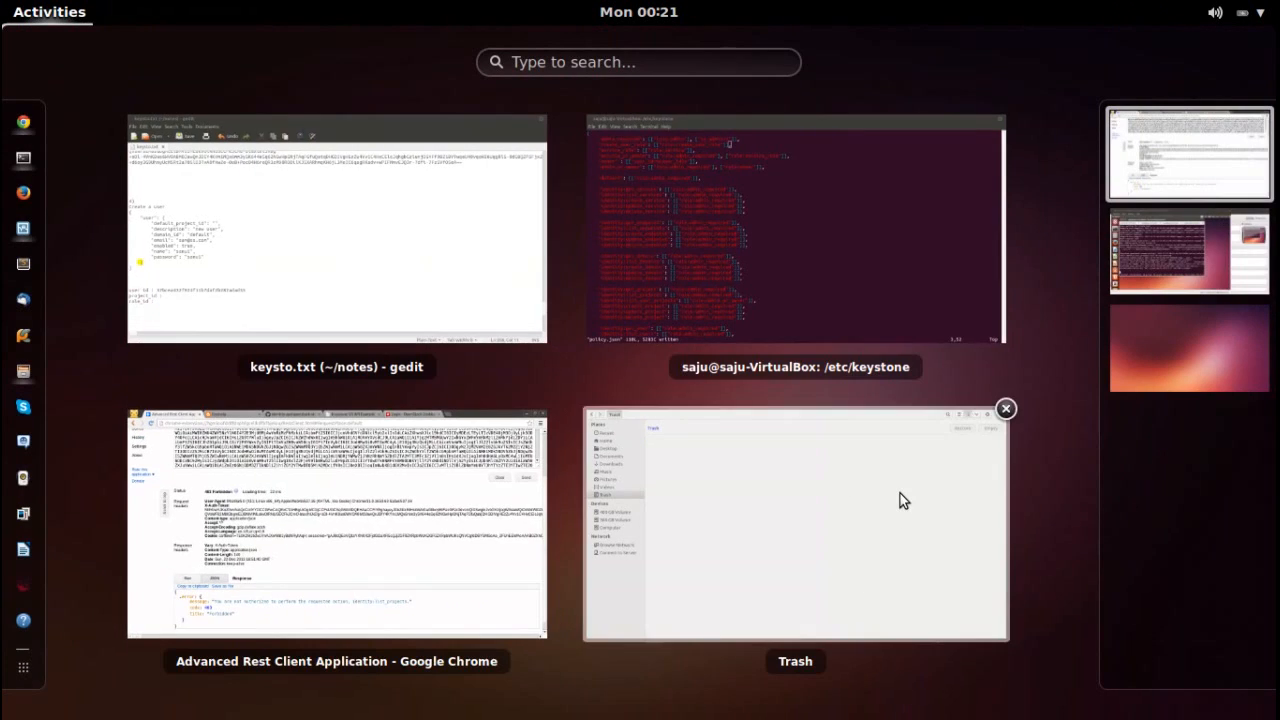
Find identity:list_projects in policy.json and copy ' ["rule:create_user_rule"]' from the create_user line.
left_click(812, 262)
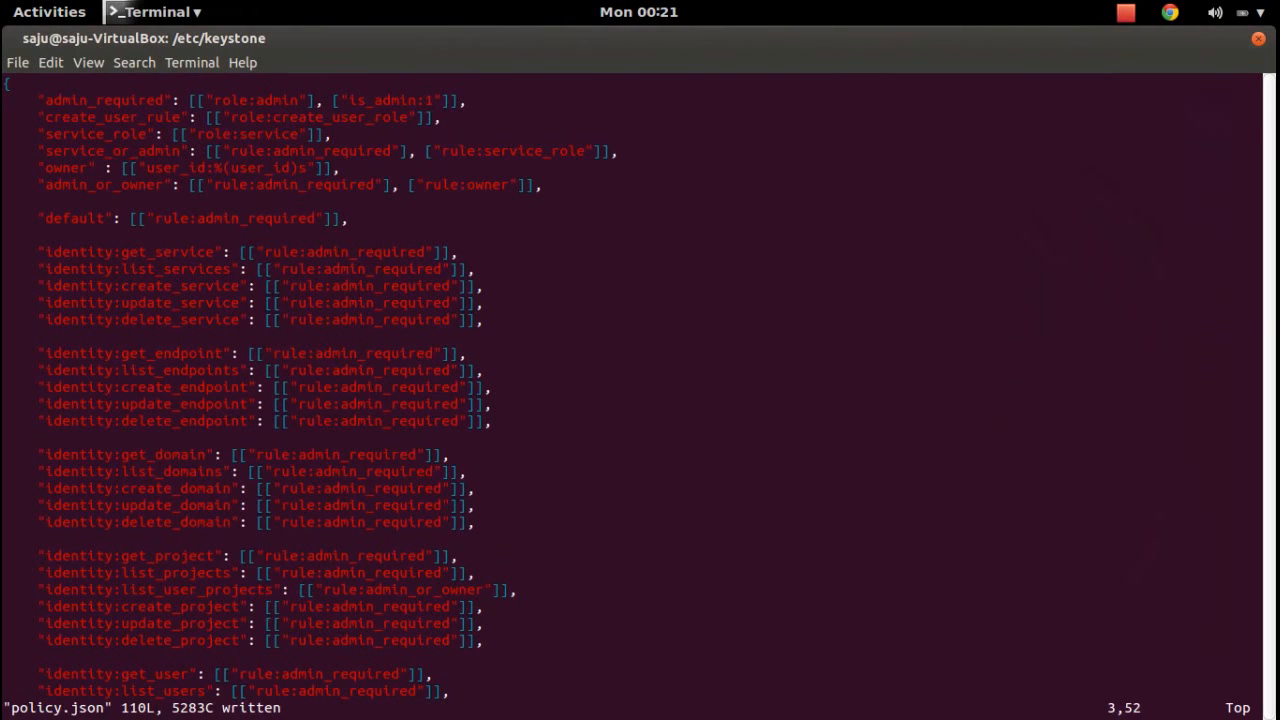
type("/list")
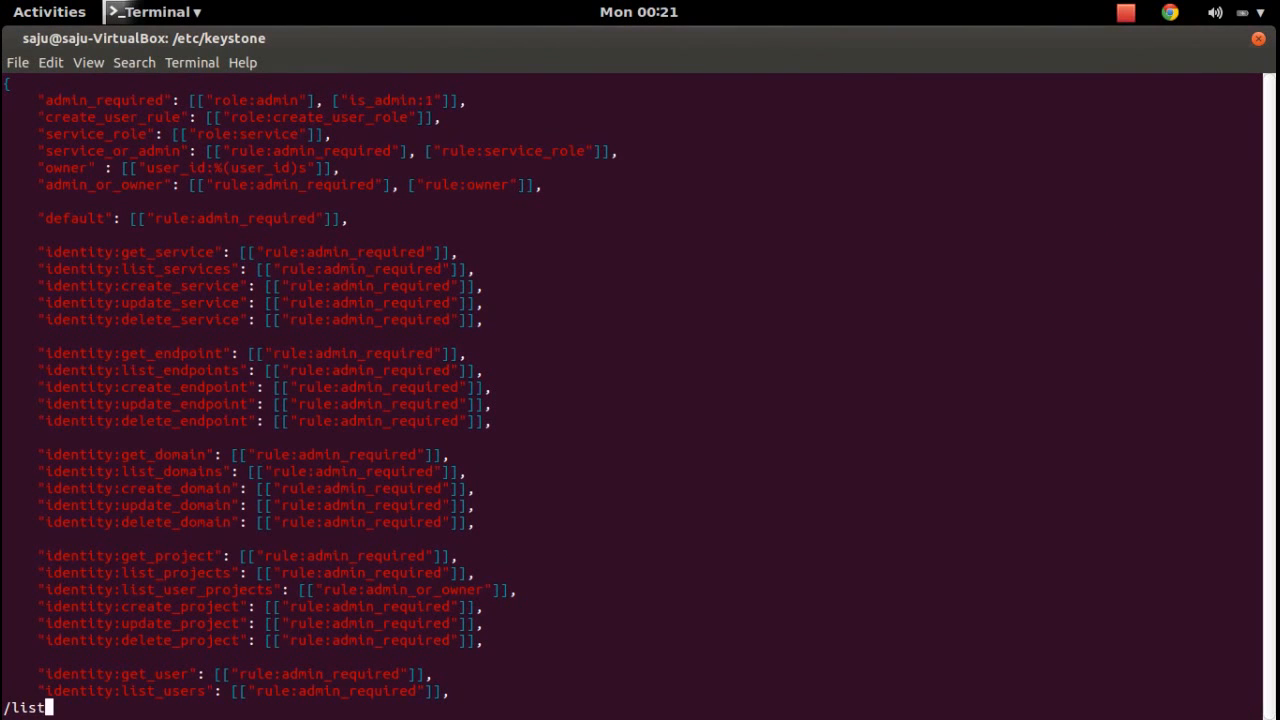
type("_projet")
key("Return")
type("/list_proje")
key("Return")
key("l")
key("l")
key("l")
key("l")
key("l")
key("l")
key("l")
key("l")
key("l")
key("l")
key("l")
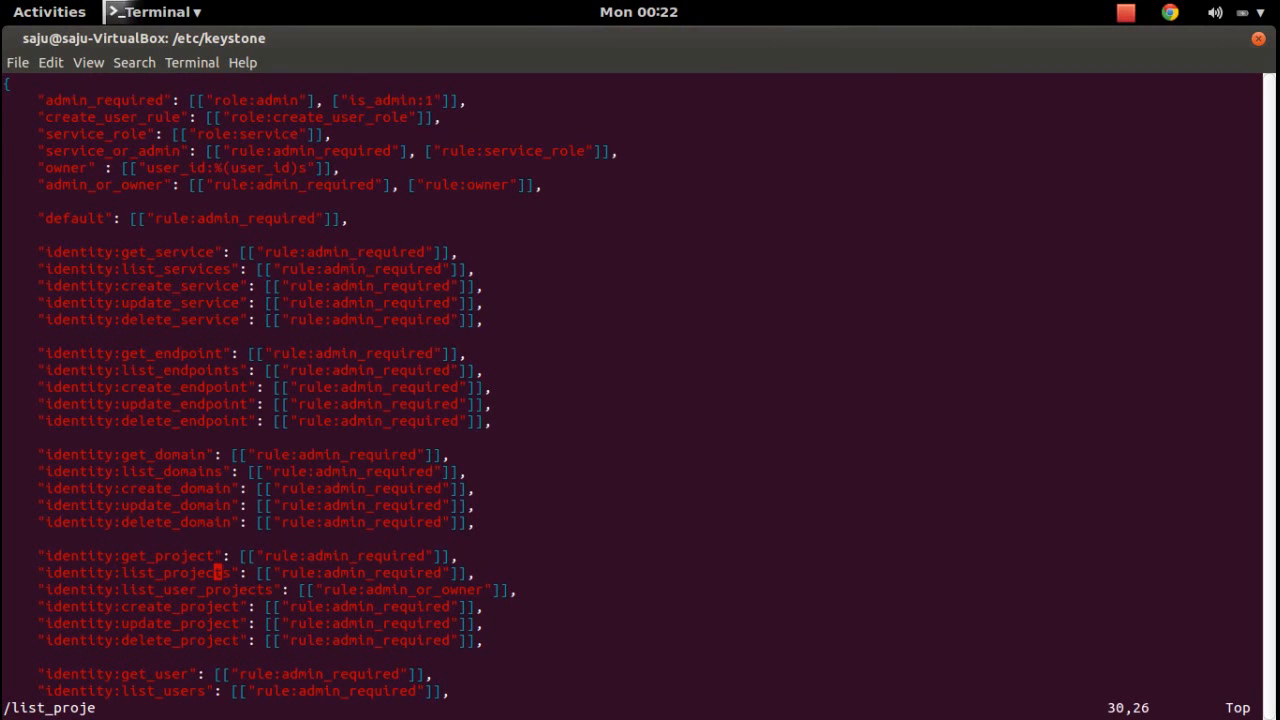
key("l")
key("l")
key("l")
key("l")
key("l")
key("l")
key("l")
key("l")
key("l")
key("l")
key("l")
key("l")
key("l")
key("l")
key("l")
key("l")
key("l")
key("l")
key("l")
key("l")
key("j")
key("j")
key("j")
key("j")
key("j")
key("j")
key("j")
key("j")
key("j")
key("j")
key("j")
key("j")
key("j")
key("j")
key("j")
key("j")
key("j")
key("j")
key("j")
key("j")
key("j")
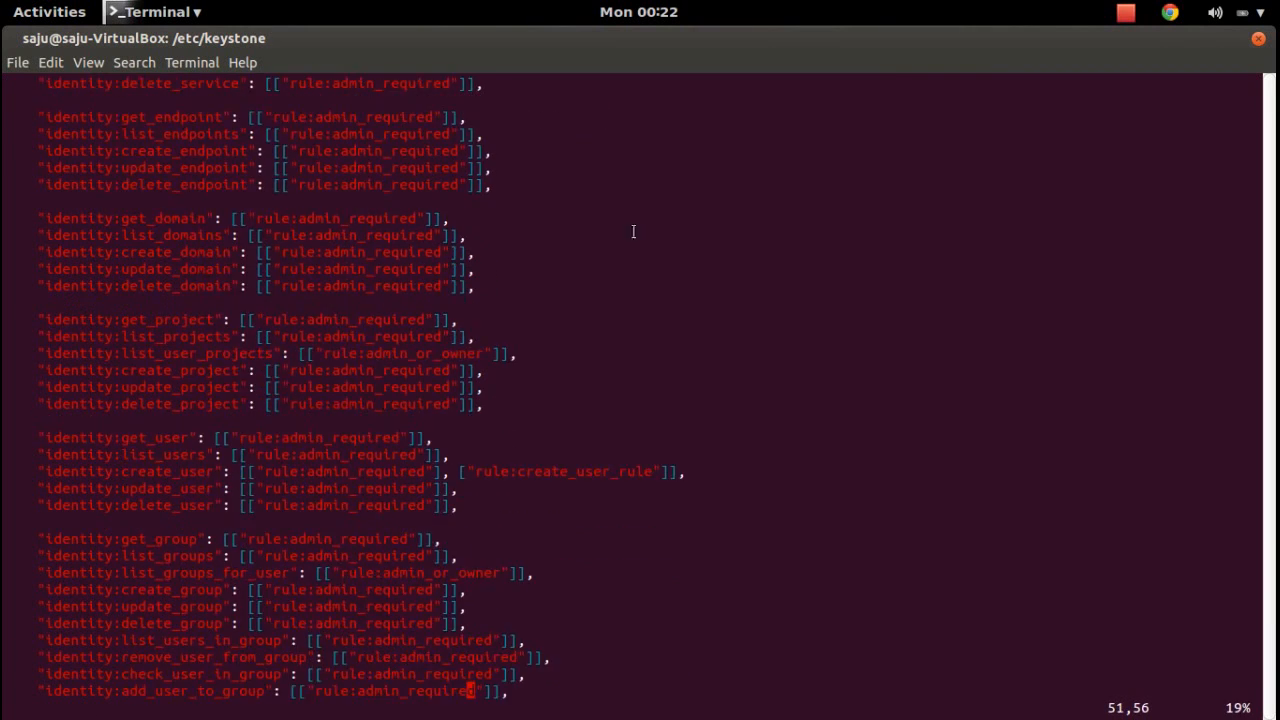
left_click_drag(674, 471, 462, 471)
right_click(463, 471)
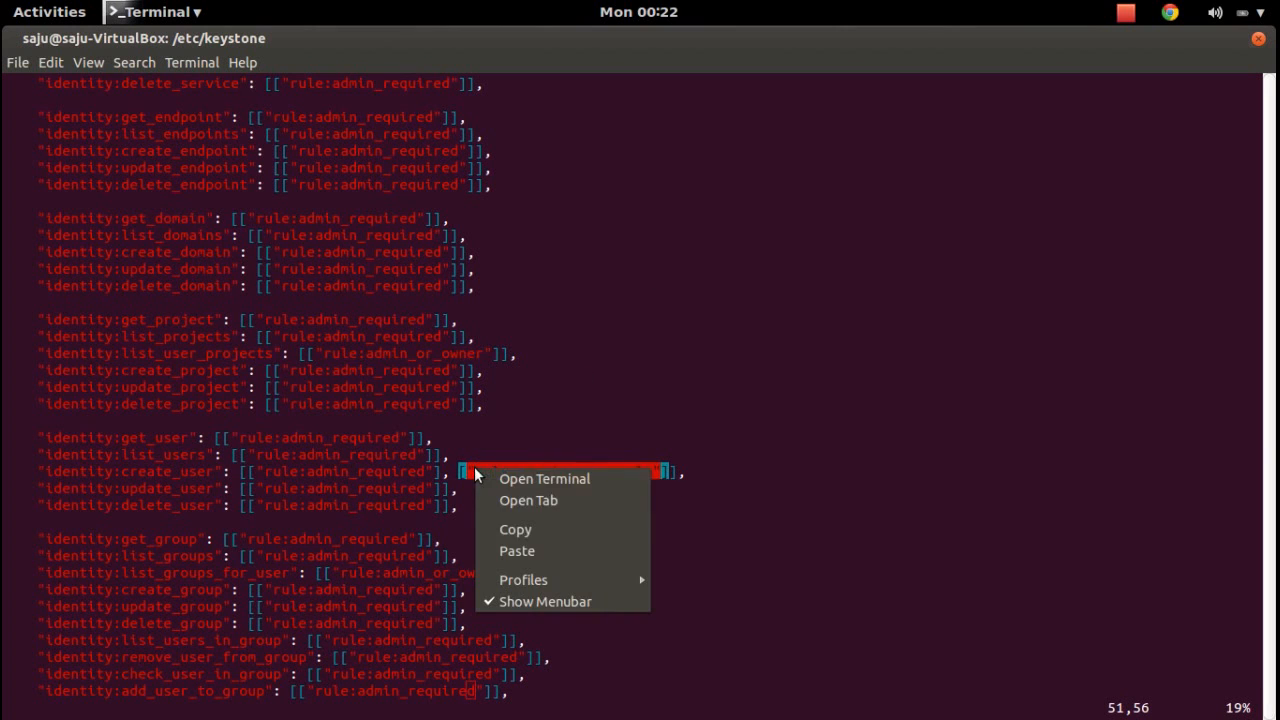
left_click(518, 529)
Append ', ["rule:create_user_rule"]' to the identity:list_projects rule and save policy.json with :w.
key("k")
key("k")
key("k")
key("k")
key("k")
key("k")
key("k")
key("k")
key("k")
key("k")
key("k")
key("k")
key("k")
key("k")
key("k")
key("k")
key("k")
key("k")
key("k")
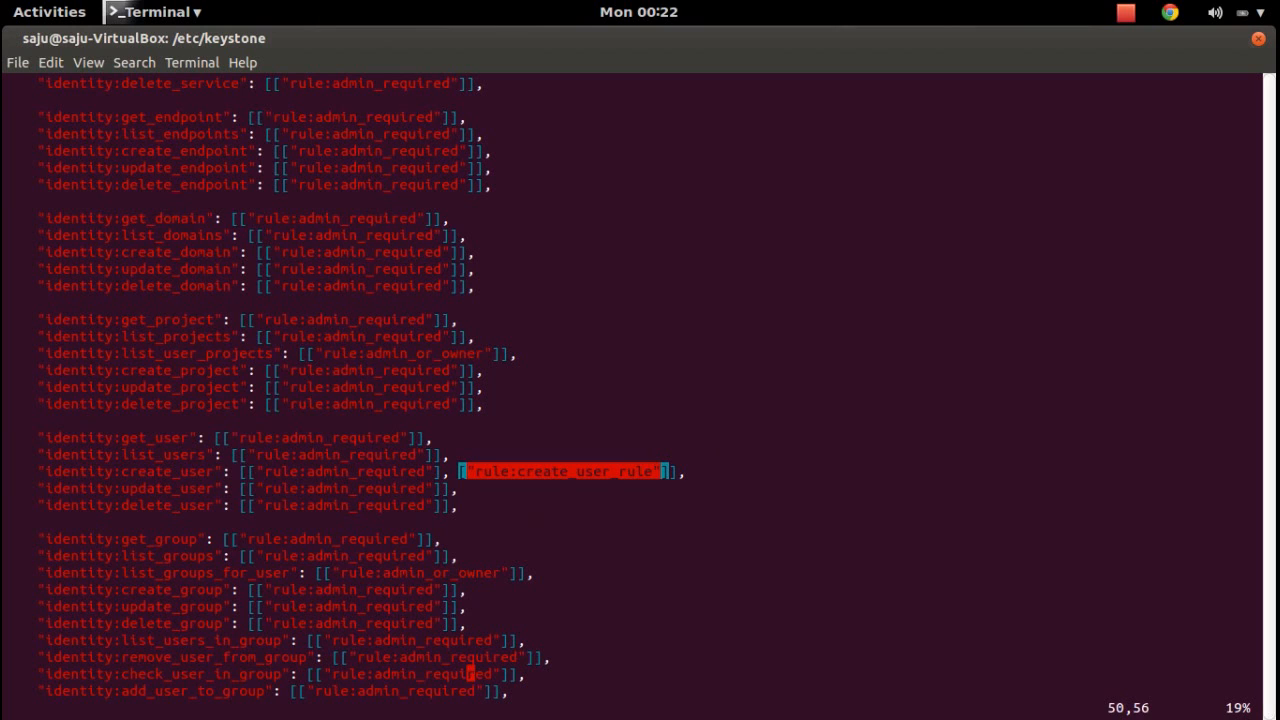
key("Up")
key("Up")
key("Left")
type("i,")
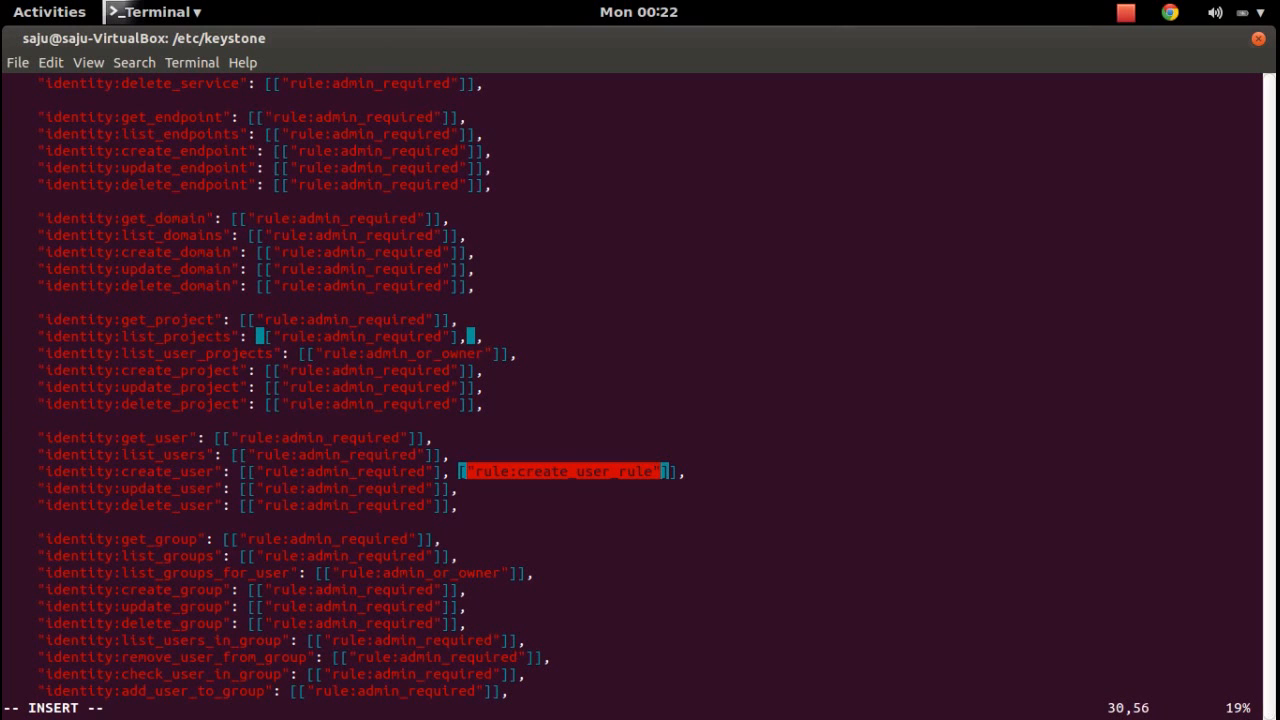
key("ctrl+shift+v")
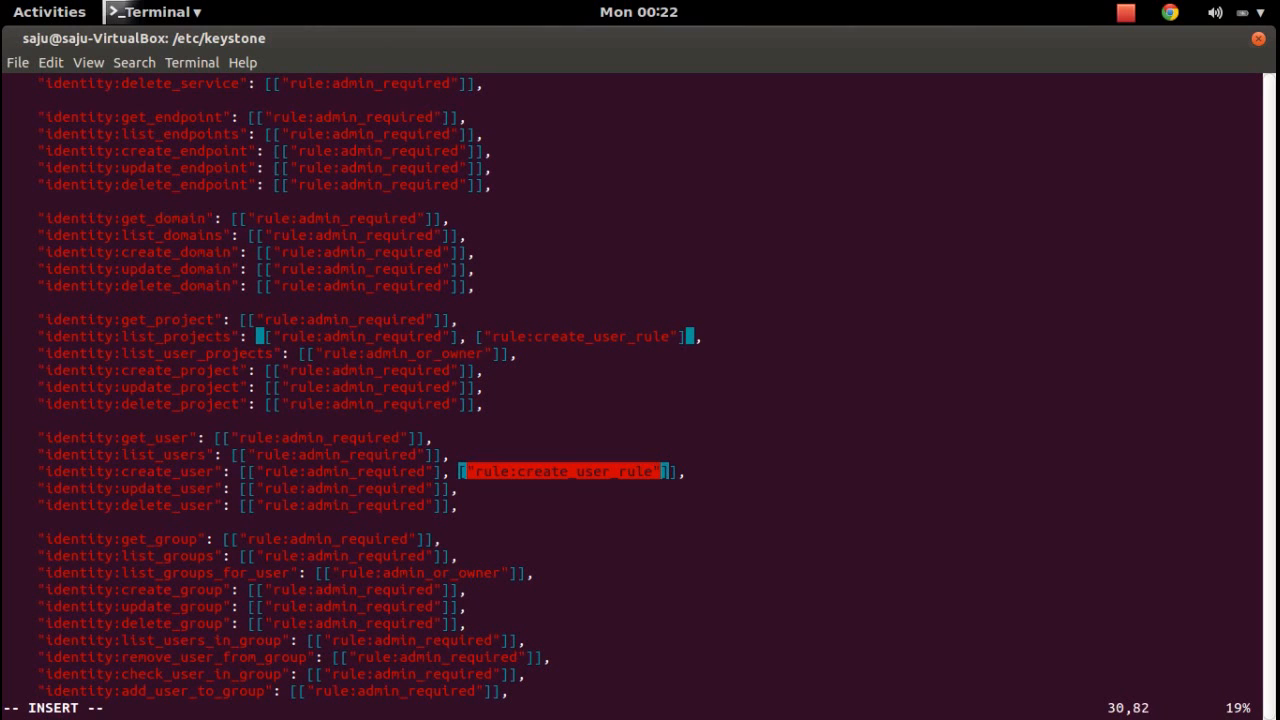
key("Escape")
type(":")
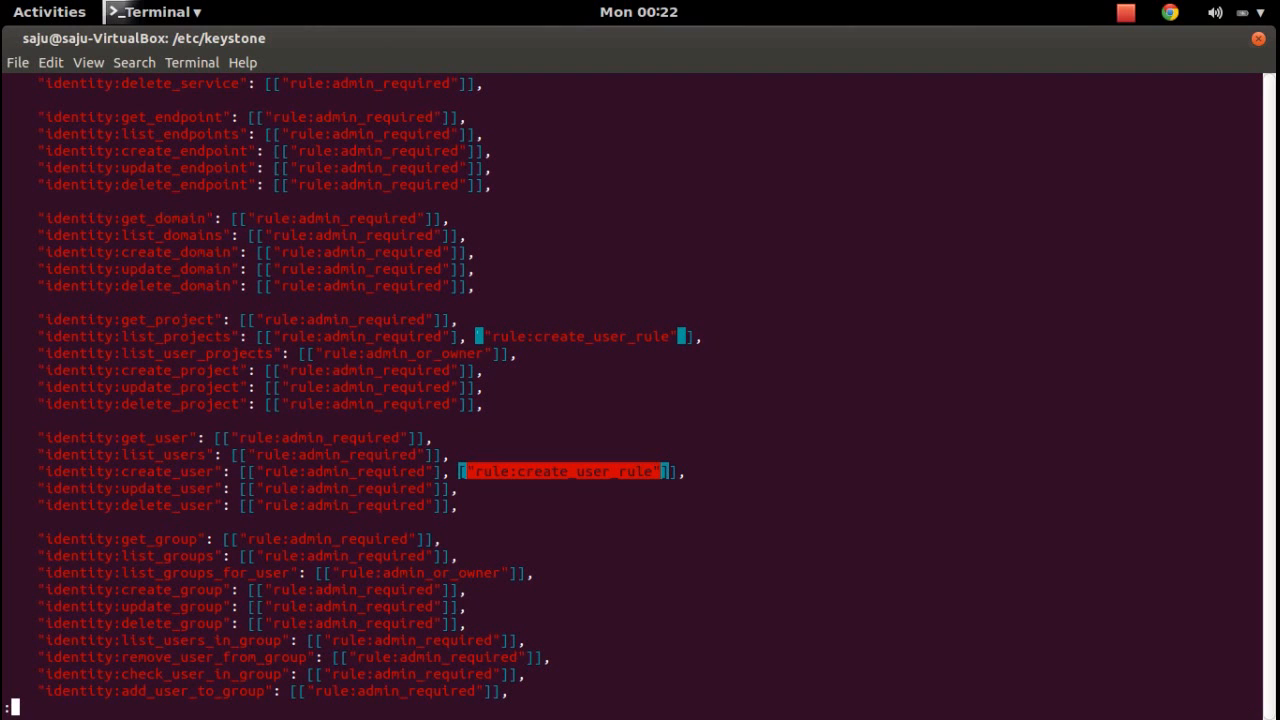
type("w")
key("Return")
Resend the GET /v3/projects request and check the 200 OK project list.
key("super")
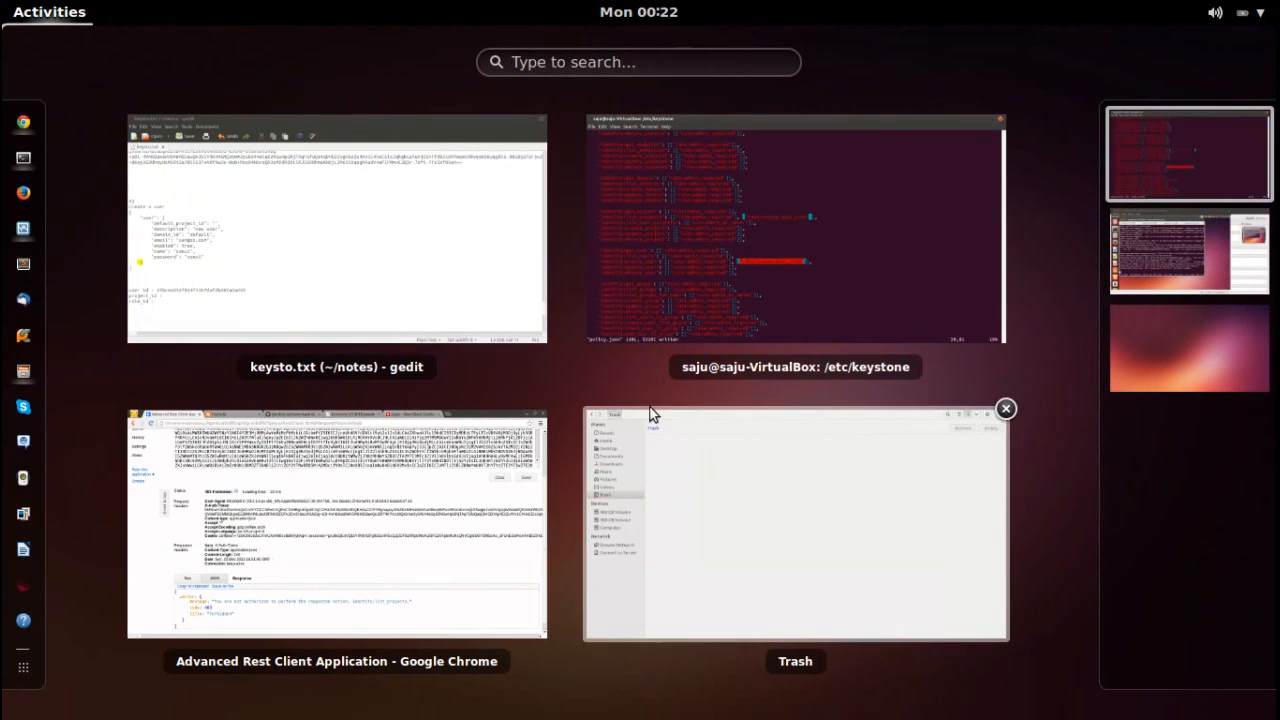
left_click(386, 491)
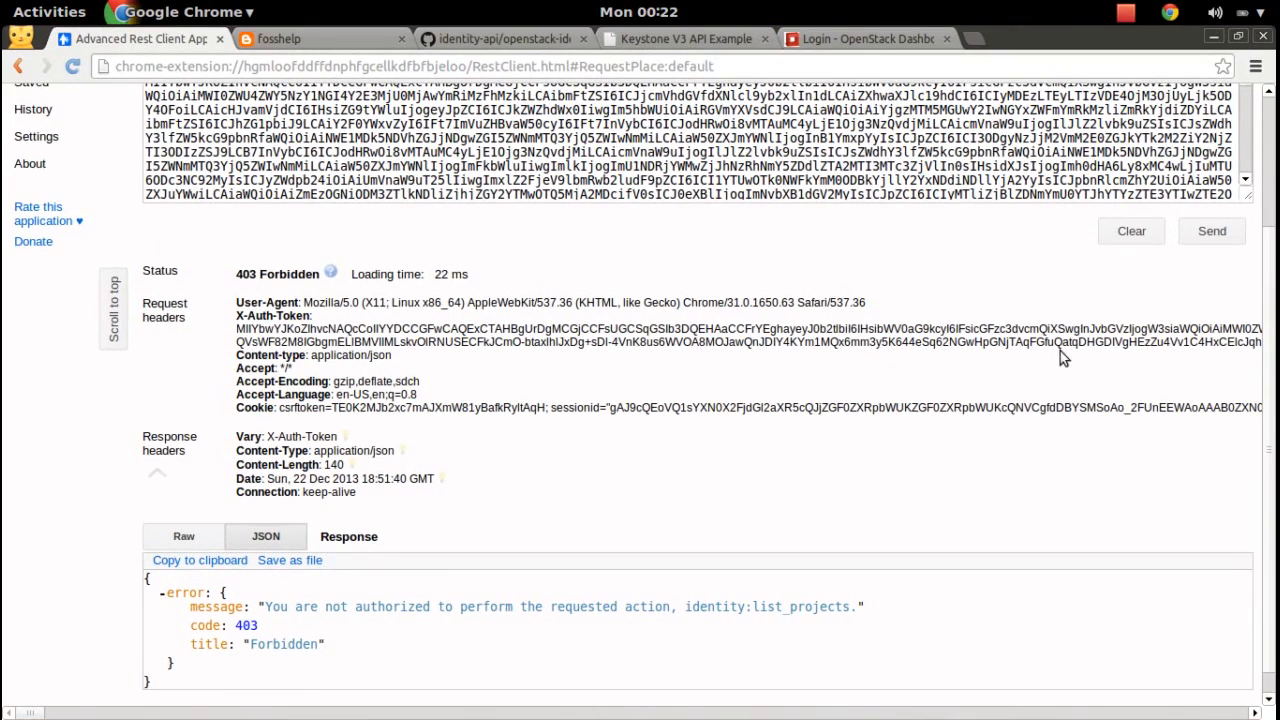
left_click_drag(1275, 275, 1275, 135)
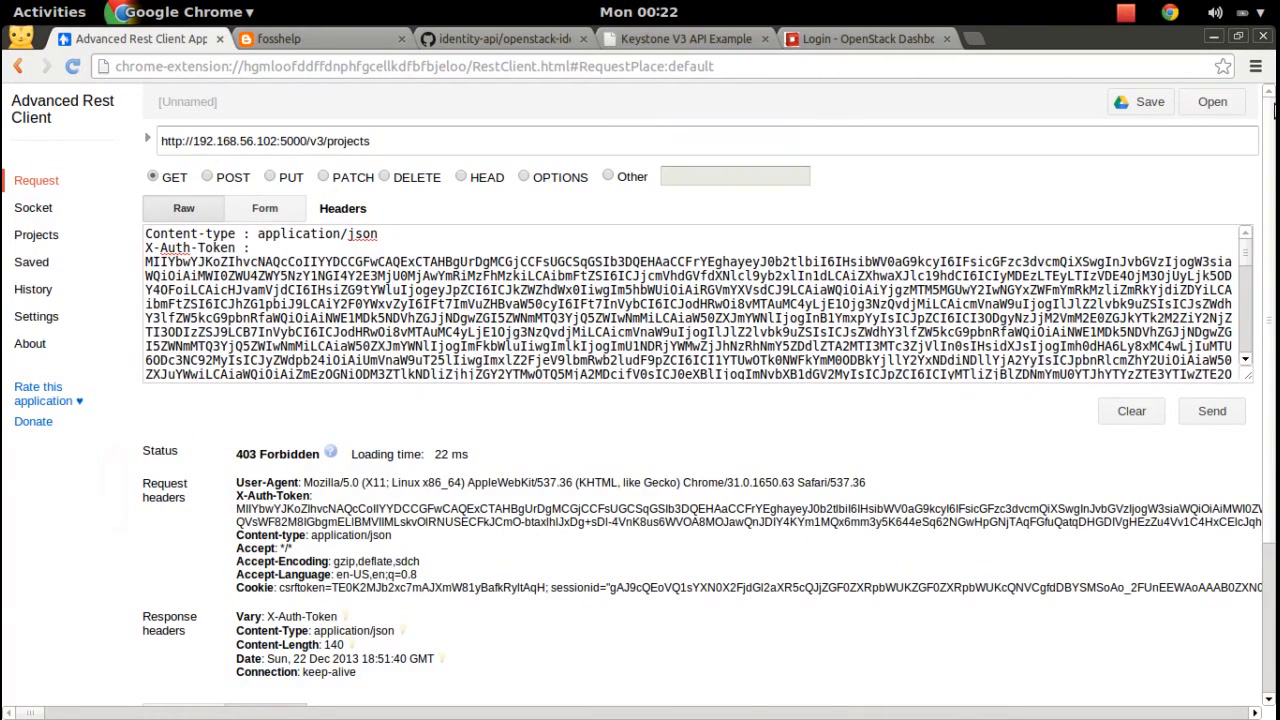
left_click(1214, 411)
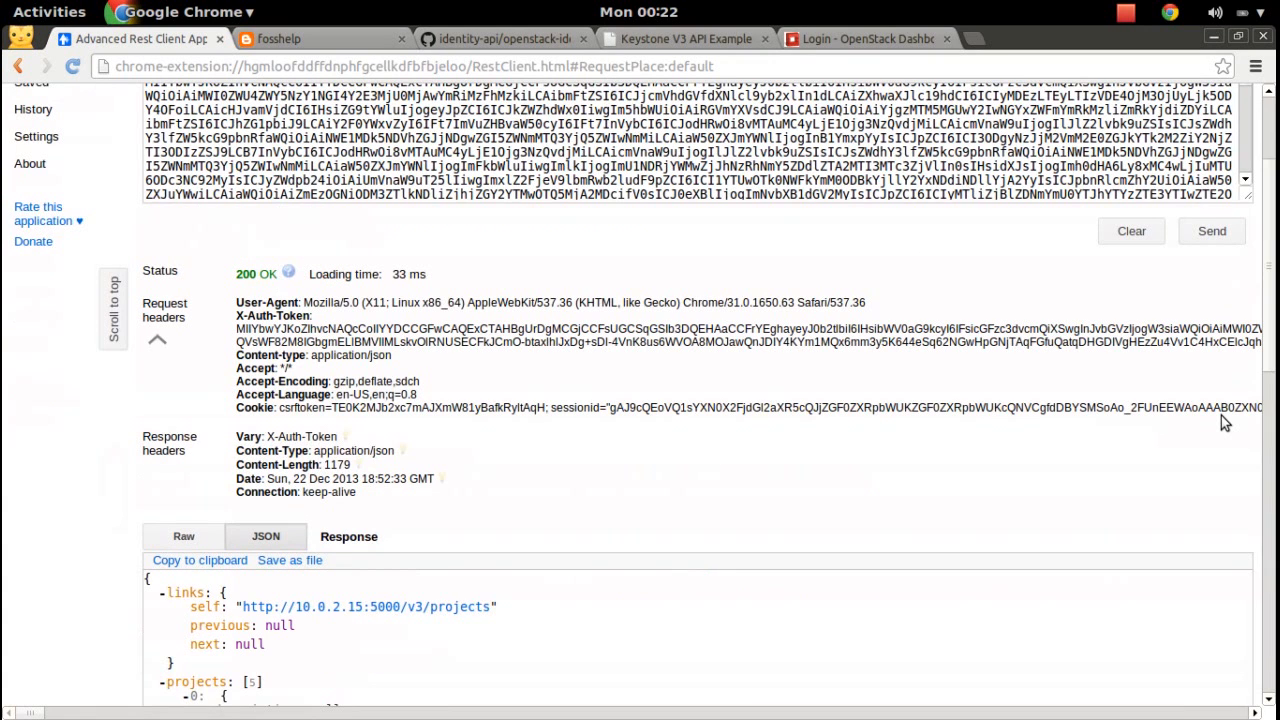
left_click_drag(246, 280, 280, 276)
left_click_drag(1266, 355, 1273, 561)
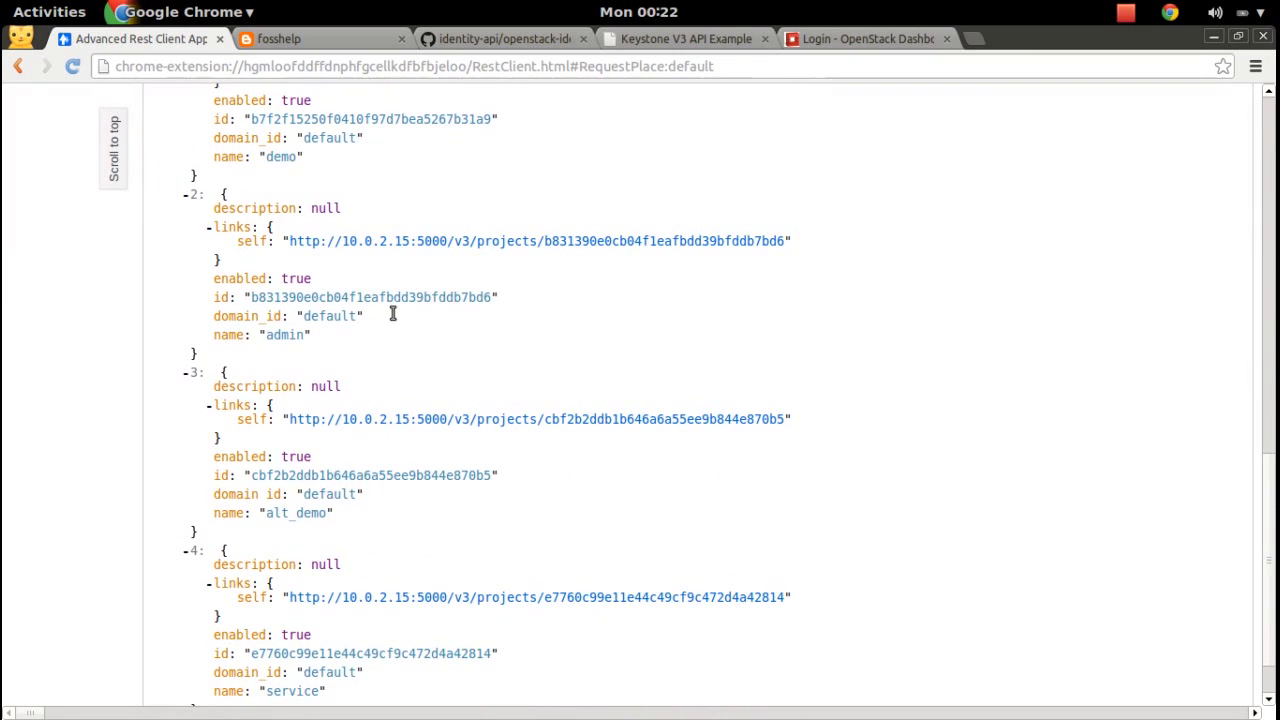
Select the admin project's id in the JSON response and copy it.
double_click(278, 336)
left_click_drag(250, 297, 492, 297)
right_click(469, 286)
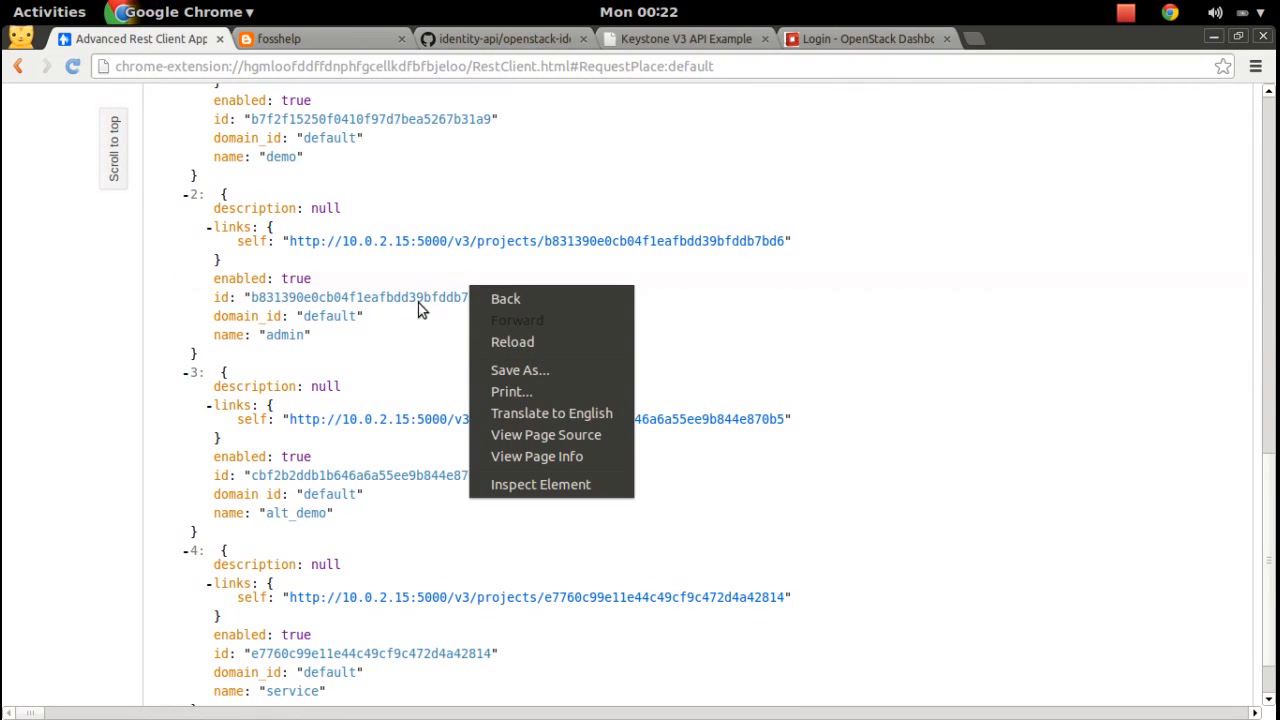
left_click(450, 296)
left_click_drag(492, 297, 250, 297)
right_click(258, 297)
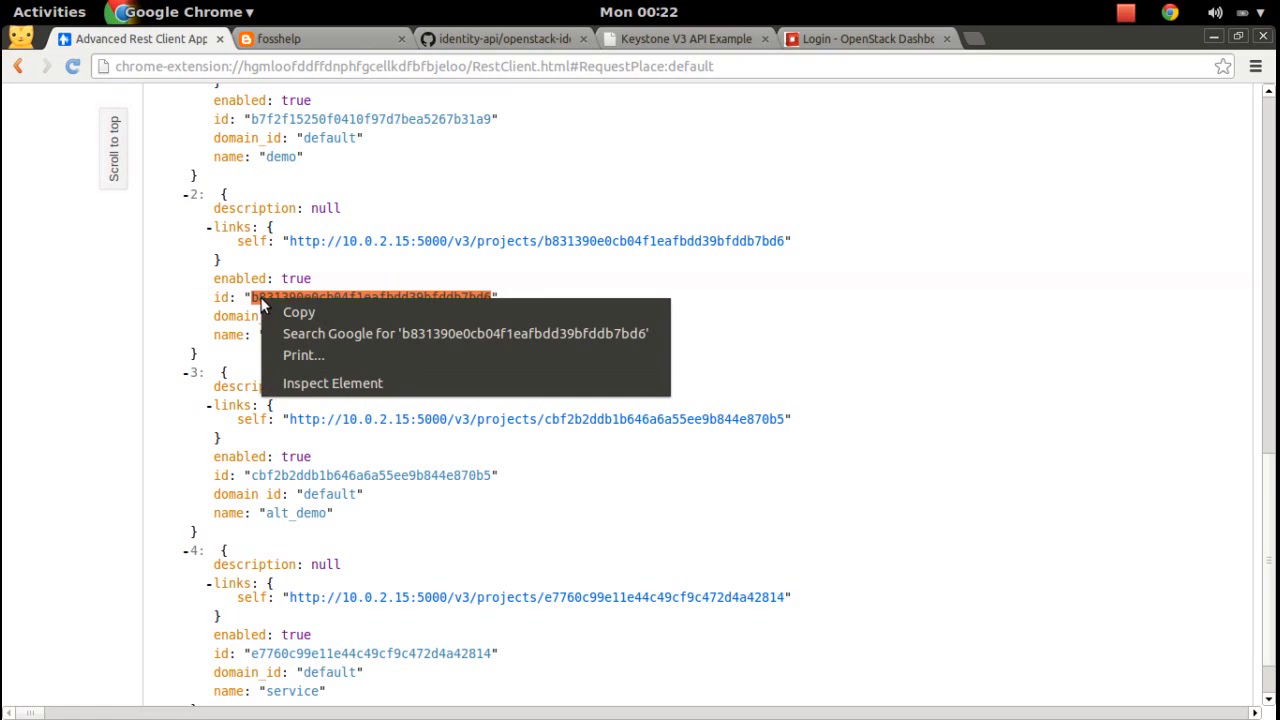
left_click(304, 316)
key("super")
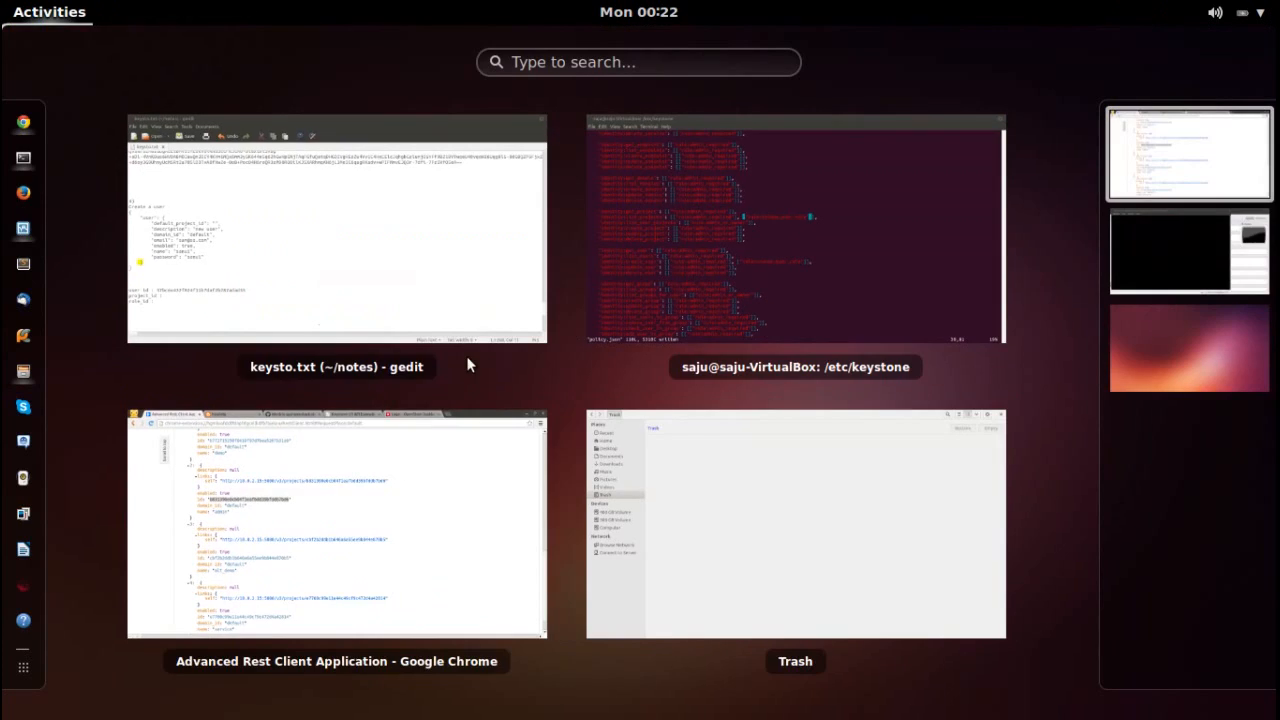
Paste the admin project's id after 'project_id :' in keysto.txt, then return to the REST client.
left_click(412, 297)
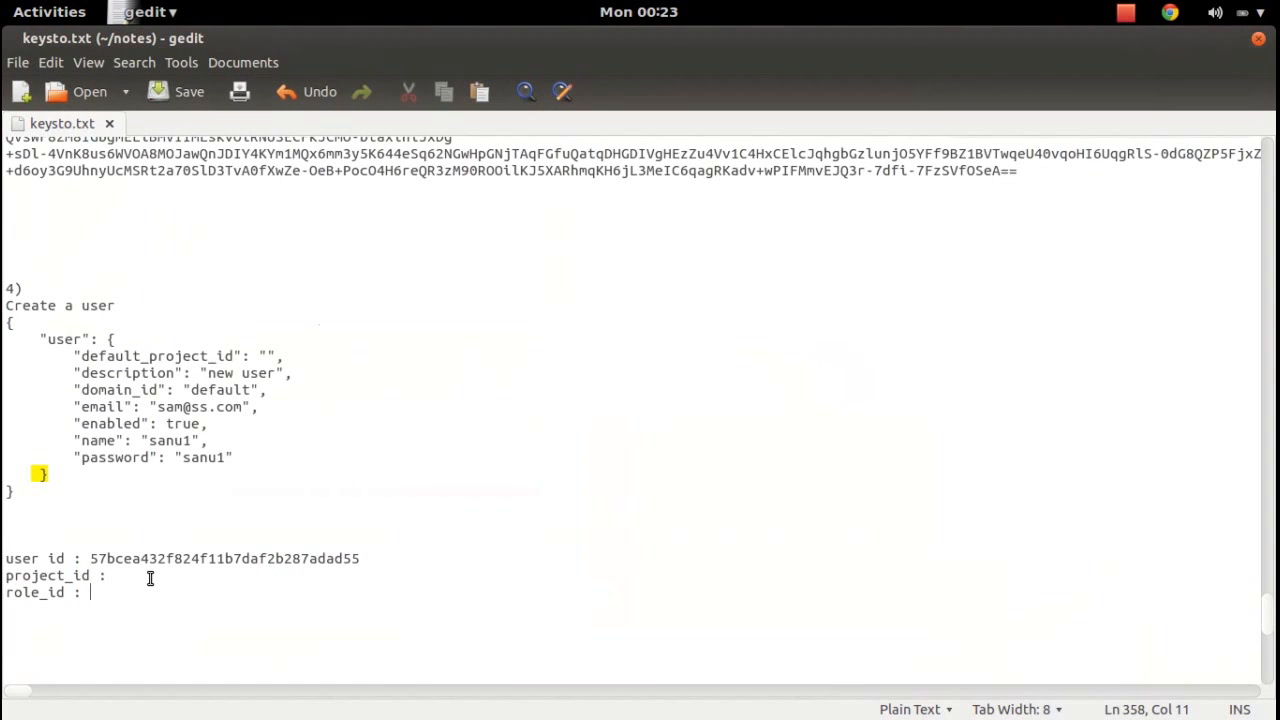
key("ctrl+v")
key("super")
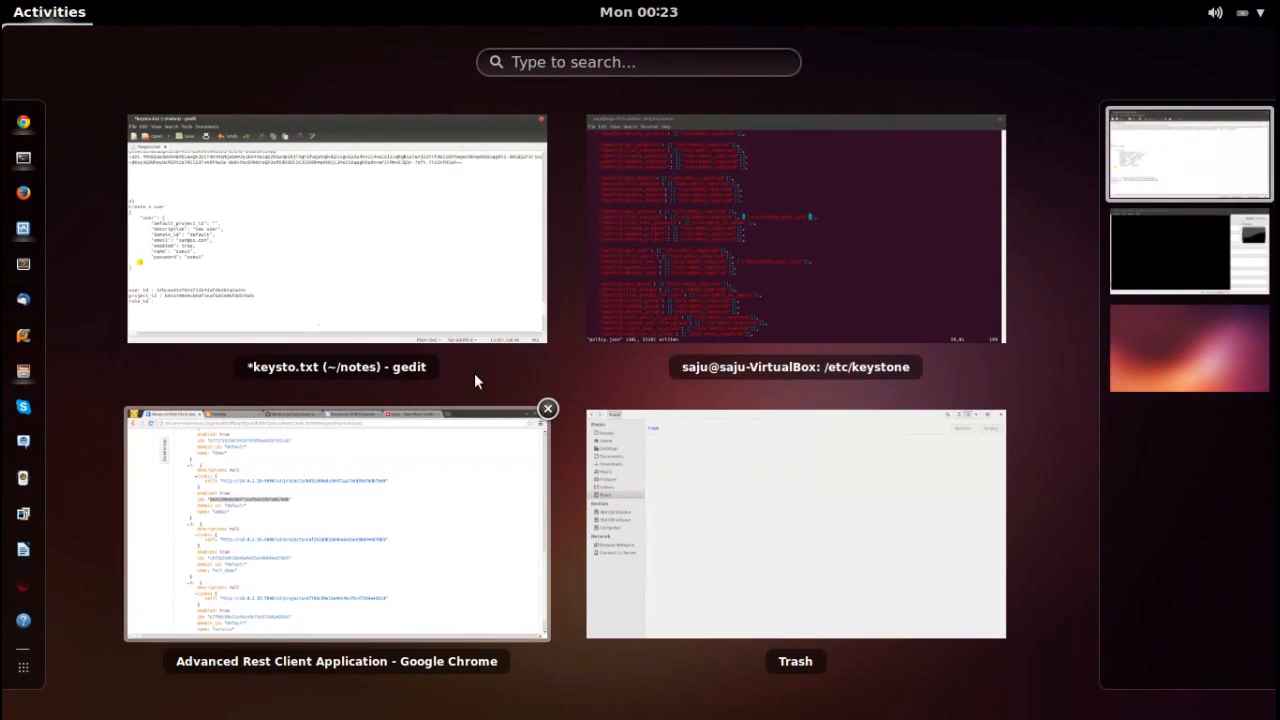
left_click(359, 514)
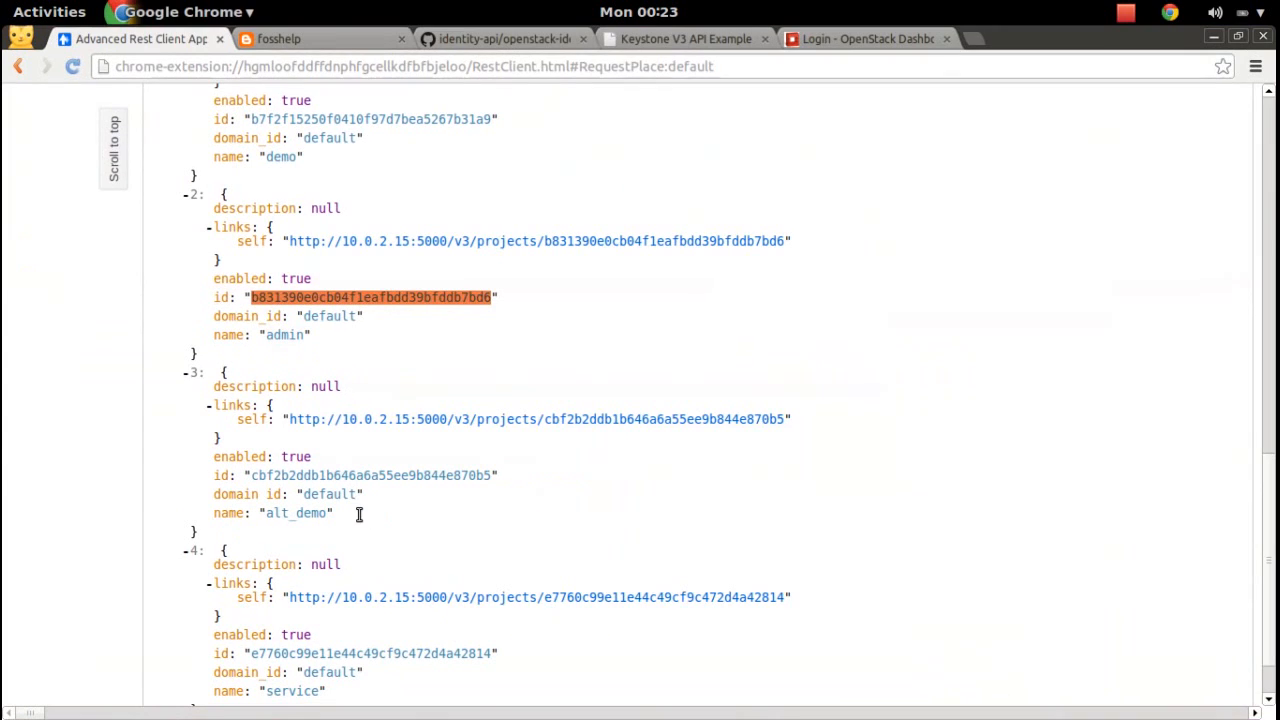
key("super")
Change the request URL ending from 'projects' to 'roles' and send it, getting 403 Forbidden.
left_click(359, 518)
left_click_drag(1270, 590, 1274, 124)
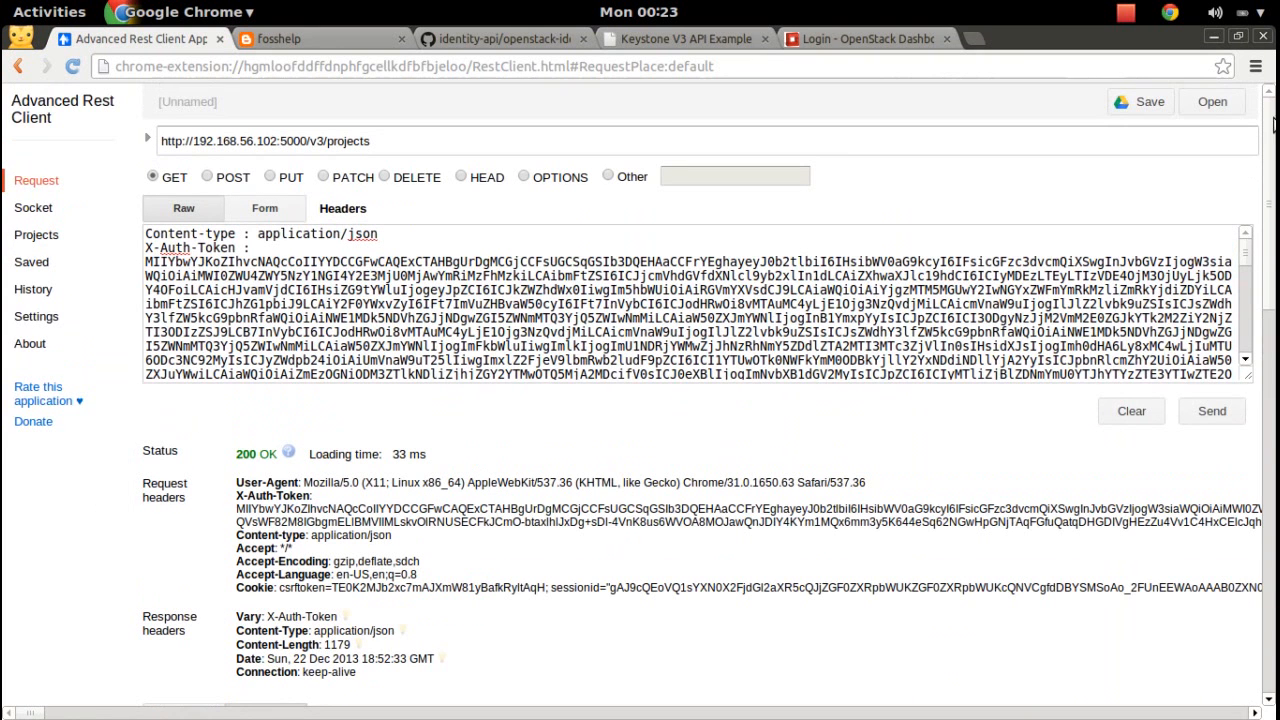
left_click_drag(329, 143, 414, 144)
type("role")
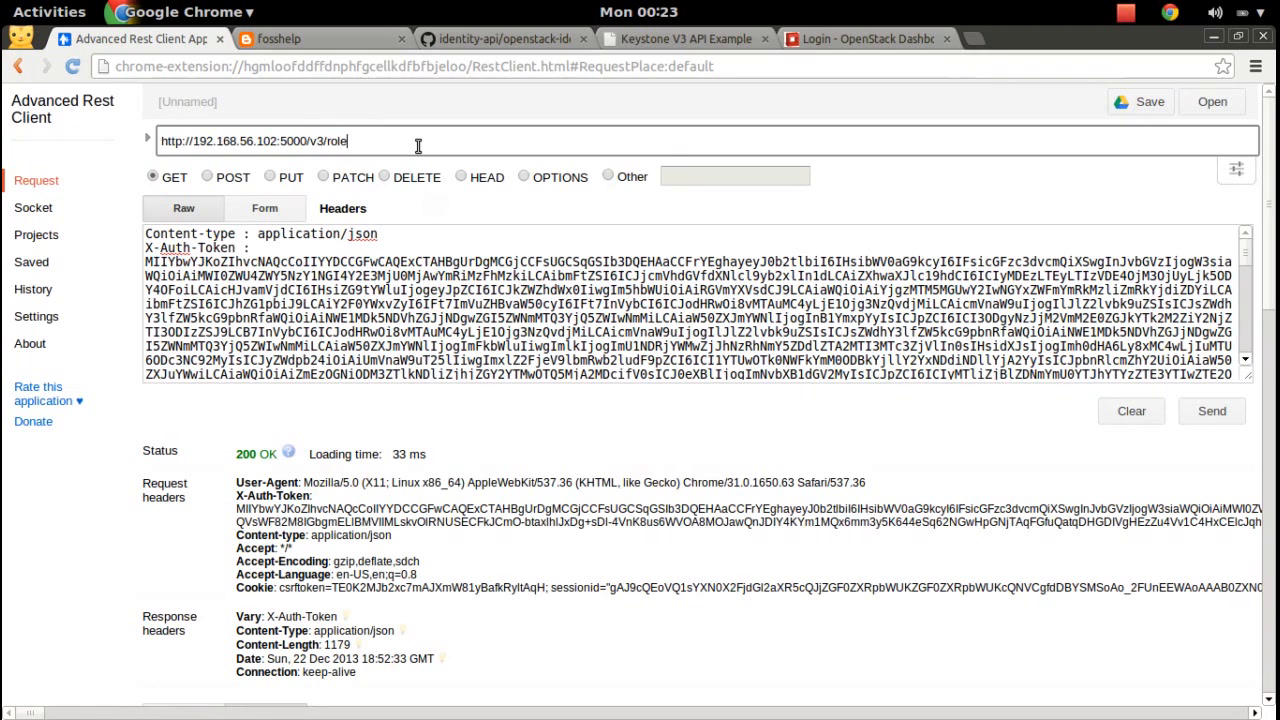
type("s")
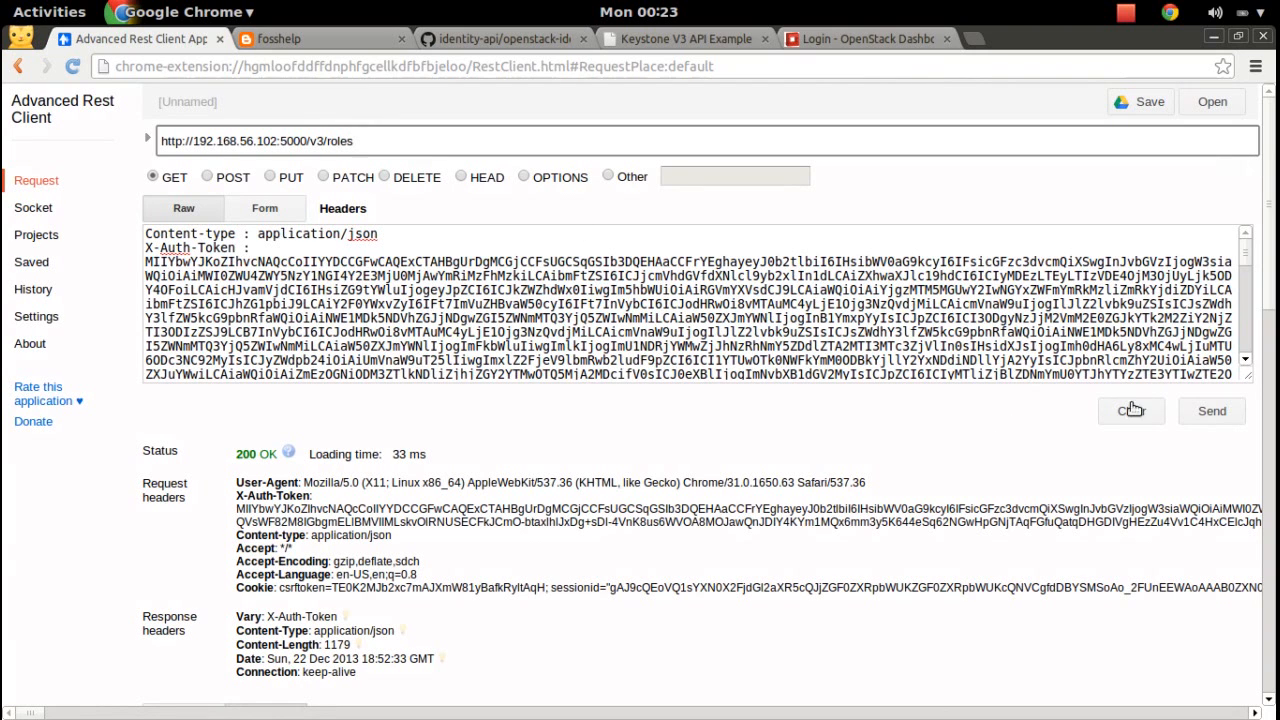
left_click(1219, 421)
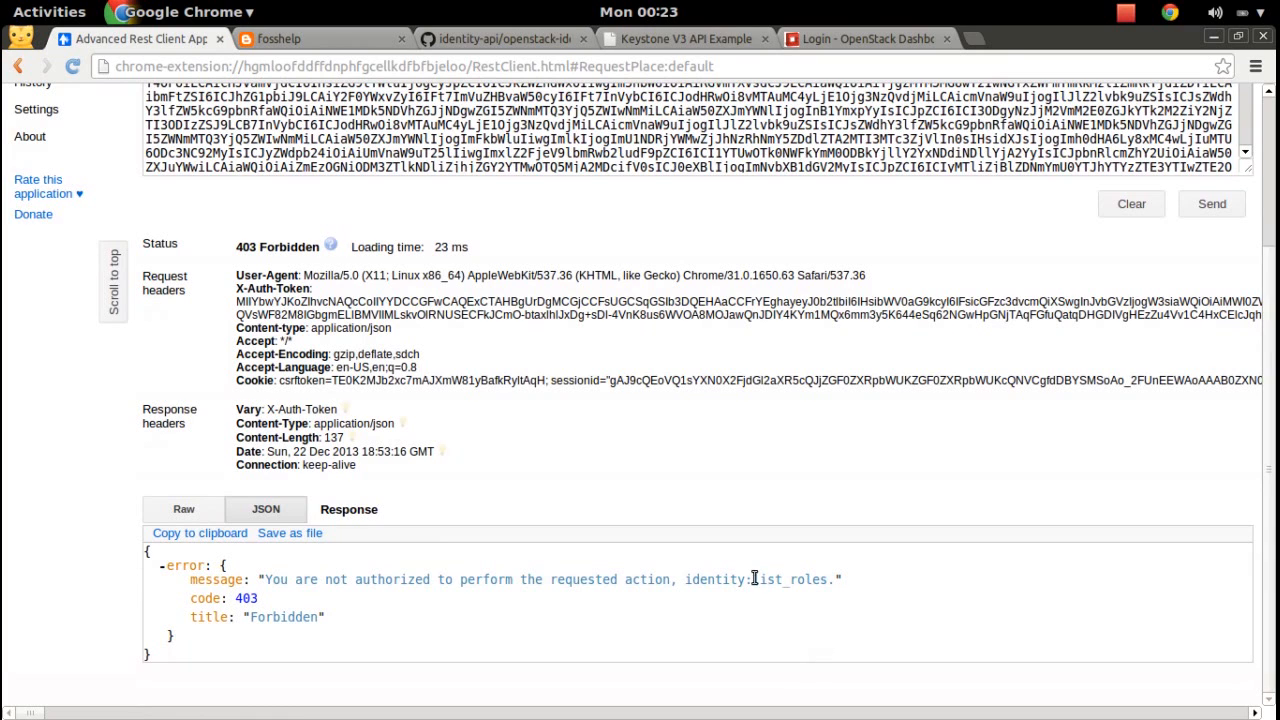
key("super")
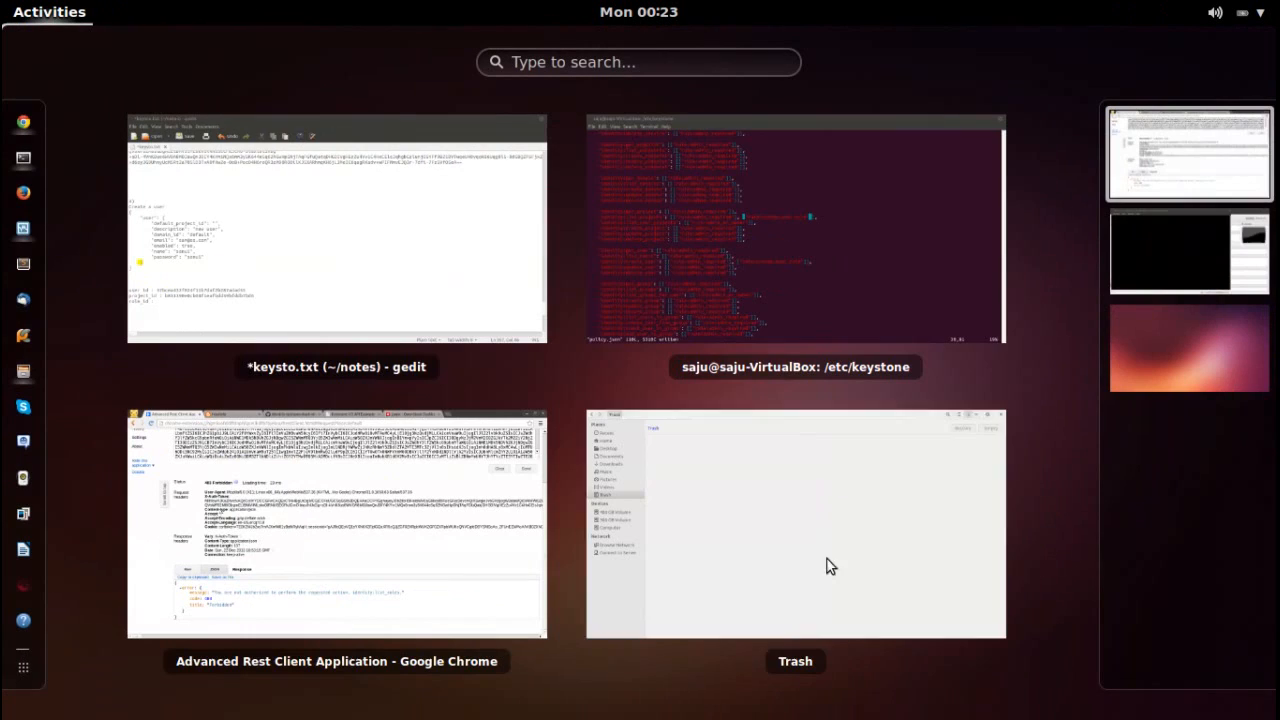
Copy the ' ["rule:create_user_rule"]' entry from the list_projects line in policy.json.
left_click(811, 297)
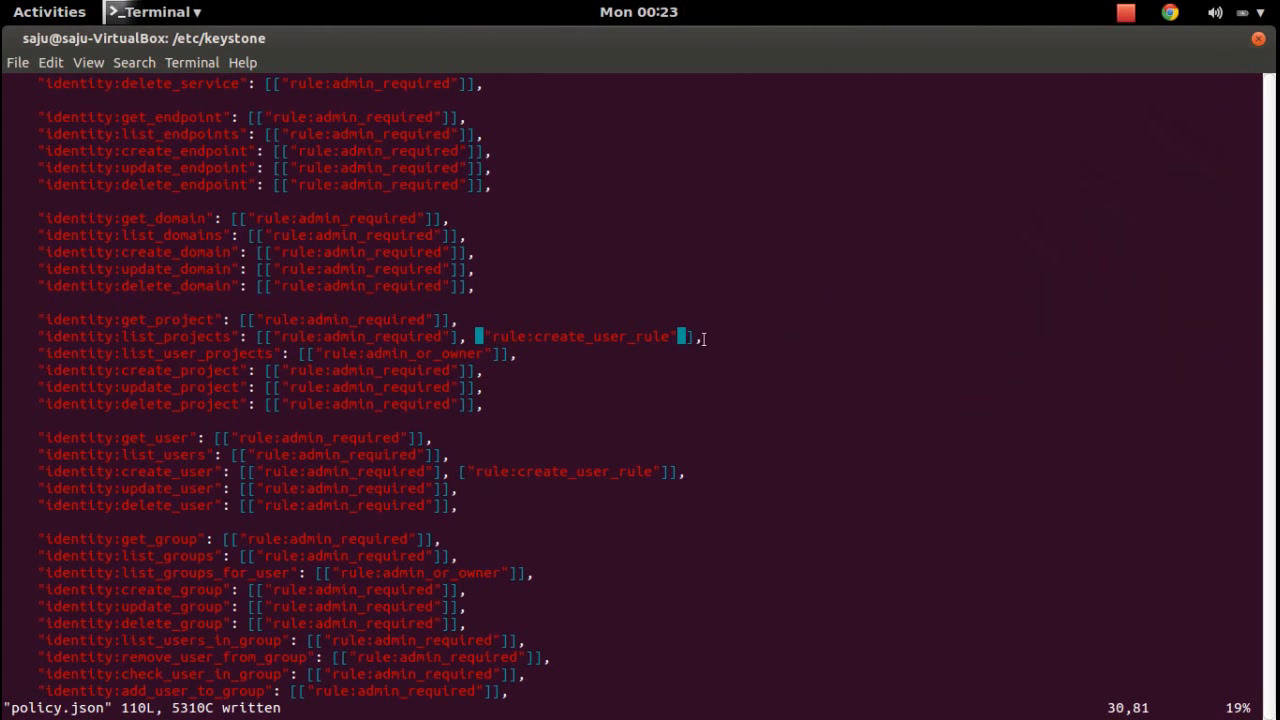
left_click_drag(686, 337, 608, 335)
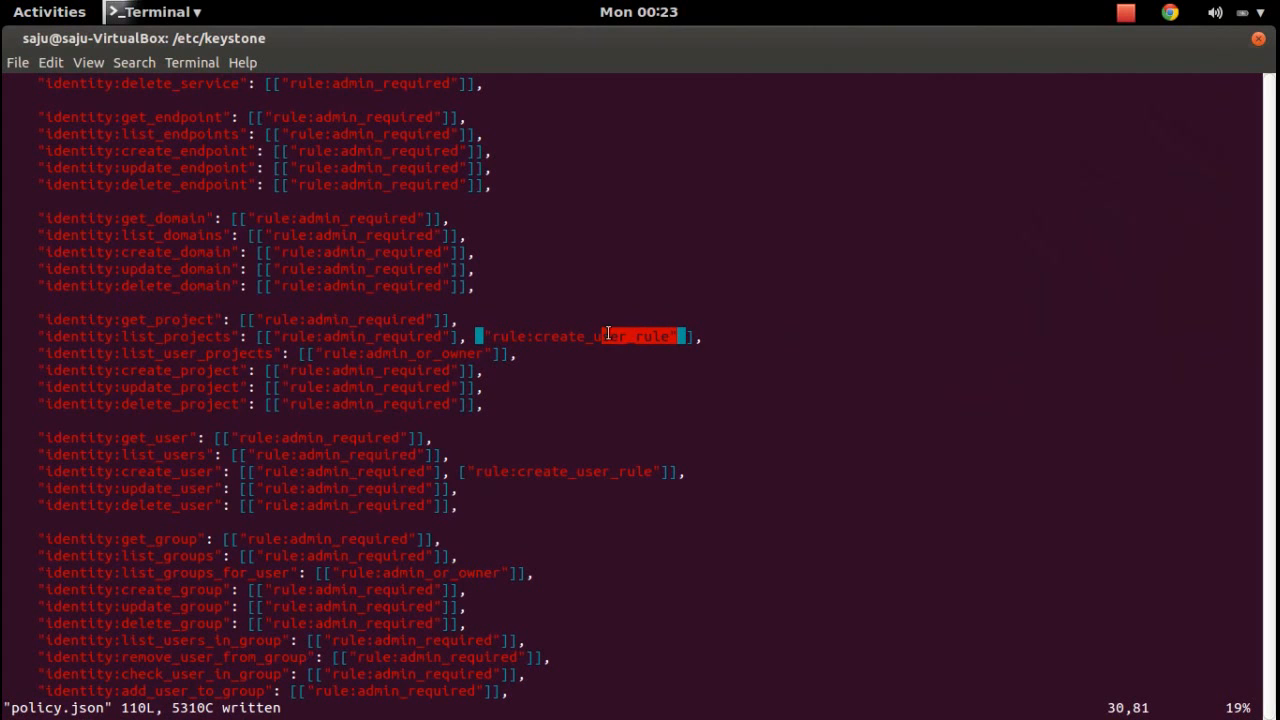
left_click_drag(486, 338, 653, 323)
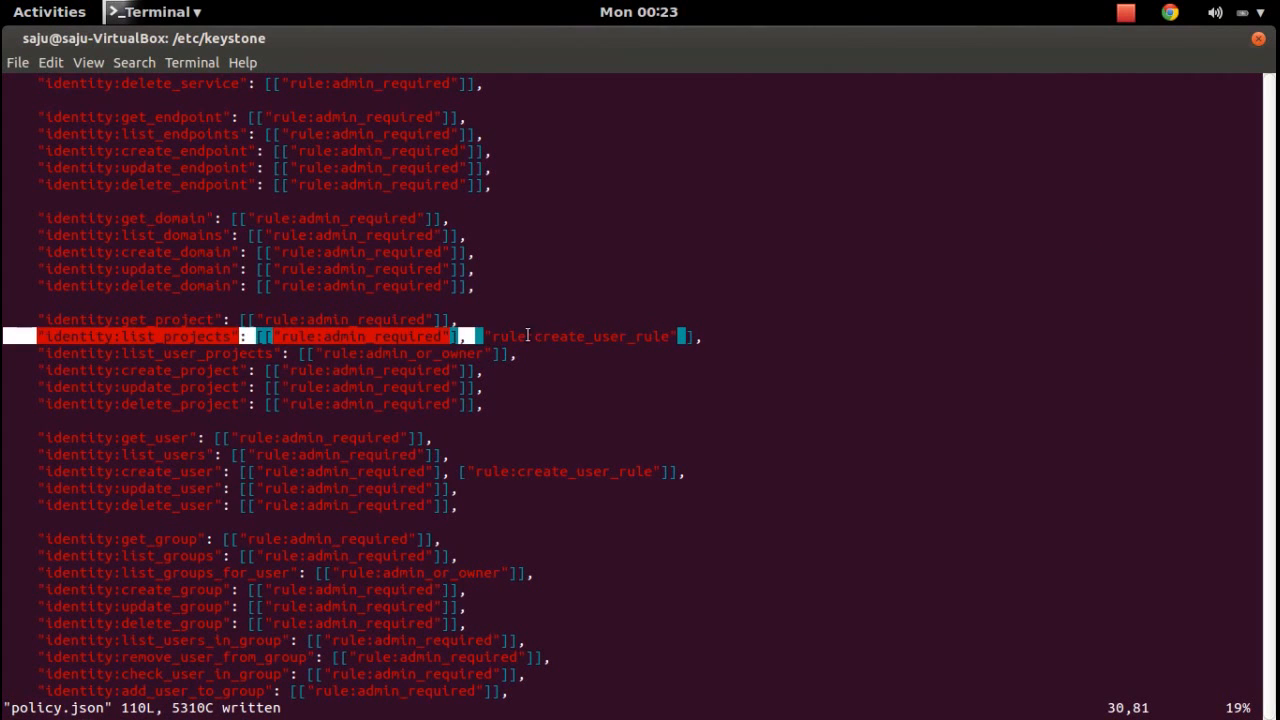
left_click_drag(466, 336, 688, 337)
right_click(671, 336)
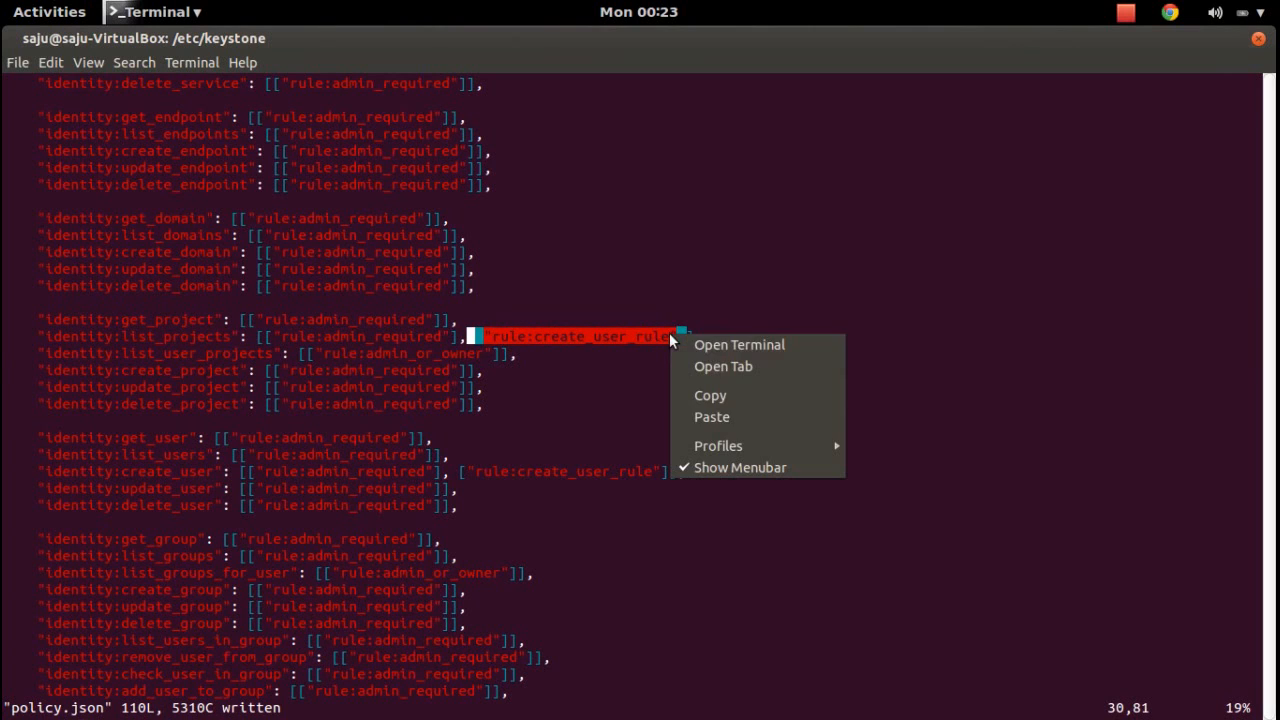
left_click(719, 389)
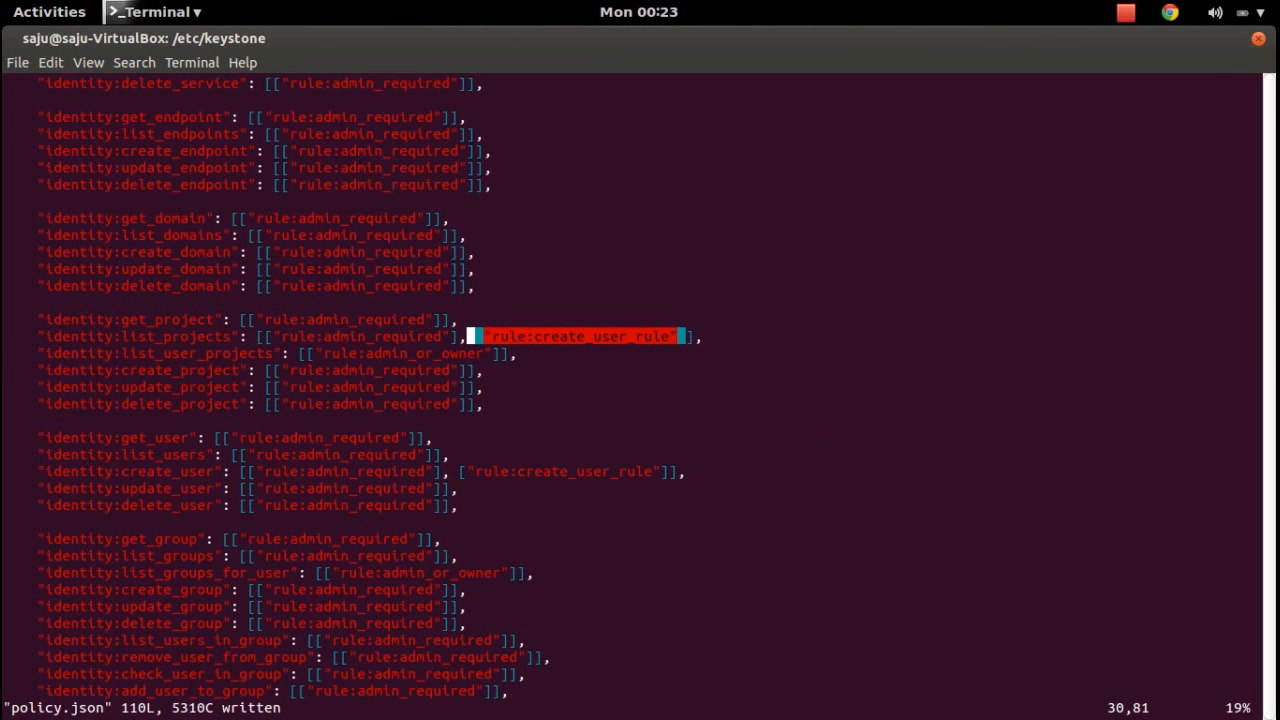
Append ', ["rule:create_user_rule"]' to identity:list_roles, save with :w, and return to Chrome.
type("/list_roles")
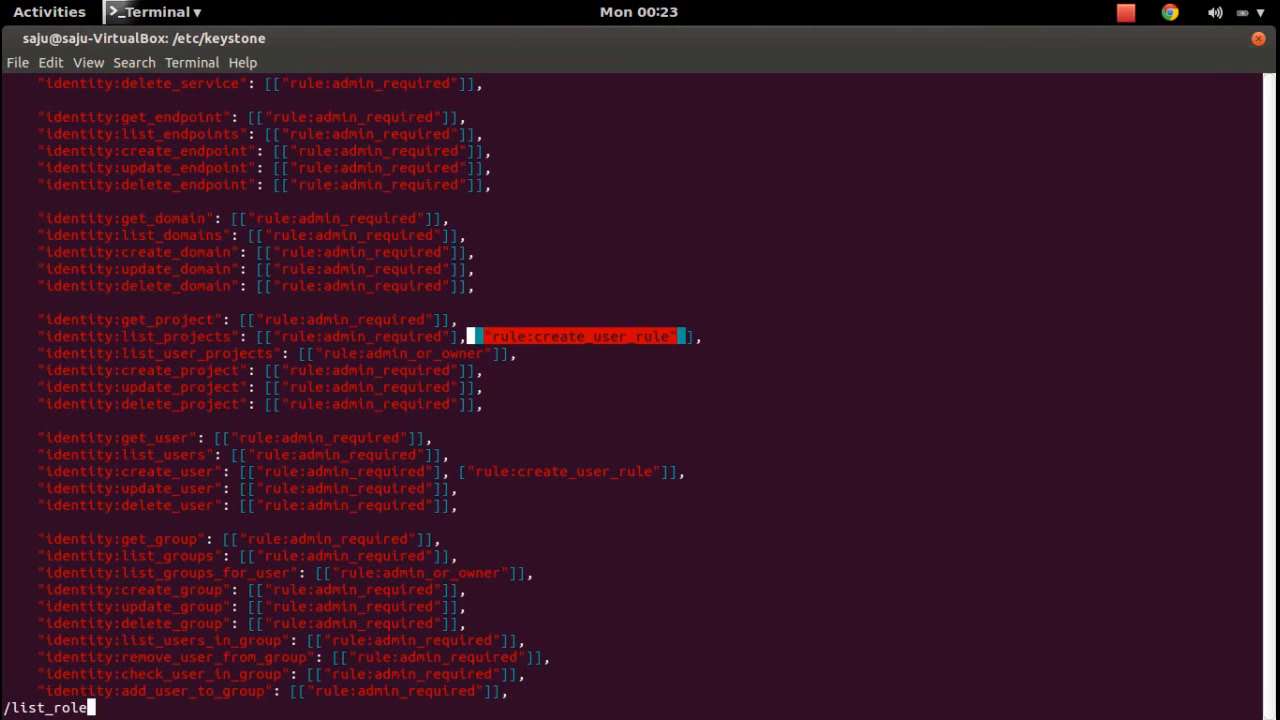
key("Return")
key("Down")
key("Down")
key("Up")
key("Up")
key("Right")
key("Right")
key("Right")
key("Right")
key("Right")
key("Right")
key("Right")
key("Right")
key("Right")
key("Right")
key("Right")
key("Right")
key("Right")
key("Right")
key("Right")
key("Right")
key("Right")
key("Right")
key("Right")
key("Right")
key("Right")
key("Right")
key("Right")
key("Right")
key("Right")
key("Right")
key("Right")
key("Right")
key("Right")
key("Right")
key("Right")
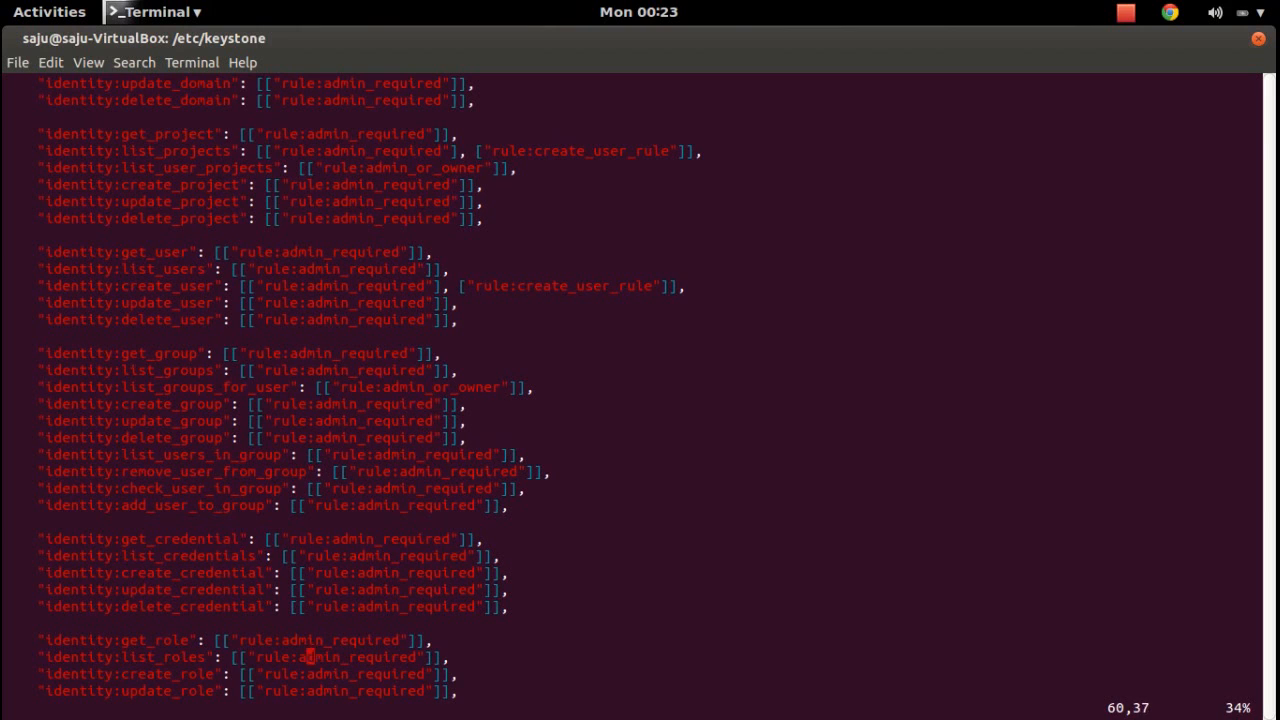
type("i,")
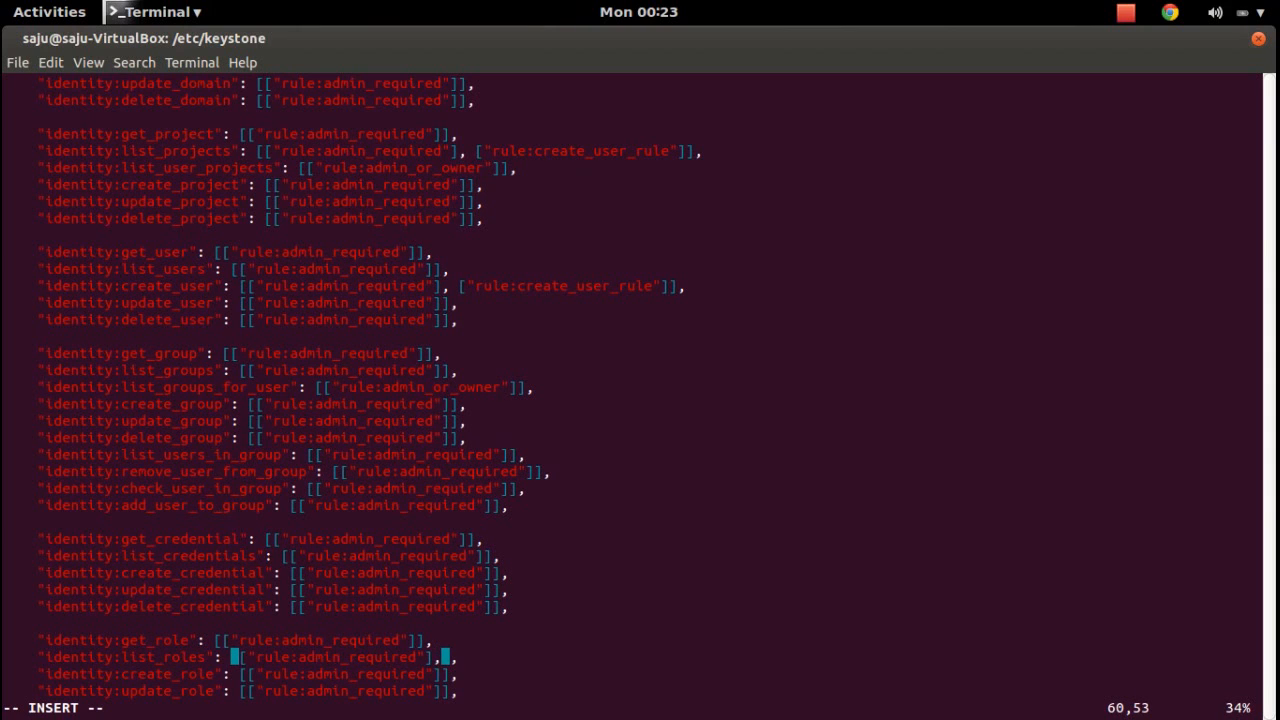
key("ctrl+shift+v")
key("Escape")
type(":w")
key("Return")
key("super")
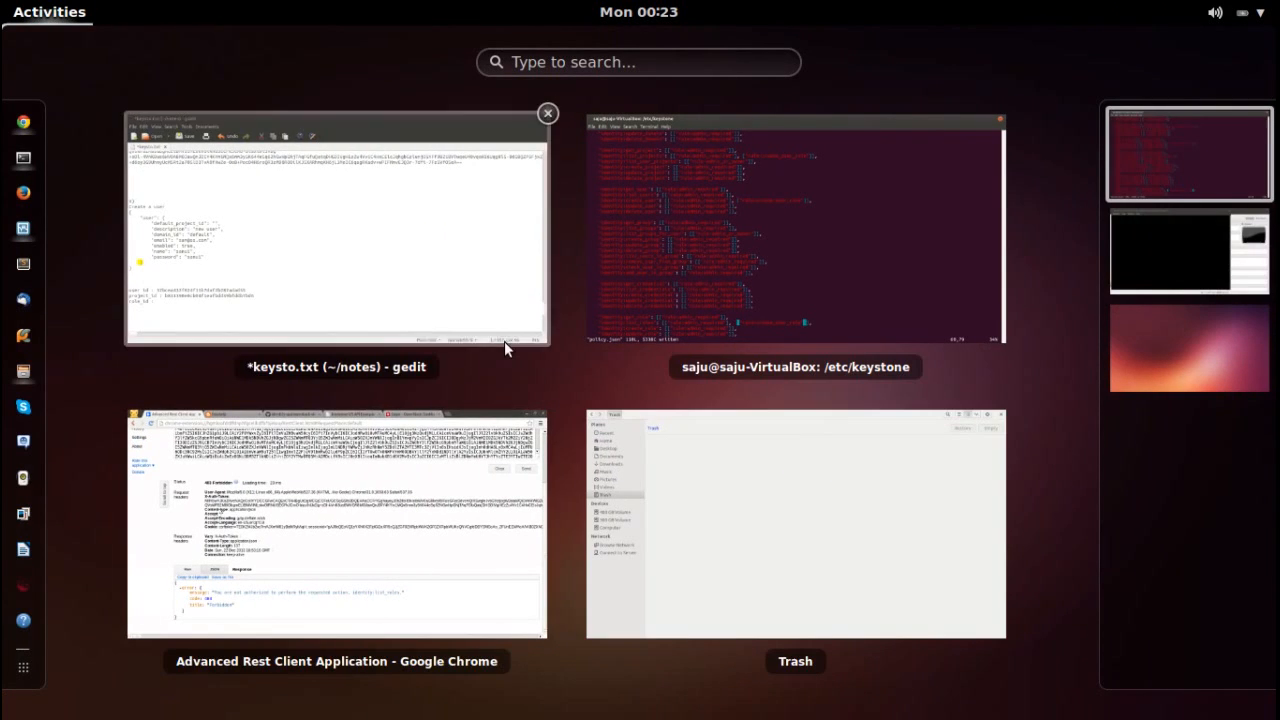
left_click(437, 477)
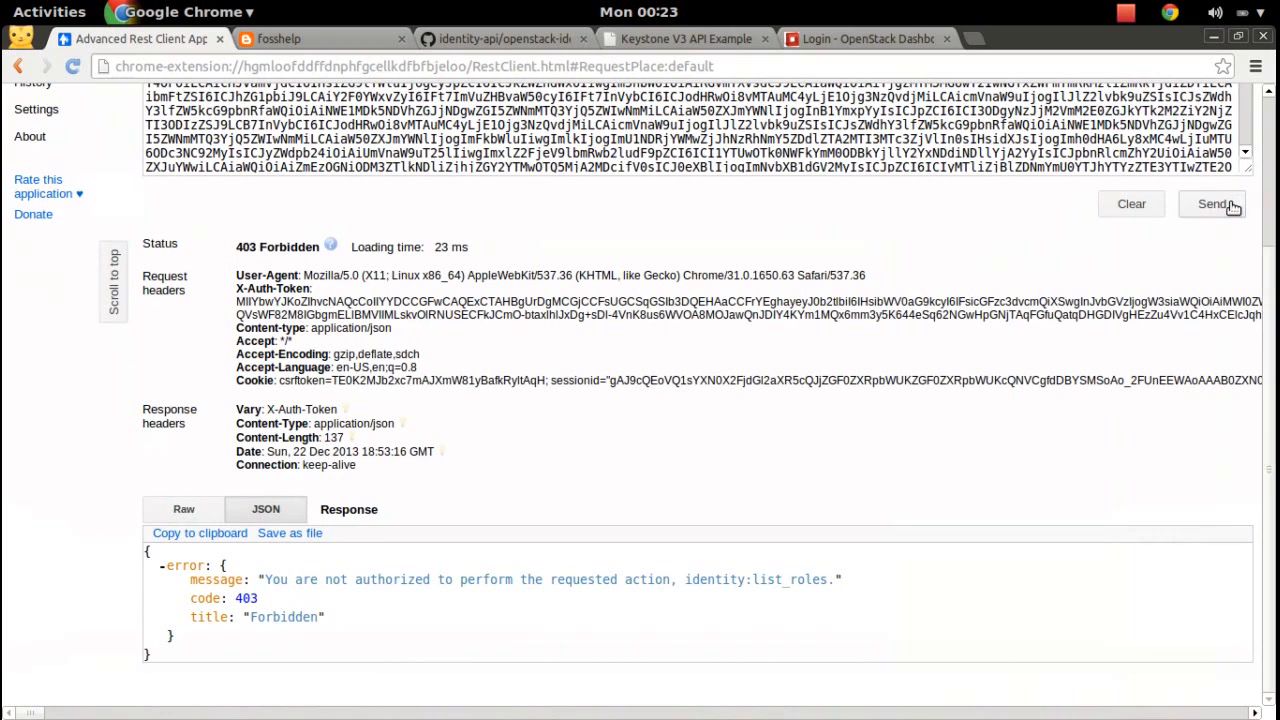
Resend the roles request to get 200 OK and copy the Member role's id.
left_click(1212, 204)
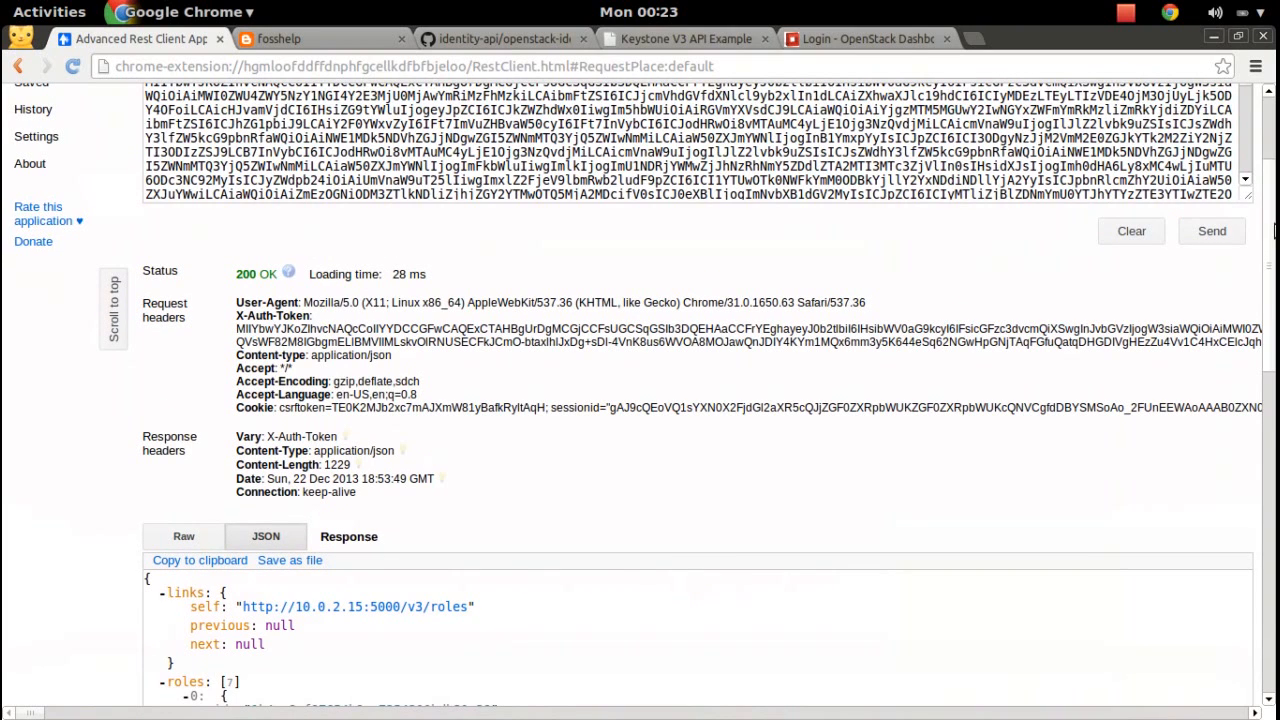
triple_click(248, 278)
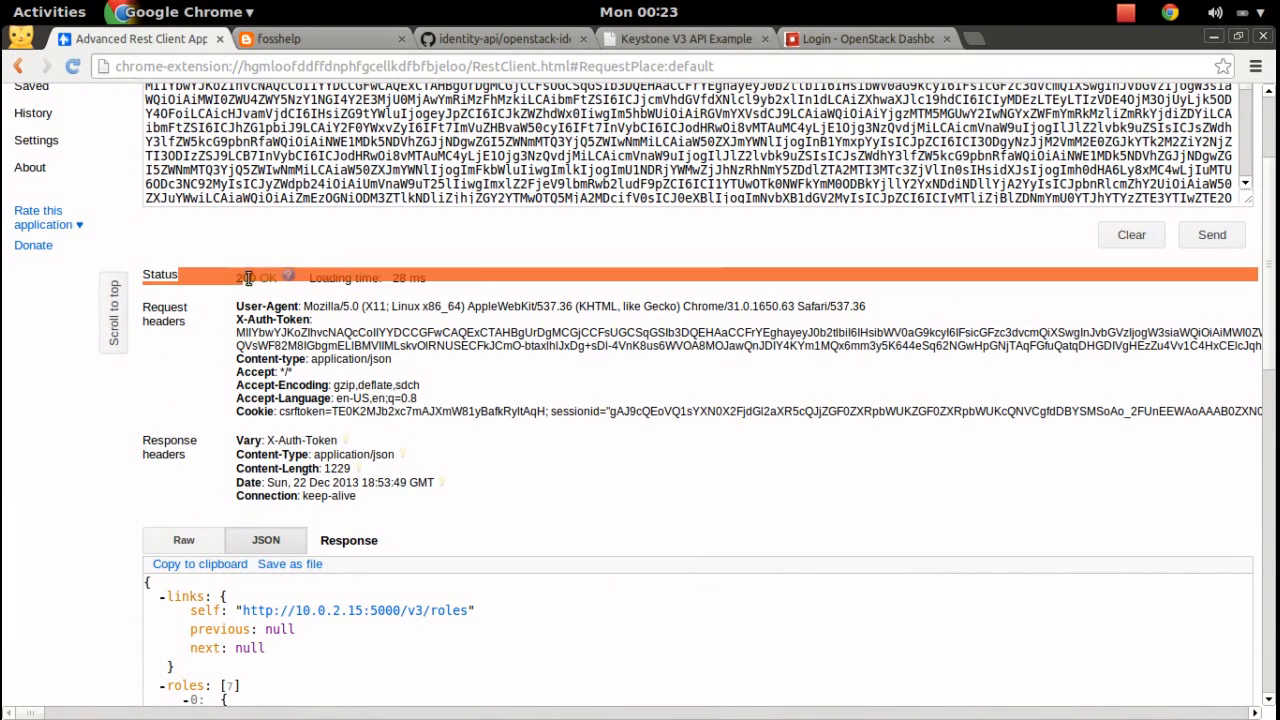
scroll(1268, 400, "down", 3)
left_click_drag(1268, 393, 1271, 618)
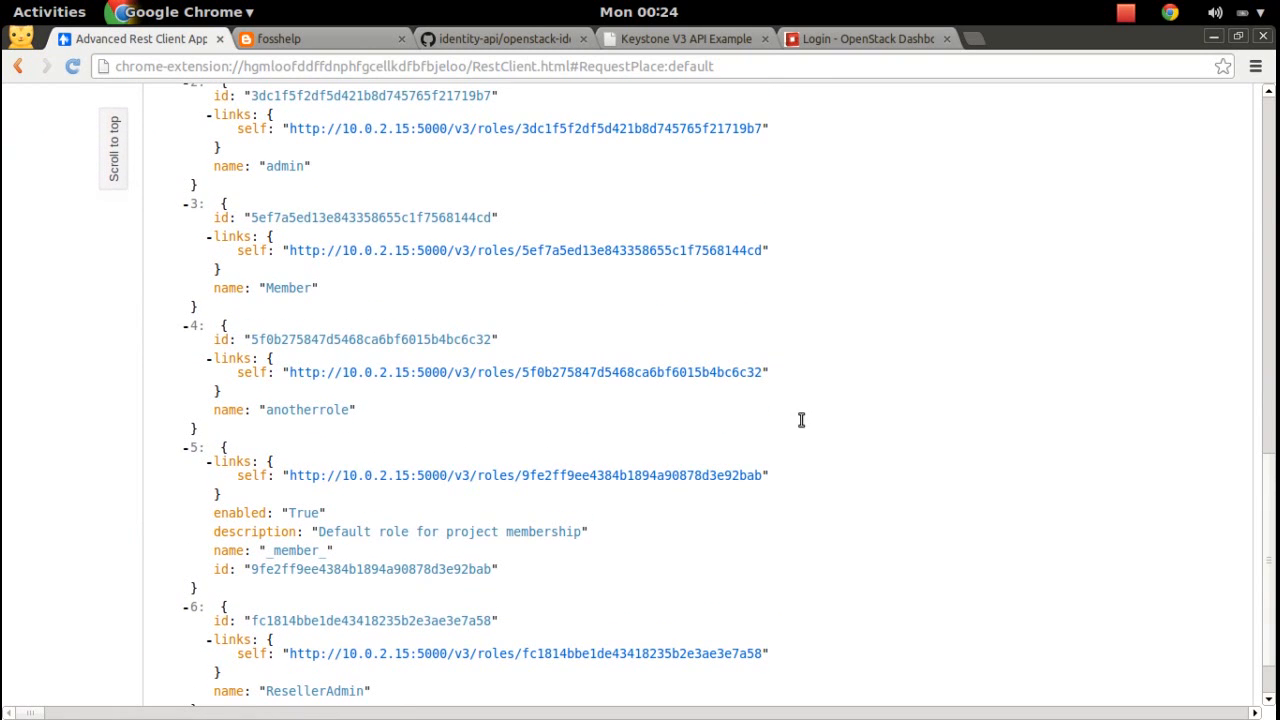
left_click_drag(251, 217, 488, 217)
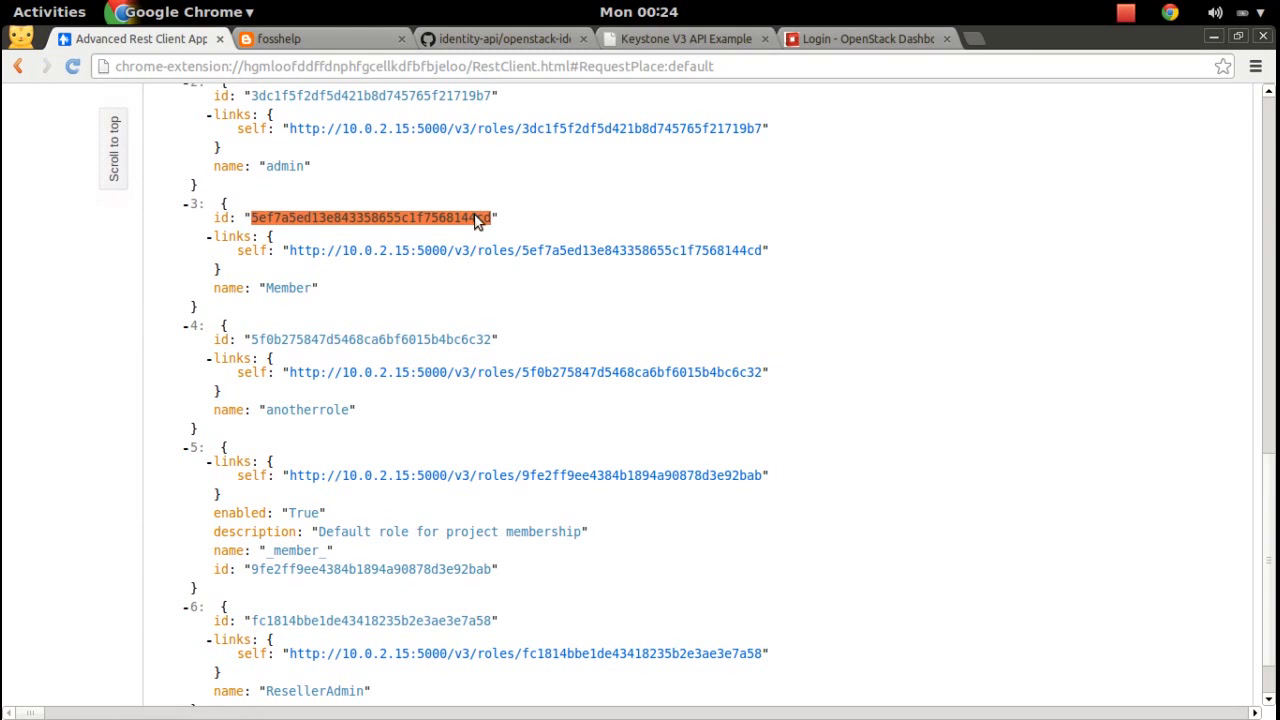
right_click(475, 216)
left_click(516, 229)
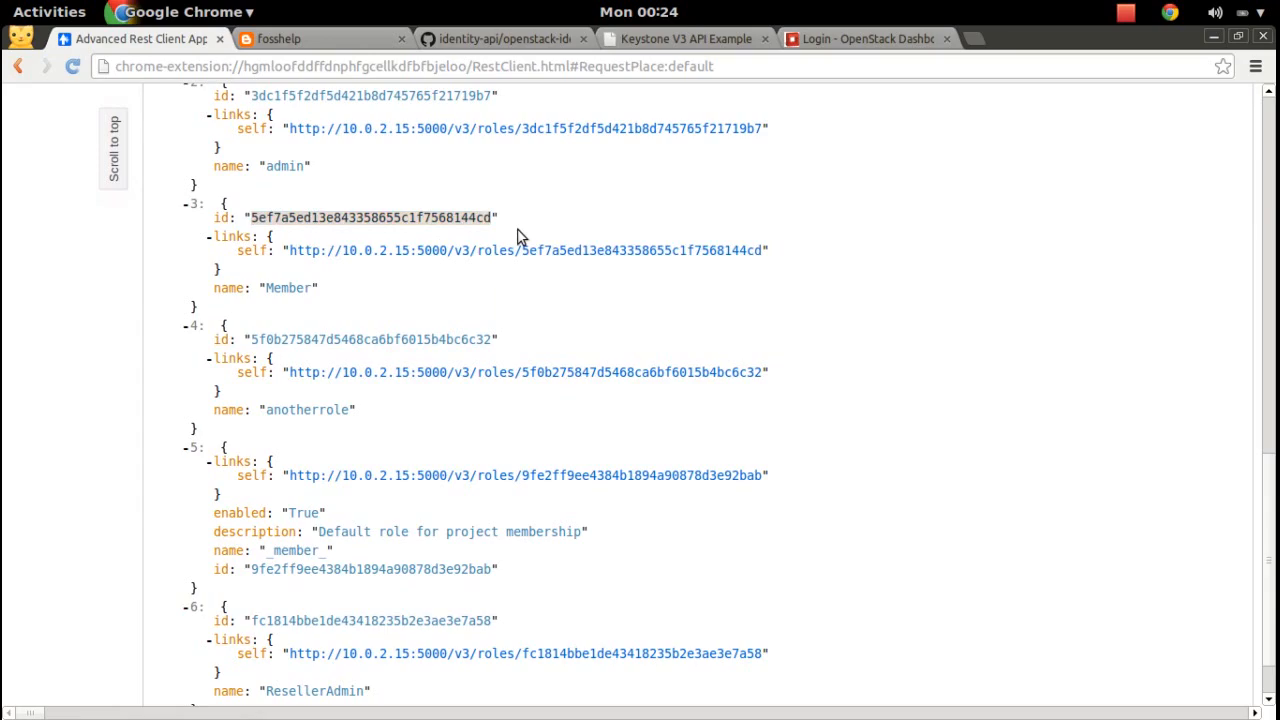
Paste the Member role id after 'role_id :' in keysto.txt and return to Chrome.
key("super")
left_click(383, 271)
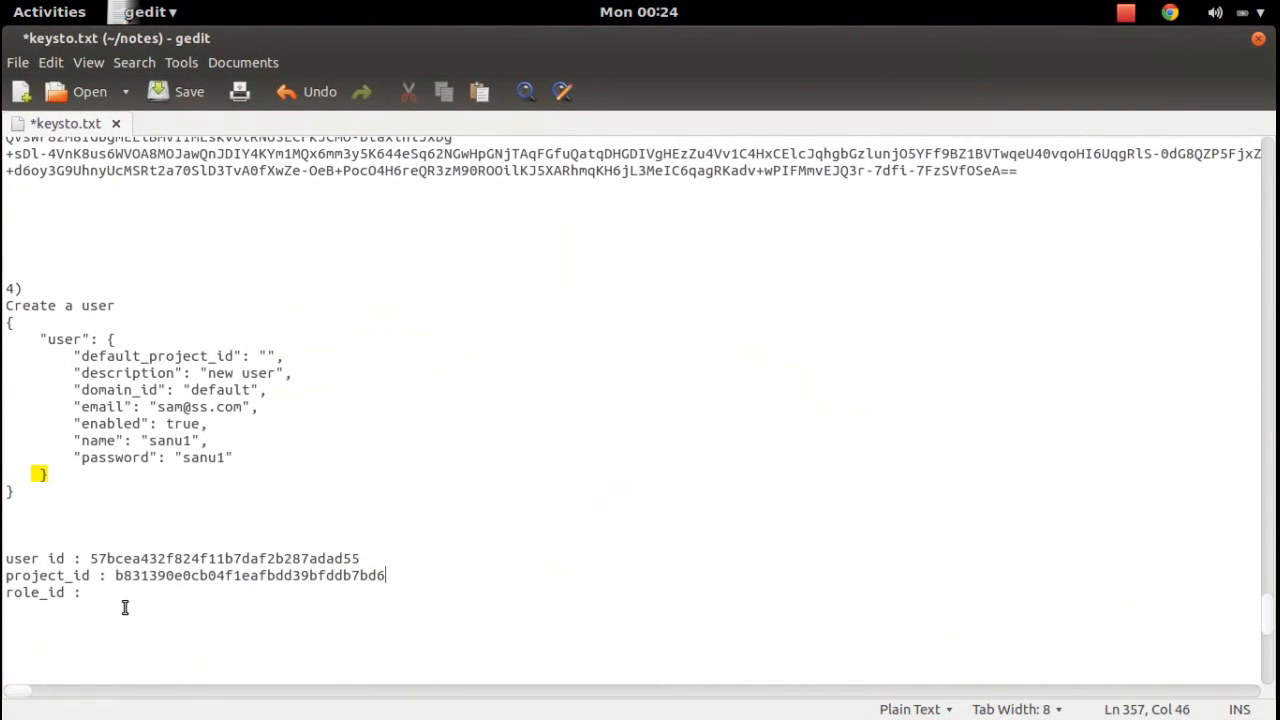
key("ctrl+v")
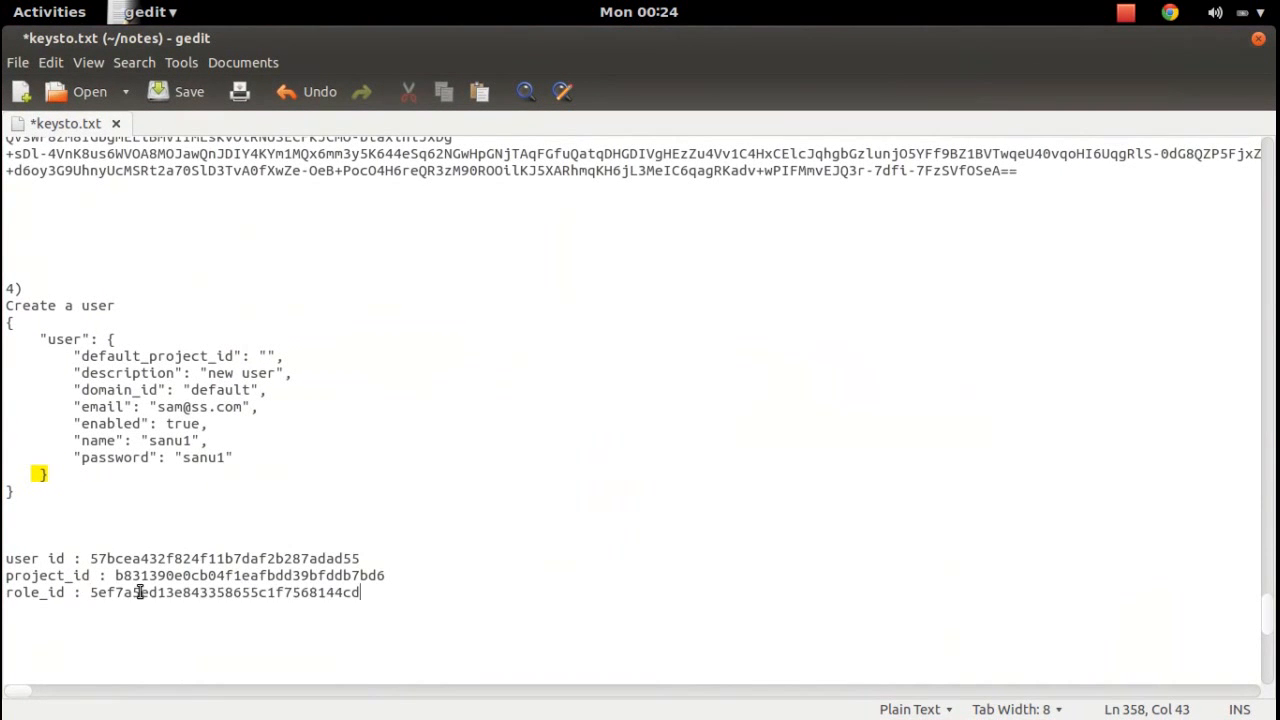
key("super")
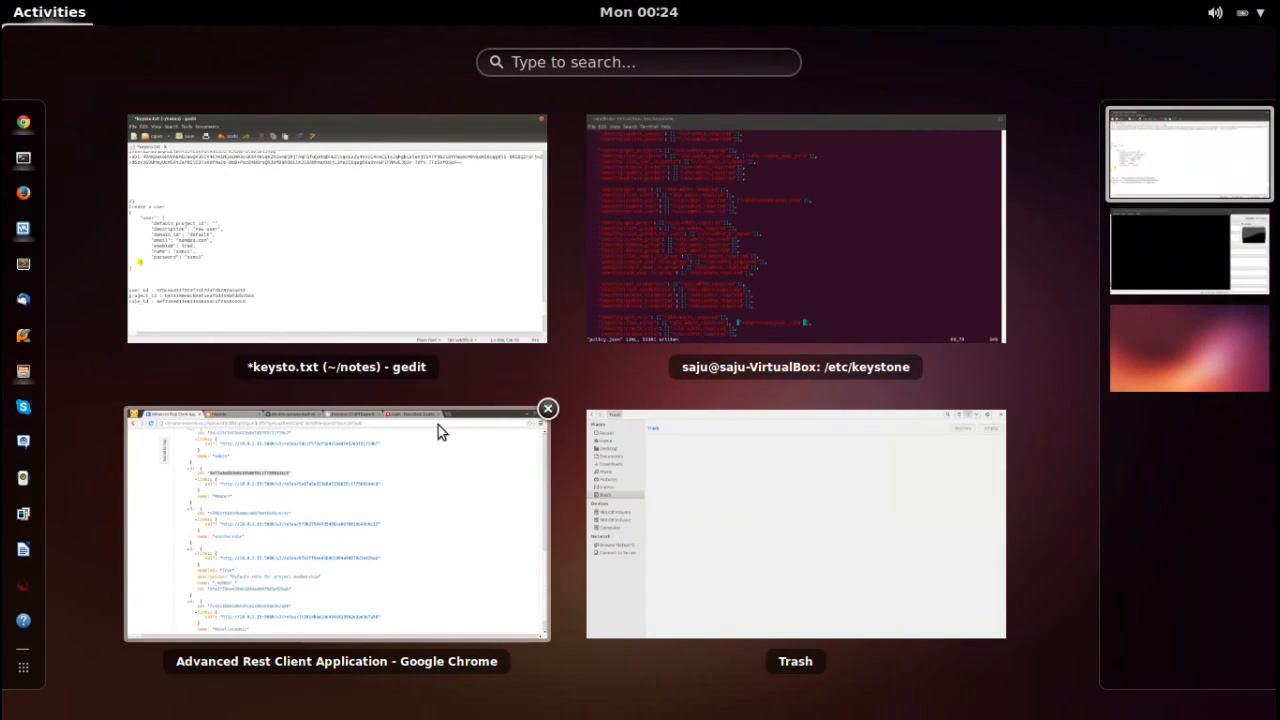
left_click(394, 481)
Copy the 'Grant role to user on project' PUT path from the identity-api docs page.
left_click(482, 41)
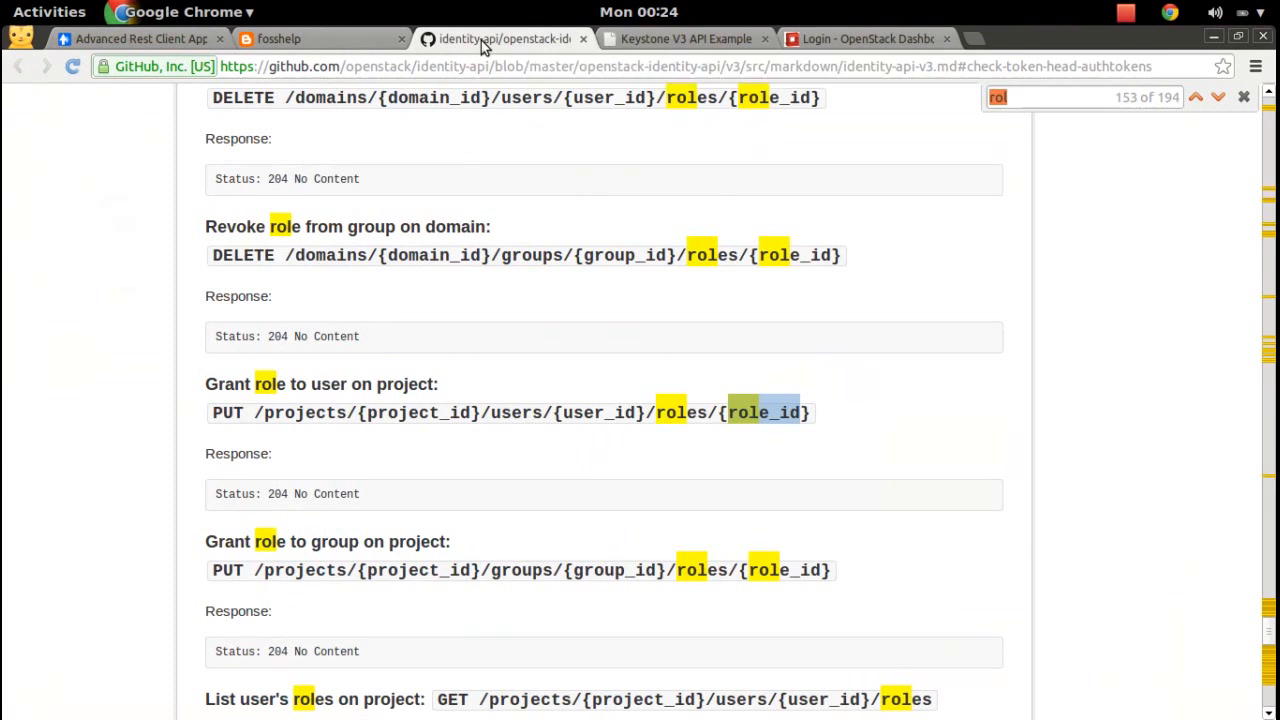
left_click(732, 334)
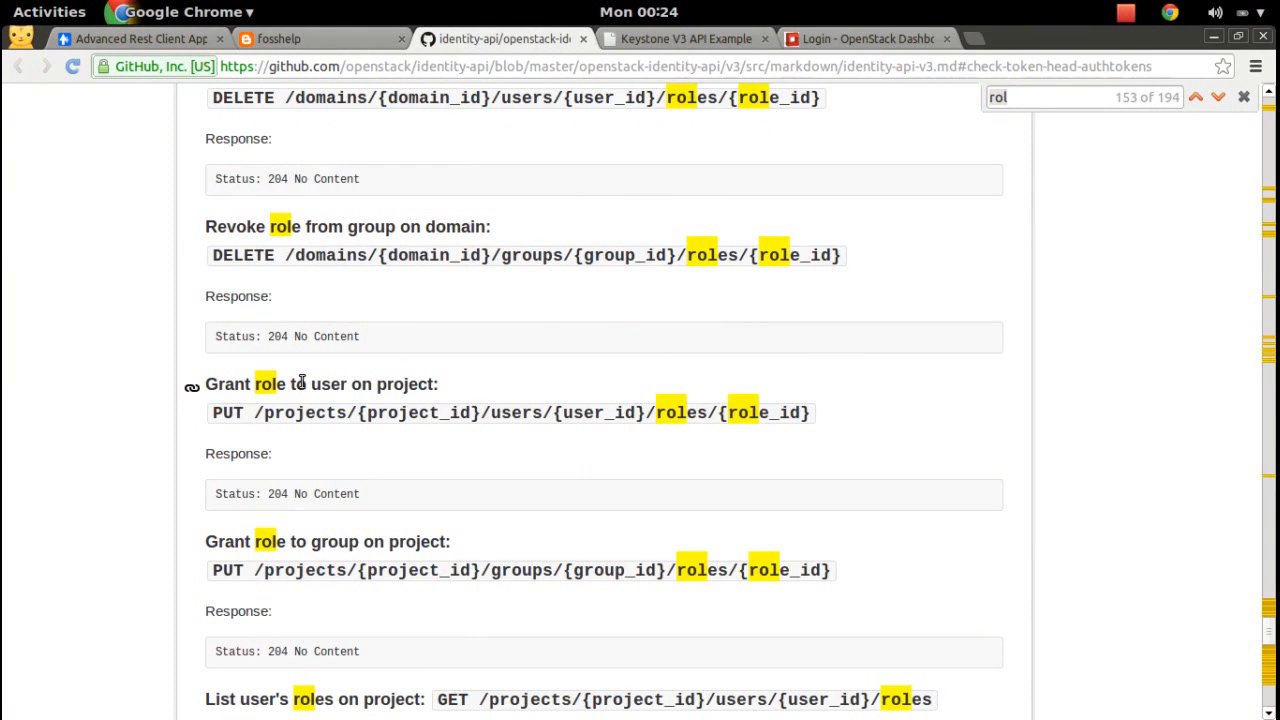
left_click_drag(258, 413, 820, 400)
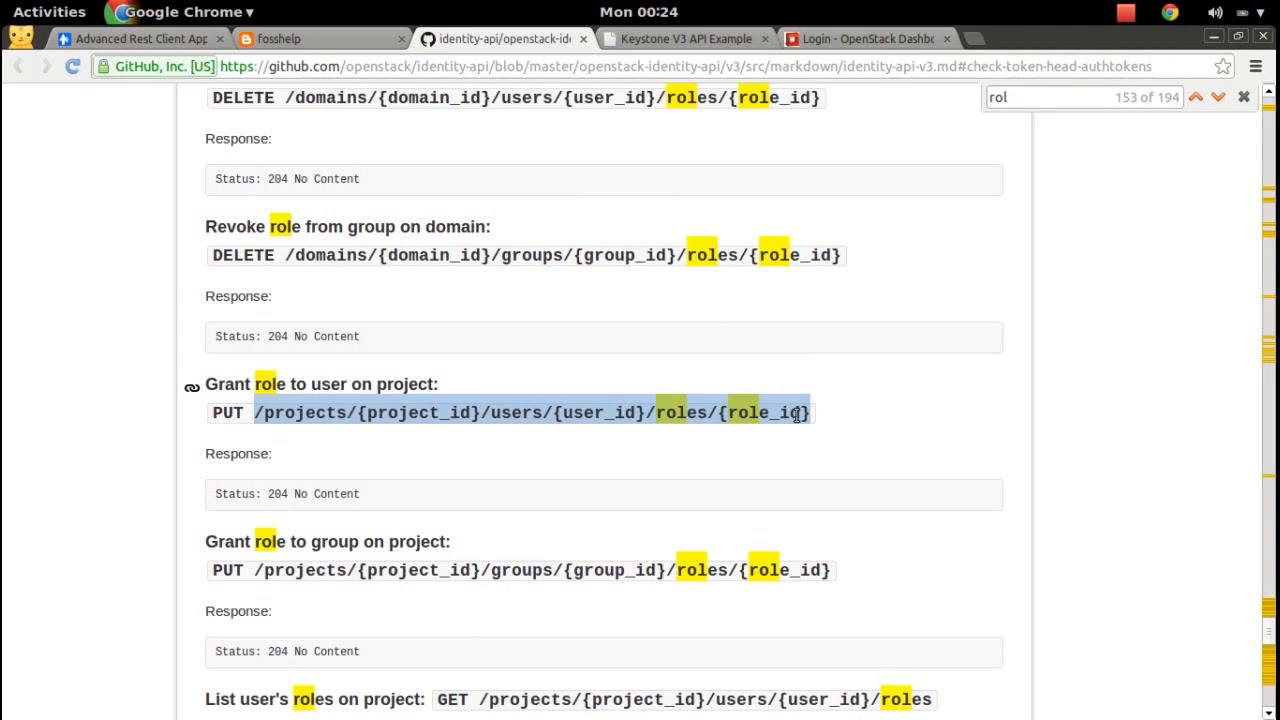
right_click(764, 407)
left_click(797, 422)
key("super")
Paste the /projects/{project_id}/users/{user_id}/roles/{role_id} template on a new line in keysto.txt.
left_click(383, 270)
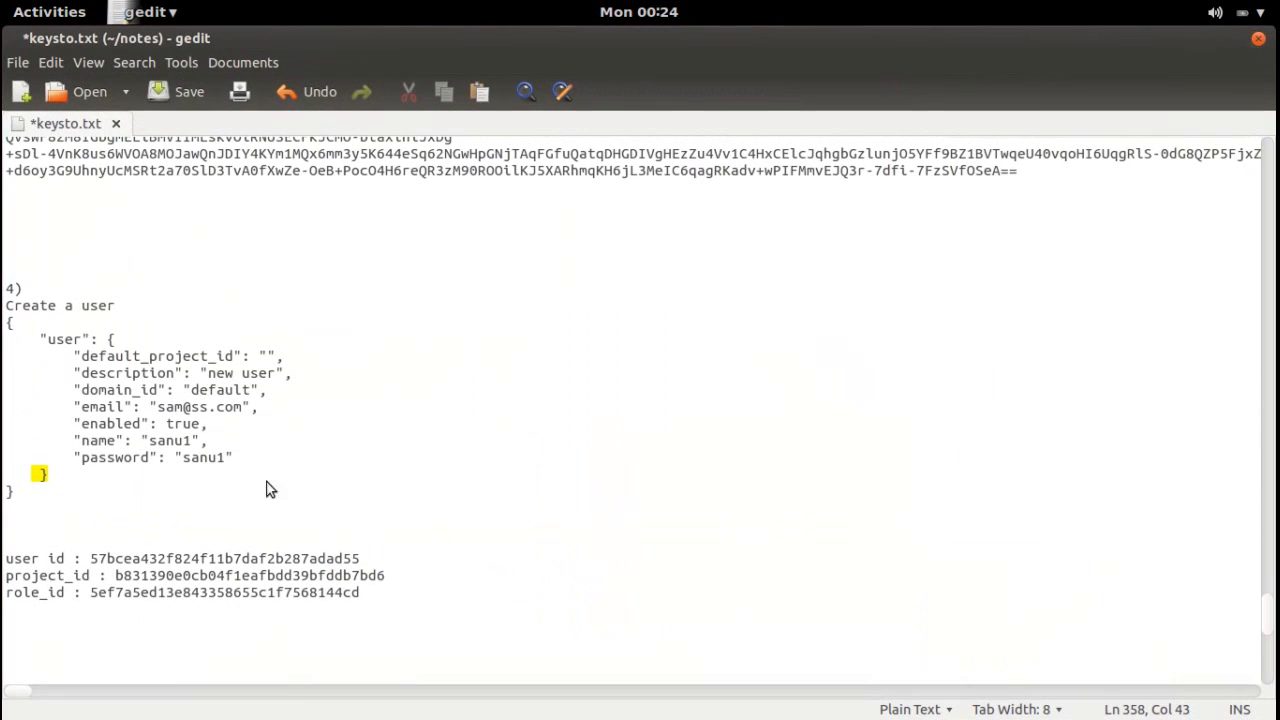
key("Return")
key("Return")
key("Return")
key("Return")
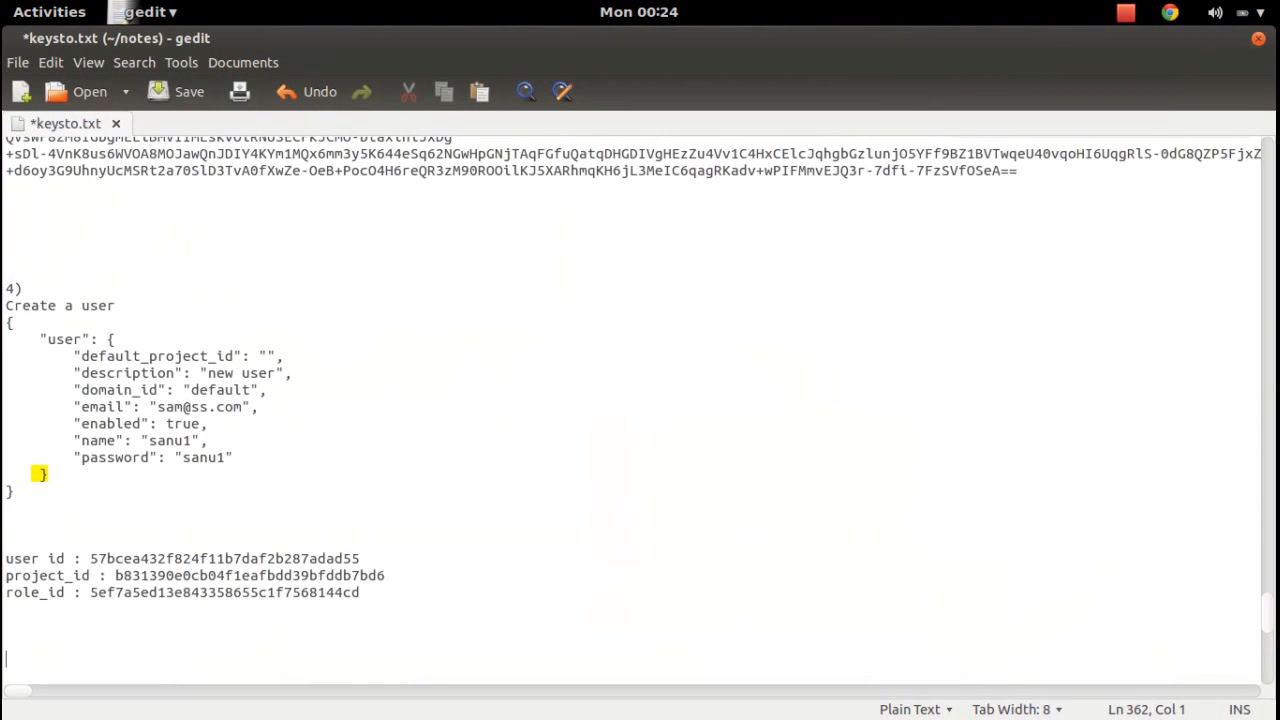
key("BackSpace")
key("ctrl+v")
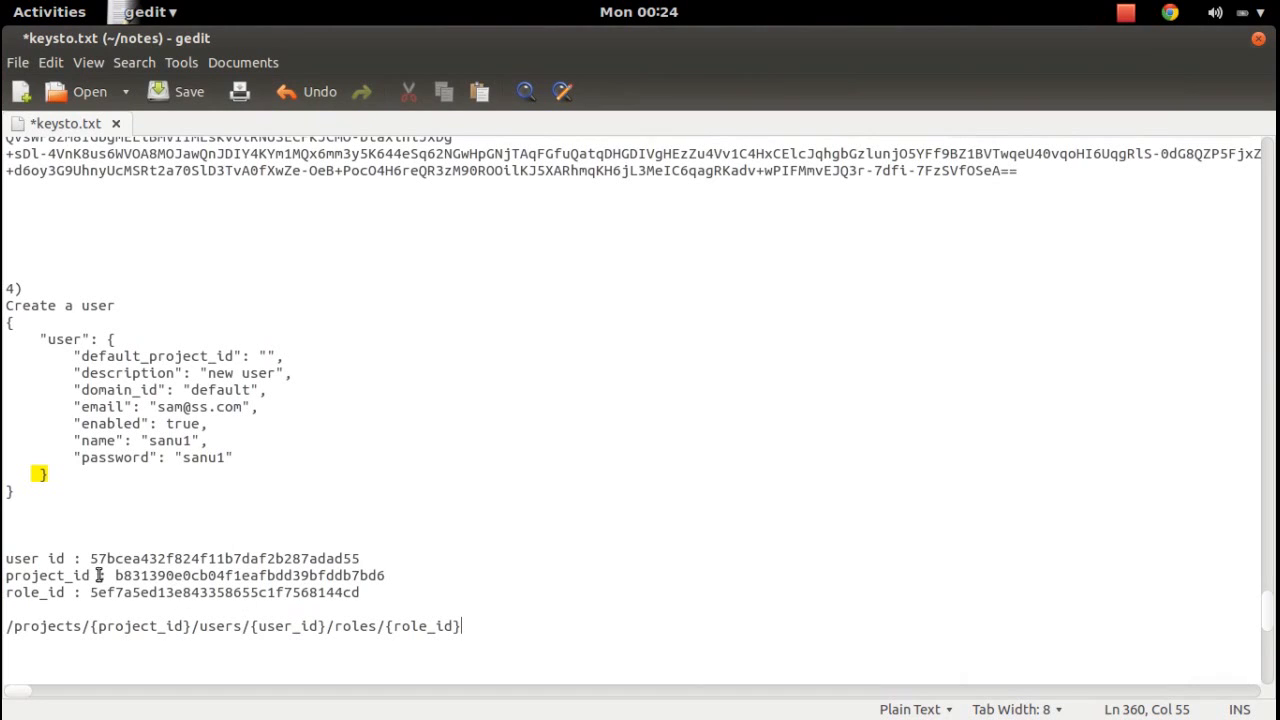
Replace {project_id}, {user_id} and {role_id} with the recorded ids and select the completed path.
left_click_drag(113, 575, 438, 577)
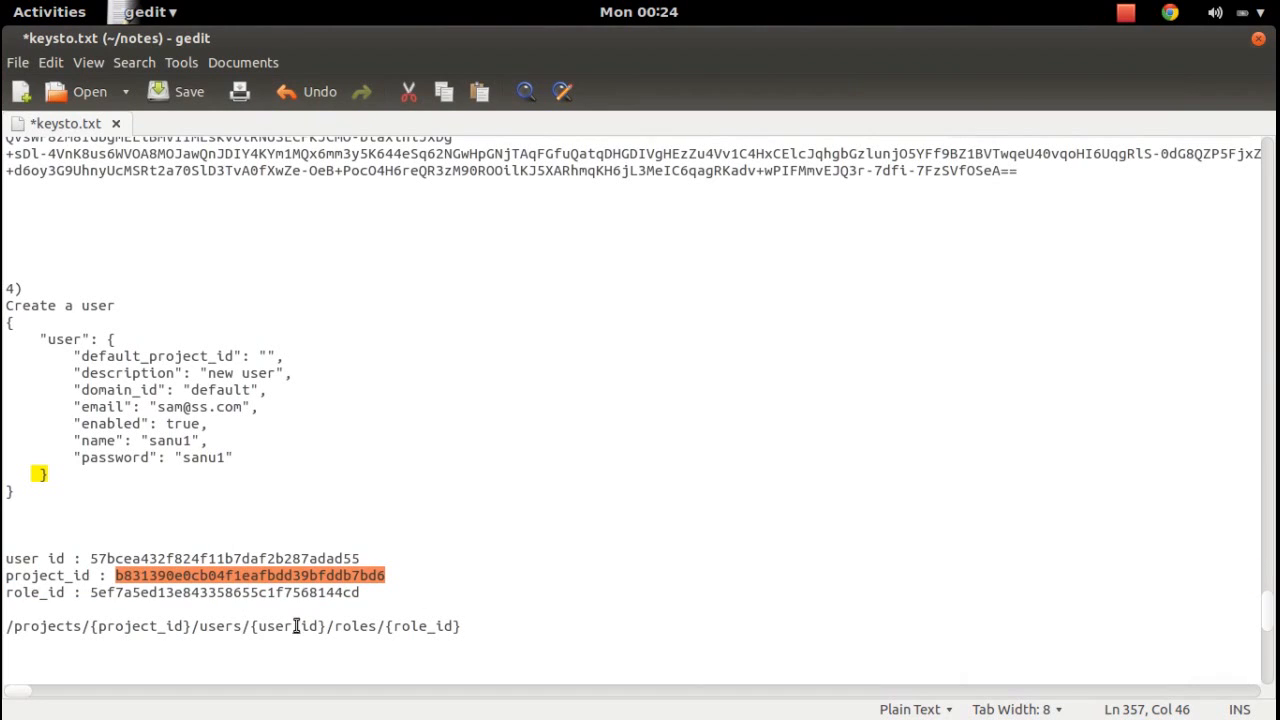
left_click_drag(192, 626, 89, 626)
key("ctrl+v")
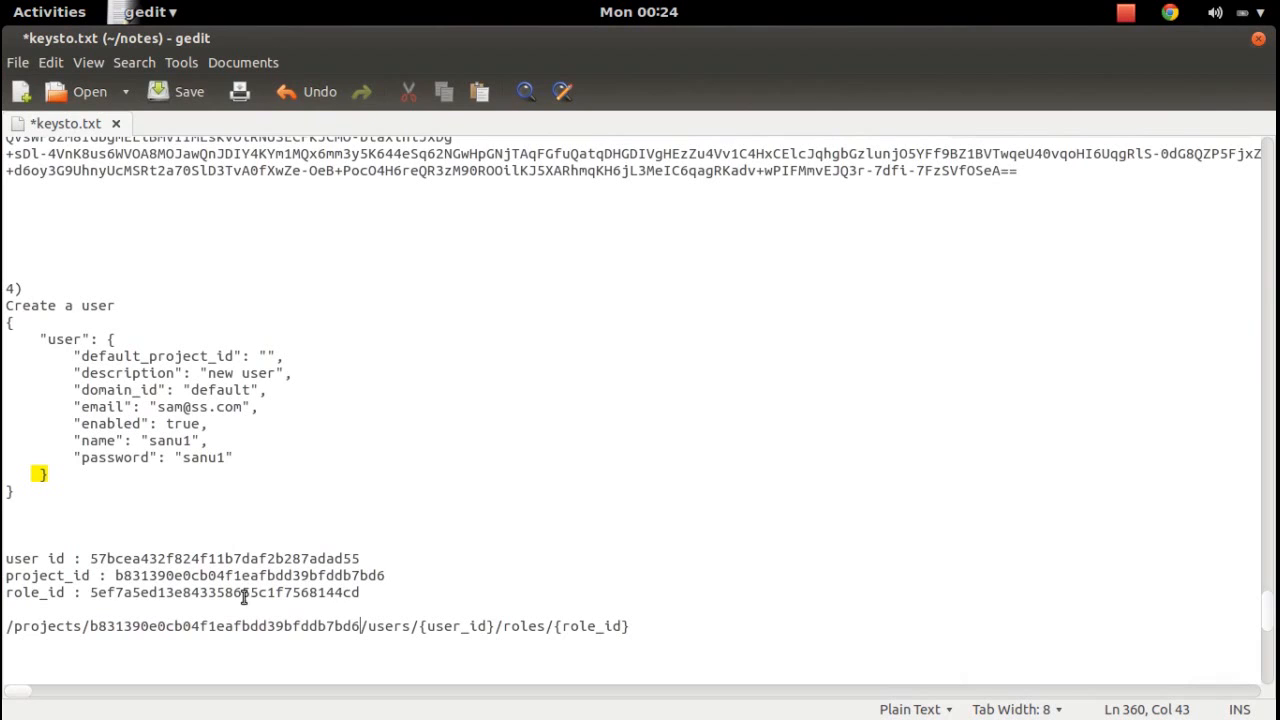
left_click_drag(91, 558, 412, 558)
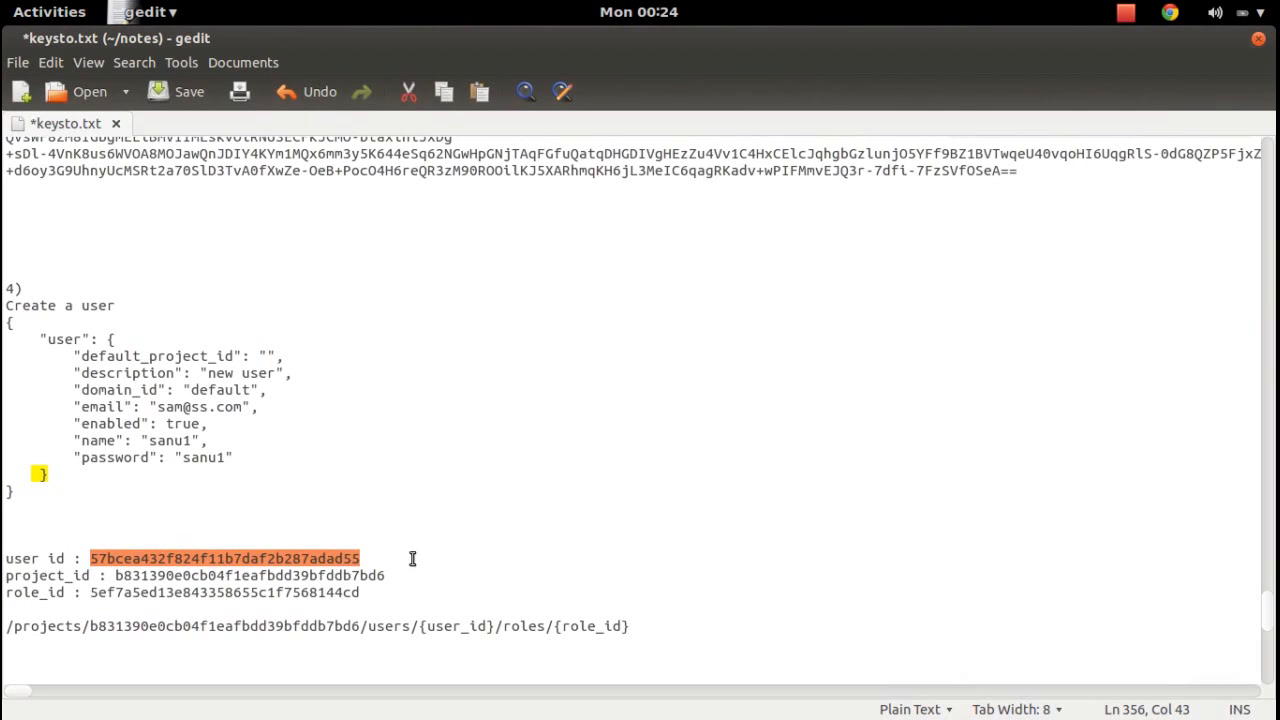
left_click_drag(496, 626, 421, 627)
key("ctrl+v")
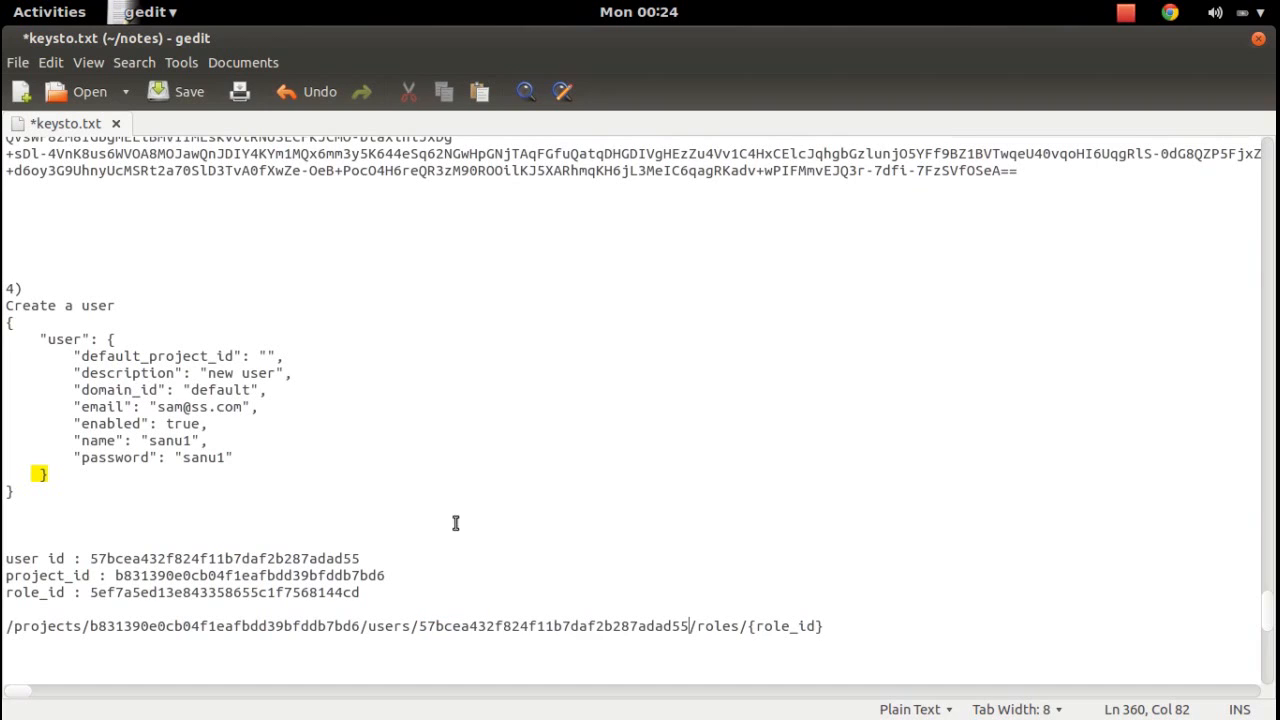
left_click_drag(90, 593, 380, 599)
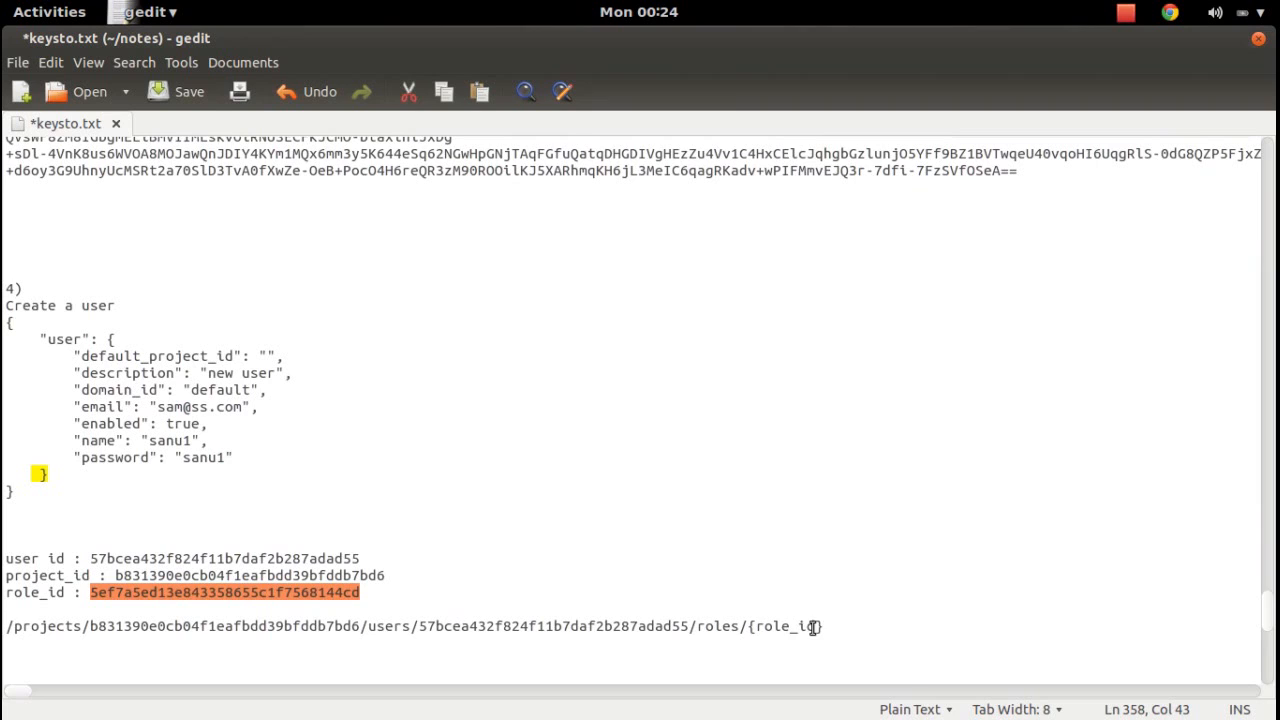
left_click_drag(824, 626, 748, 626)
key("ctrl+v")
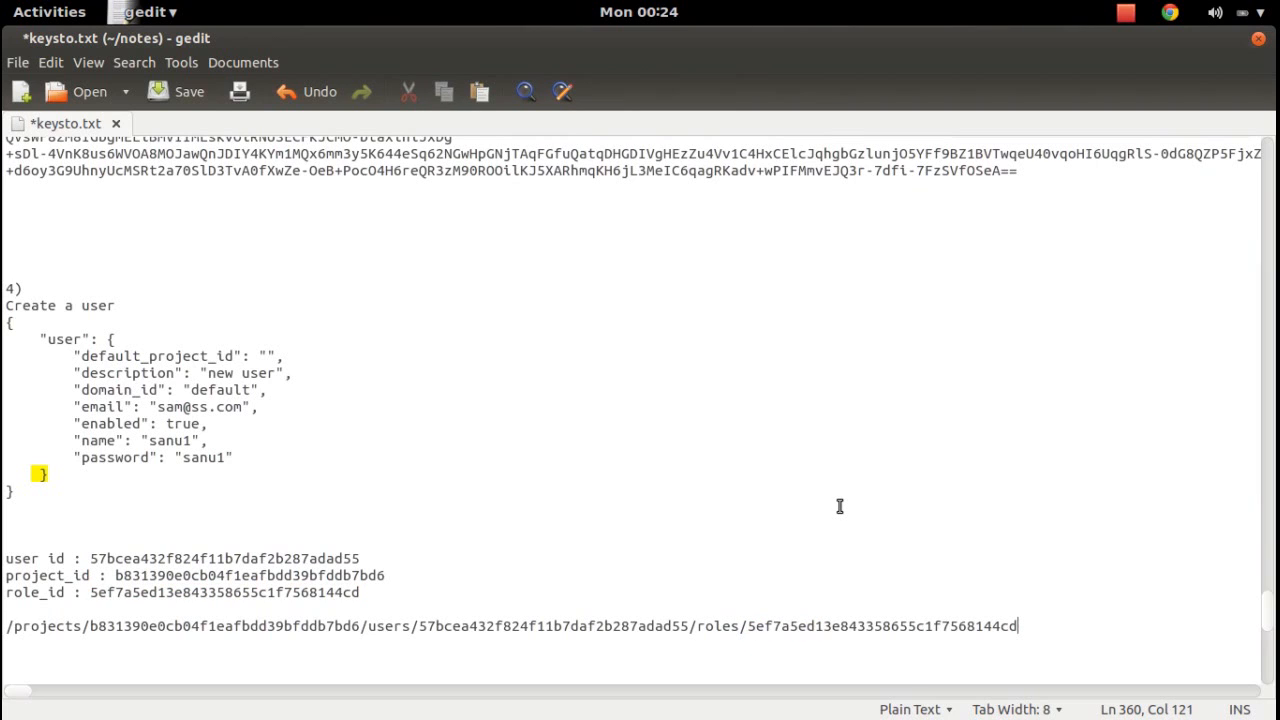
left_click_drag(1040, 628, 5, 626)
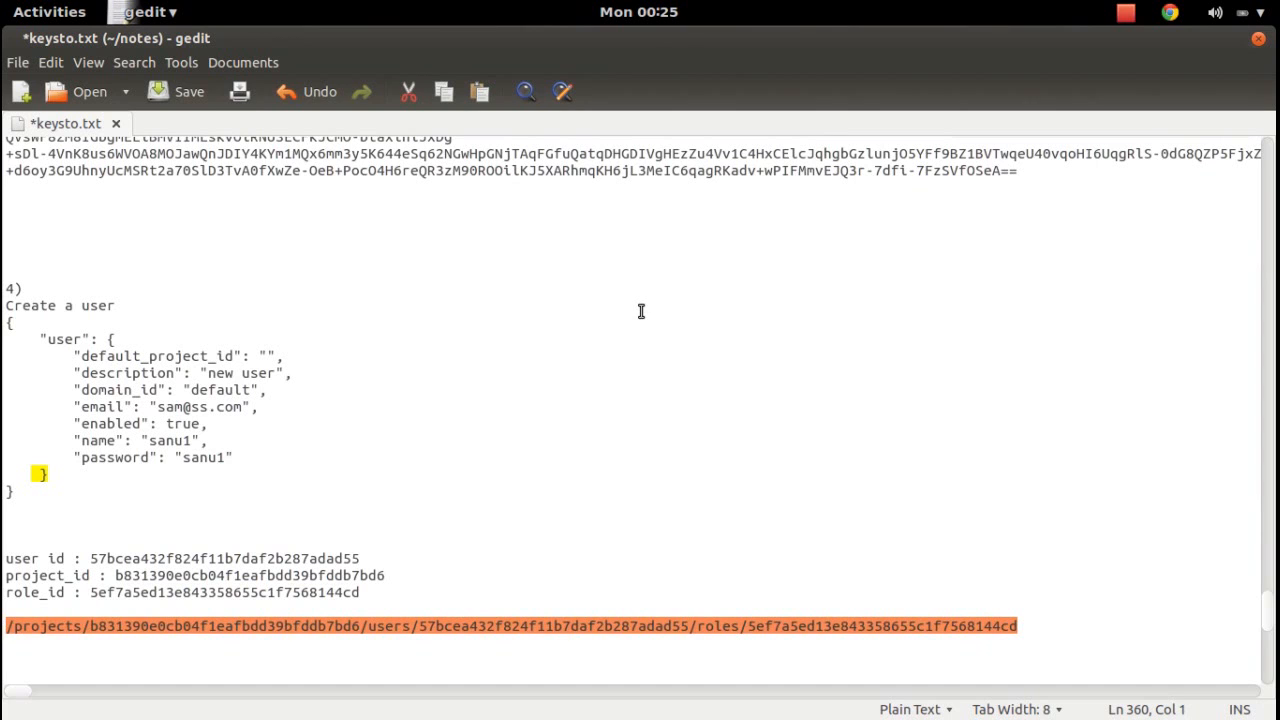
key("super")
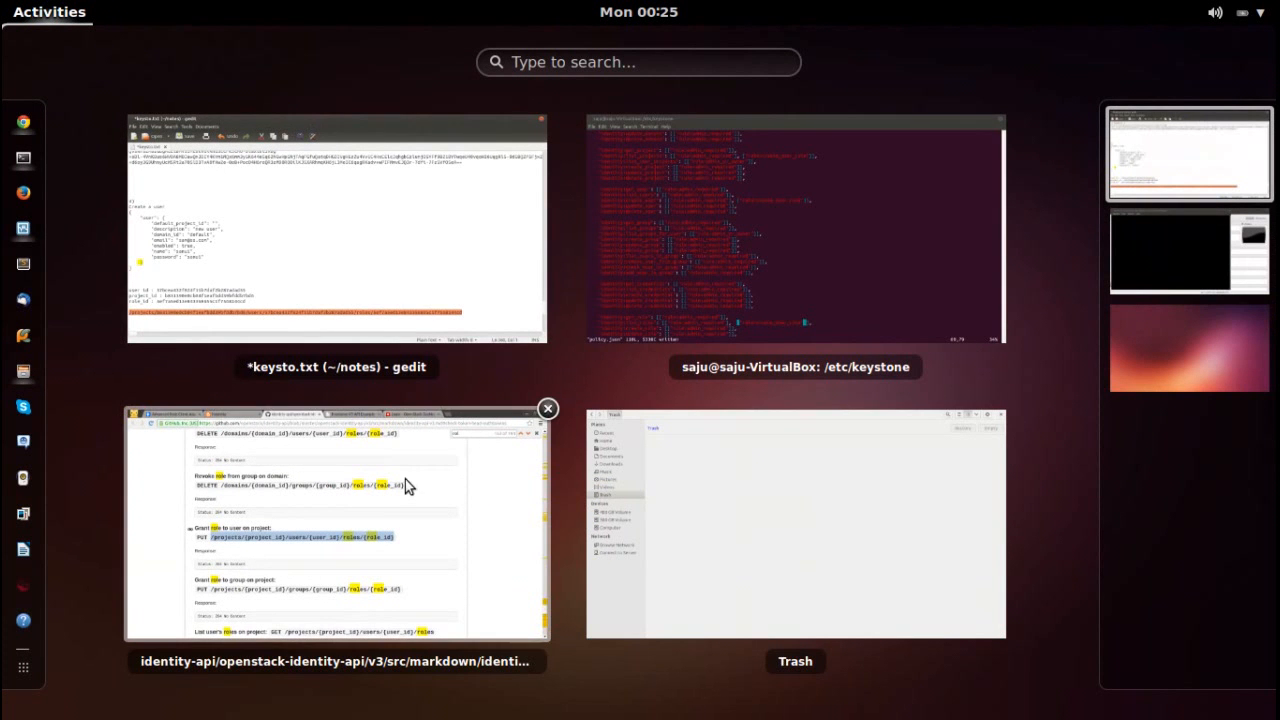
left_click(407, 474)
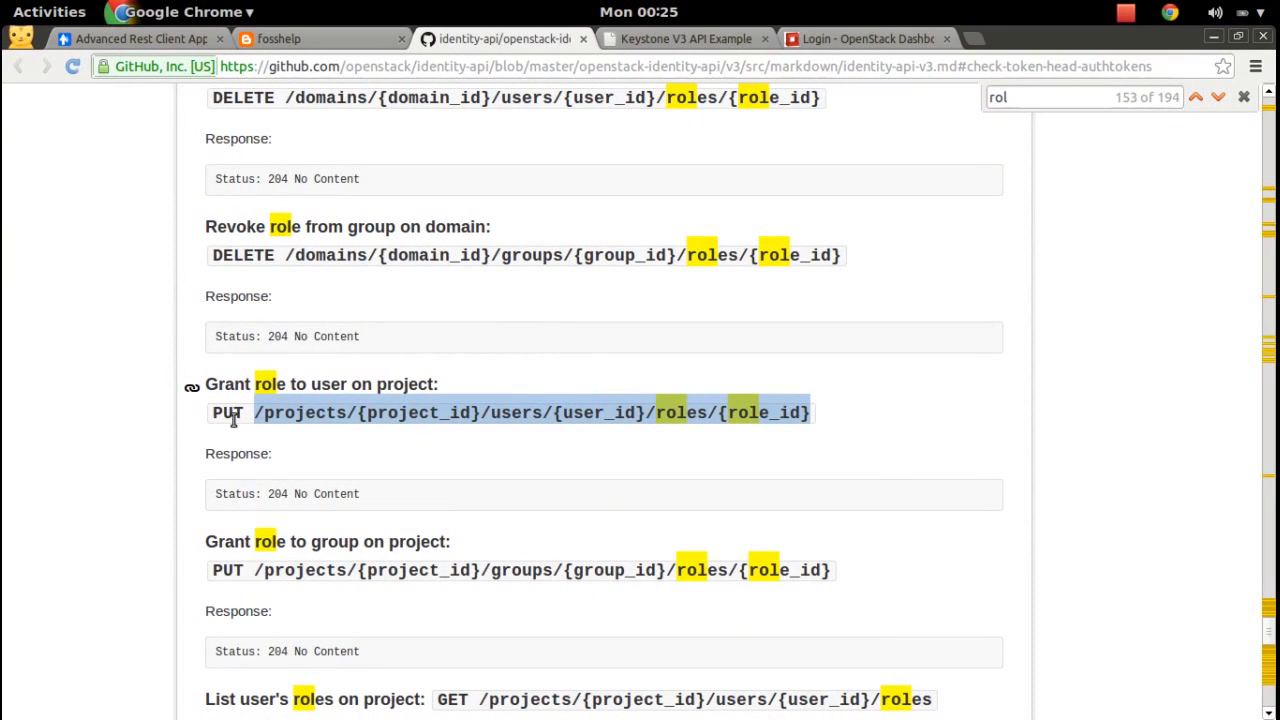
Replace 'roles' in the request URL with the completed grant path, removing the doubled slash.
left_click(192, 40)
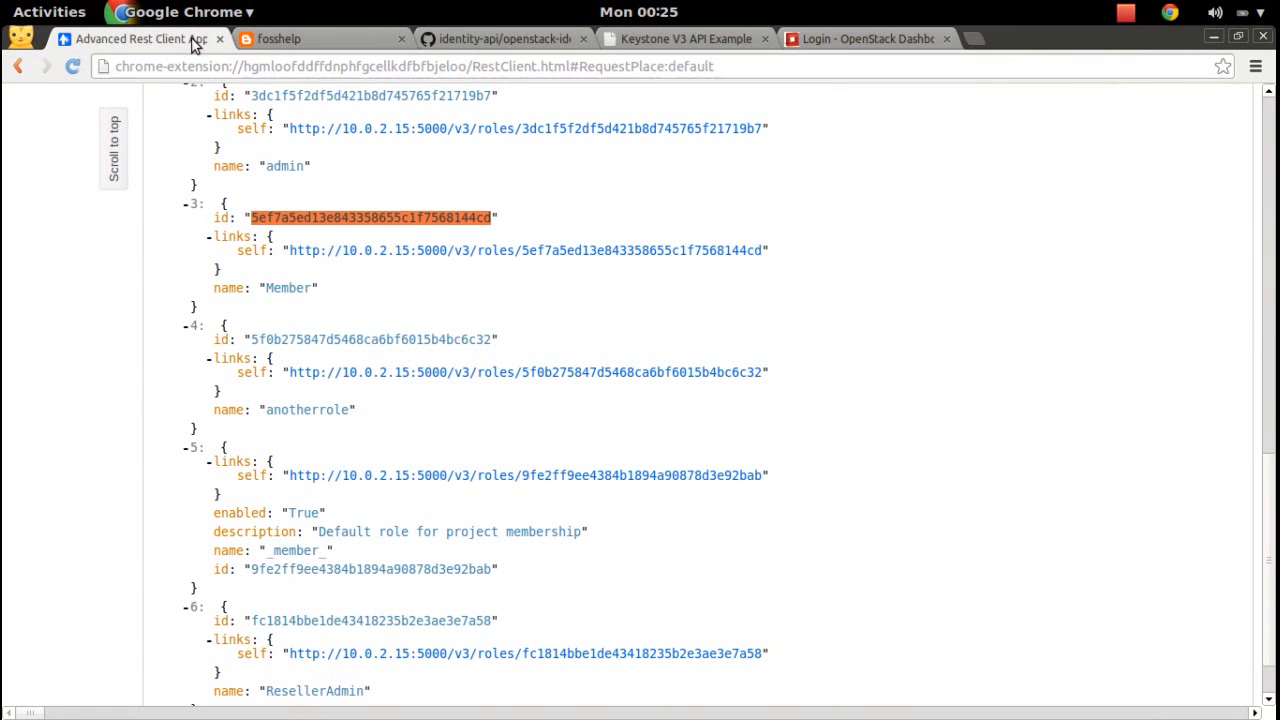
left_click_drag(1272, 530, 1274, 127)
left_click_drag(327, 141, 387, 141)
key("ctrl+v")
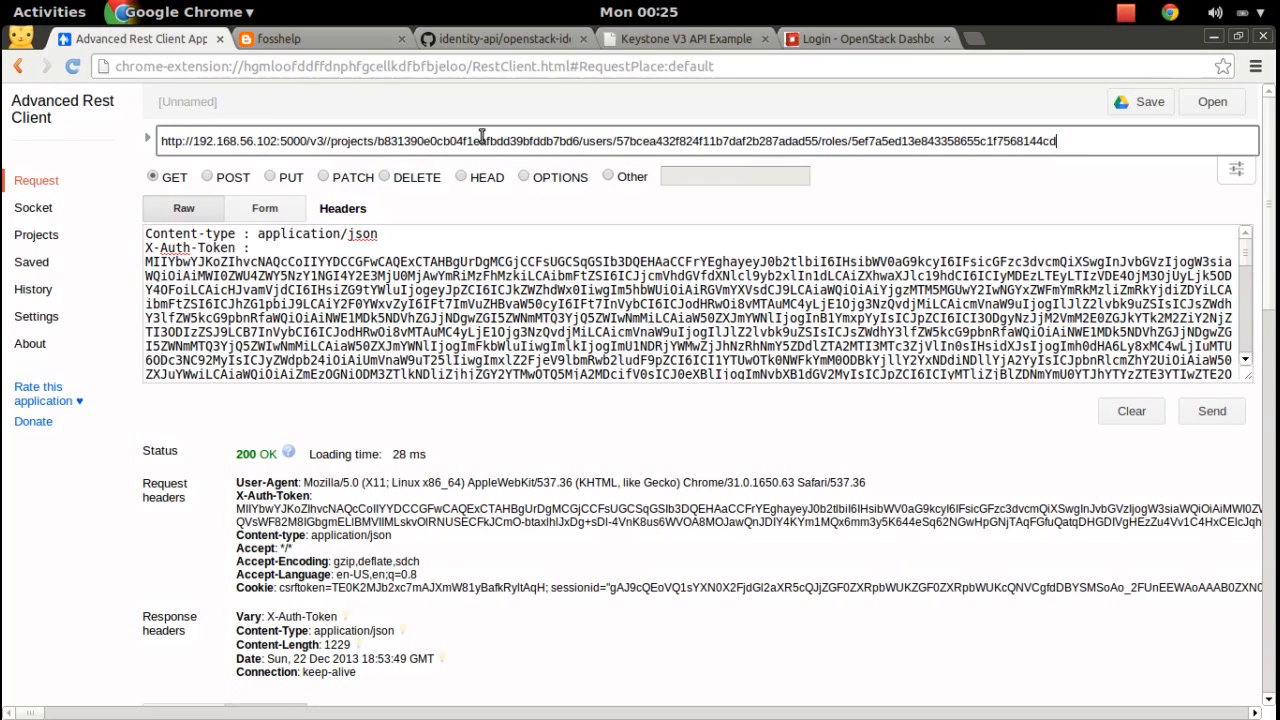
left_click(331, 141)
key("BackSpace")
key("BackSpace")
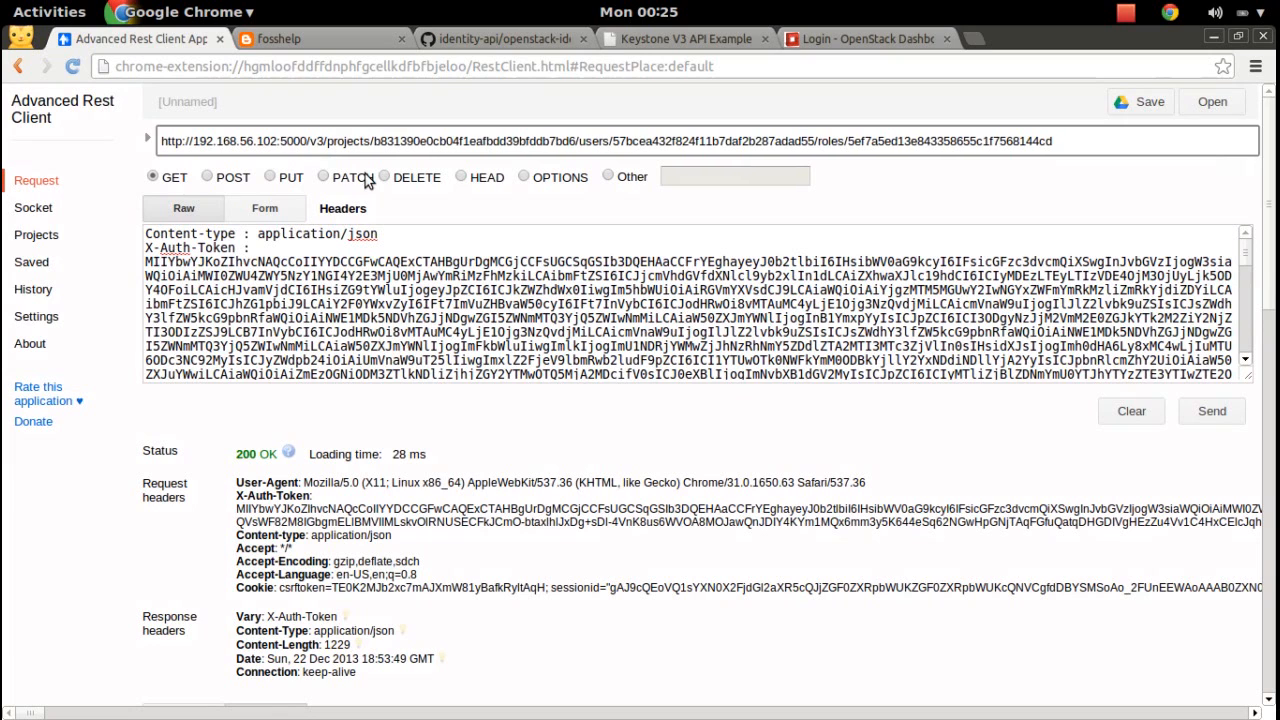
Switch the method to PUT and send the grant request, which returns 400 Bad Request.
left_click(272, 177)
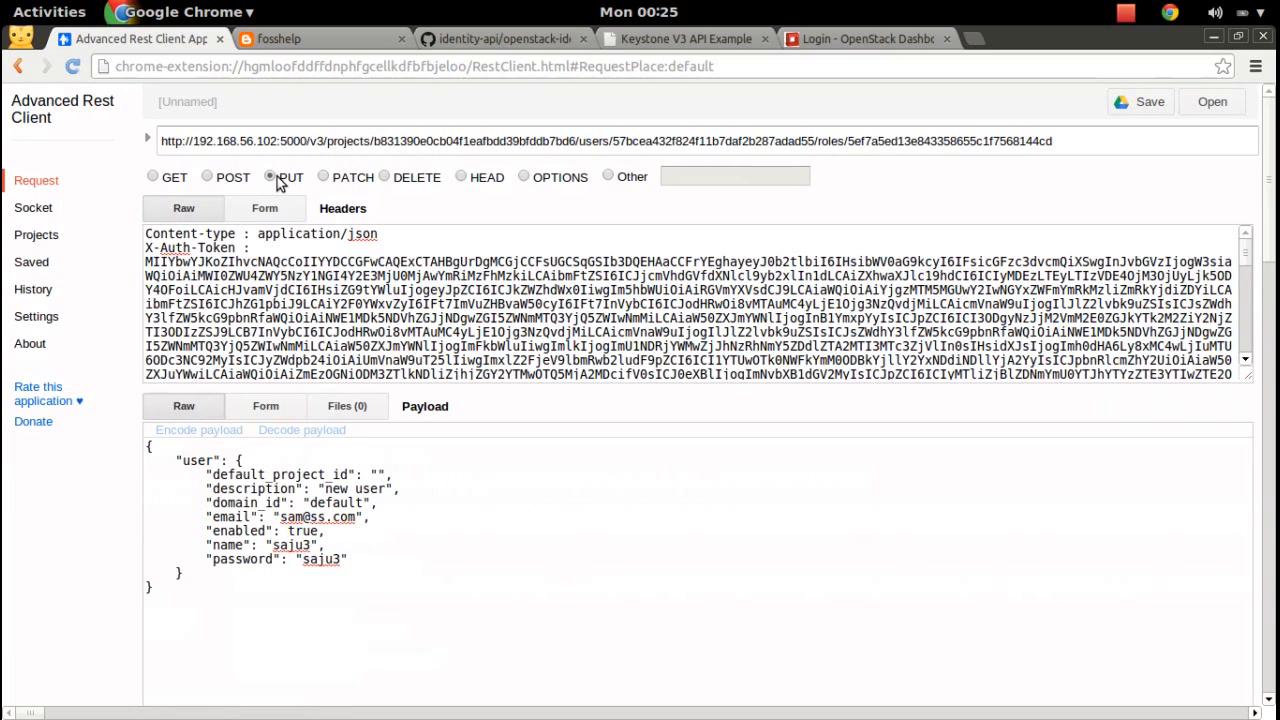
key("super")
key("super")
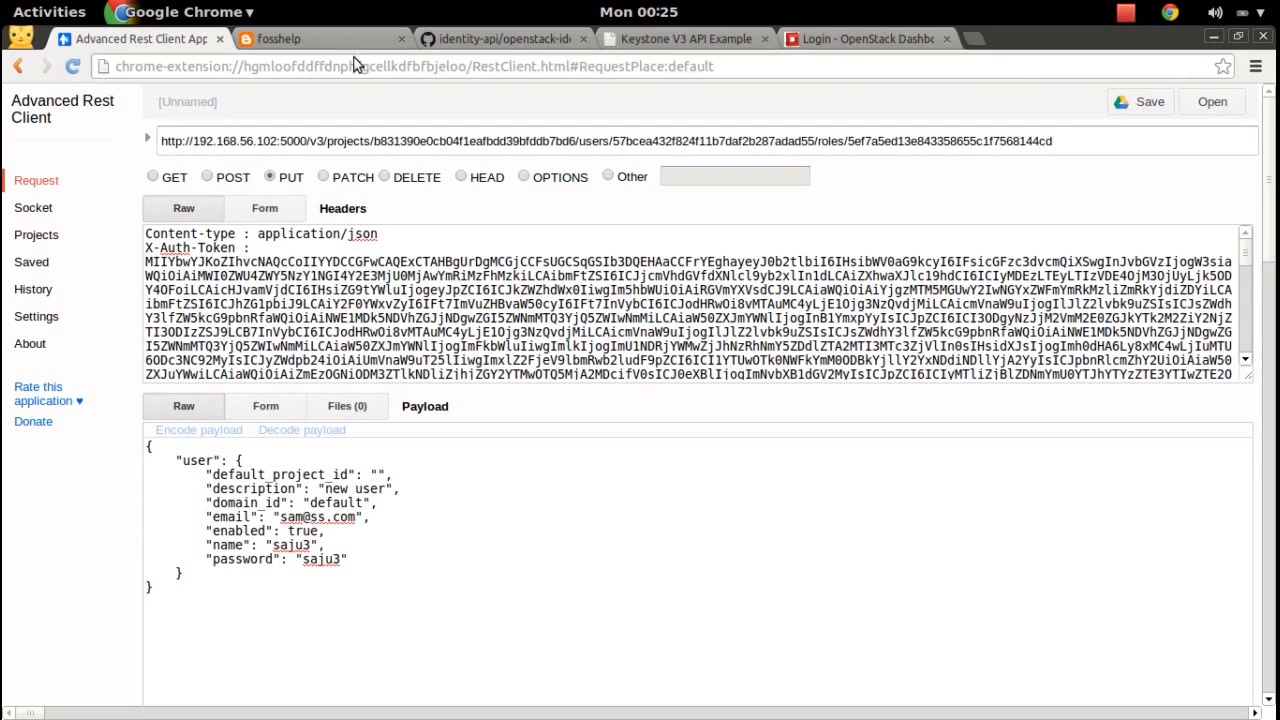
left_click(495, 38)
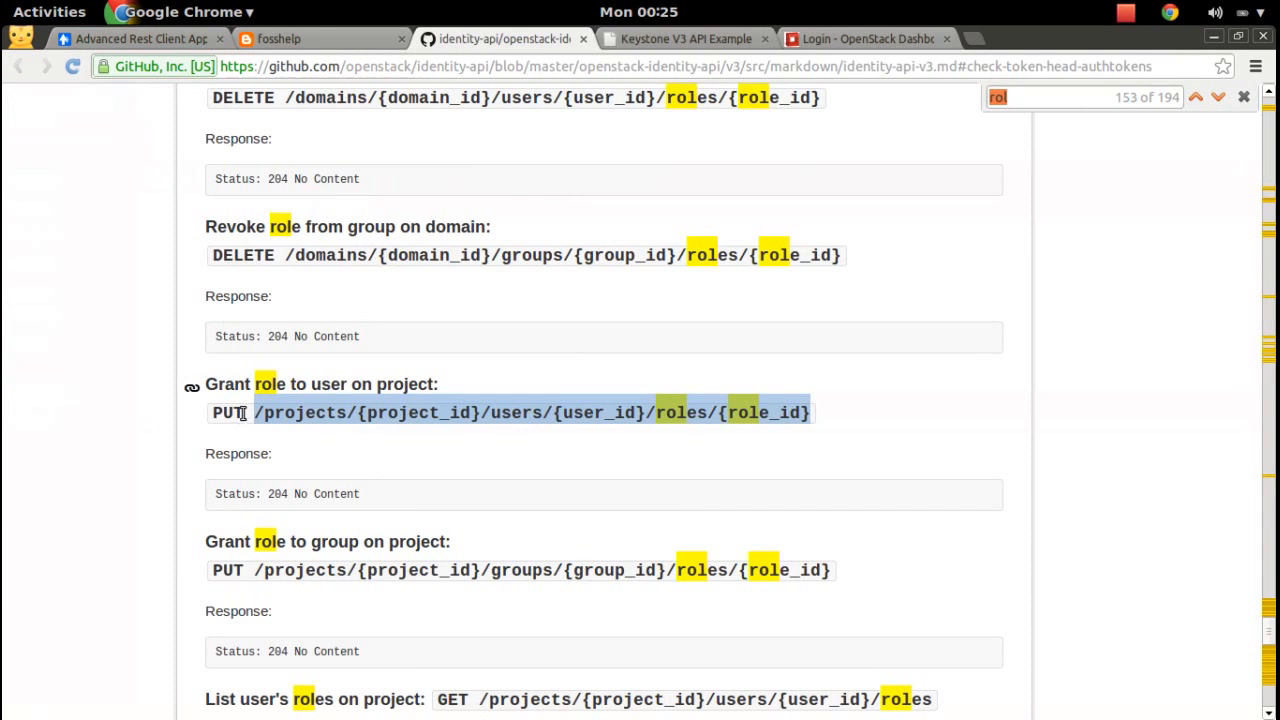
left_click(180, 38)
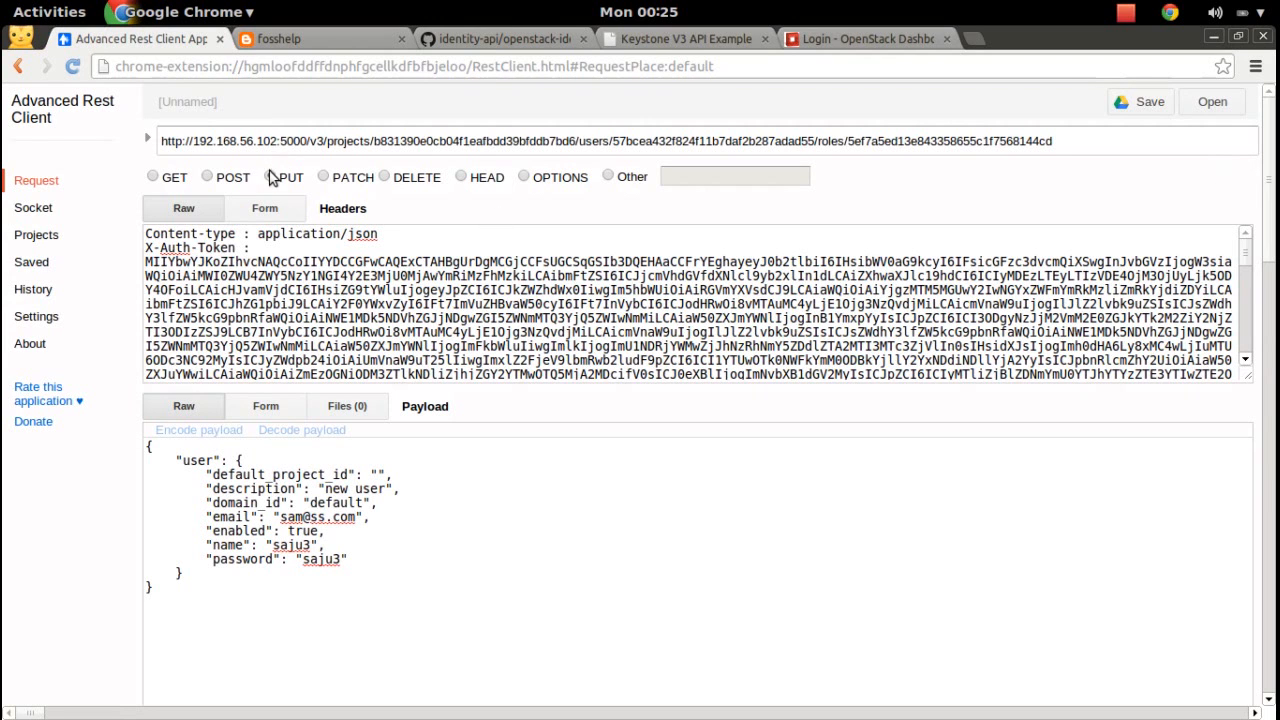
scroll(1270, 228, "down", 1)
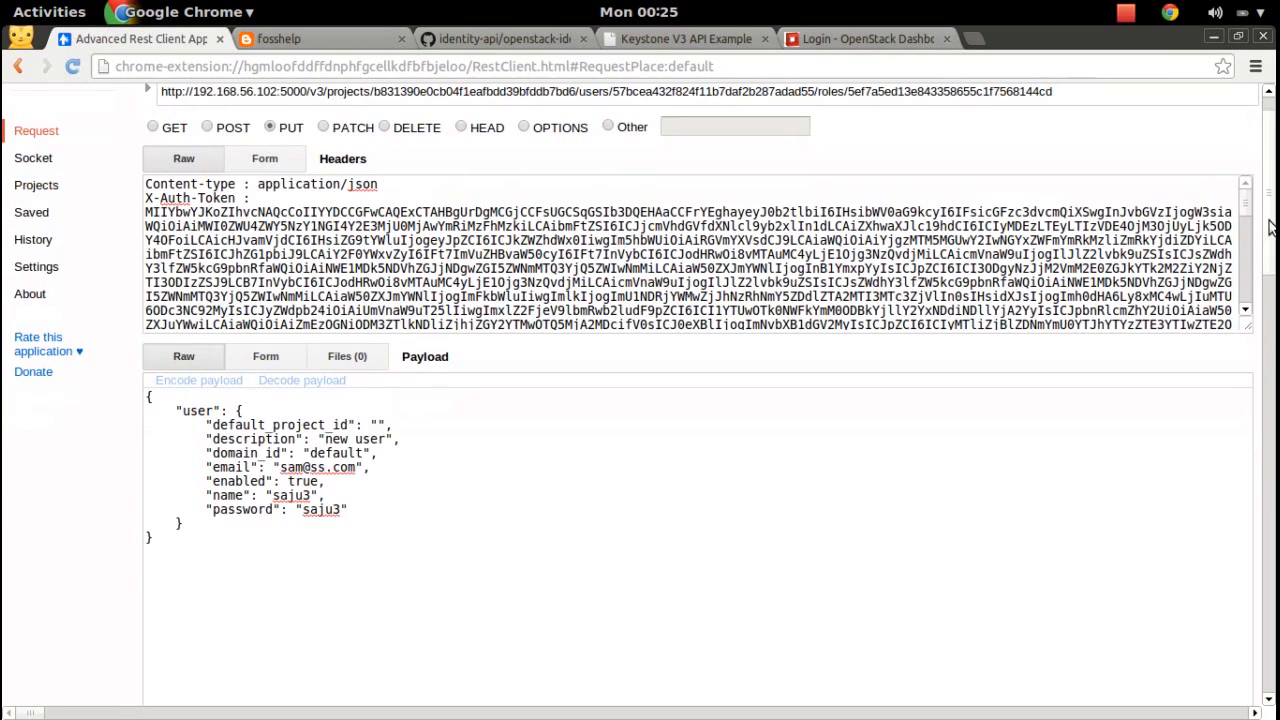
scroll(1270, 228, "down", 10)
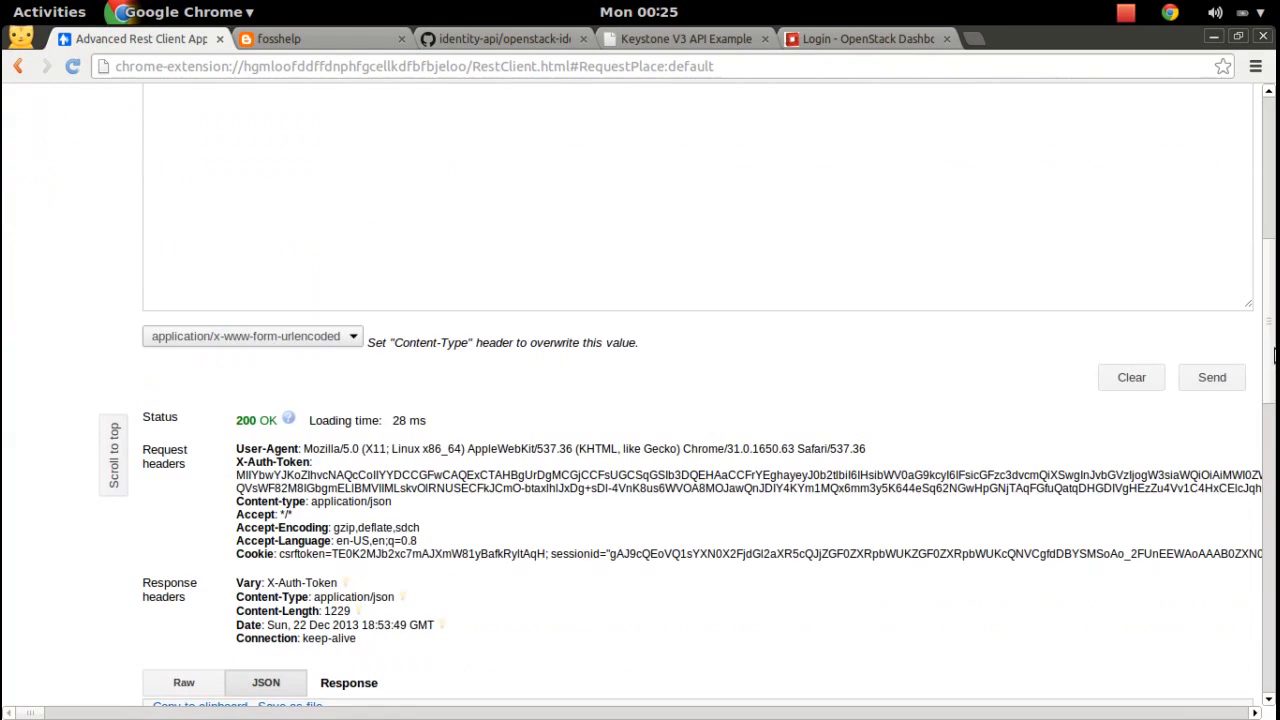
left_click(1212, 378)
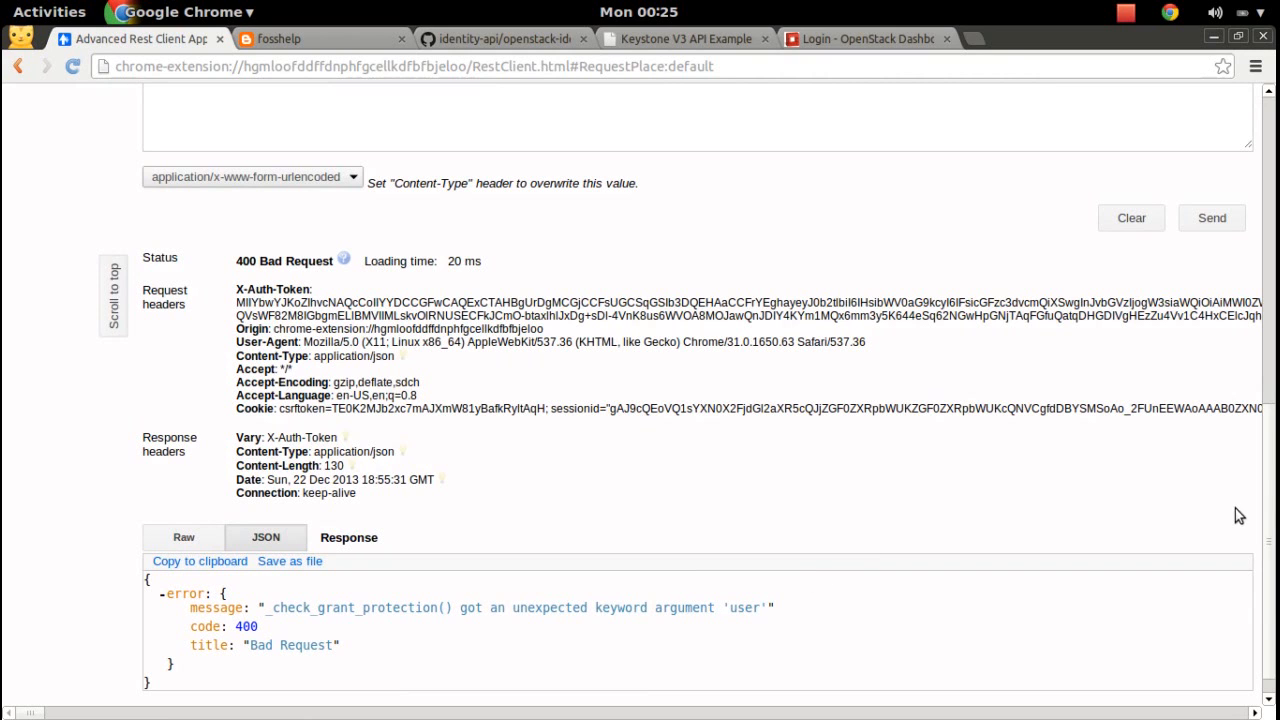
Delete the JSON payload and resend the grant PUT with an empty body, now getting 403.
left_click_drag(1272, 540, 1273, 143)
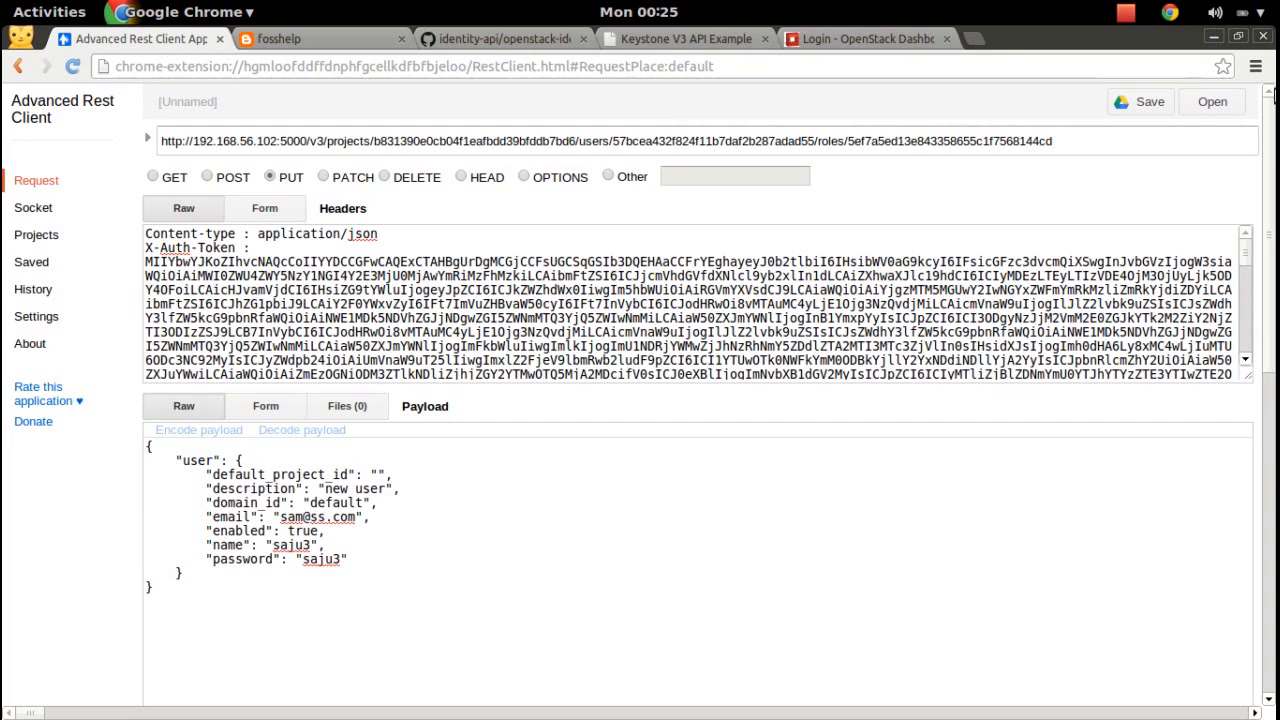
left_click(277, 600)
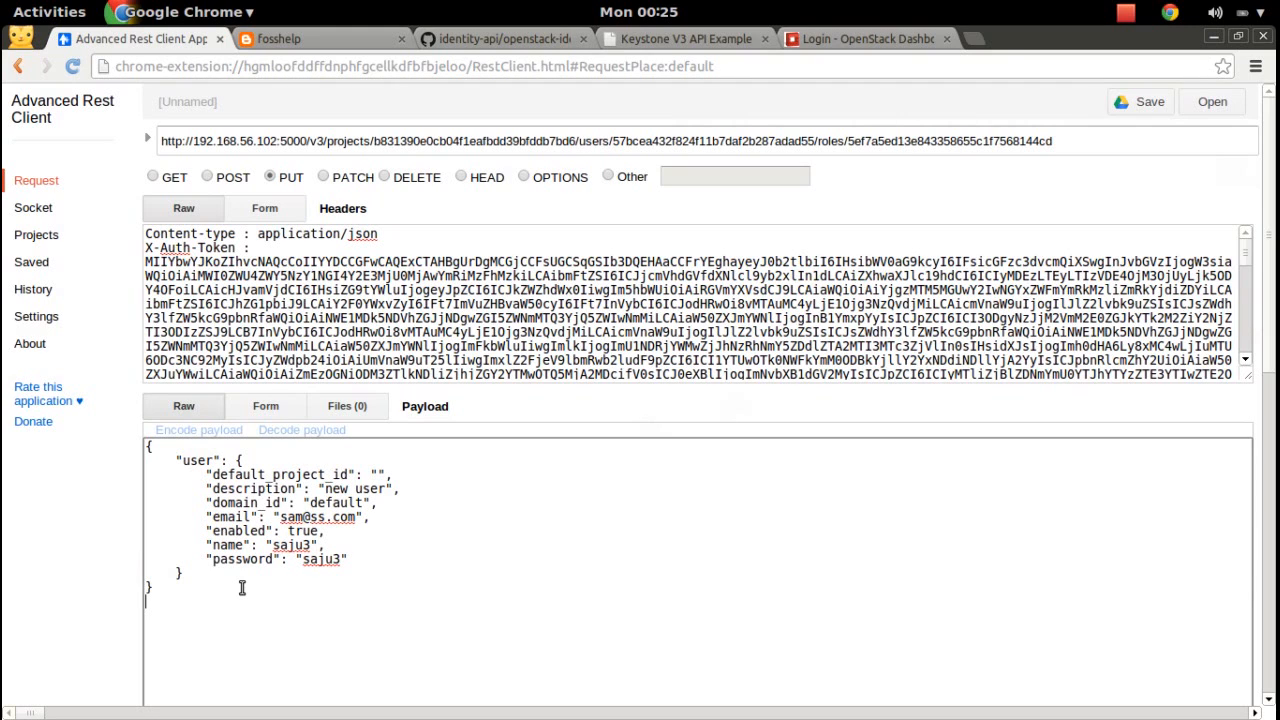
left_click_drag(242, 588, 71, 449)
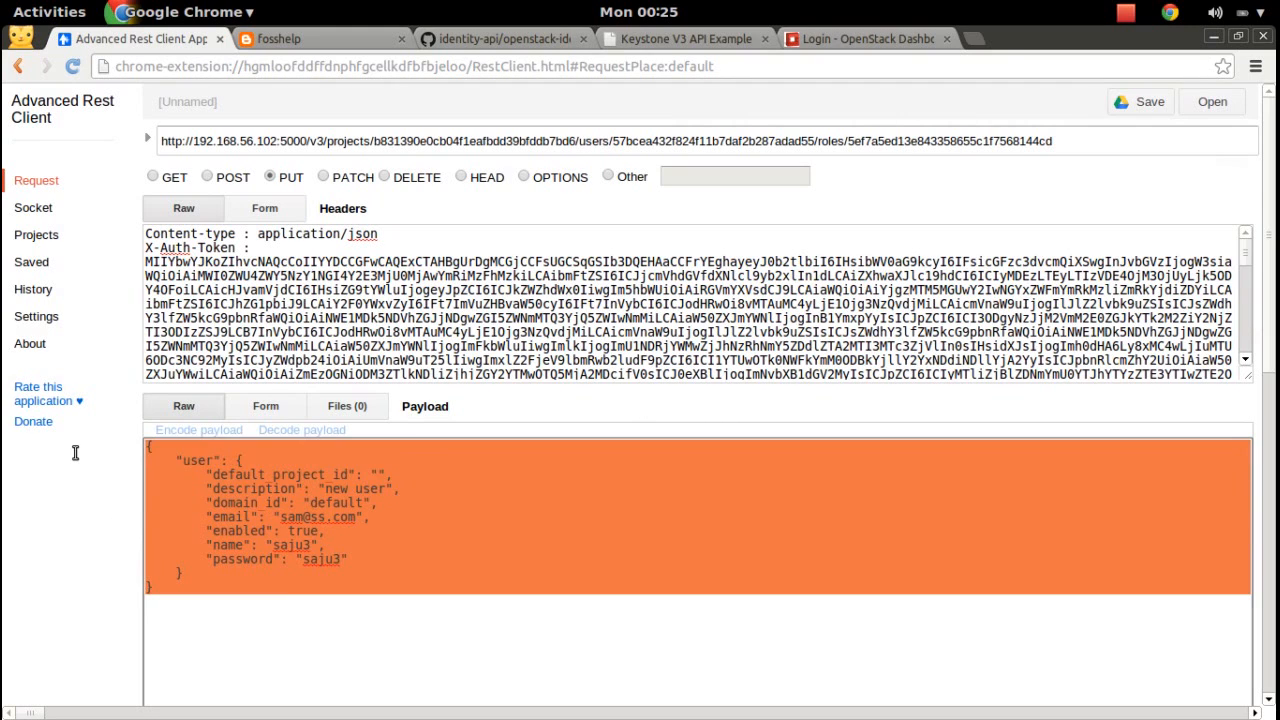
key("BackSpace")
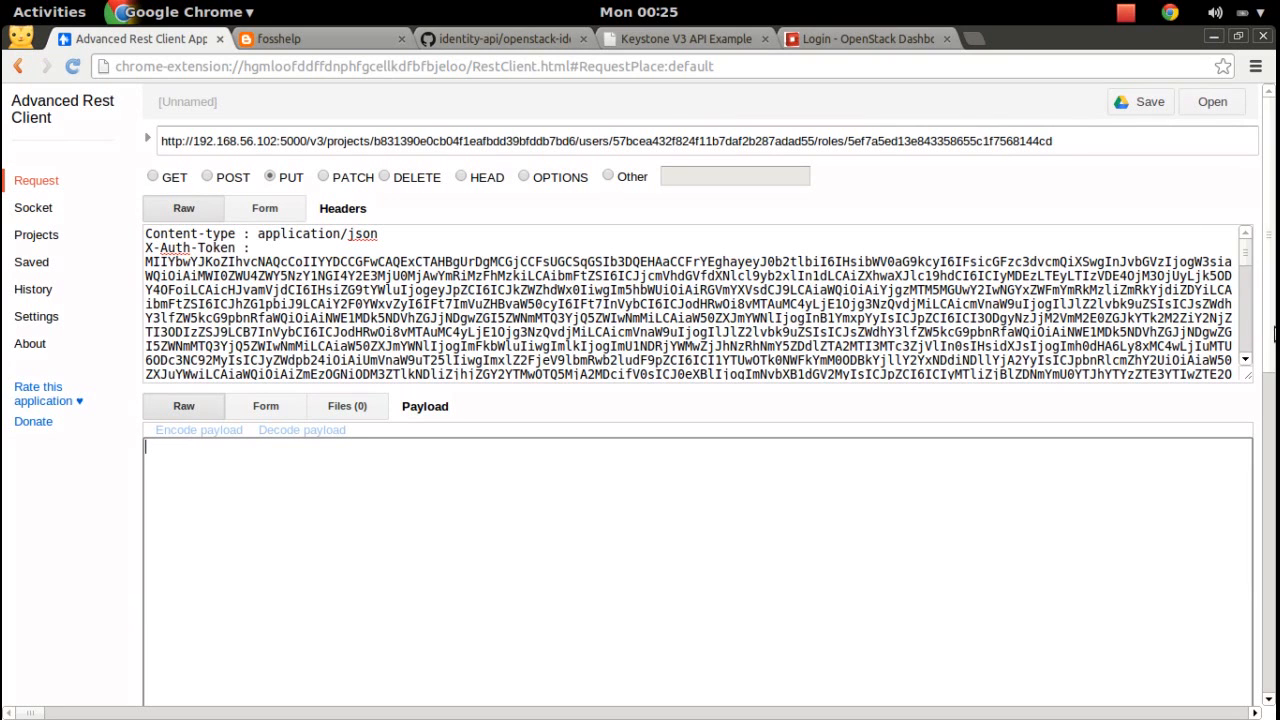
scroll(1274, 236, "down", 5)
left_click(1232, 357)
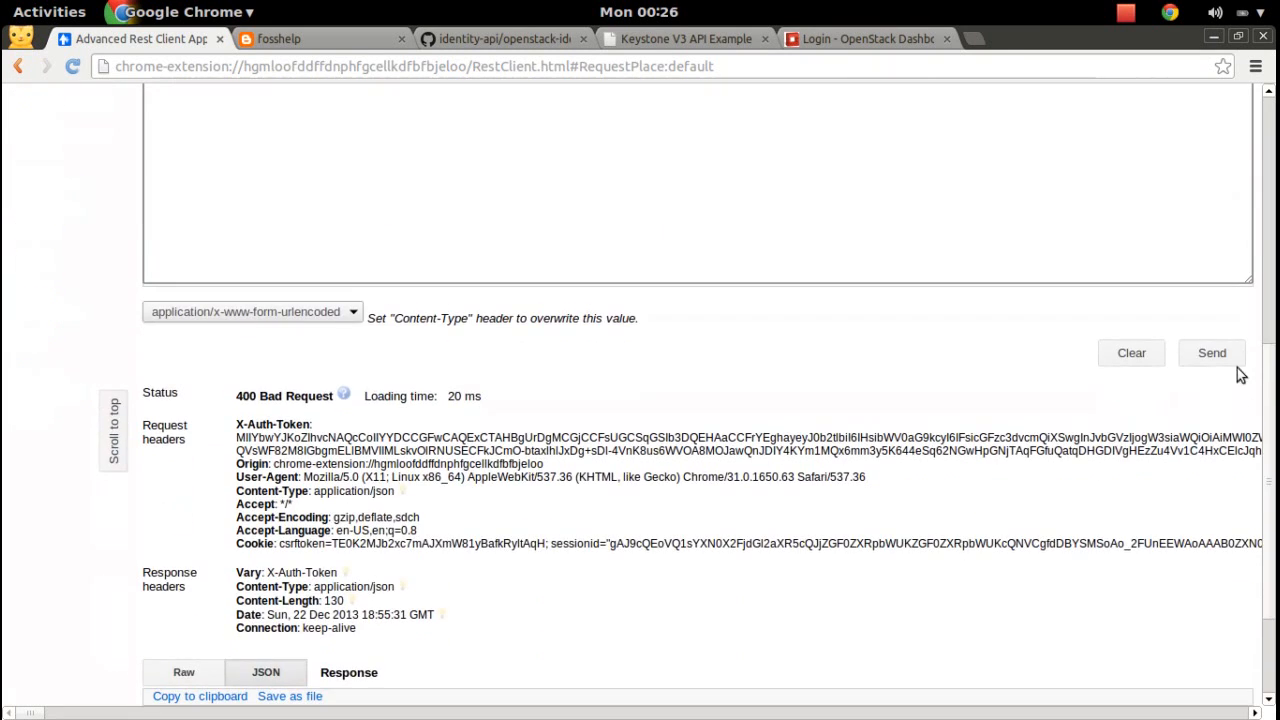
left_click(1233, 355)
scroll(1235, 358, "down", 3)
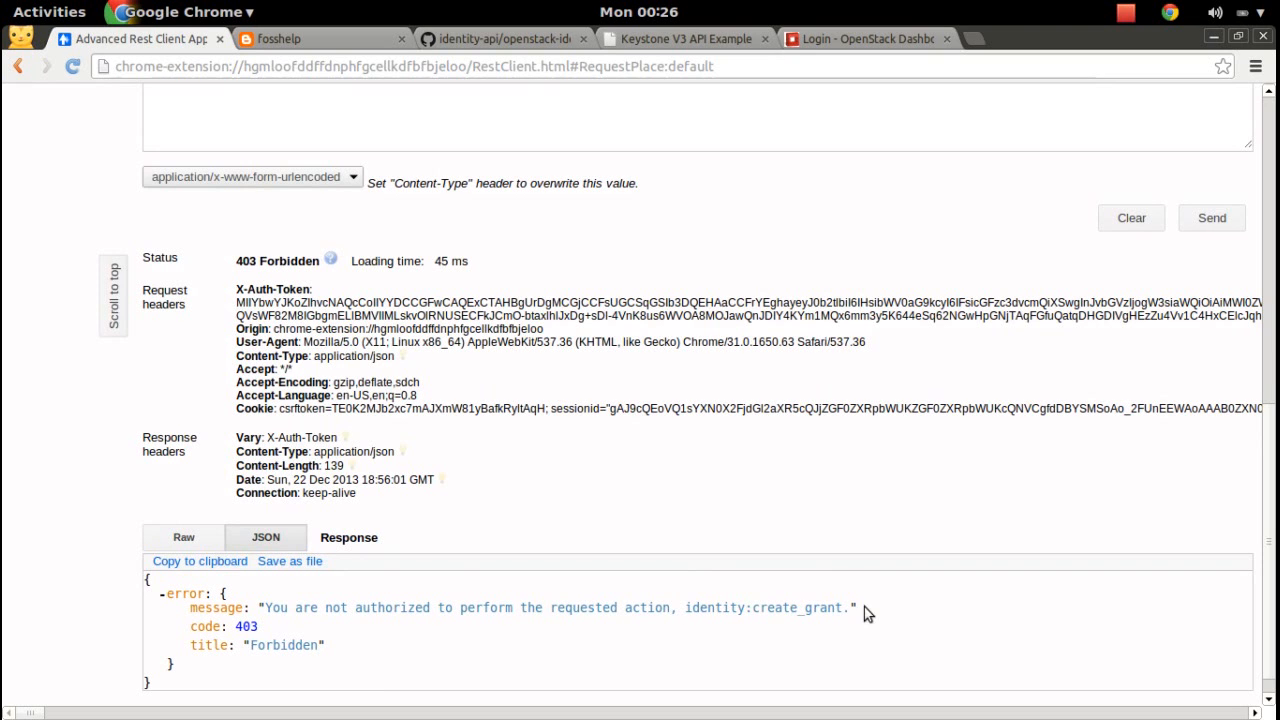
key("super")
Copy the rule:create_user_rule entry from the create_user line in policy.json.
left_click(817, 284)
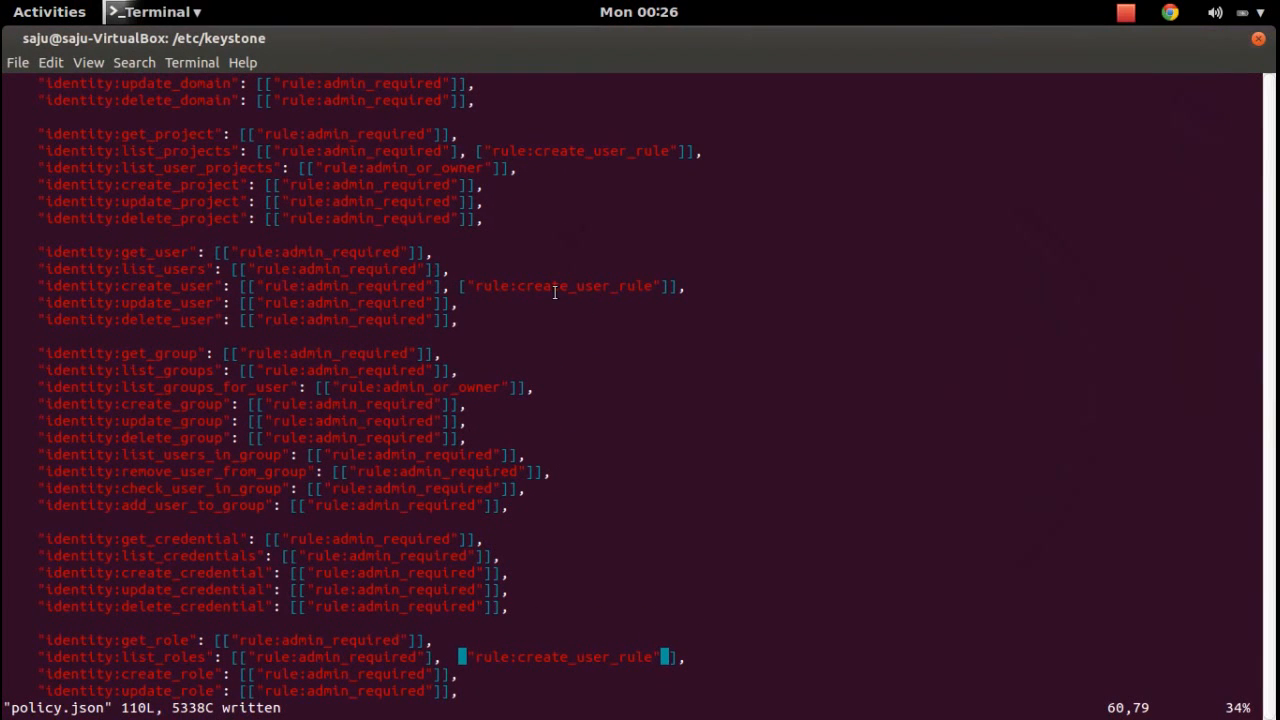
left_click_drag(668, 285, 463, 285)
right_click(462, 285)
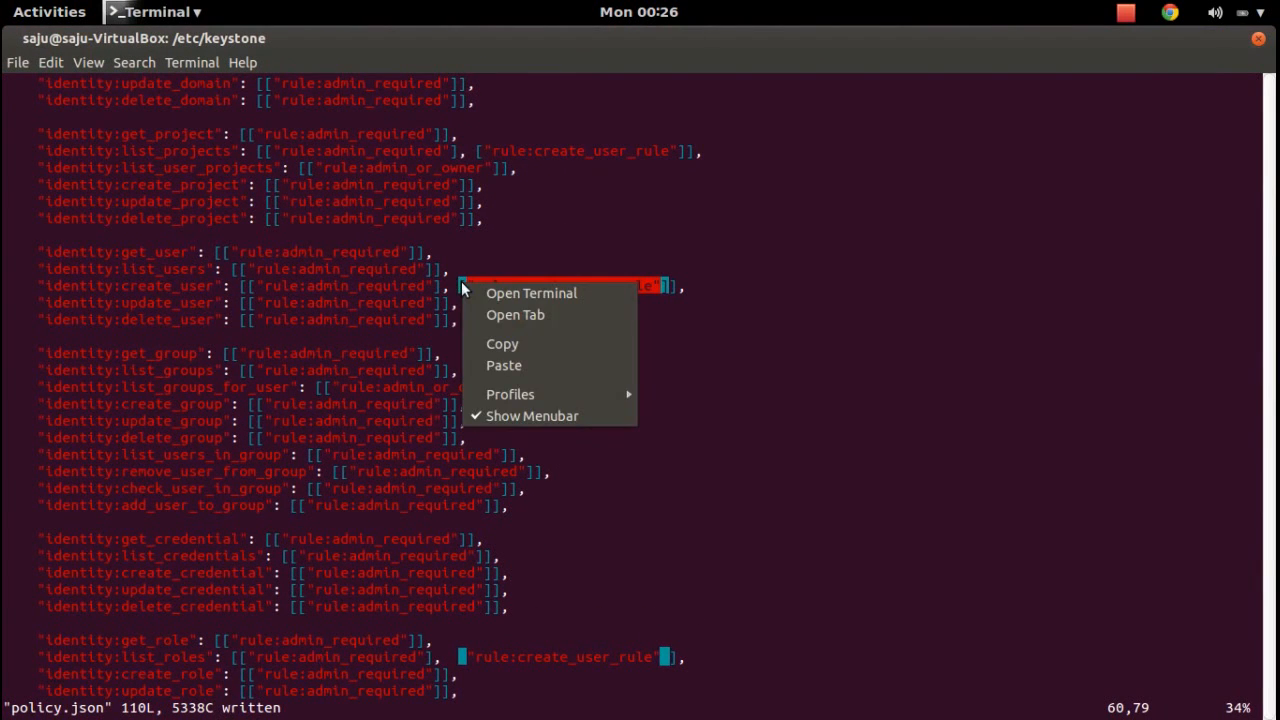
left_click(508, 345)
Append , ["rule:create_user_rule"] to the identity:create_grant rule and save policy.json with :w.
type("/c")
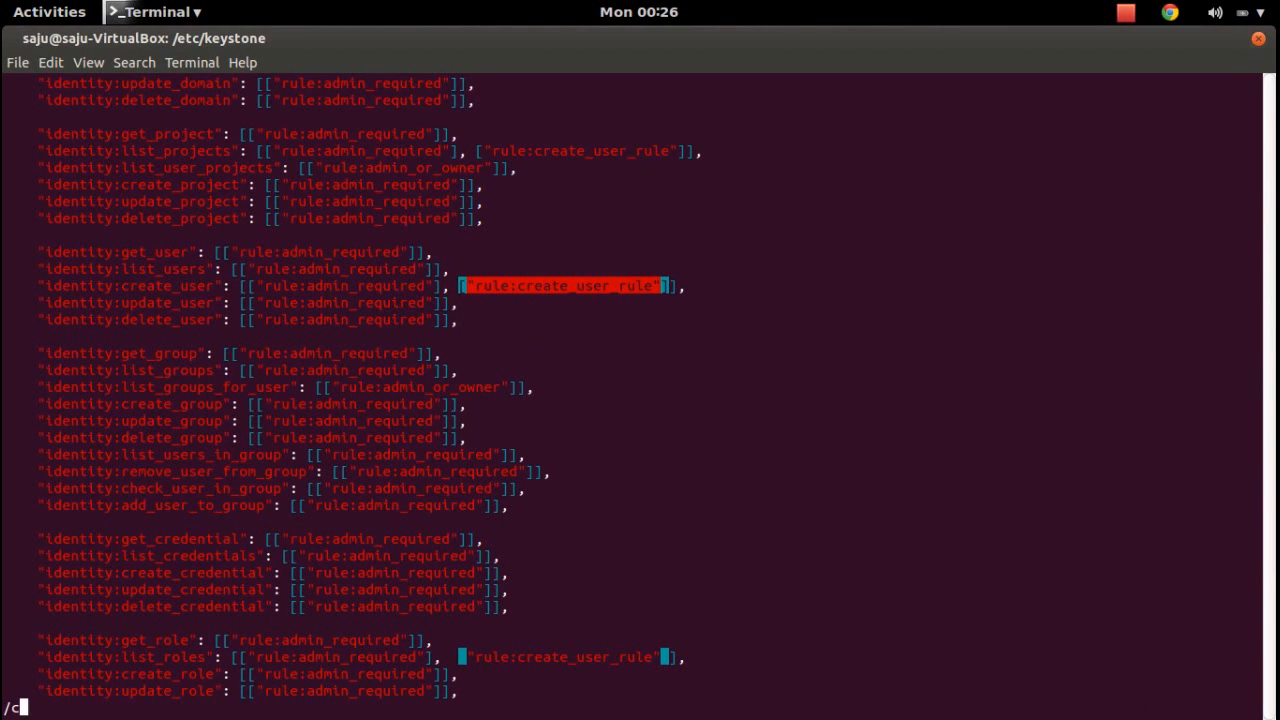
type("reate_grant")
key("Return")
key("Right")
key("Right")
key("Right")
key("Right")
key("Right")
key("Right")
key("Right")
key("Right")
key("Right")
key("Right")
key("Right")
key("Right")
key("Right")
key("Right")
key("Right")
key("Right")
key("Right")
key("Right")
key("Right")
key("Right")
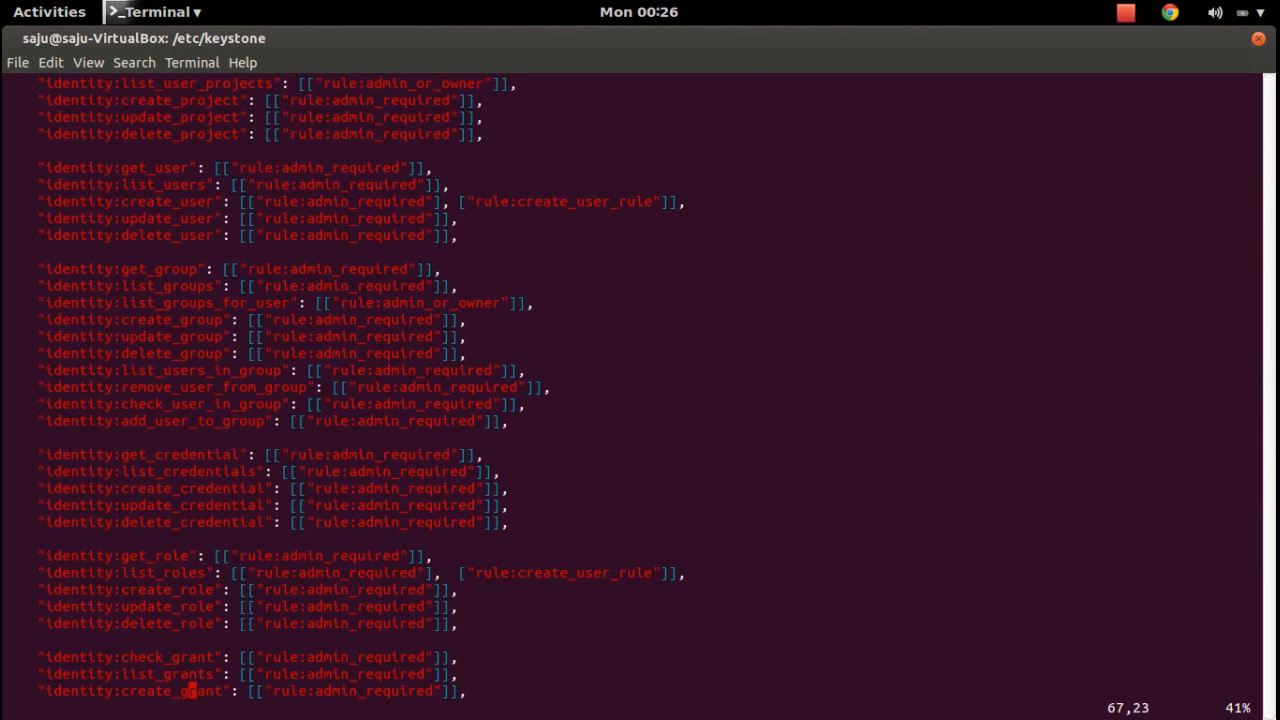
key("Right")
key("Left")
type("i,")
key("ctrl+shift+v")
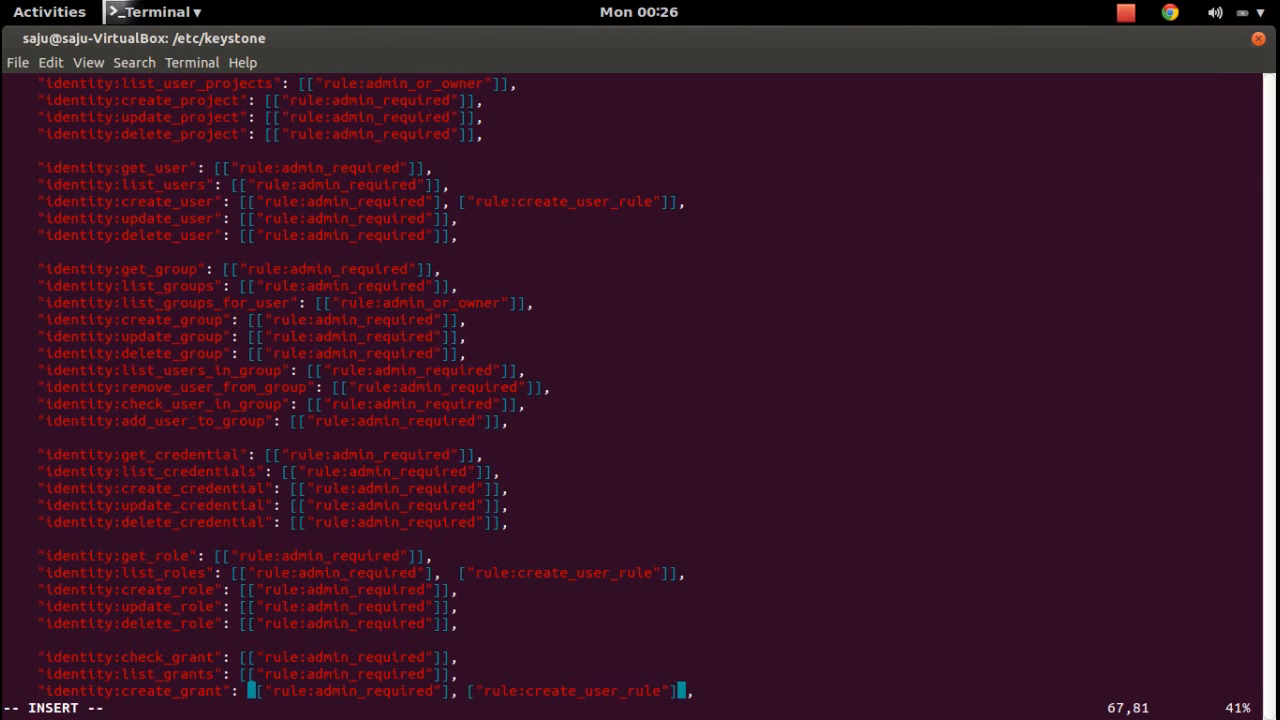
key("Escape")
type(":w")
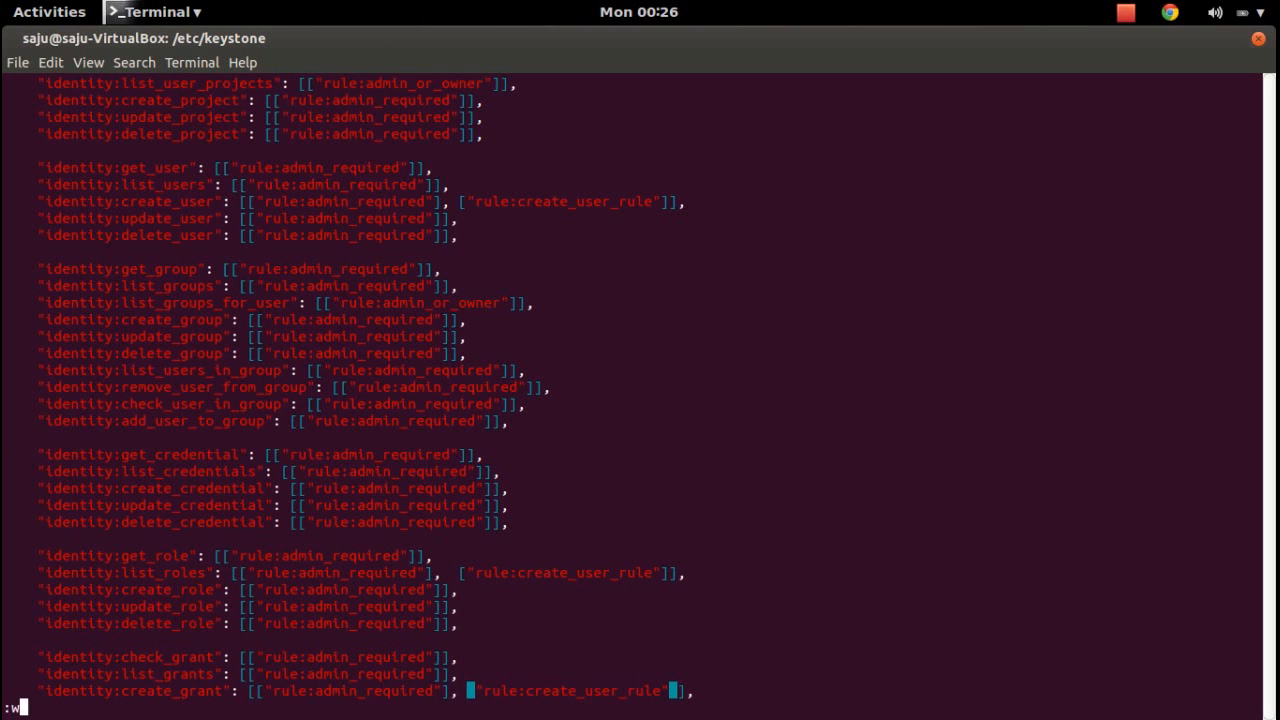
key("Return")
key("super")
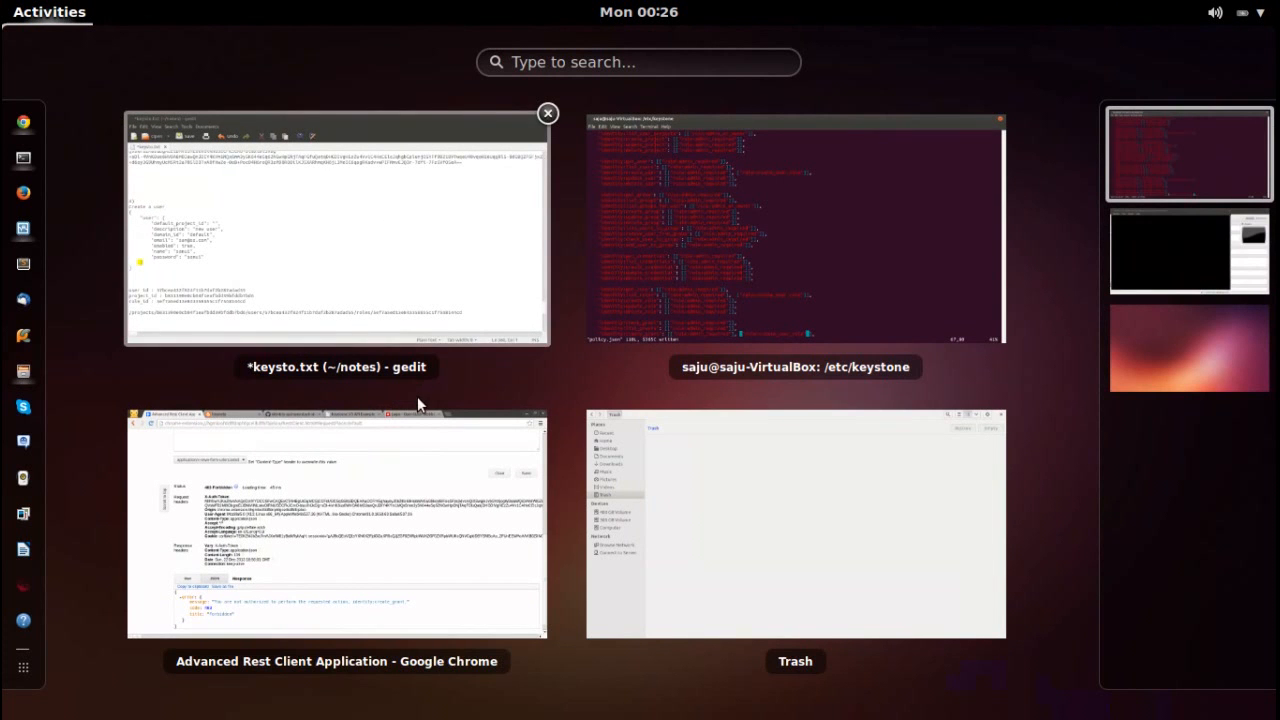
Resend the PUT grant-role request and confirm it returns 204 No Content.
left_click(433, 478)
left_click(1214, 230)
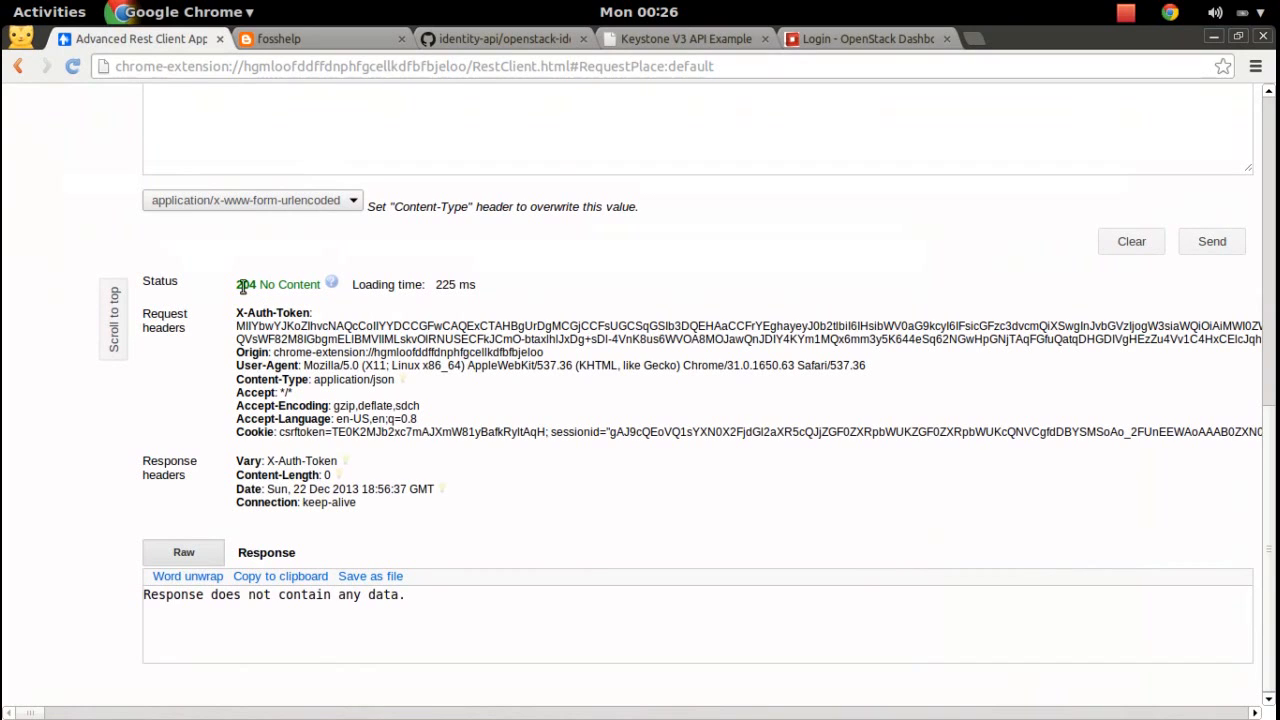
left_click_drag(245, 285, 331, 286)
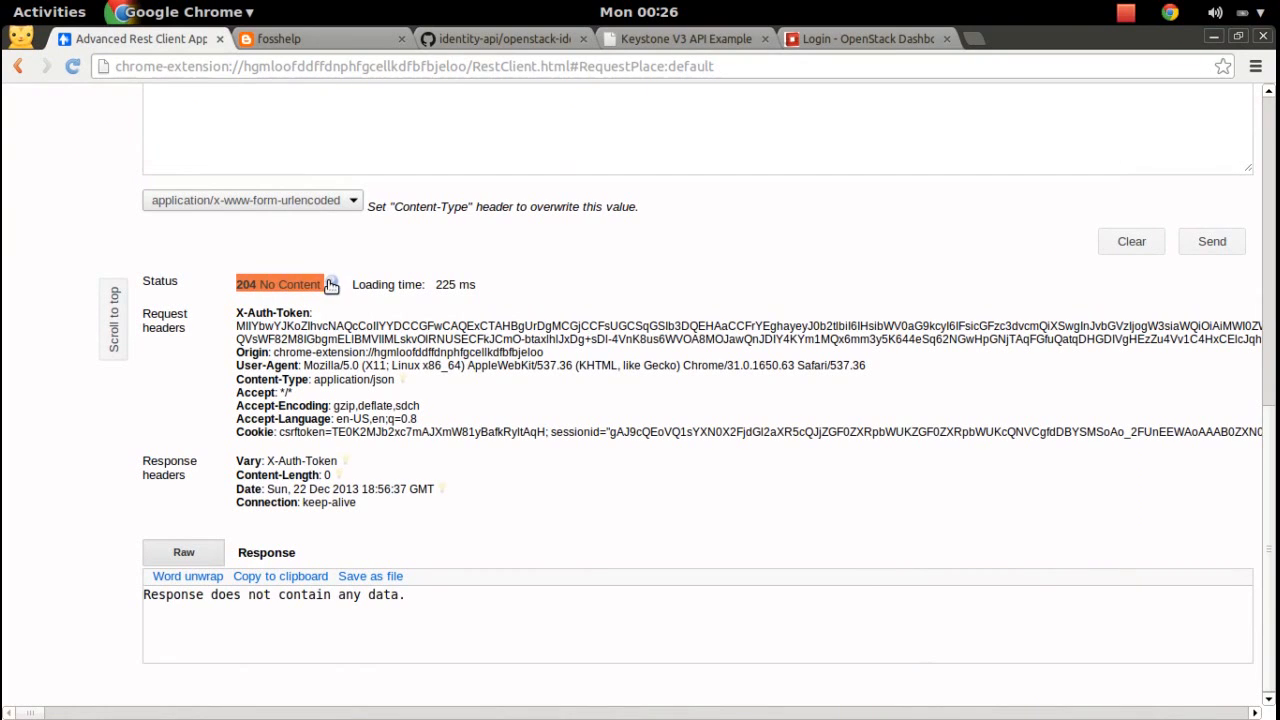
left_click(869, 480)
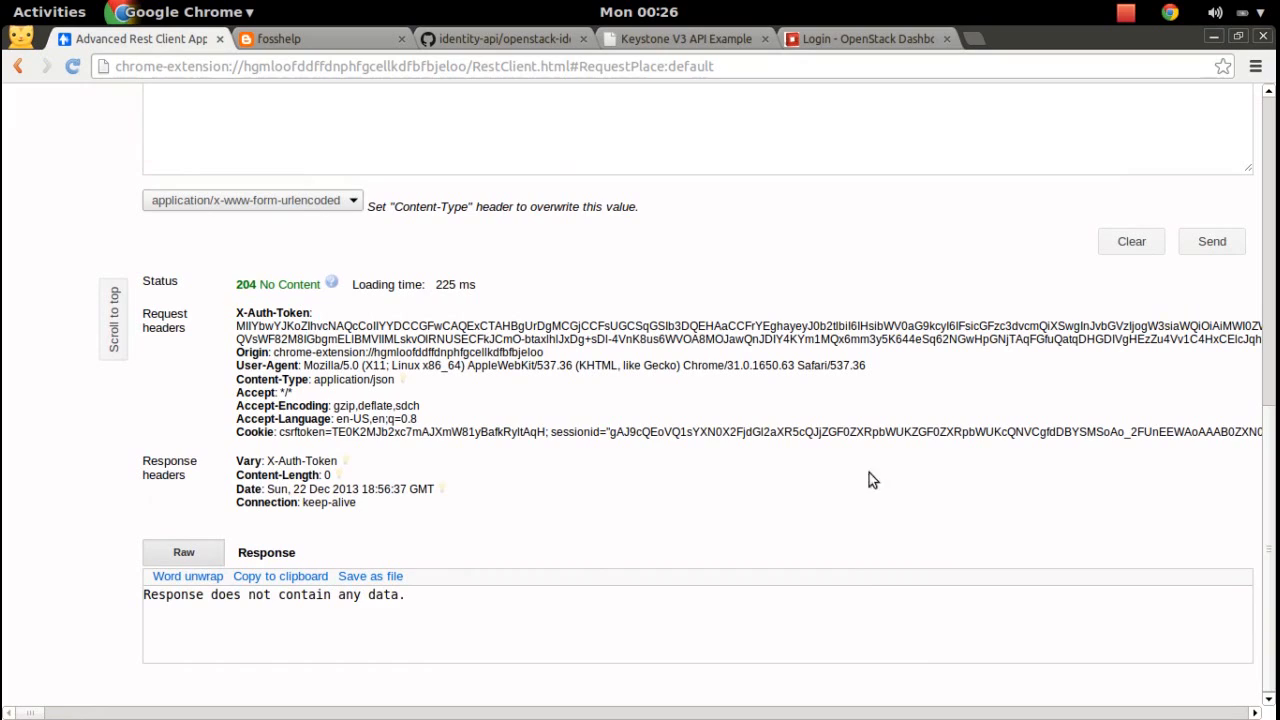
left_click_drag(1270, 444, 1268, 125)
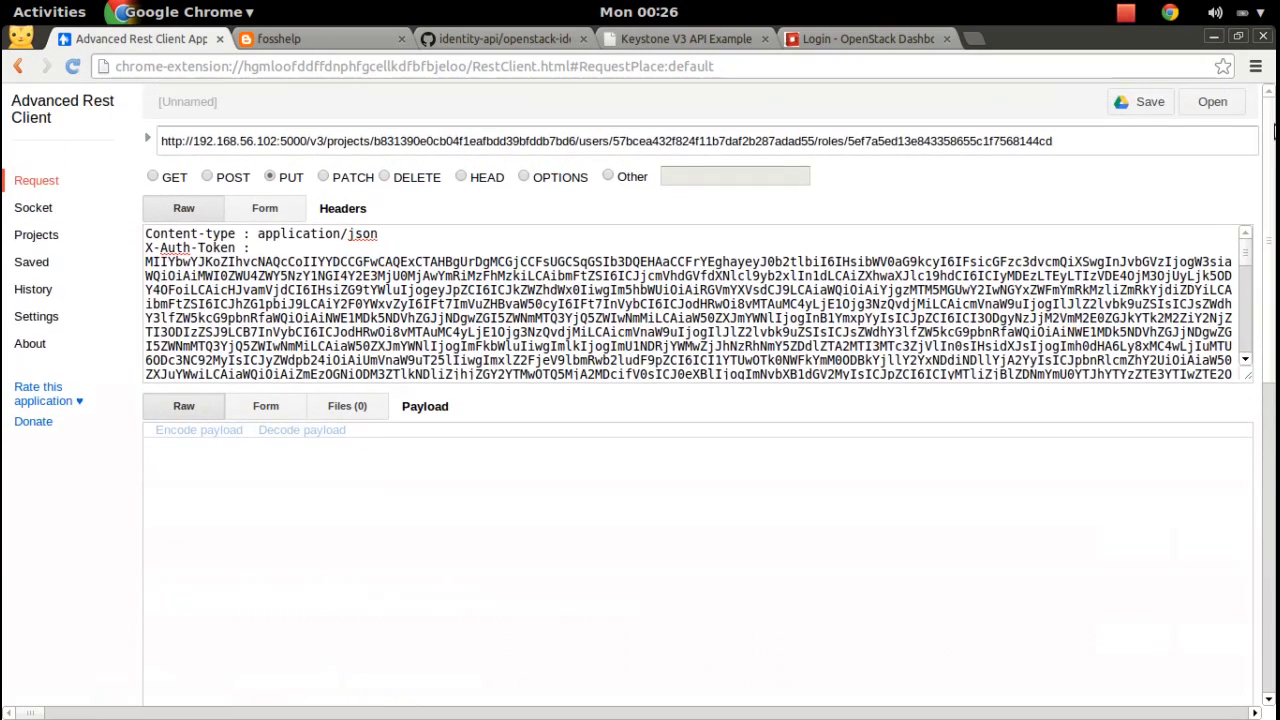
key("super")
left_click(317, 460)
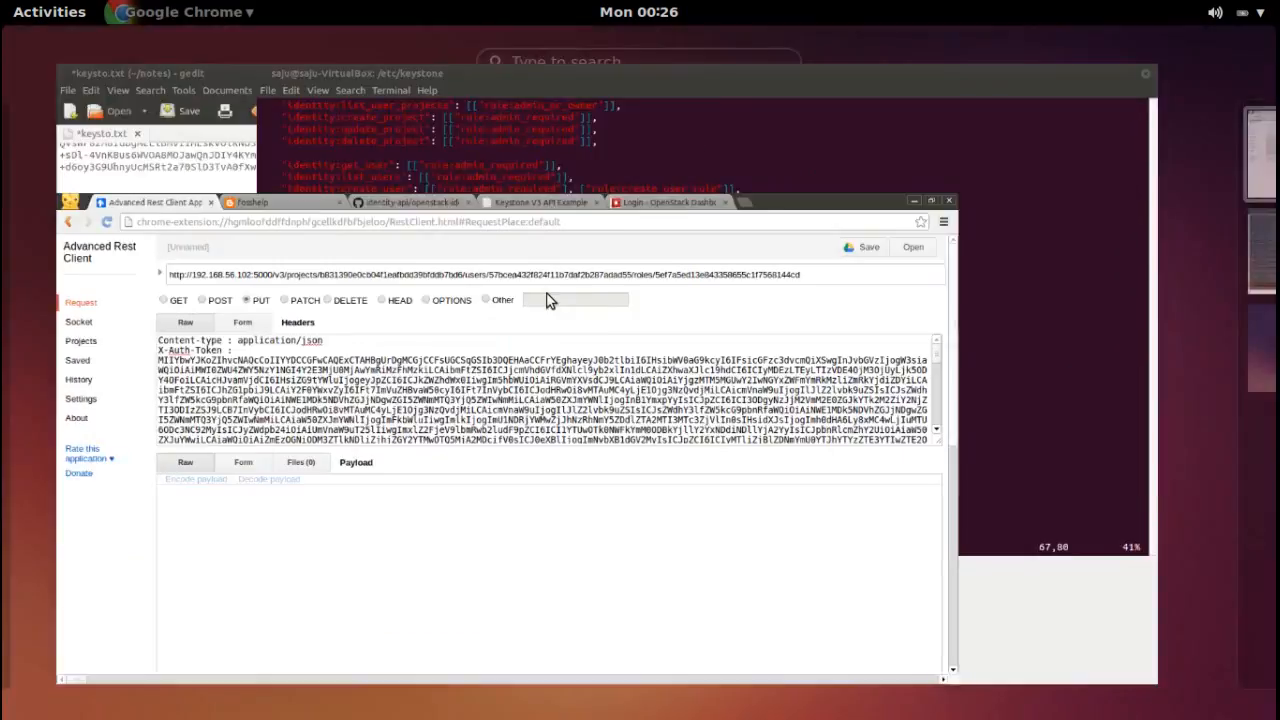
Sign in to OpenStack Dashboard as the new user with their password.
left_click(865, 38)
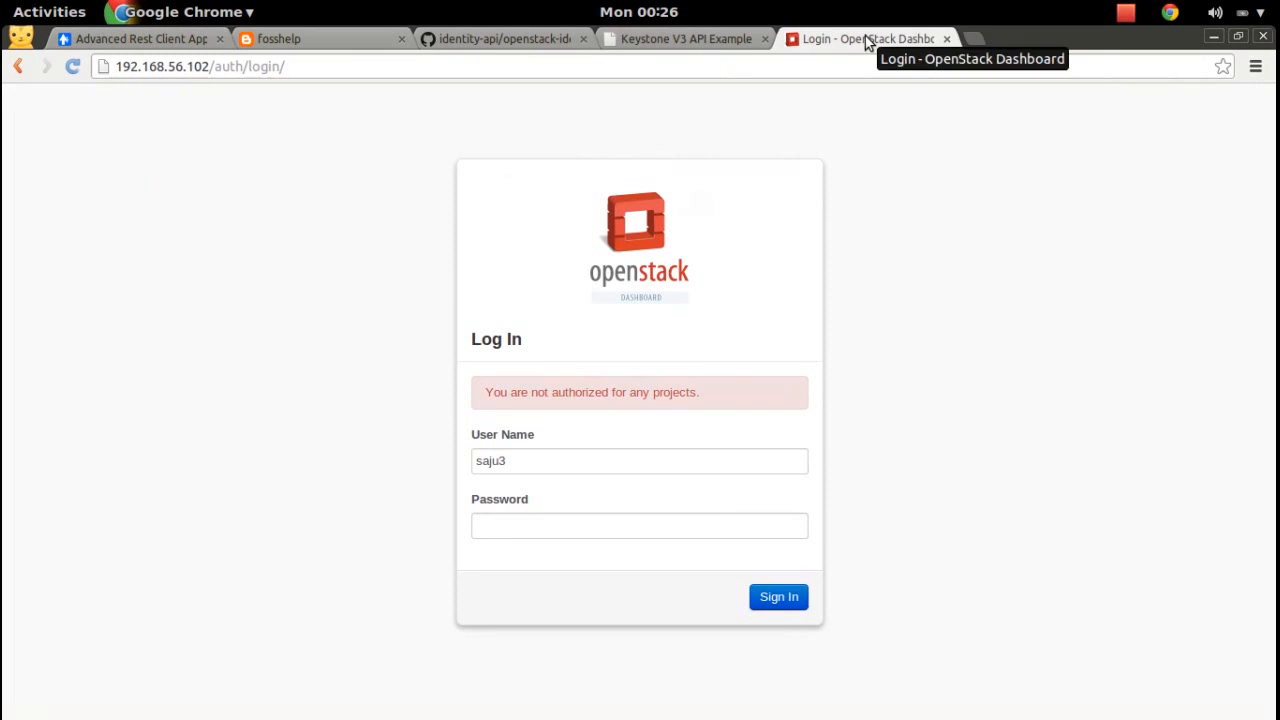
left_click(631, 523)
type("saju3")
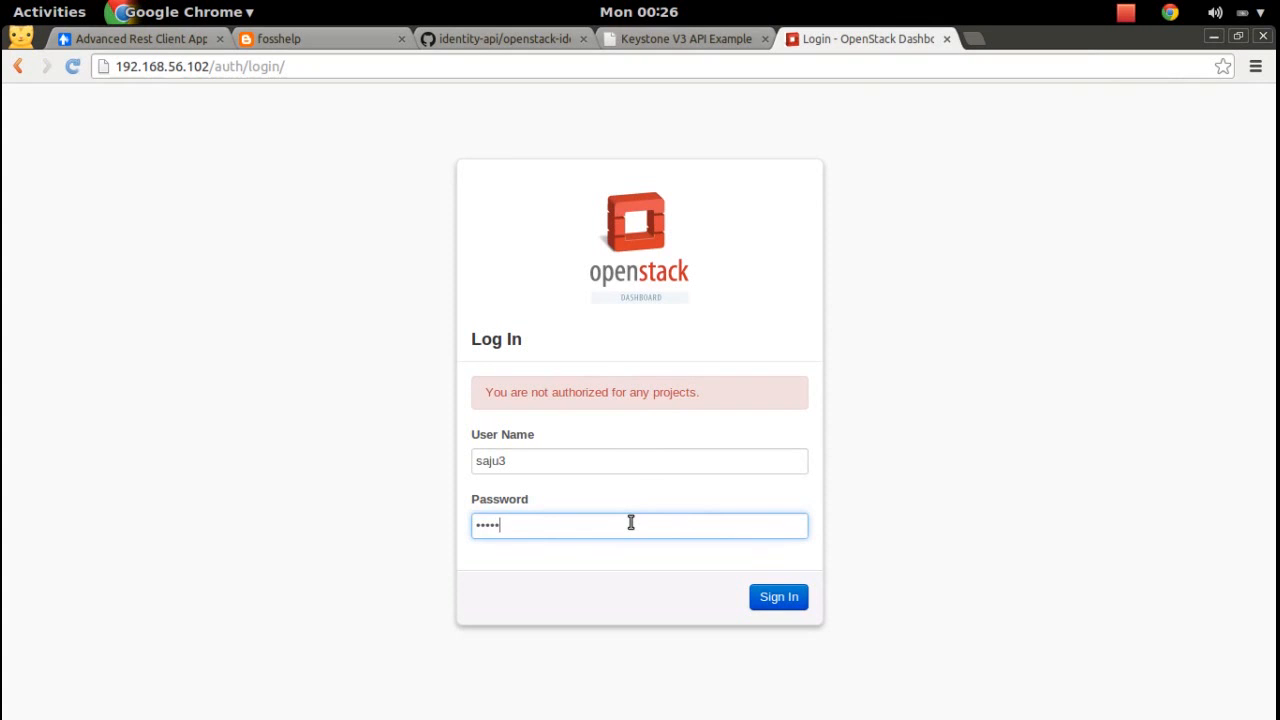
left_click(801, 601)
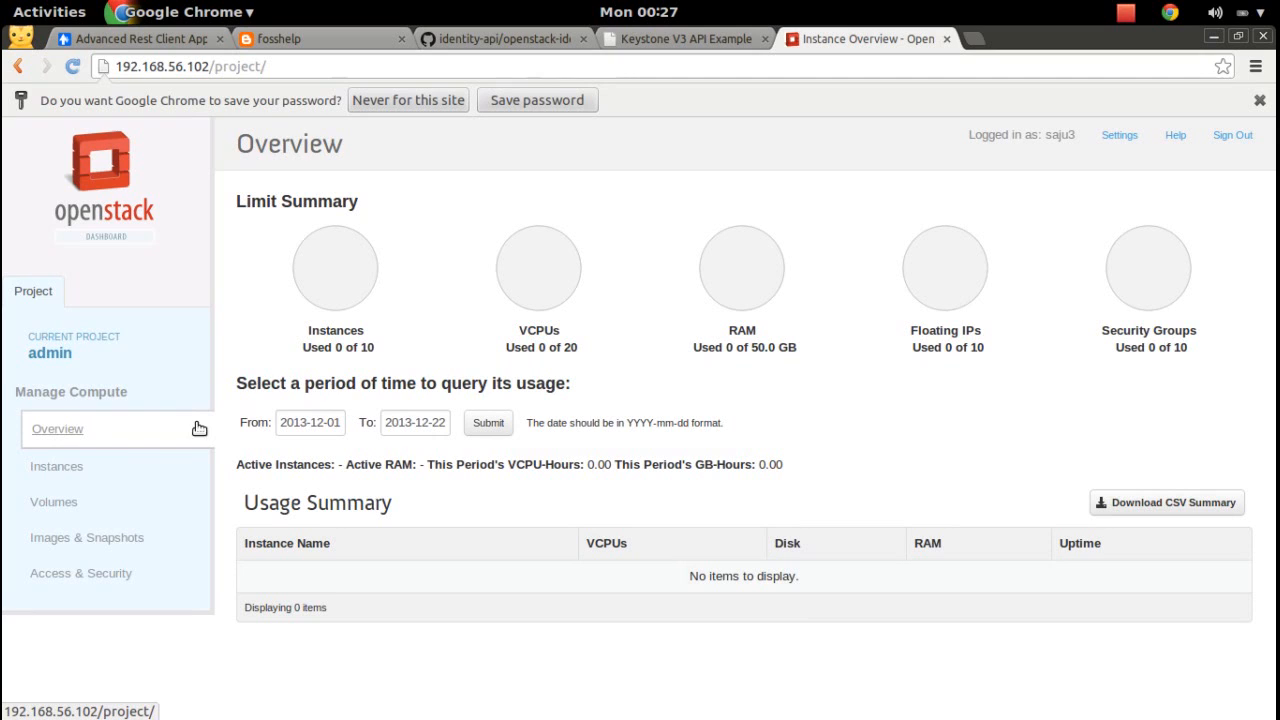
Go to Instances and start launching a new instance named vm1.
left_click(66, 470)
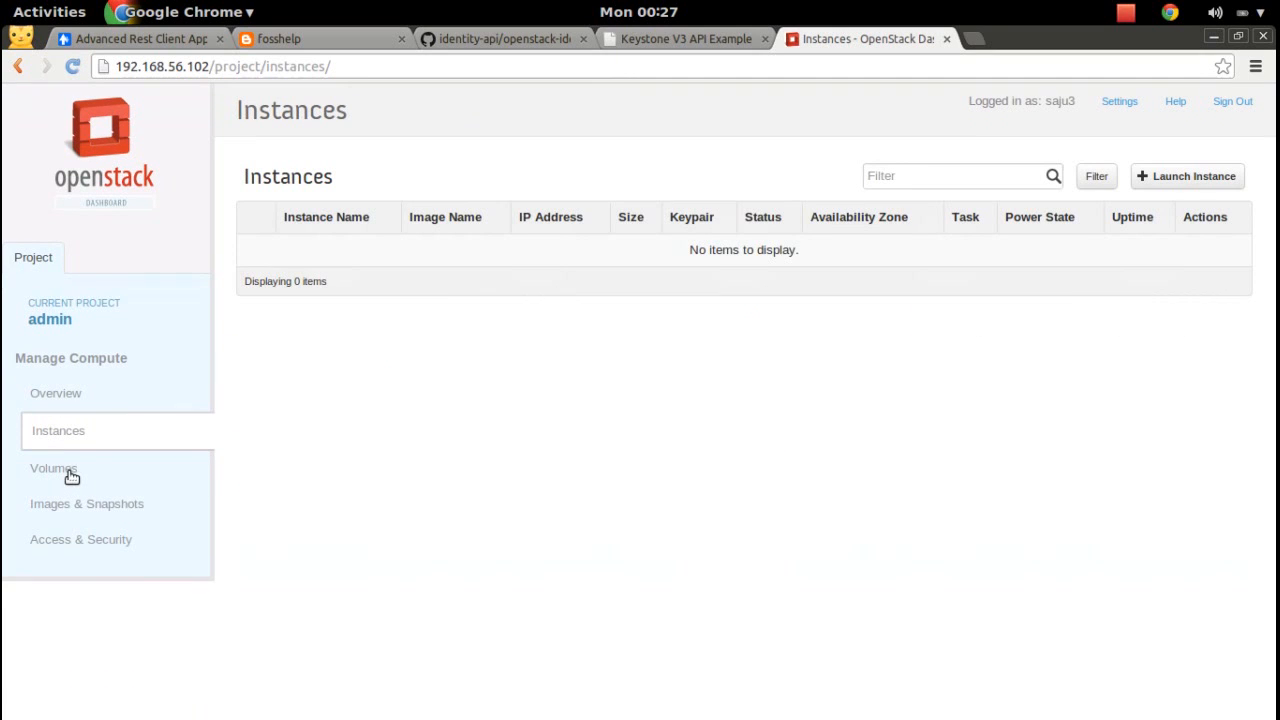
left_click(74, 479)
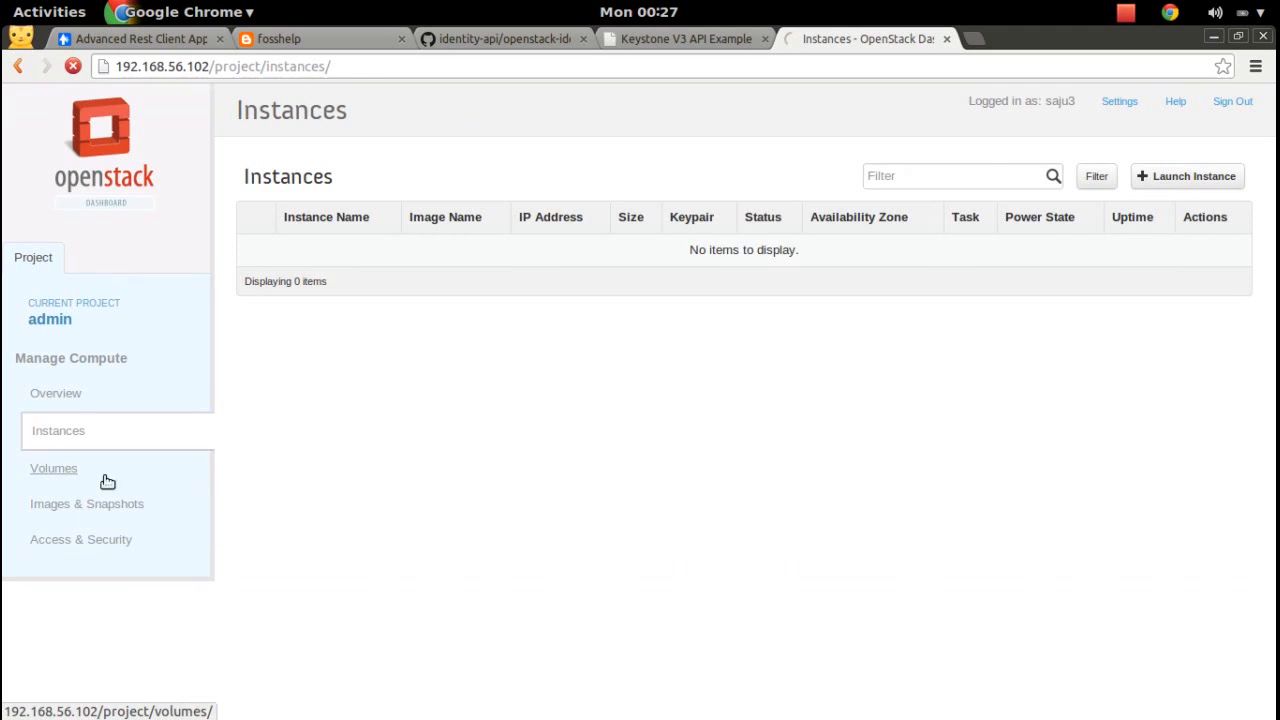
left_click(75, 433)
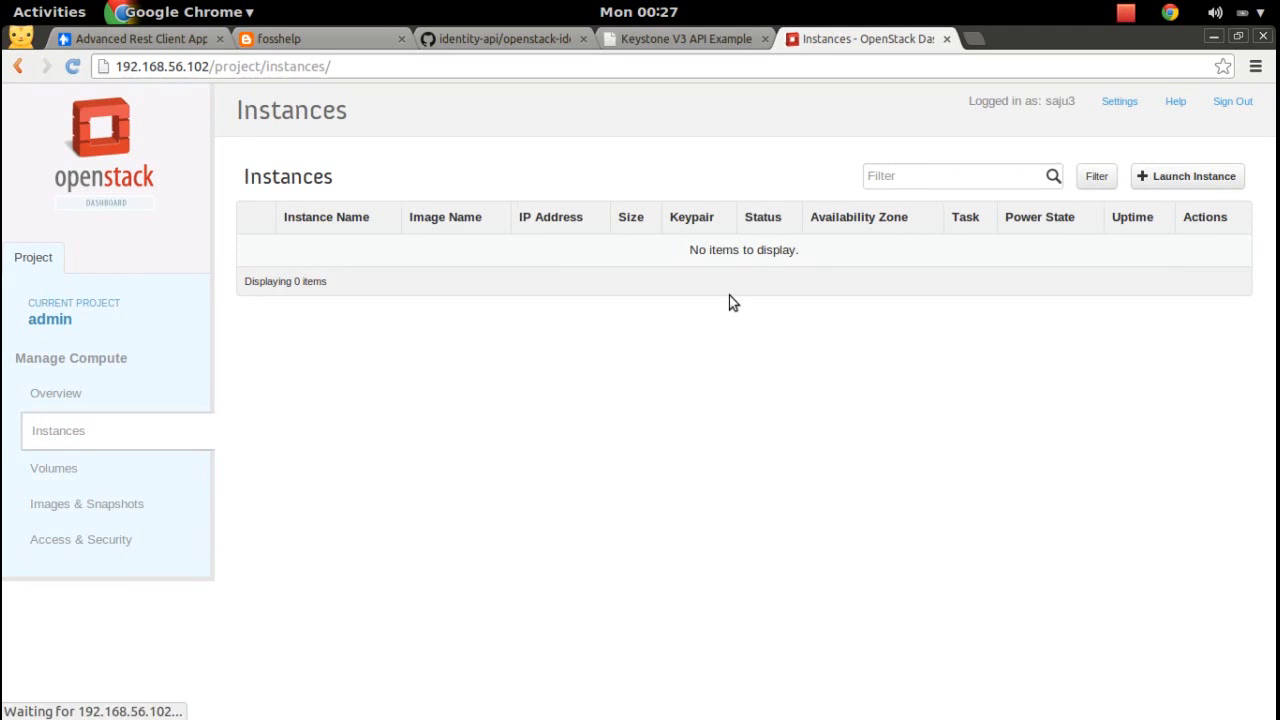
left_click(1157, 174)
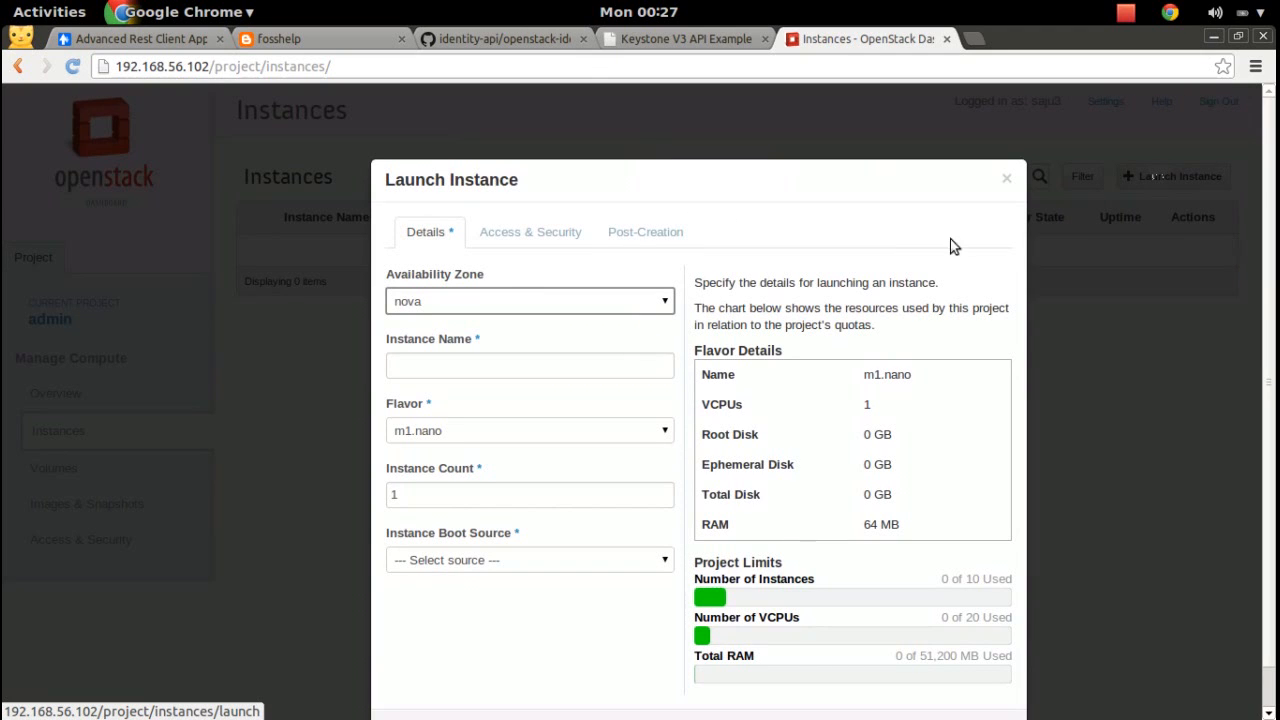
left_click(594, 369)
type("vm1")
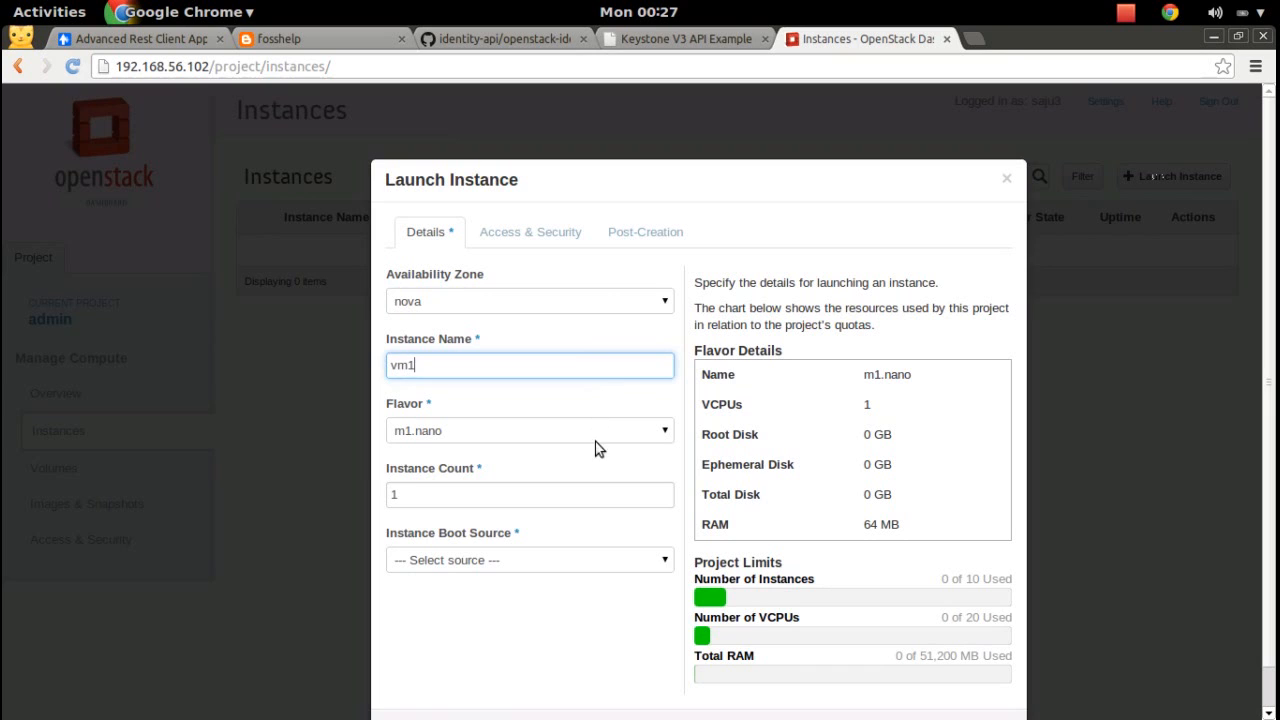
Boot vm1 from the cirros-0.3.1-x86_64-uec image and launch it.
left_click(563, 560)
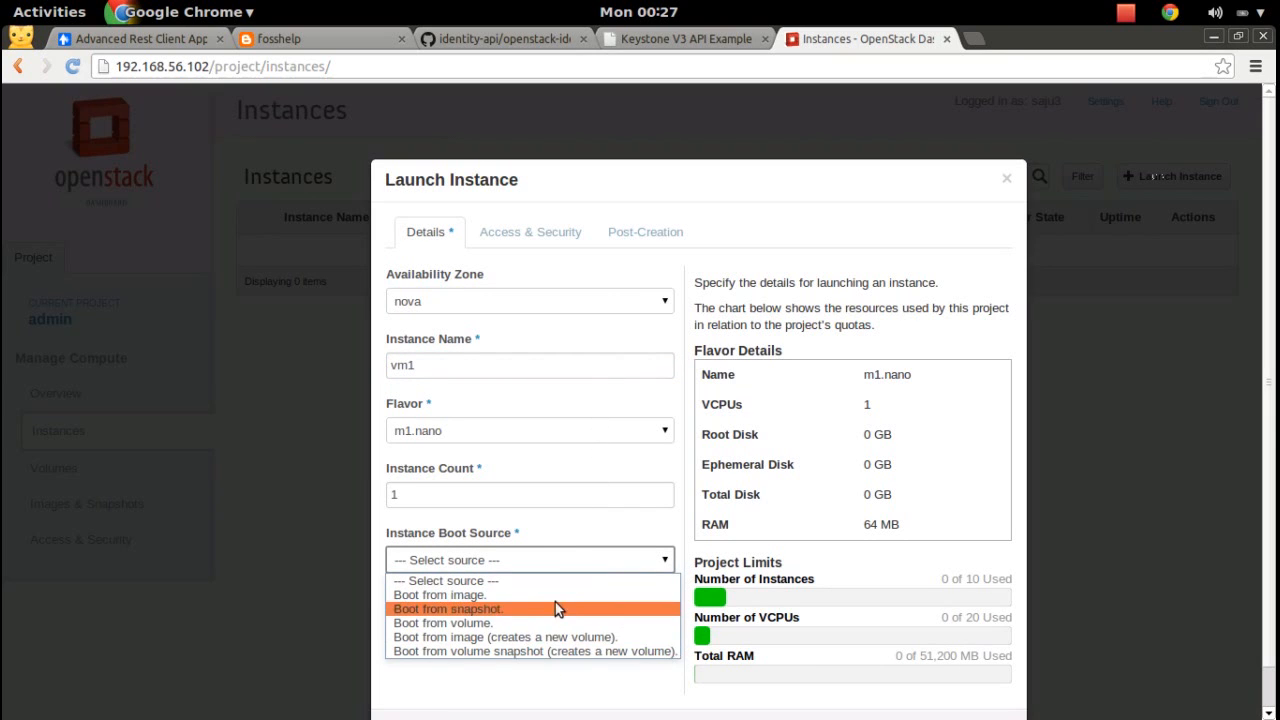
left_click(560, 600)
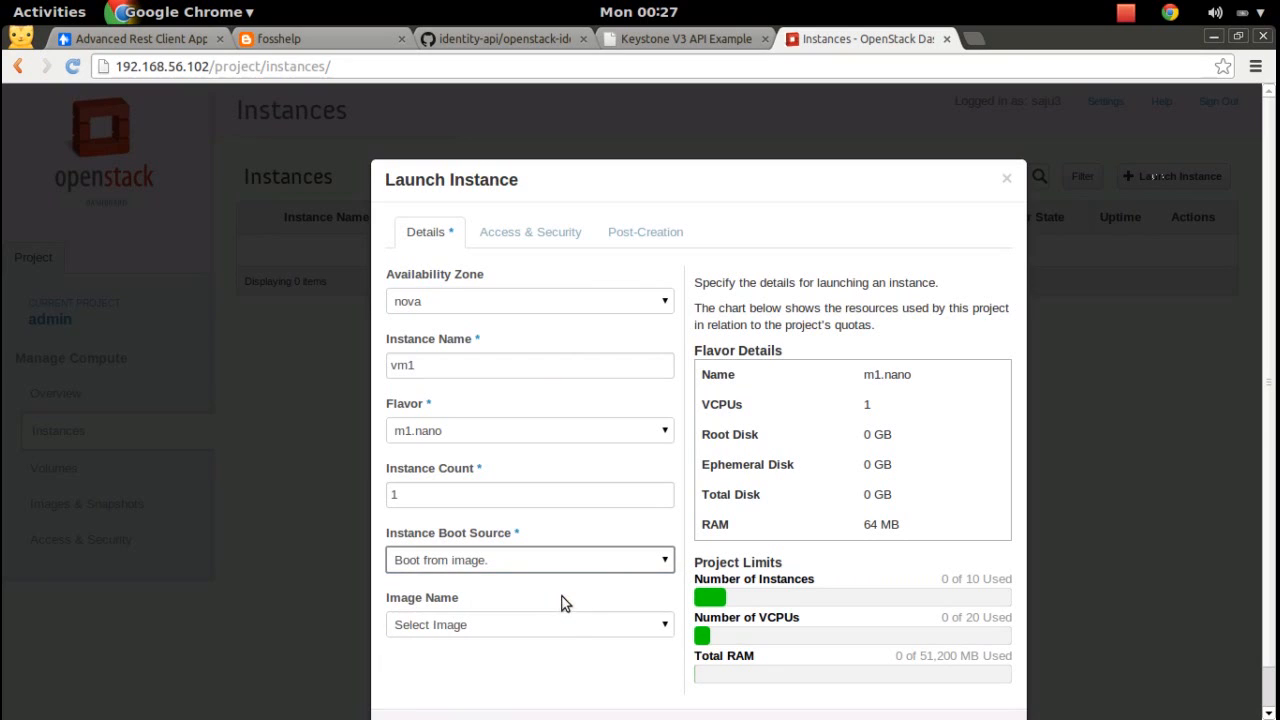
left_click(555, 632)
left_click(551, 674)
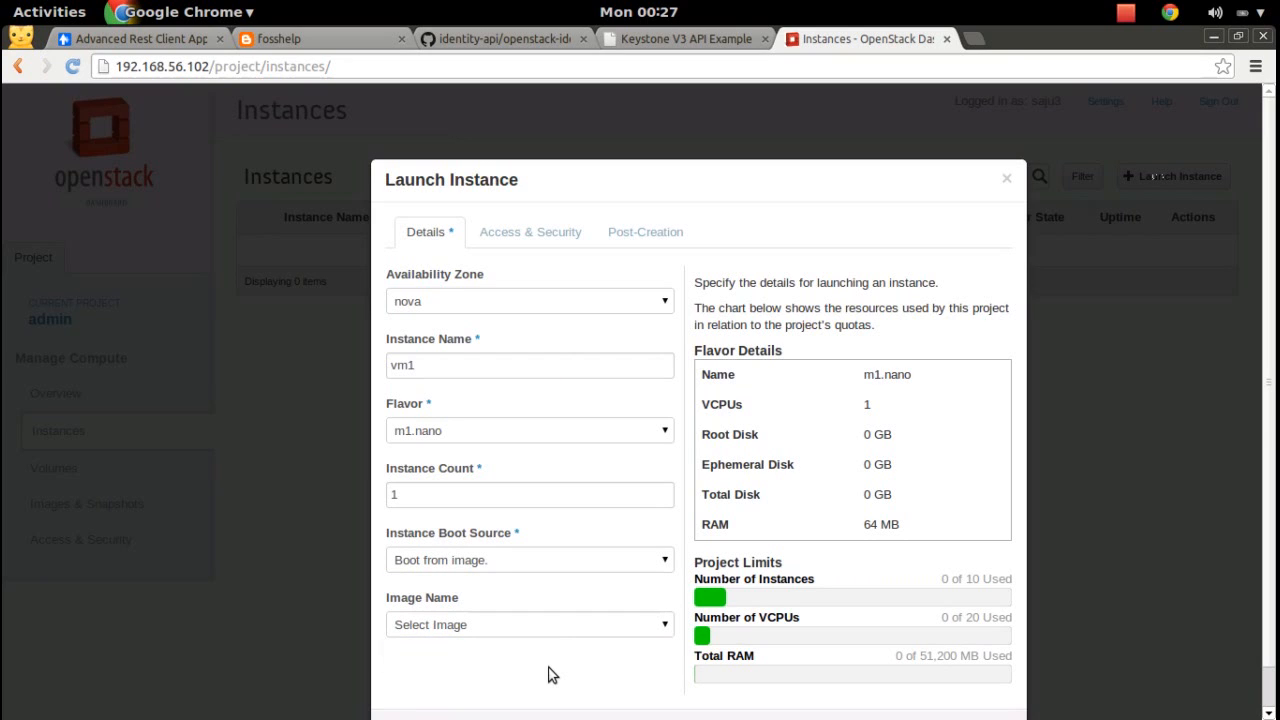
left_click(559, 626)
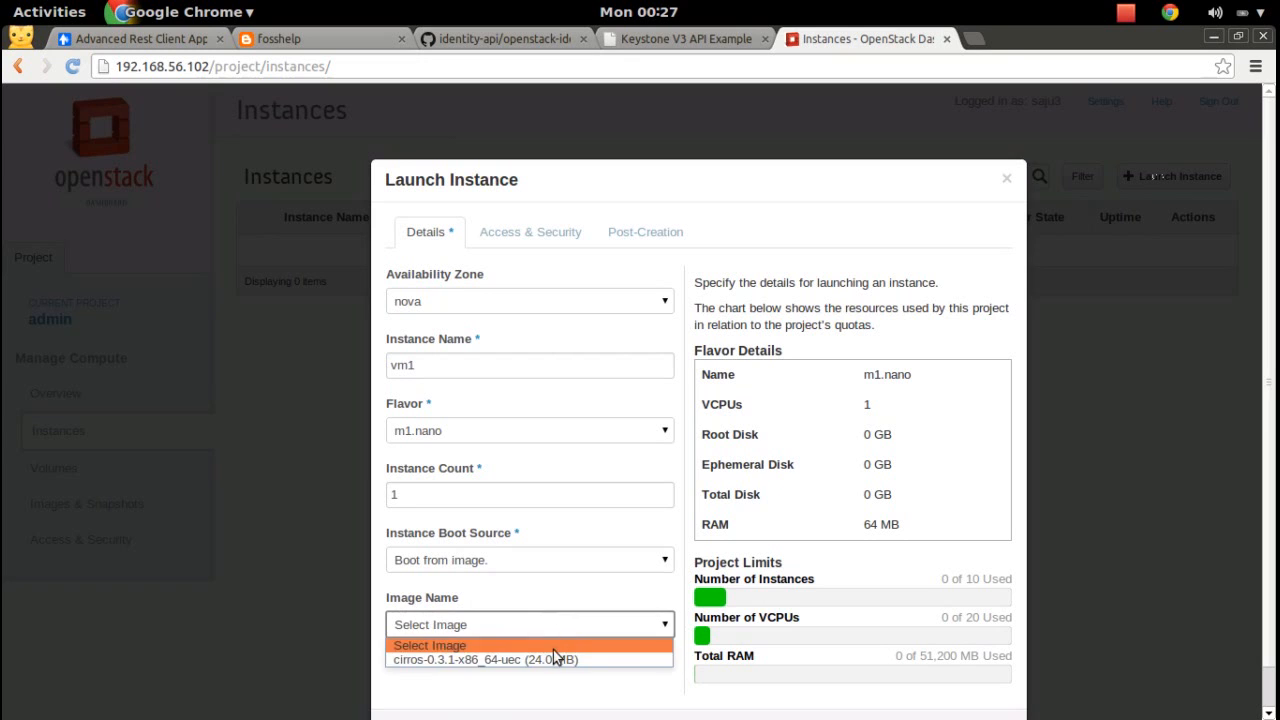
left_click(553, 660)
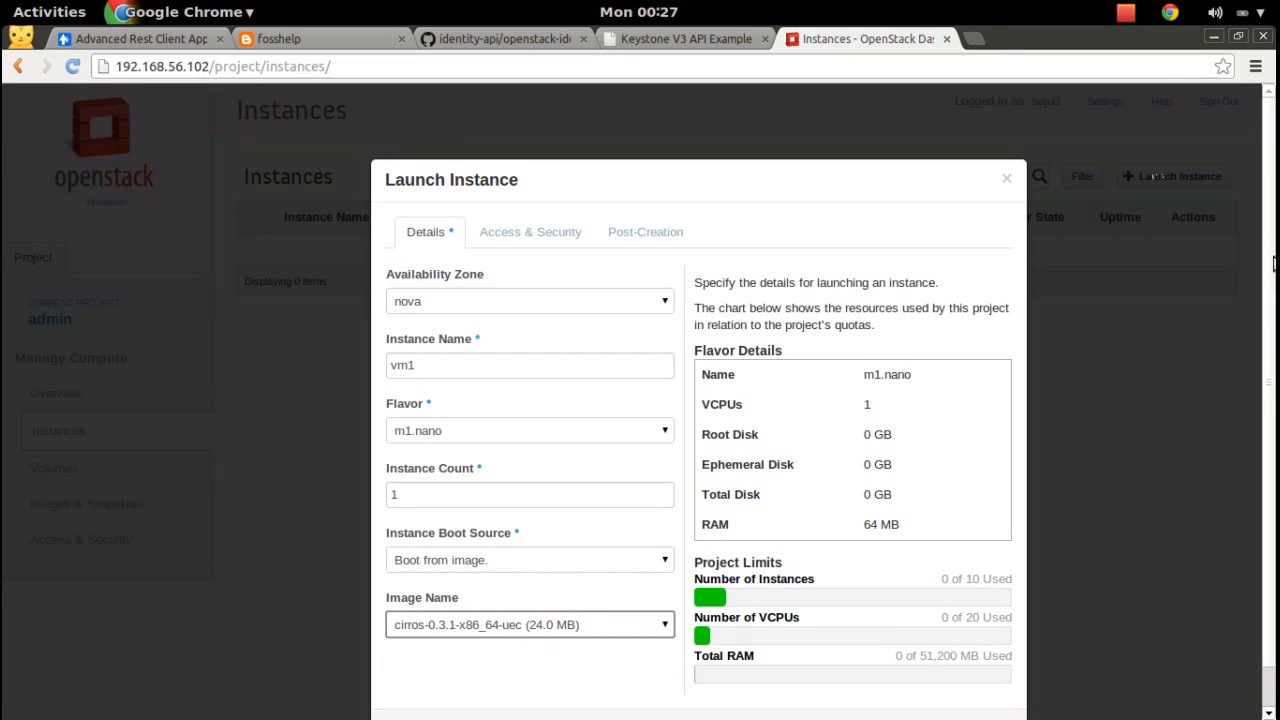
scroll(1145, 577, "down", 1)
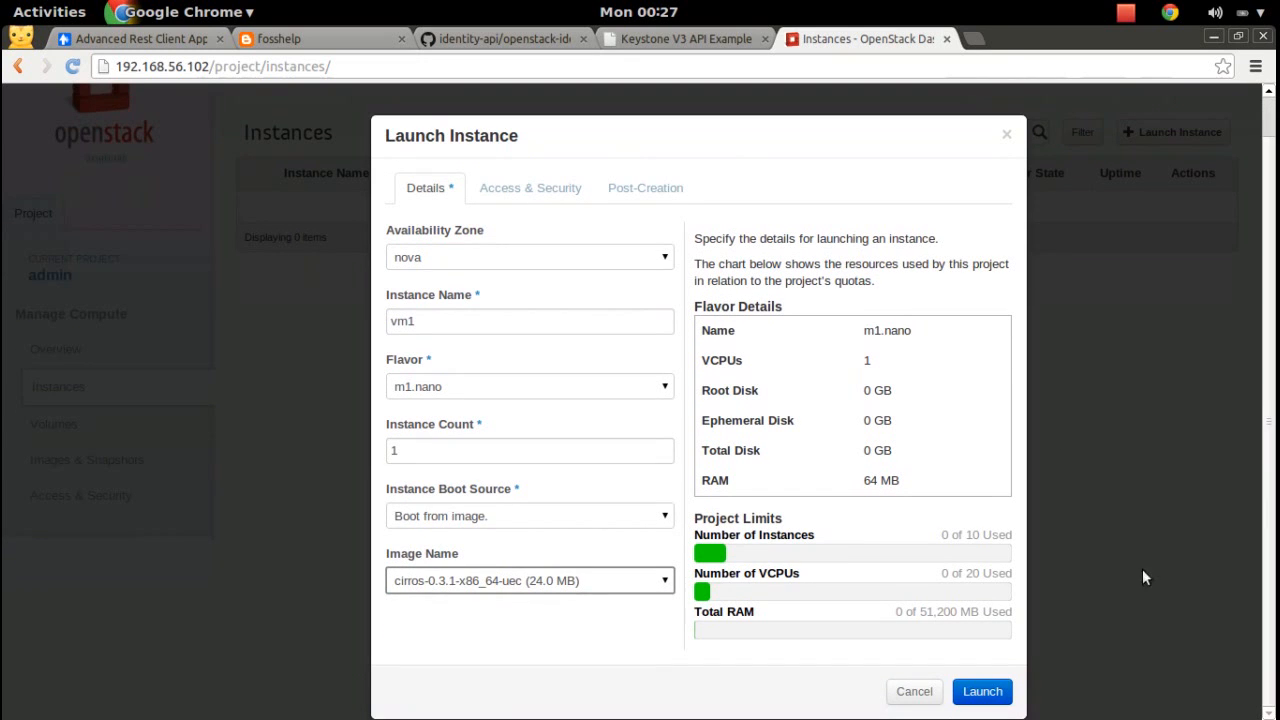
left_click(980, 691)
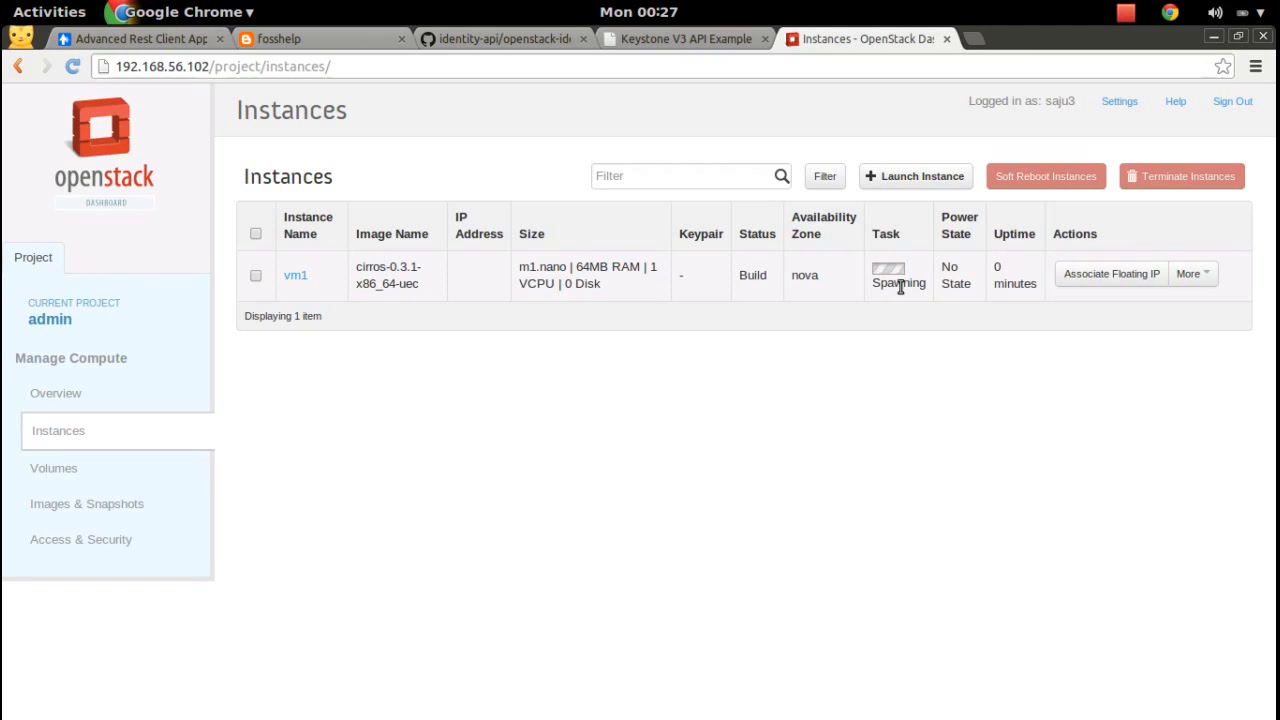
key("super")
Bring the VirtualBox VM window forward and unlock the guest session with its password.
left_click(1190, 251)
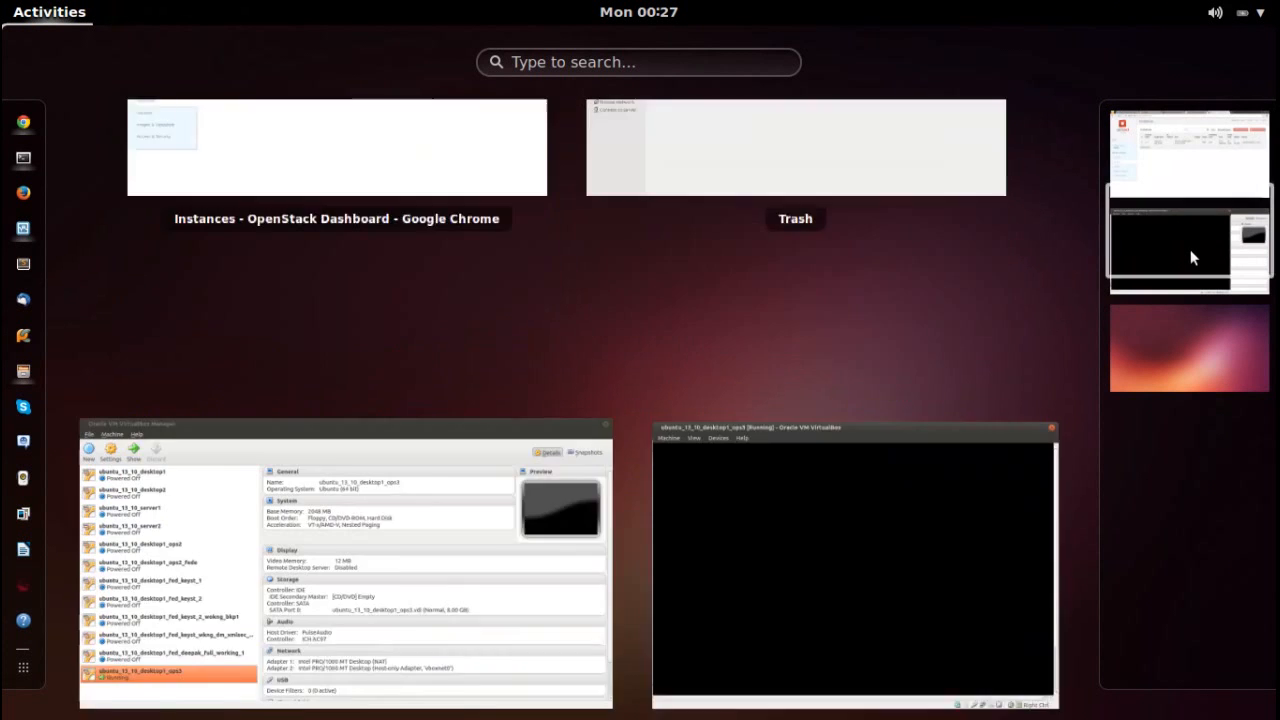
left_click(814, 317)
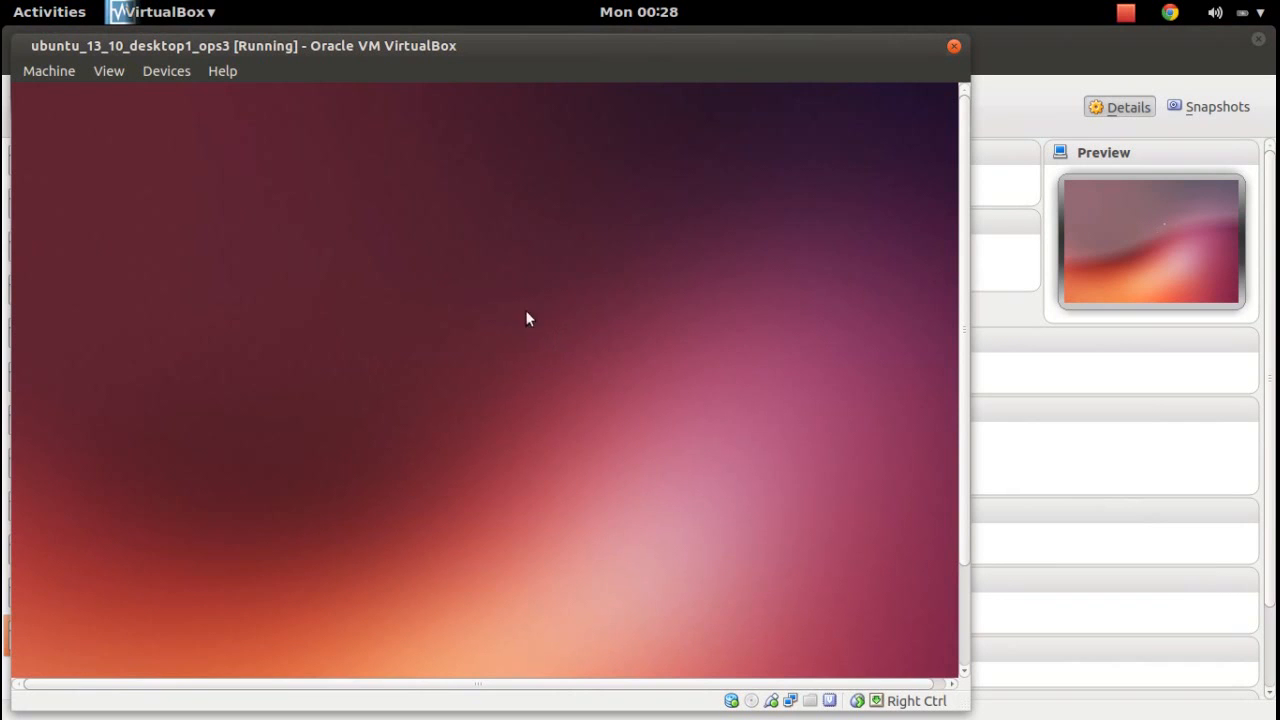
key("super")
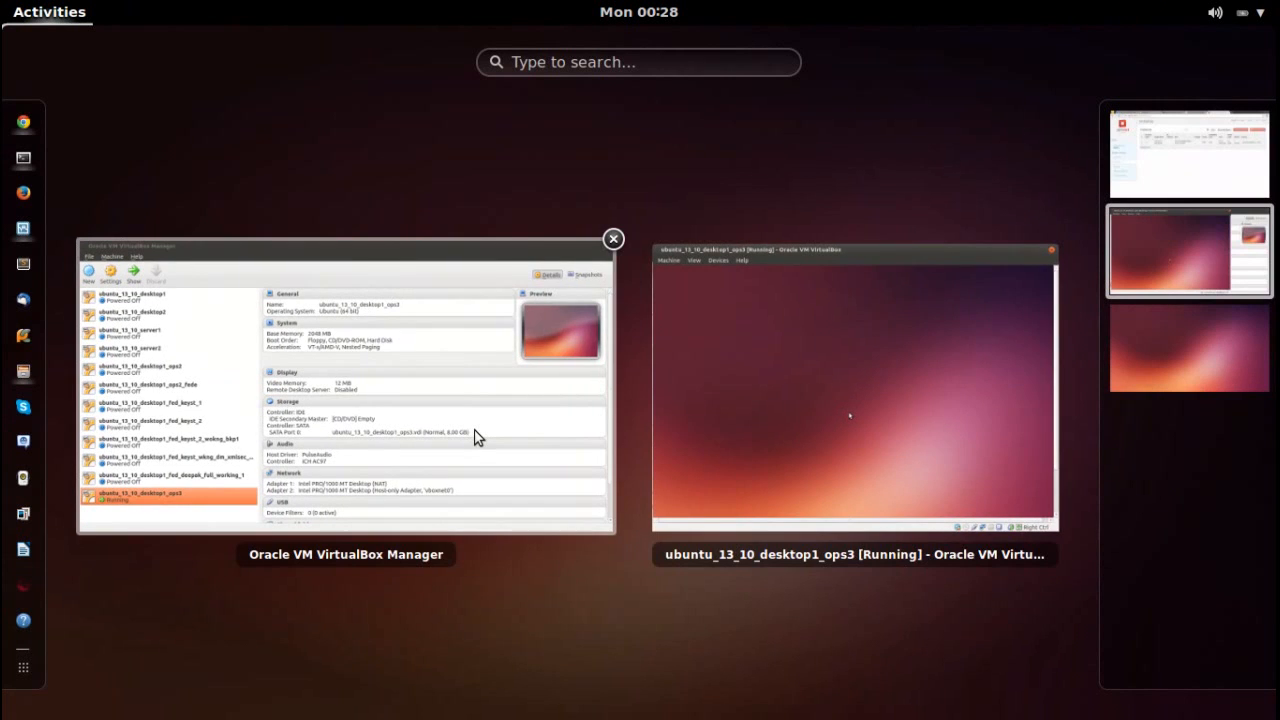
left_click(892, 394)
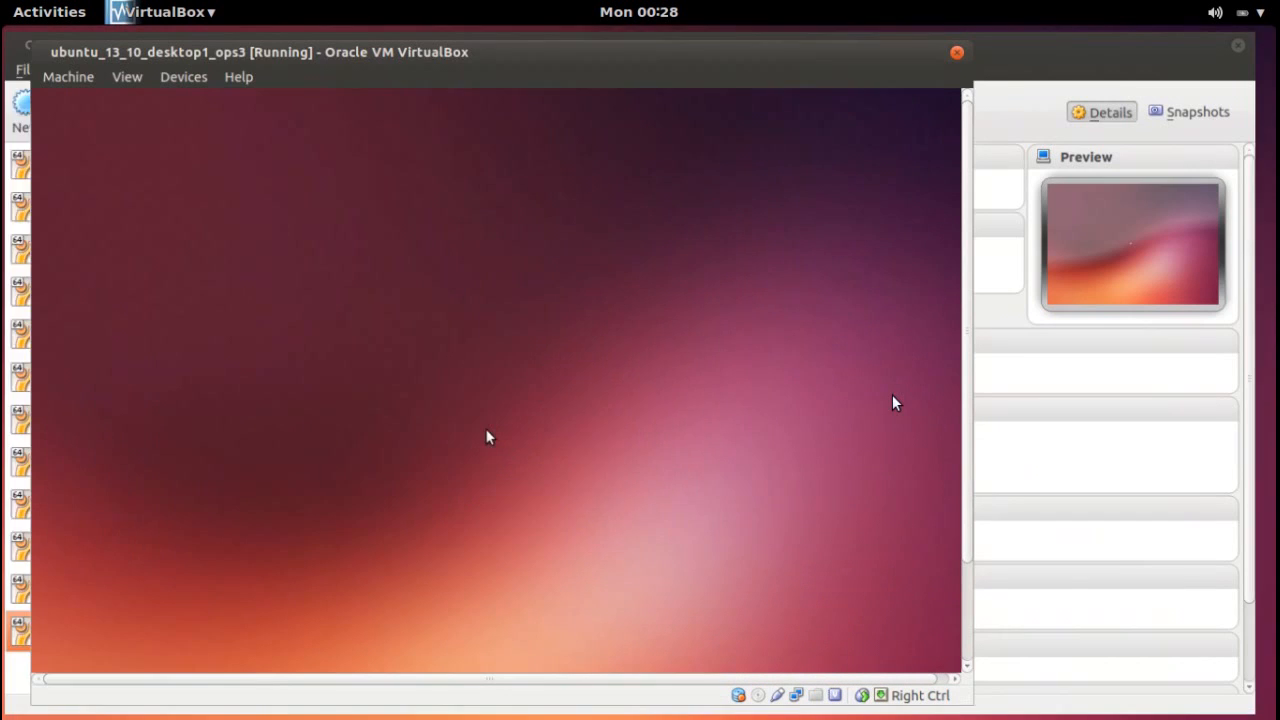
type("***")
key("Return")
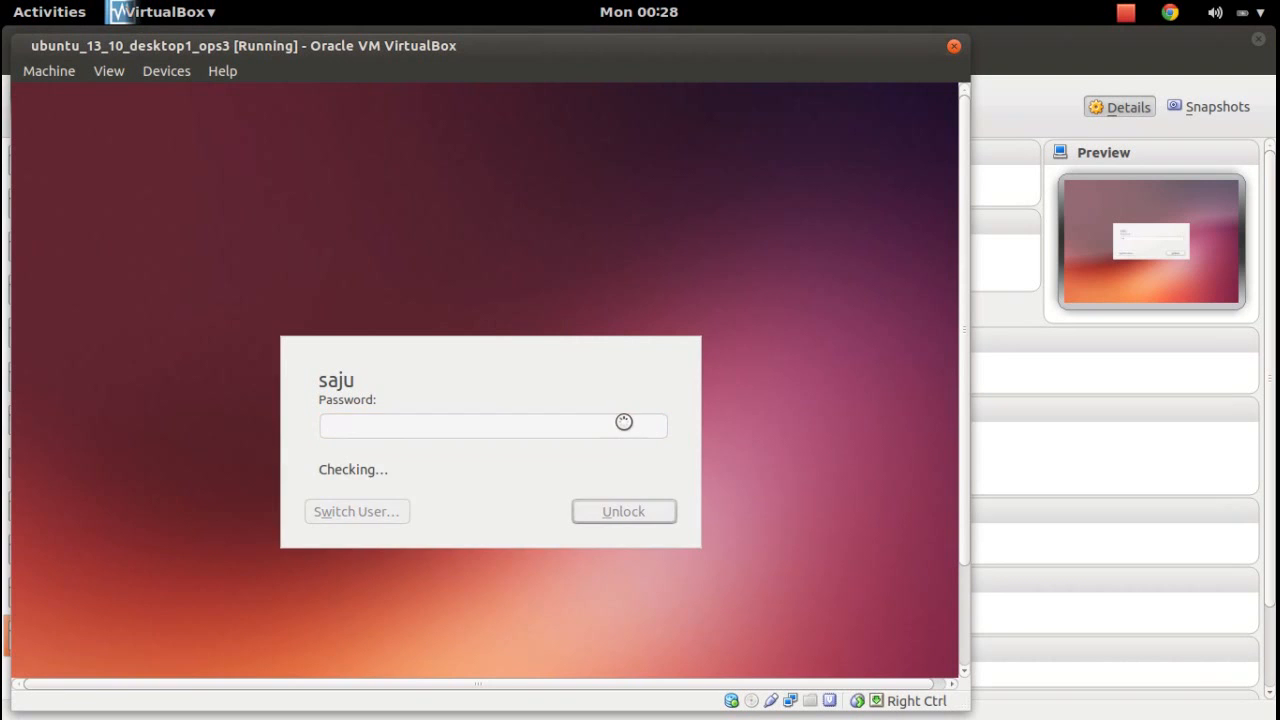
key("super")
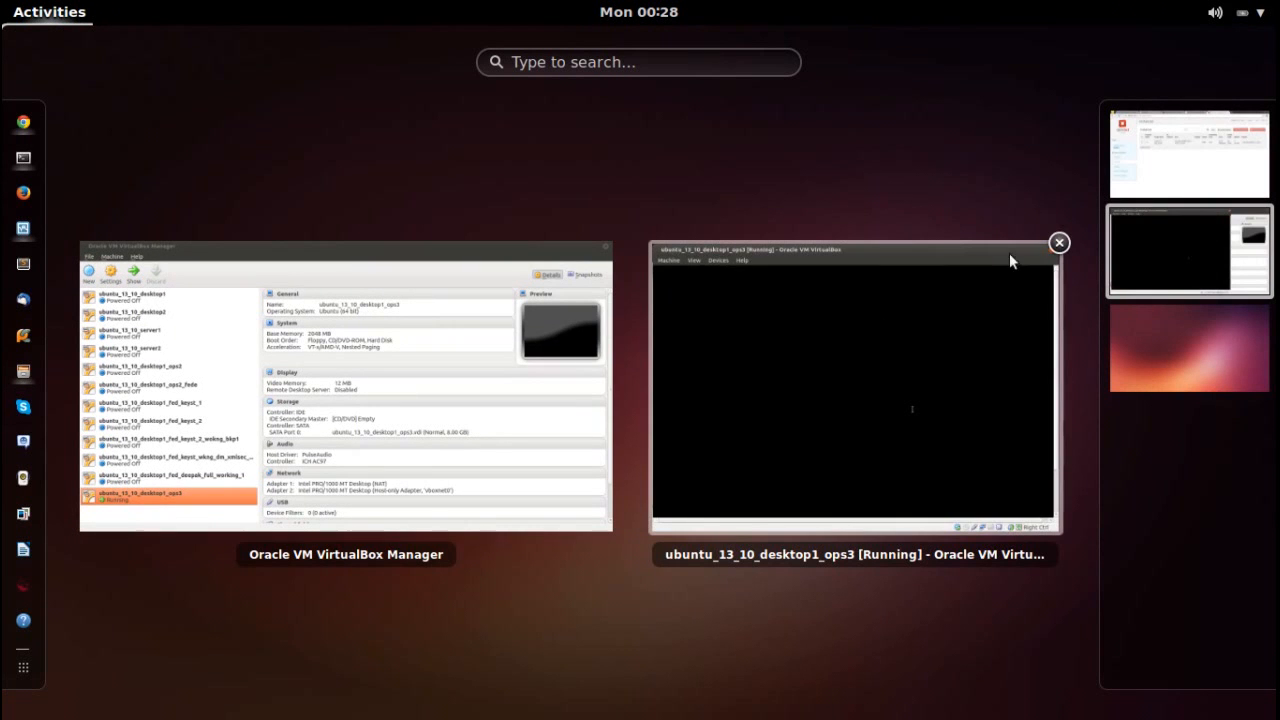
Return to the dashboard and reload the Instances page to check vm1's status.
left_click(1133, 192)
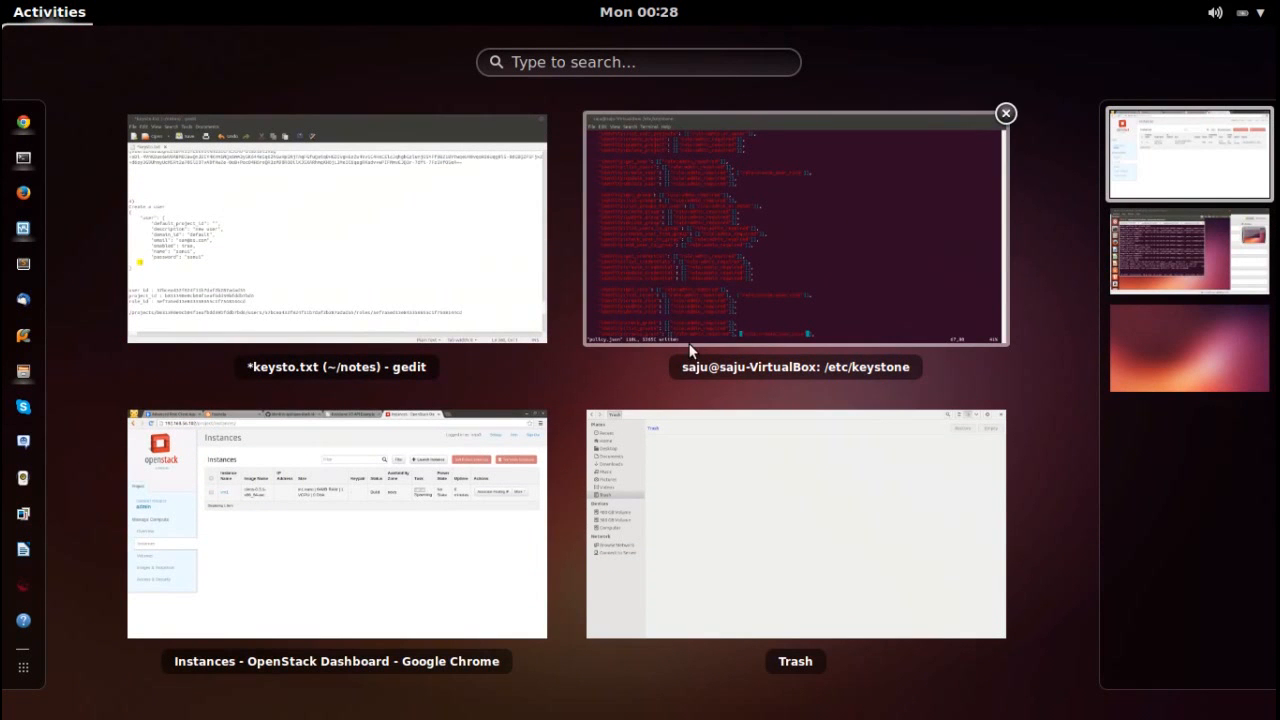
left_click(415, 563)
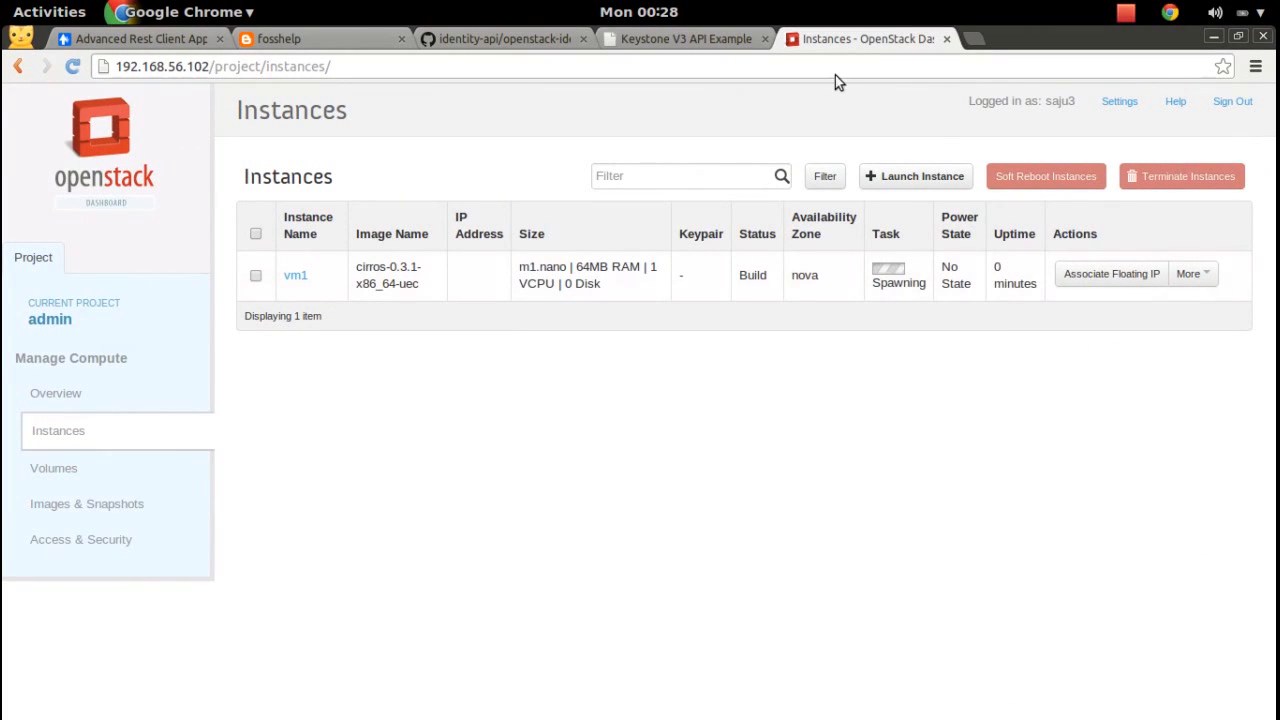
left_click(72, 66)
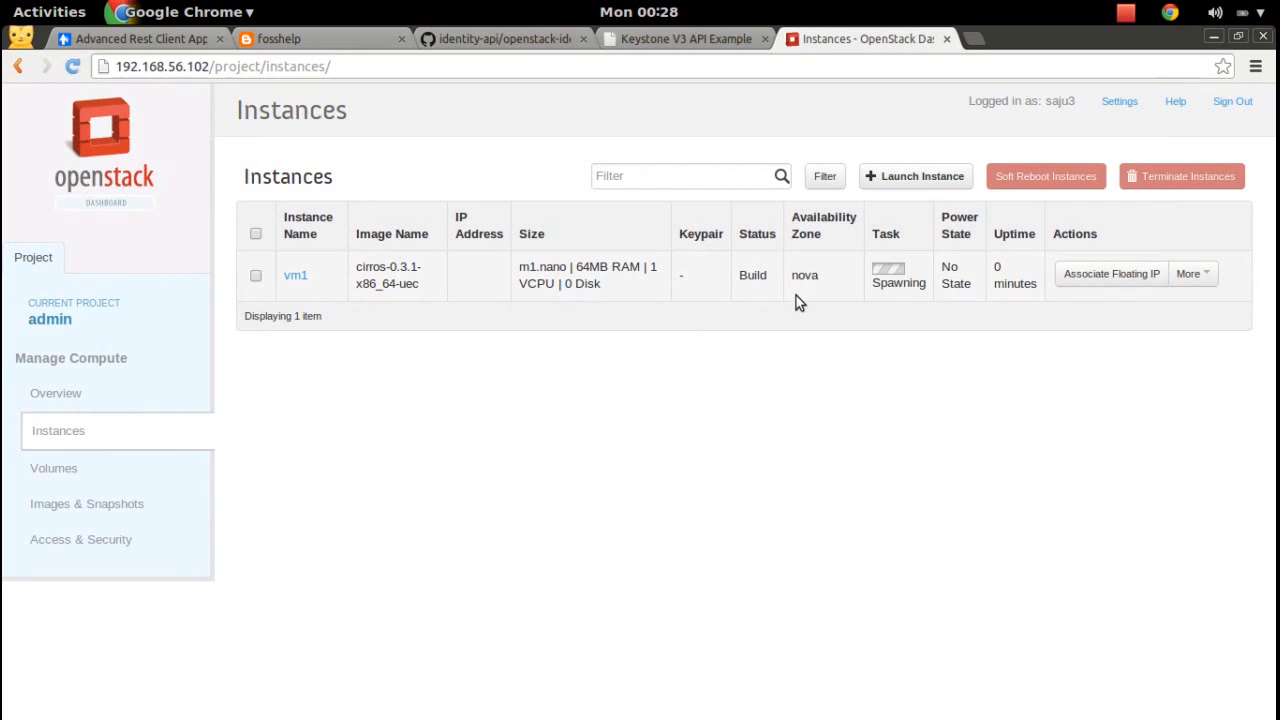
key("super")
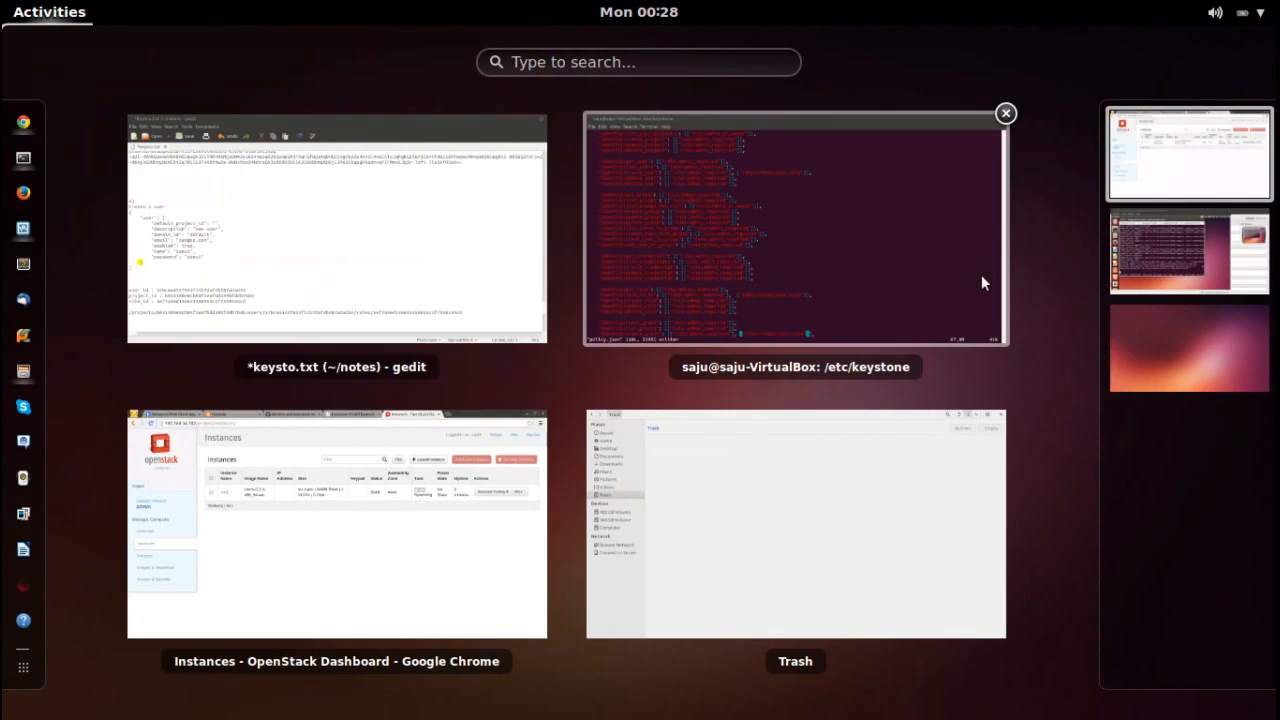
In the VM's devstack screen session, view the horizon log, then jump to window 3 (g-reg).
left_click(1199, 257)
left_click(741, 443)
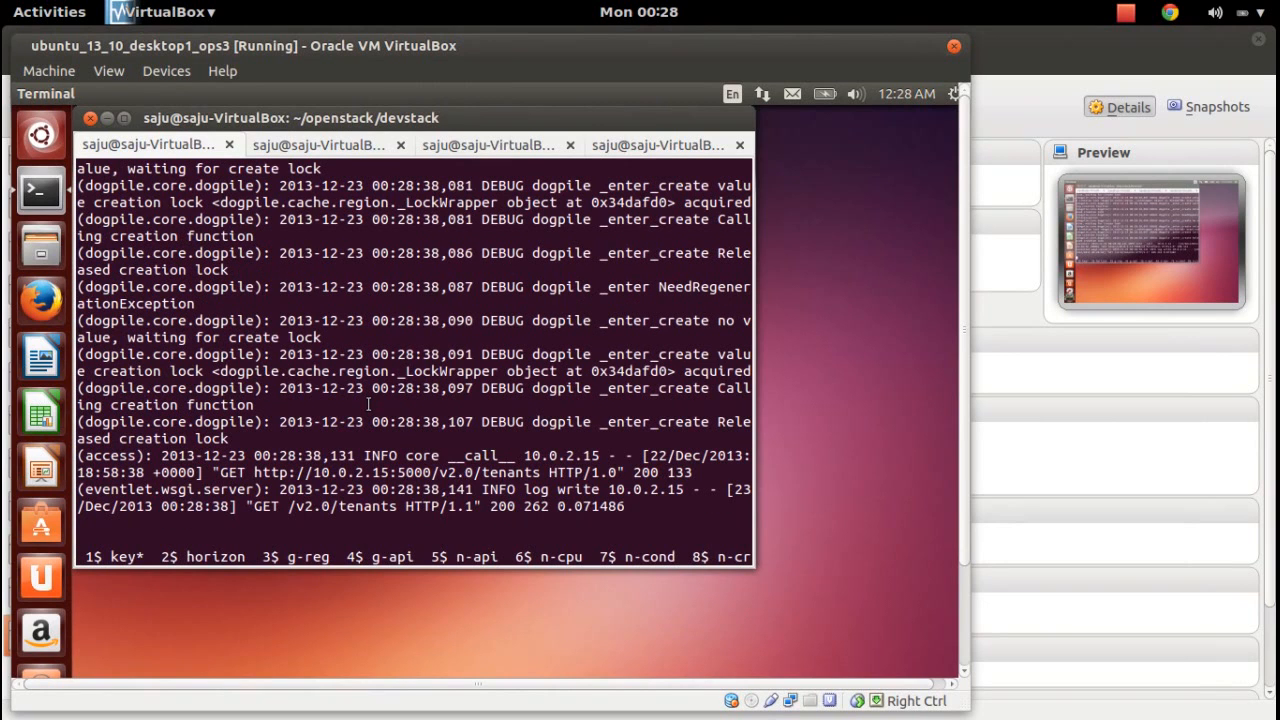
key("Left")
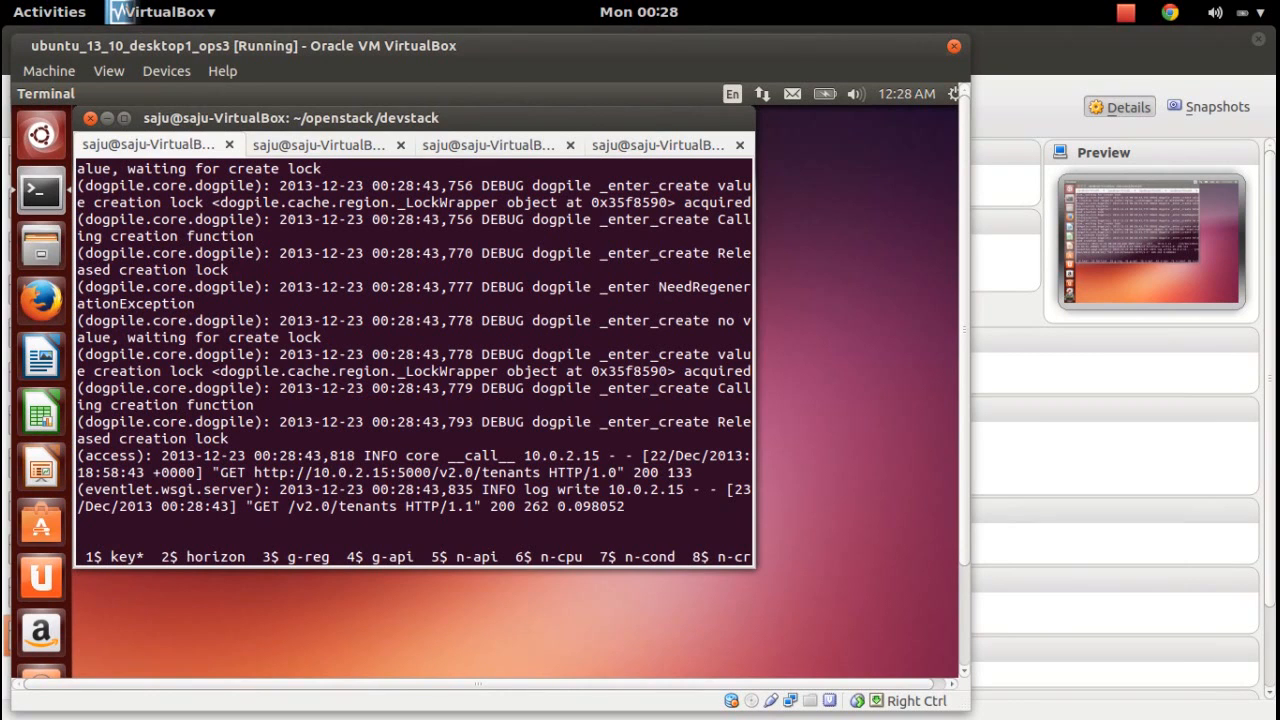
key("ctrl+a")
key("n")
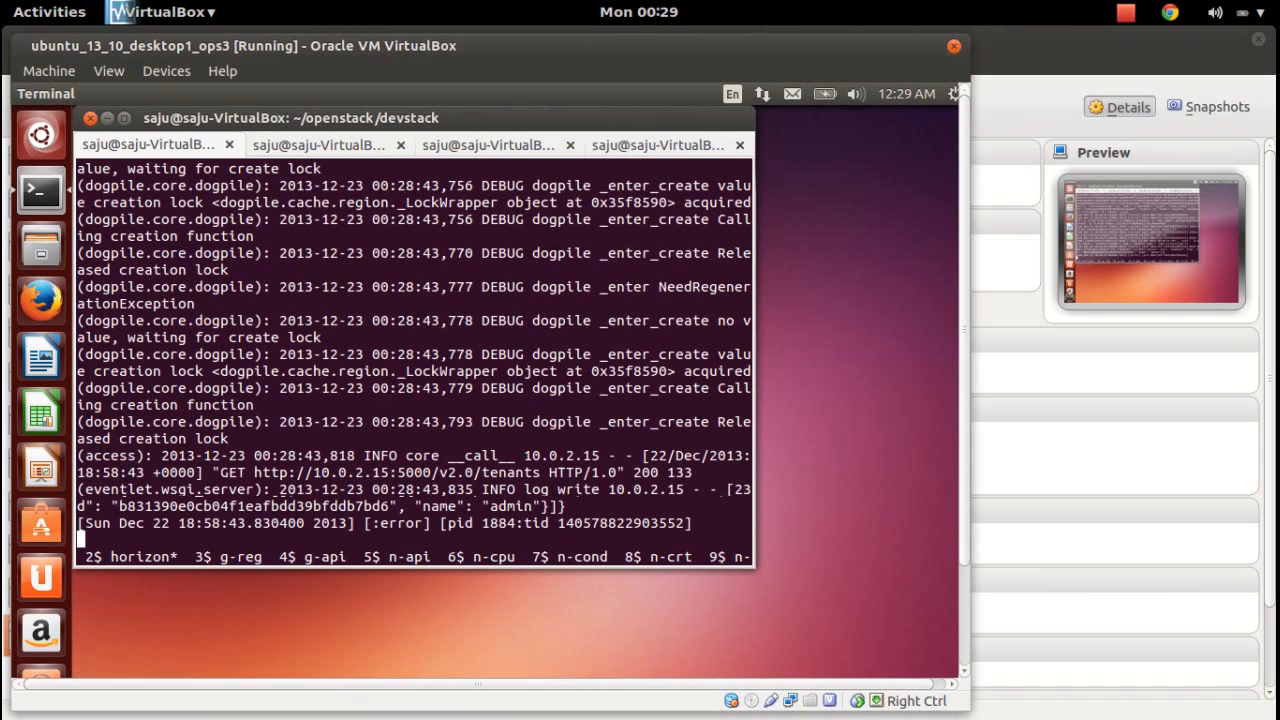
type("3")
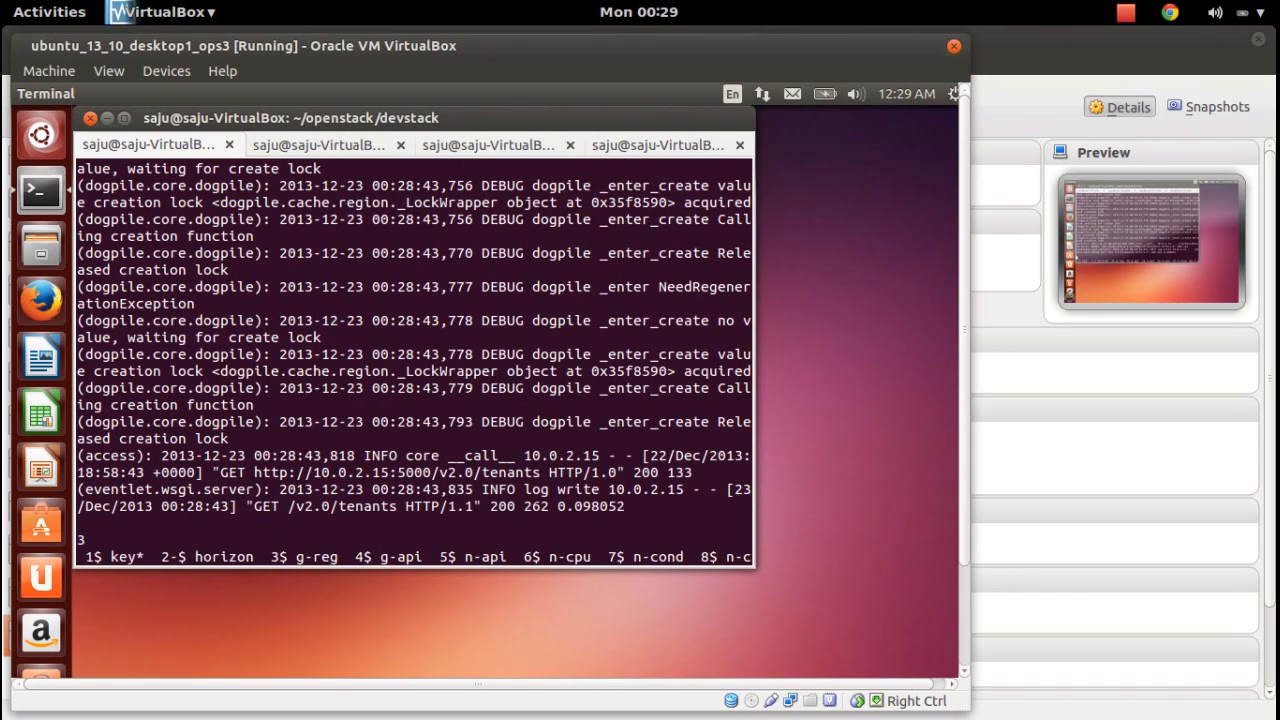
key("Return")
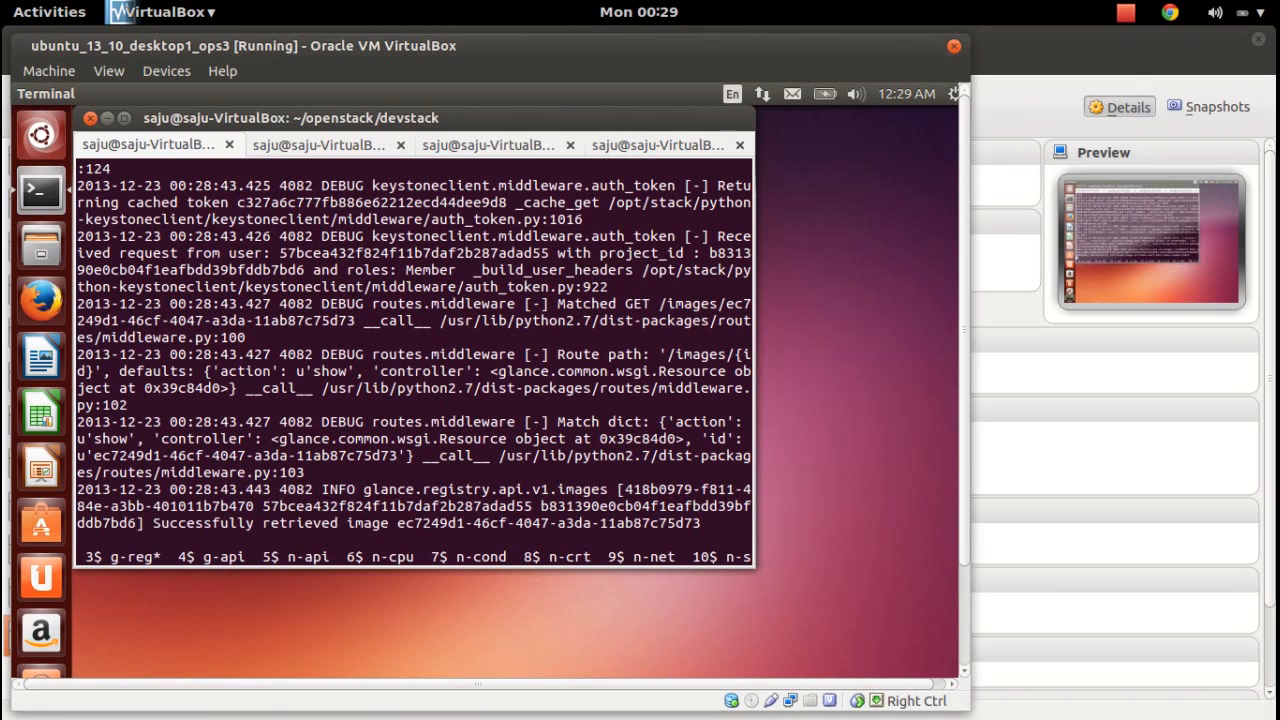
Cycle through the g-api, n-api, n-cpu, n-cond, n-crt and n-net logs, then return to horizon.
key("ctrl+a")
key("n")
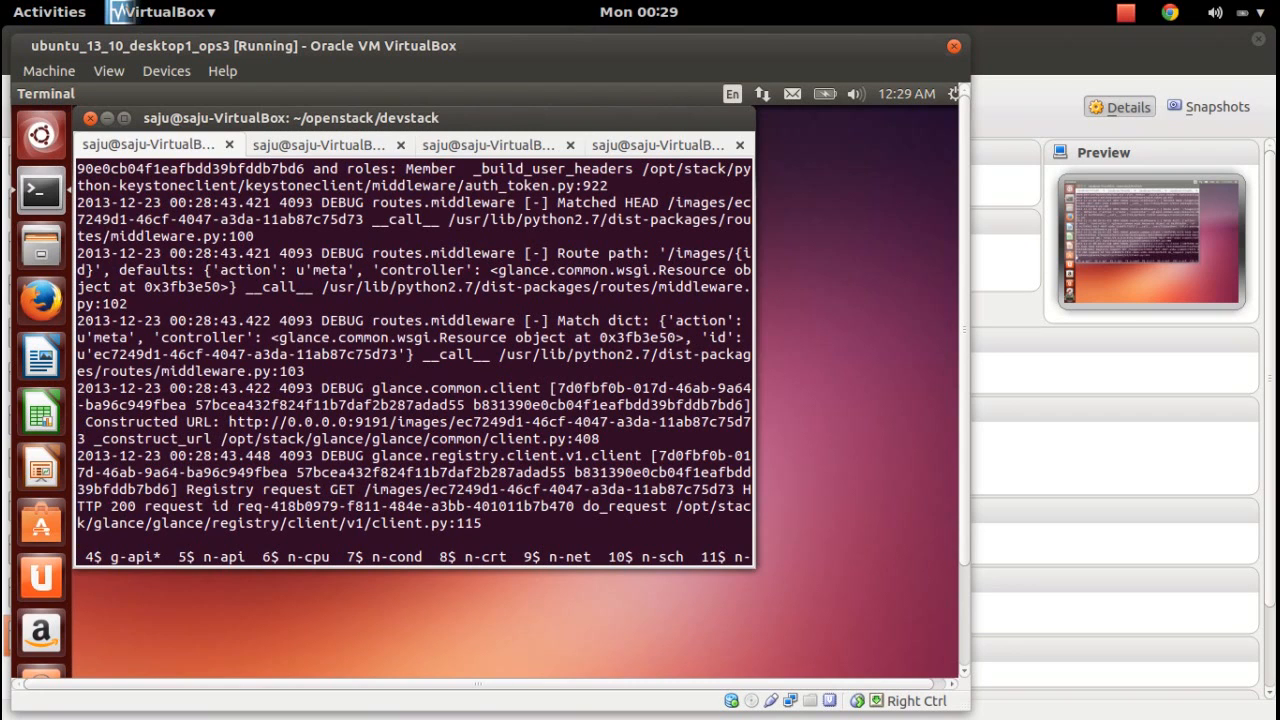
key("ctrl+a")
key("n")
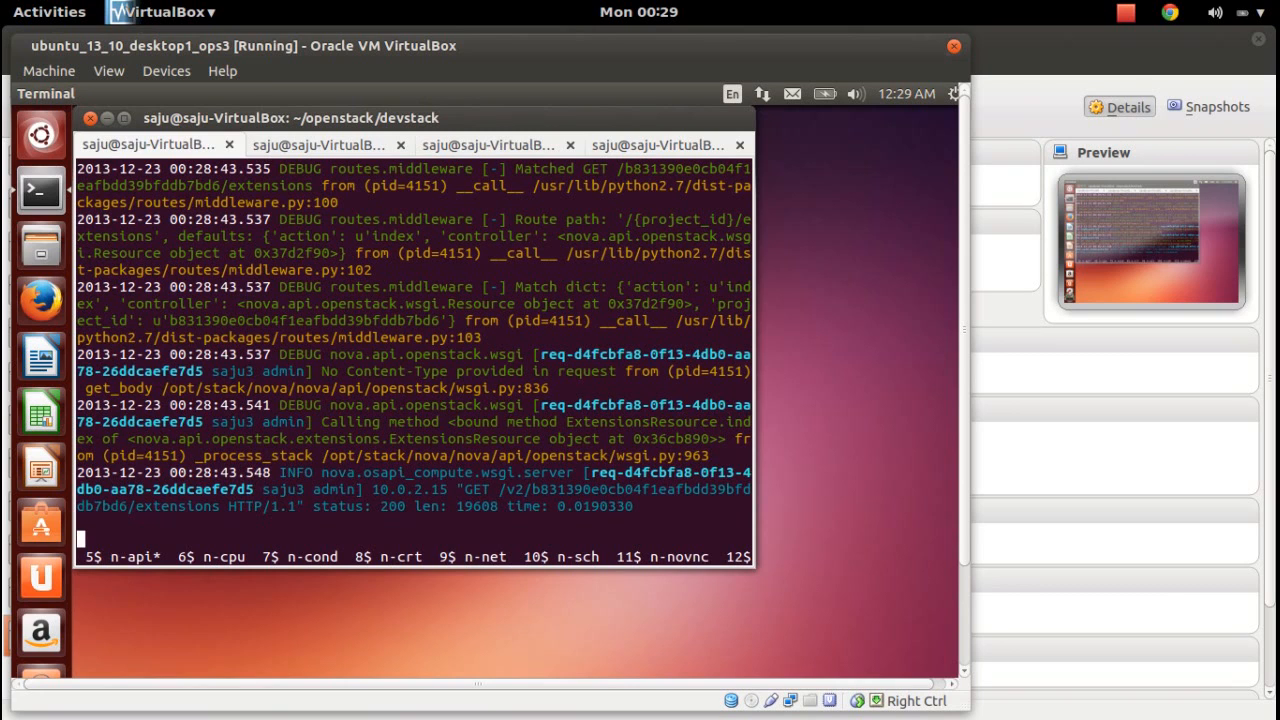
key("ctrl+a")
key("n")
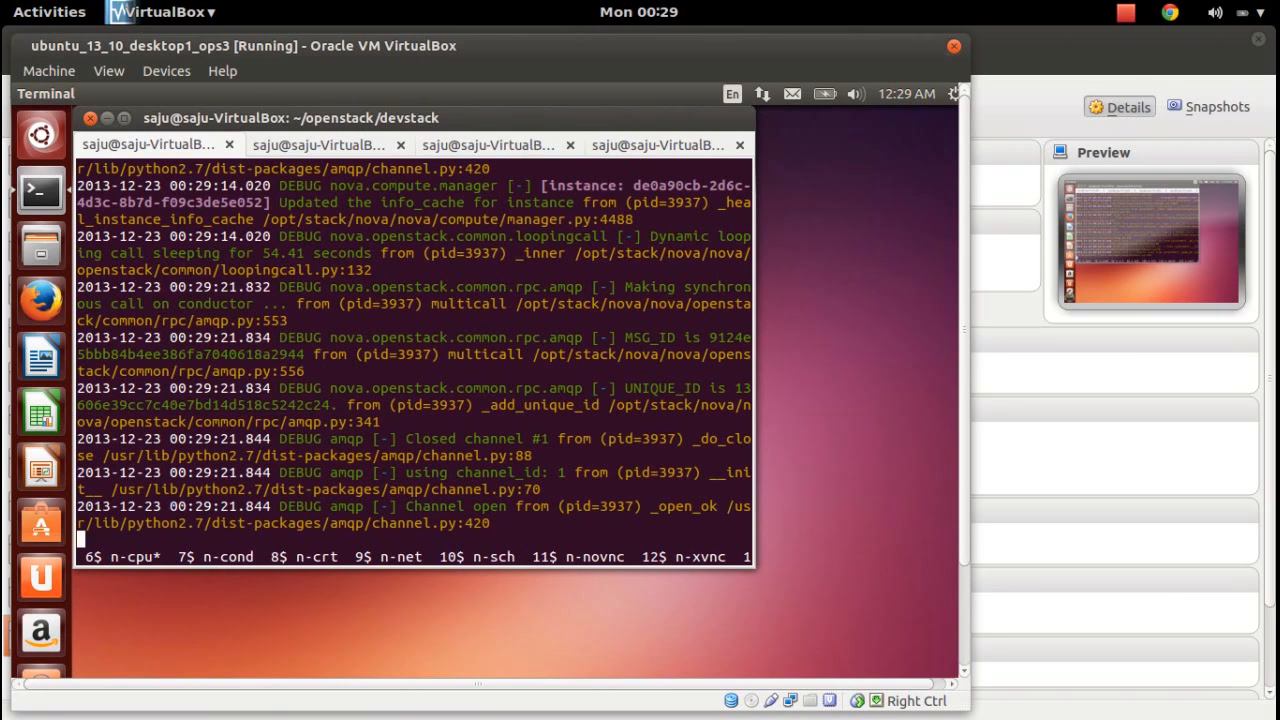
key("ctrl+a")
key("n")
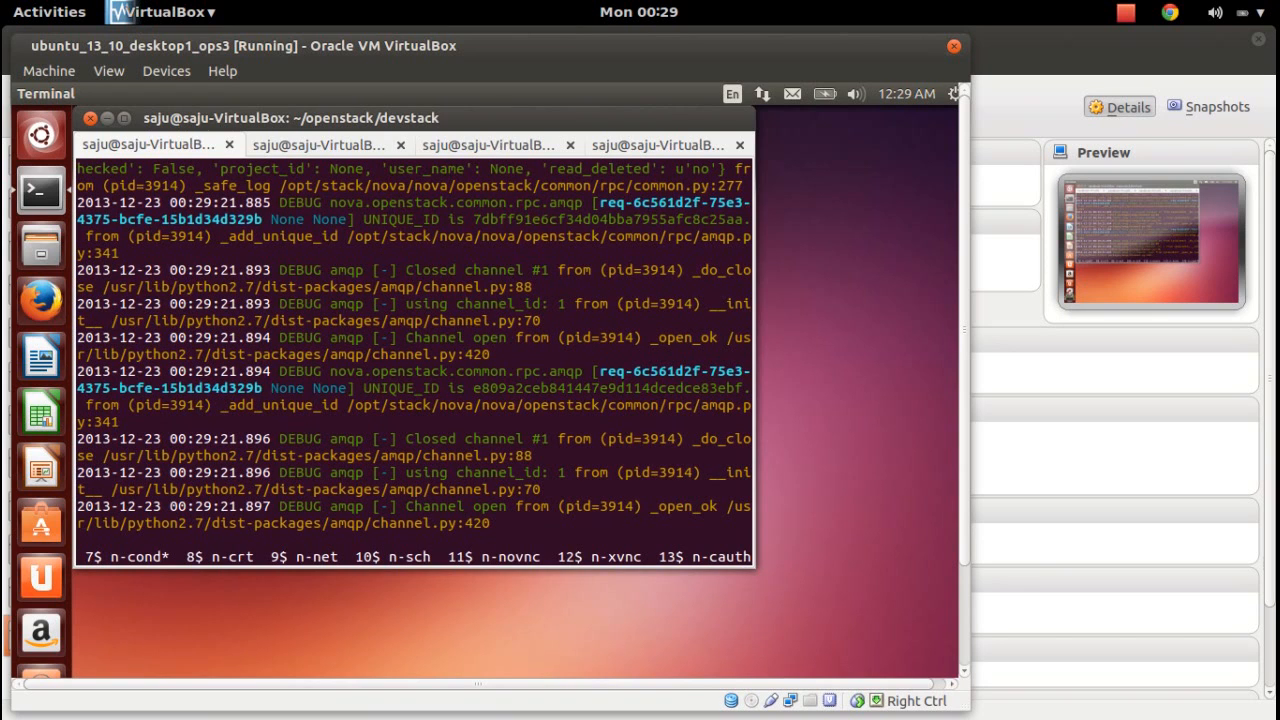
key("ctrl+a")
key("n")
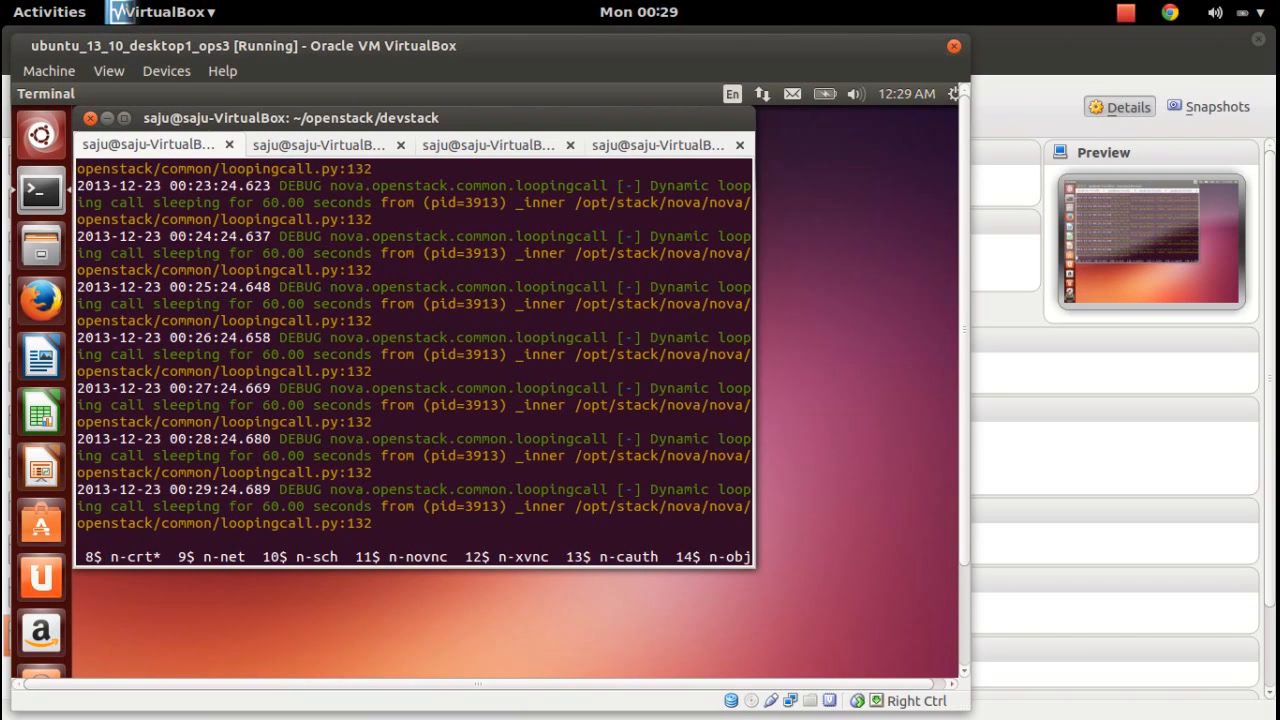
key("ctrl+a")
key("n")
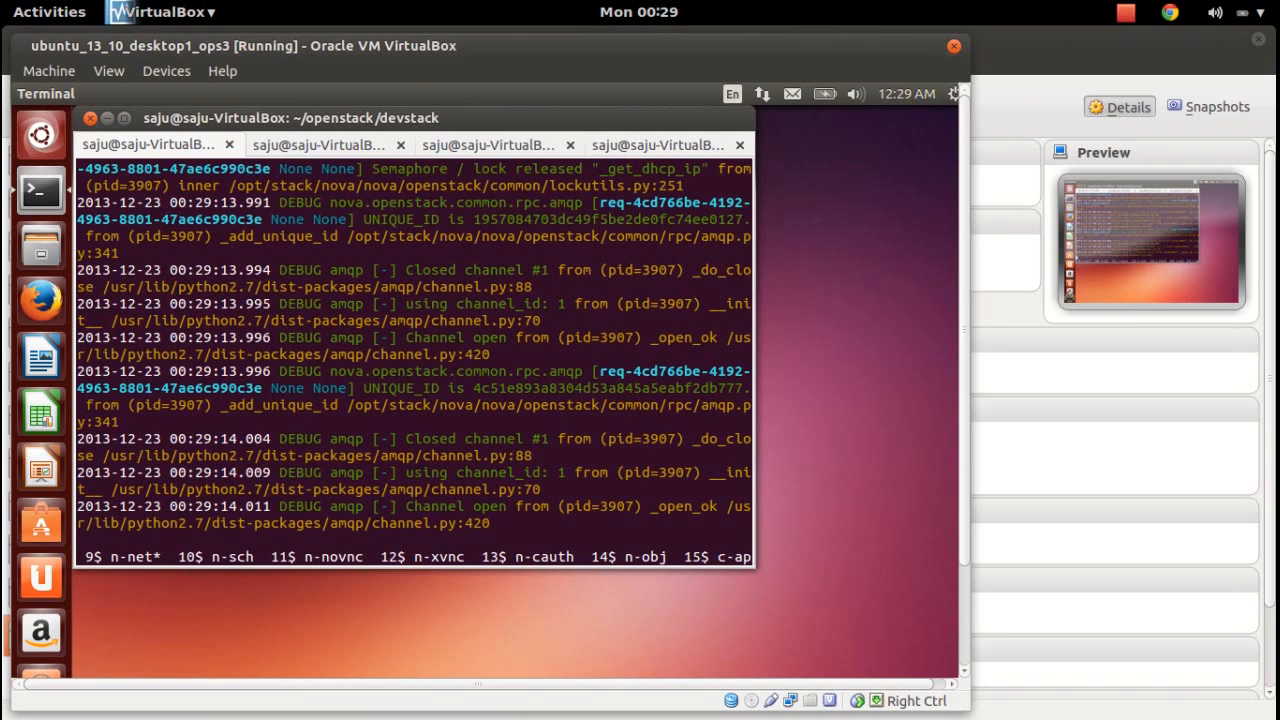
key("ctrl+a")
key("2")
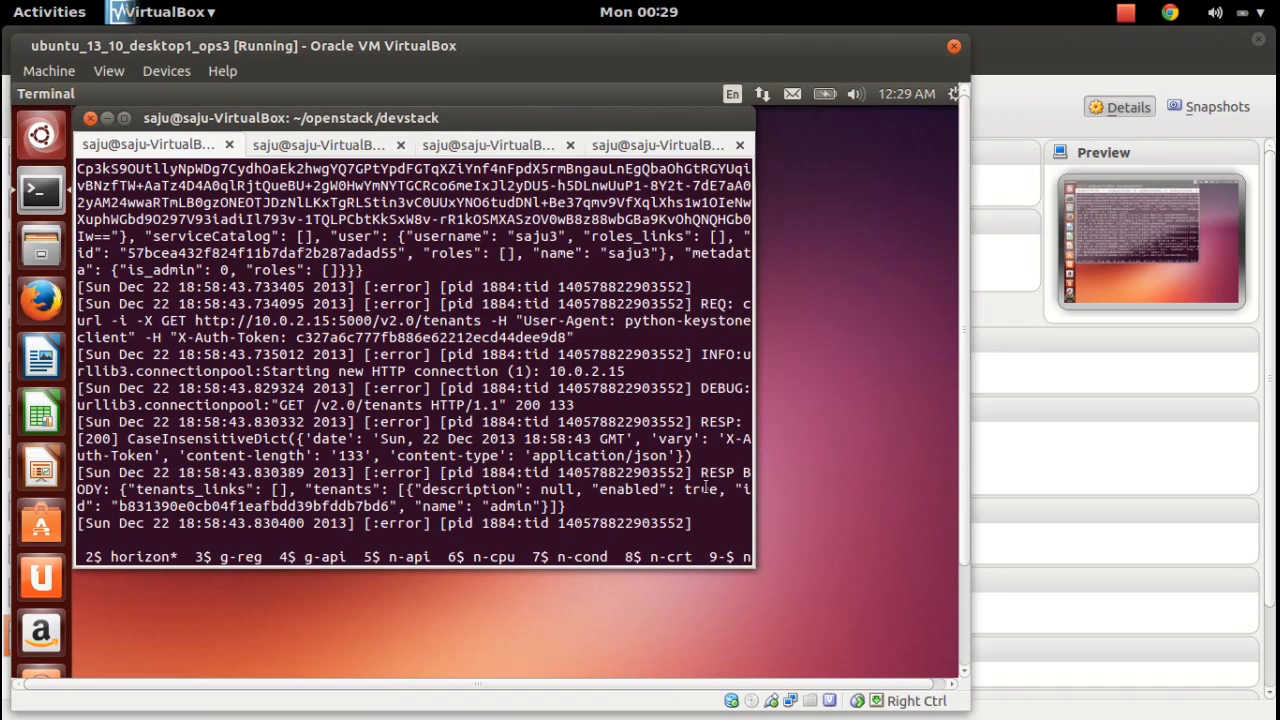
key("super")
Bring the dashboard window back and choose Console from vm1's More actions menu.
left_click(1176, 191)
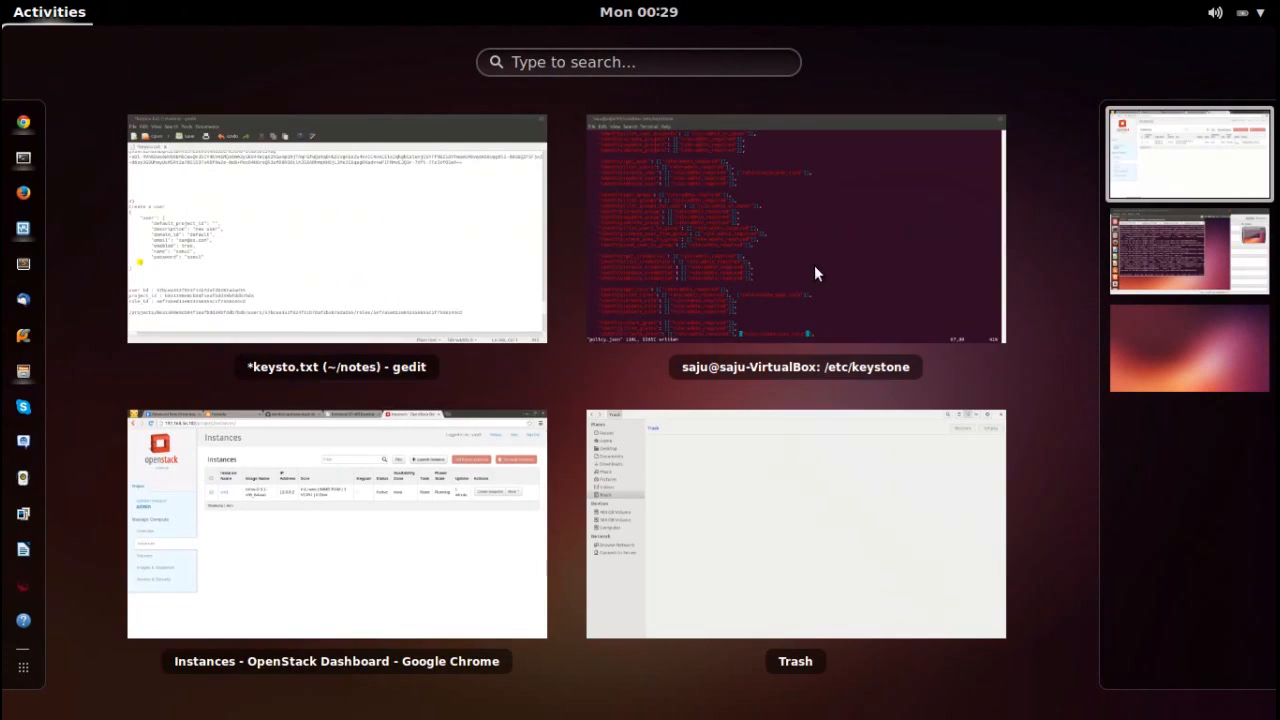
left_click(438, 560)
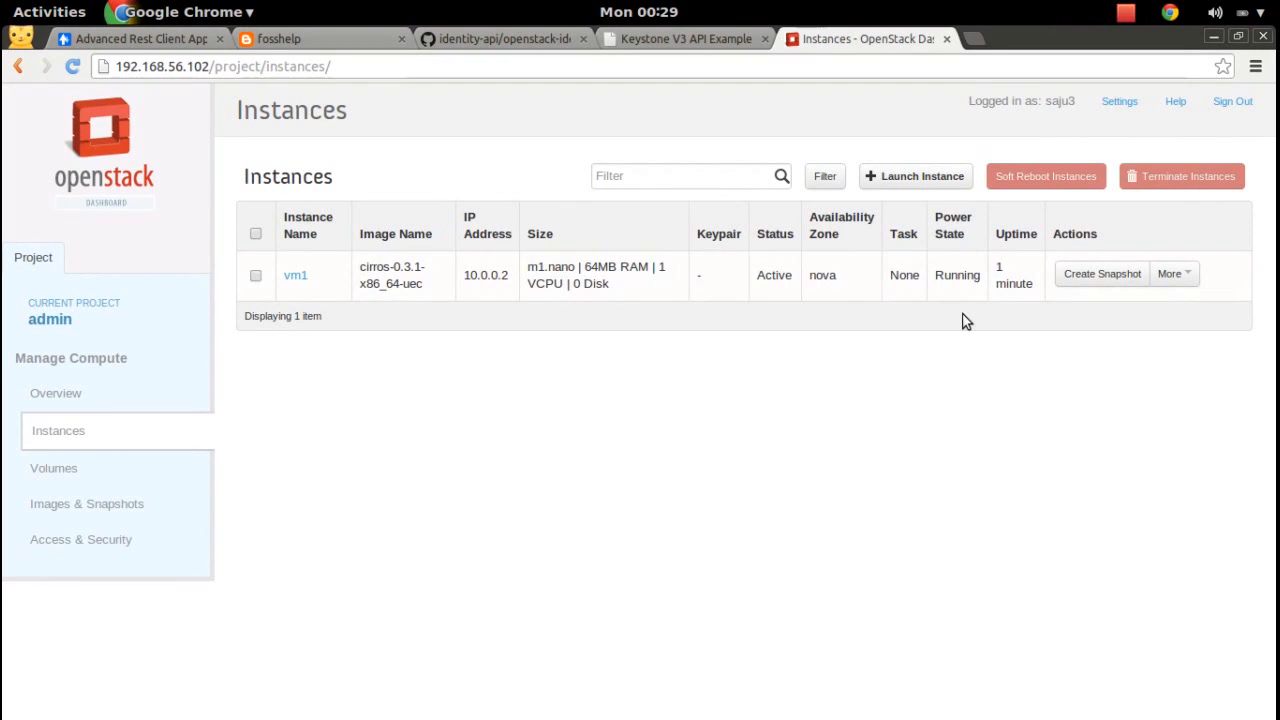
left_click(1184, 278)
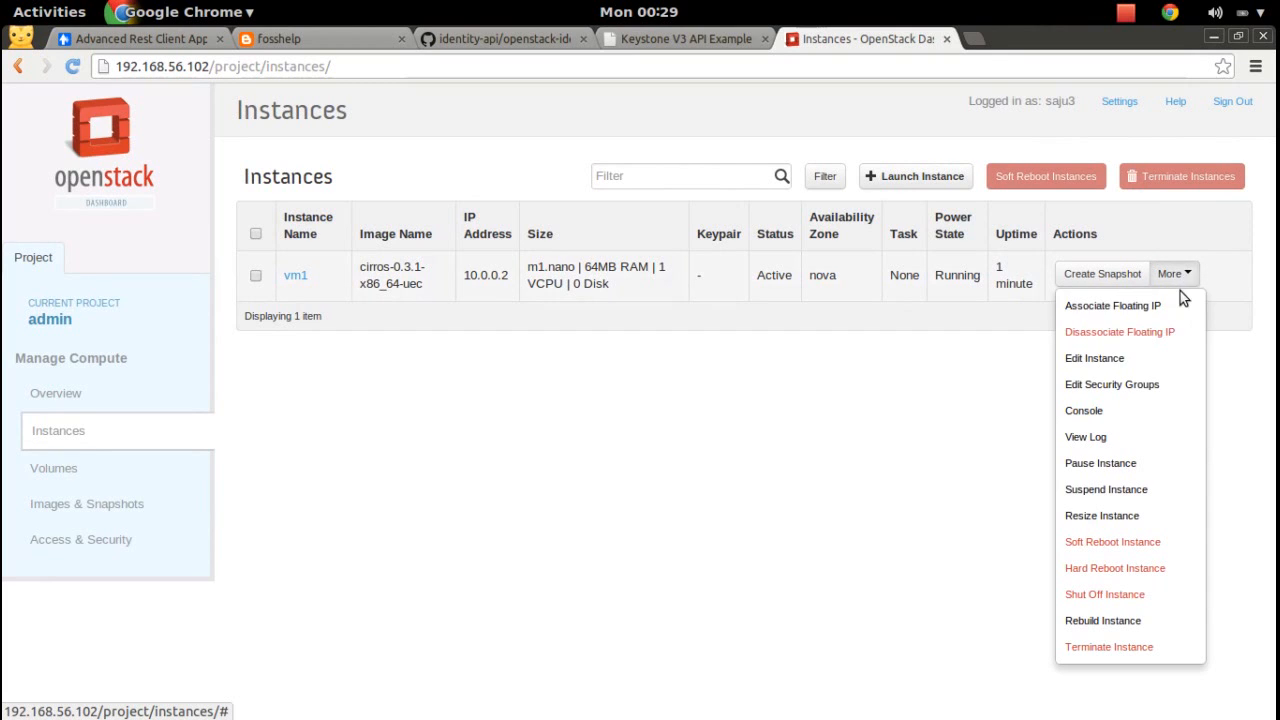
left_click(1138, 412)
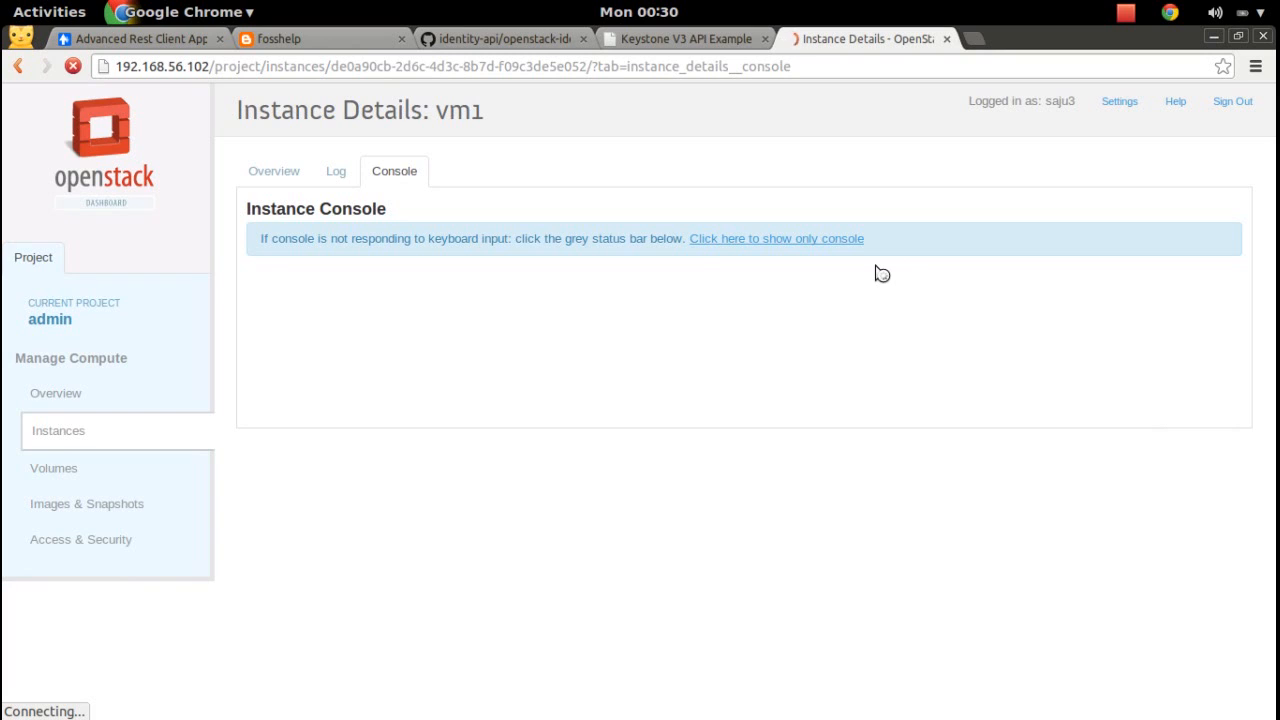
Try focusing the blank vm1 console, then switch to the fosshelp blog tab.
double_click(870, 425)
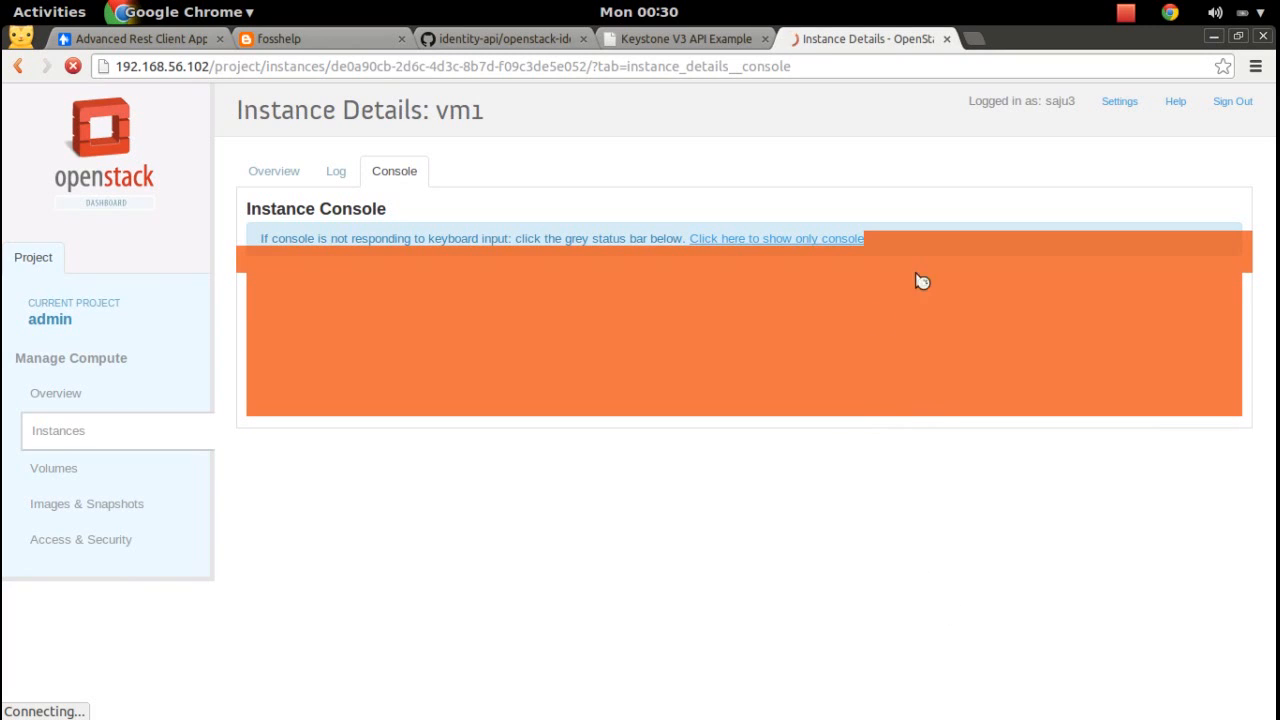
left_click(996, 174)
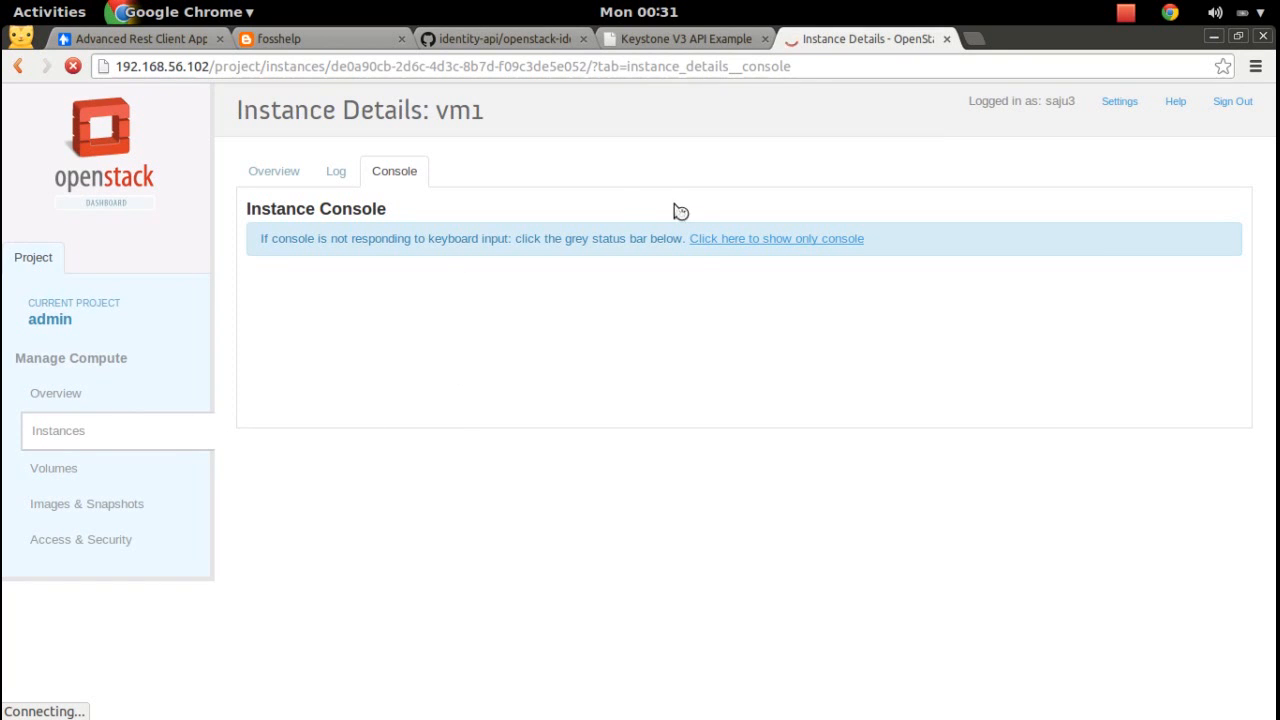
left_click(340, 46)
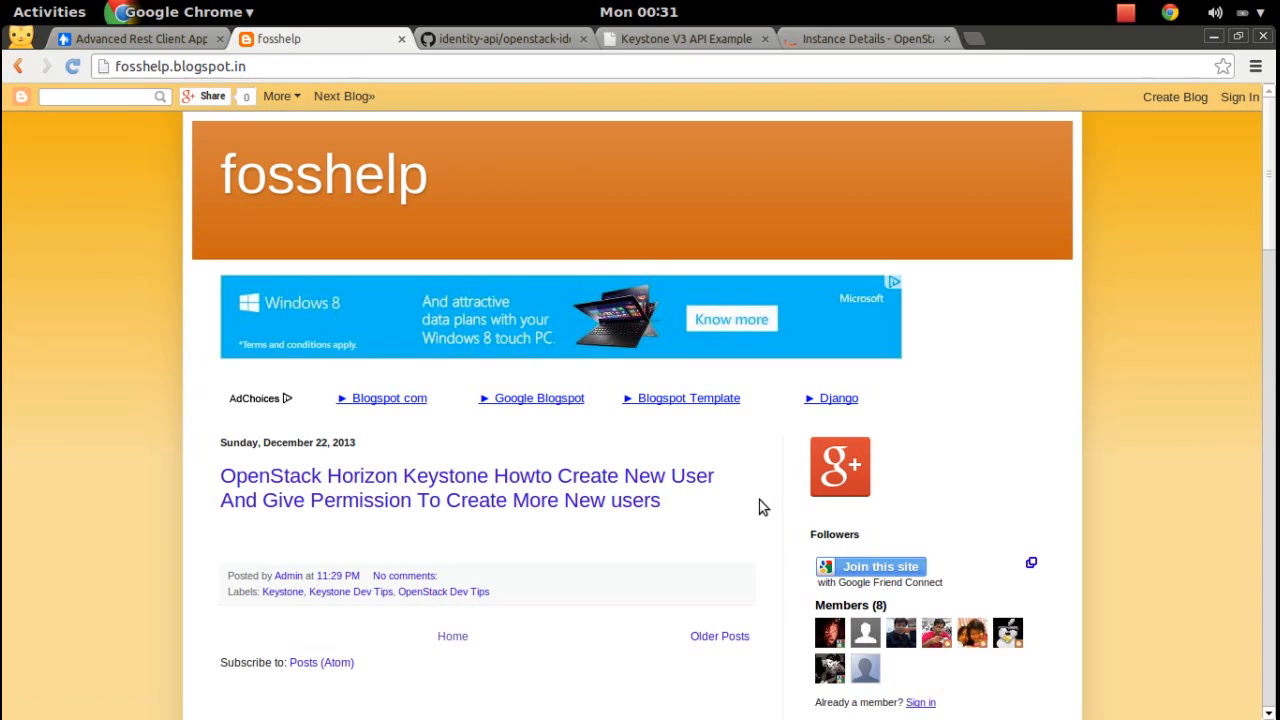
Scroll the fosshelp Keystone post, then return to vm1's details and the Instances list.
scroll(1272, 195, "down", 3)
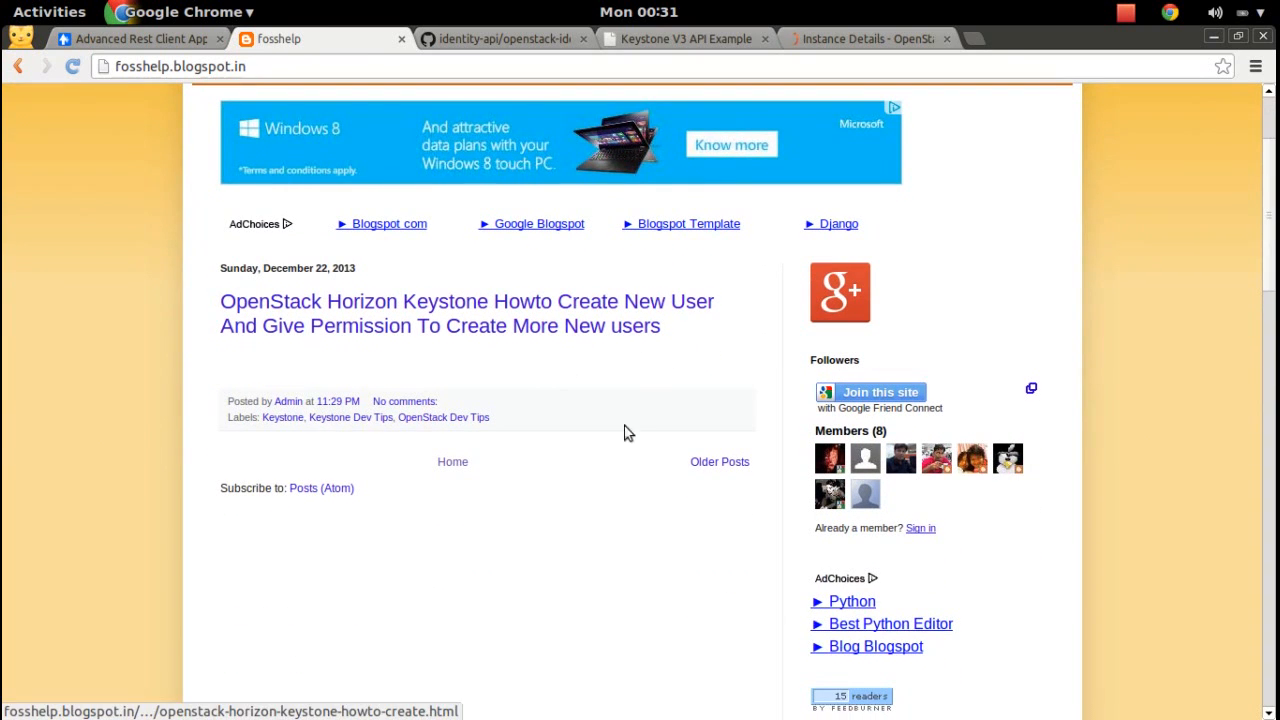
mouse_move(1271, 240)
left_mouse_down()
mouse_move(1271, 220)
mouse_move(1271, 233)
left_mouse_up()
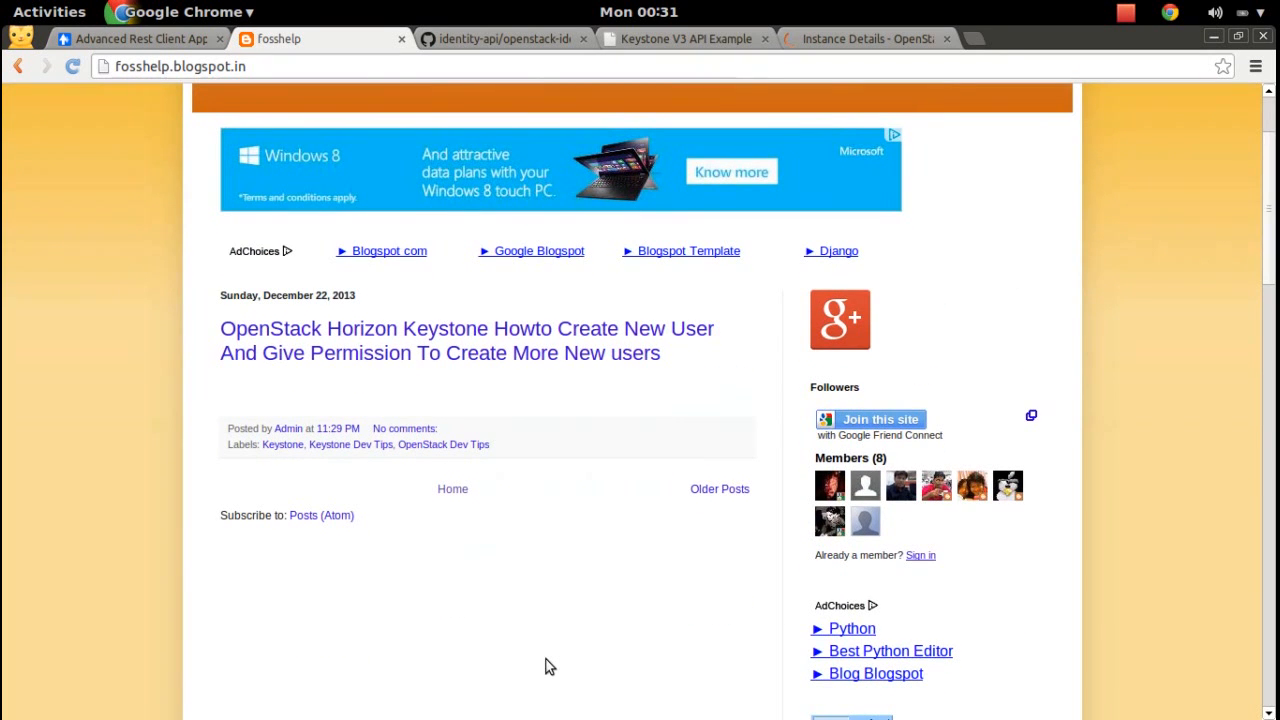
left_click(849, 36)
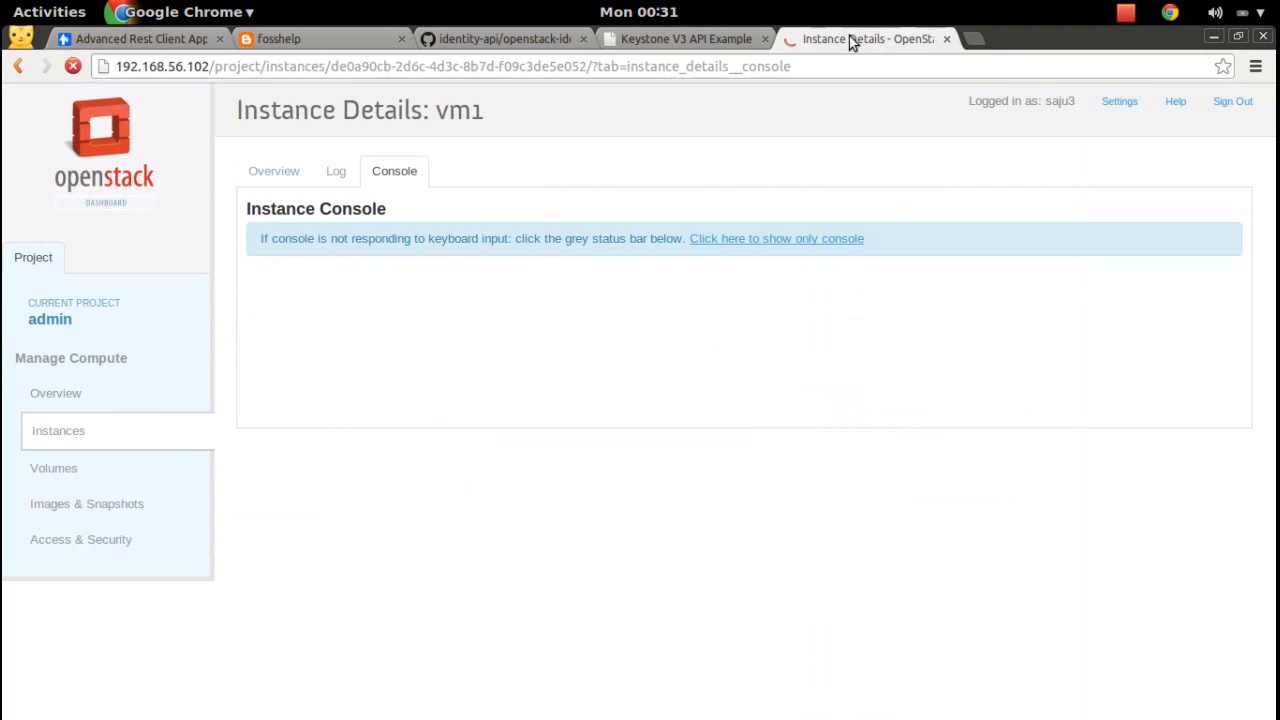
left_click(72, 433)
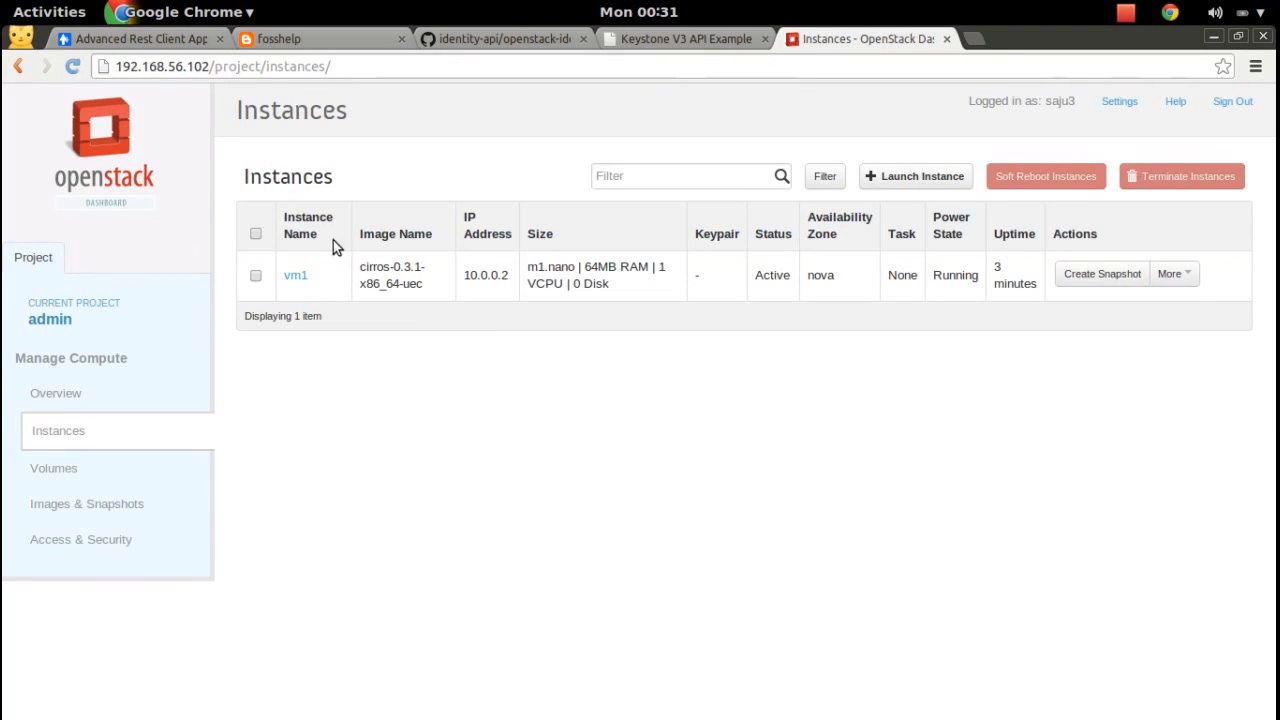